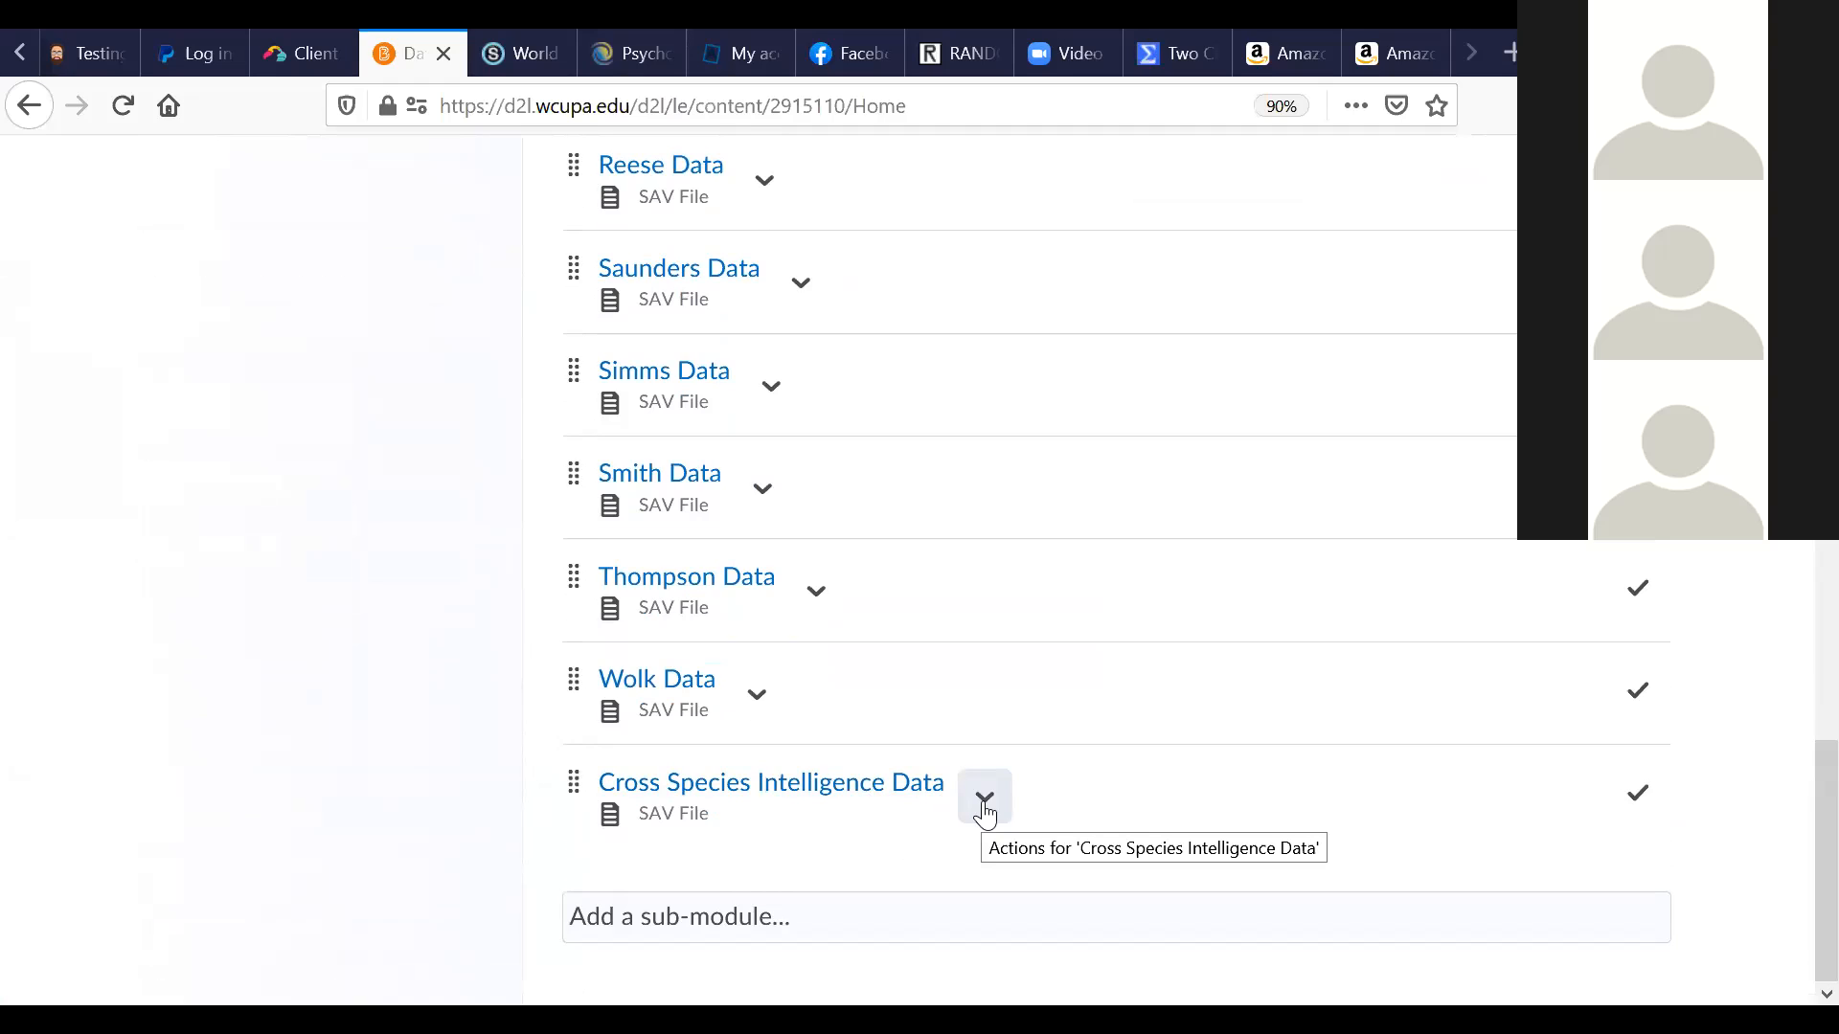
- Download the Cross Species Intelligence Data SAV file from Brightspace and save it to the computer
left_click(985, 812)
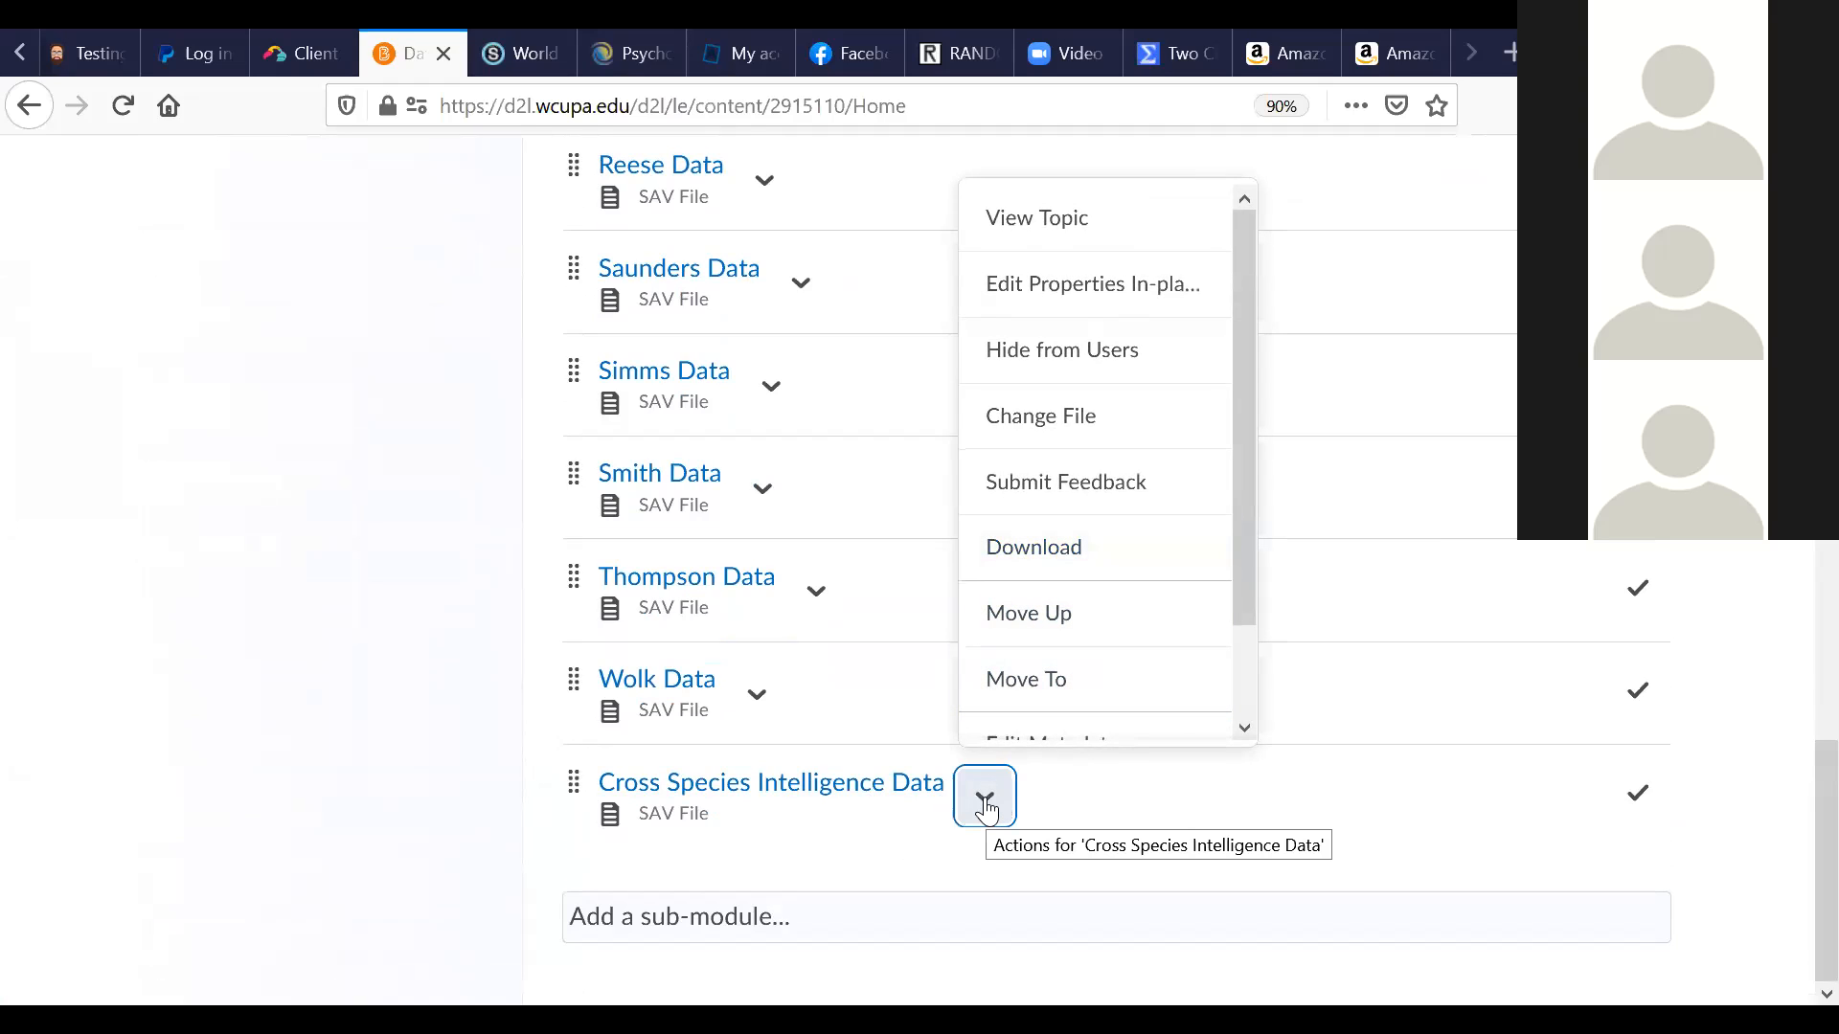
left_click(1023, 573)
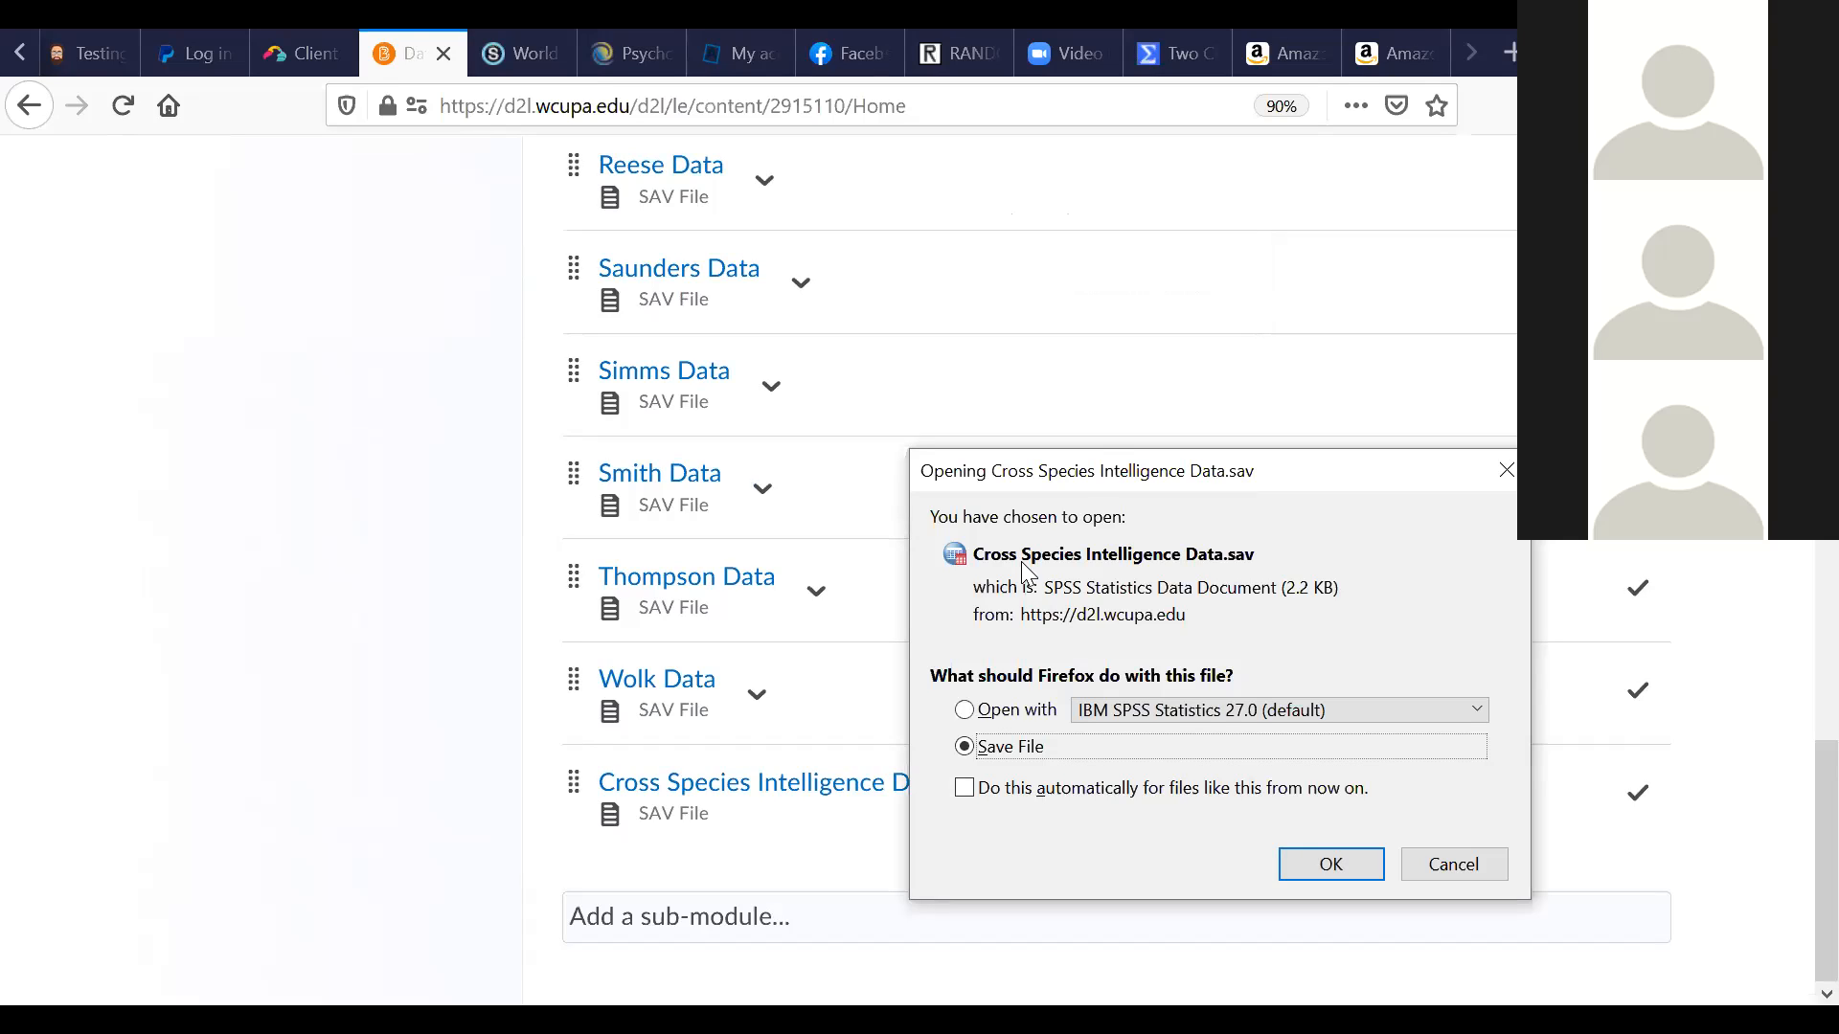
left_click_drag(1128, 469, 989, 393)
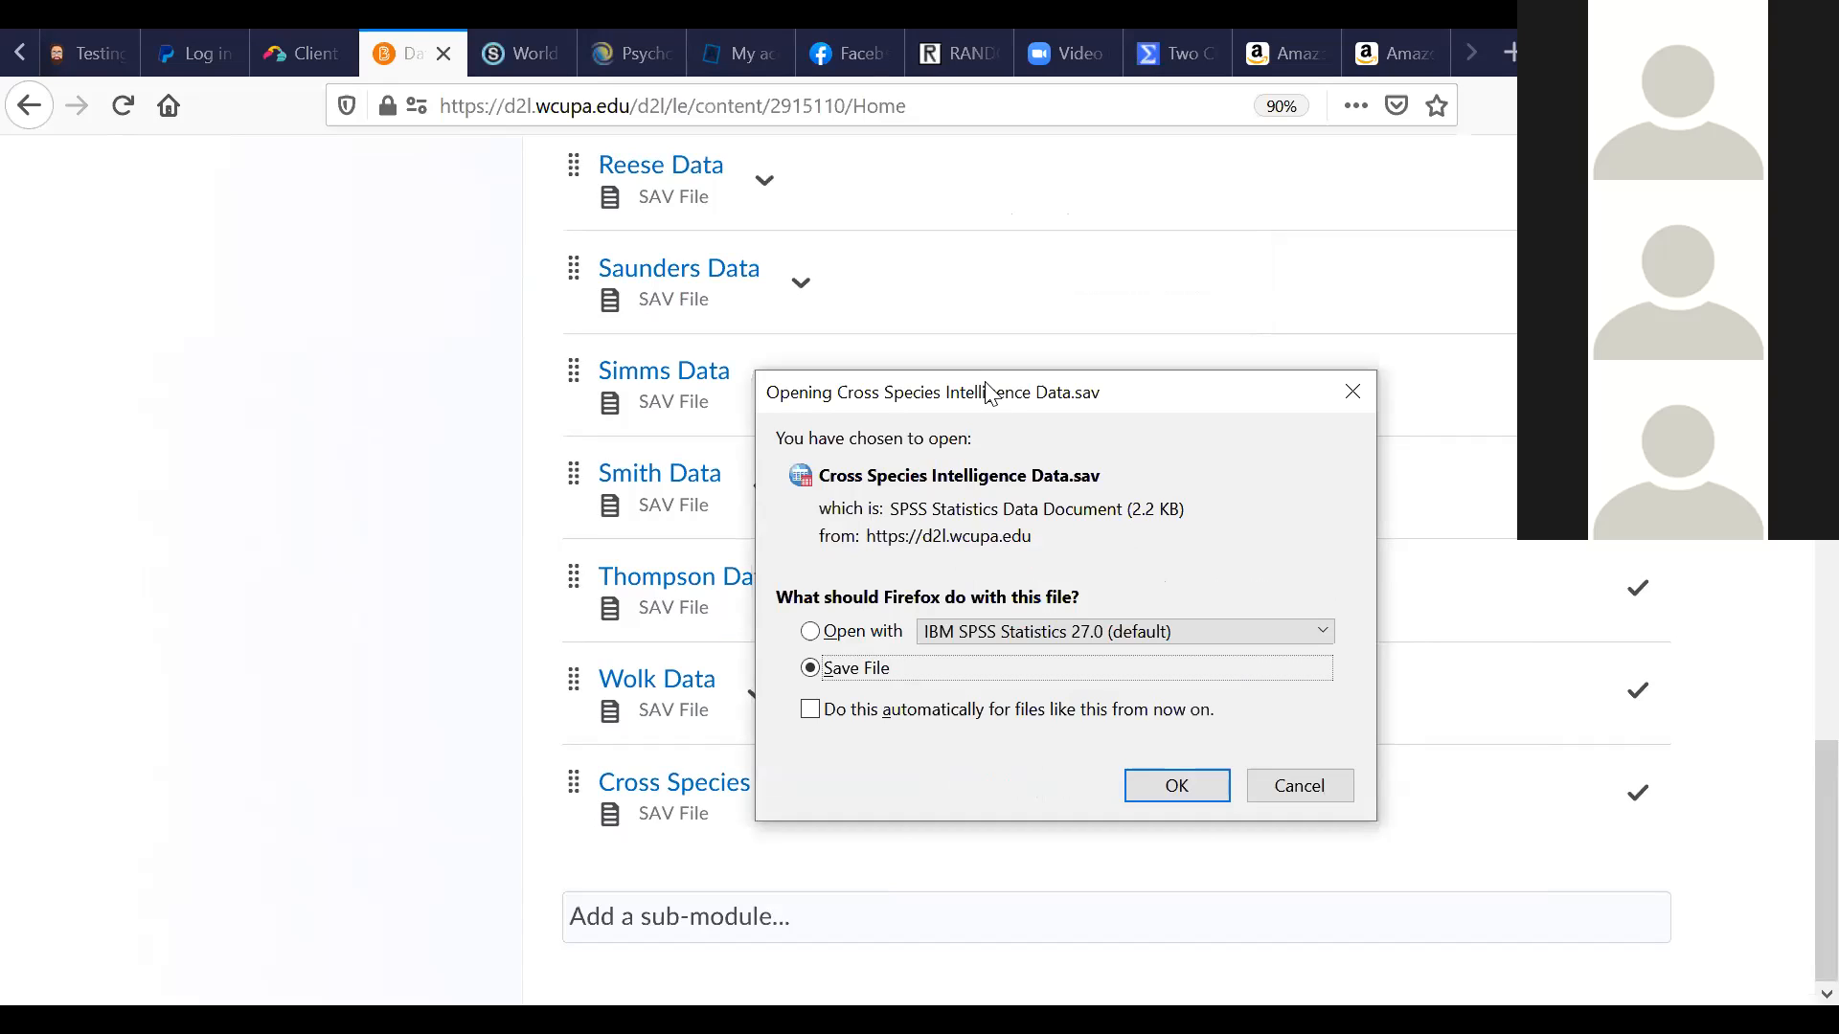
left_click(1178, 788)
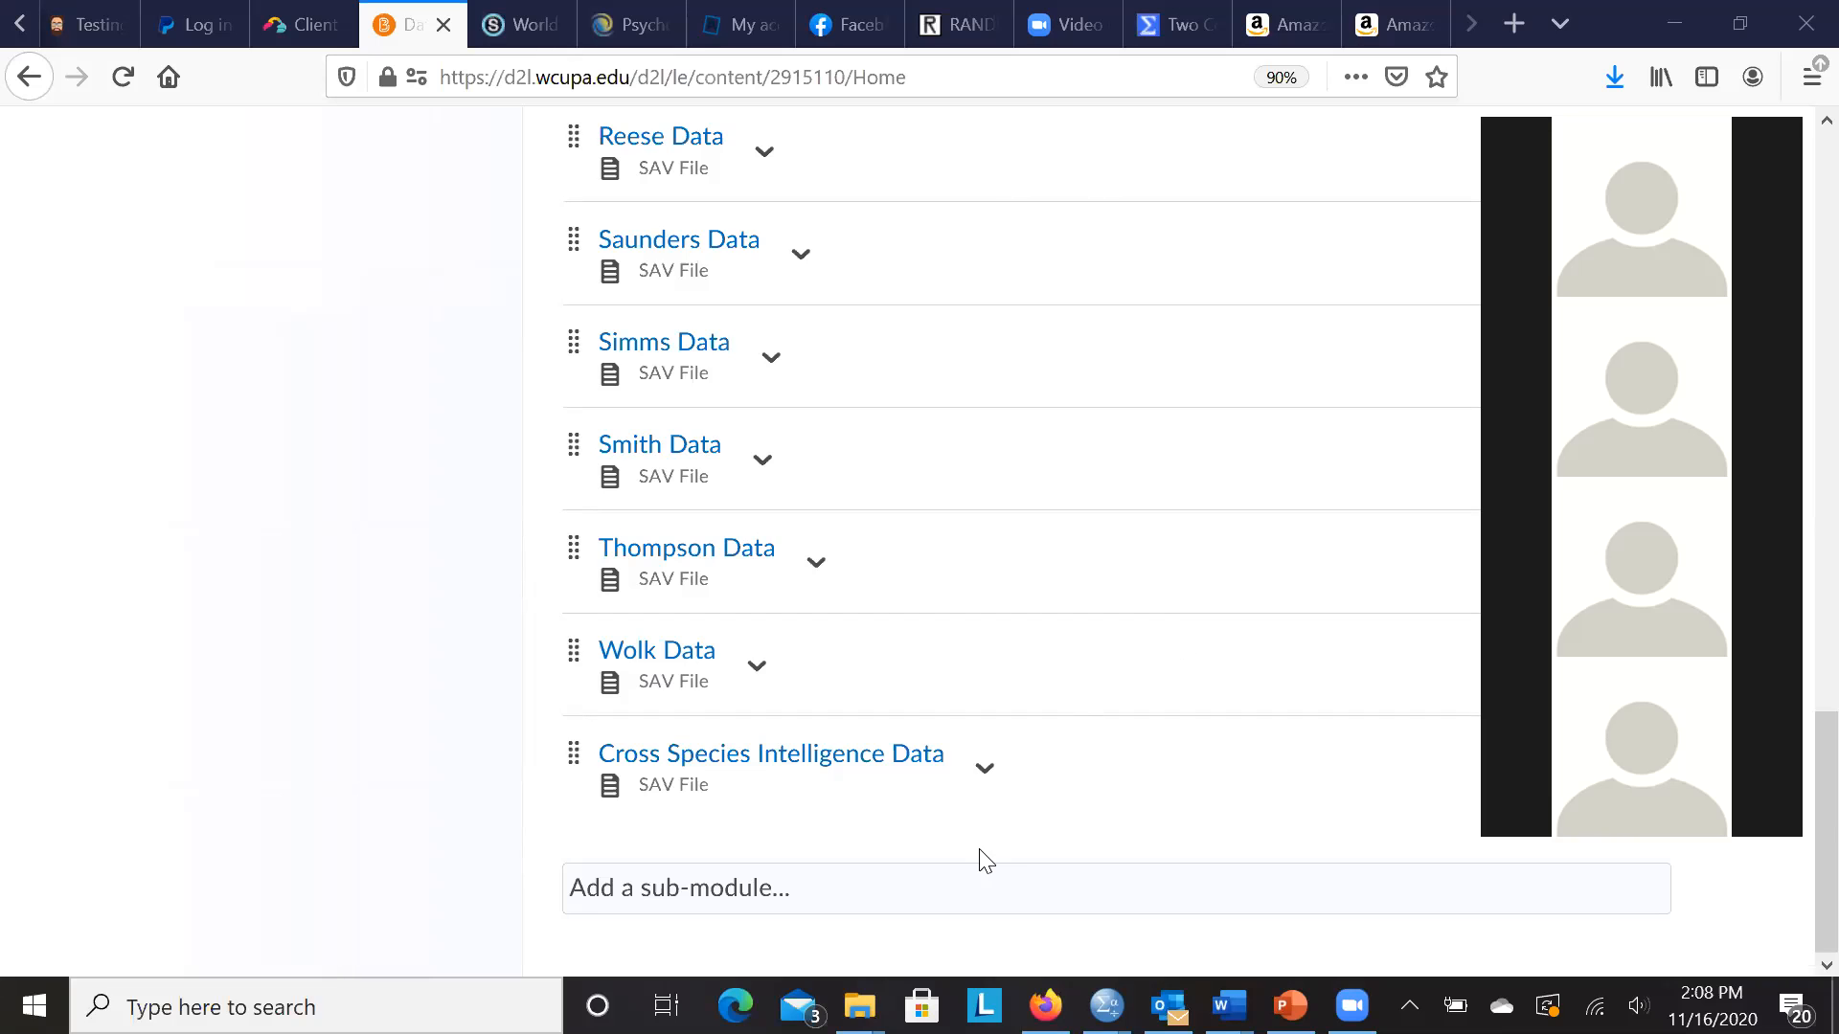
mouse_move(858, 1006)
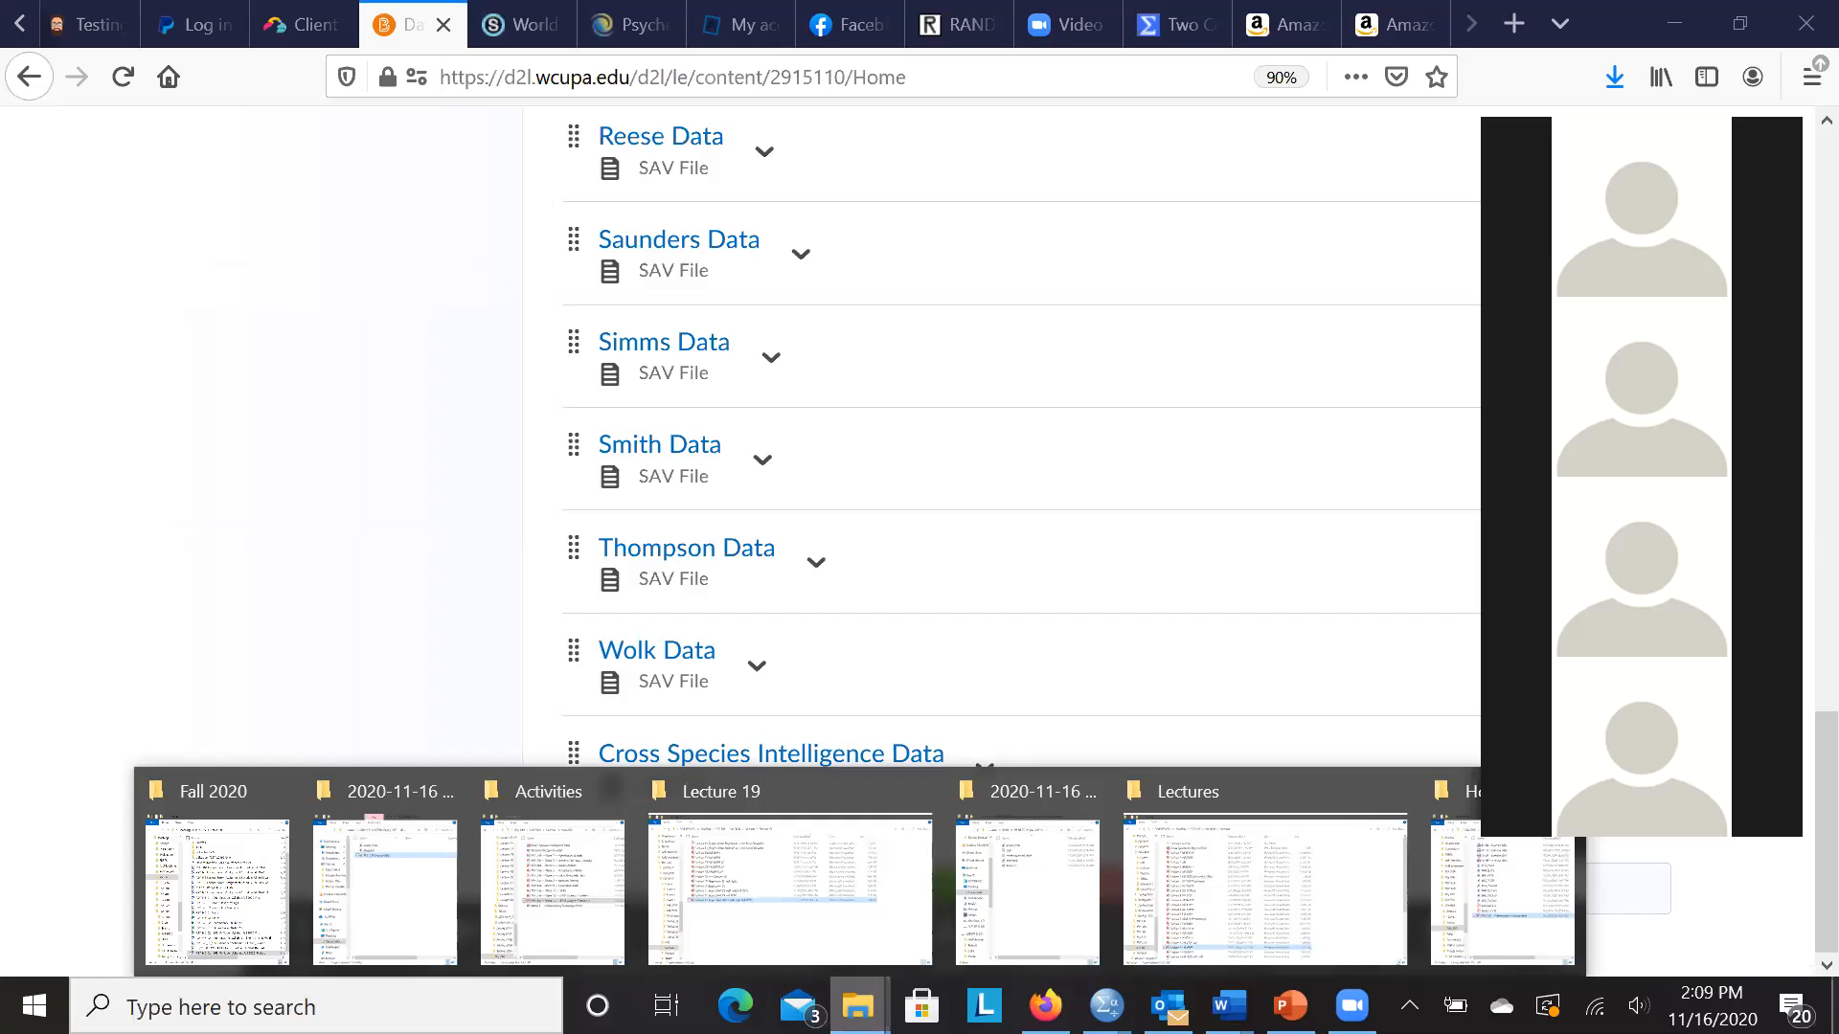
- Browse This PC > Windows (C:) > Users > user folder > Downloads and select Cross Species Intelligence Data(2)
left_click(383, 900)
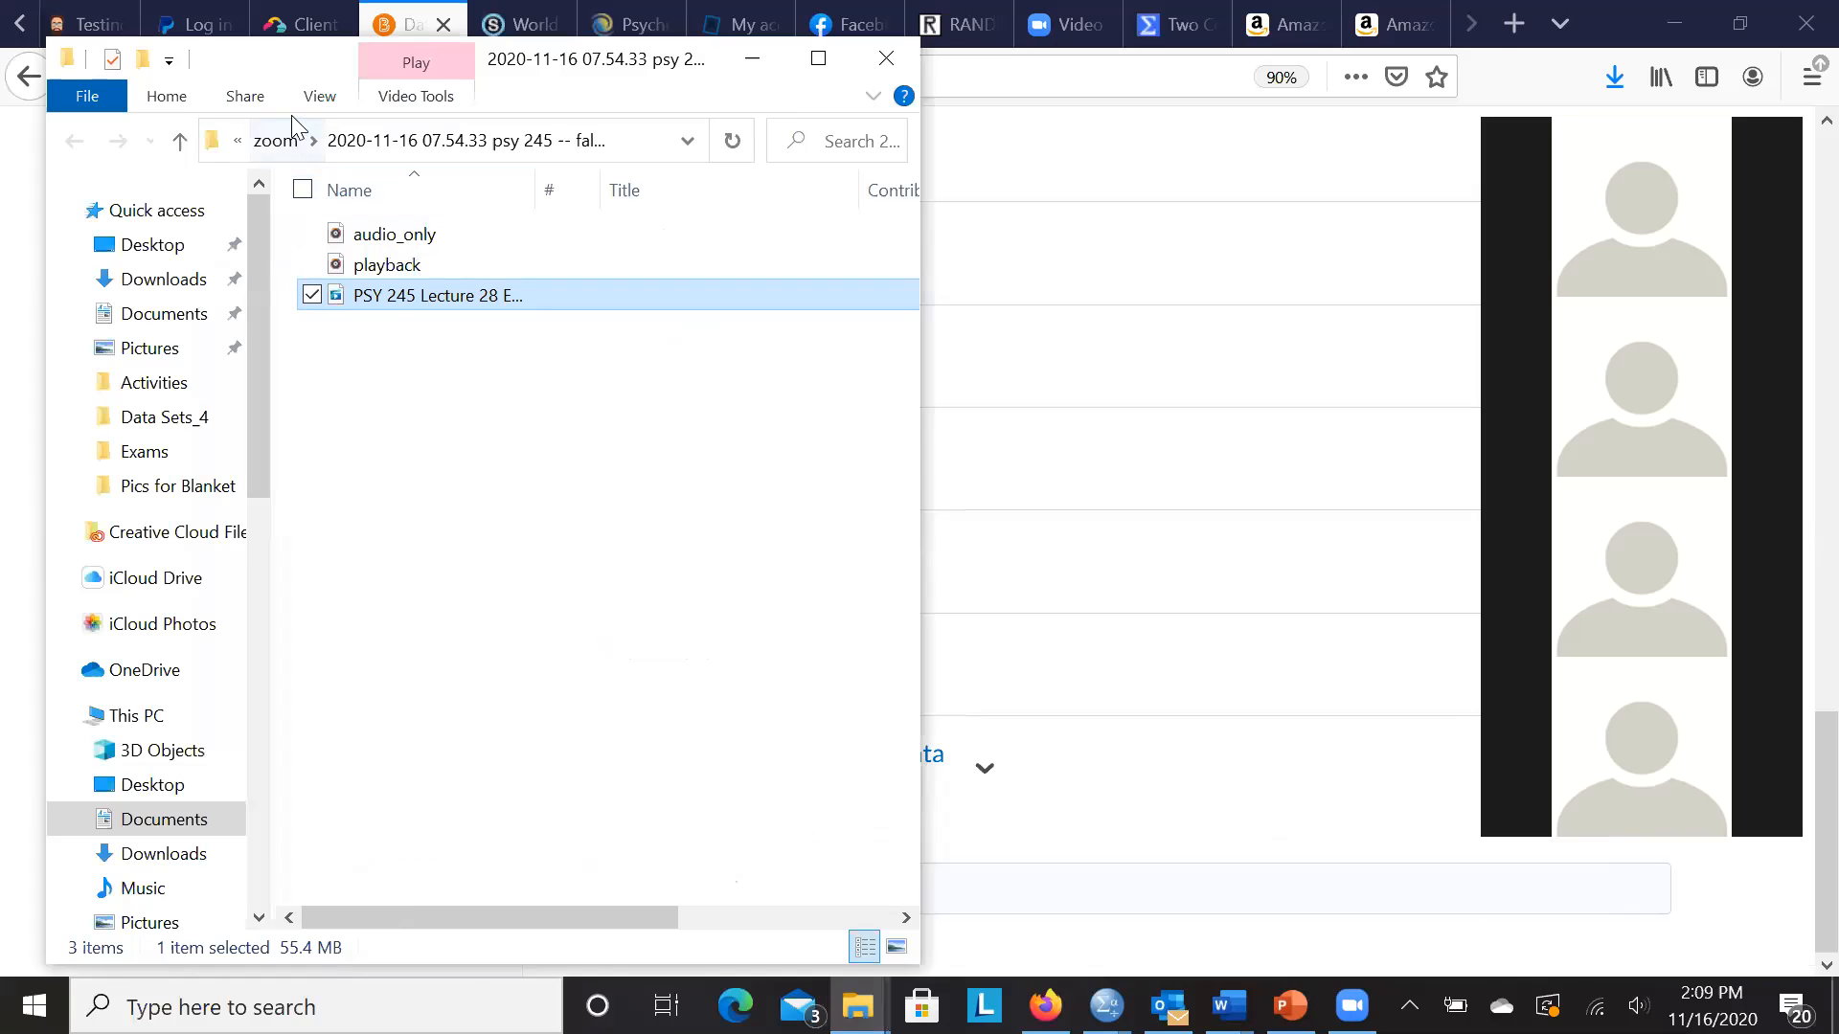
left_click(238, 143)
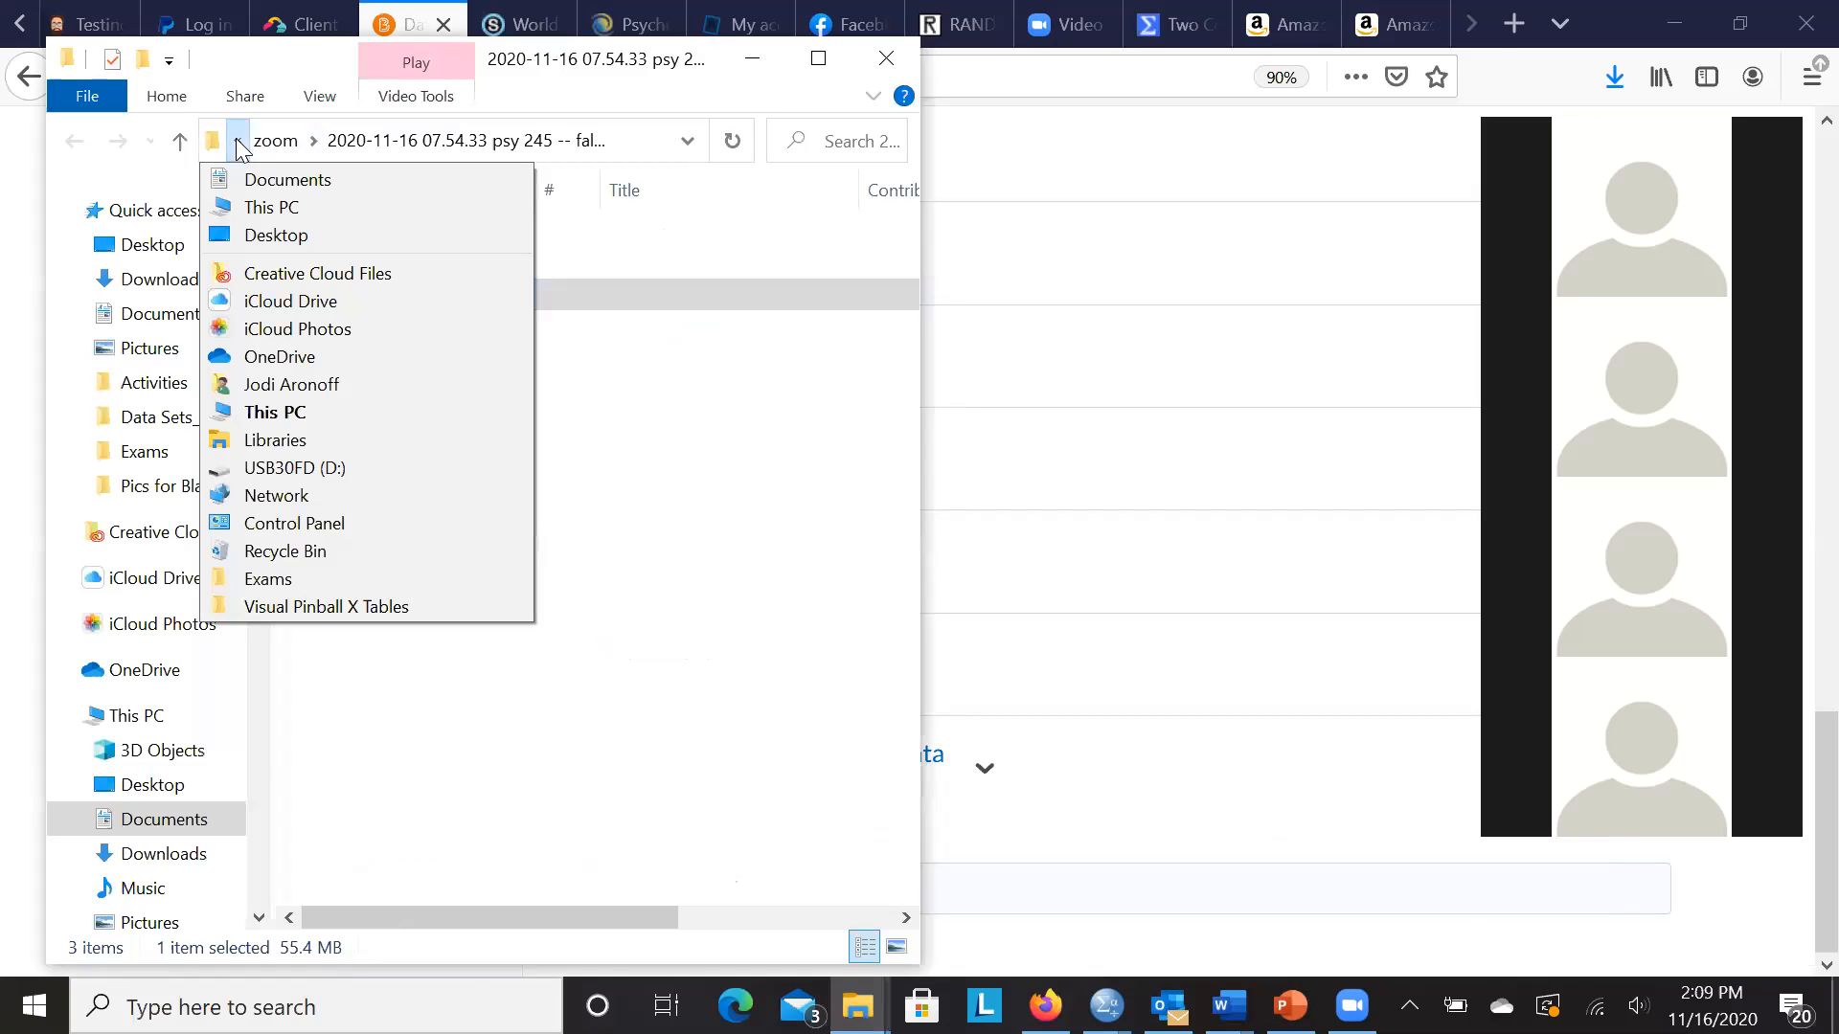
left_click(252, 209)
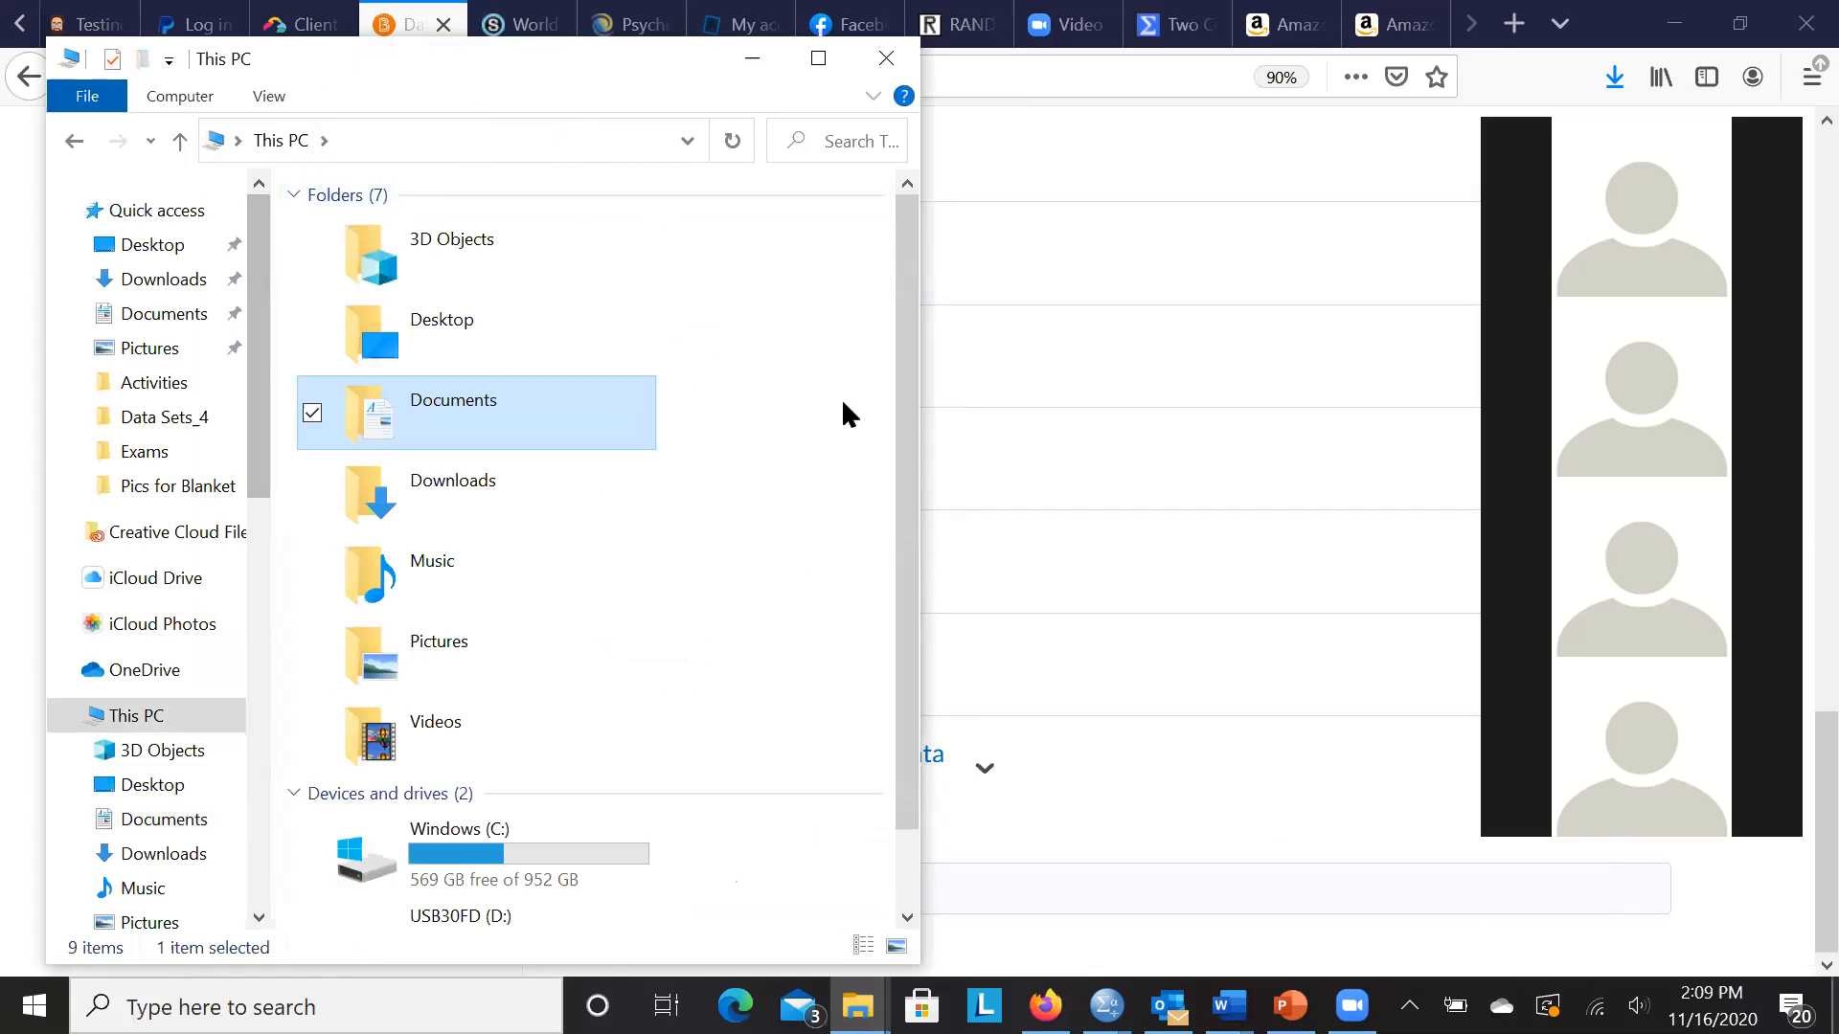
scroll(904, 536, "down", 1)
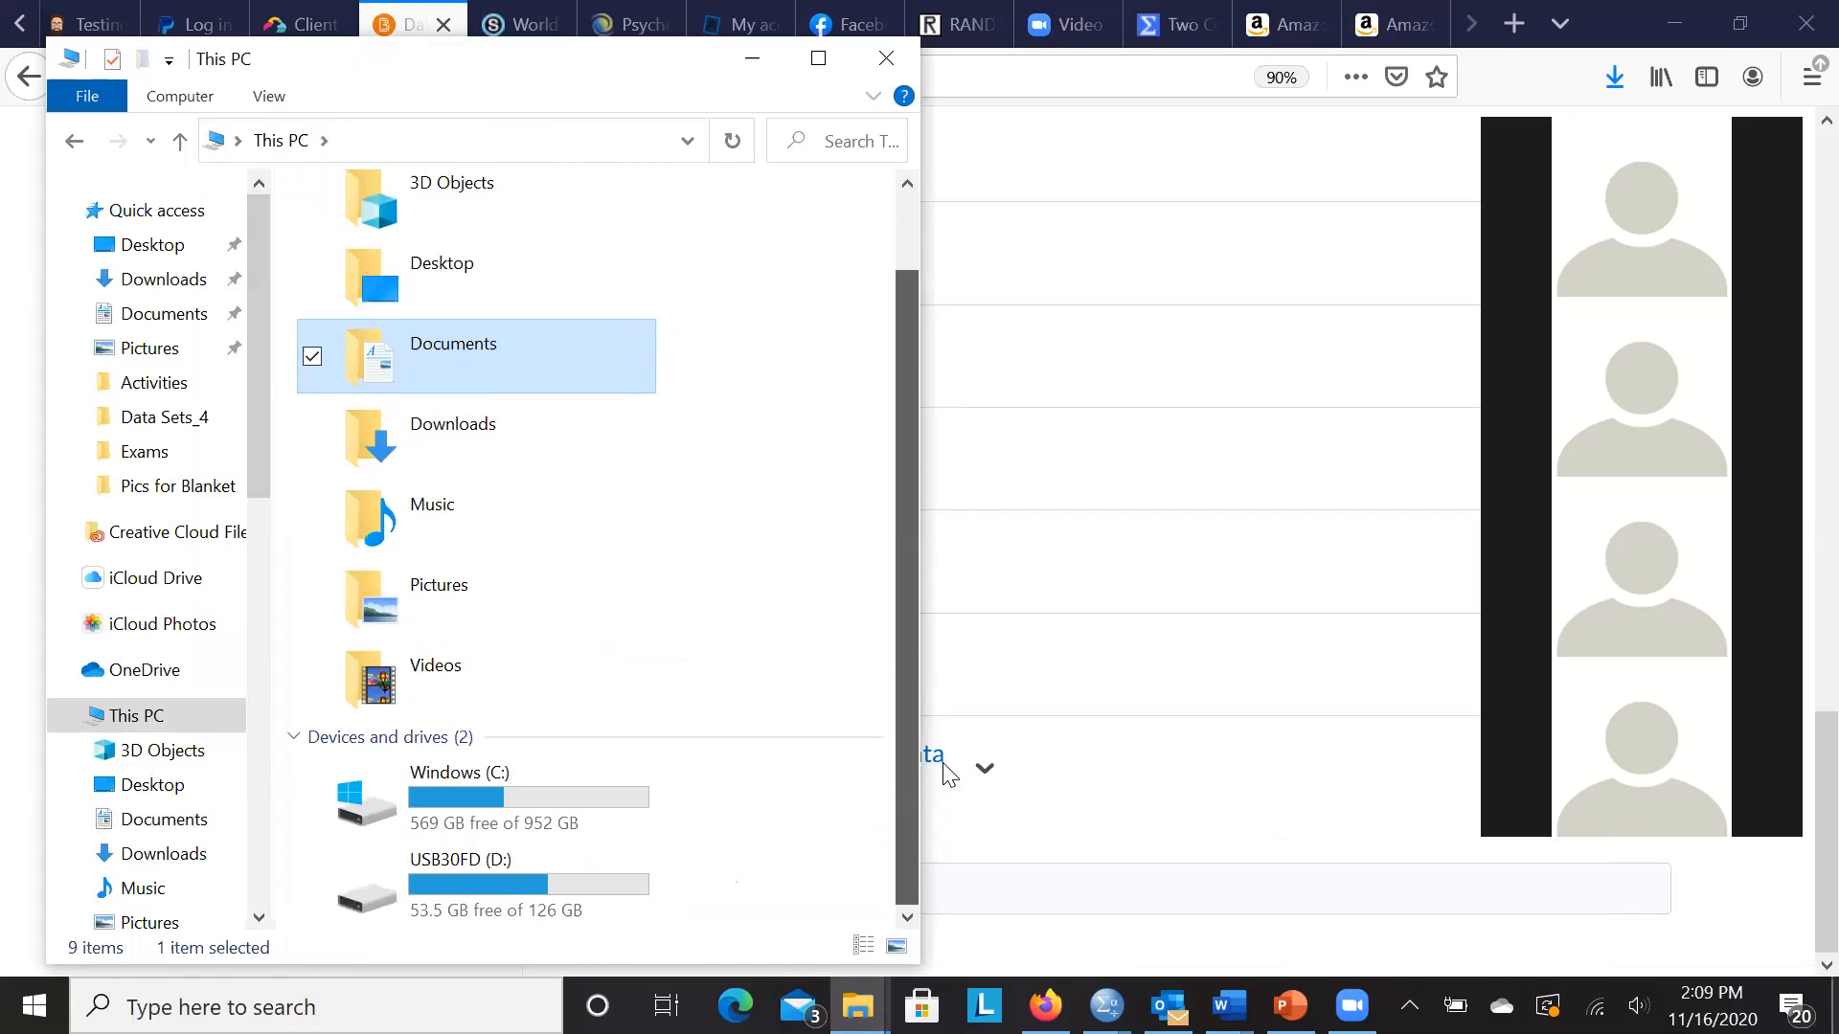
double_click(579, 780)
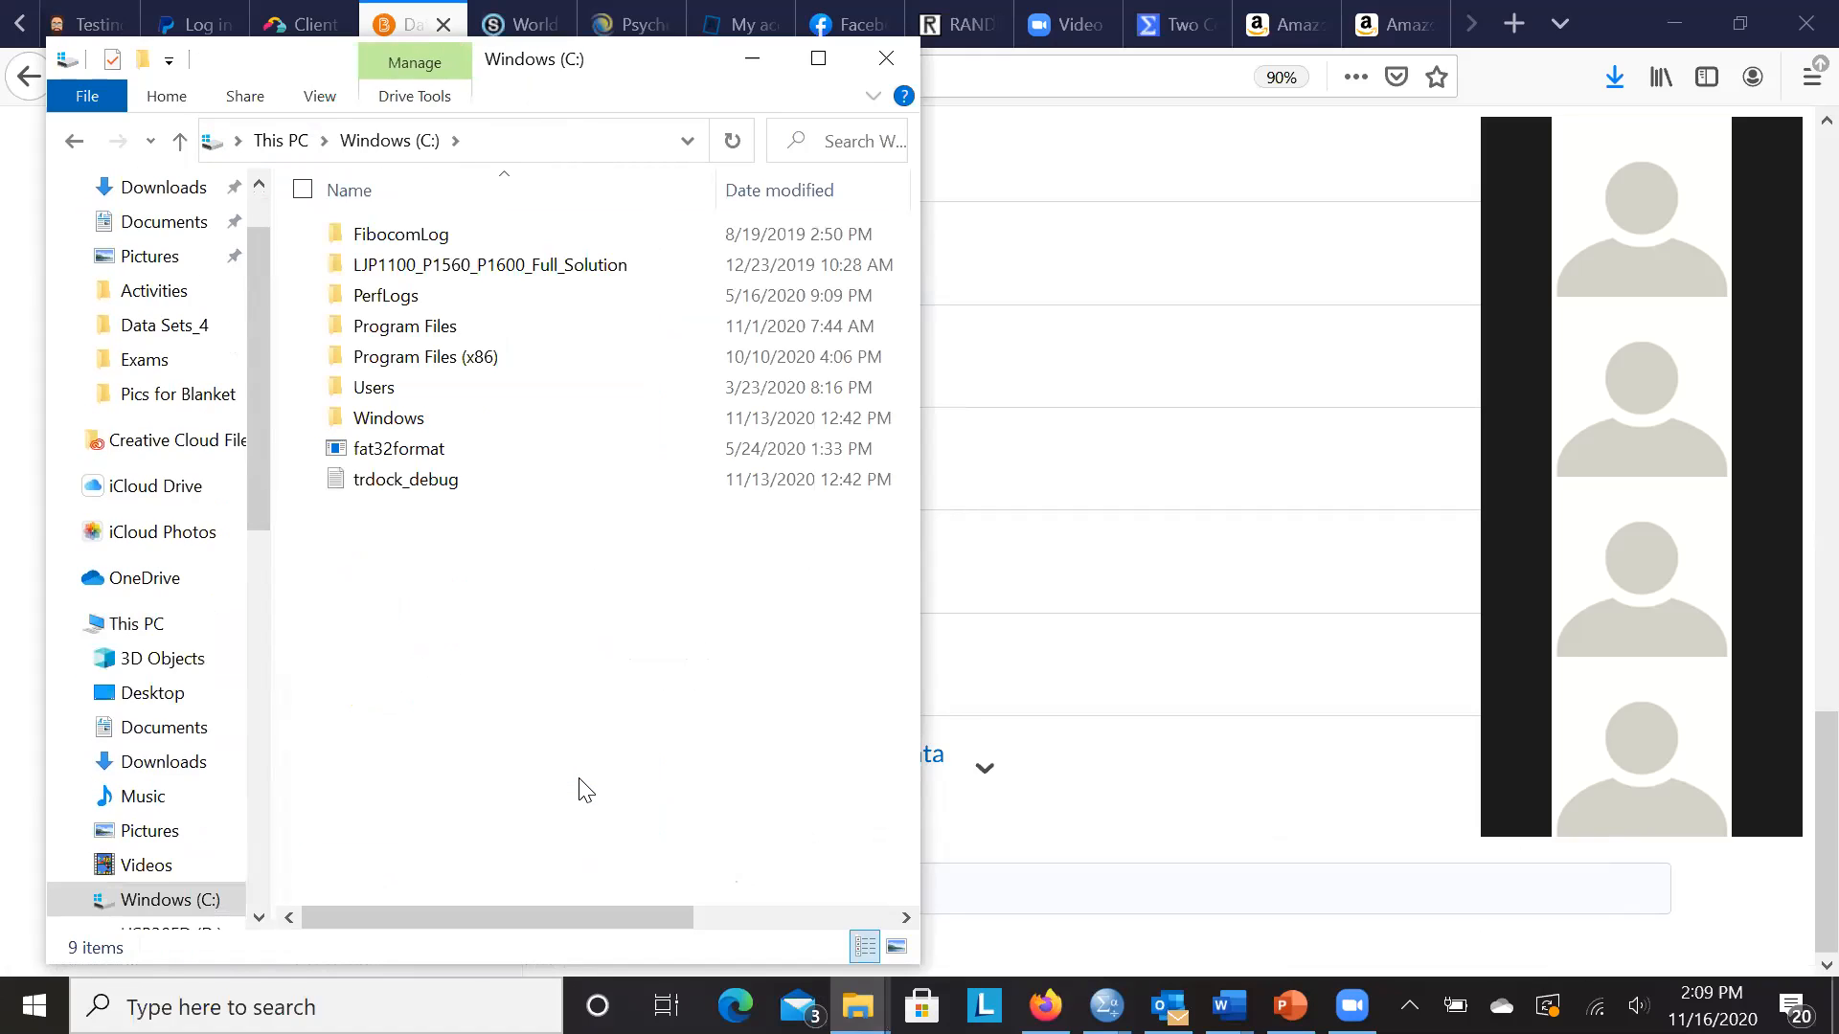
double_click(390, 394)
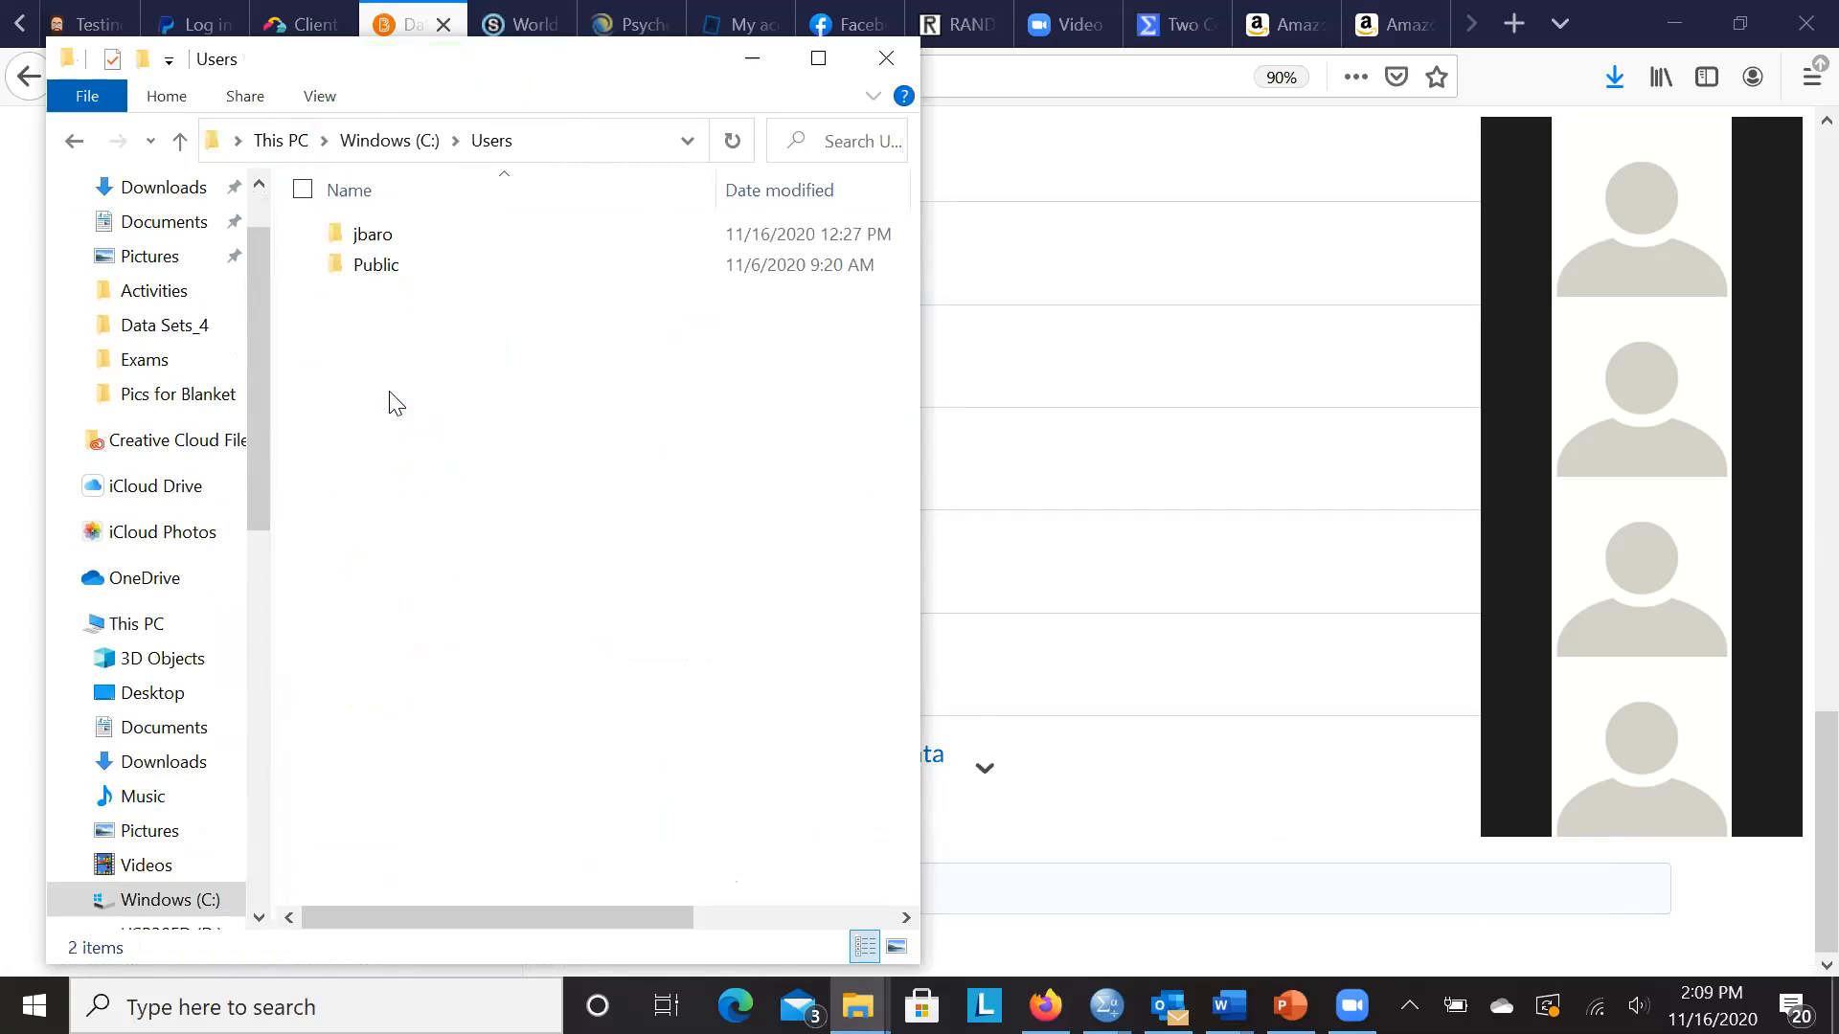
double_click(400, 243)
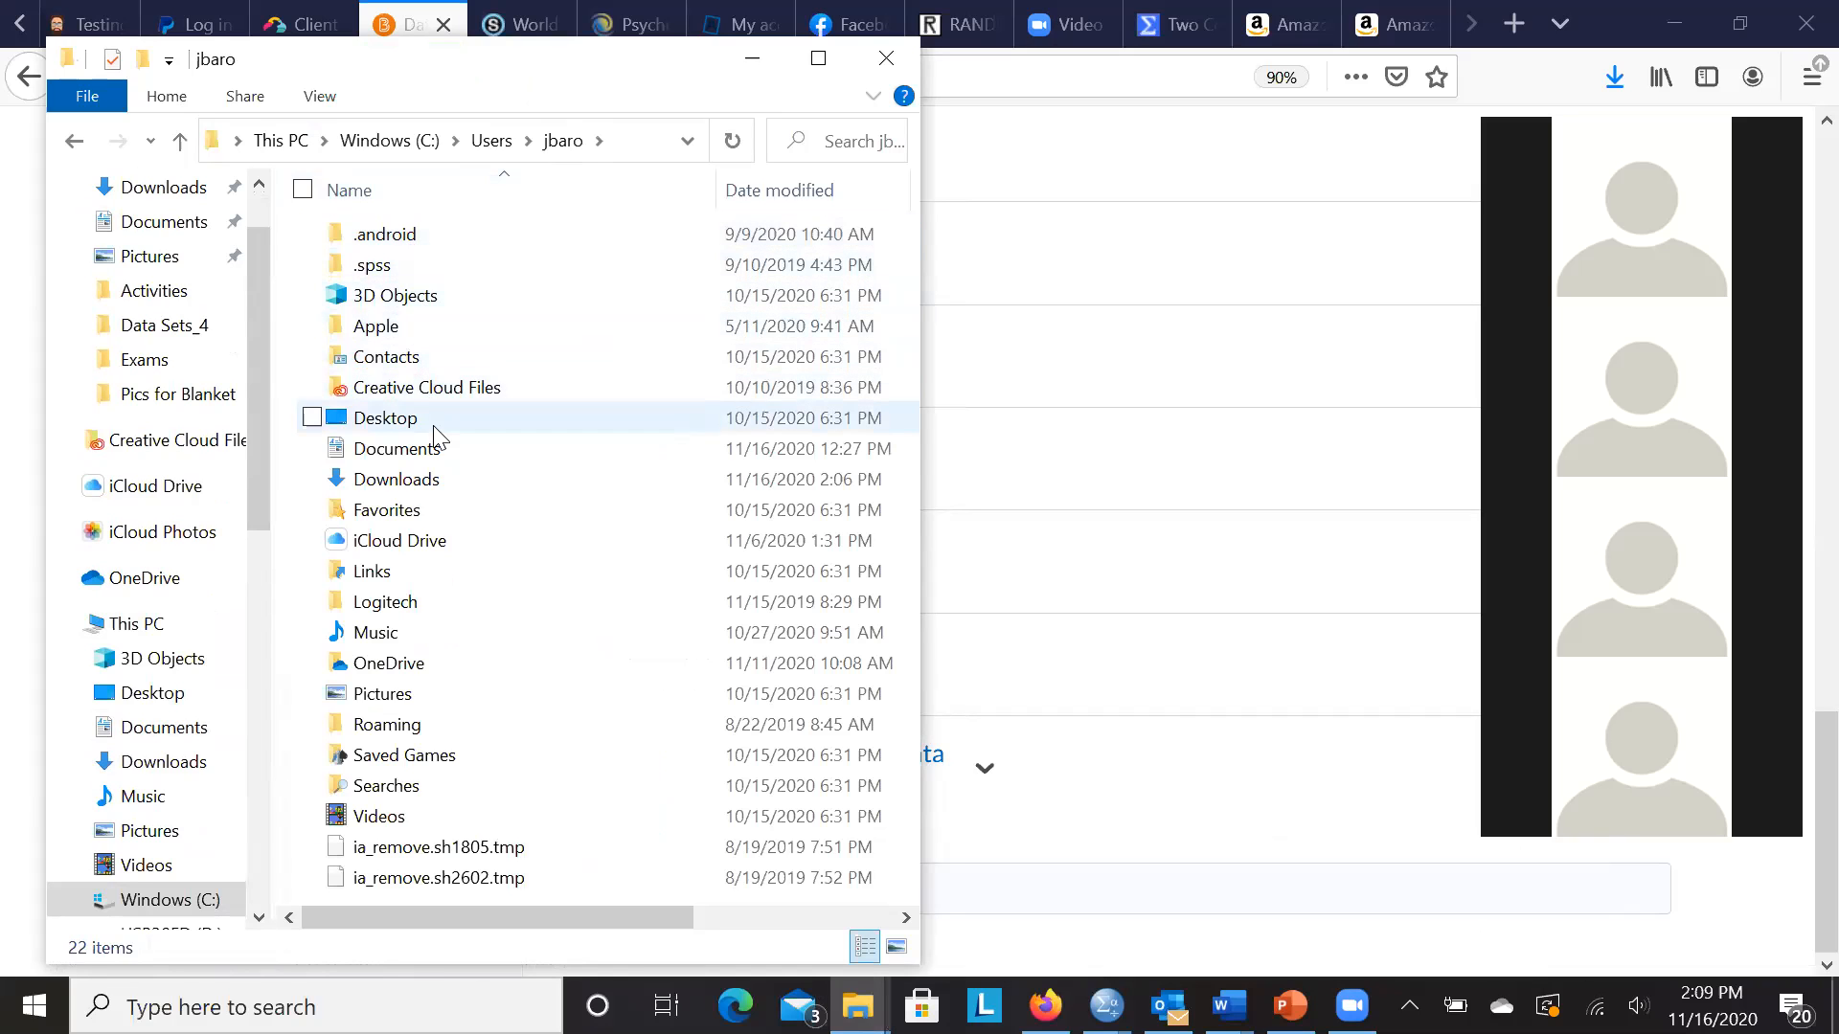
double_click(442, 481)
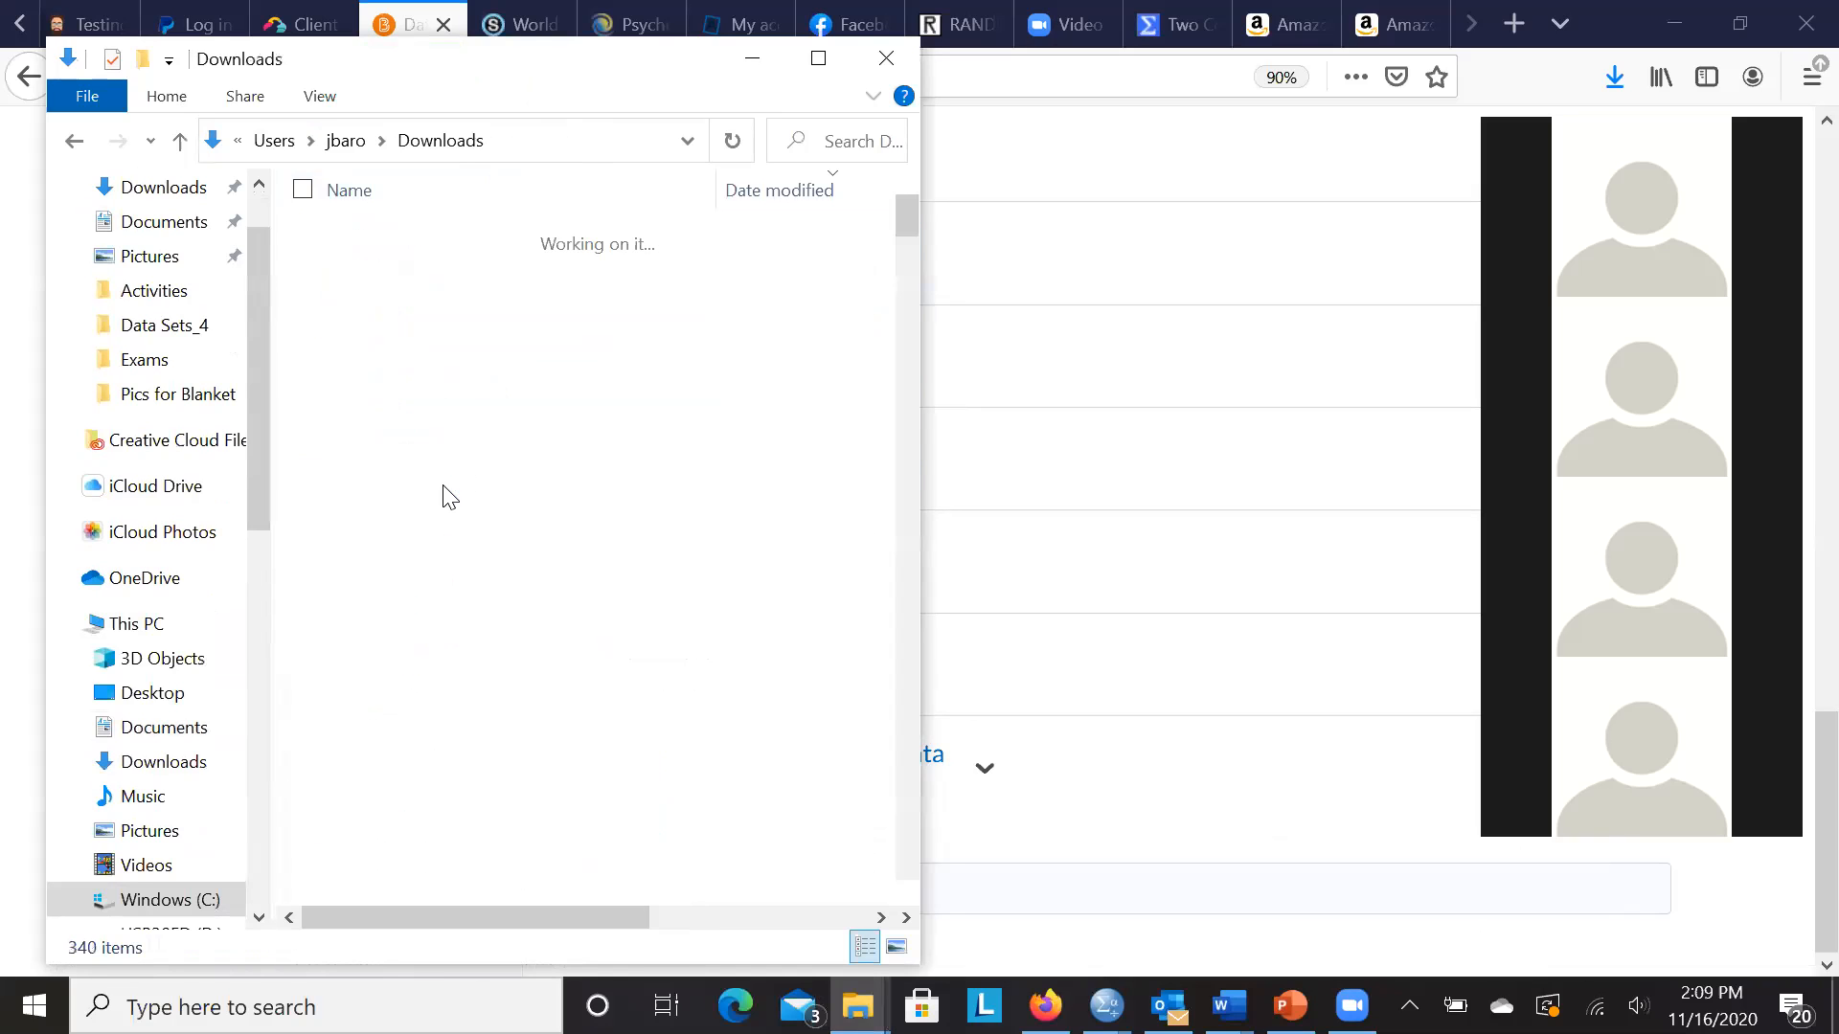
left_click(611, 269)
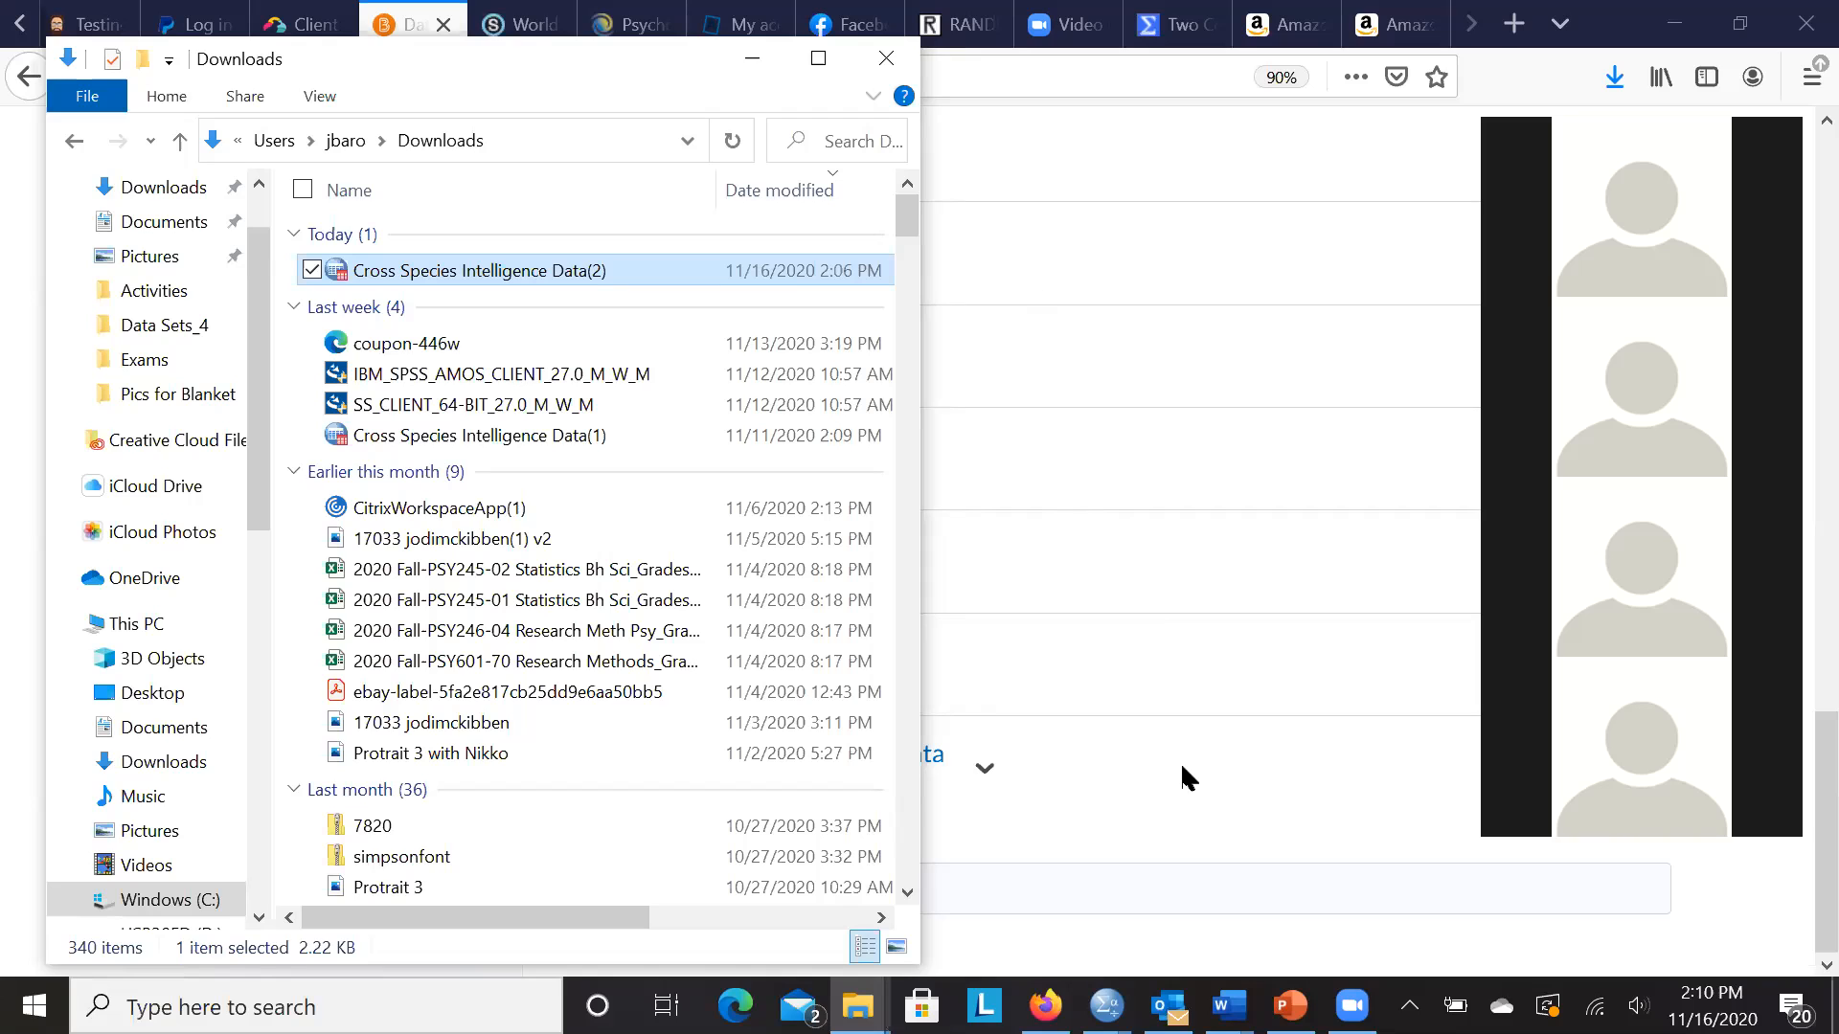
mouse_move(1107, 1006)
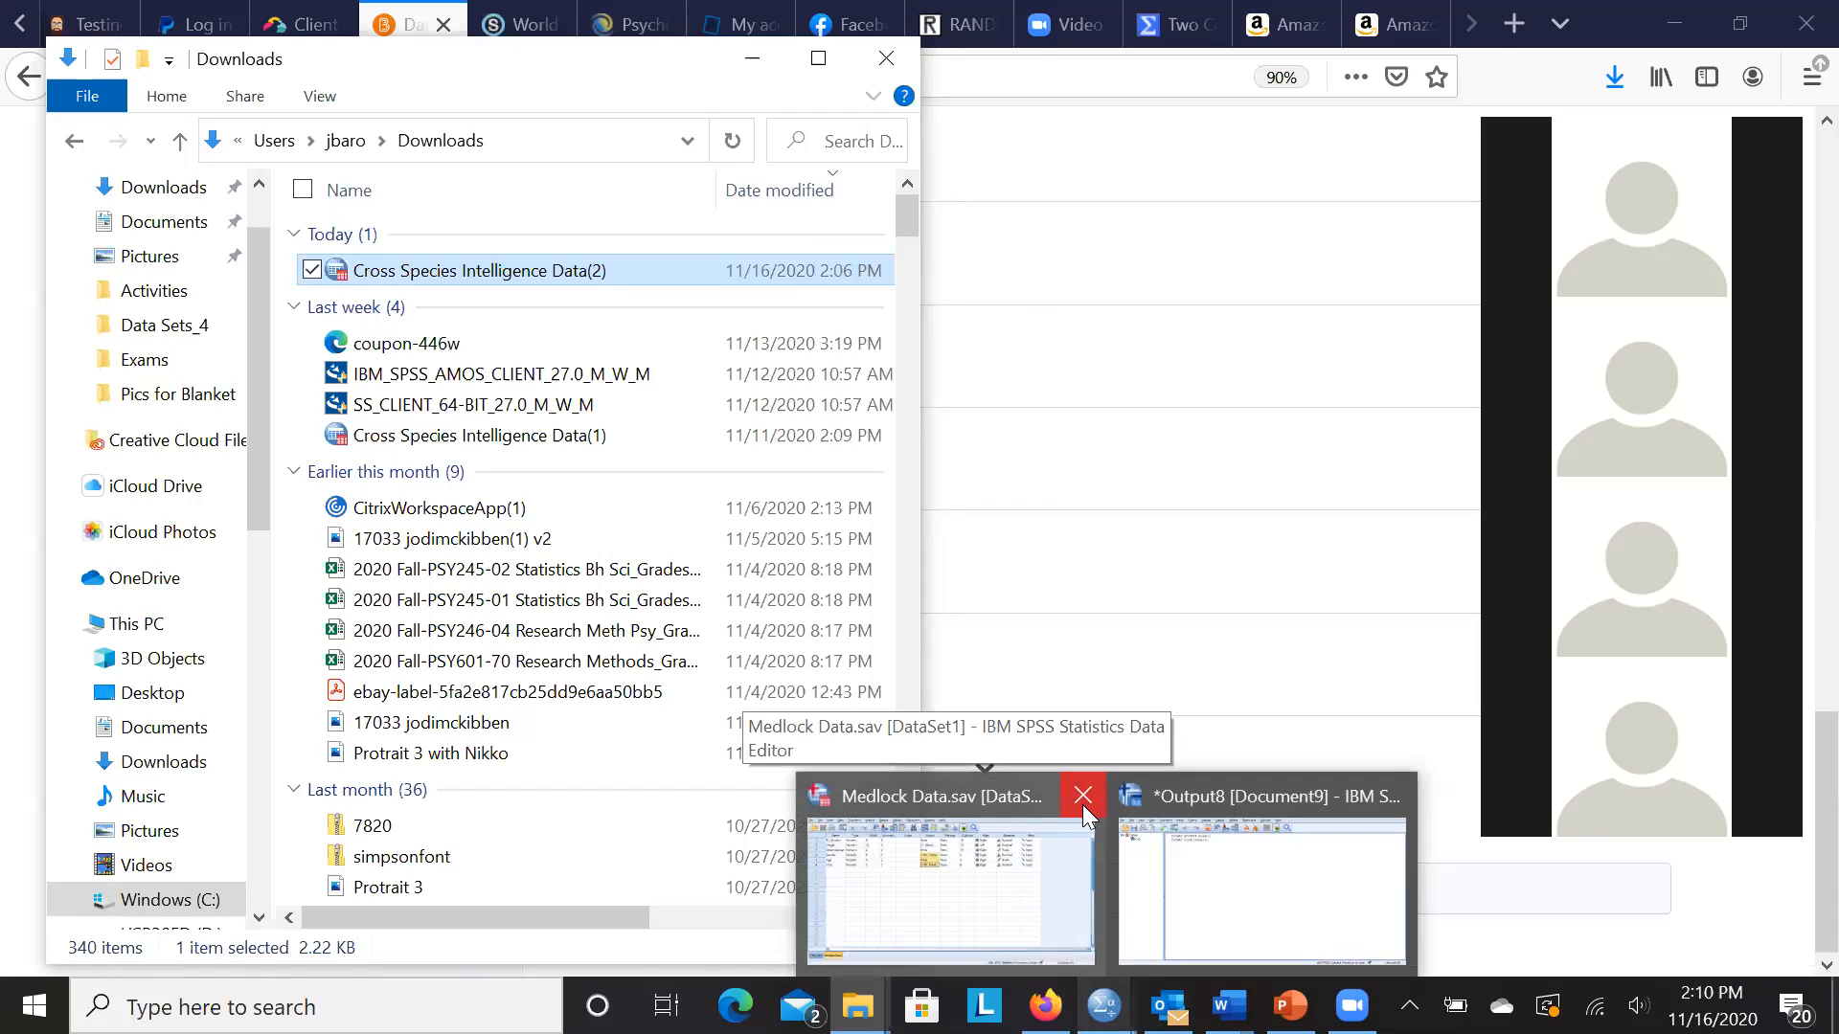
- Close the Medlock Data window and exit SPSS without saving the output
left_click(1082, 798)
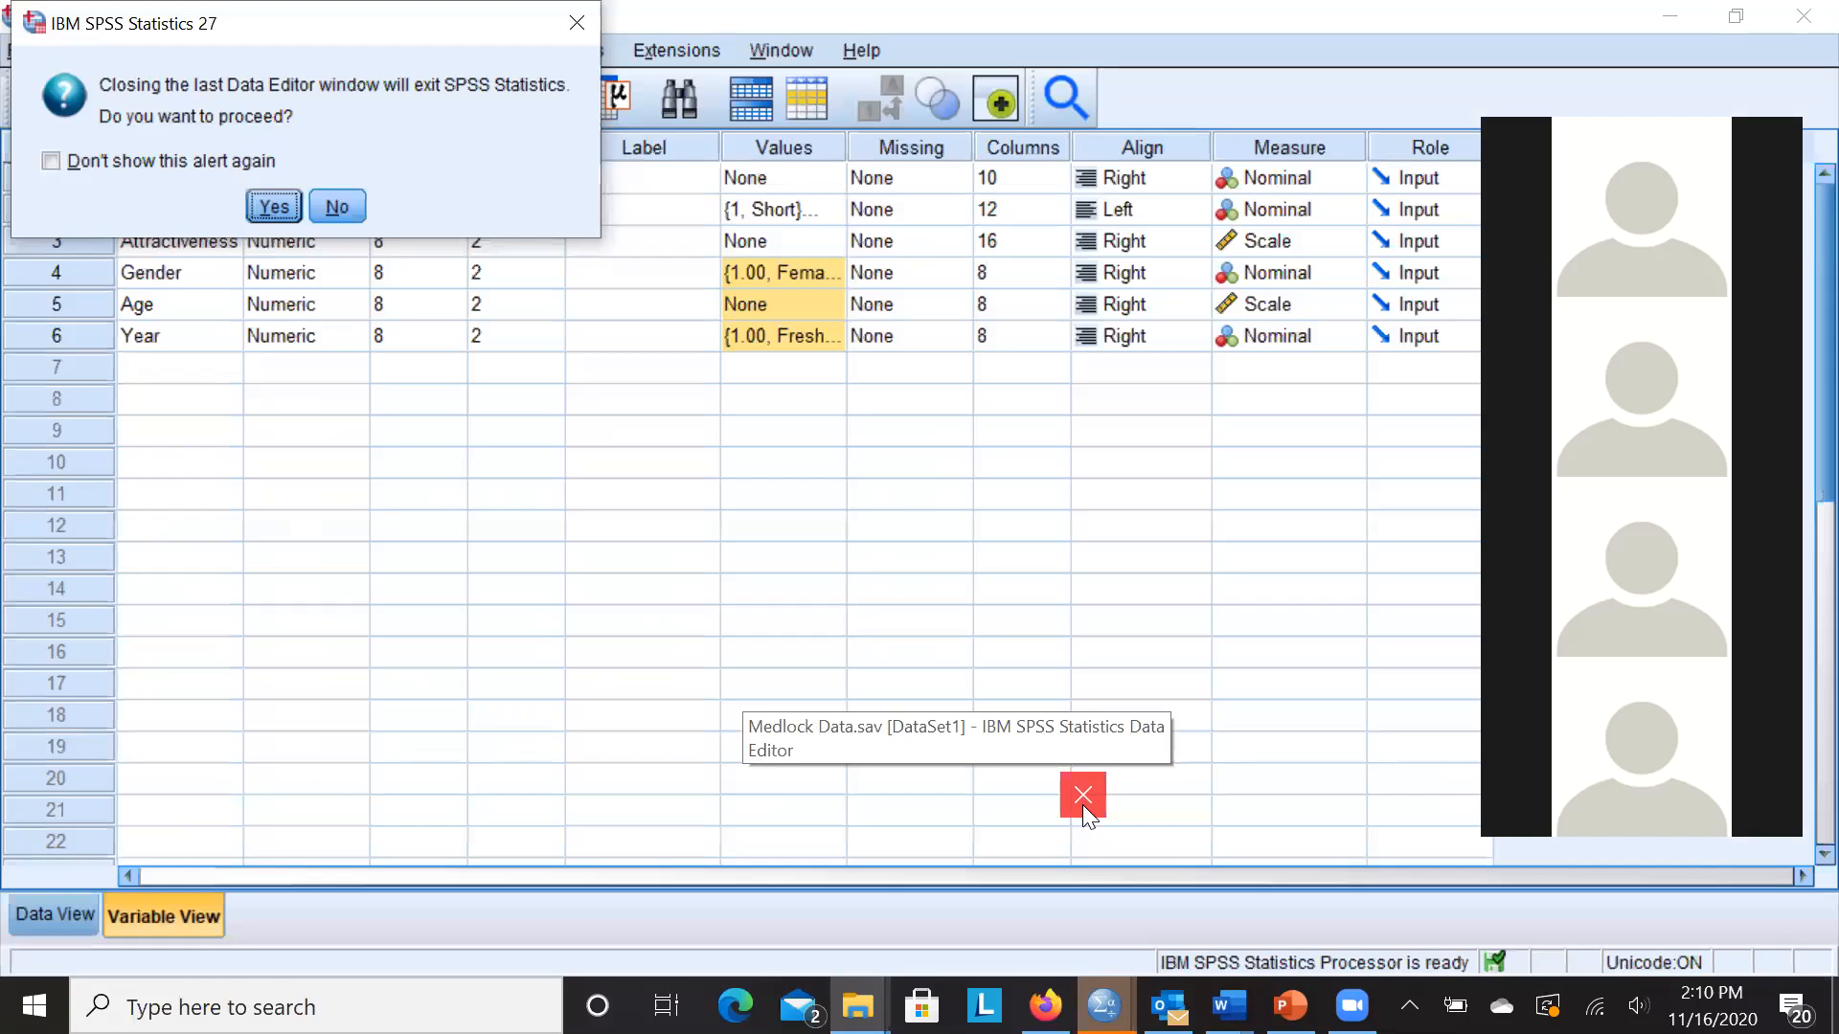
left_click(275, 206)
left_click(391, 146)
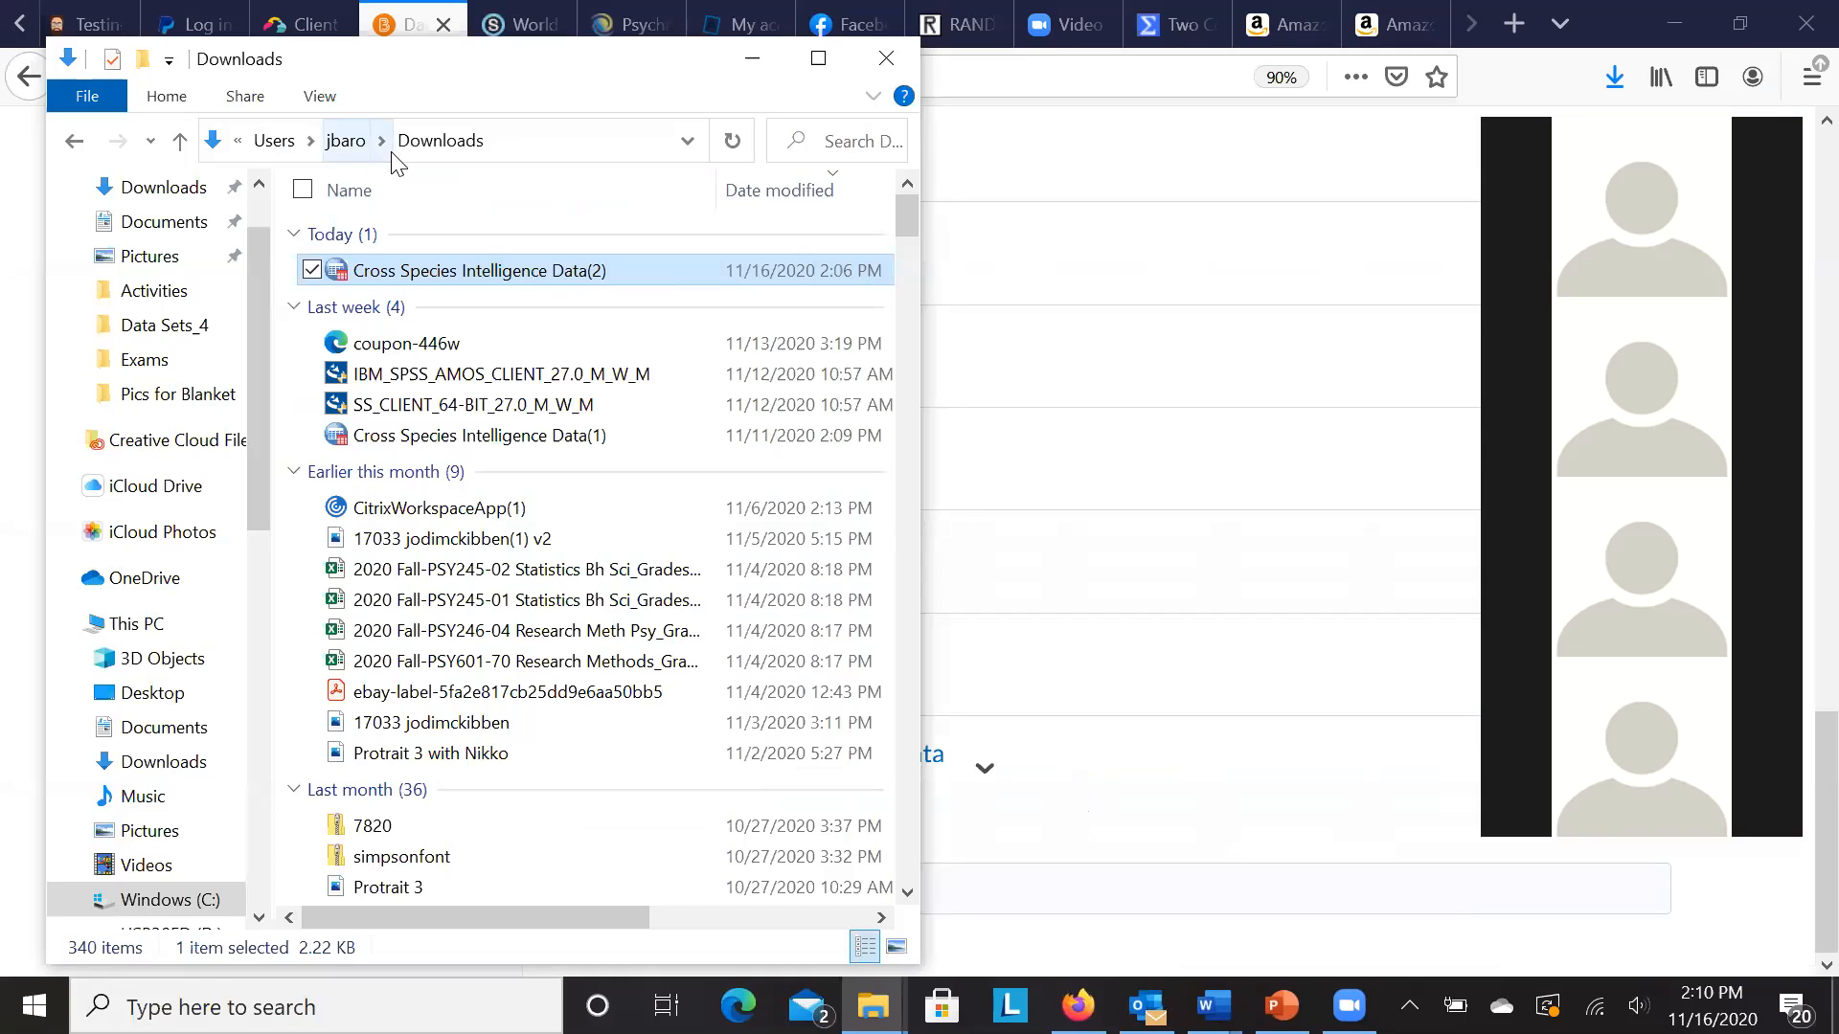
left_click(1513, 24)
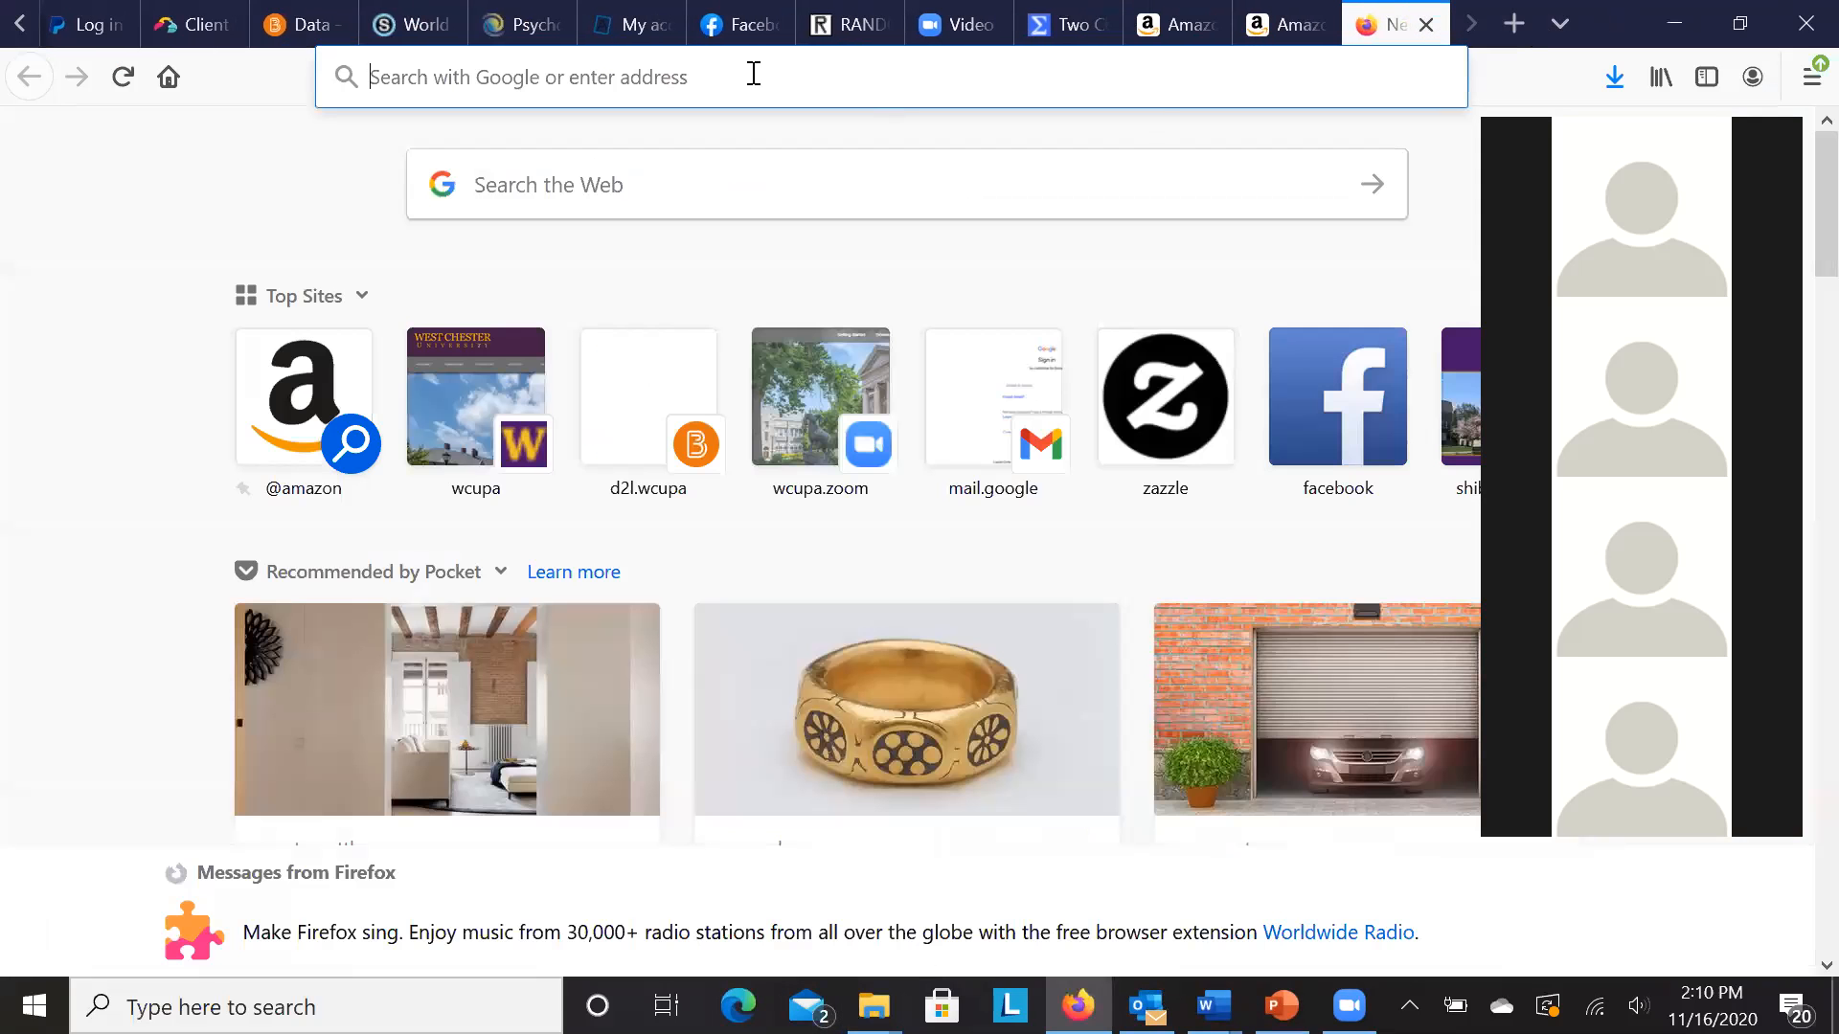
- Search the web for 'ramcloud wcupa'
left_click(677, 75)
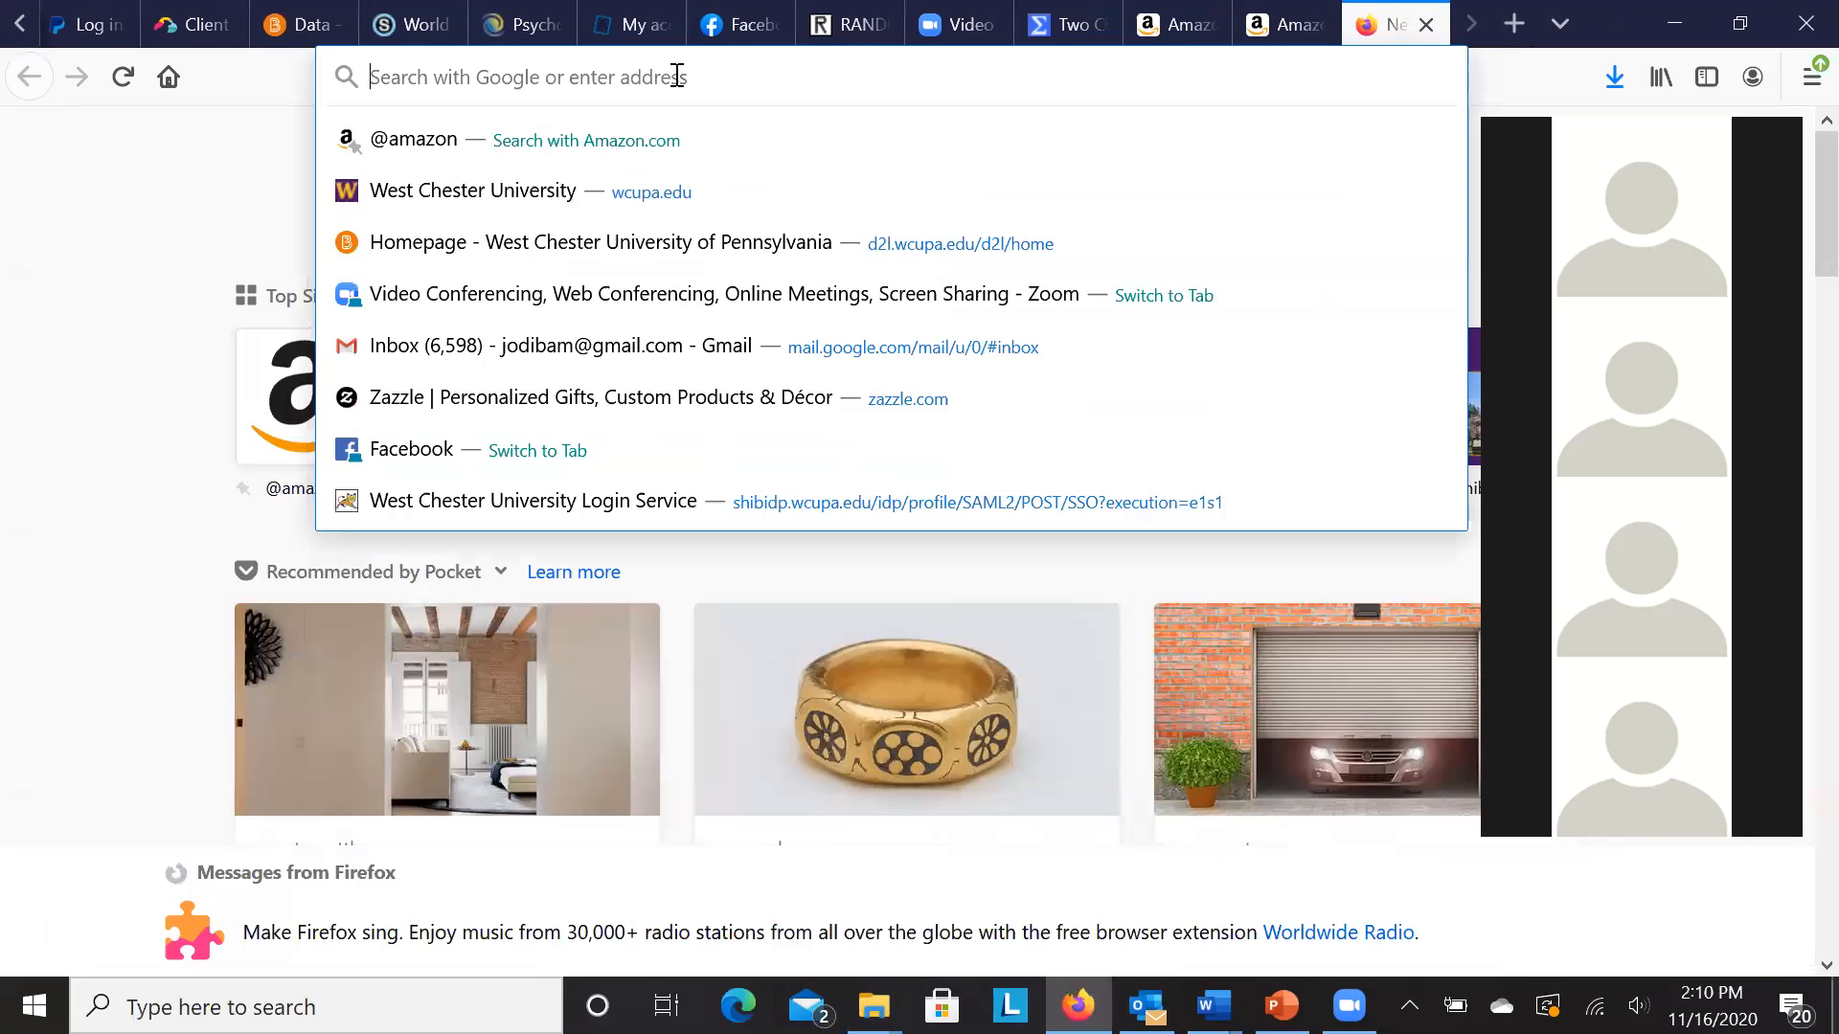
type("ramcl")
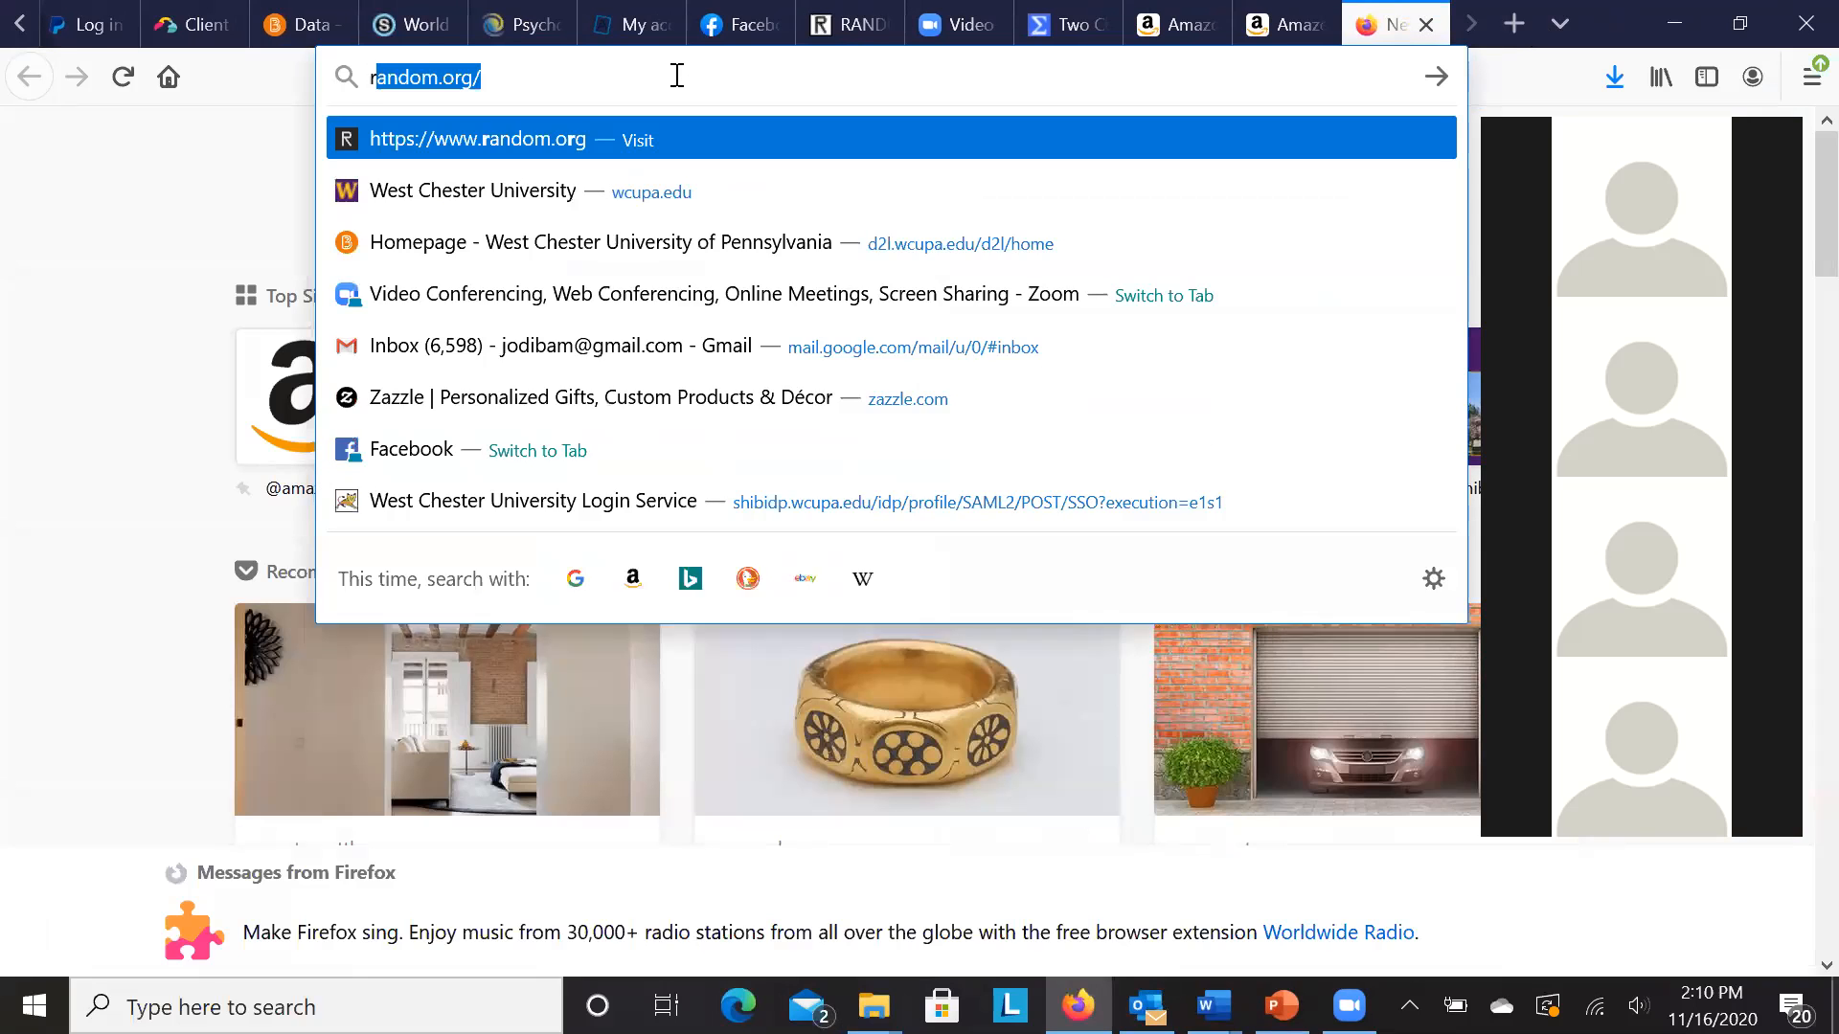
type("oud wcu")
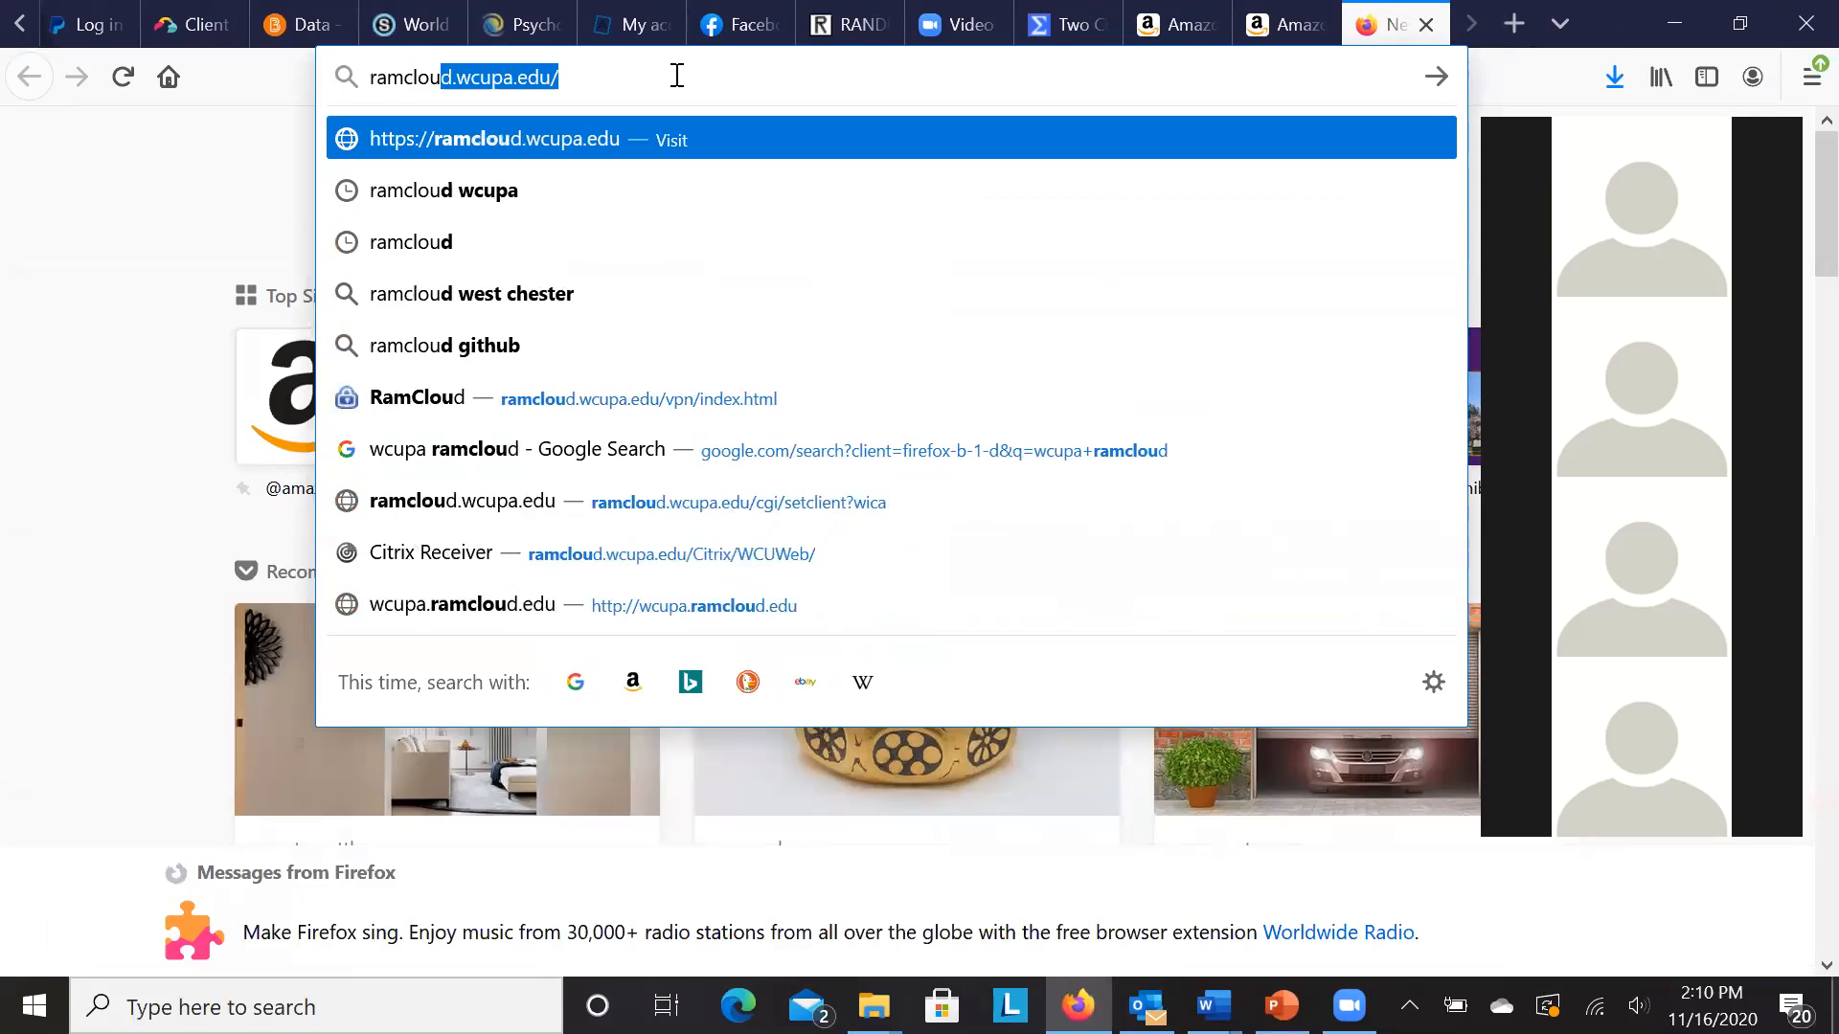
type("pa")
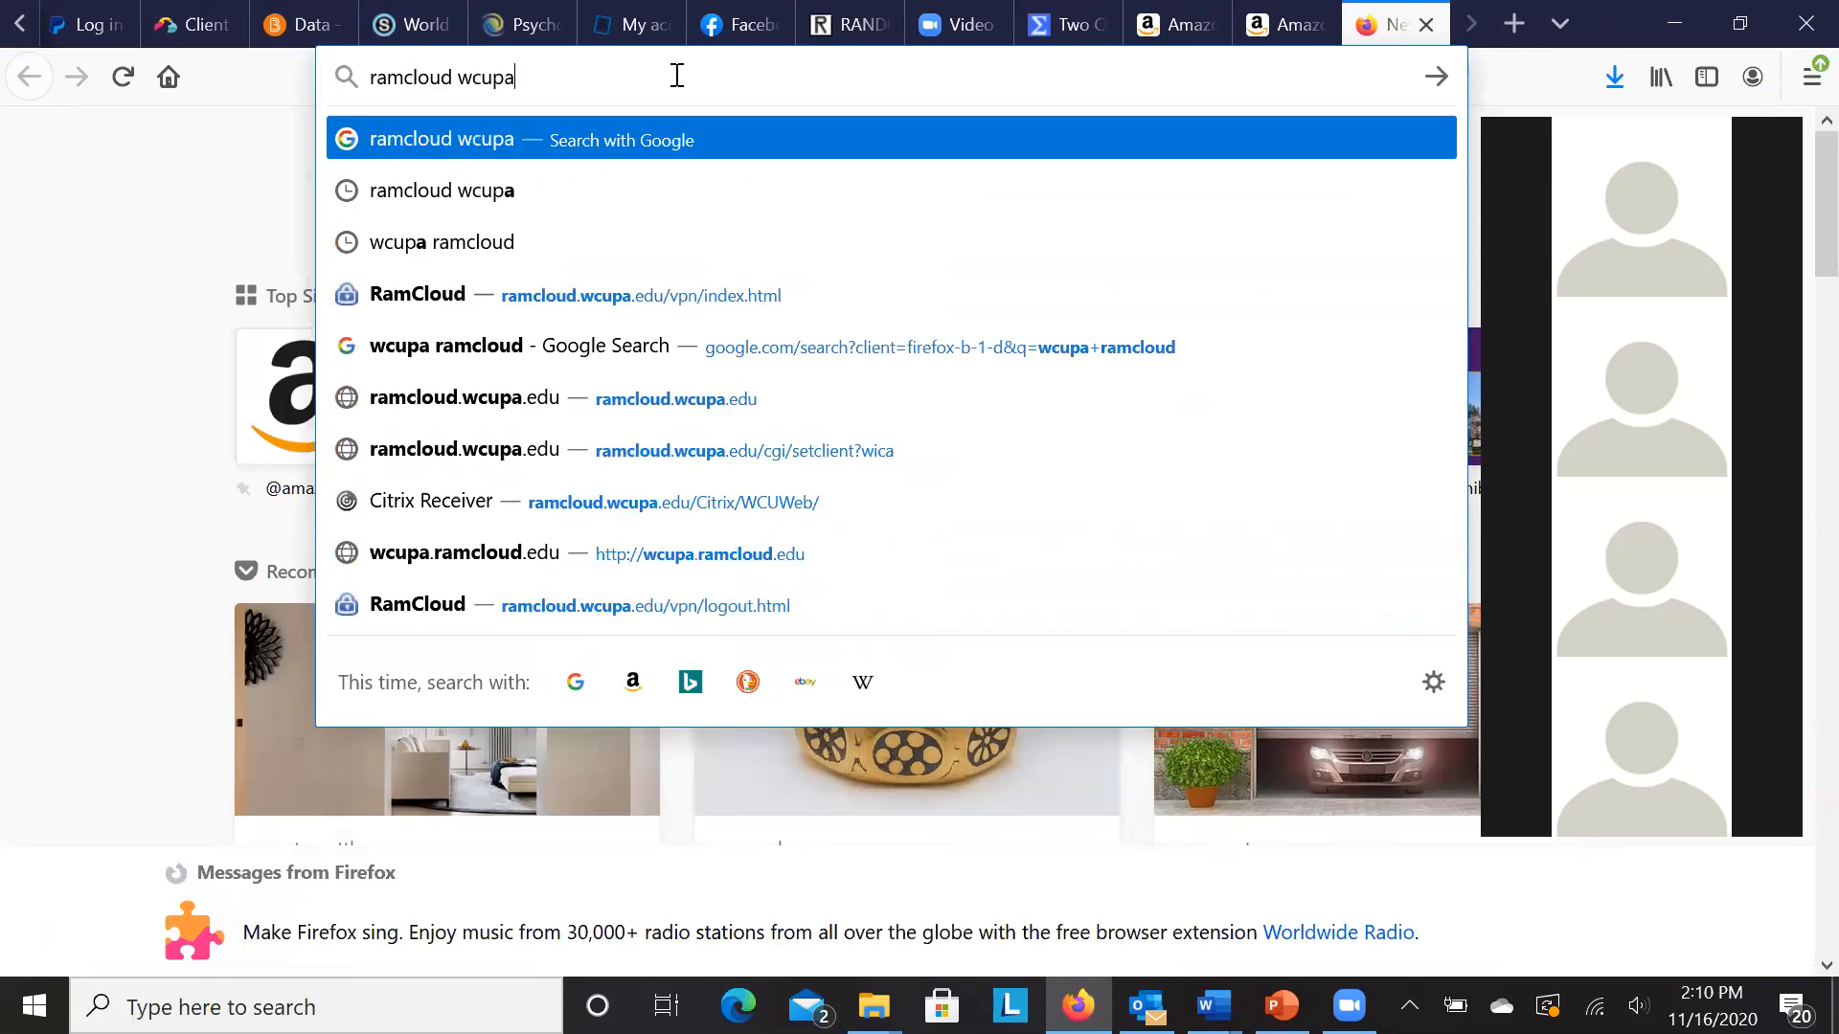
key("Return")
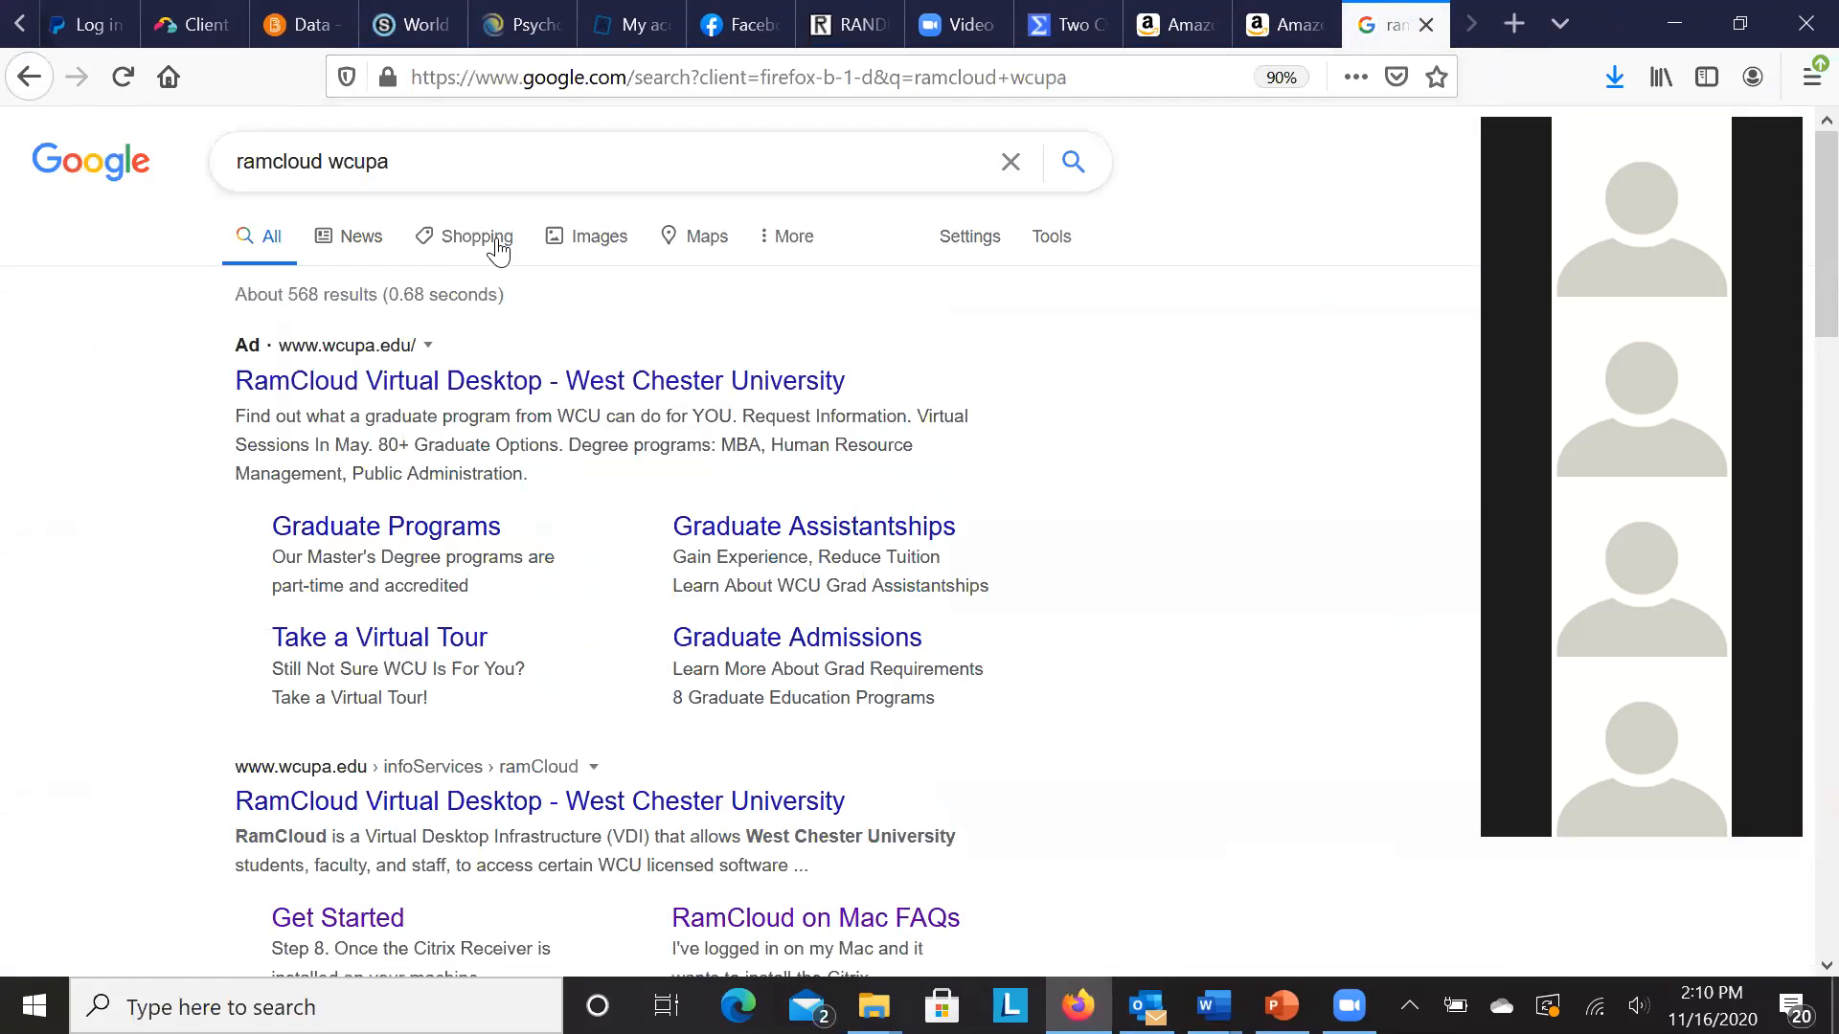
- Open the RamCloud Virtual Desktop page and continue to its log-on page
left_click(487, 388)
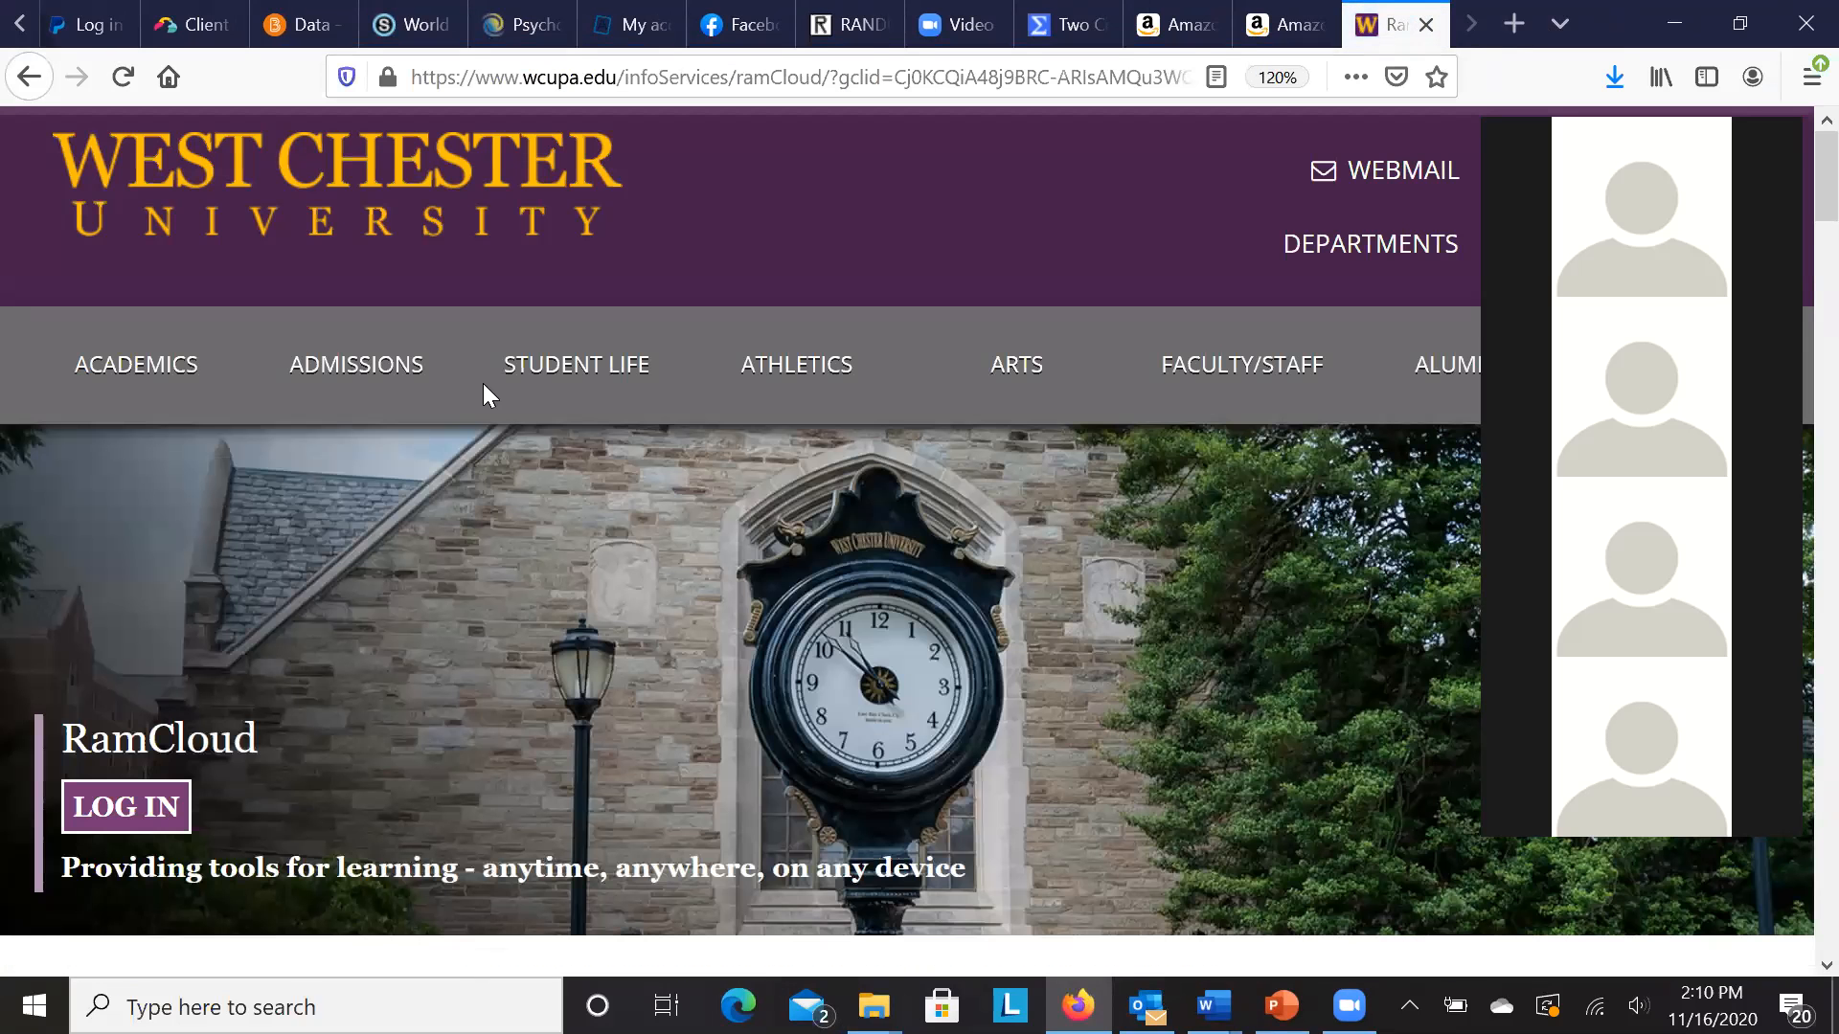
left_click(153, 816)
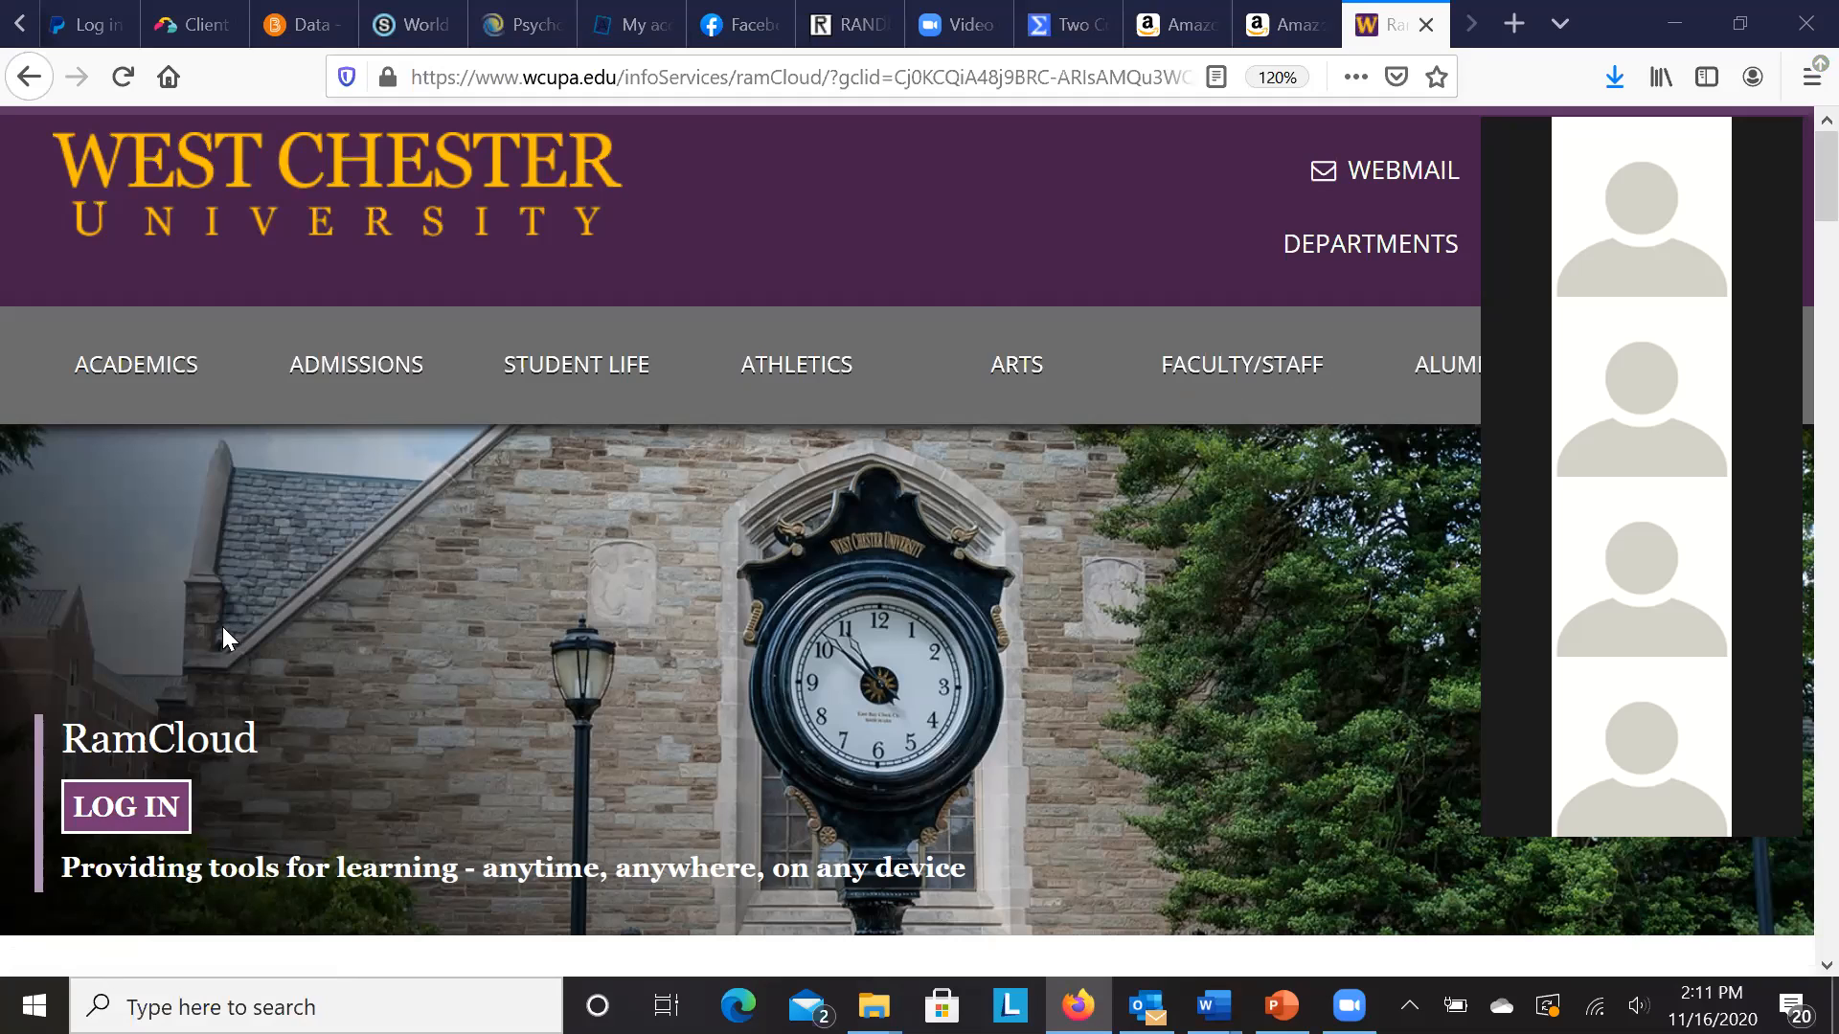
left_click(149, 814)
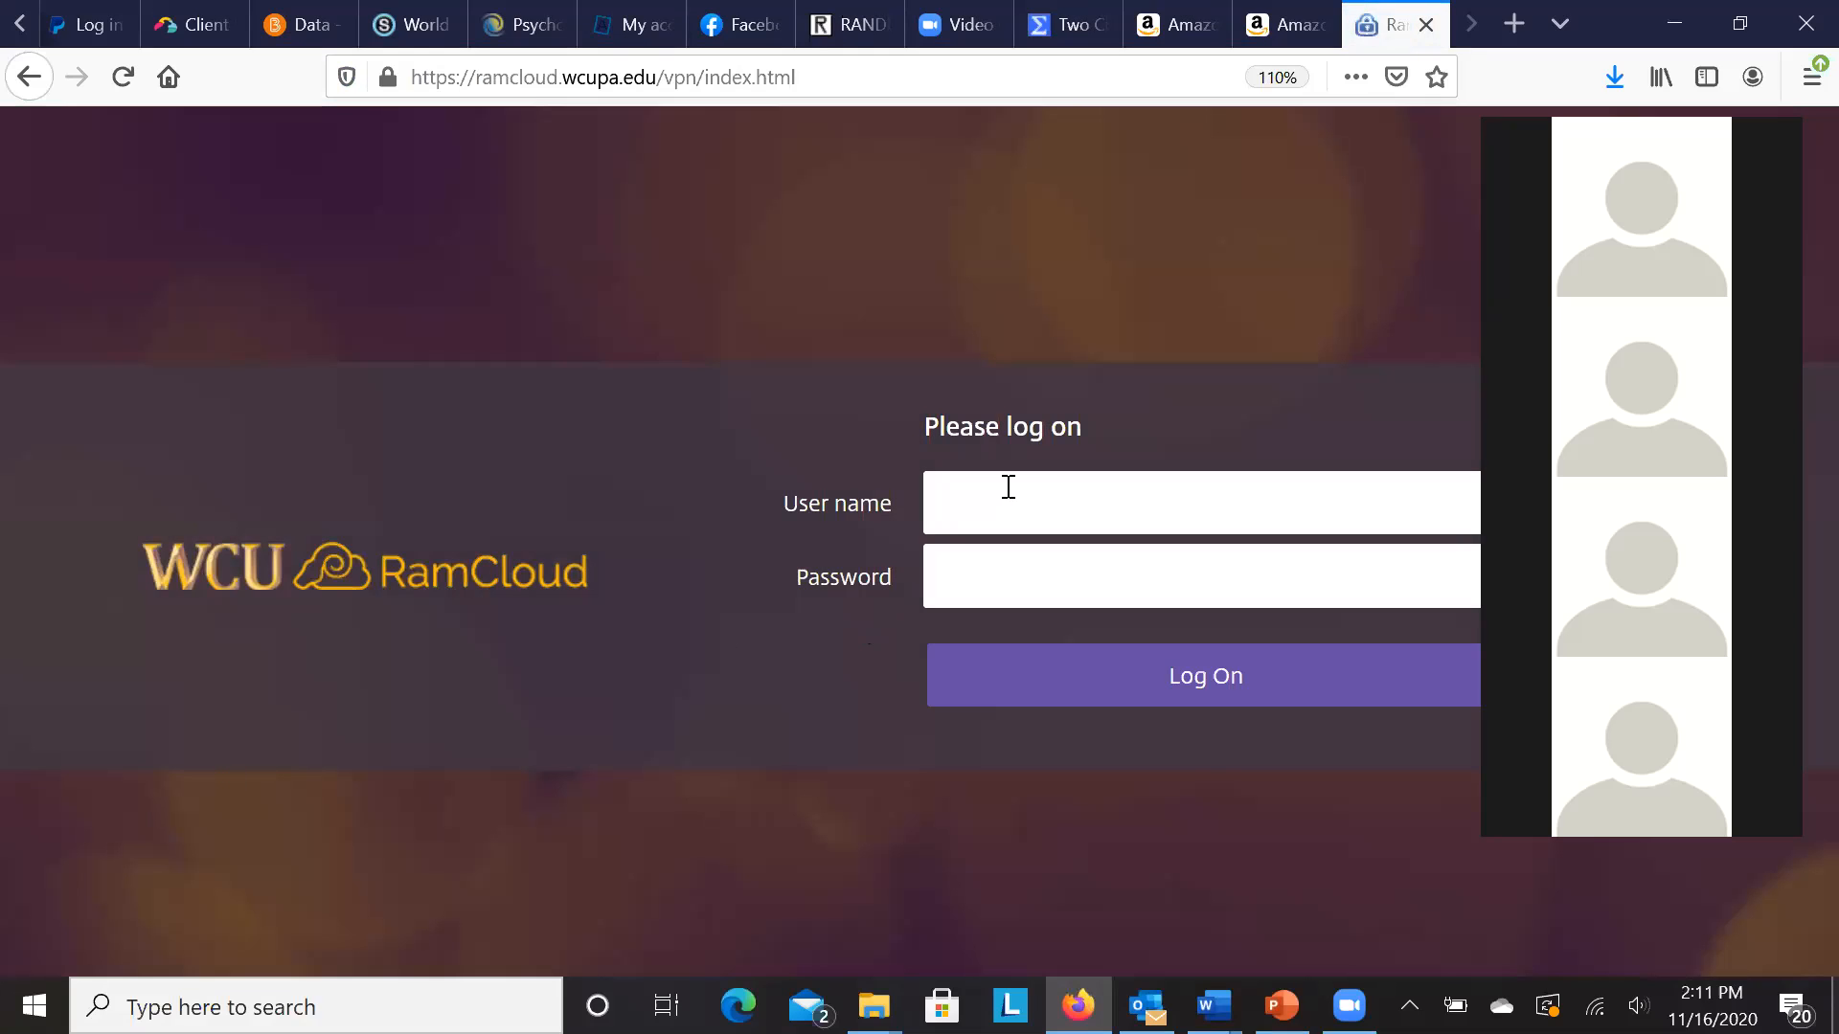
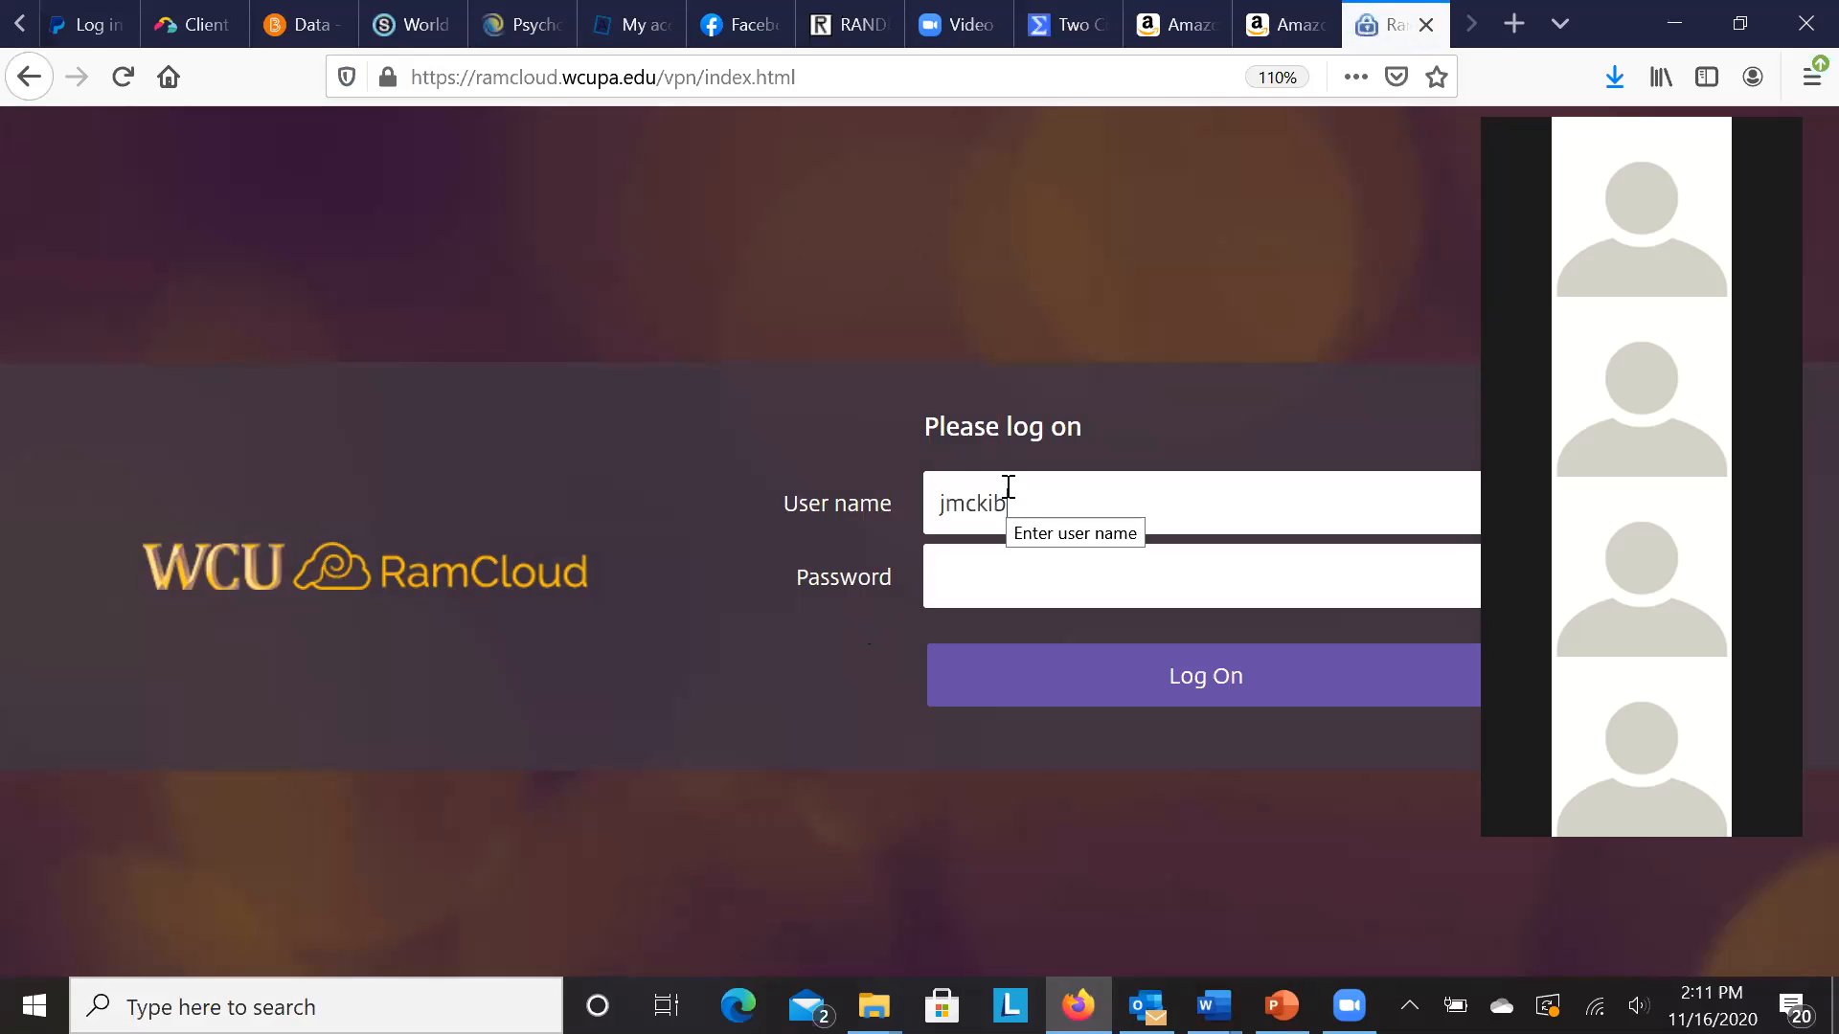
- Sign in to RamCloud with the university e-mail address and account password
left_click(1039, 584)
type("••")
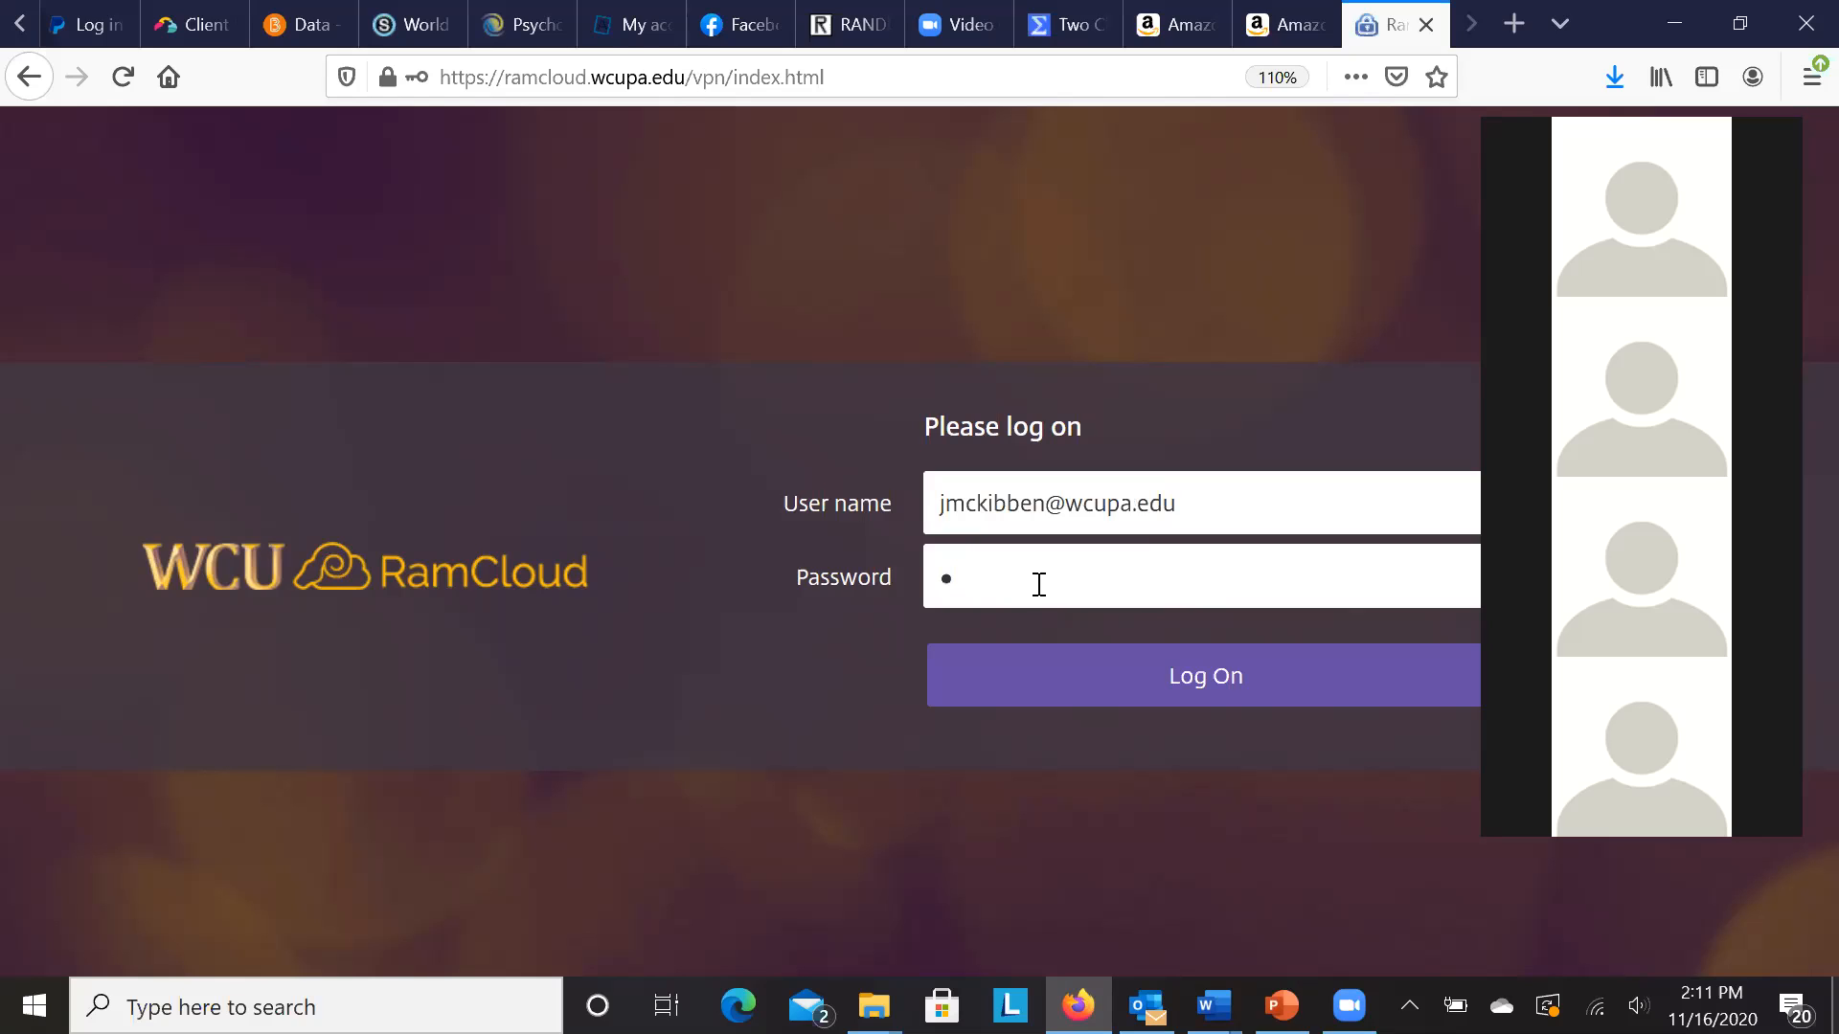
type("••••••••••••")
key("Return")
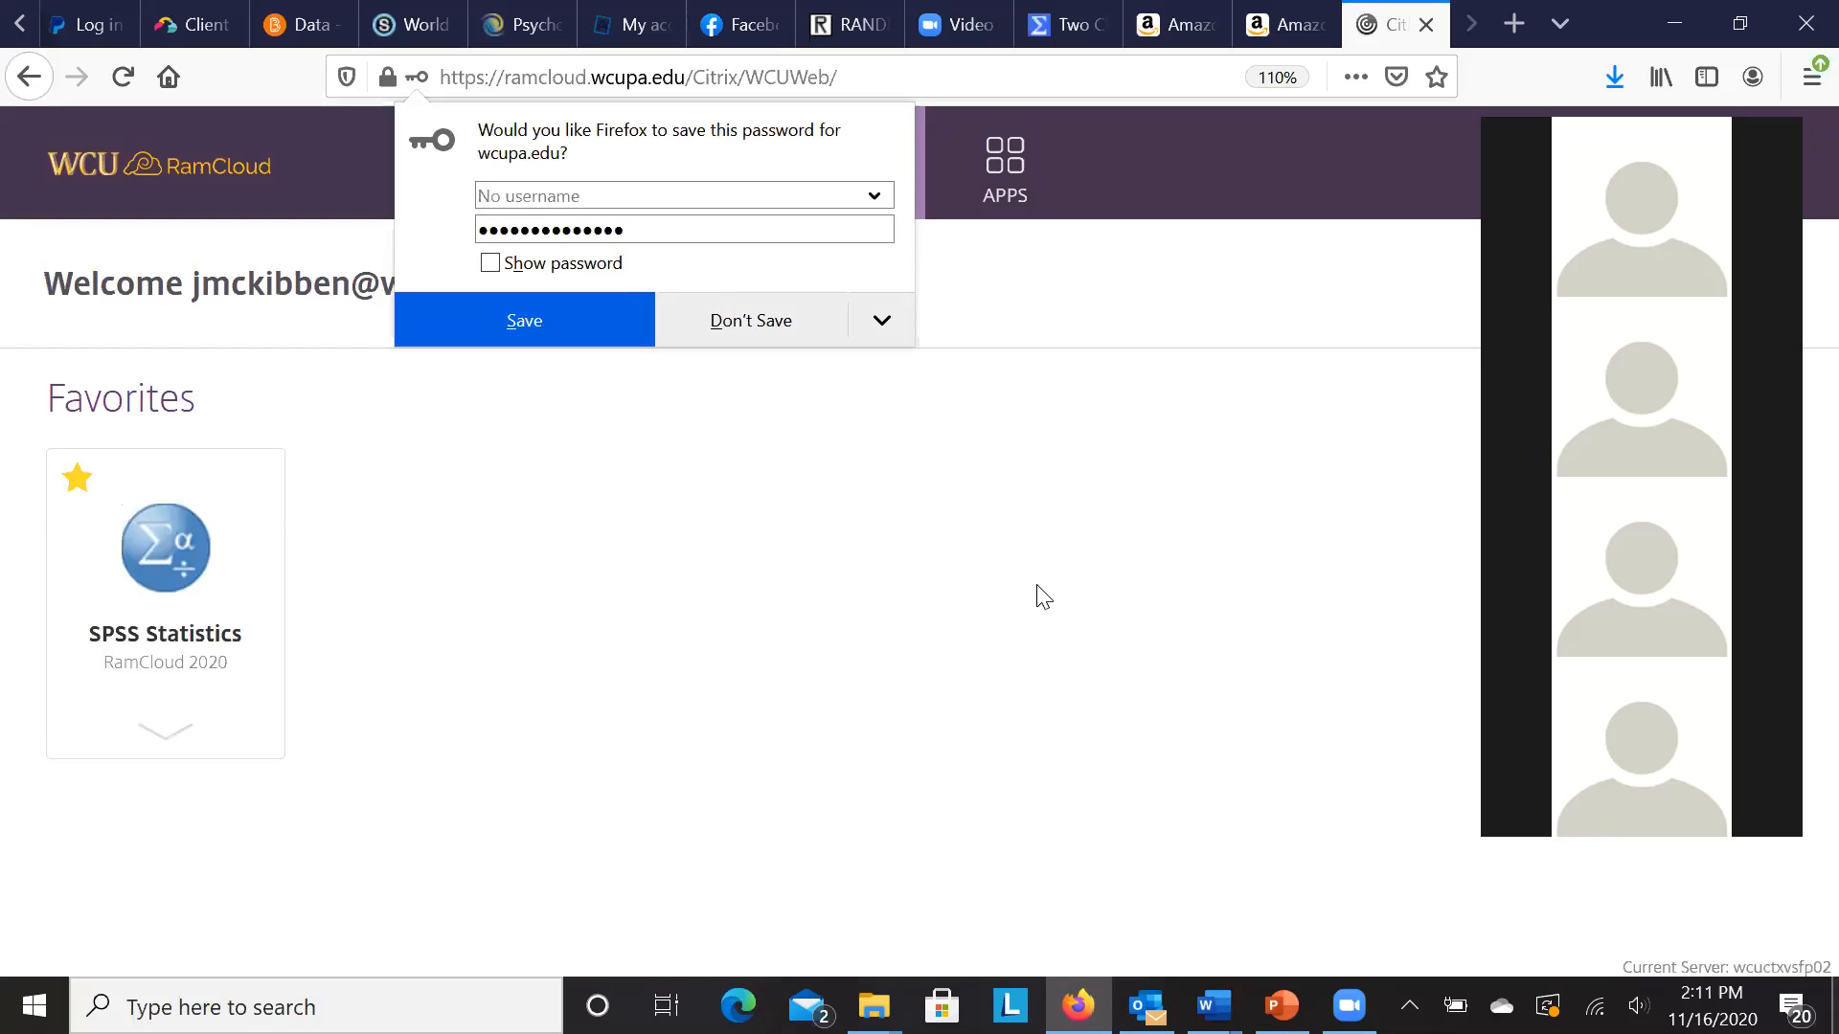
- Decline saving the password, show all apps, and scroll down to SPSS Statistics
left_click(1015, 388)
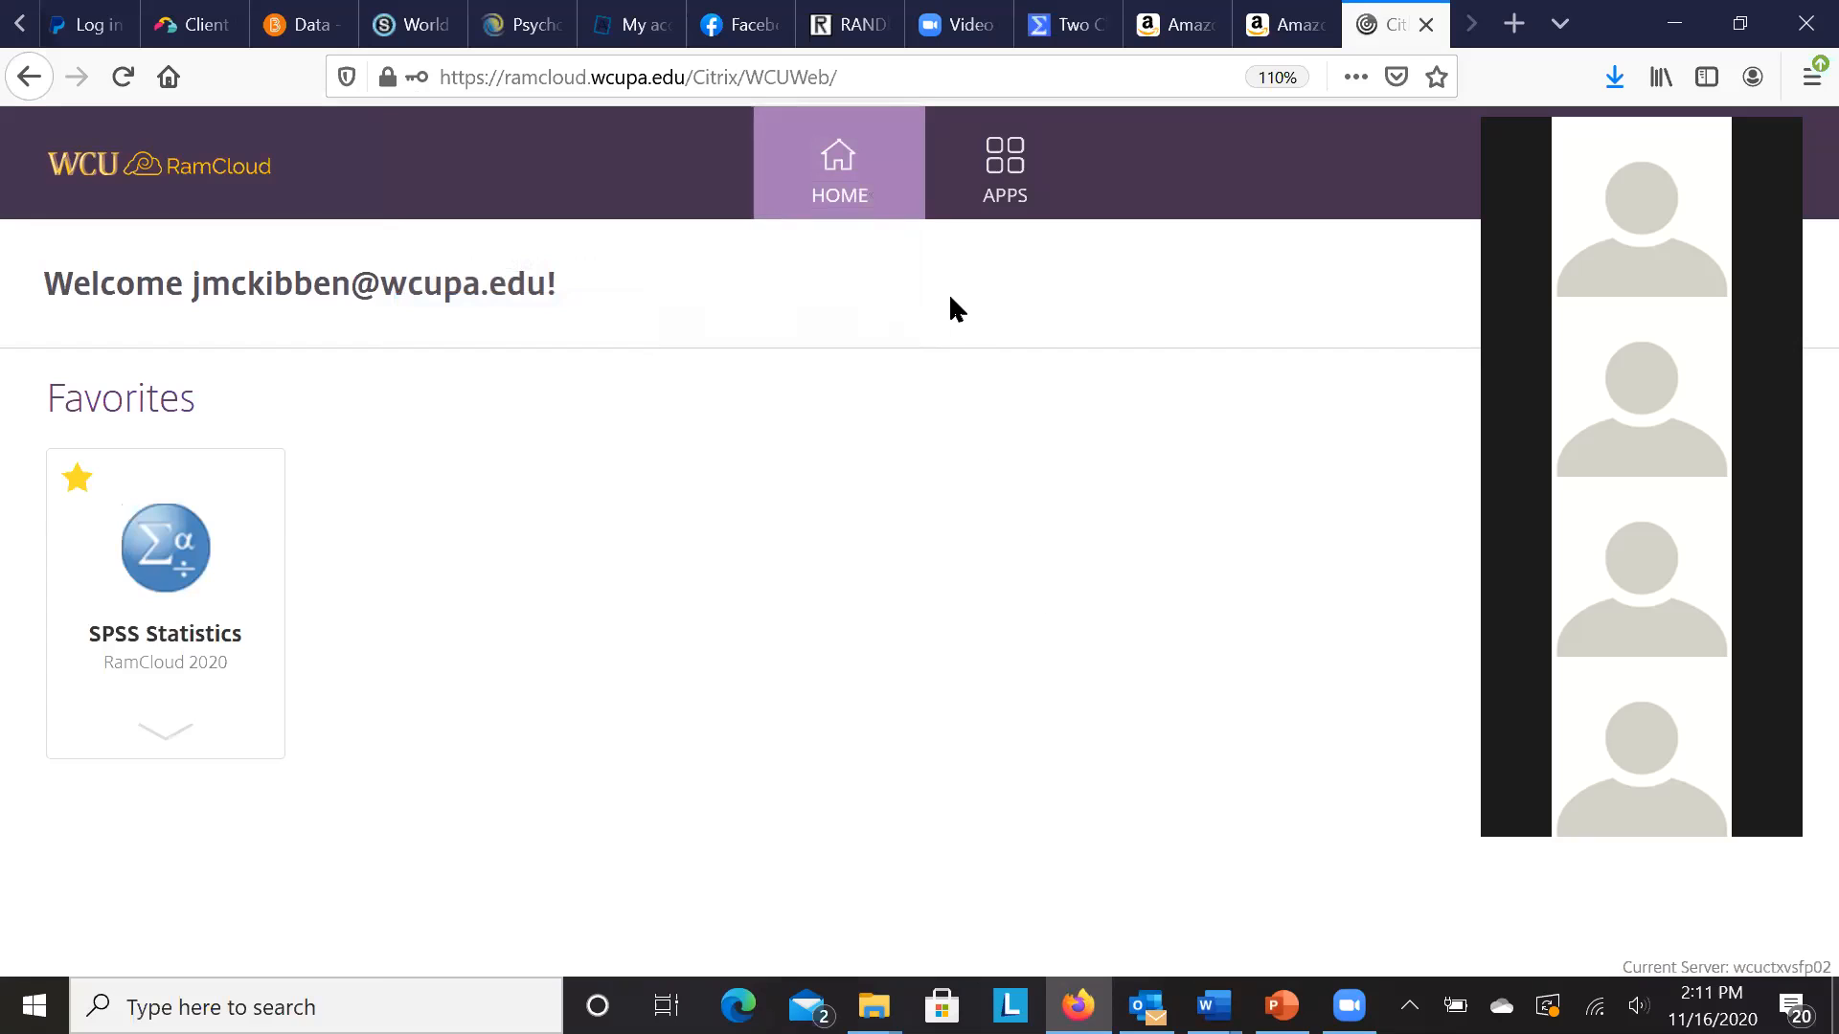
left_click(1005, 171)
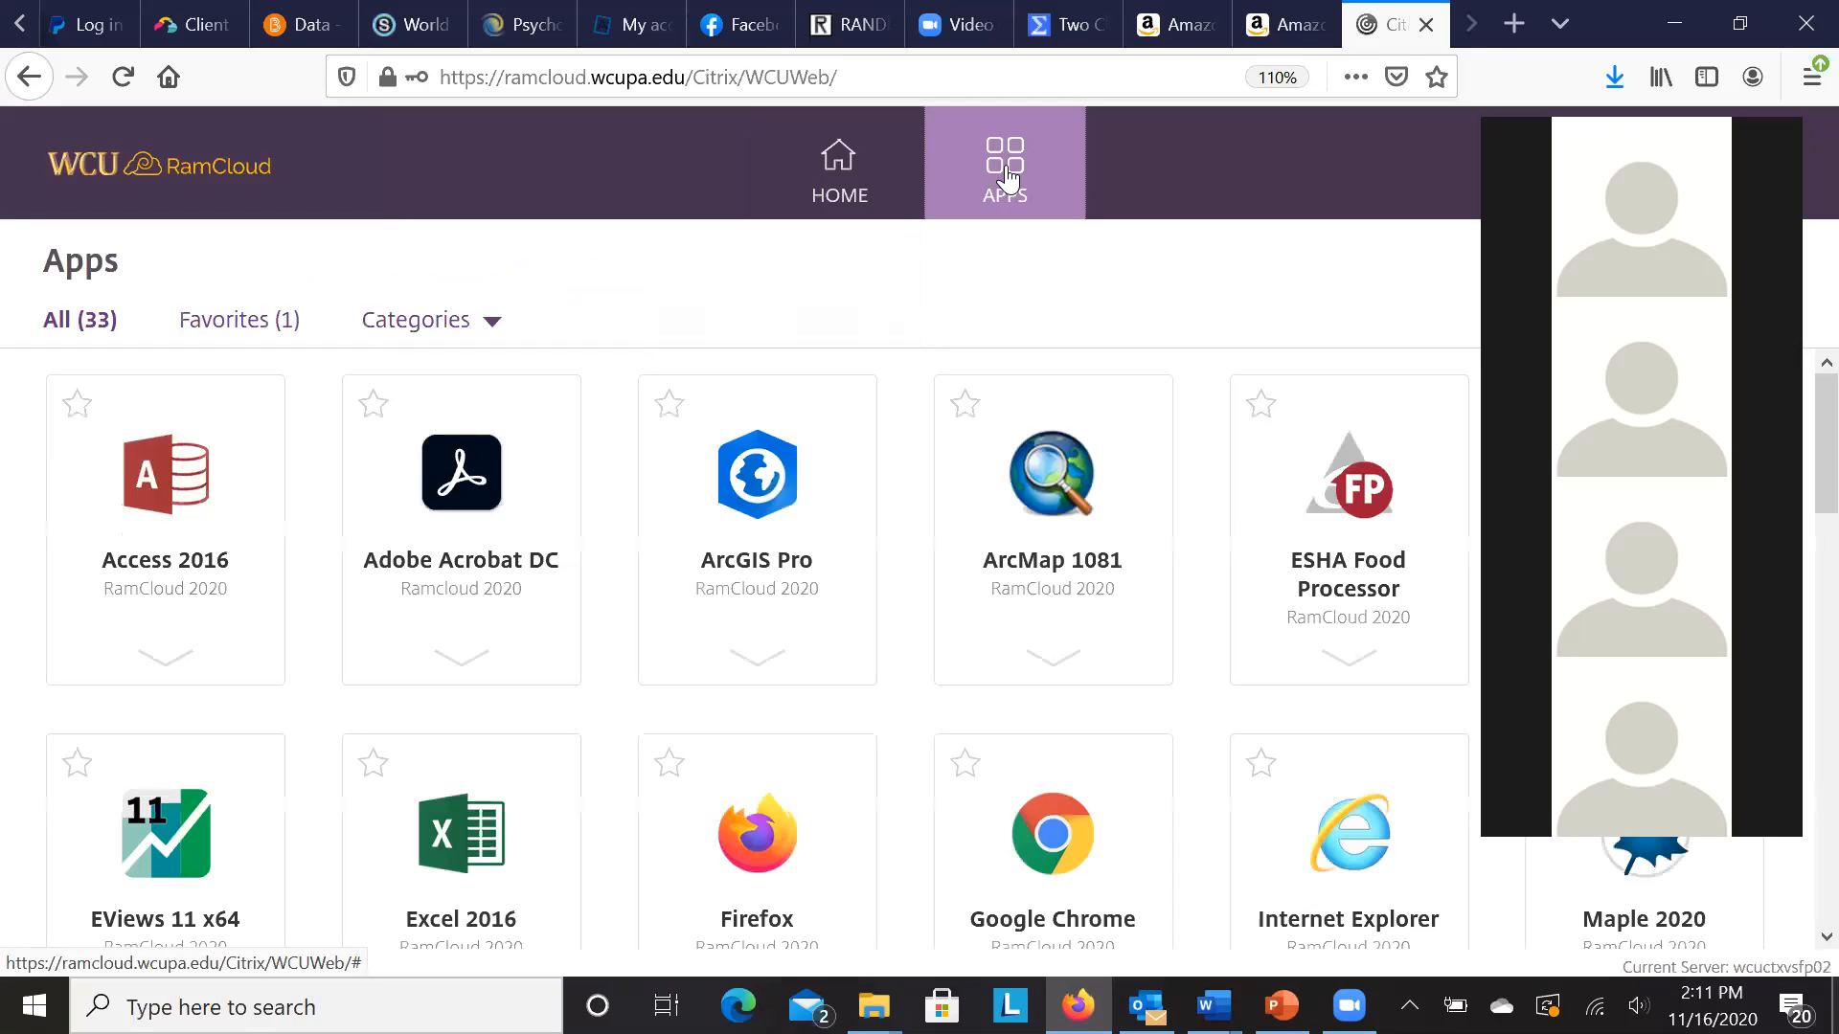
left_click_drag(1798, 496, 1796, 848)
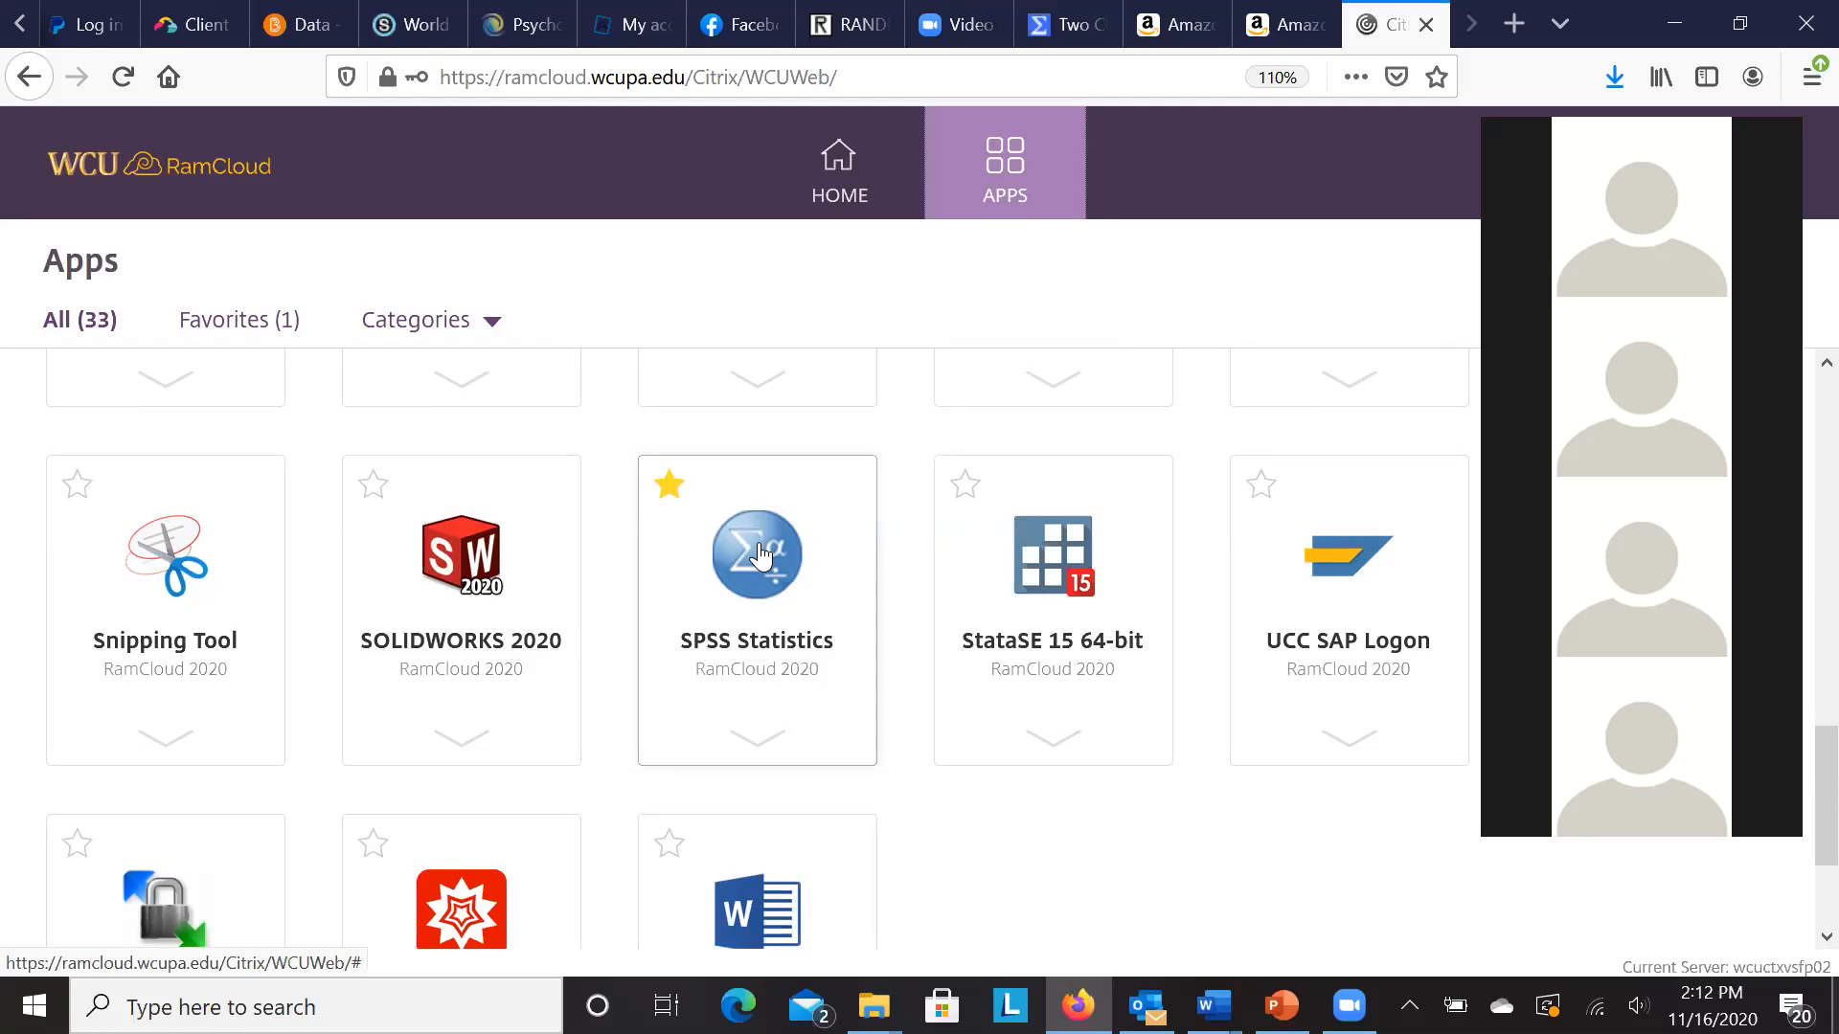
- Launch SPSS Statistics from RamCloud and permit it to use attached devices
left_click(760, 548)
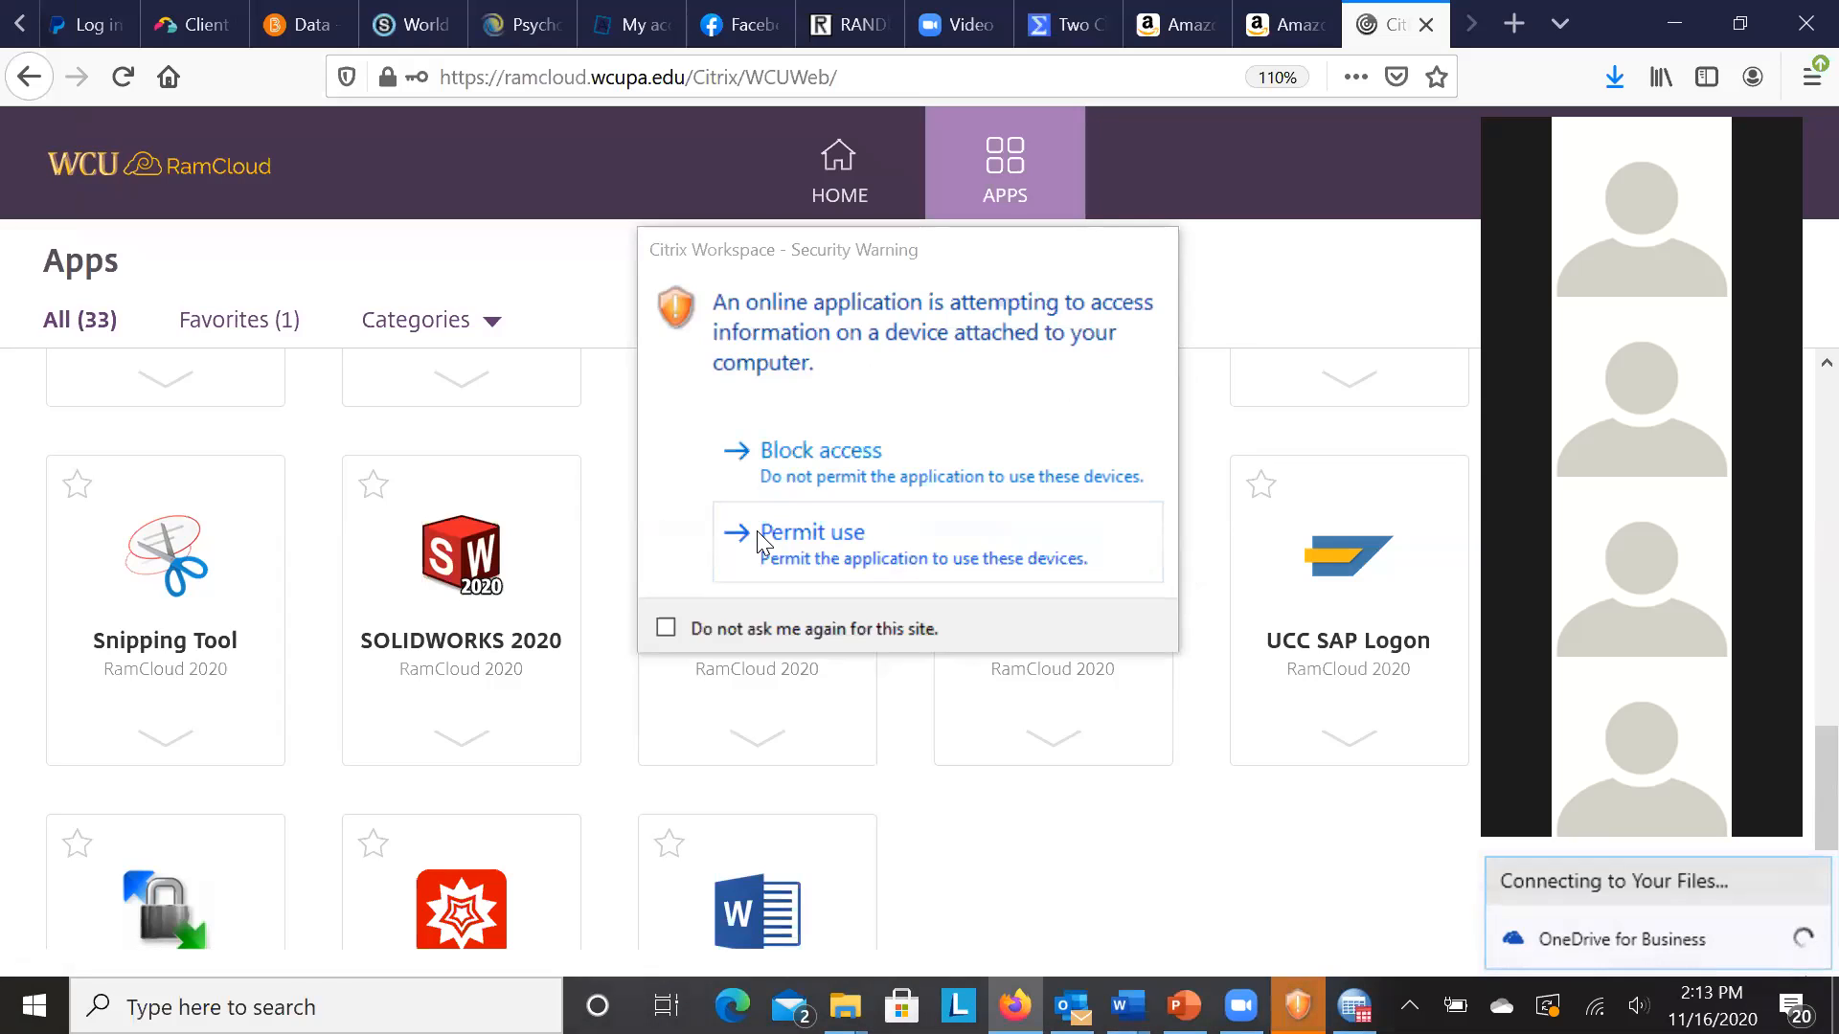
left_click(774, 535)
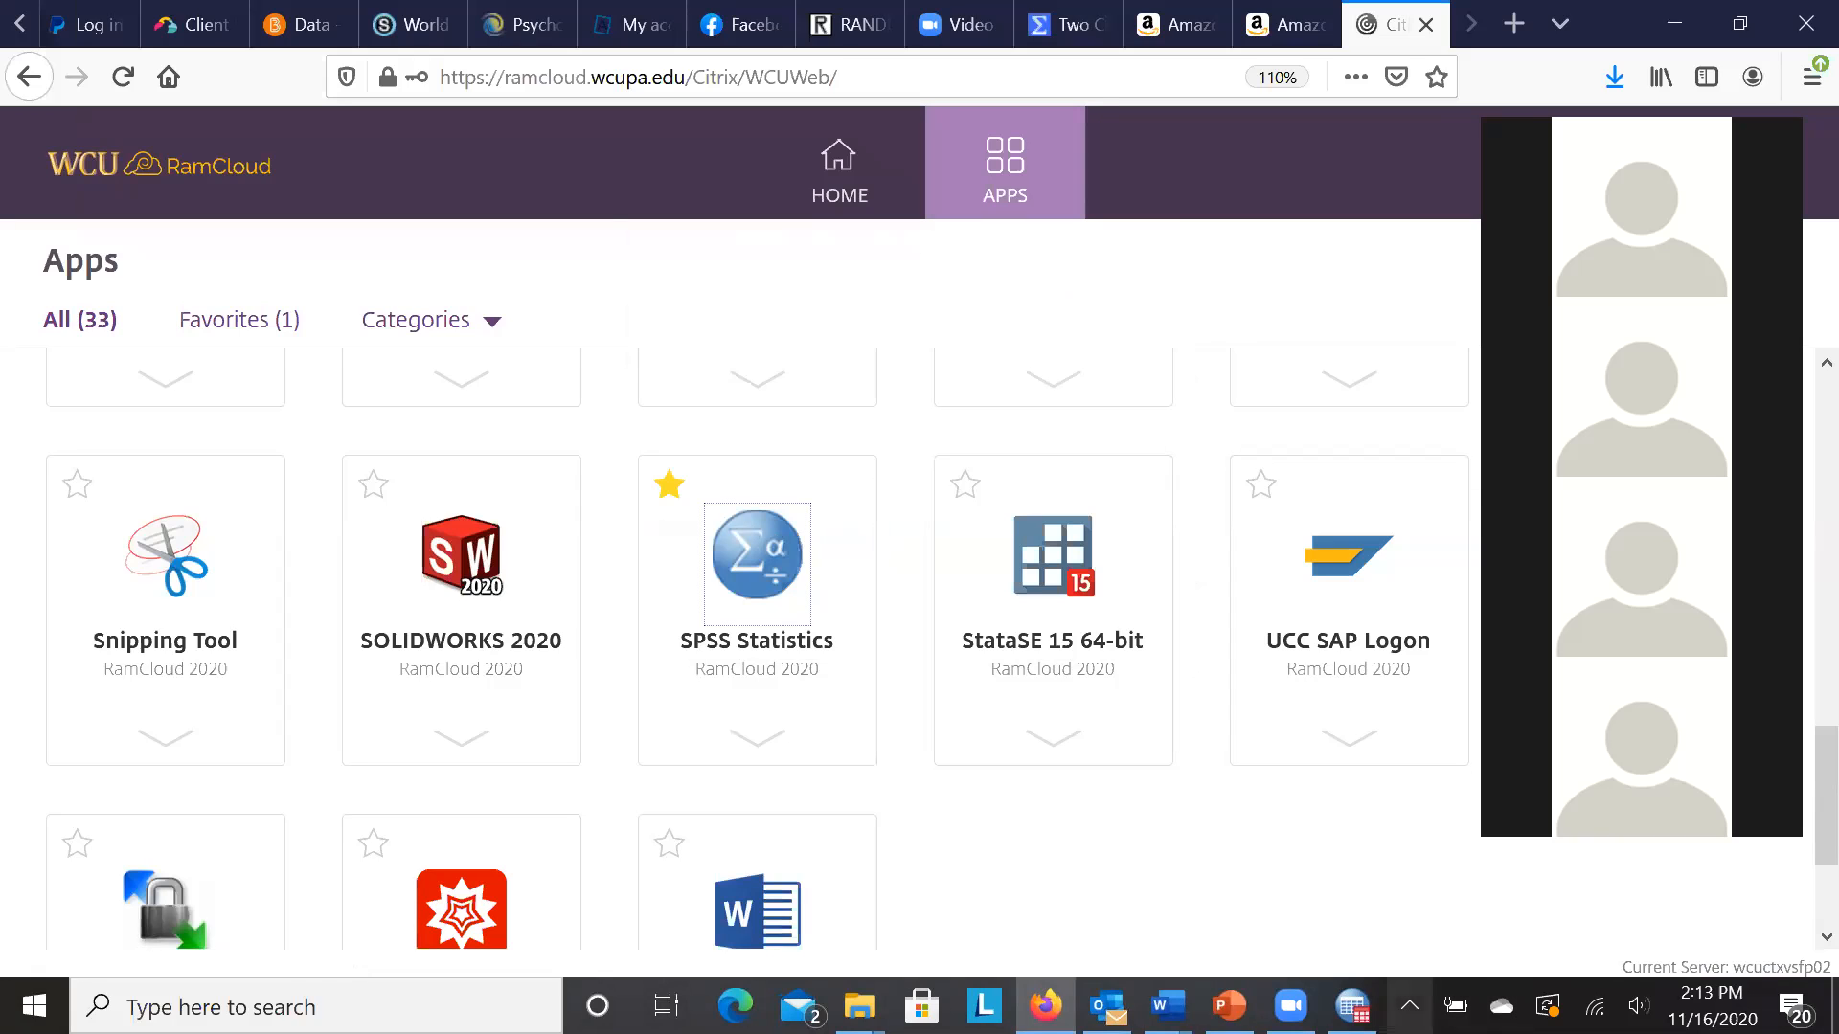
mouse_move(1353, 1006)
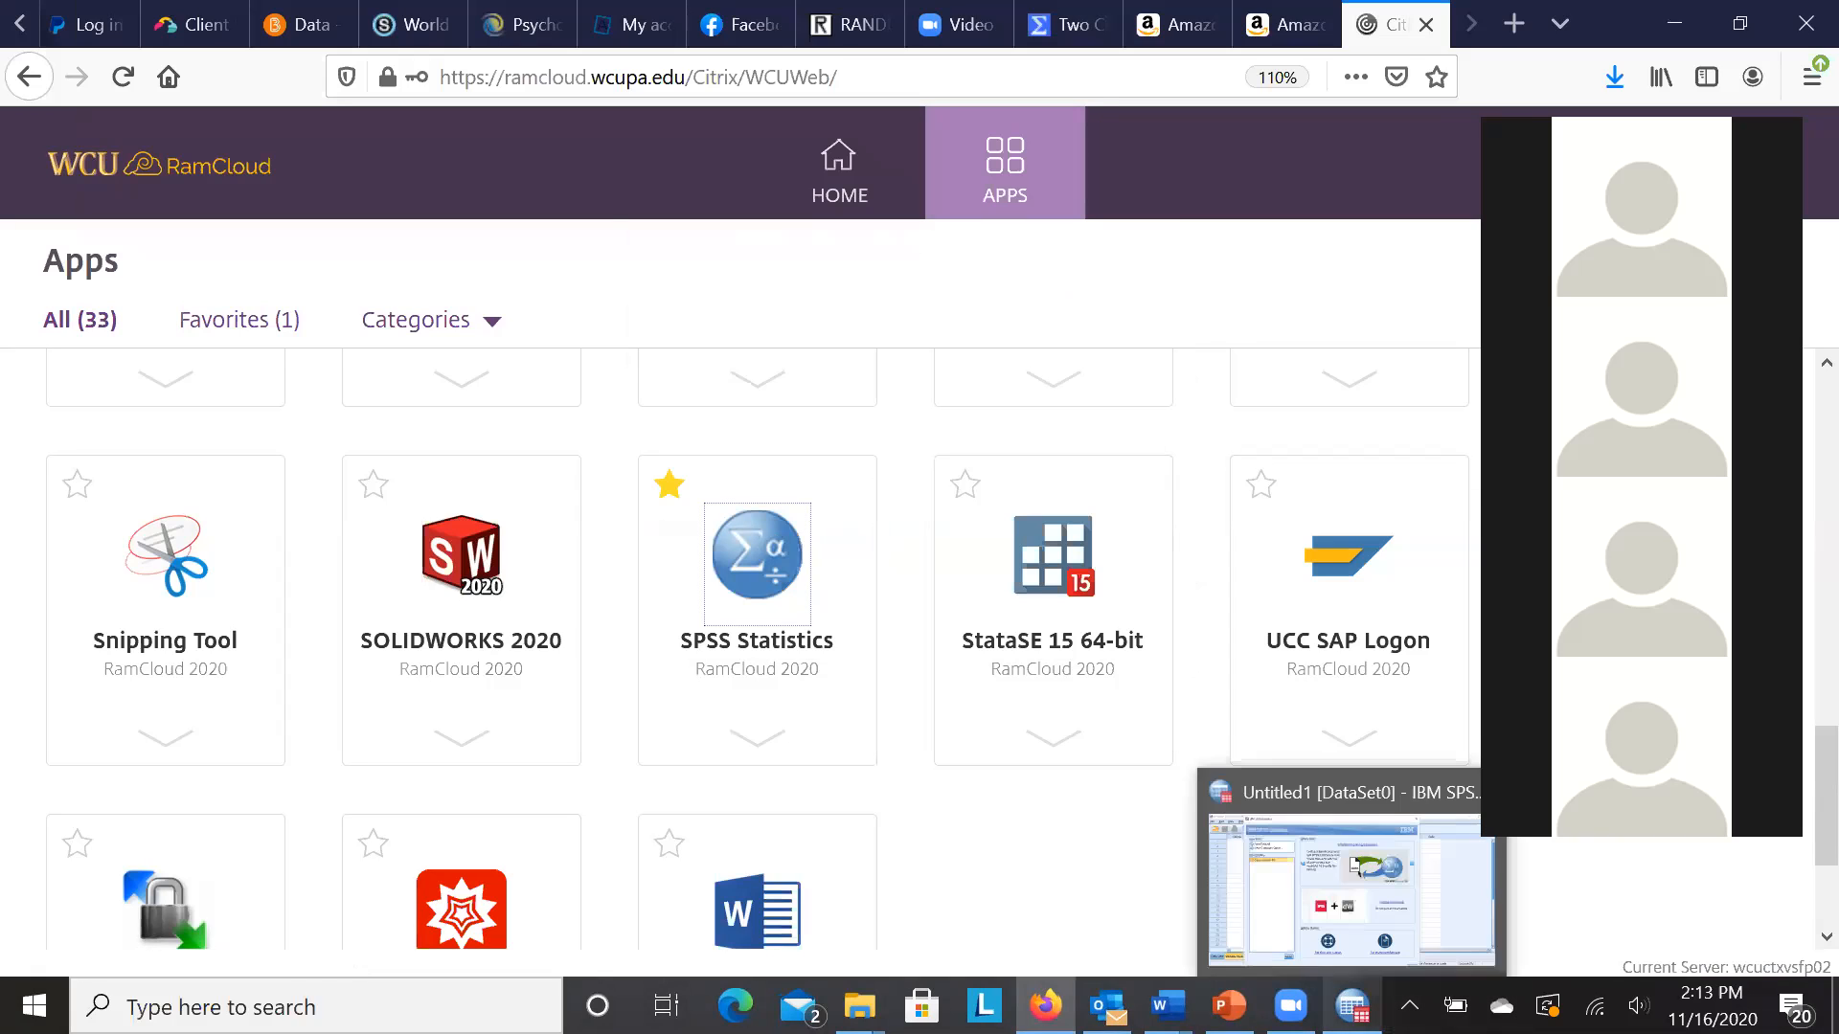
- Bring SPSS forward and close its welcome window to reveal the empty Untitled1 Data Editor
left_click(1260, 891)
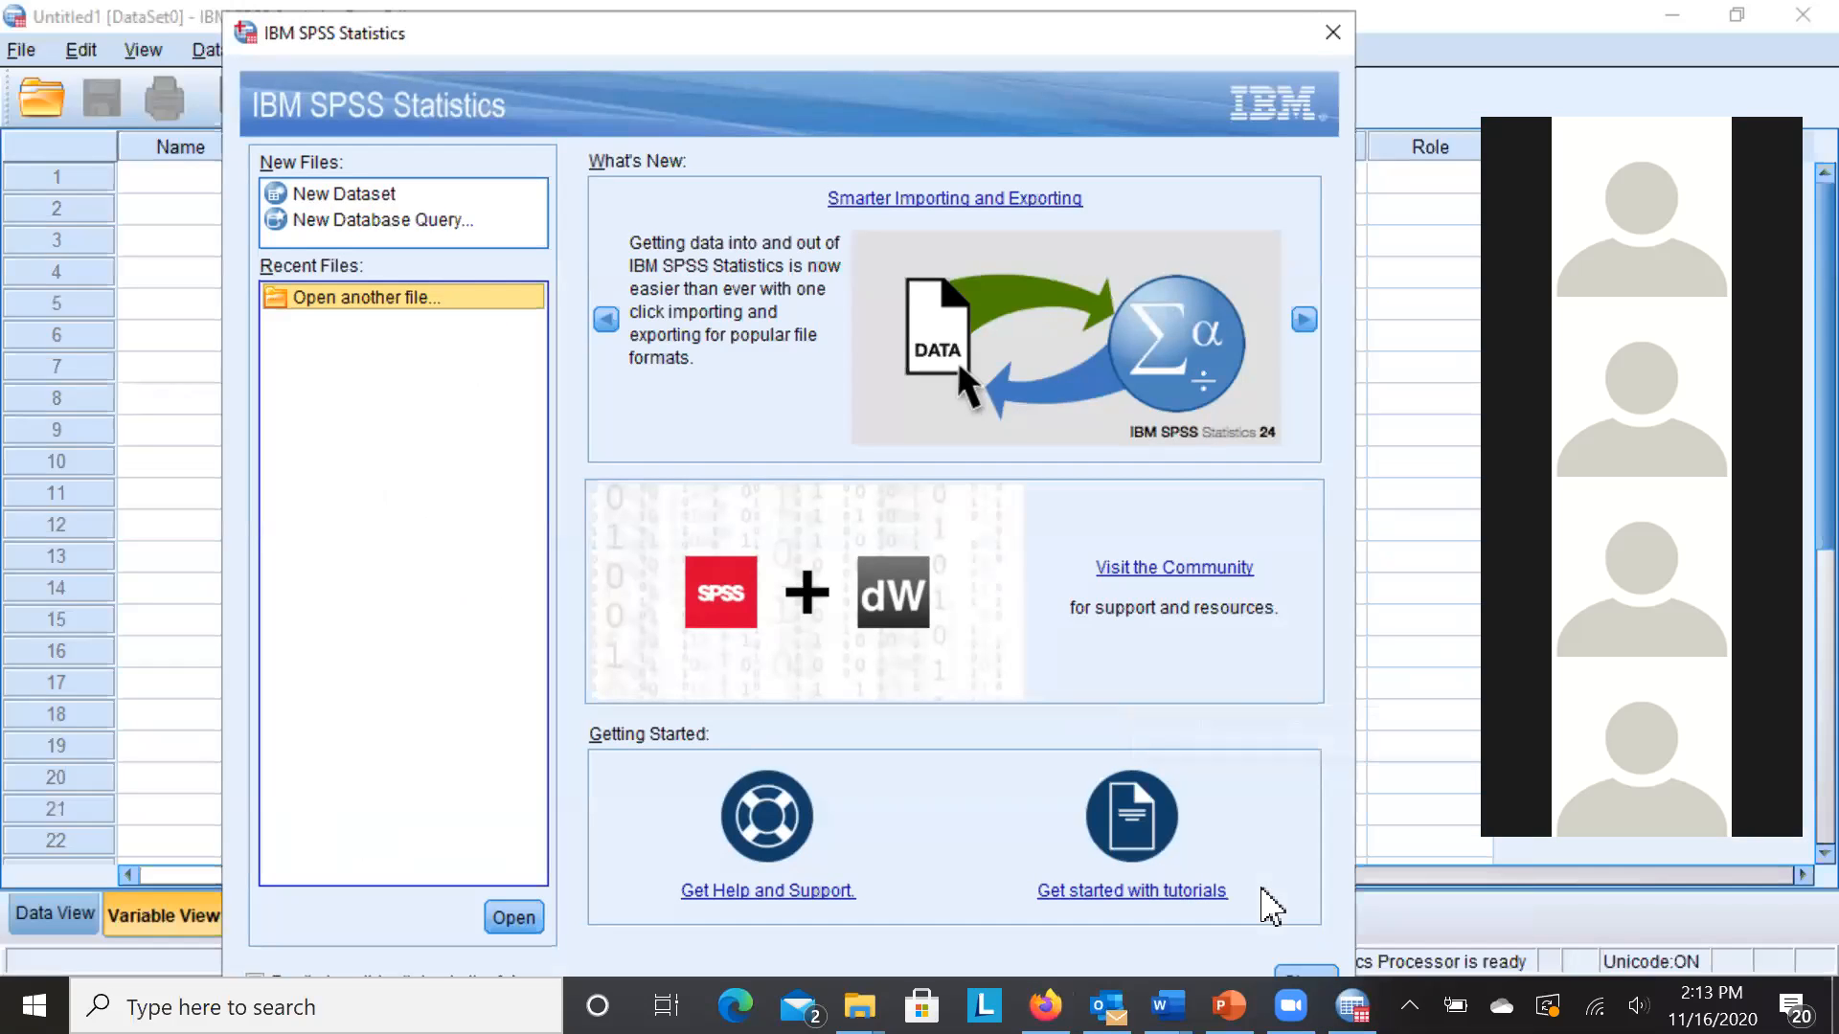
left_click_drag(859, 46, 854, 29)
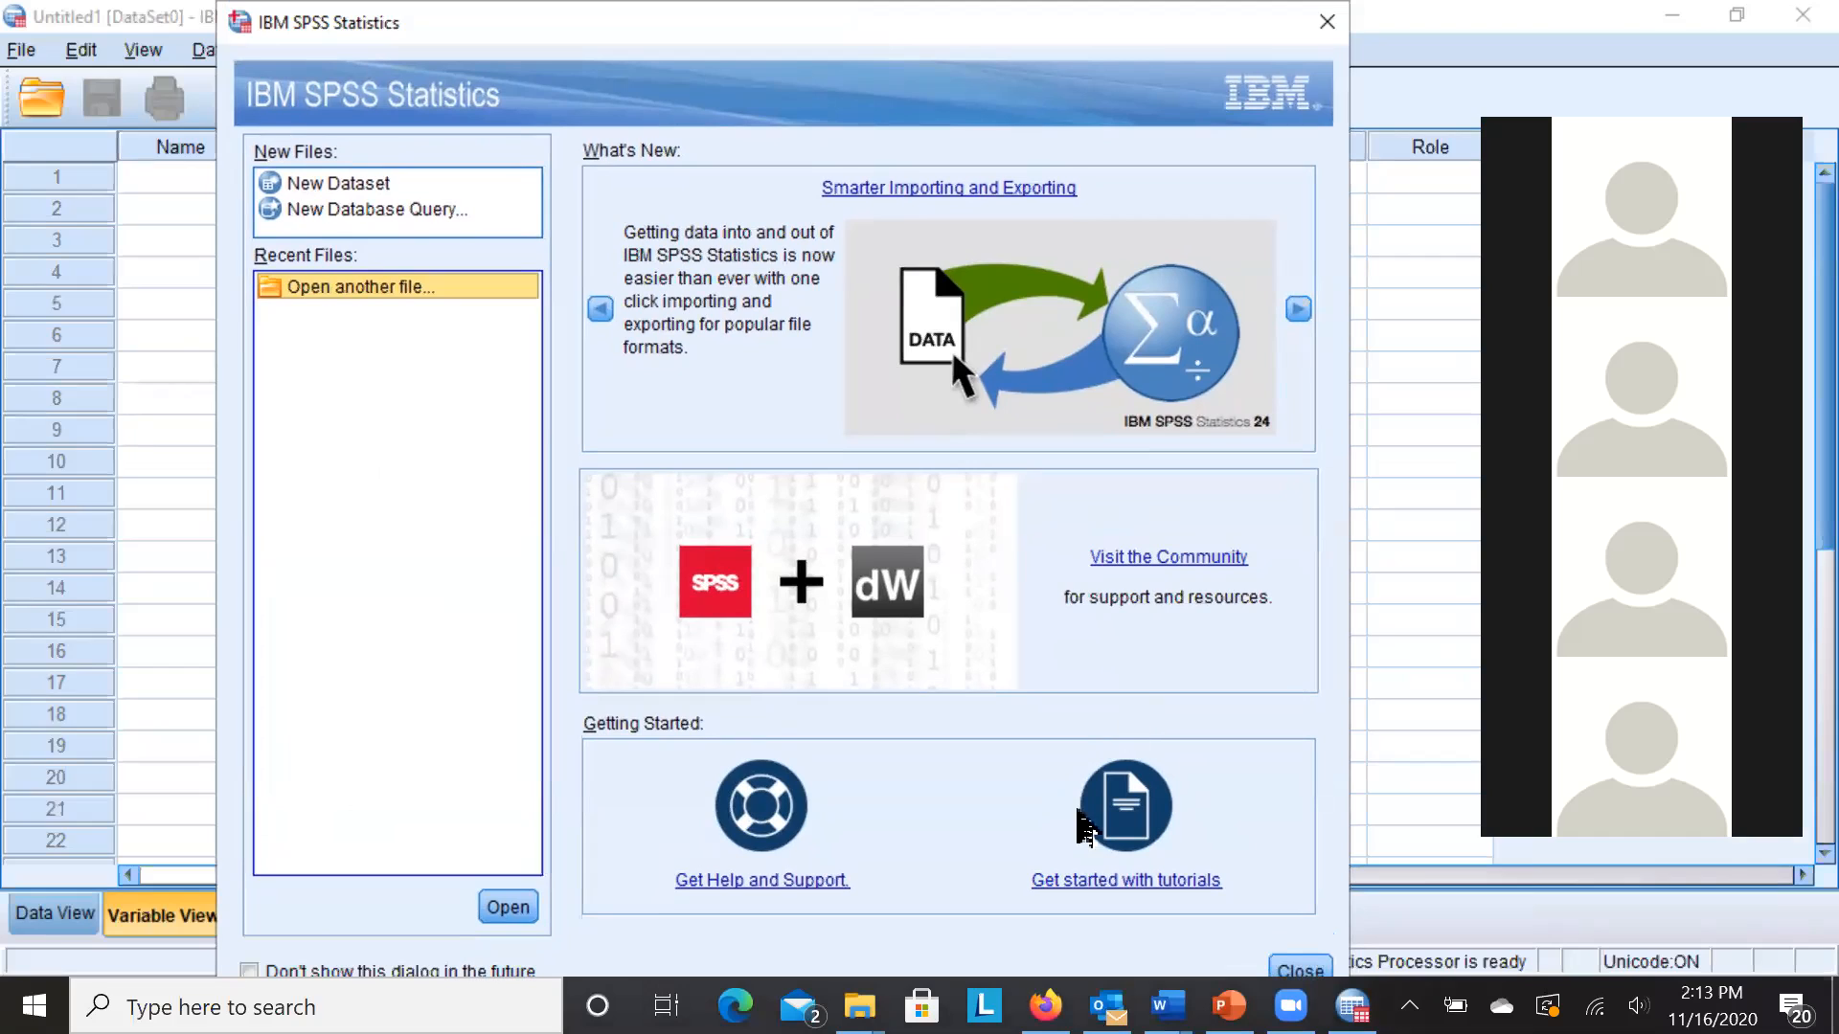
left_click(1082, 978)
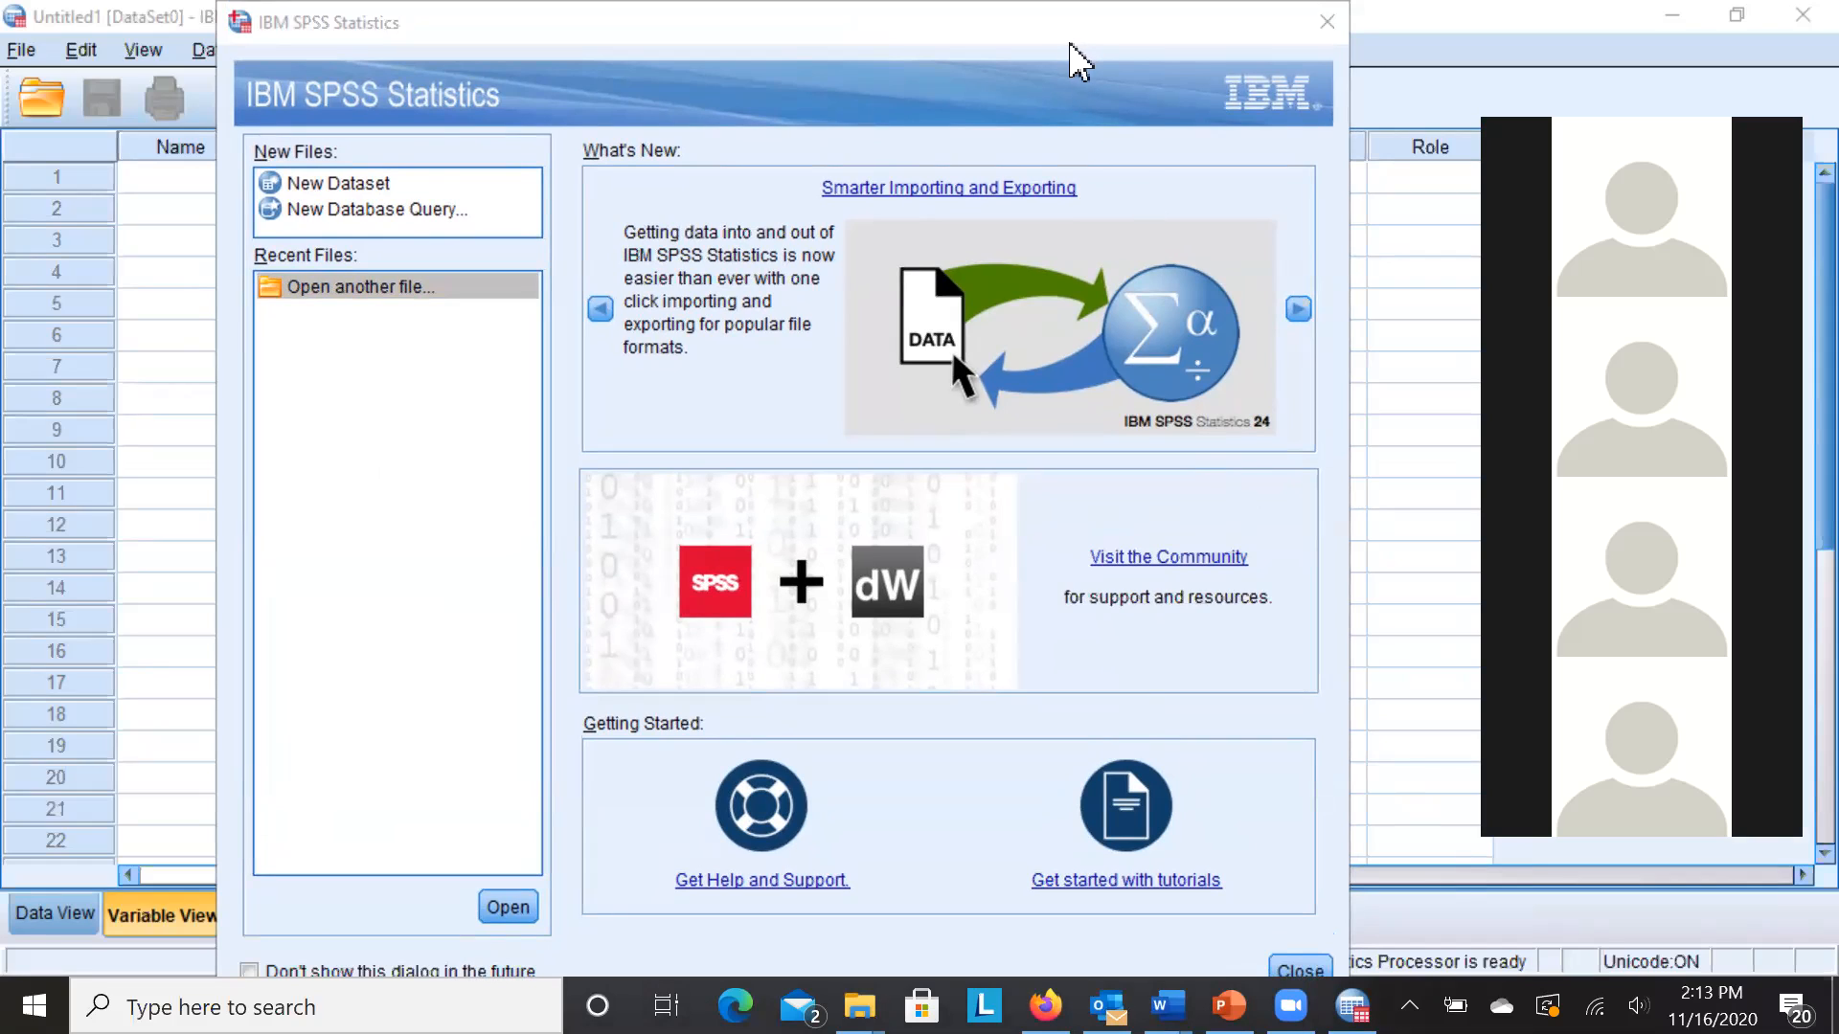
left_click(1053, 74)
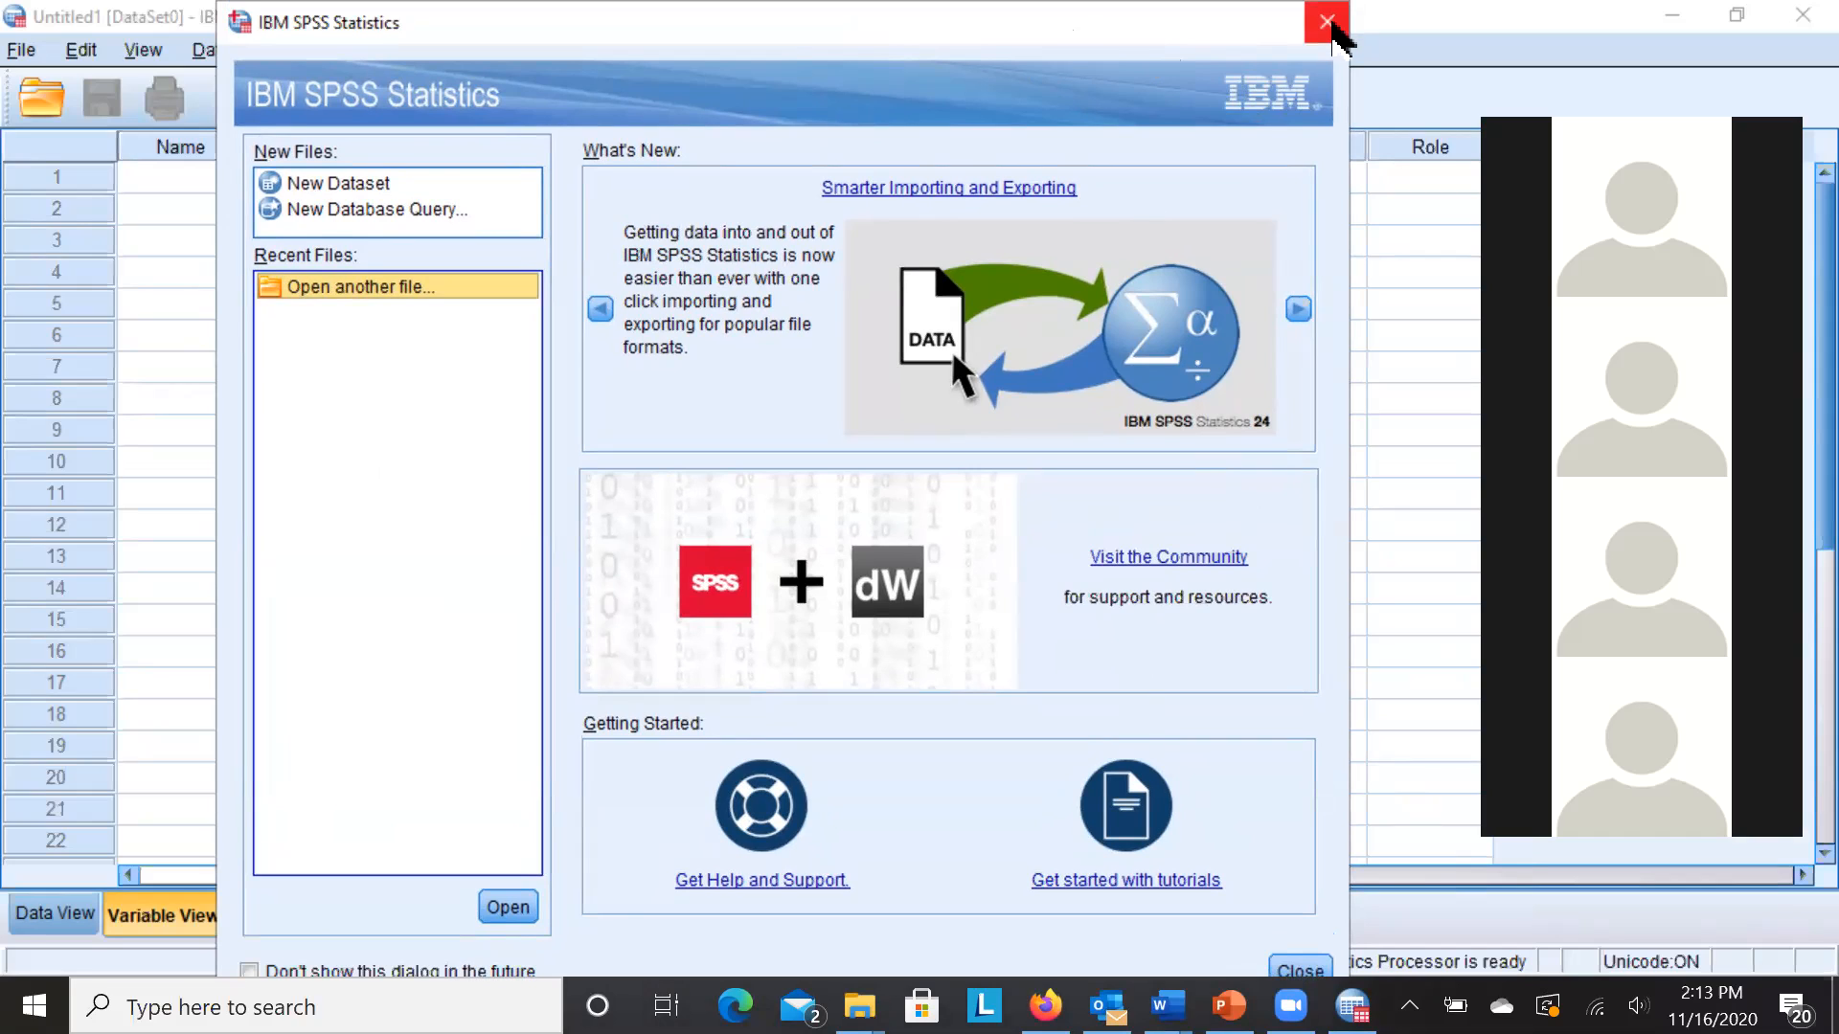
left_click(1332, 25)
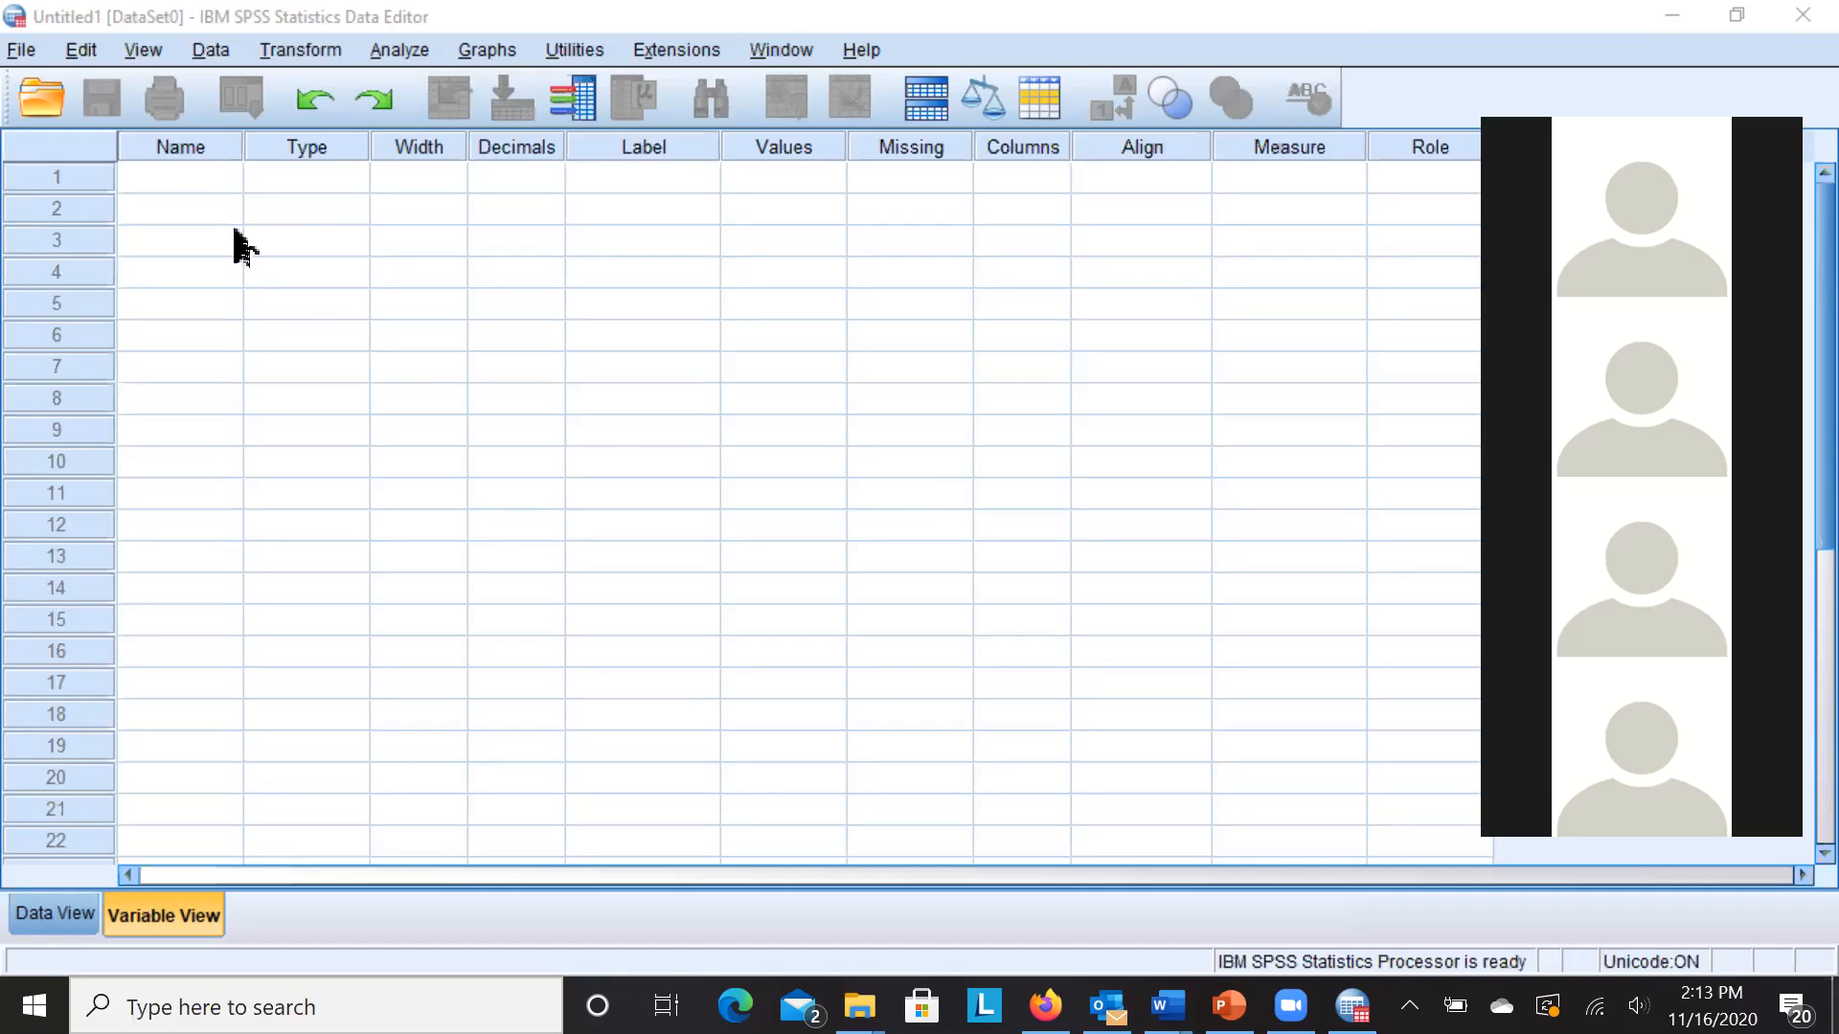
- Start opening a data file via File > Open > Data
left_click(19, 51)
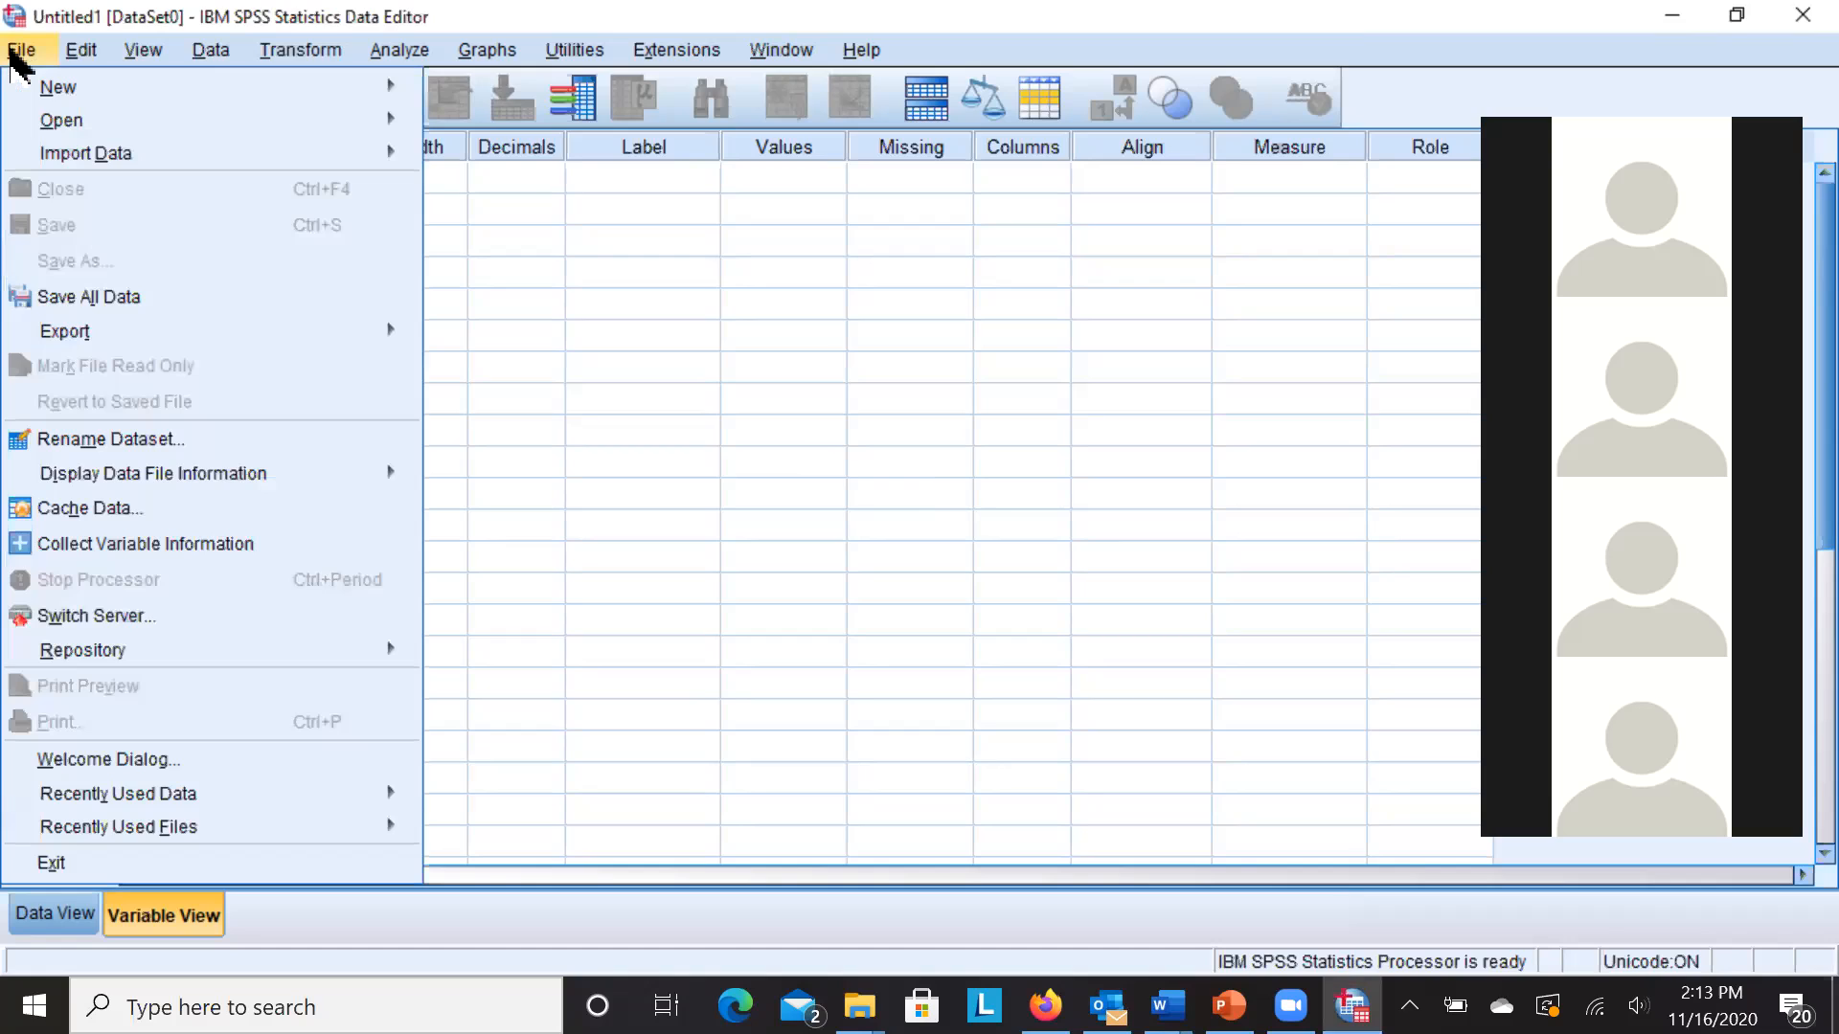
mouse_move(73, 125)
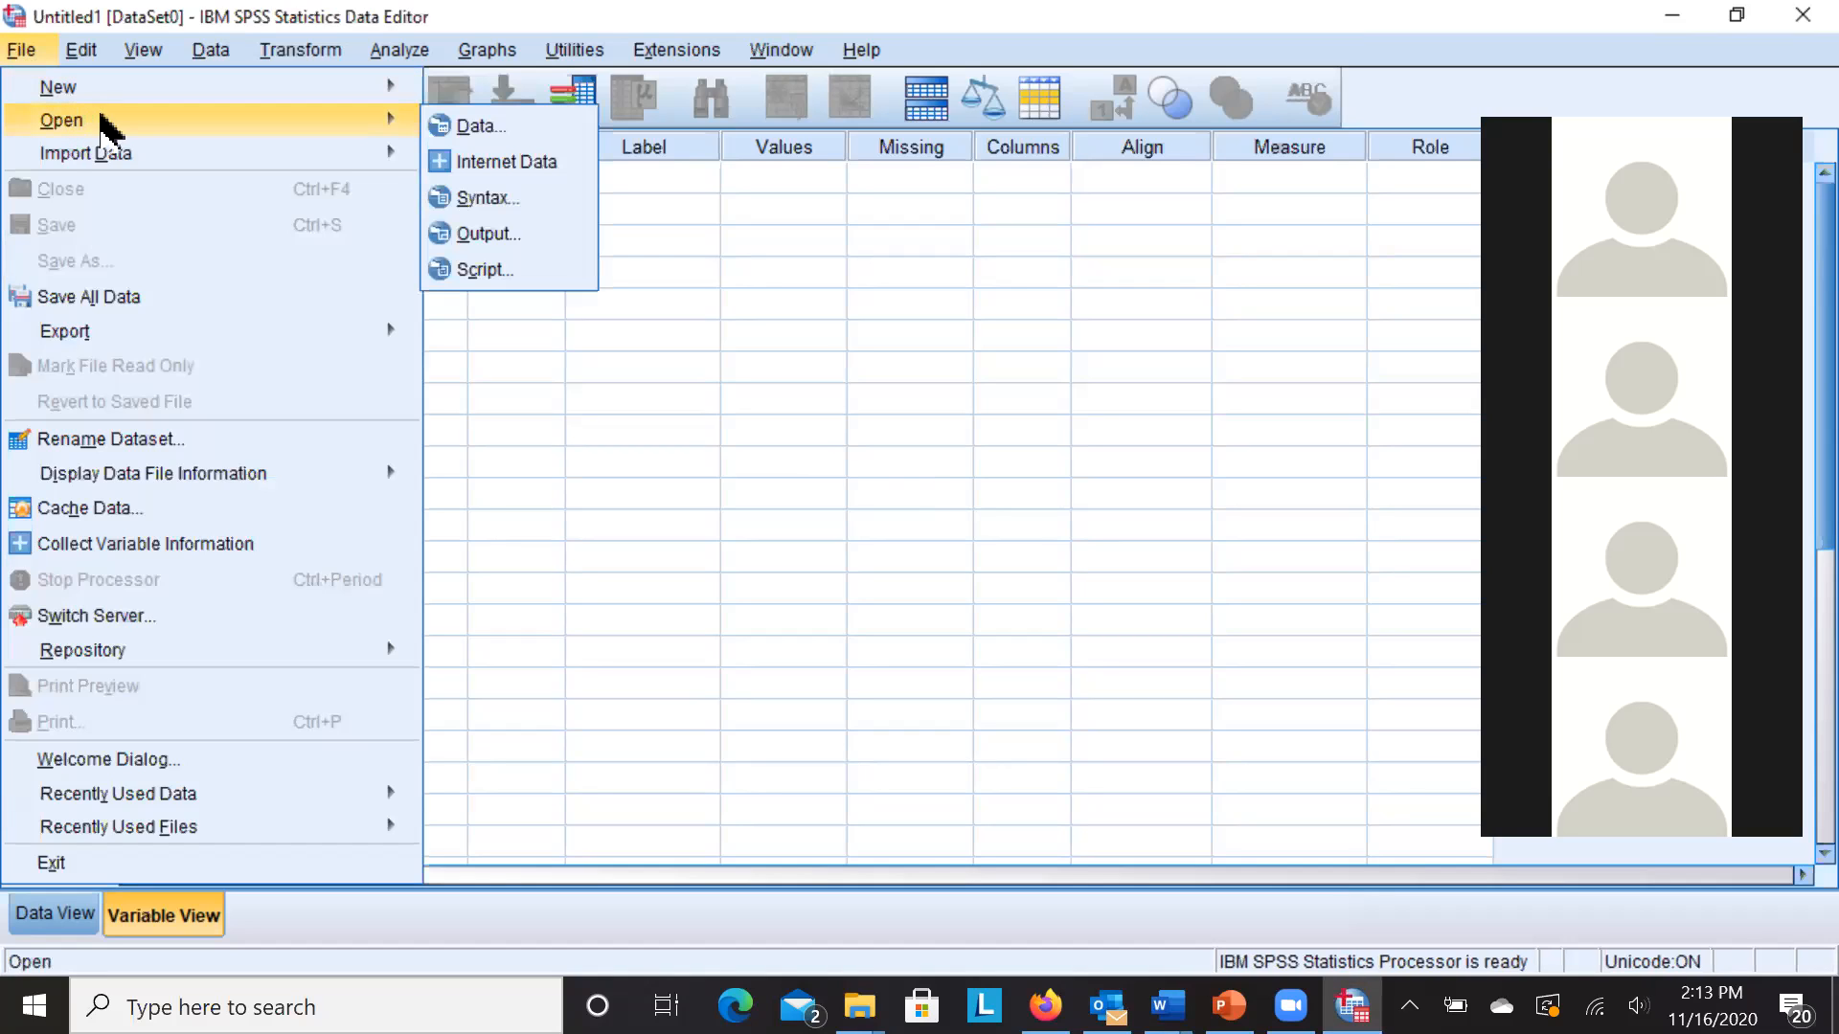
left_click(451, 134)
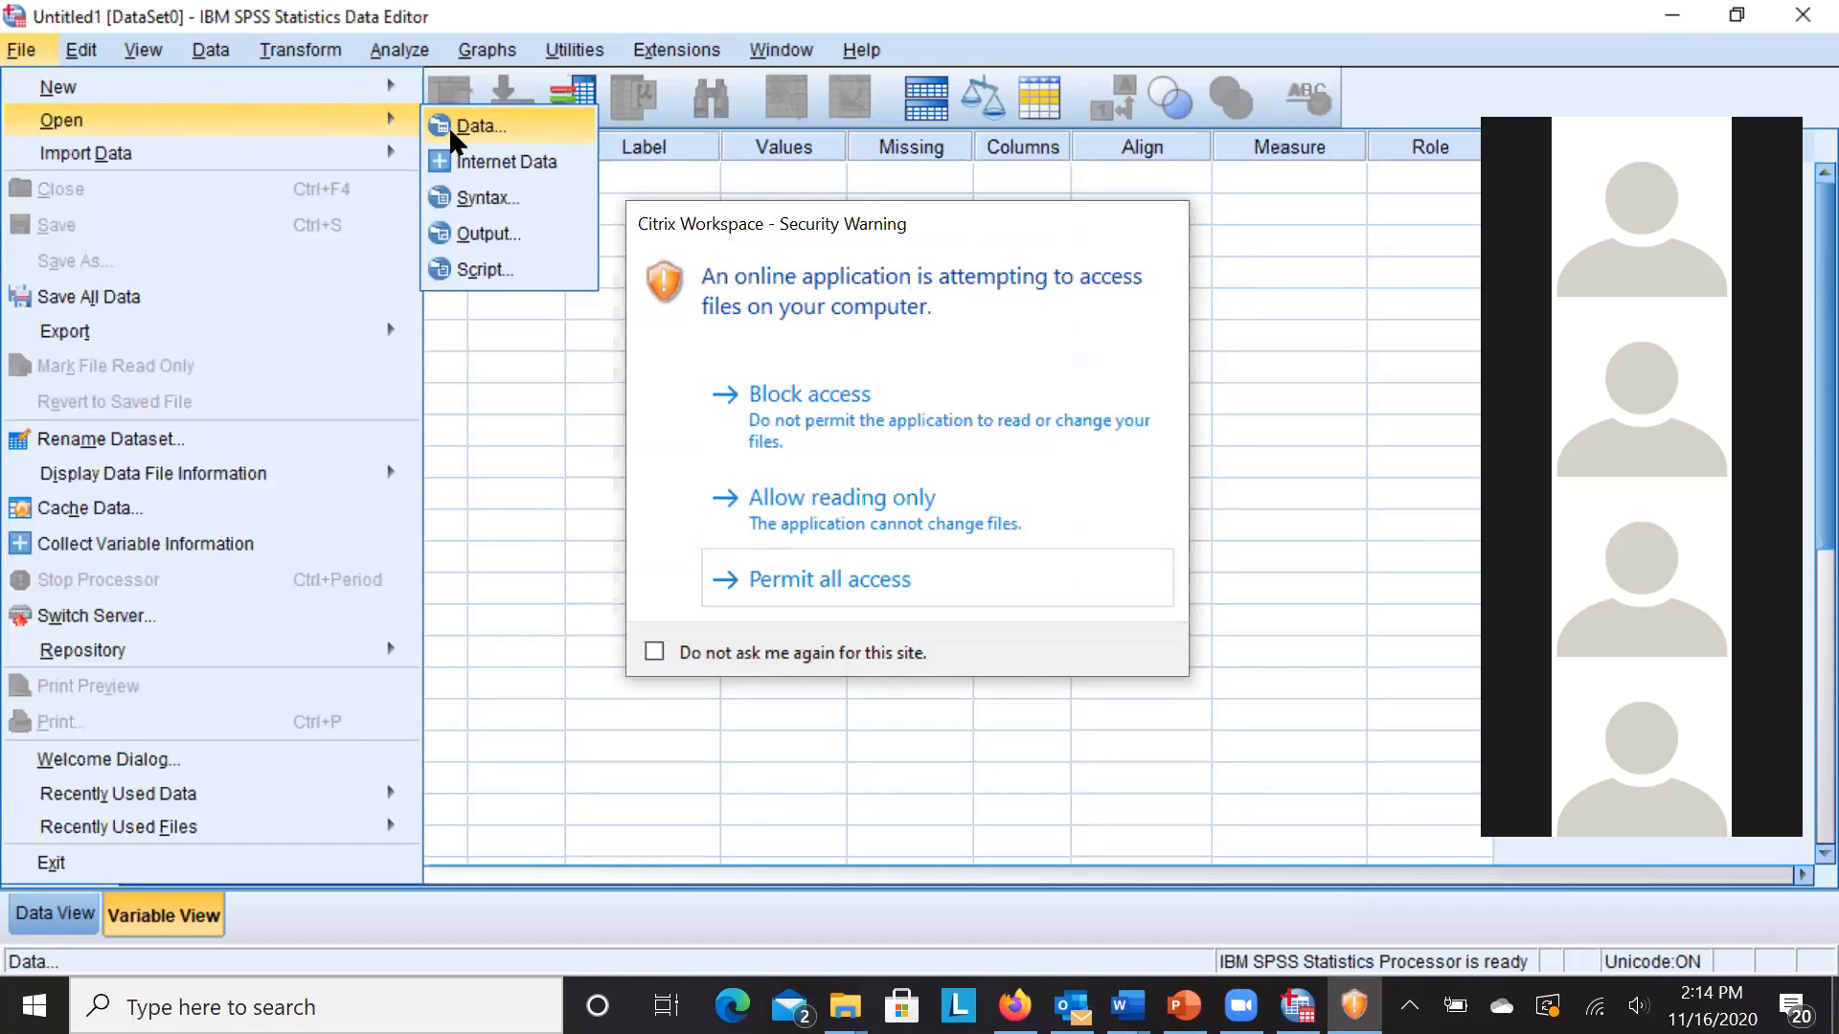
- Grant SPSS full access to local files and expand the folder locations list
left_click(803, 578)
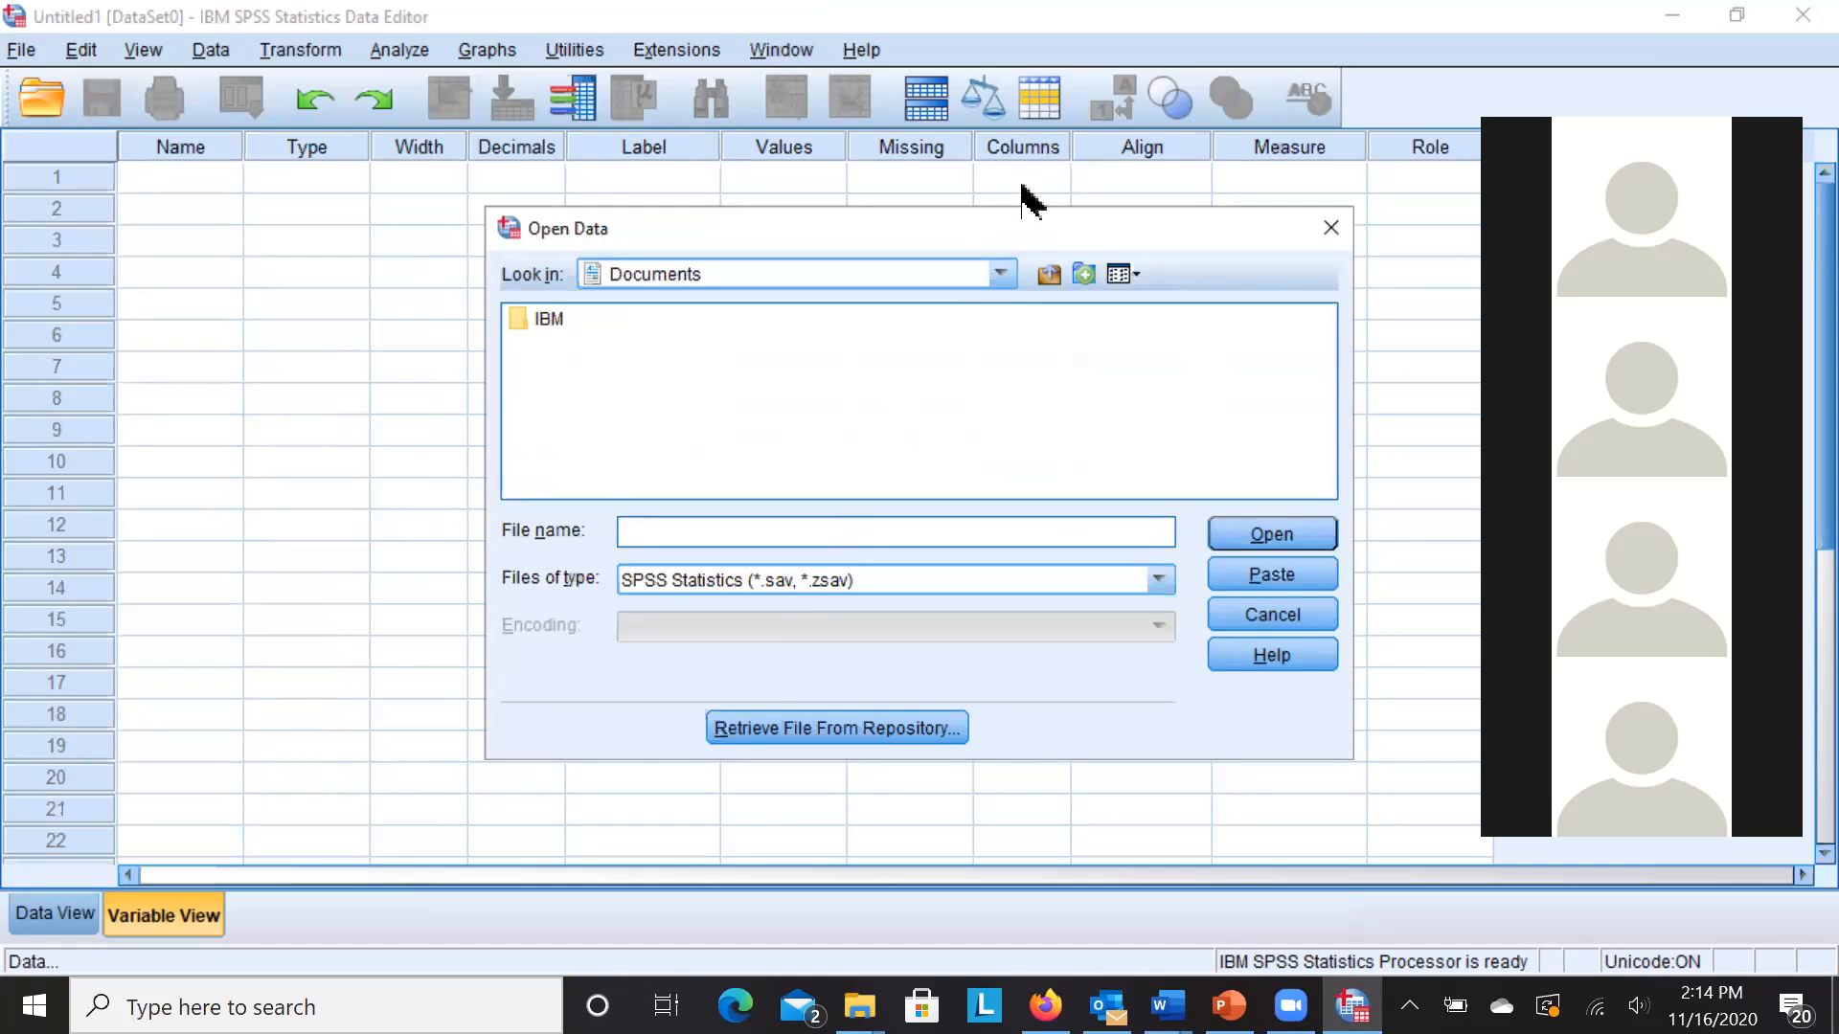
left_click(1003, 277)
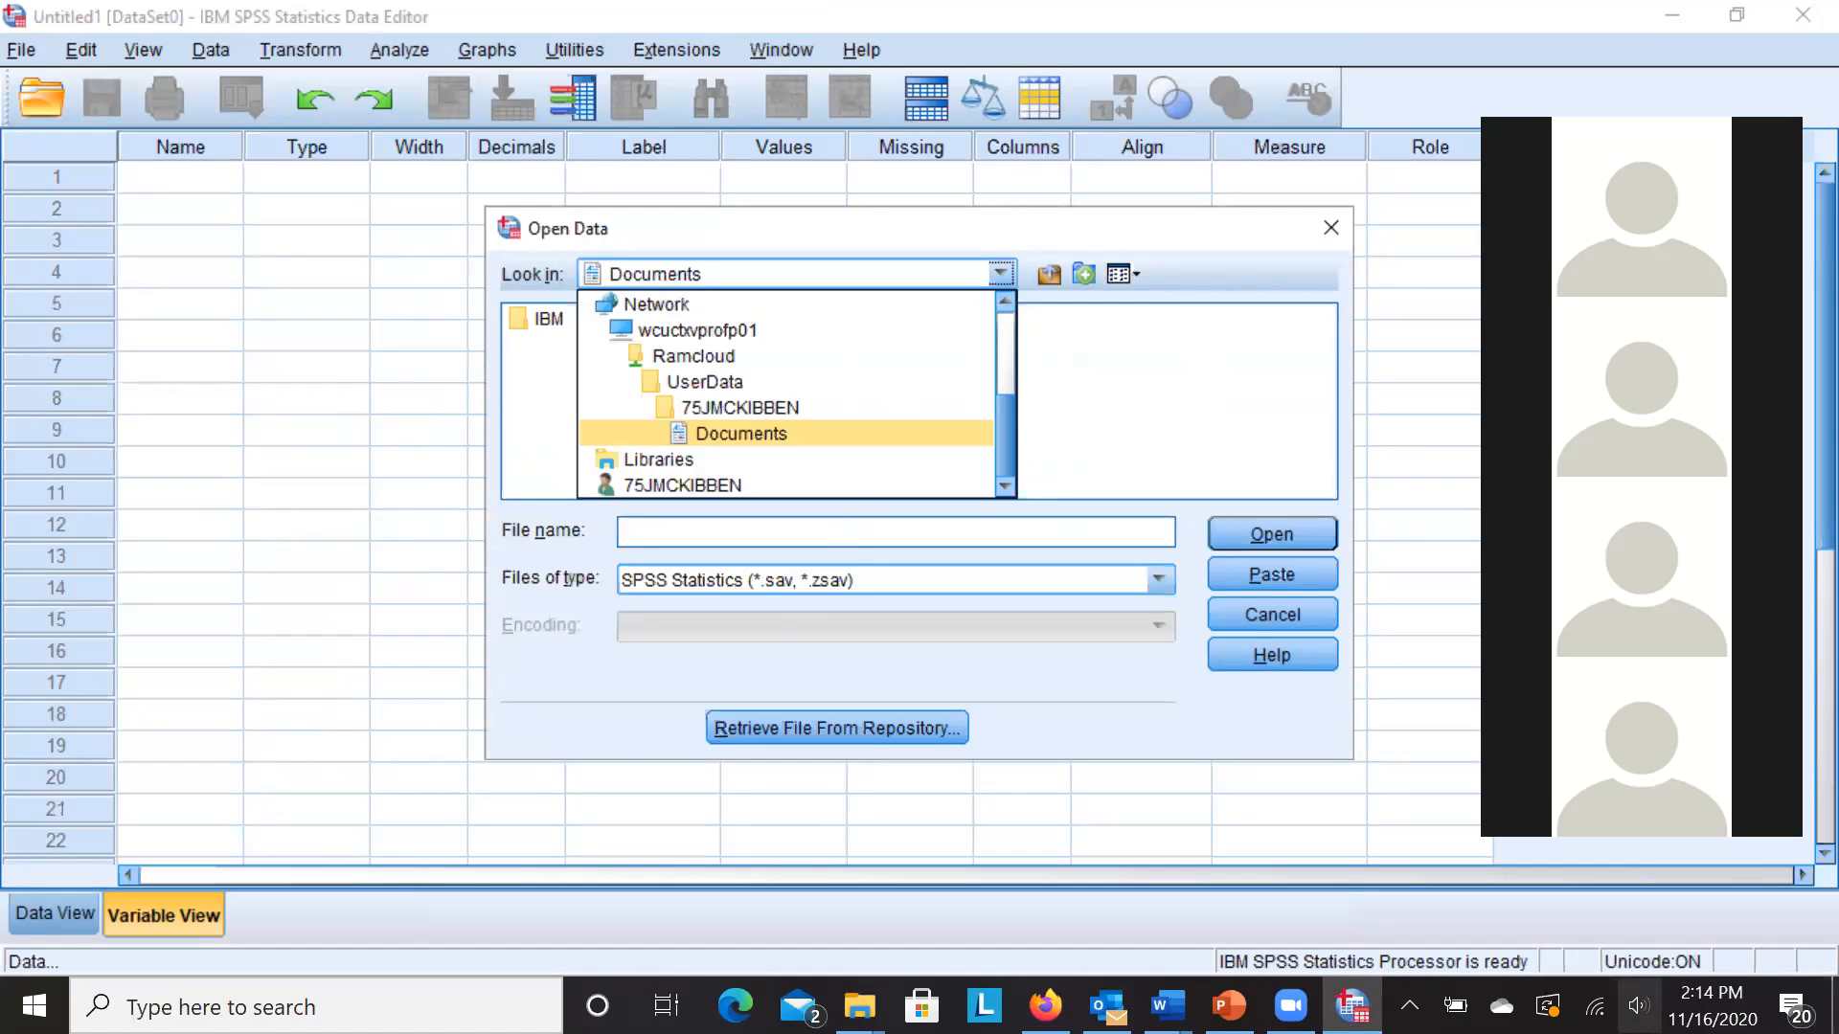
key("Escape")
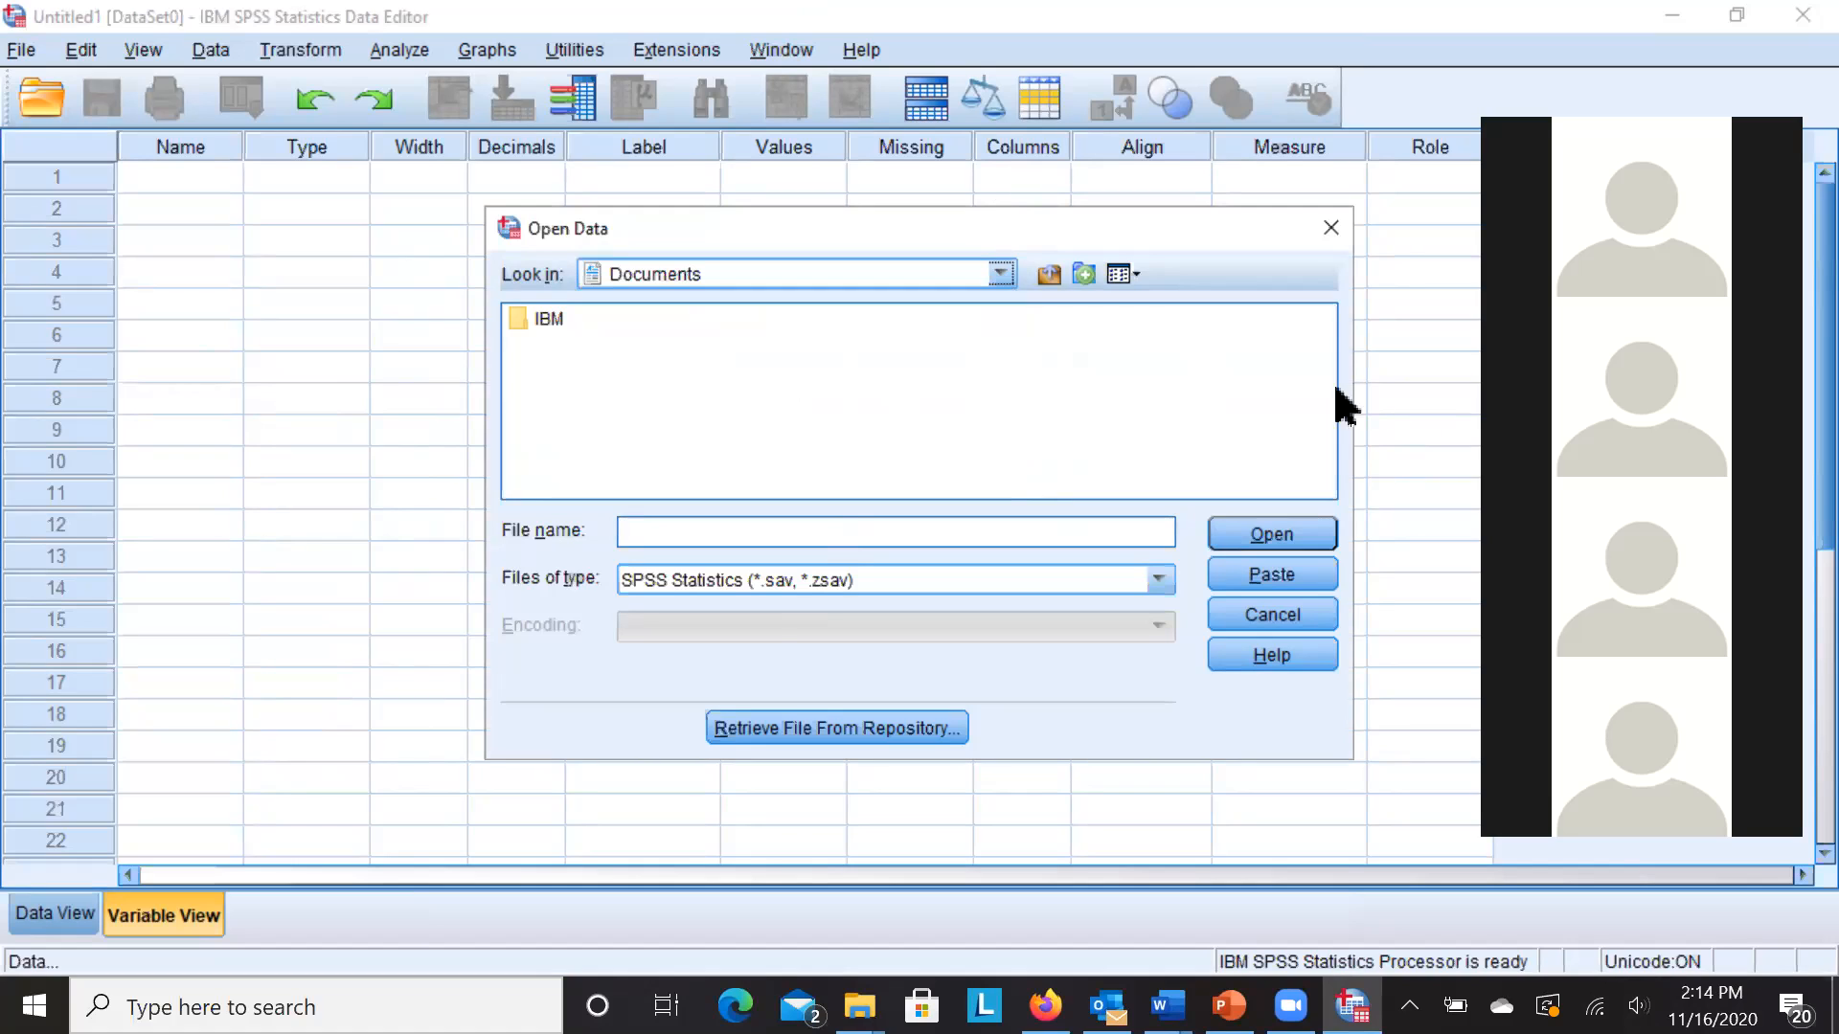
left_click(1181, 424)
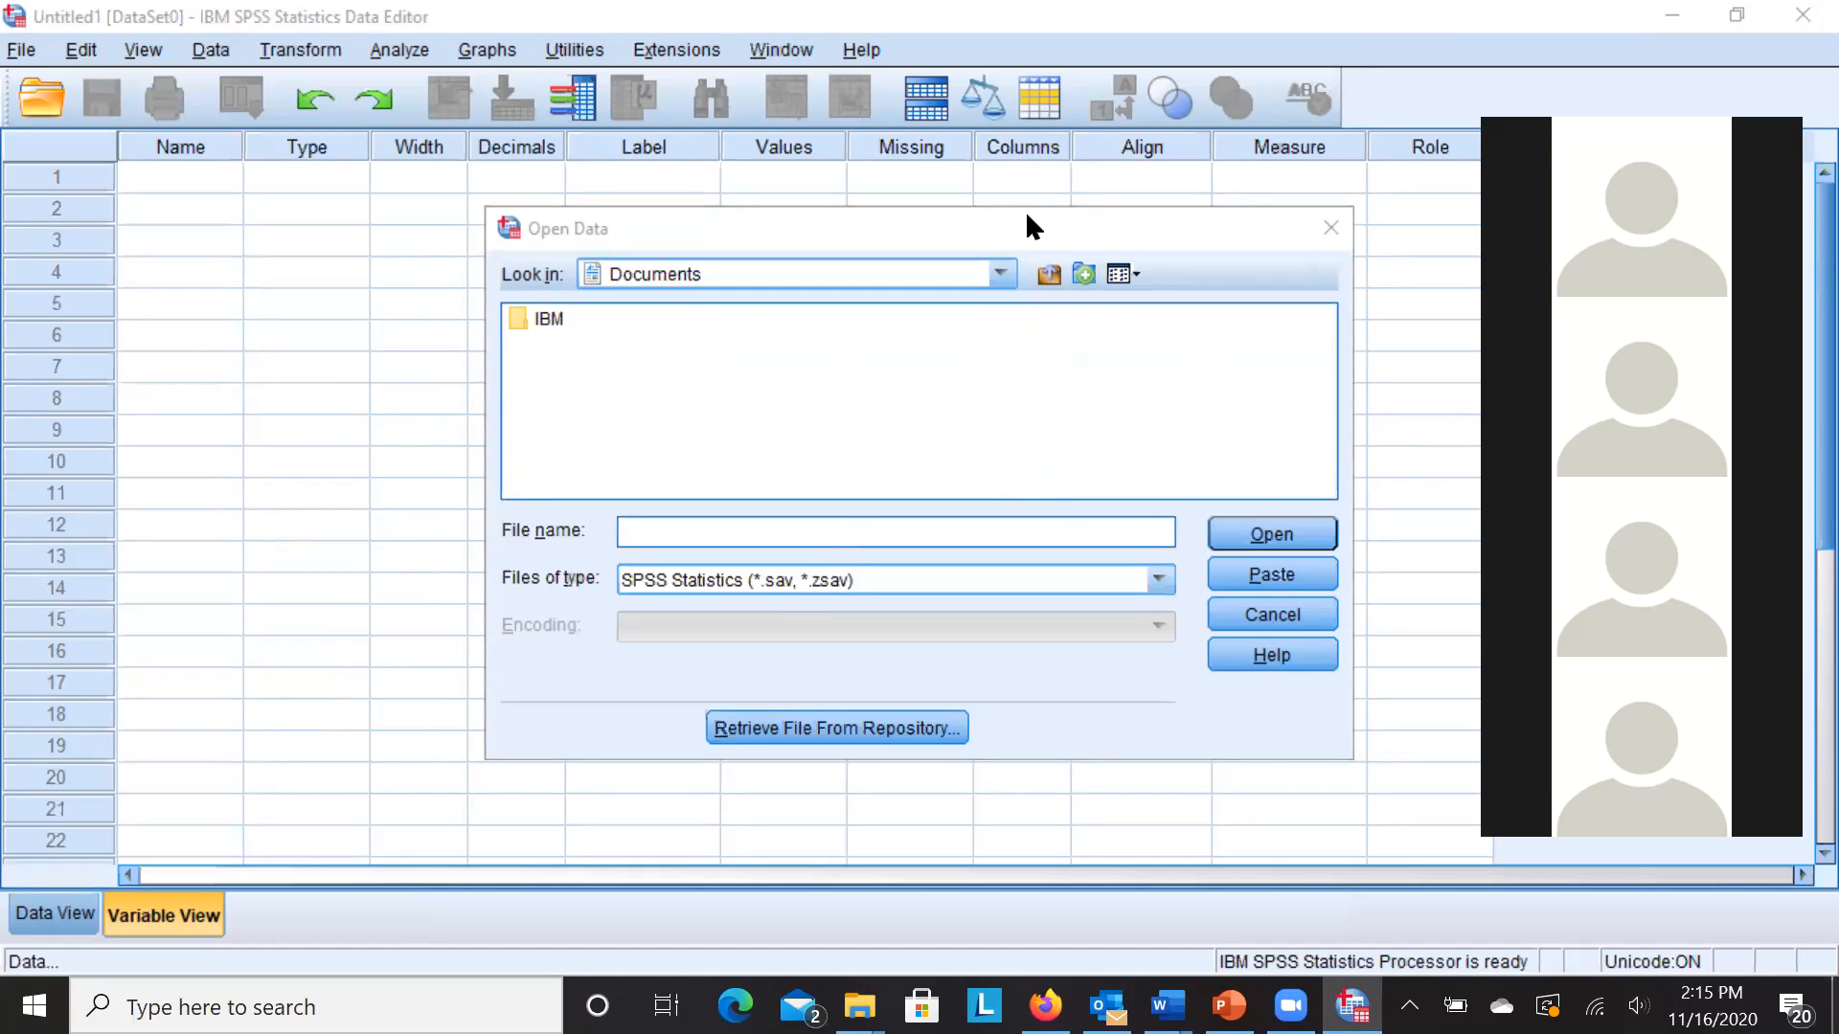
left_click(1000, 274)
left_click_drag(1006, 412, 1002, 358)
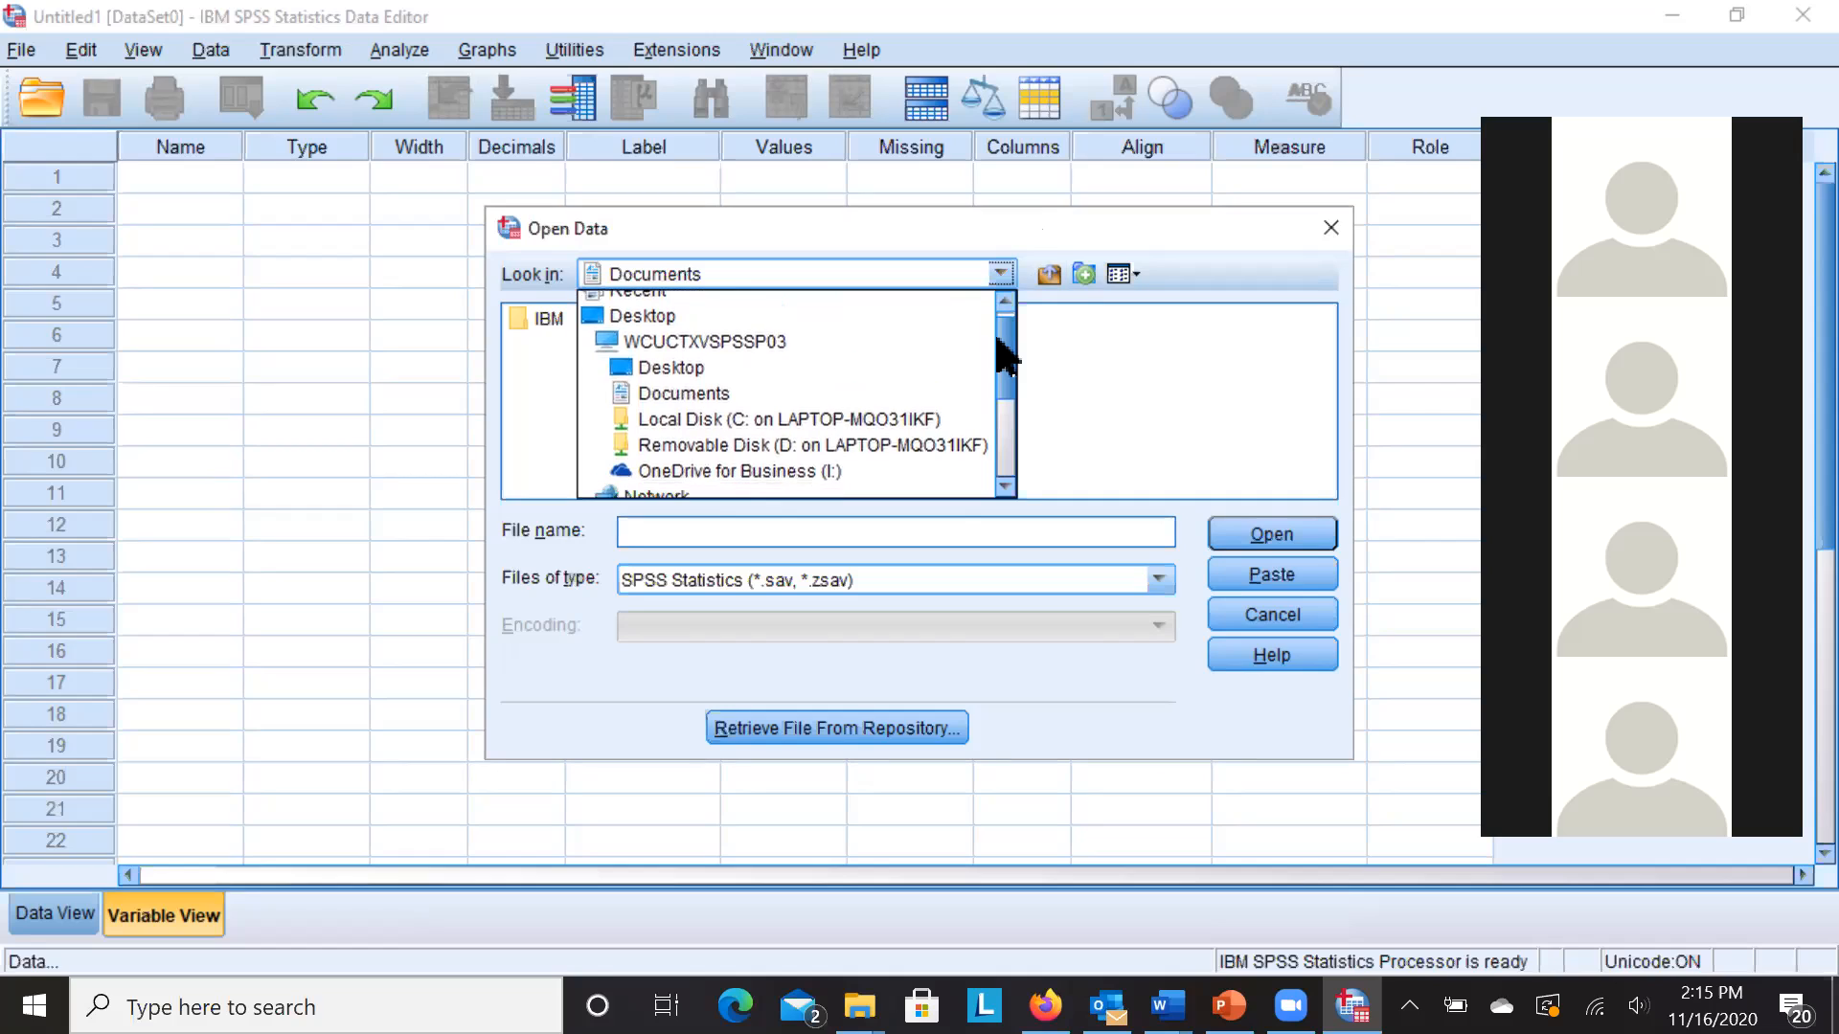
- Browse Local Disk C: > Users > user profile folder > Downloads
left_click(843, 421)
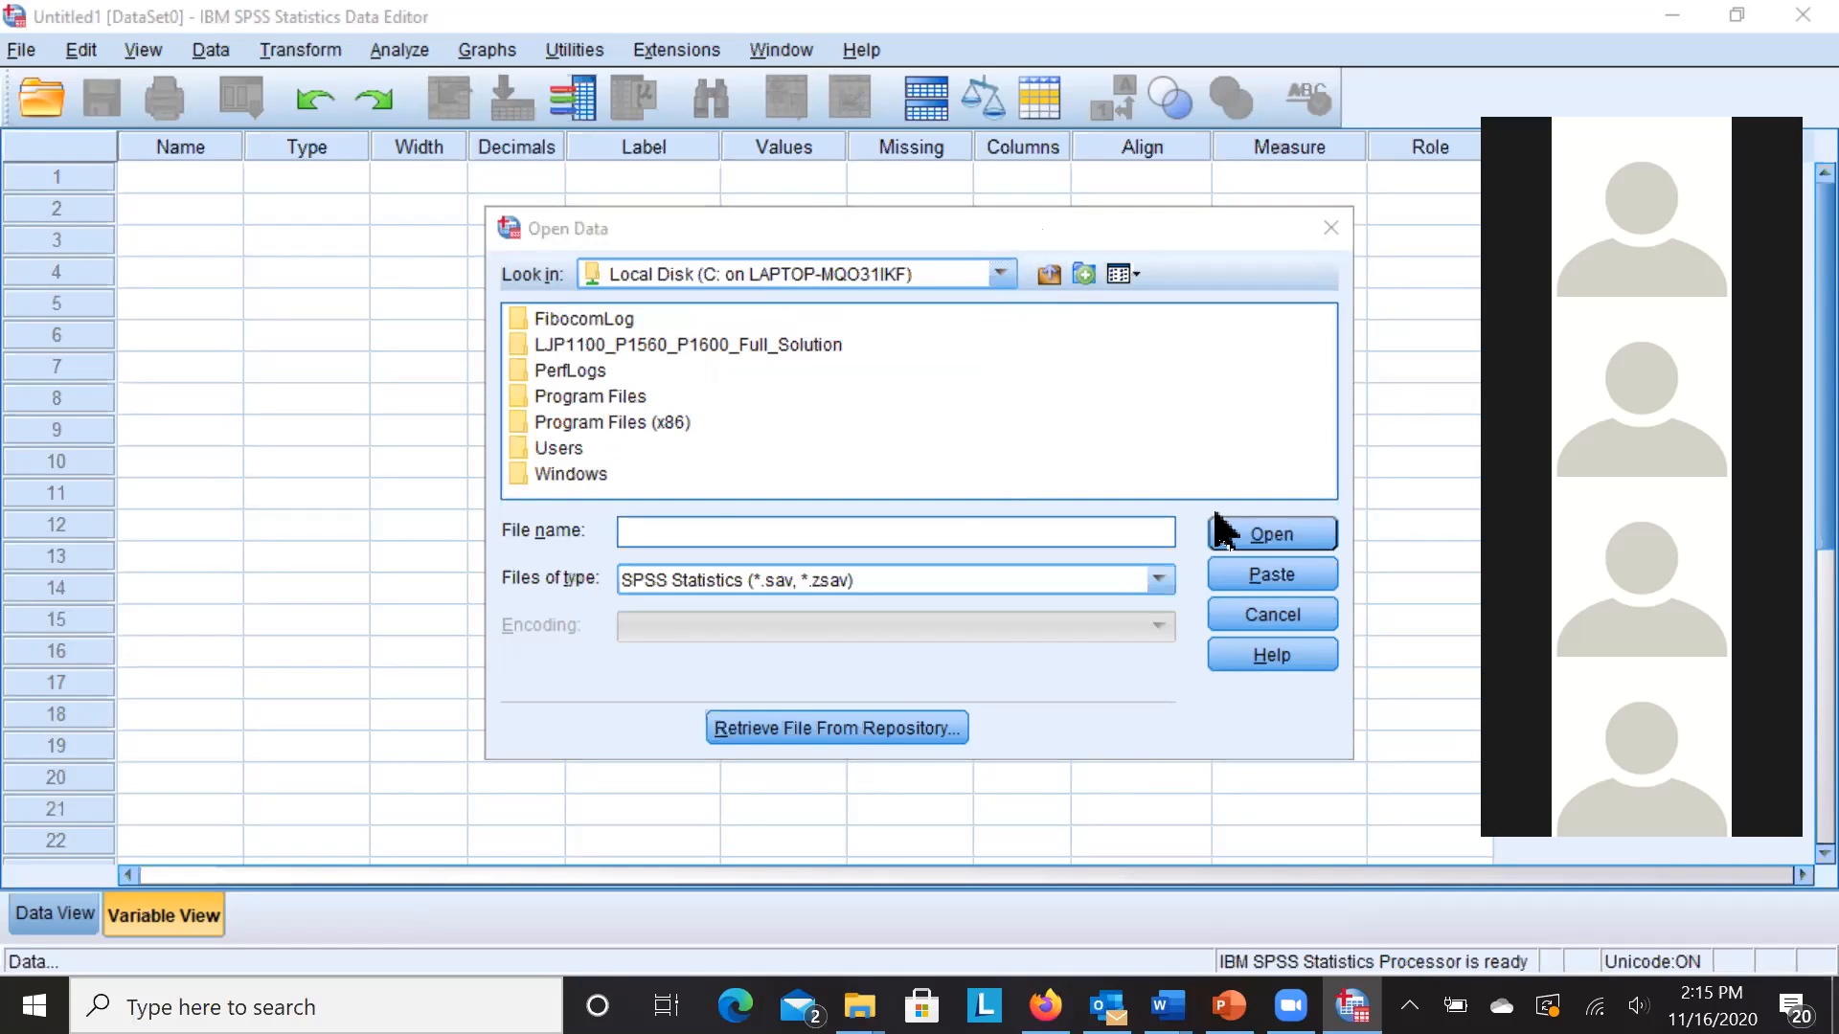
double_click(556, 447)
left_click(556, 319)
double_click(559, 326)
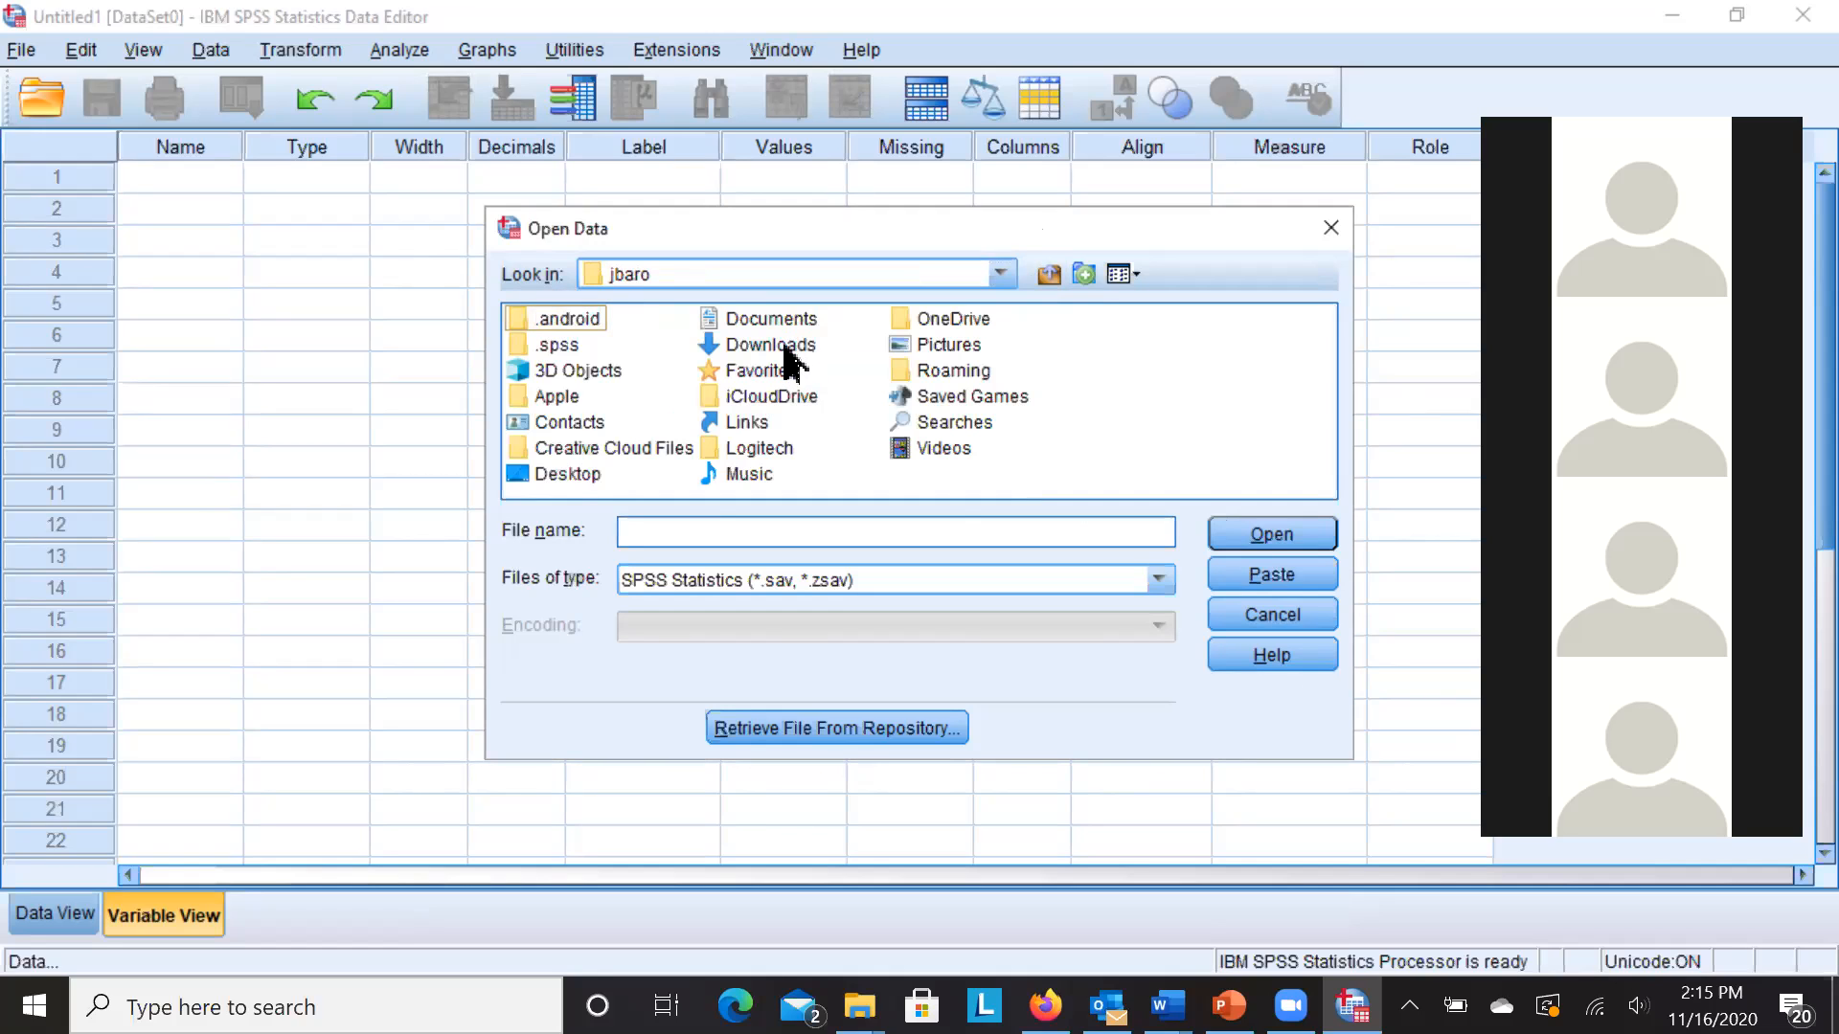
double_click(784, 346)
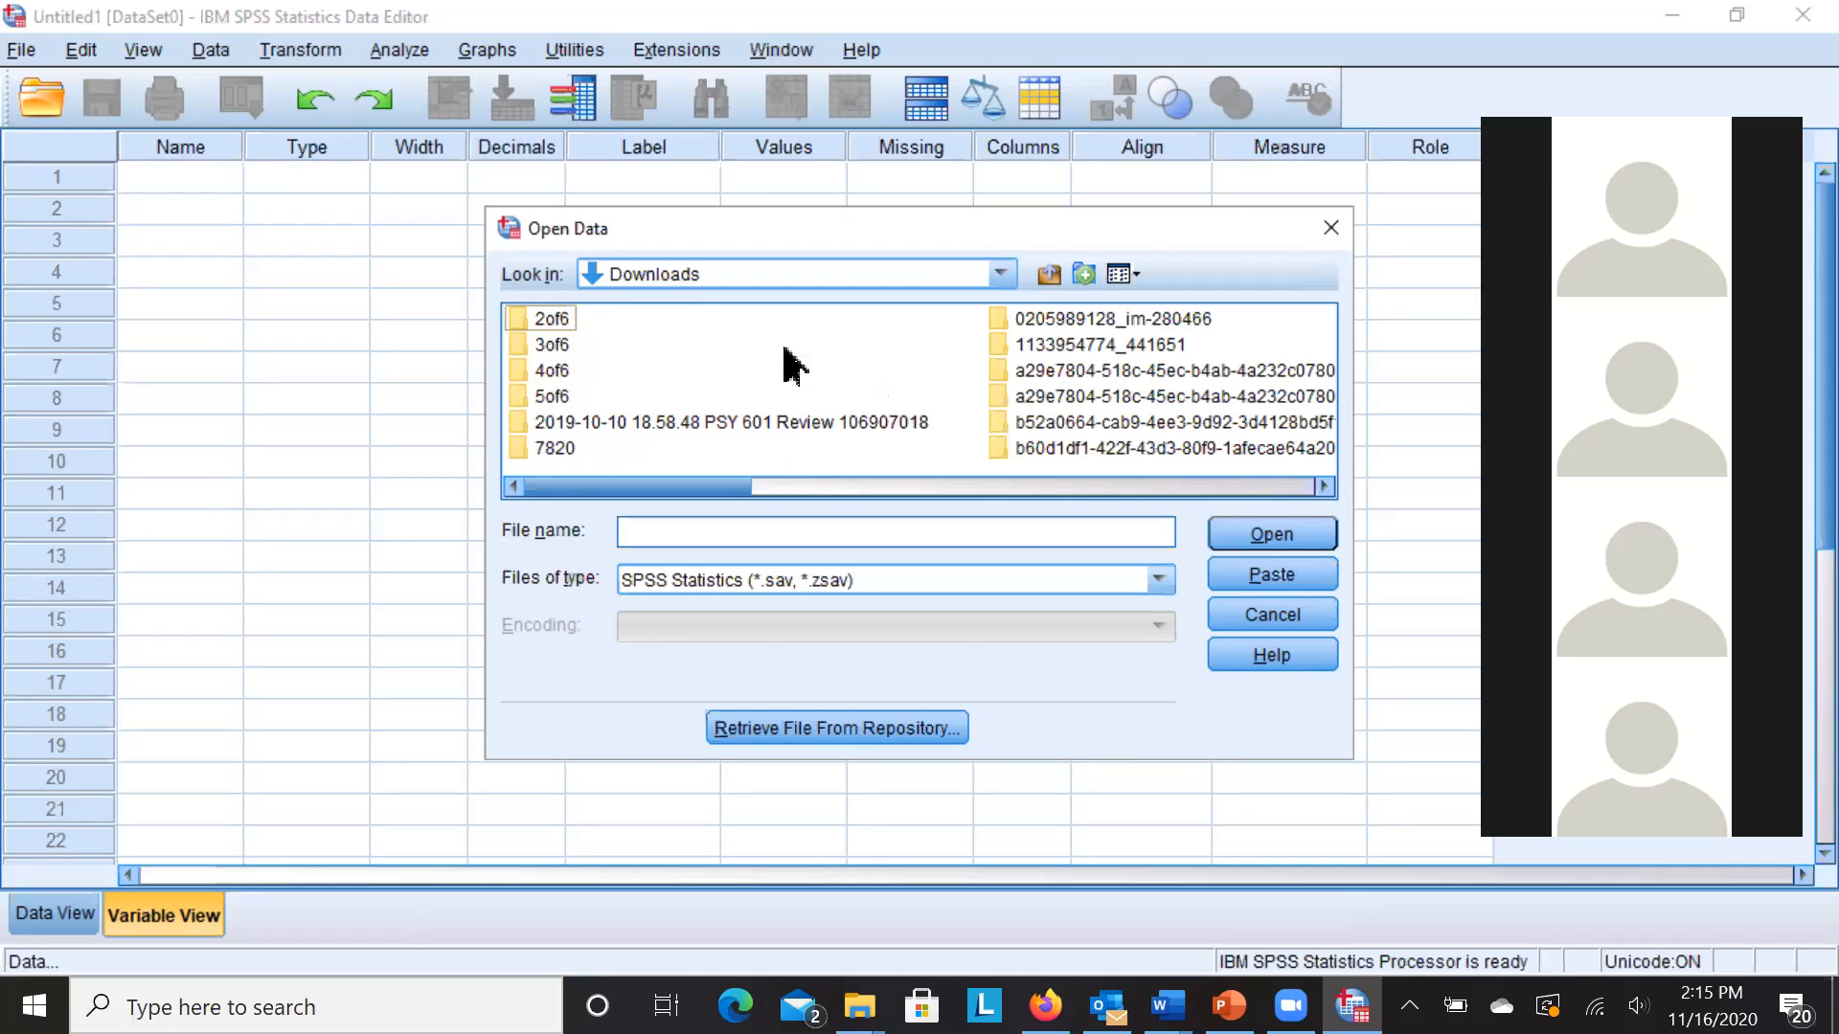
- Select Cross Species Intelligence Data(2).sav and open it
left_click(886, 488)
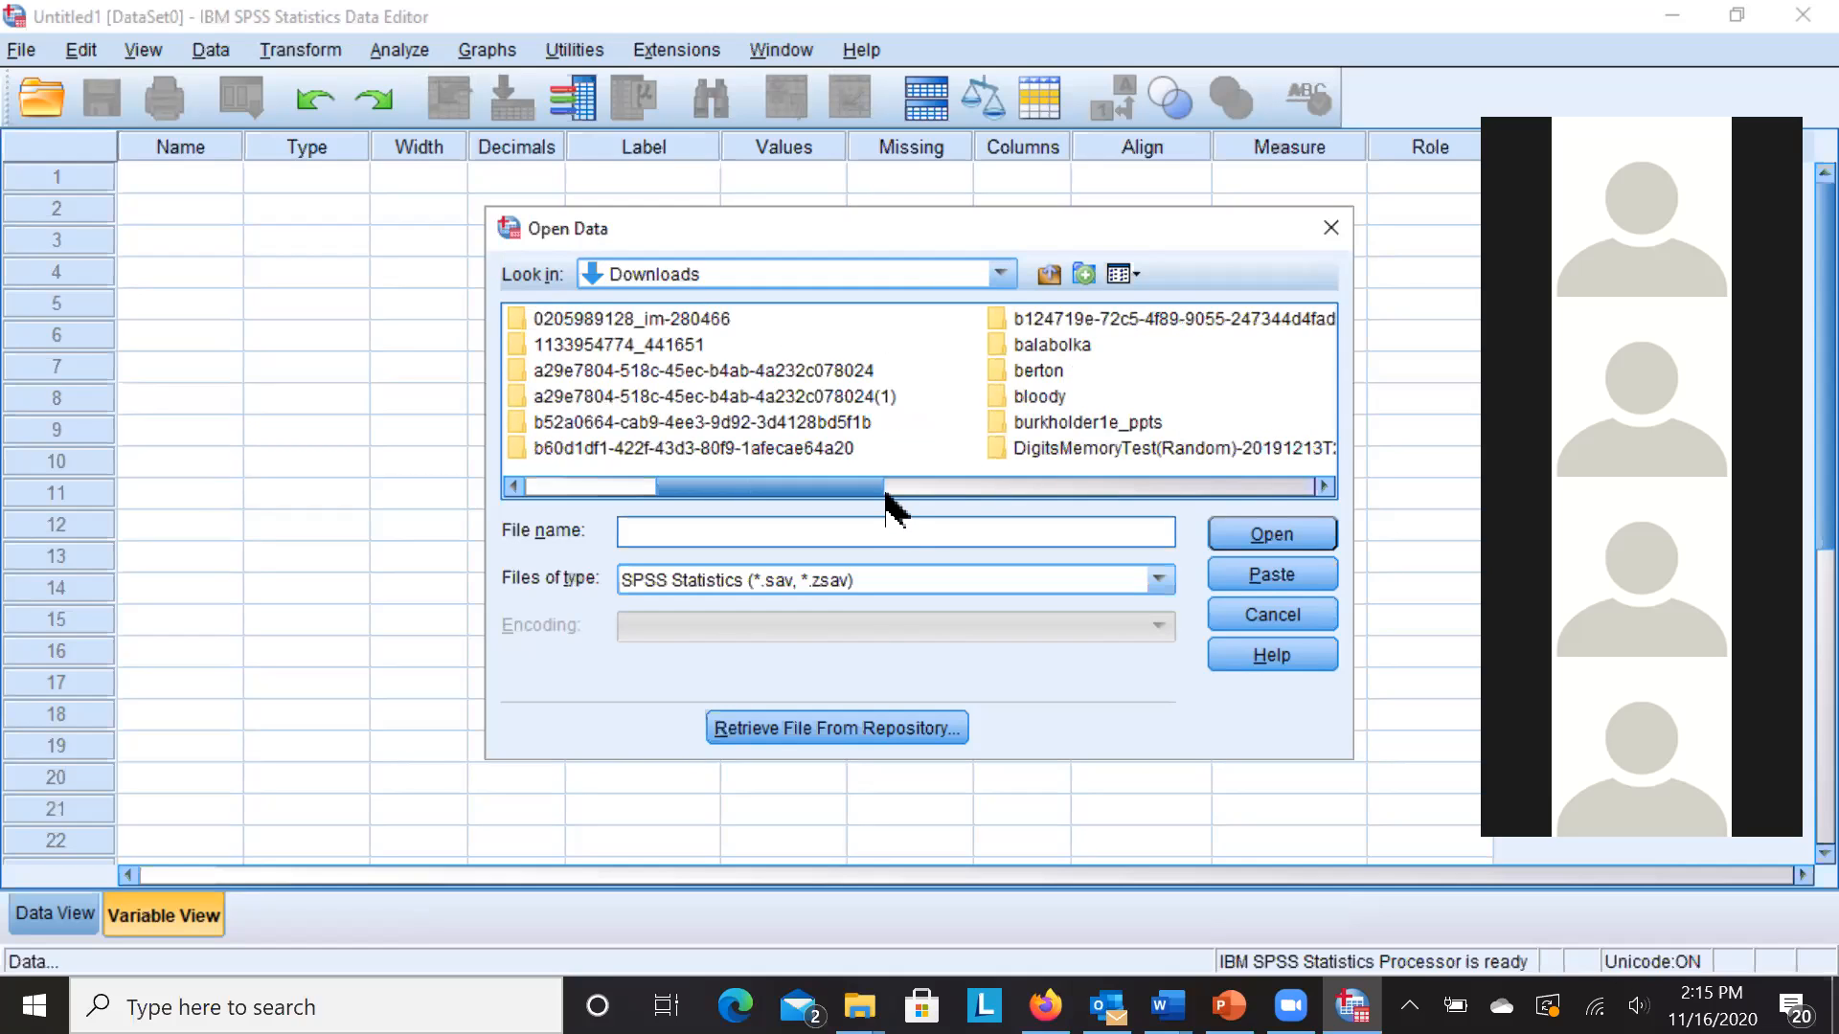
left_click(986, 488)
left_click(1107, 484)
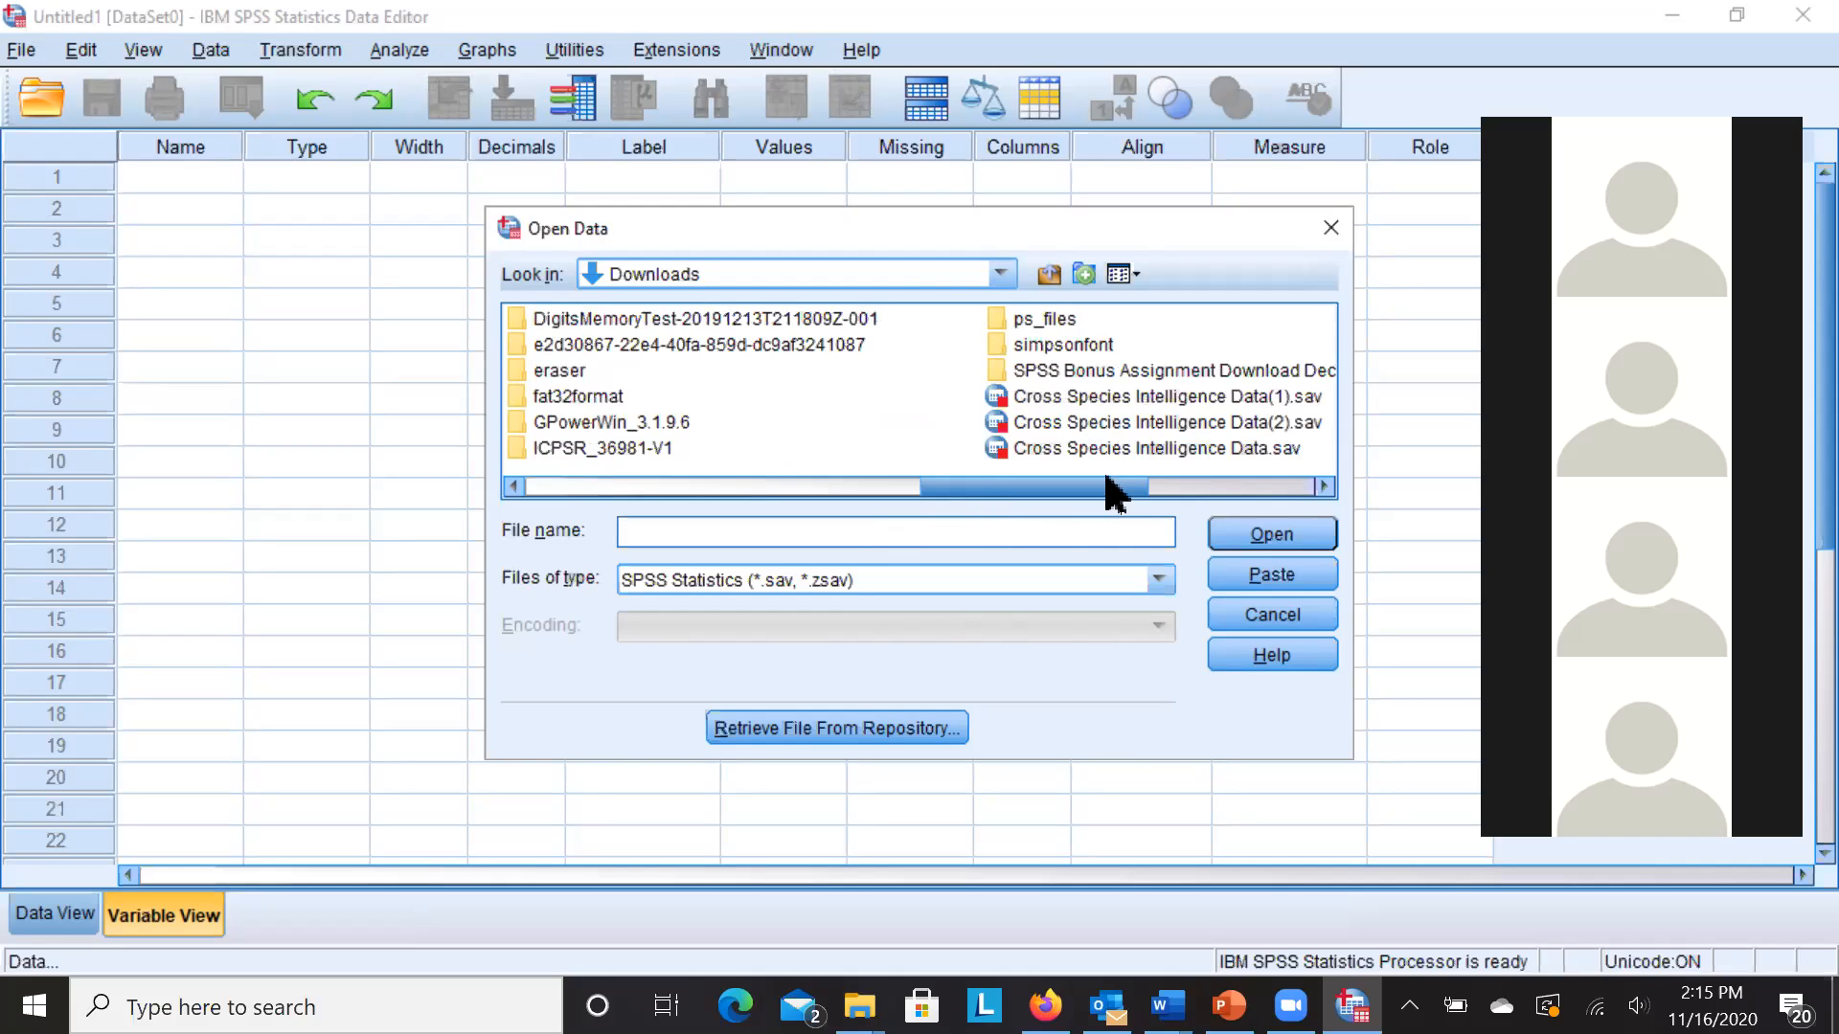
left_click_drag(1092, 503, 1199, 513)
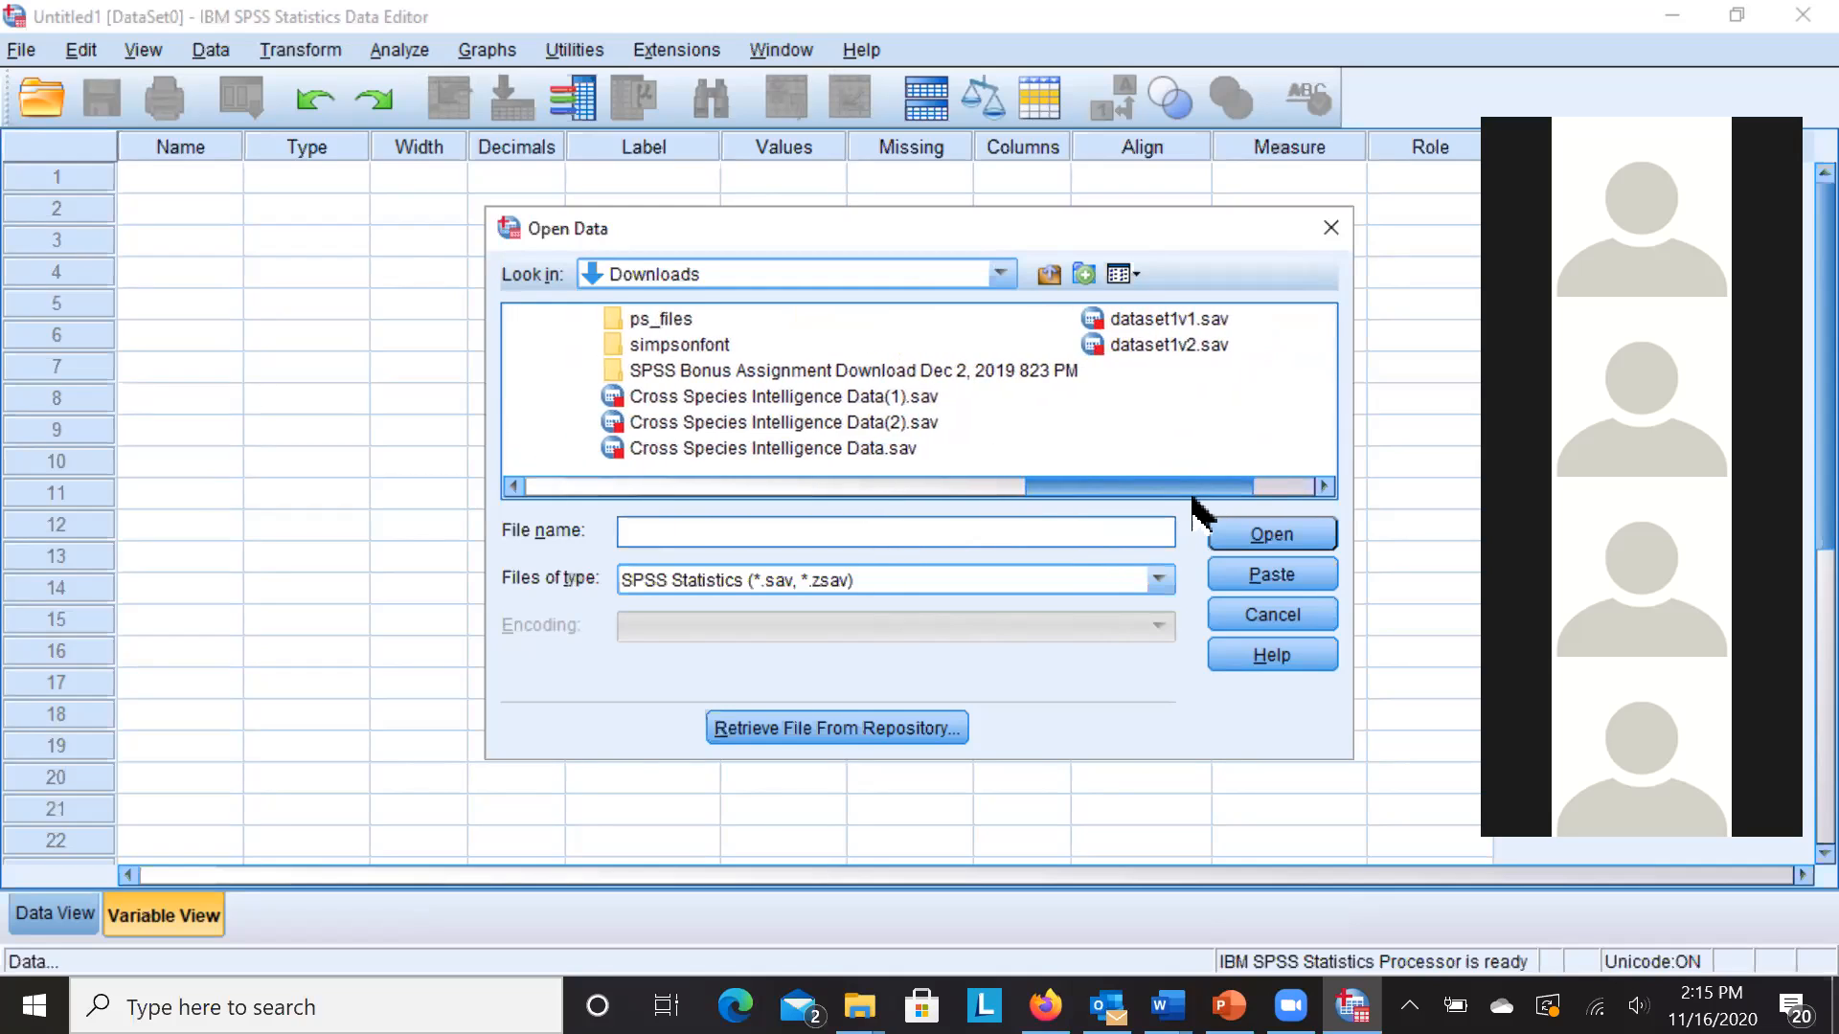
left_click(908, 423)
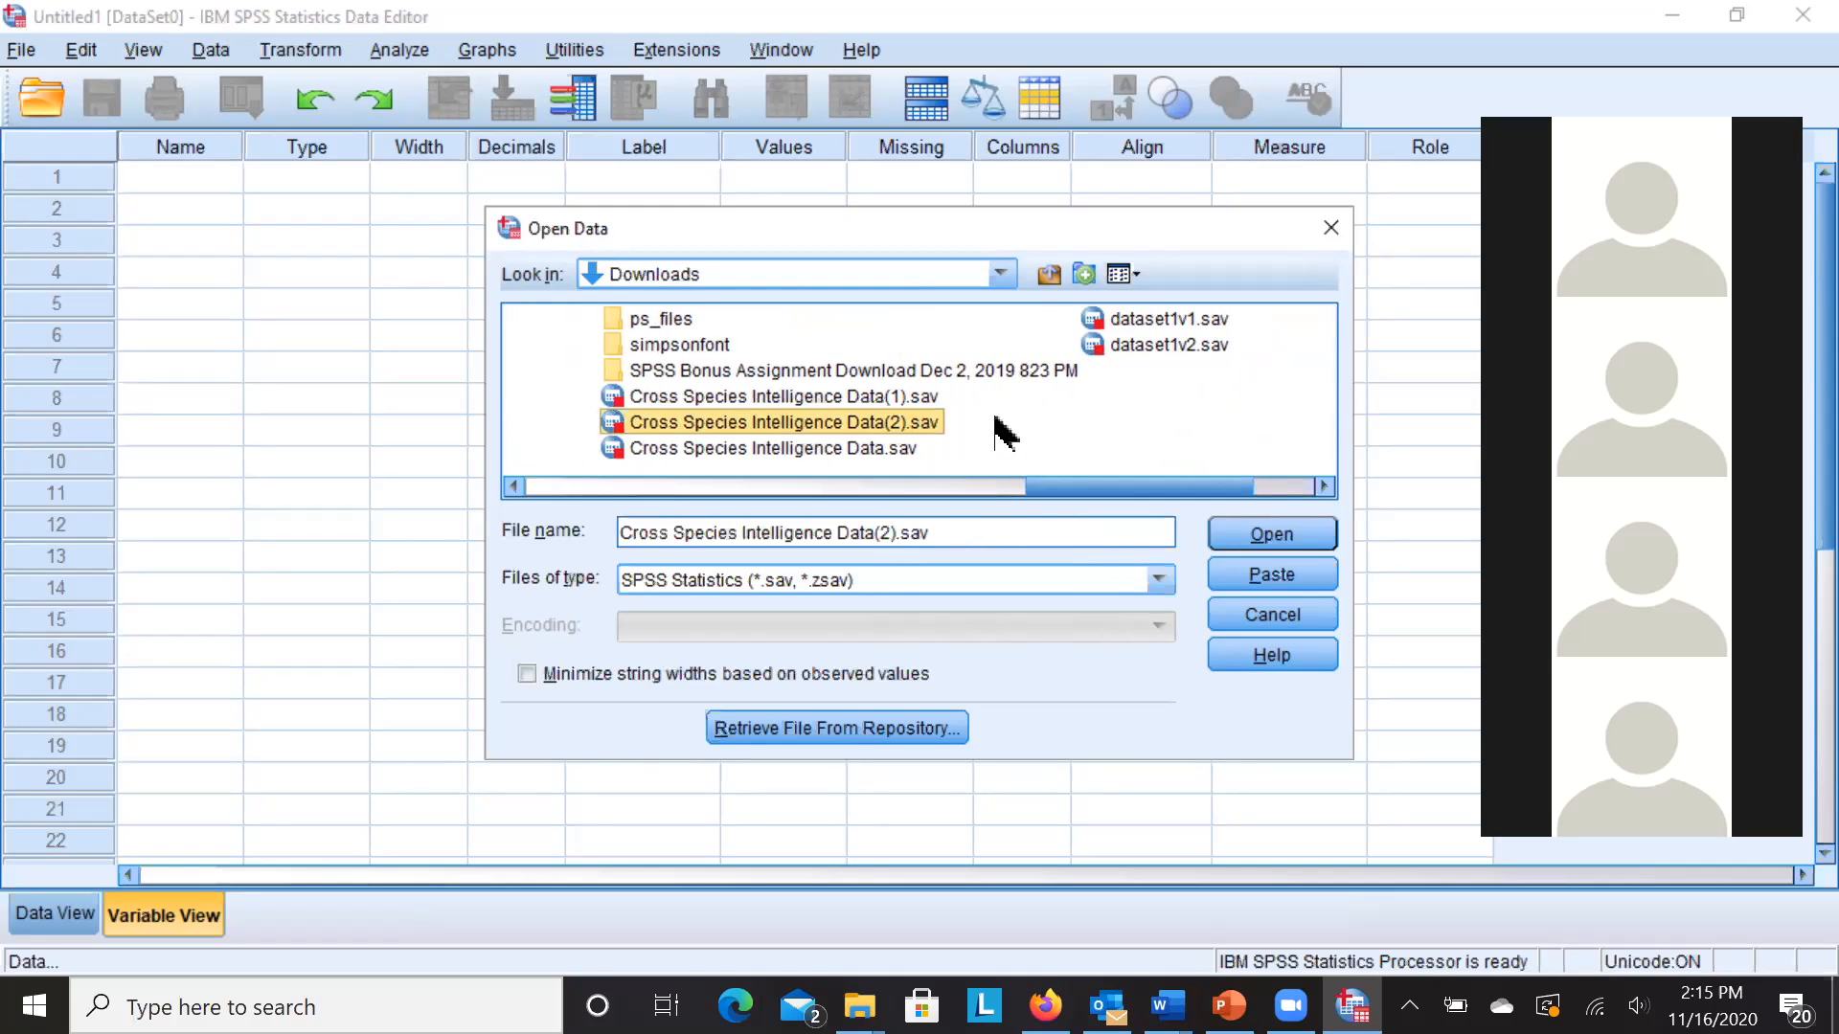
left_click(1249, 538)
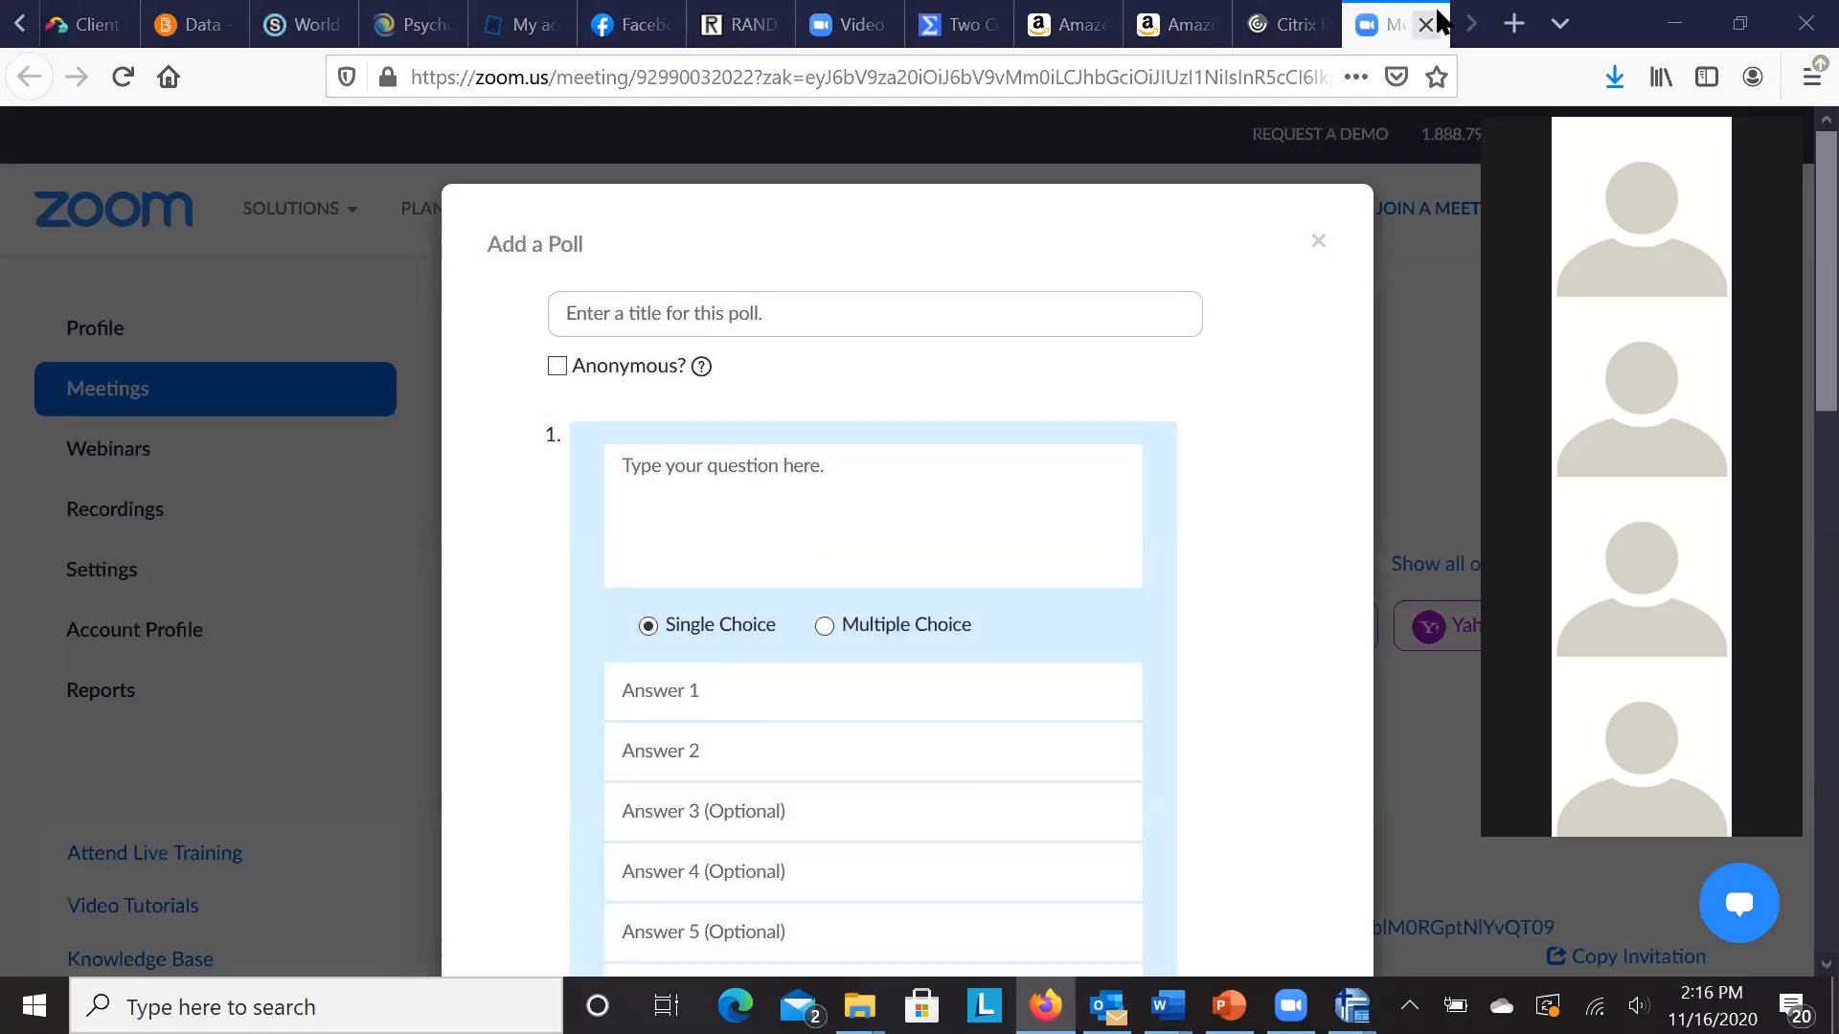
- Dismiss the empty Add a Poll form to get back to the PSY 246-04 meeting page
left_click(1317, 243)
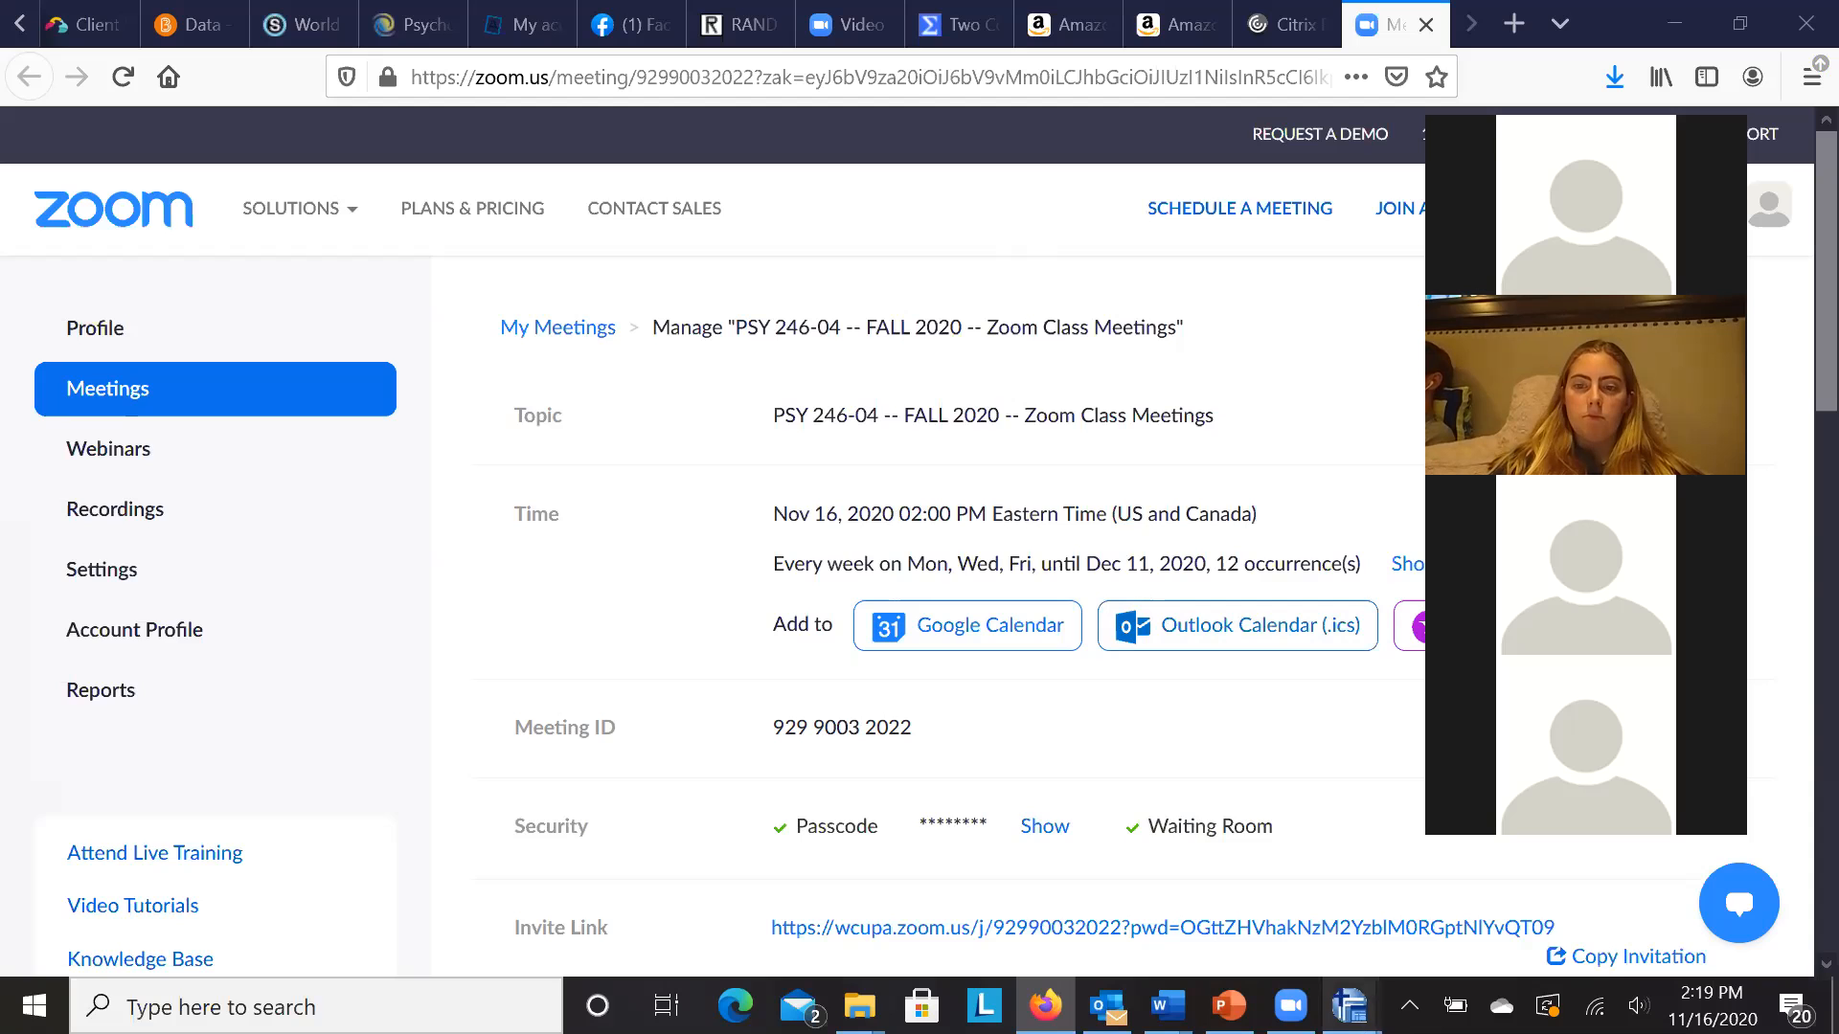
mouse_move(1351, 1006)
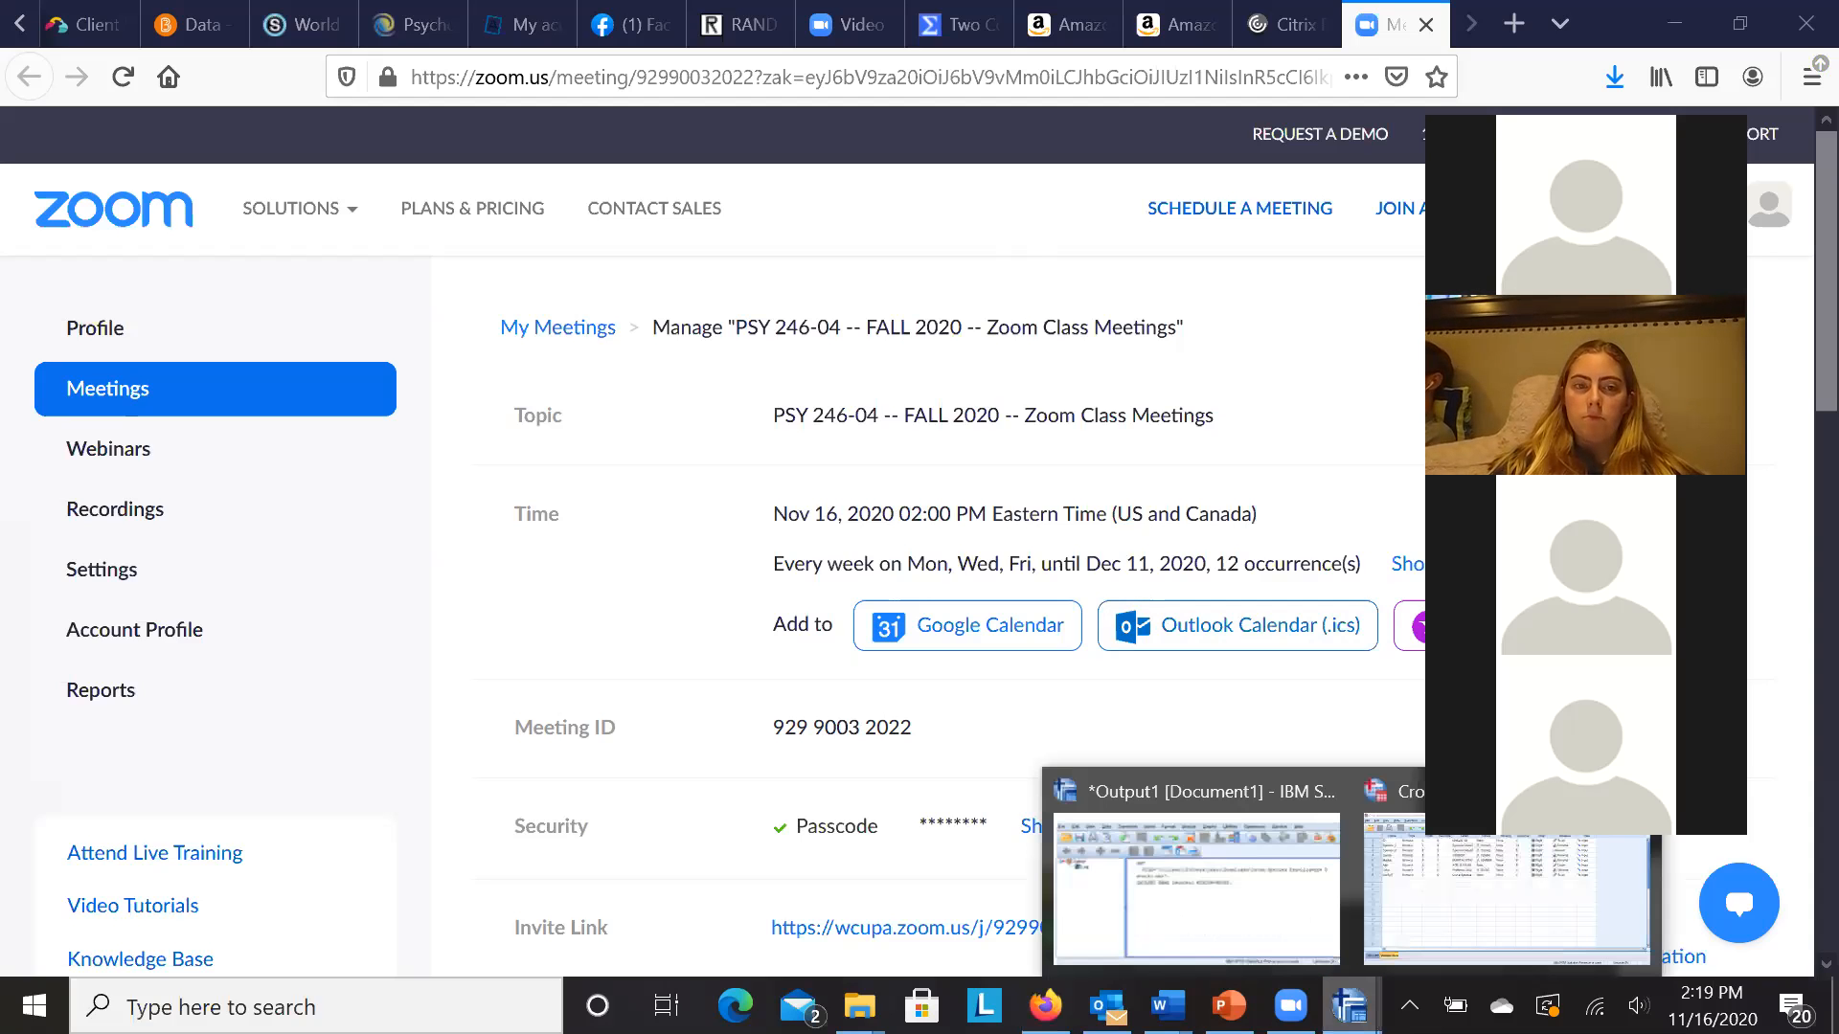
- Return to Cross Species Intelligence Data(2).sav and start saving a copy of it
left_click(1488, 917)
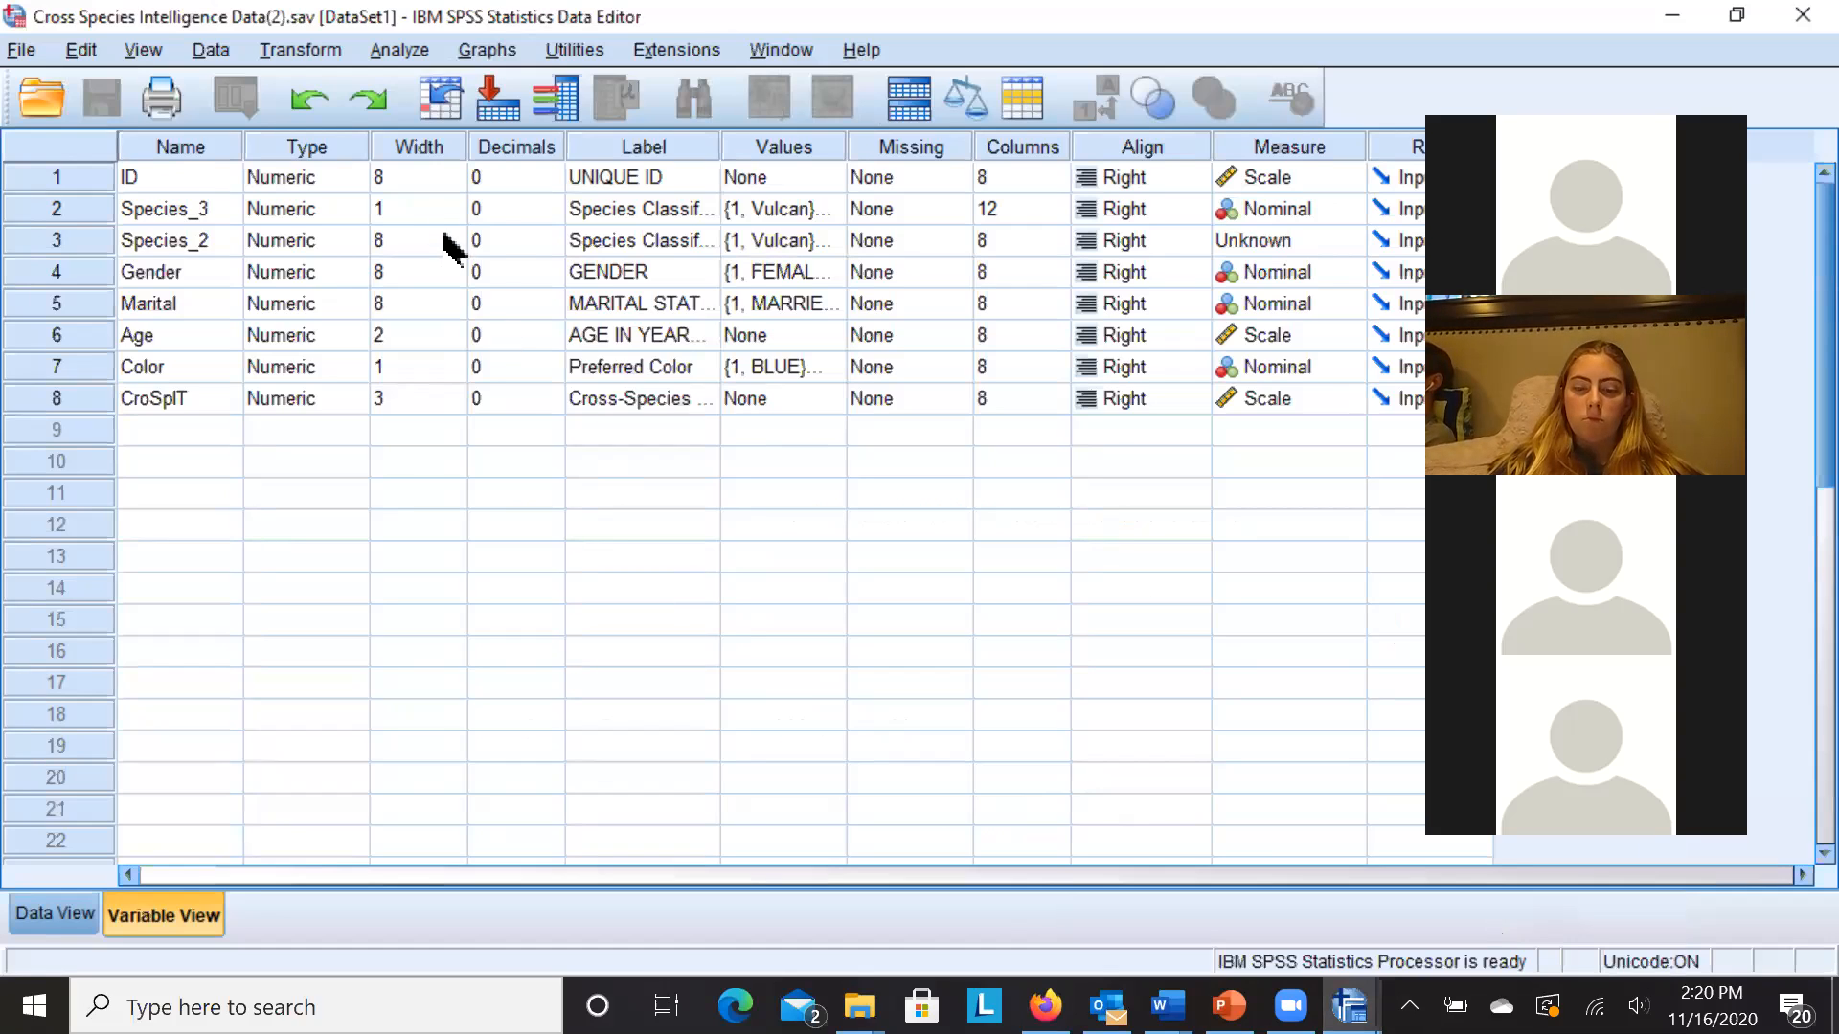
left_click(21, 50)
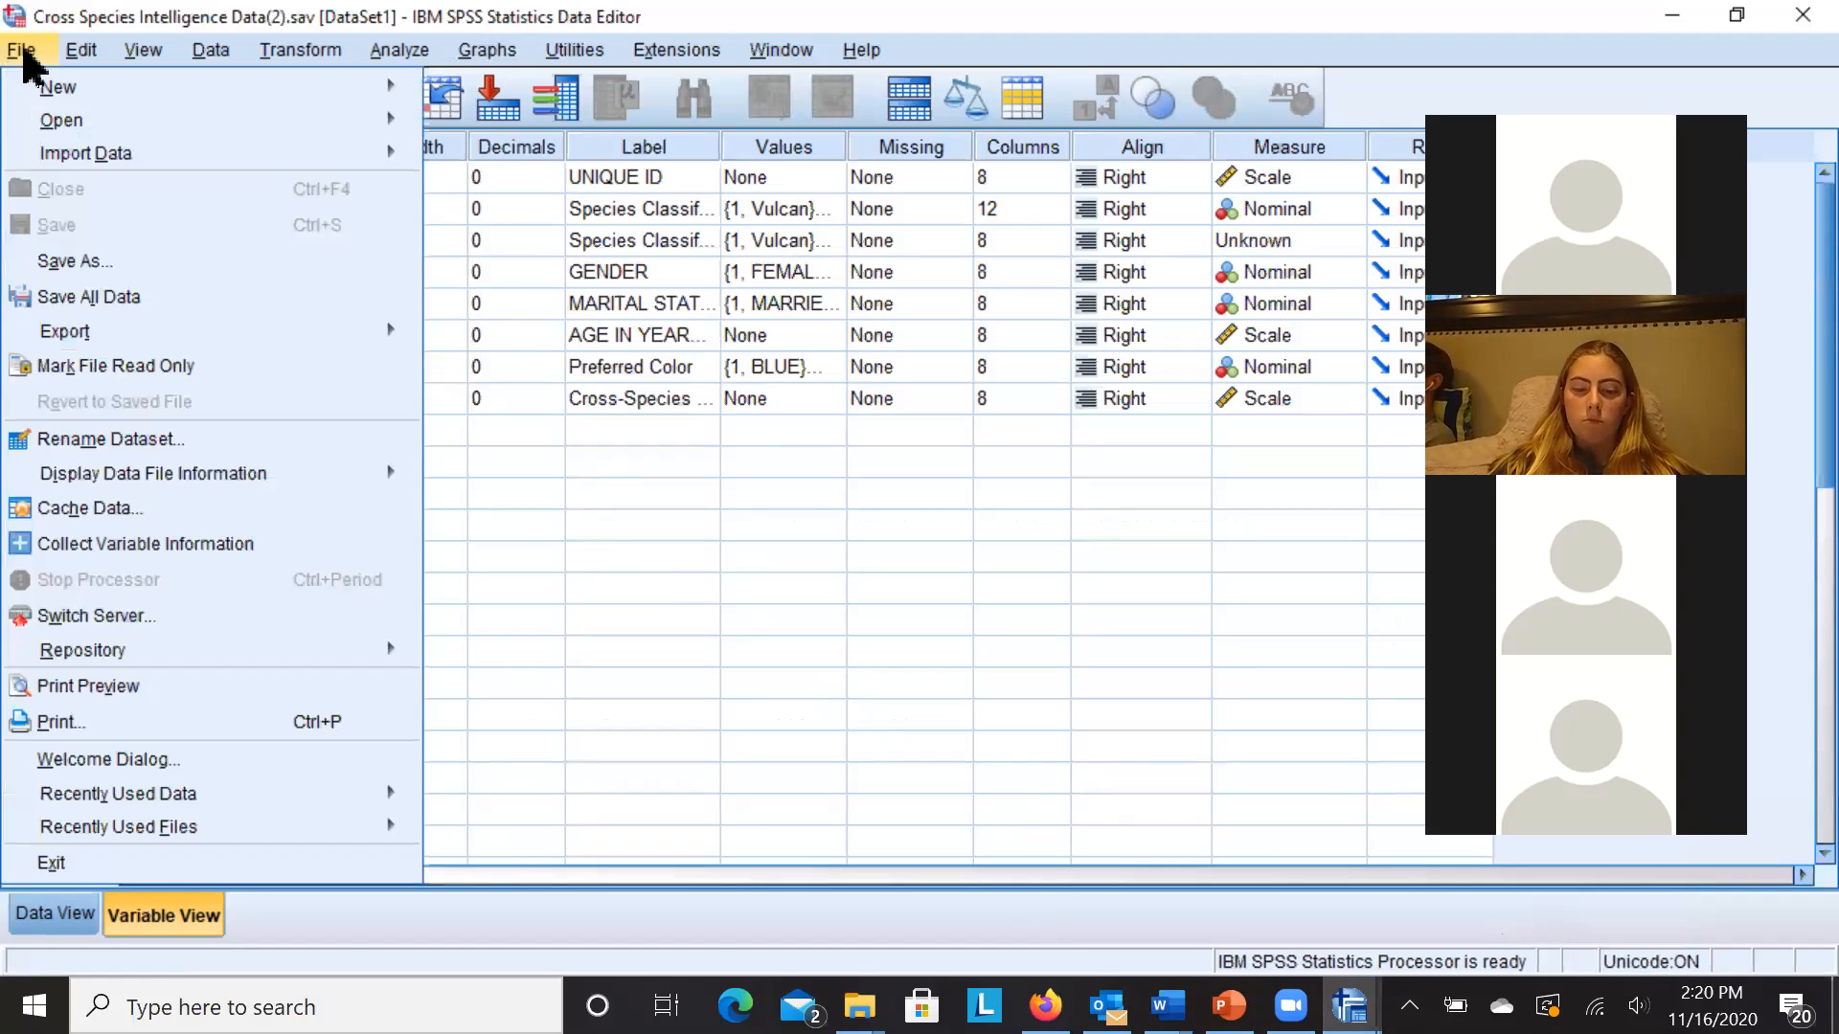
left_click(44, 261)
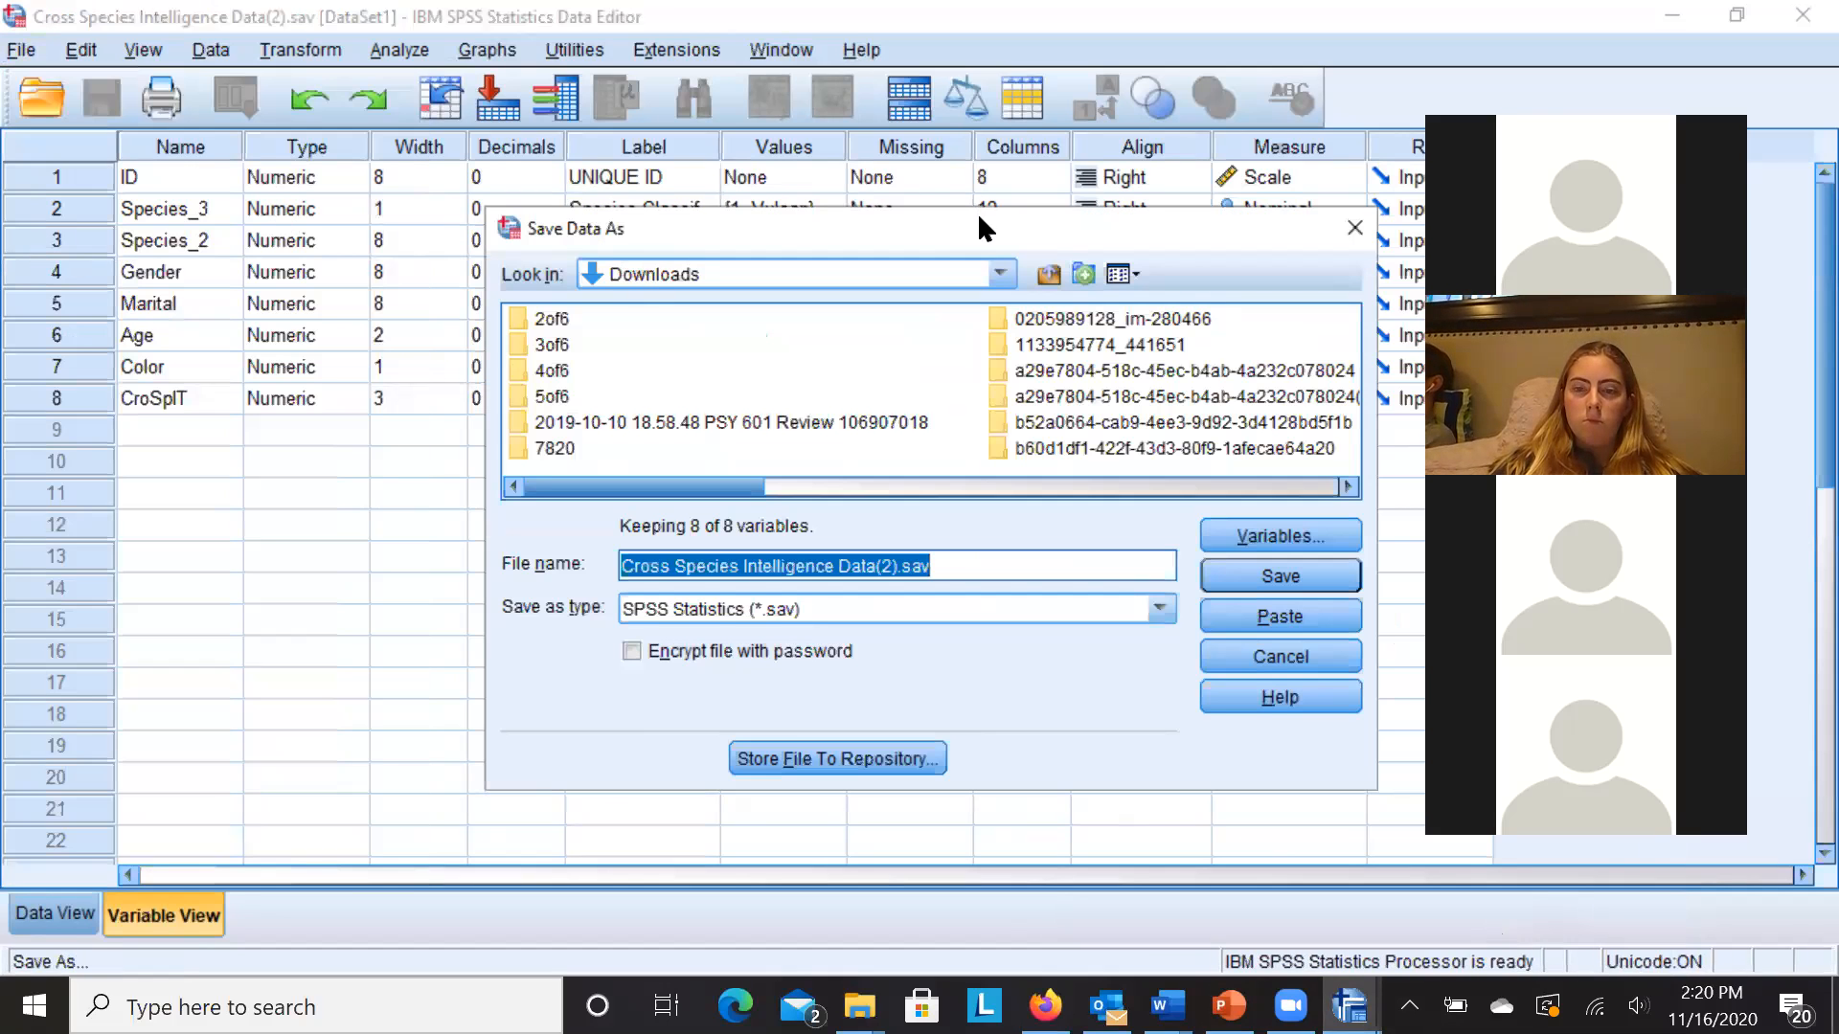
- Browse the user folder, Removable Disk D: and the drive list, then cancel without saving
left_click(1049, 278)
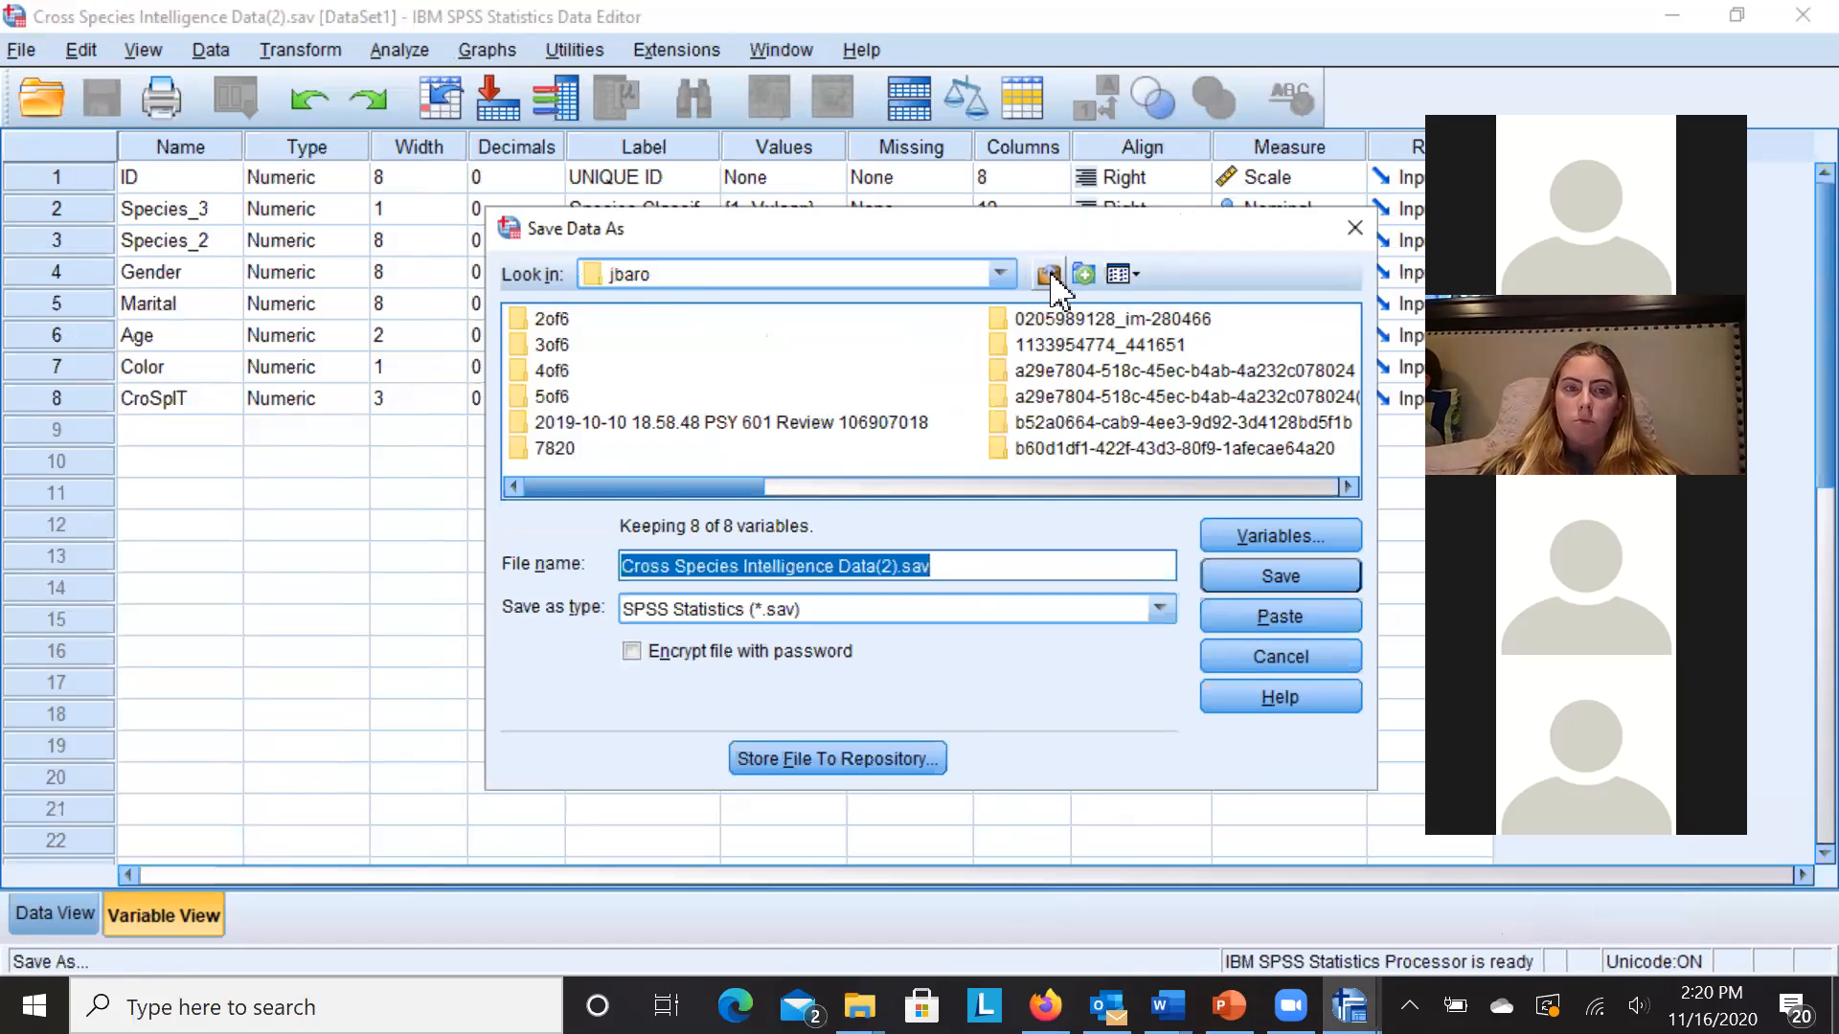
left_click(1002, 274)
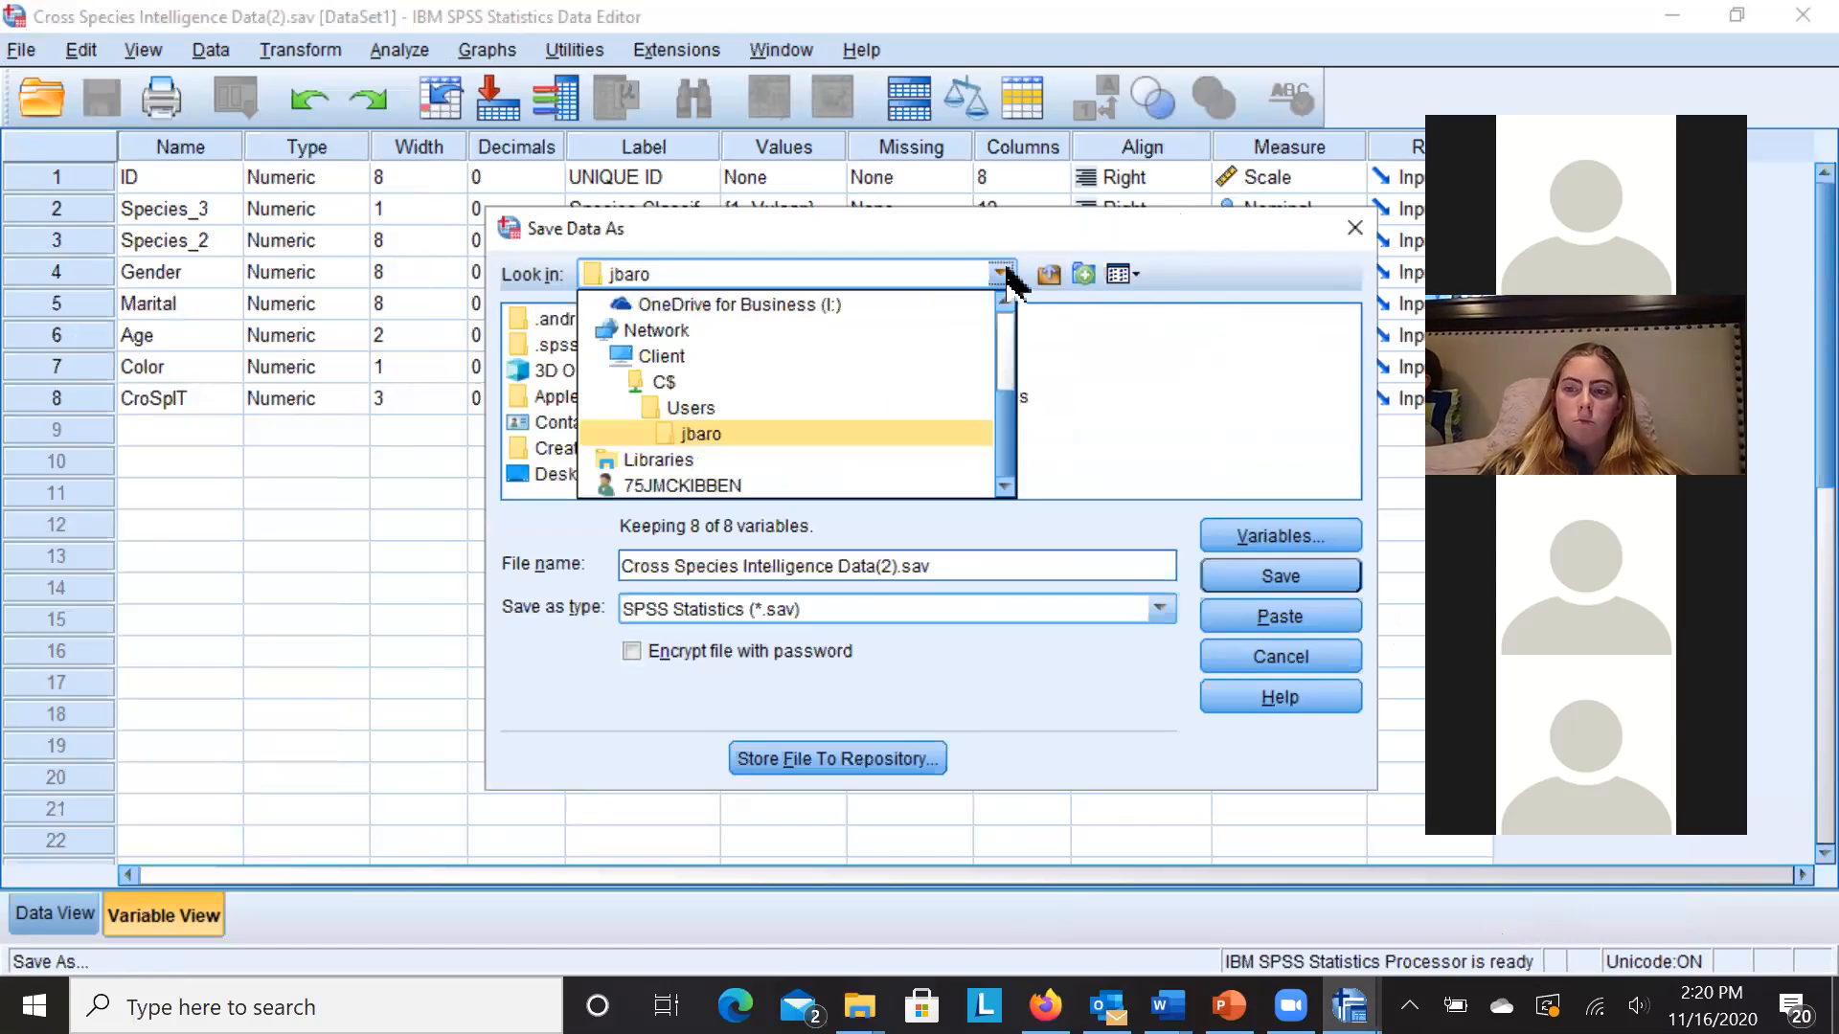
left_click(915, 435)
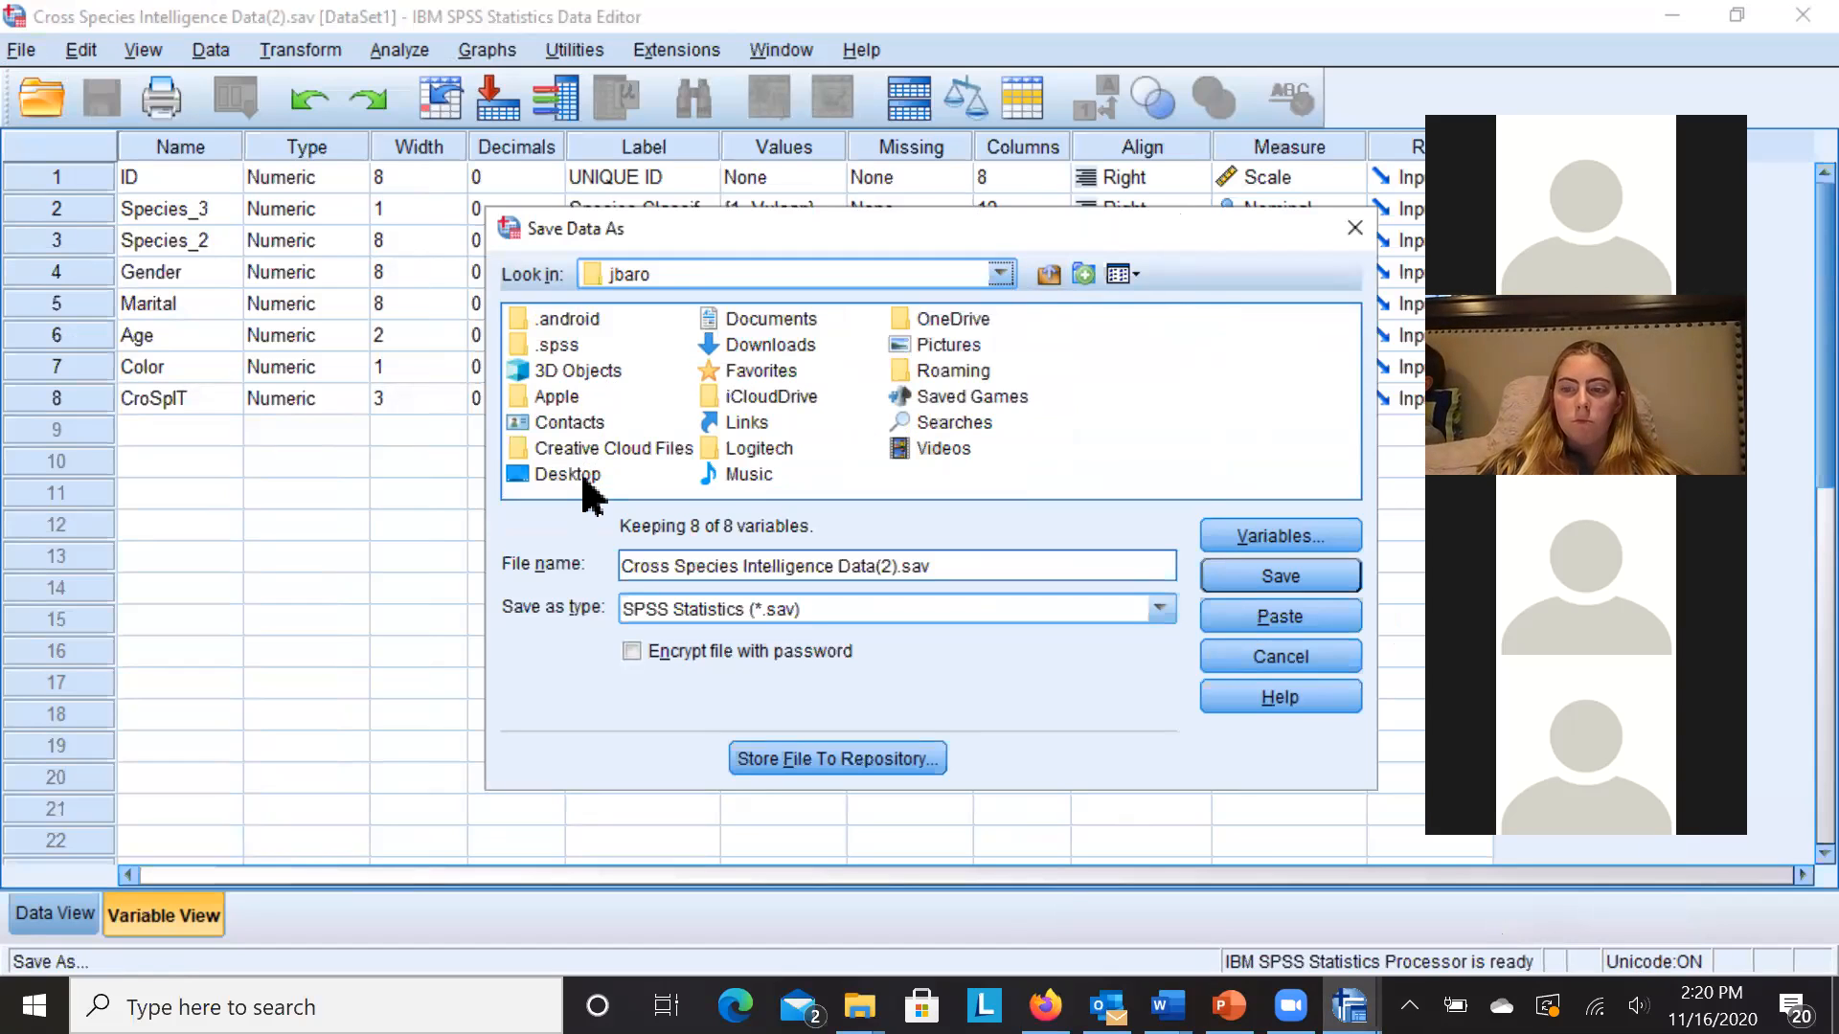
left_click(1000, 275)
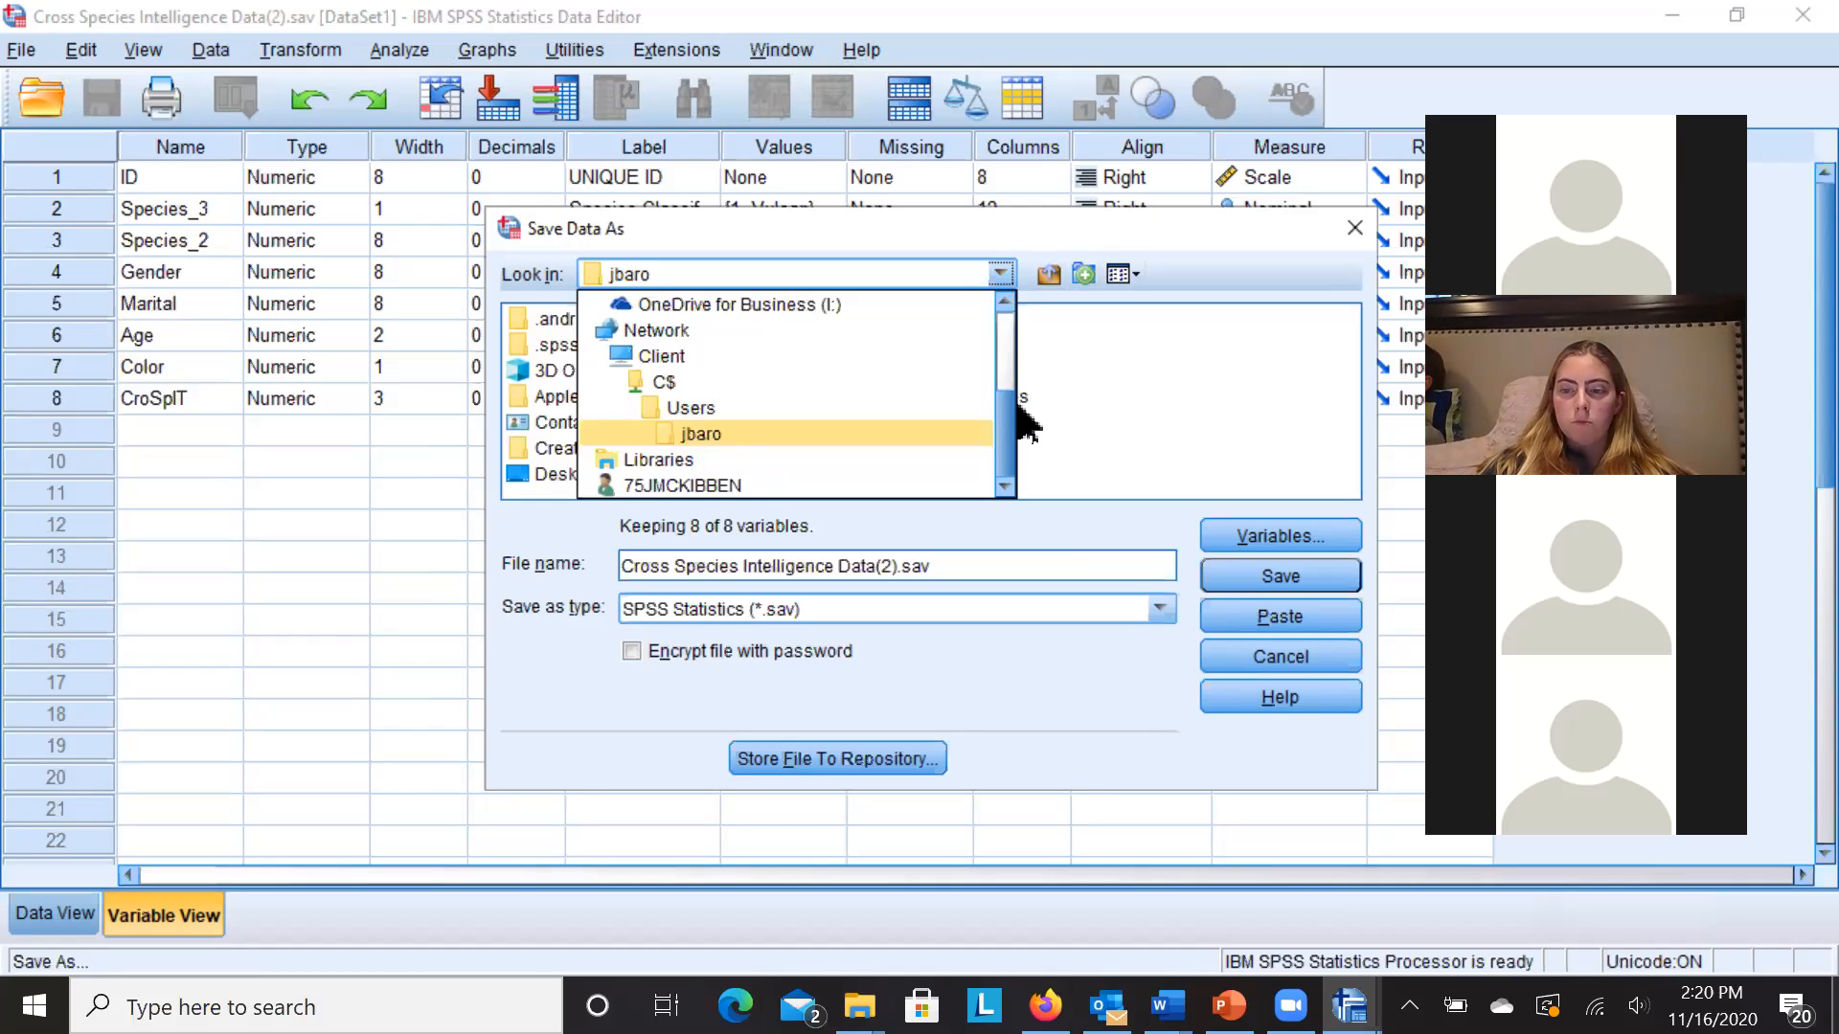
left_click_drag(1006, 422, 1007, 374)
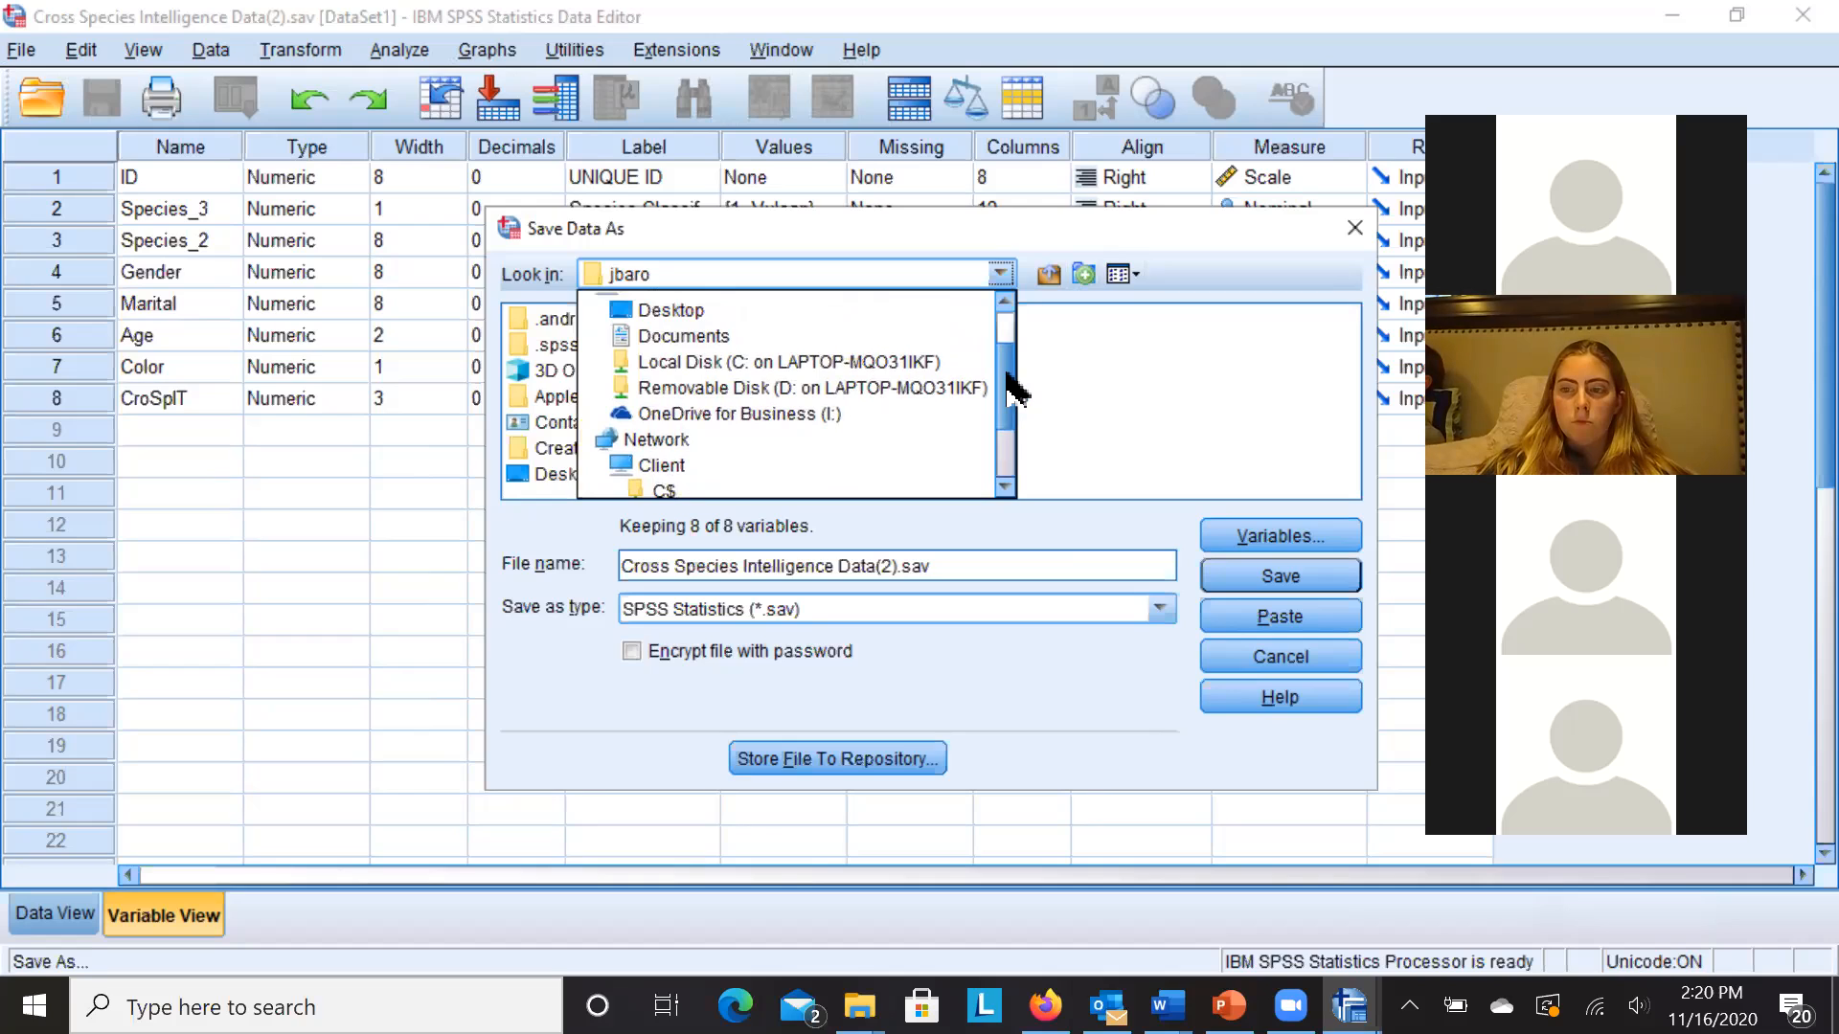
left_click(912, 389)
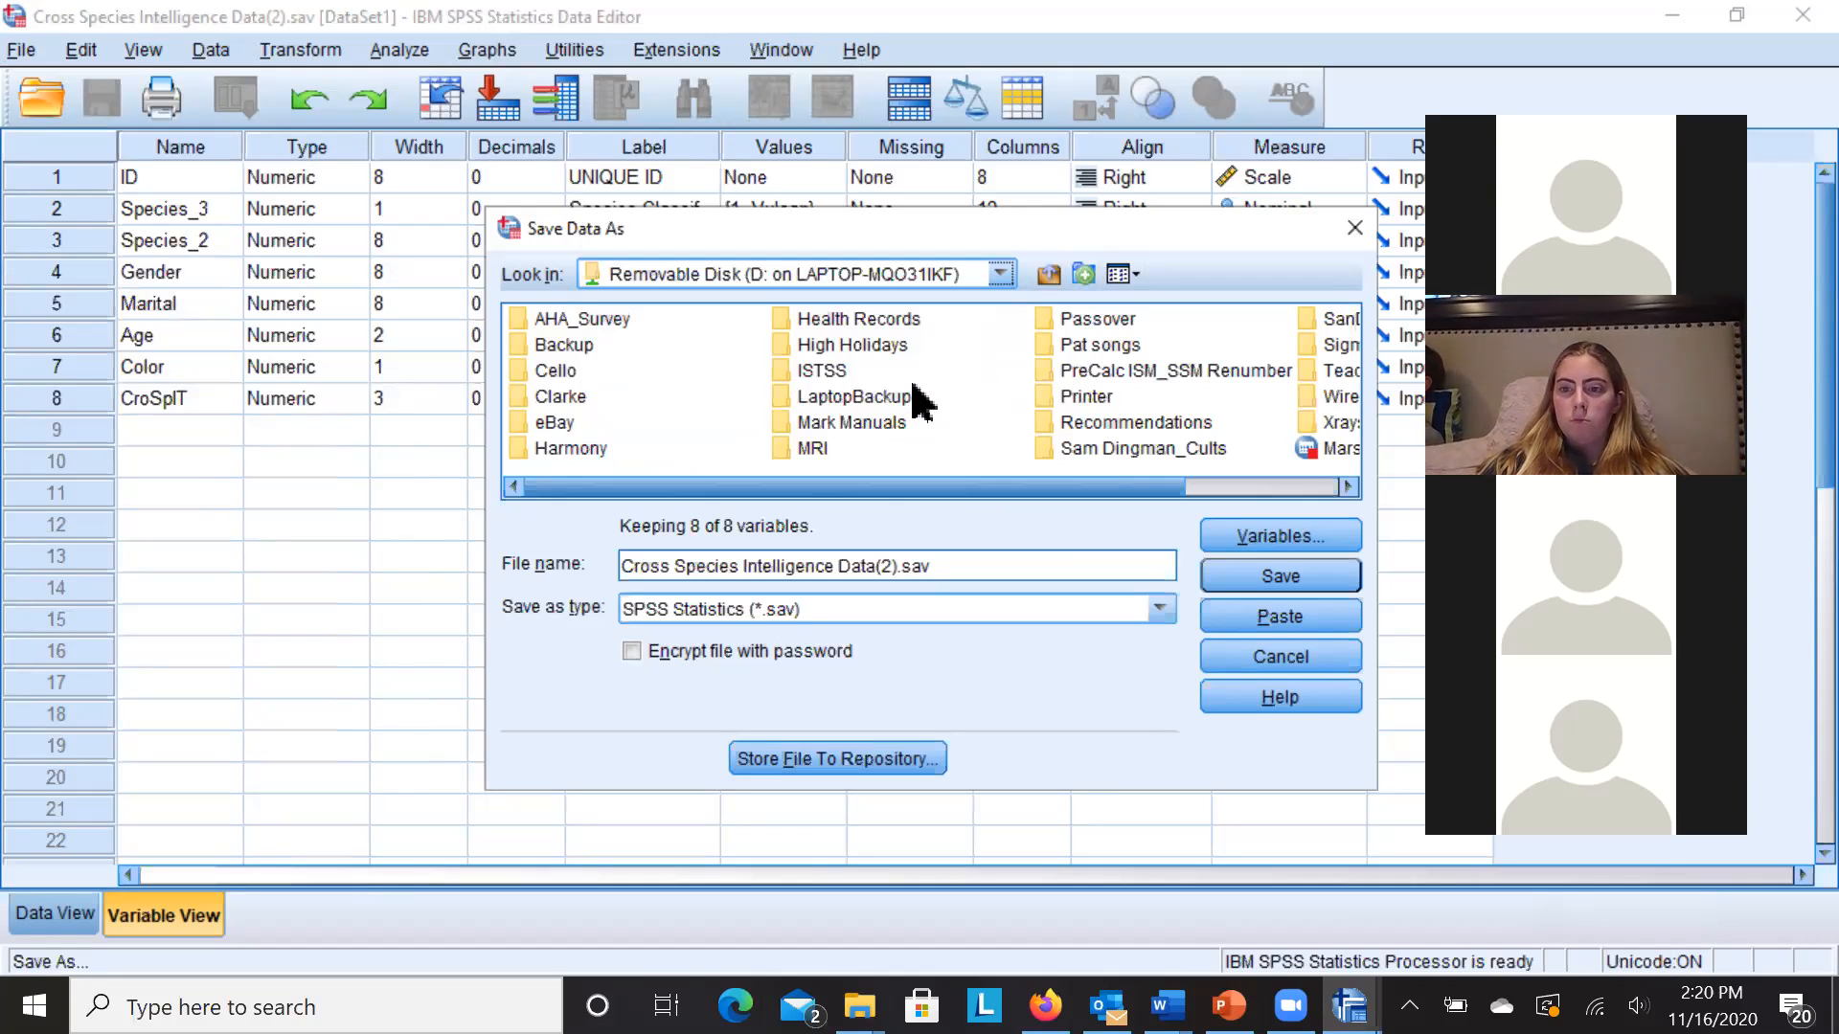
left_click(1048, 278)
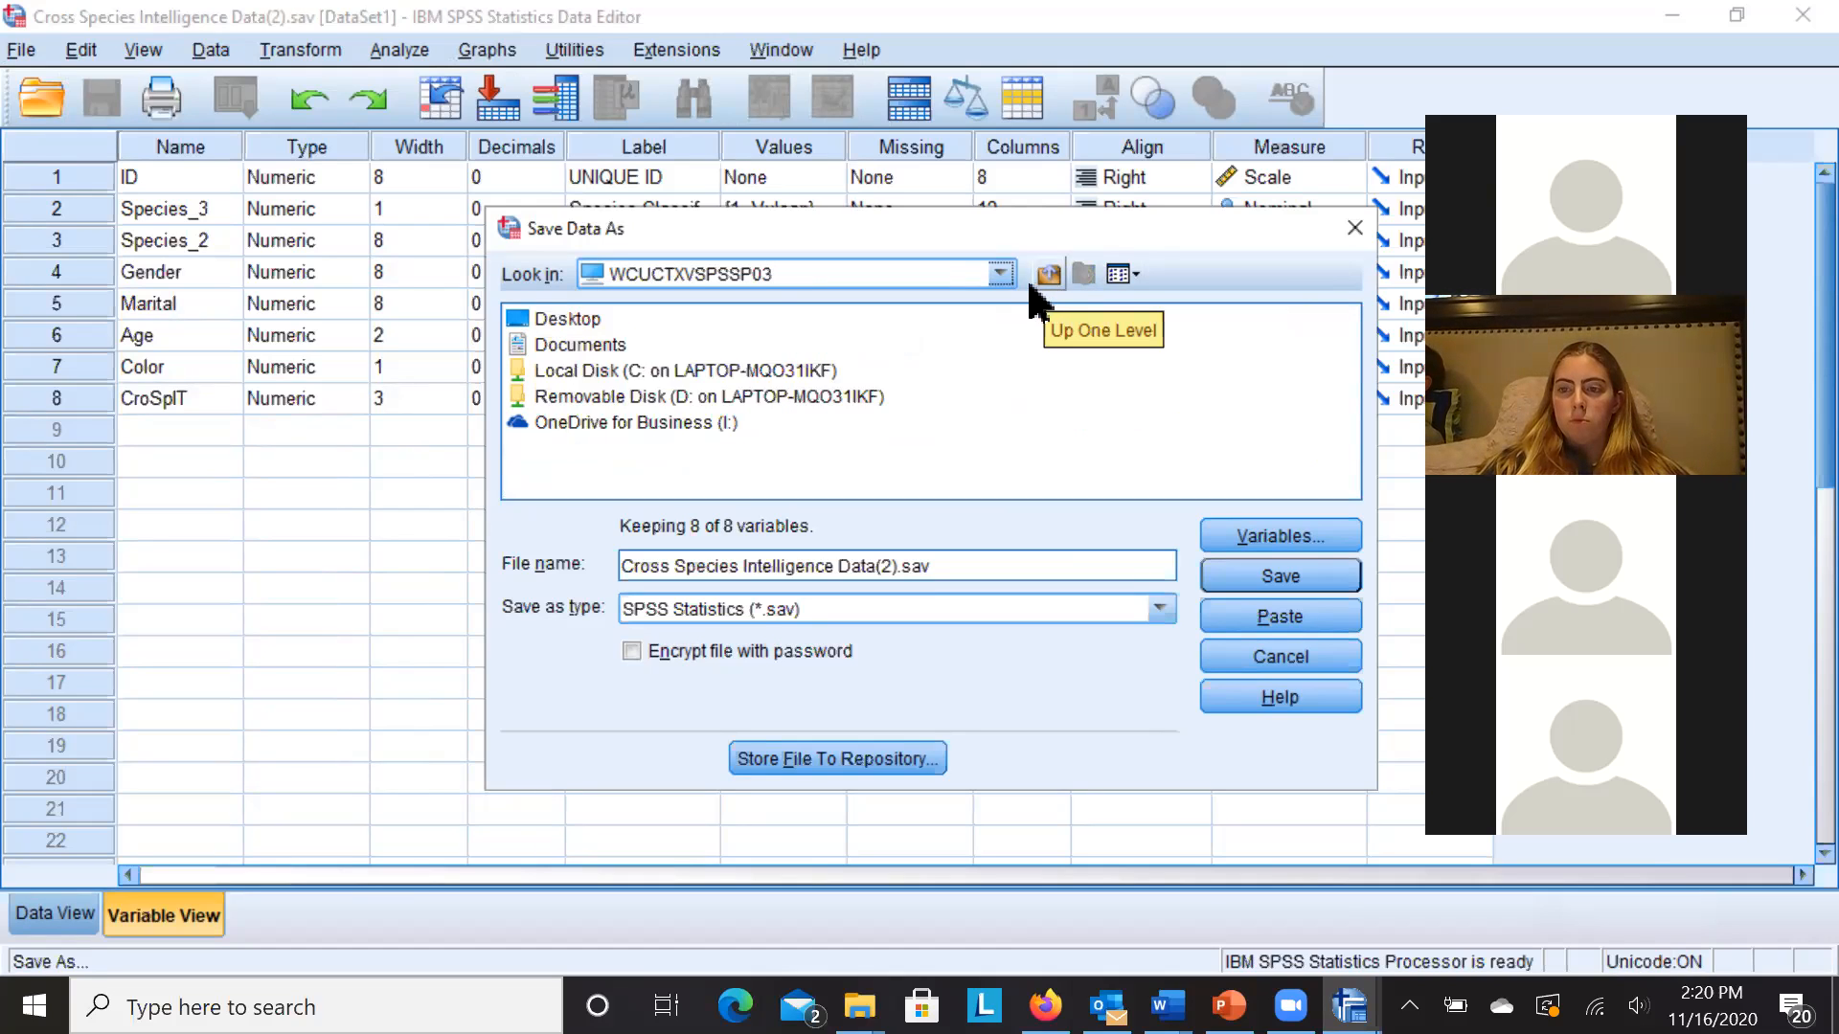
left_click(1234, 661)
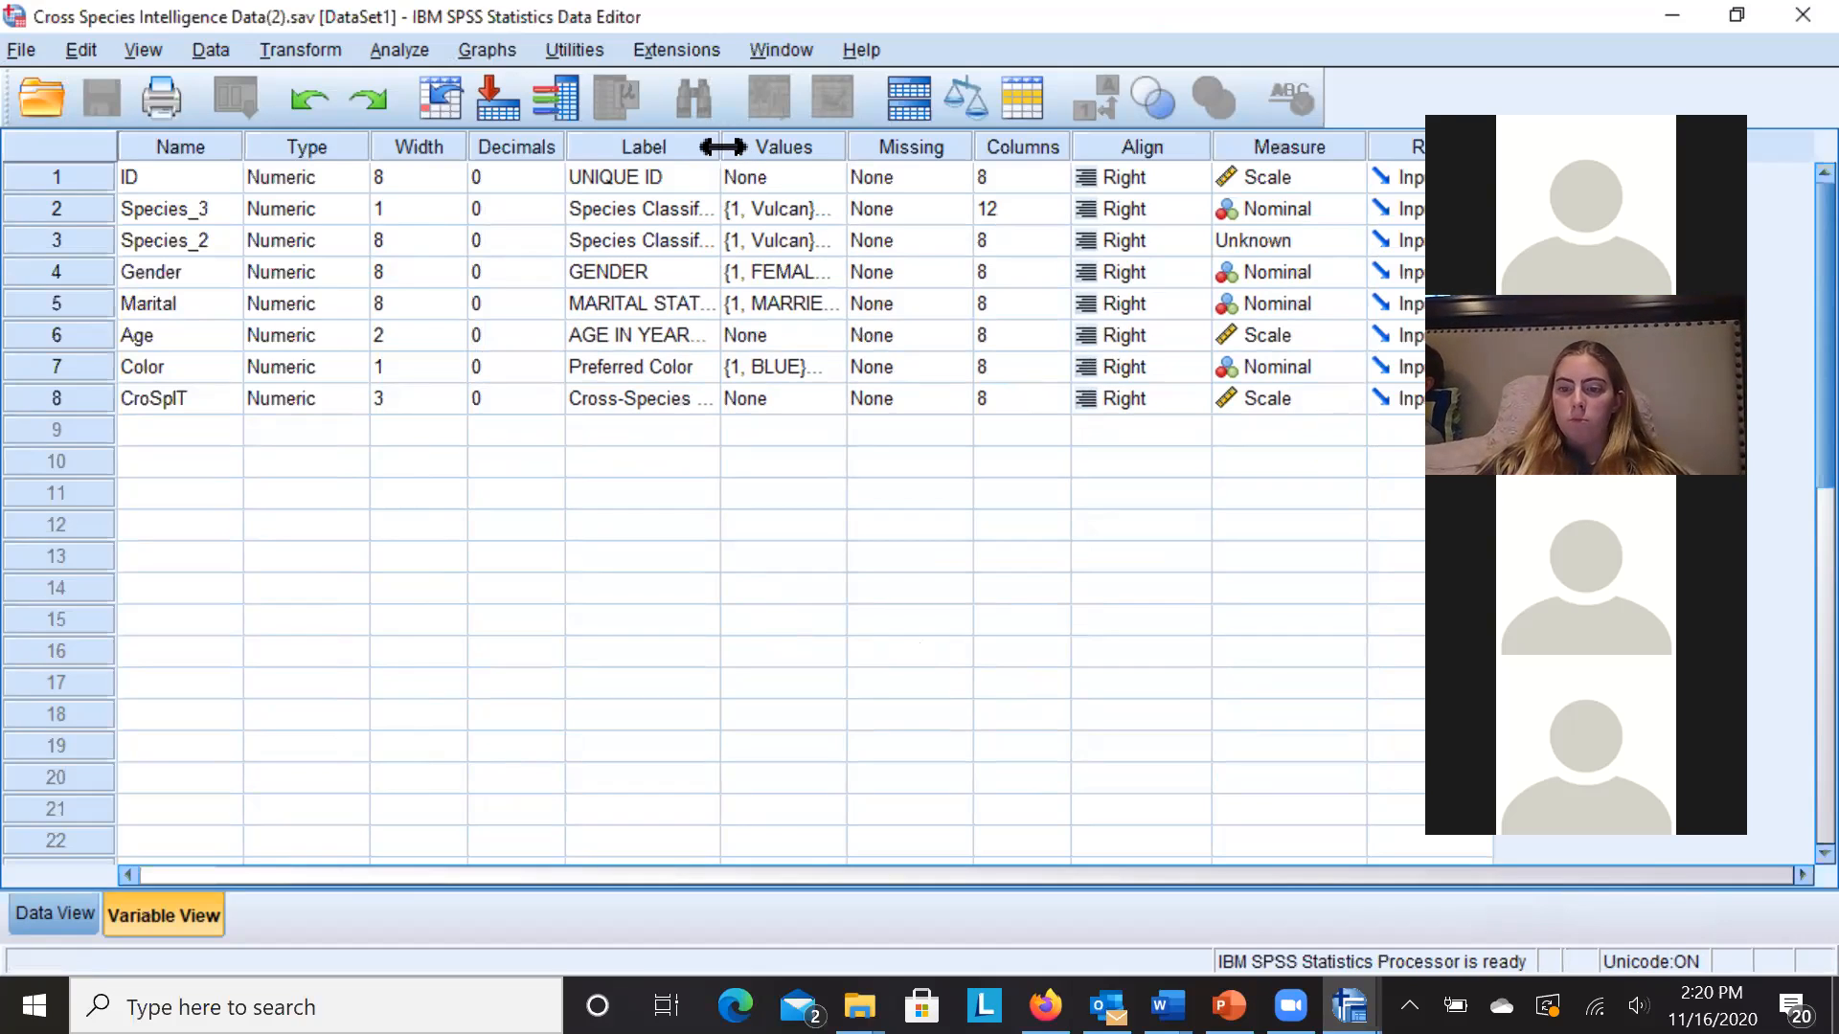
- Drag the Label column border right so labels like Species Classification show in full
left_click_drag(722, 147, 809, 146)
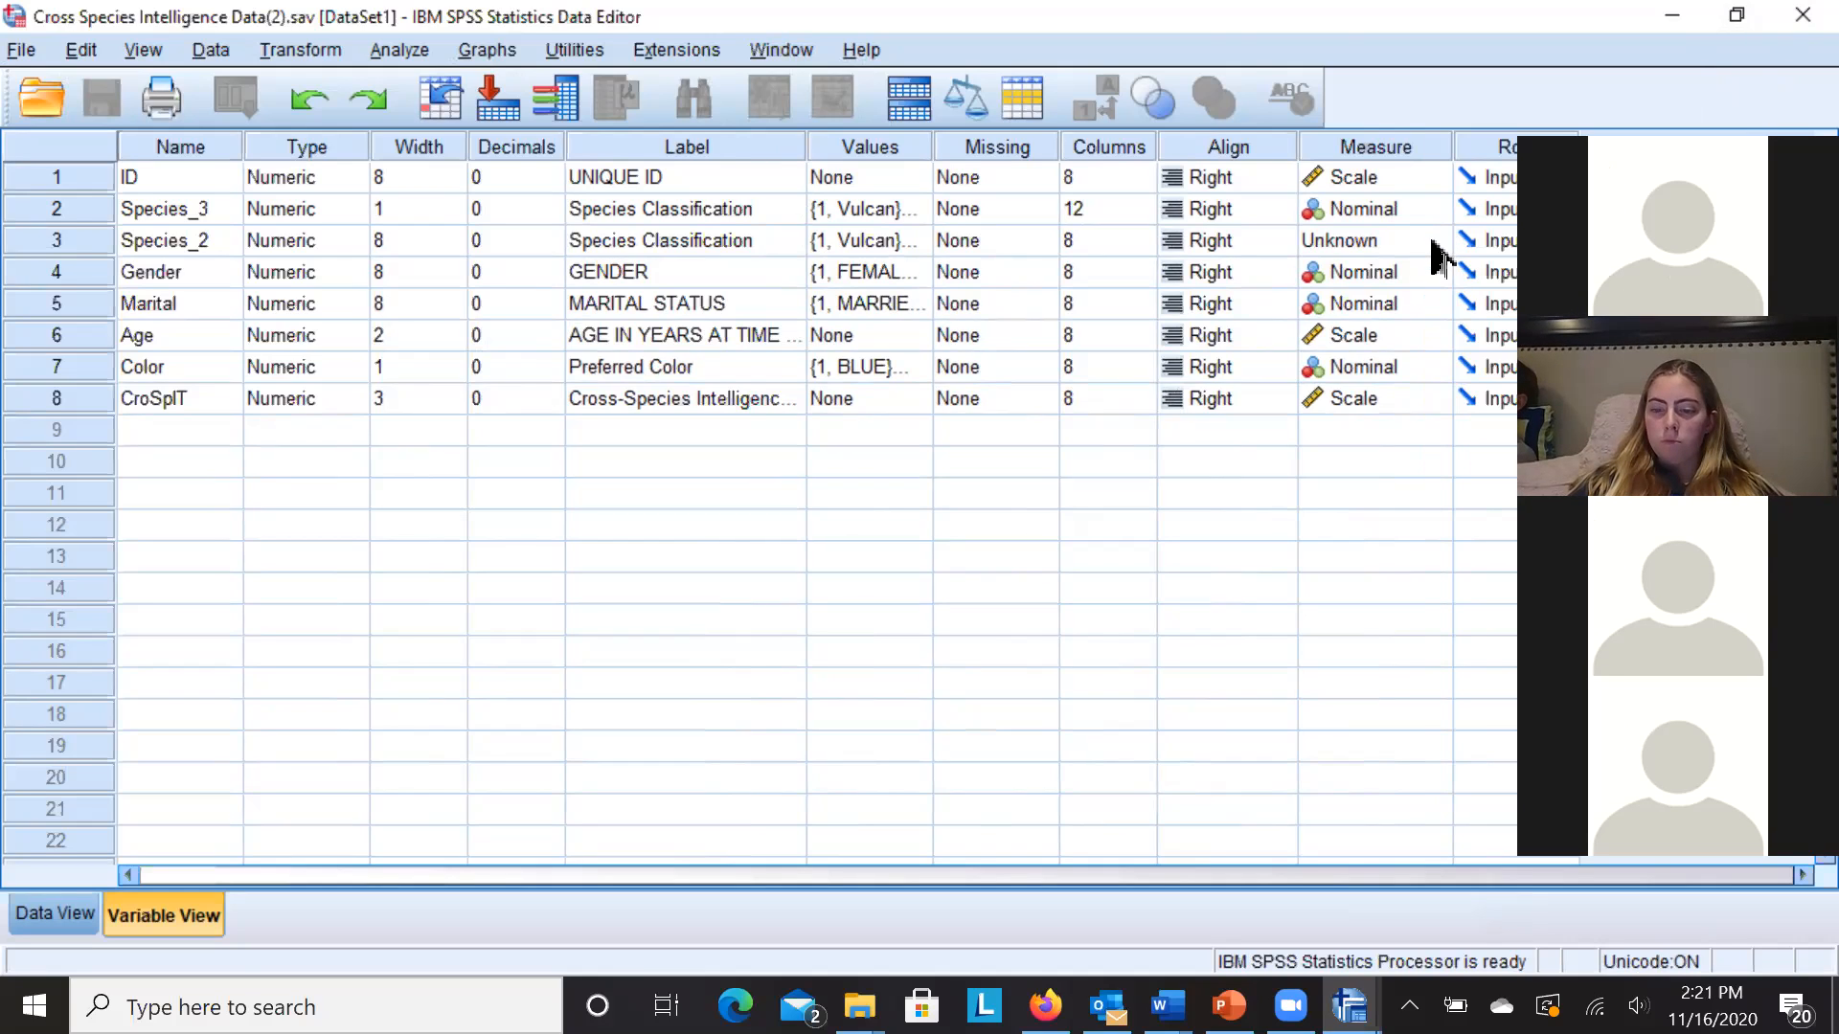
- Change Species_2's Measure from Unknown to Nominal in Variable View
left_click(1431, 242)
left_click(1393, 335)
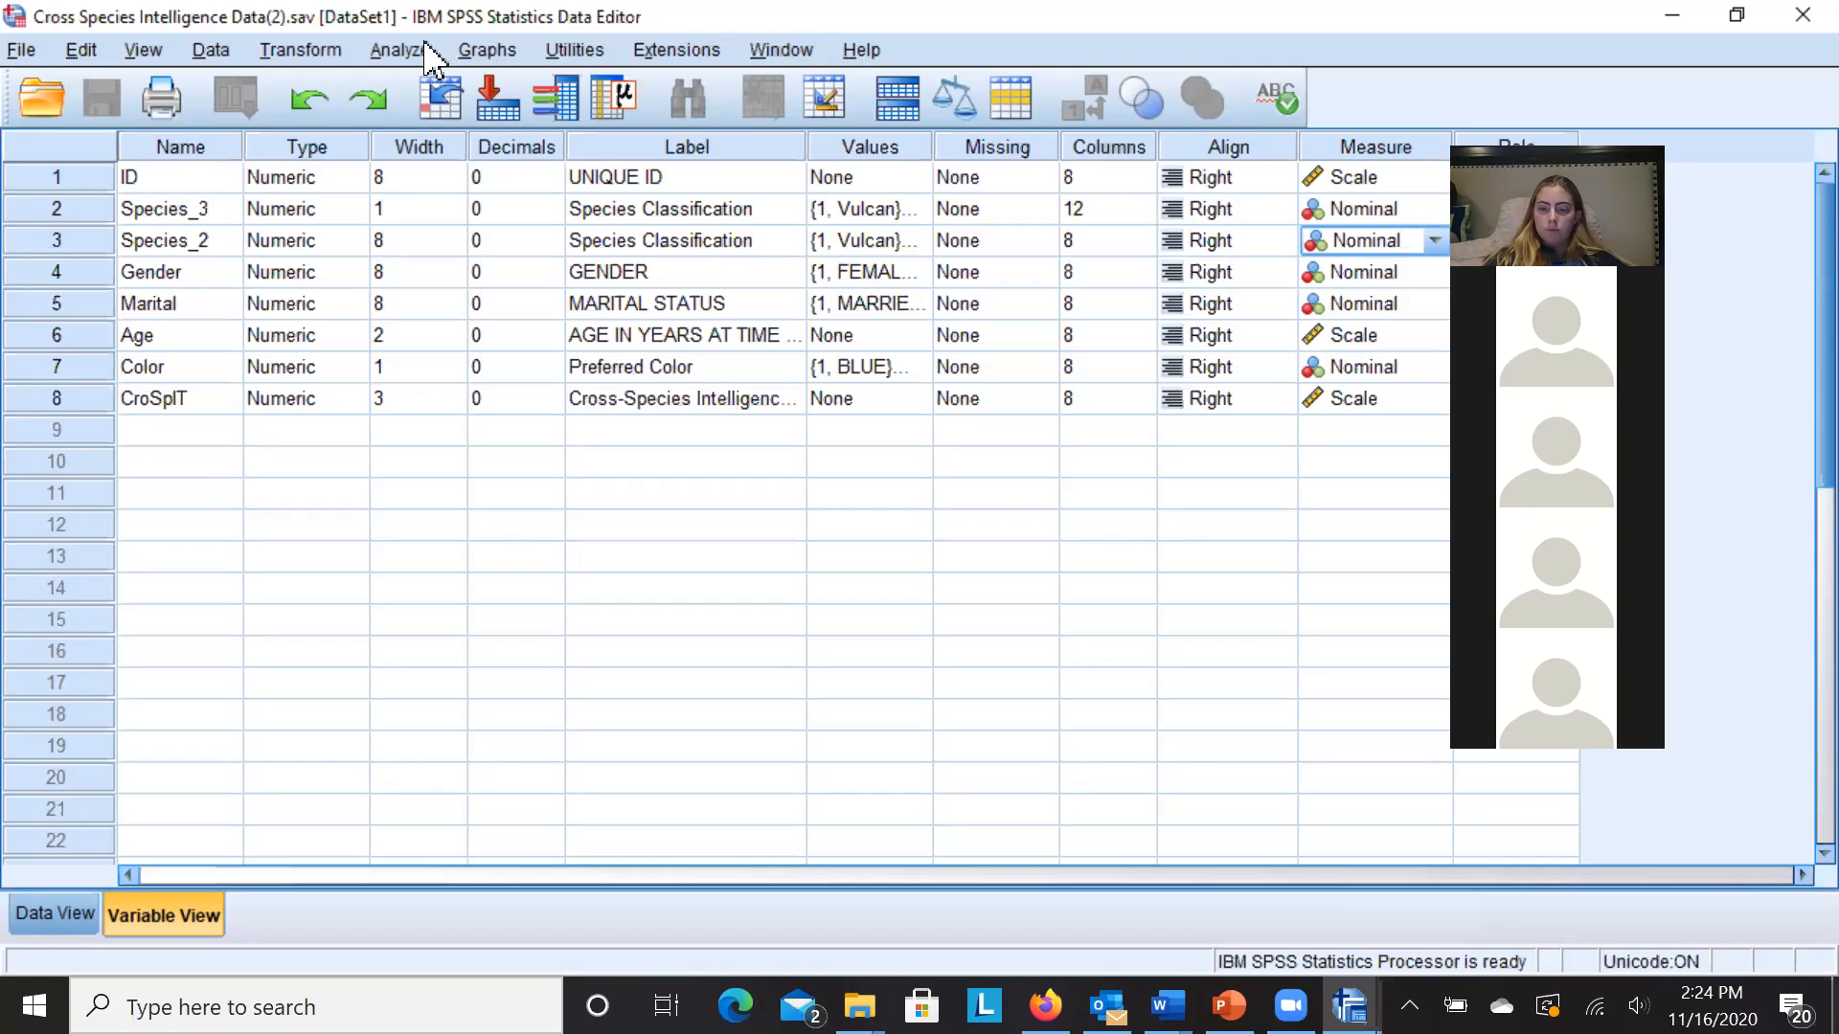
- Show the File > Open submenu listing Data, Syntax and Output
left_click(19, 50)
mouse_move(51, 133)
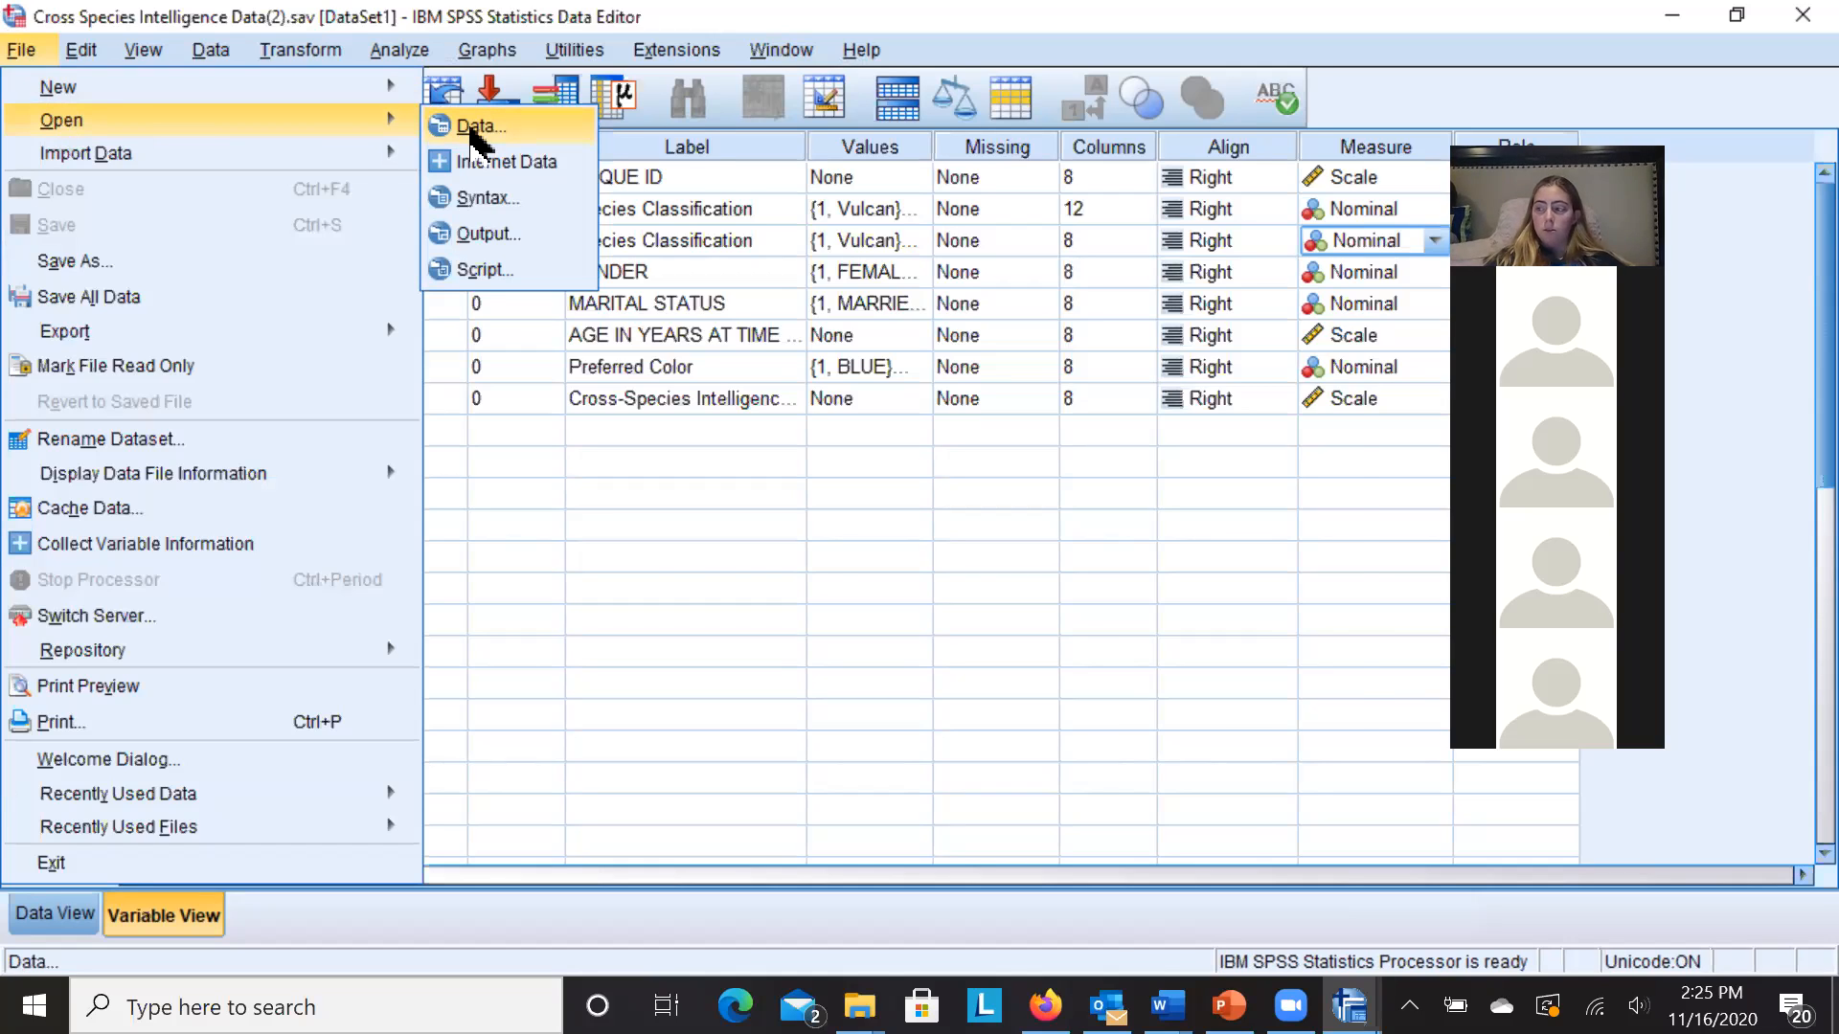
- Open the Open Data dialog, shift it left and browse the Look in locations, staying on Downloads
left_click(472, 130)
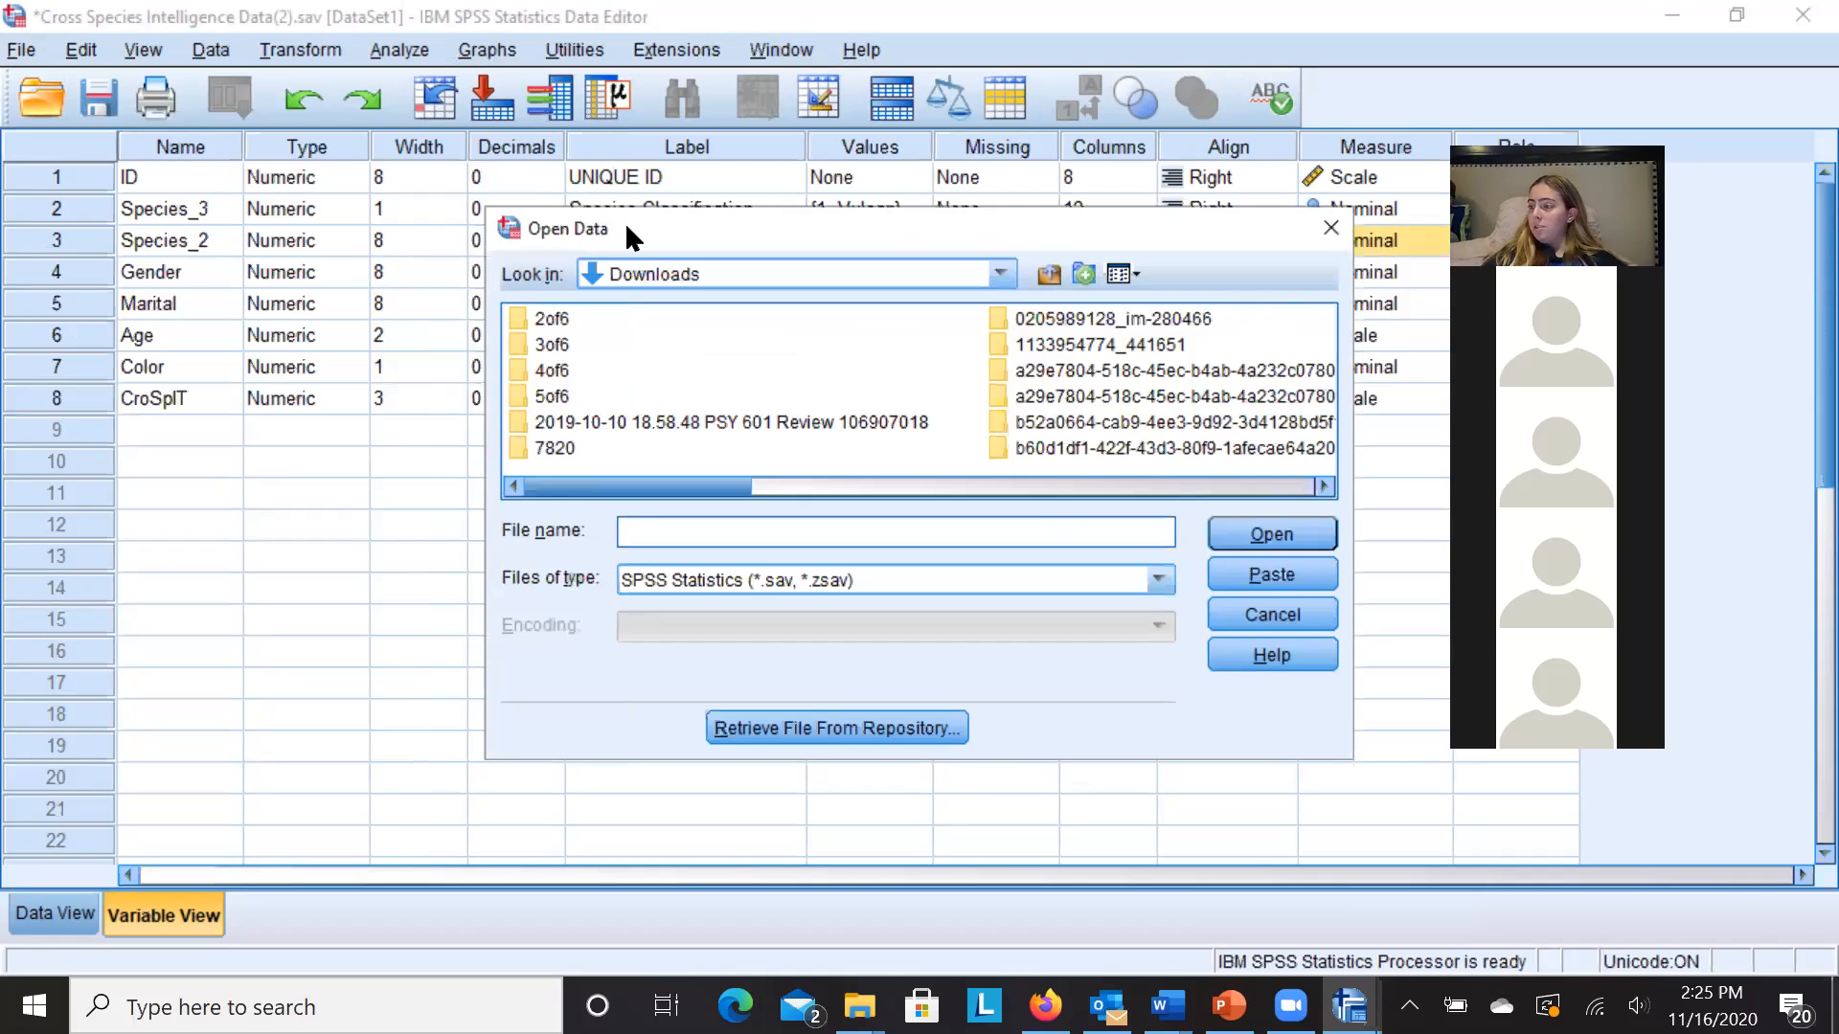
left_click_drag(611, 226, 280, 216)
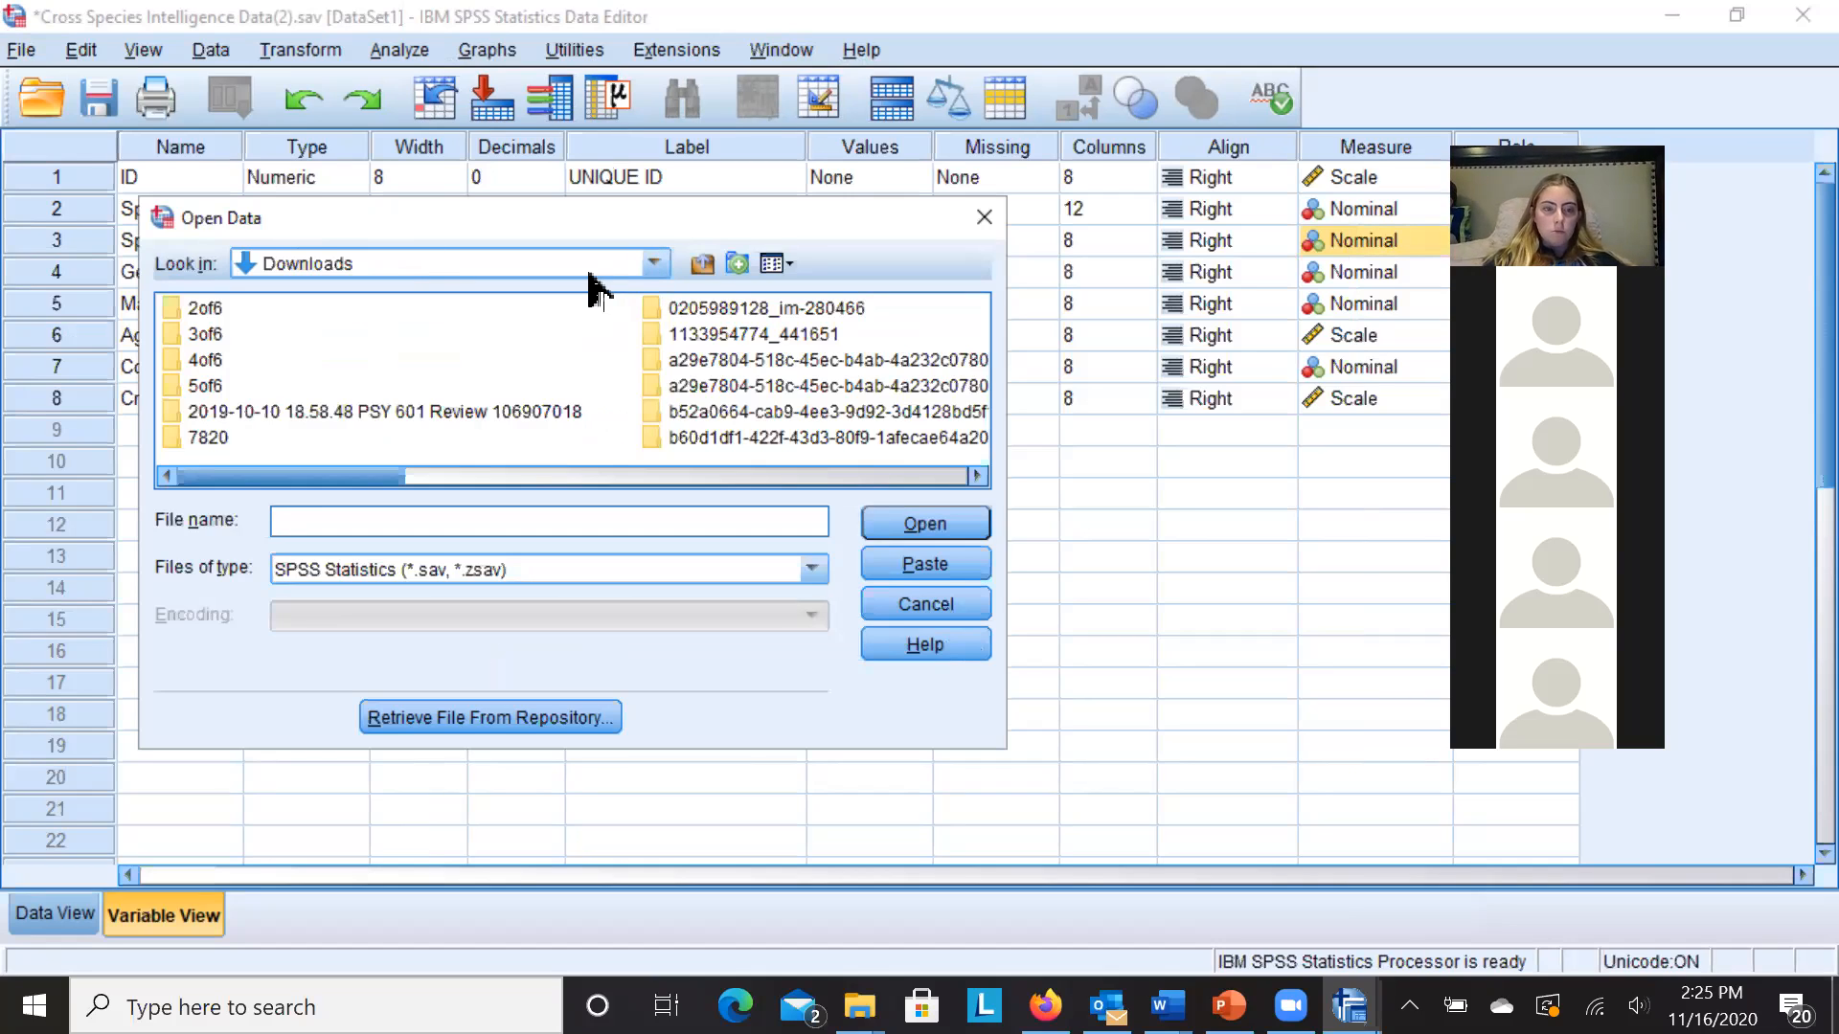
left_click(654, 264)
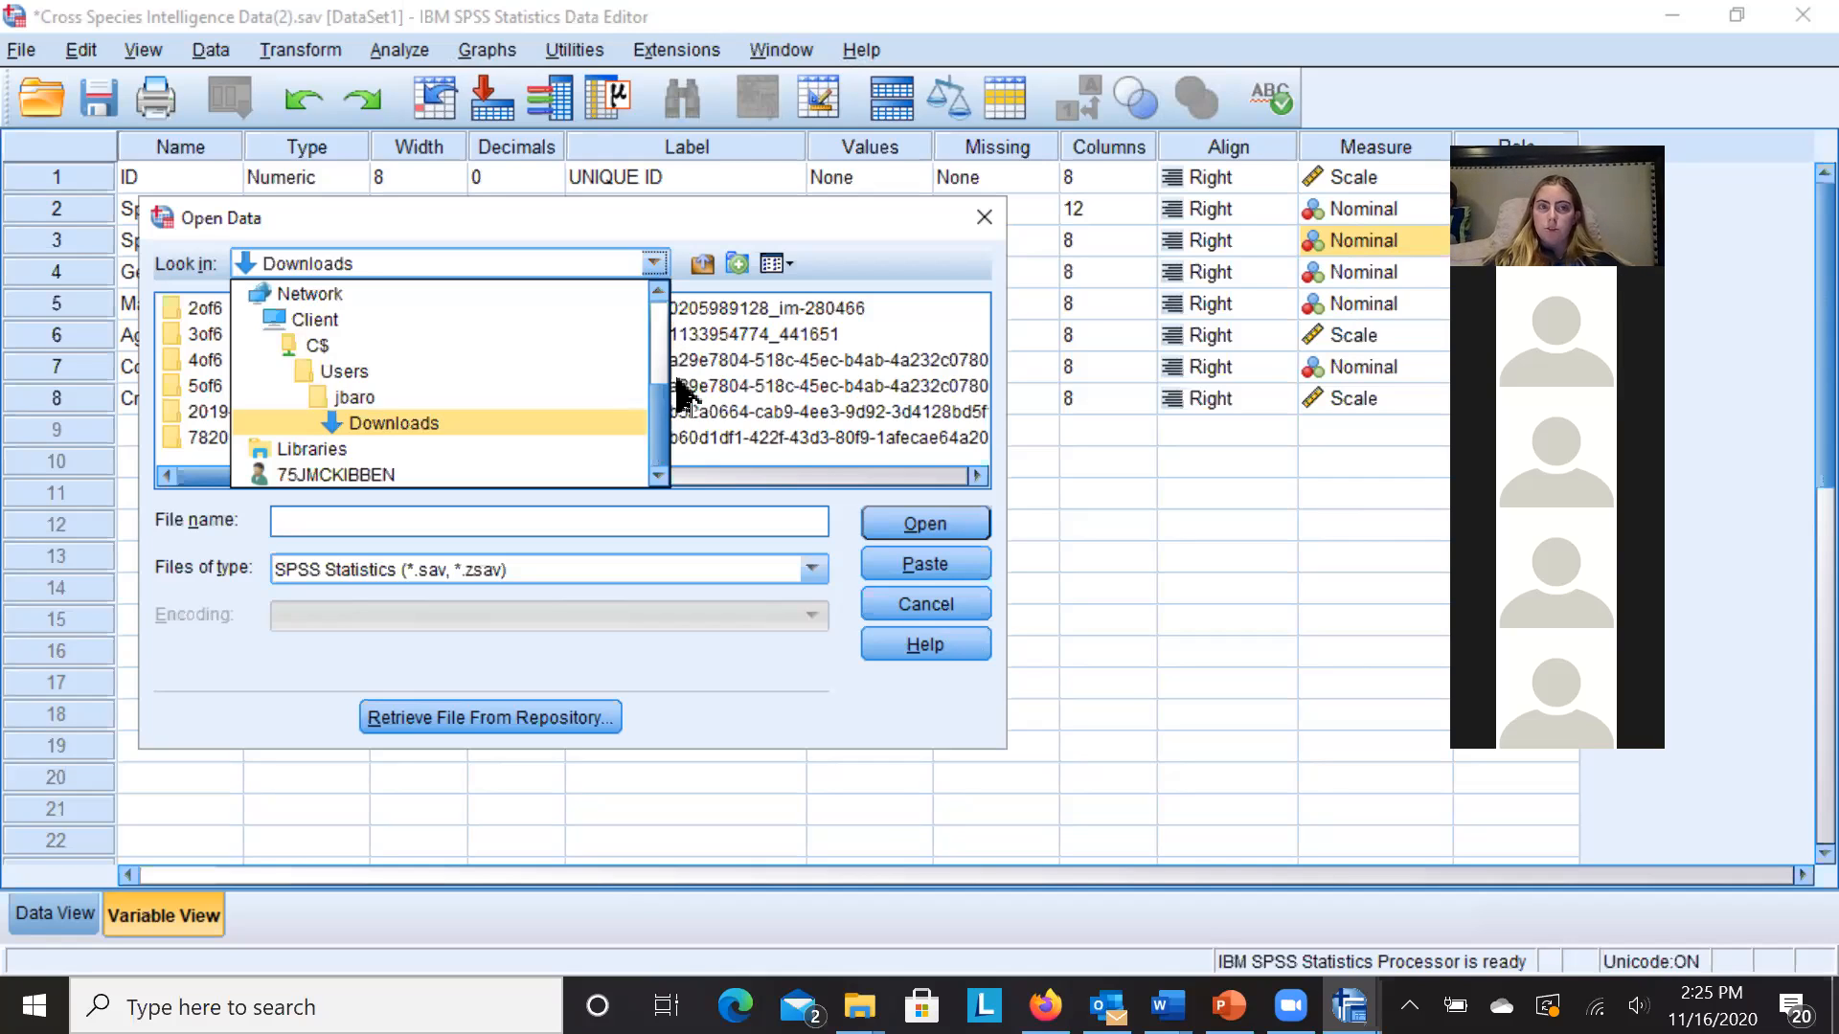
left_click_drag(661, 392, 652, 377)
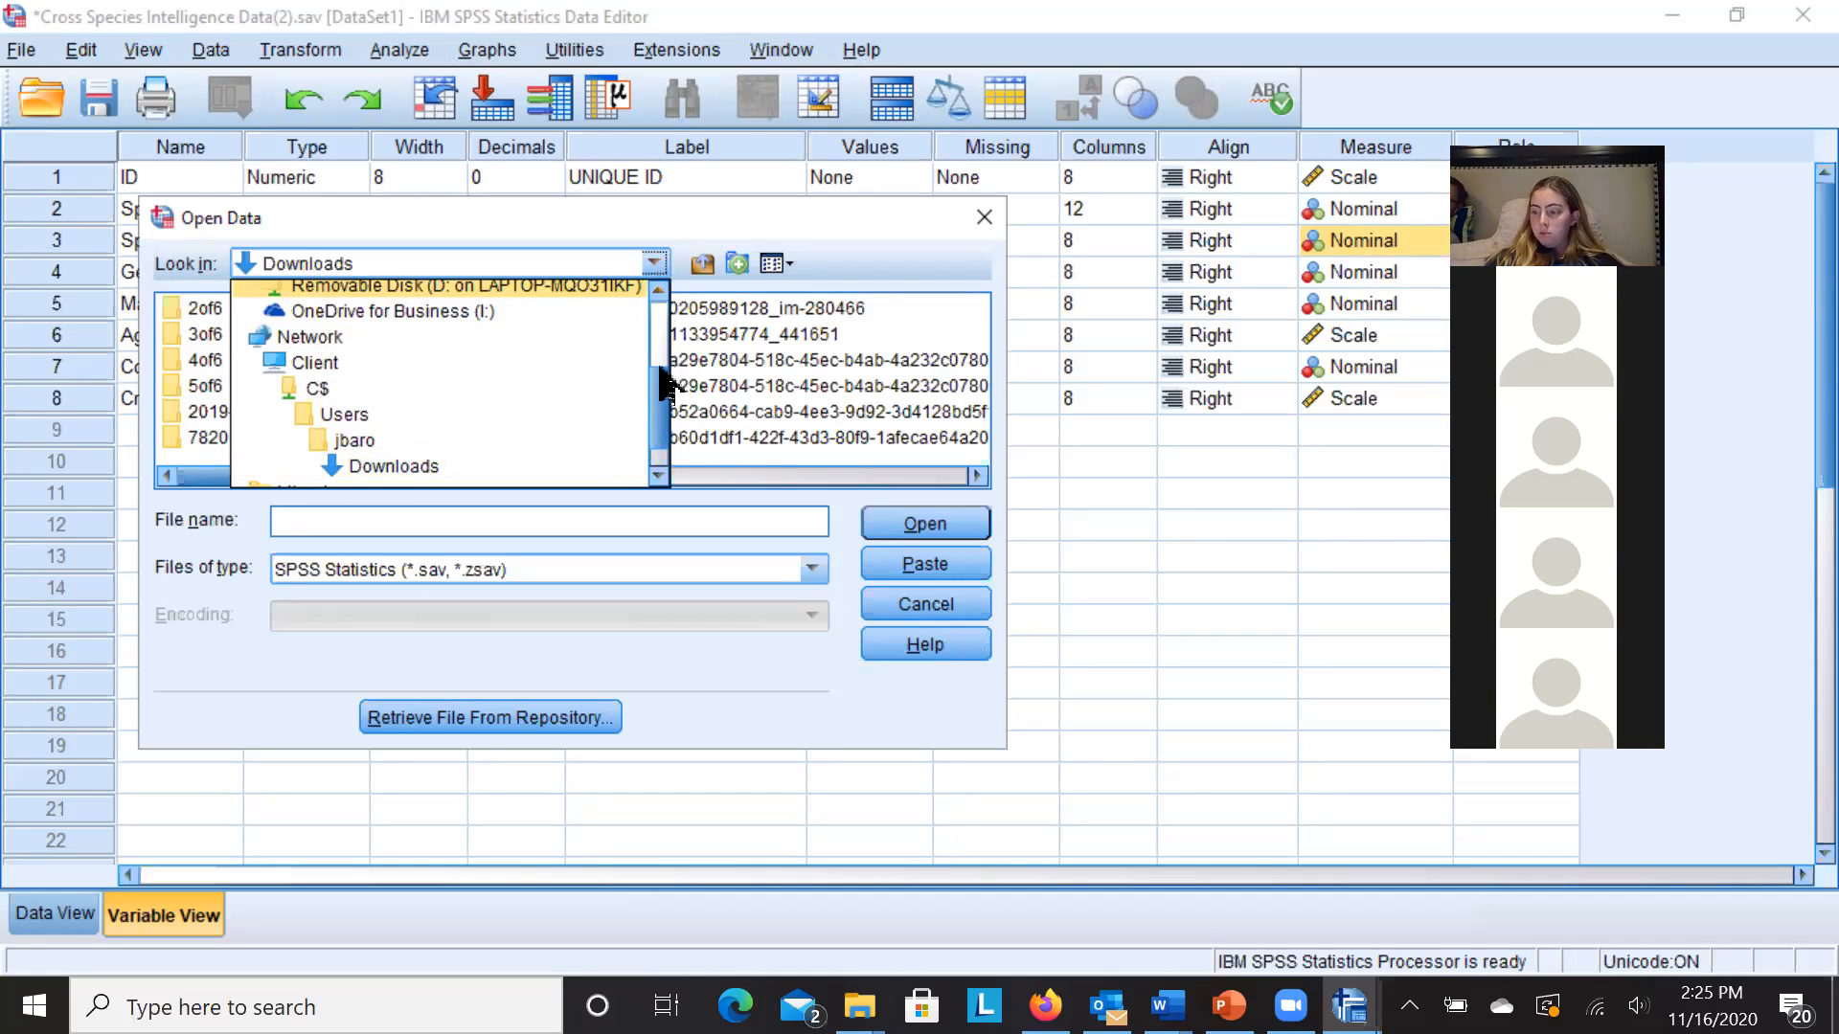
left_click_drag(661, 378, 653, 325)
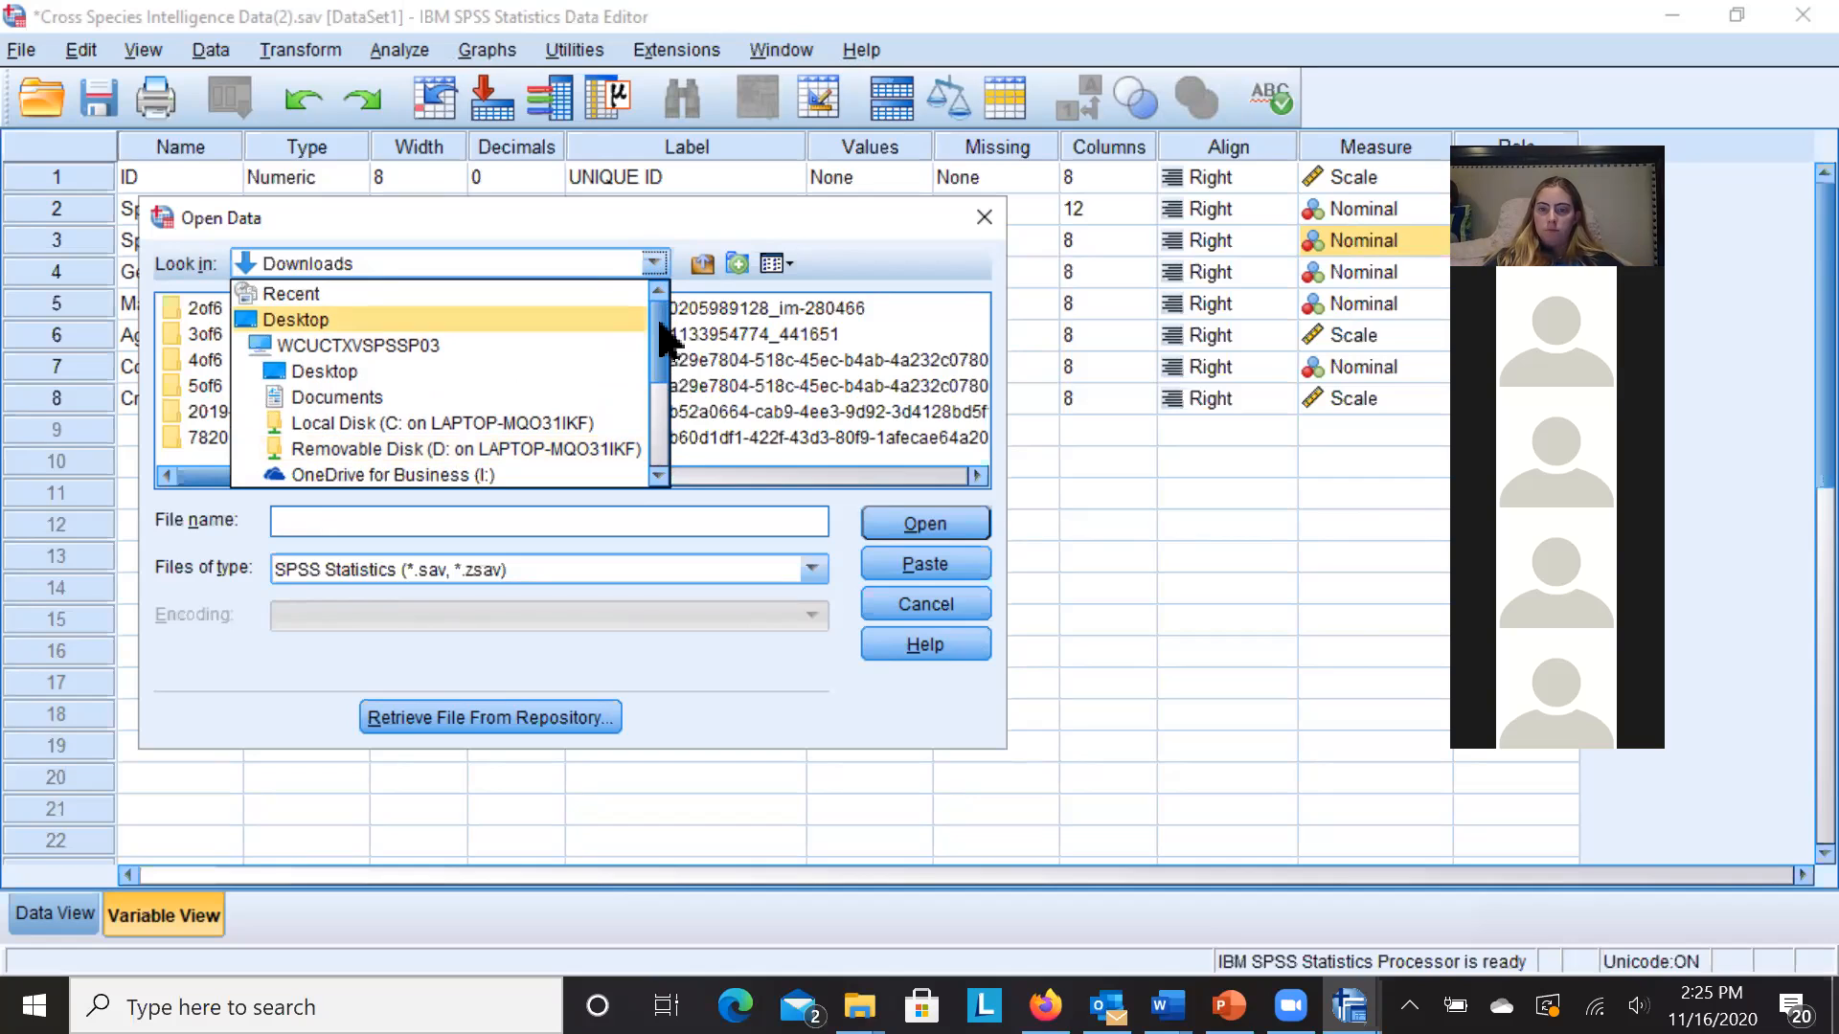
mouse_move(661, 335)
left_mouse_down()
mouse_move(670, 411)
mouse_move(672, 331)
left_mouse_up()
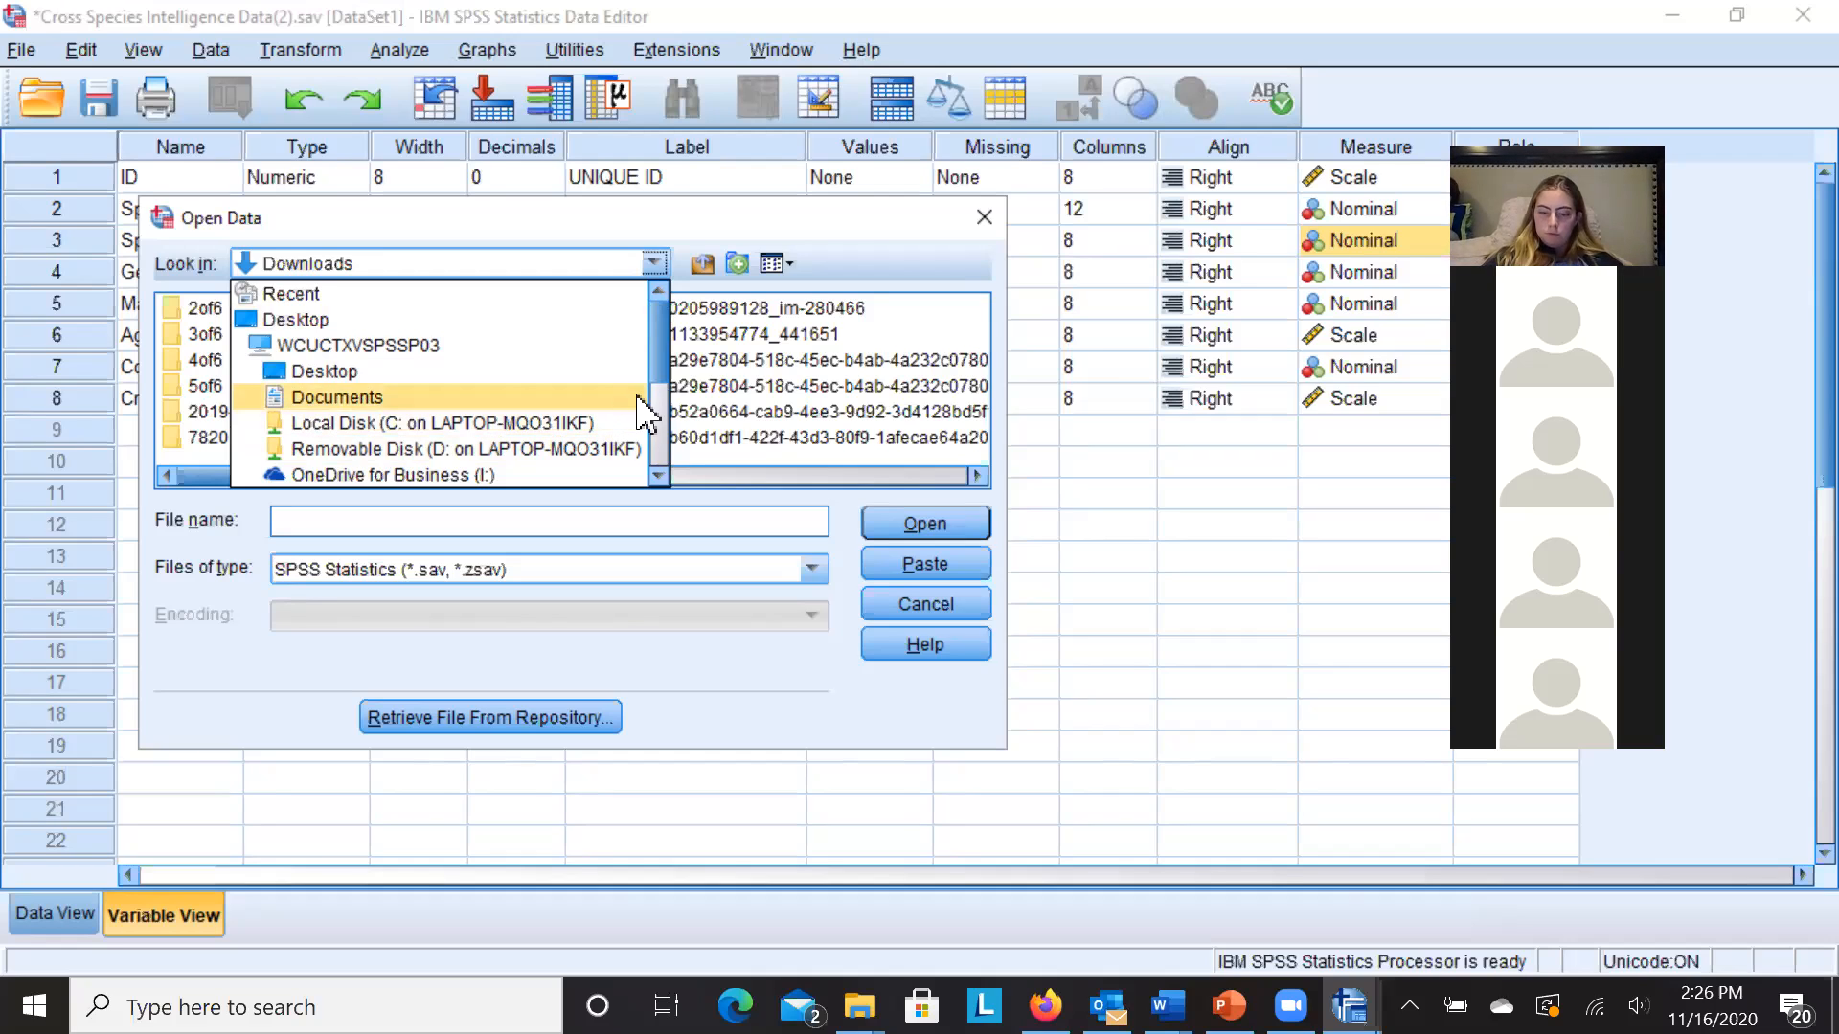
left_click_drag(661, 360, 659, 312)
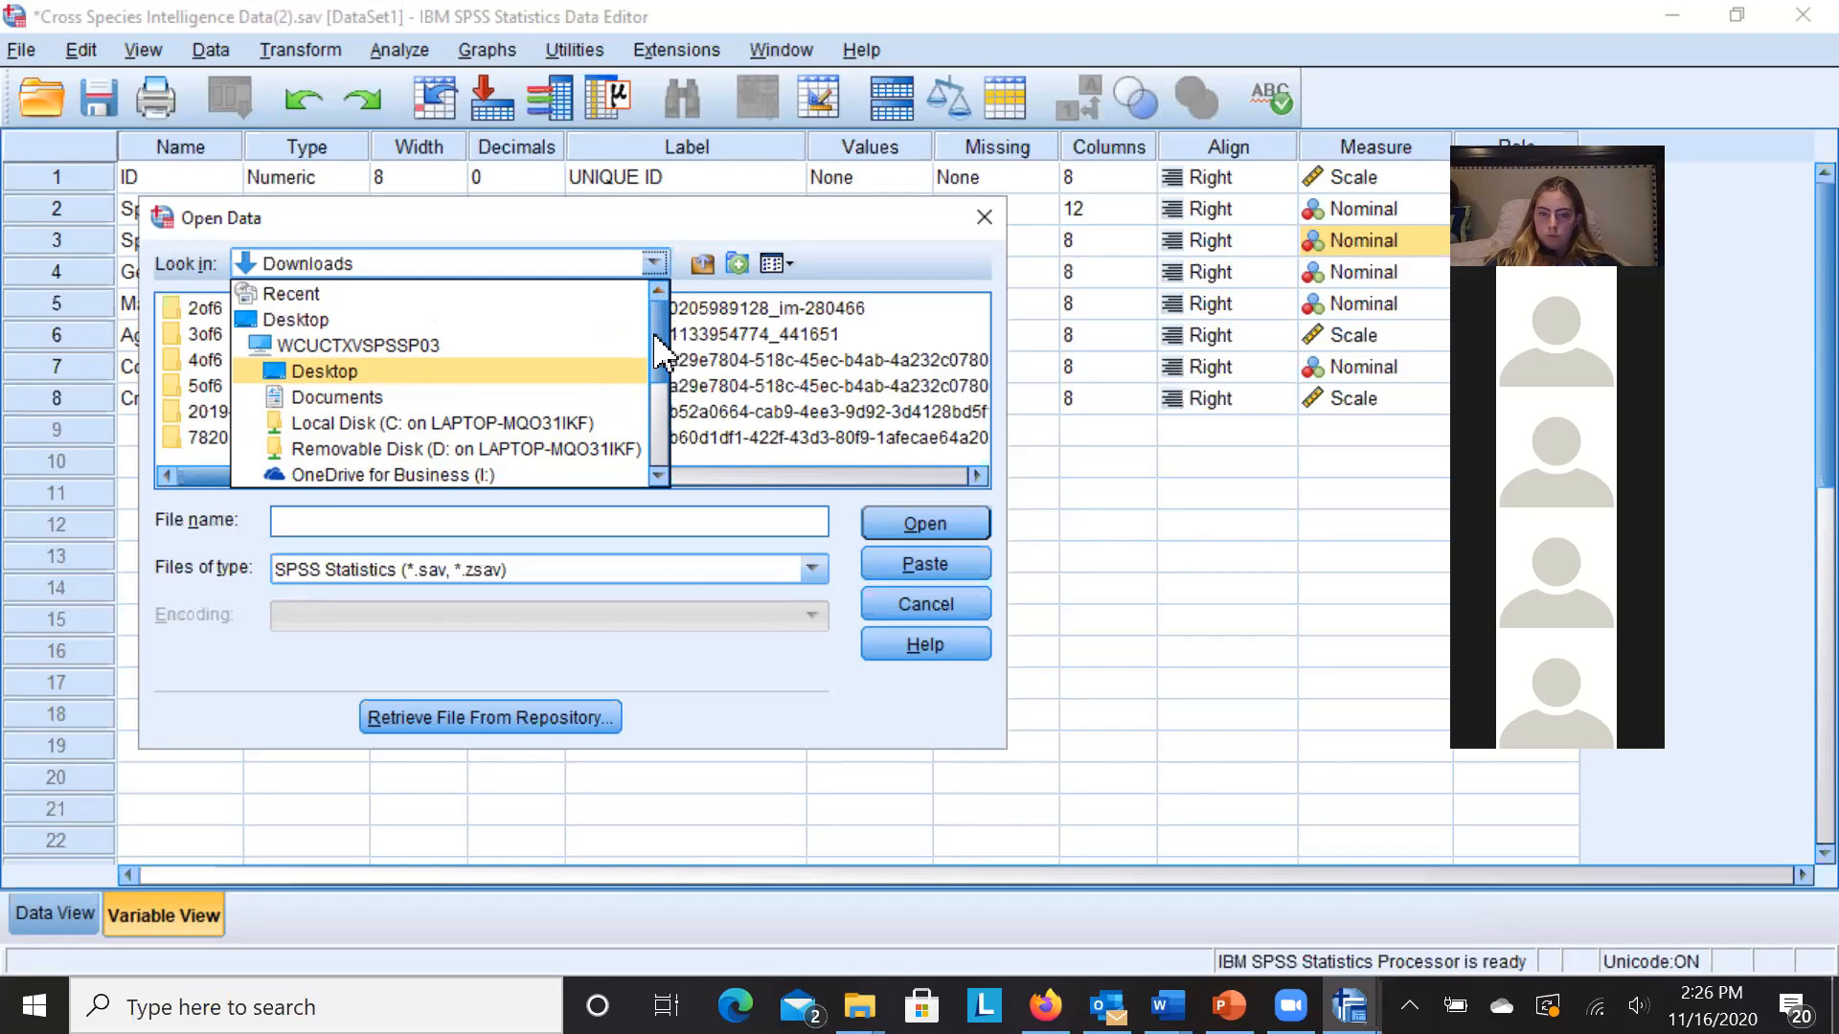
scroll(673, 403, "down", 2)
scroll(672, 412, "down", 2)
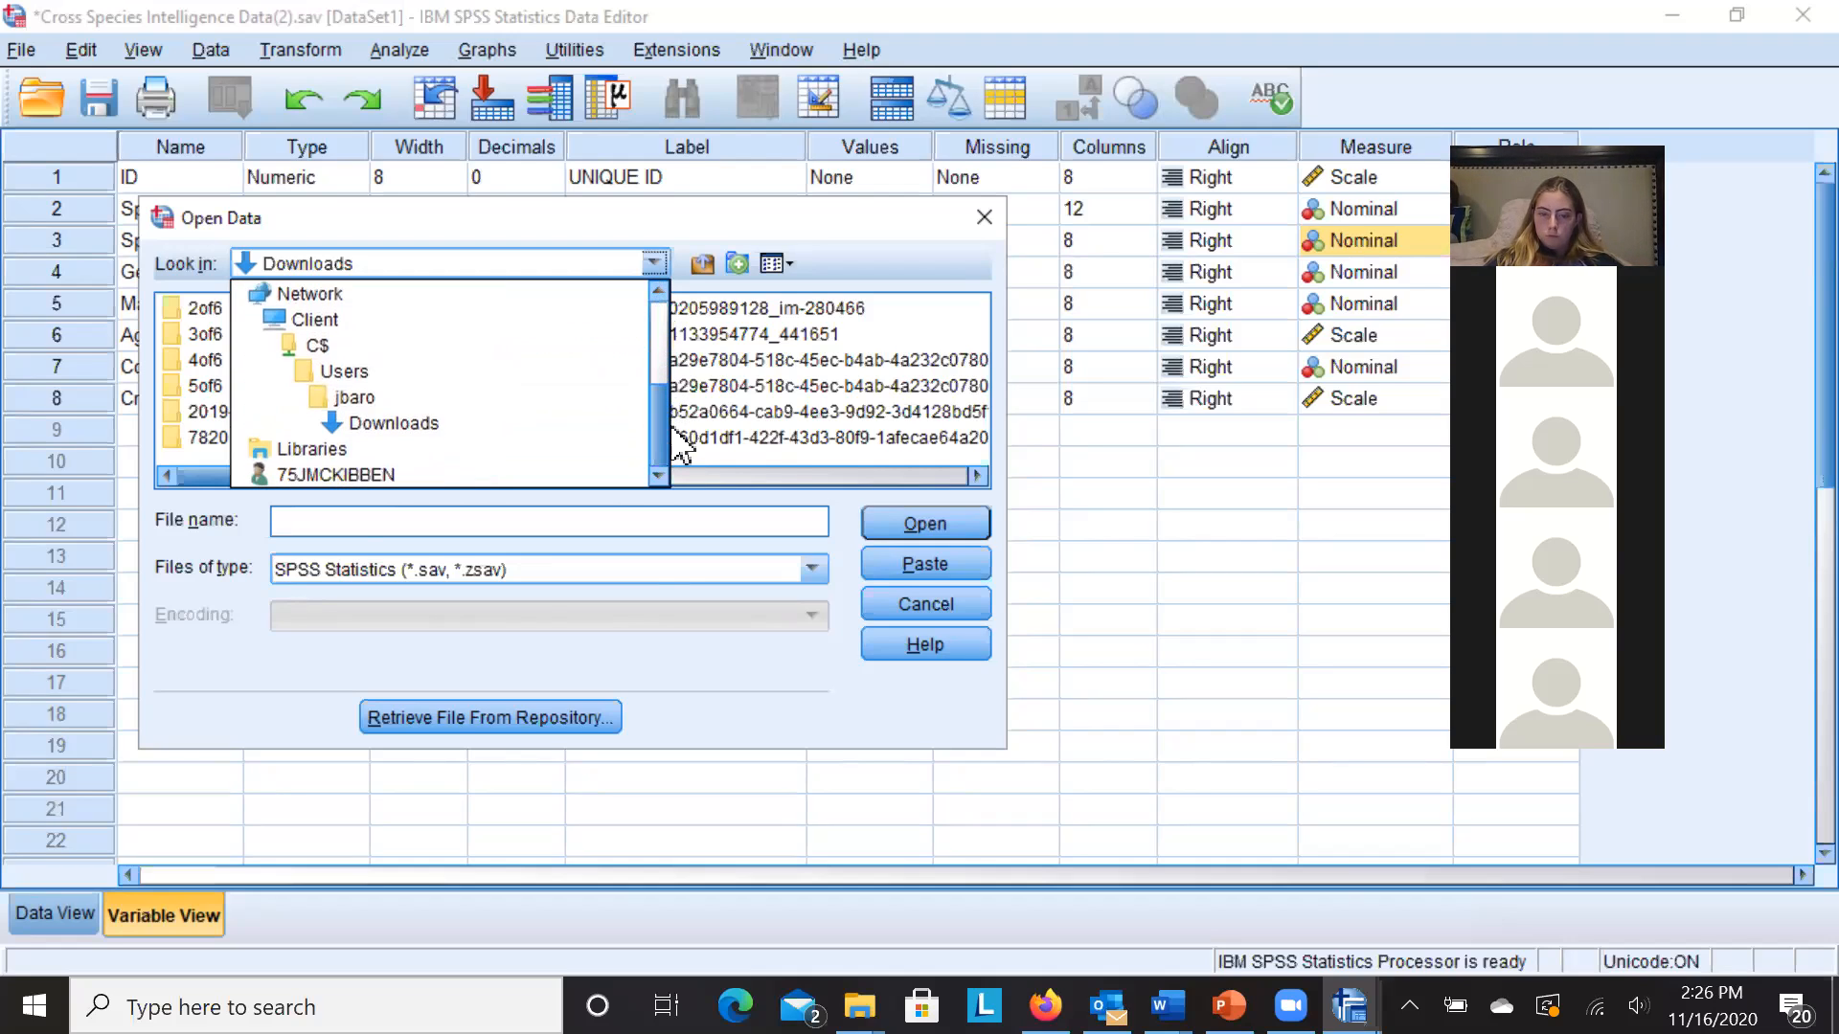
scroll(671, 364, "up", 3)
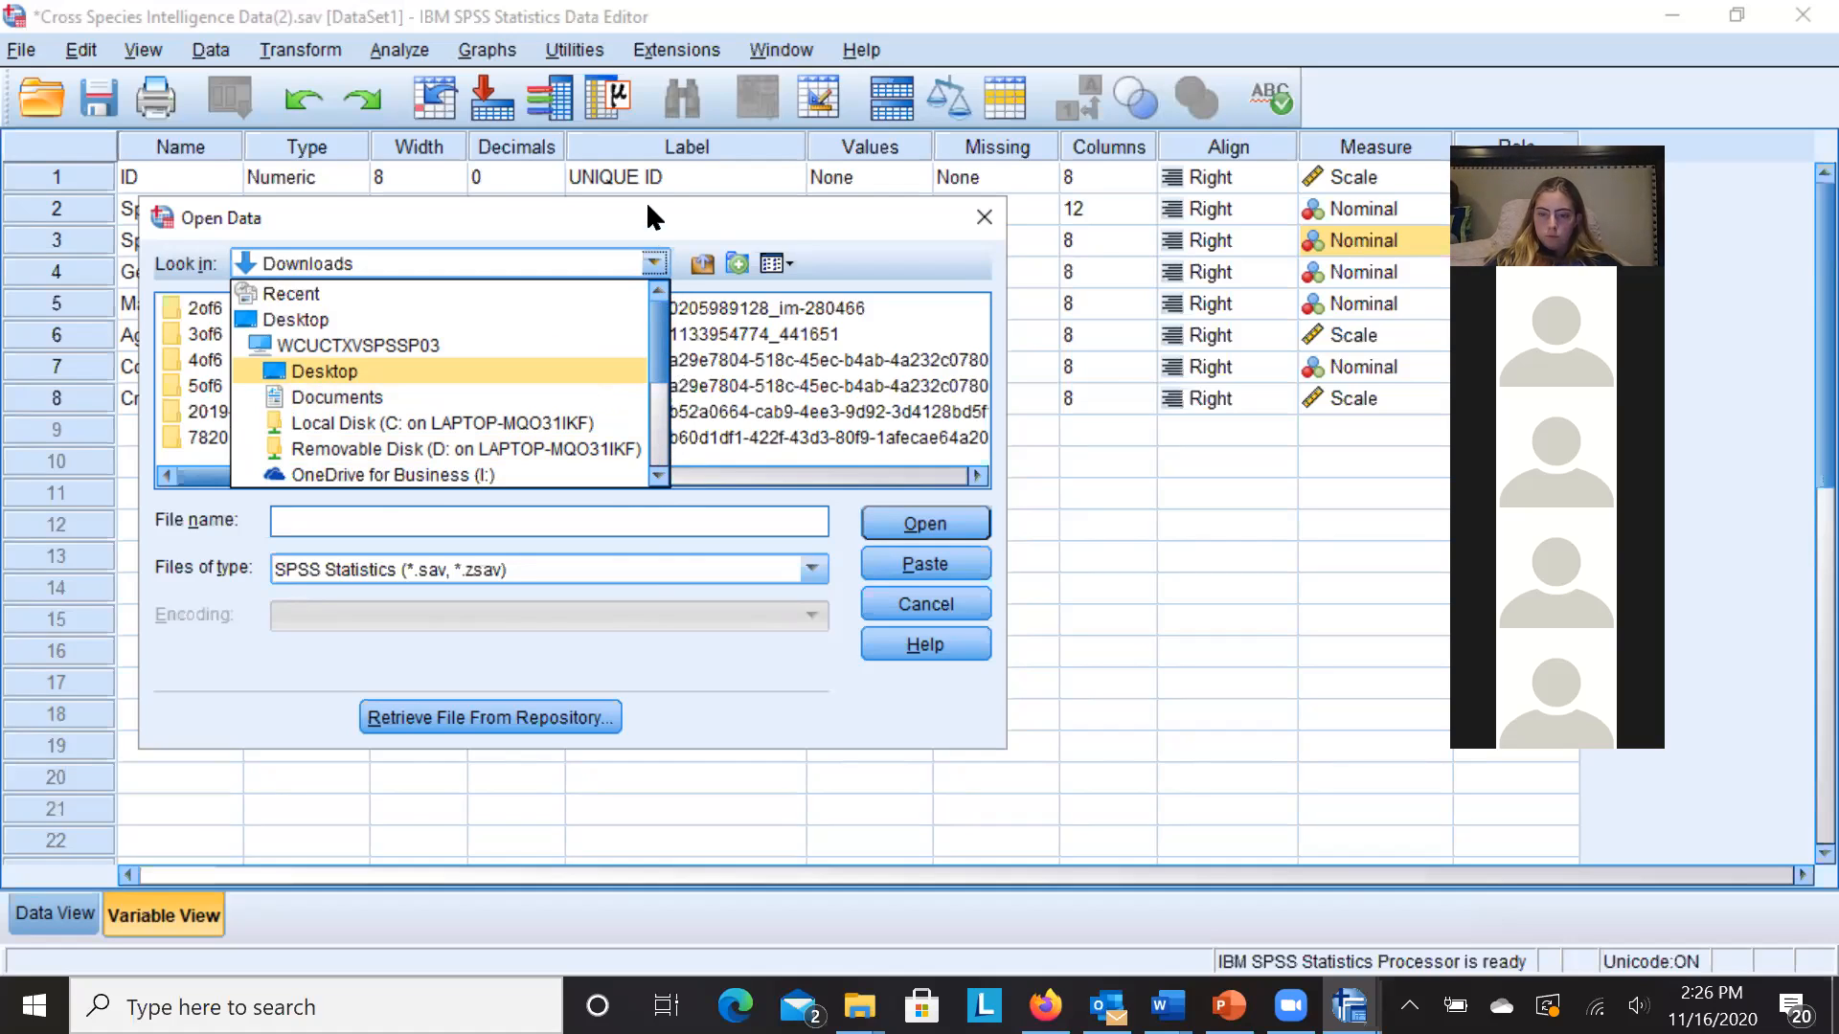
left_click_drag(630, 222, 565, 226)
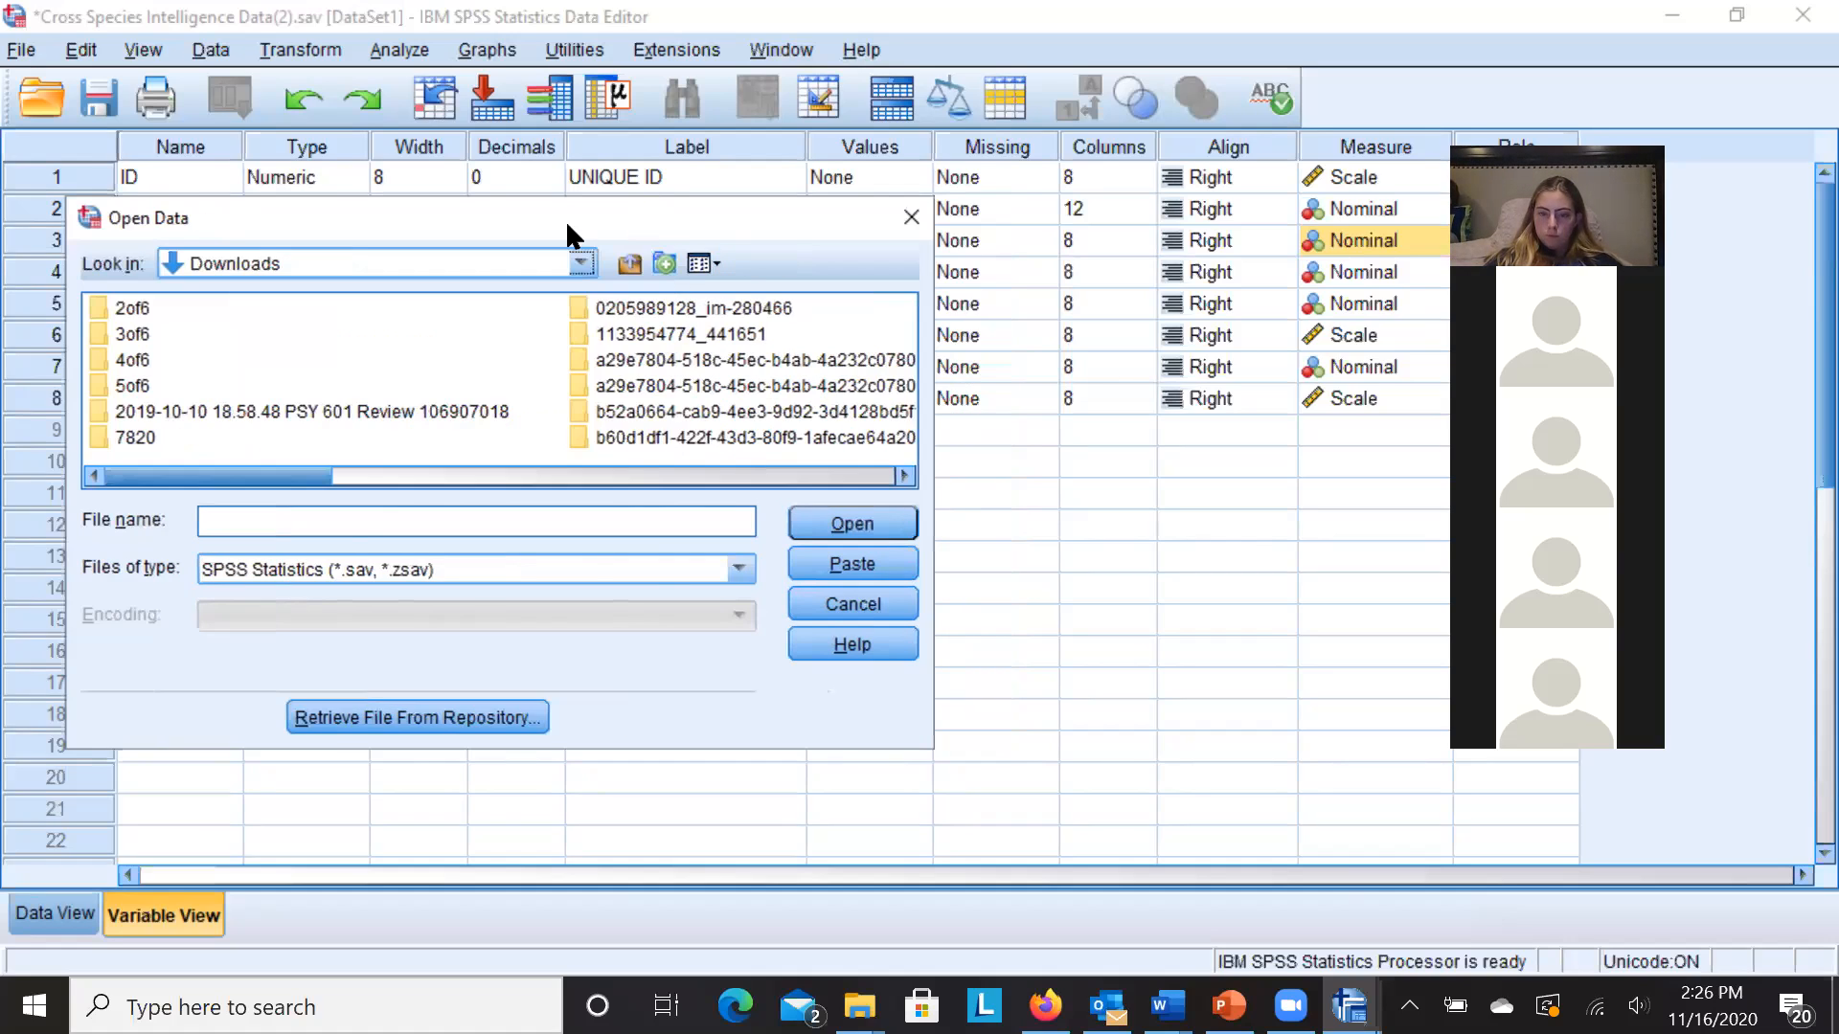
- Browse the Look in locations again, then cancel the Open Data dialog without opening a file
left_click(582, 265)
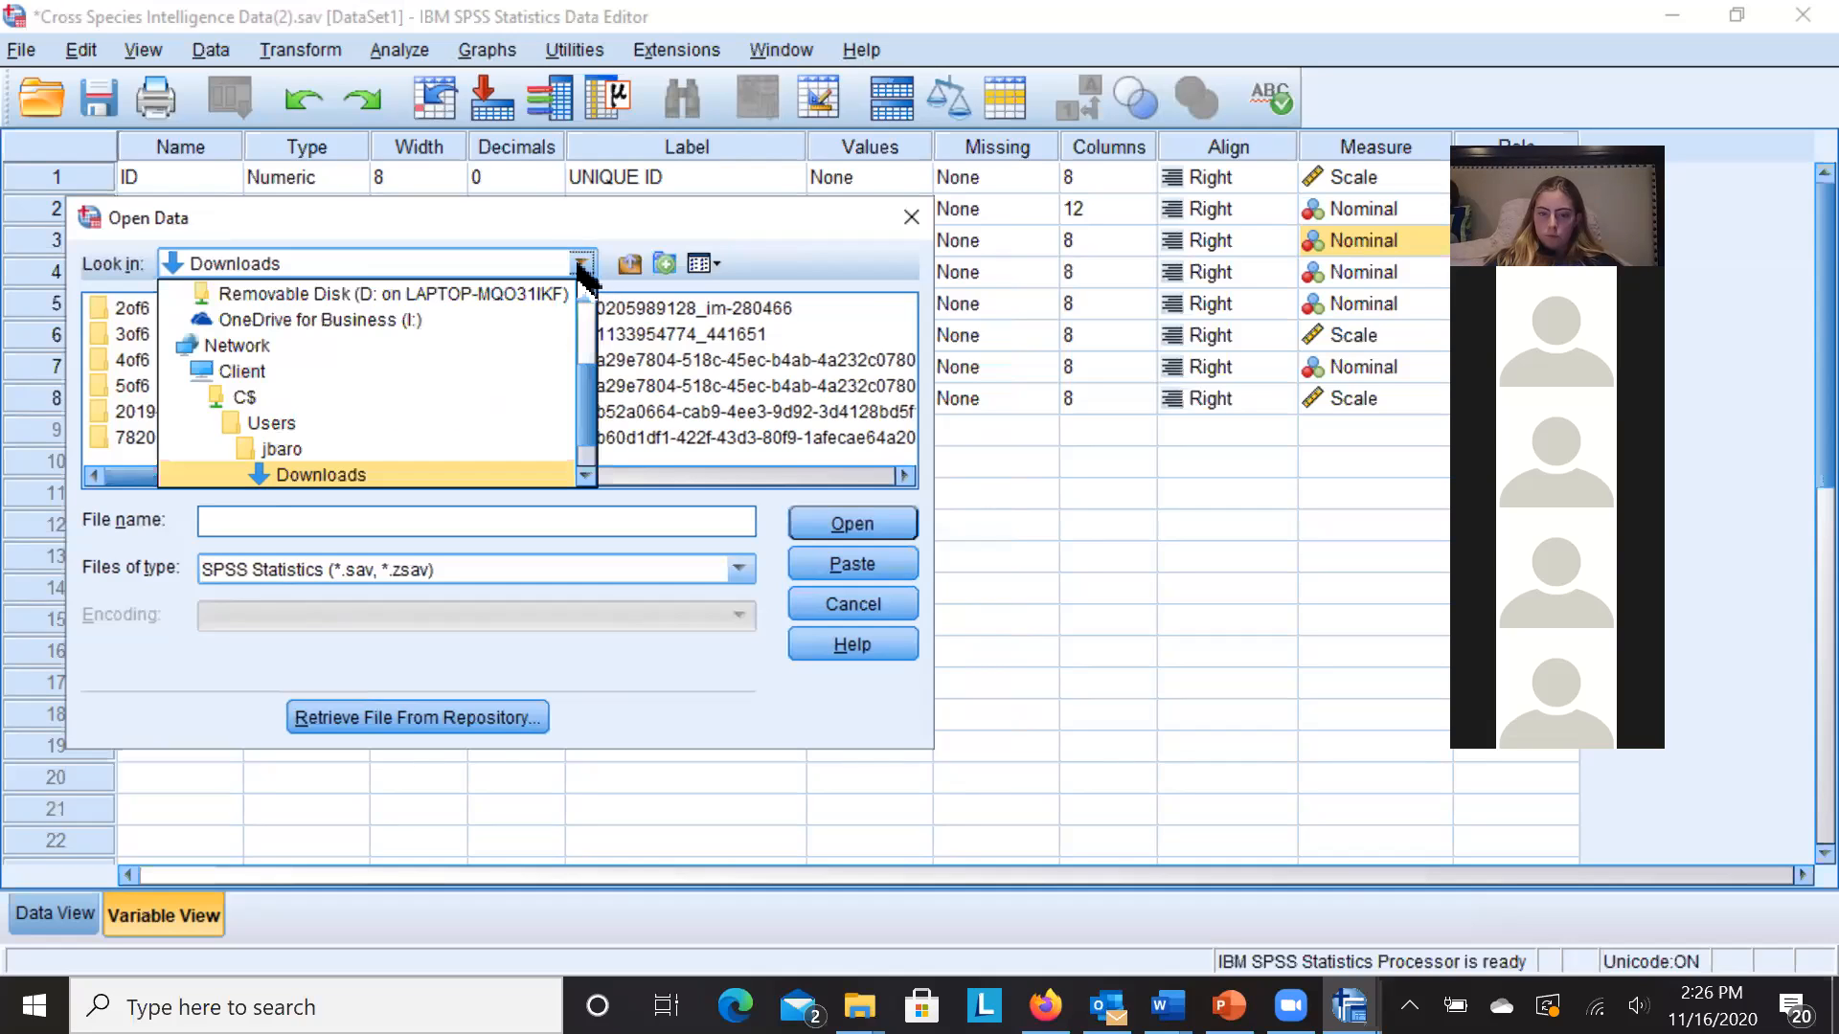
left_click_drag(583, 381, 563, 240)
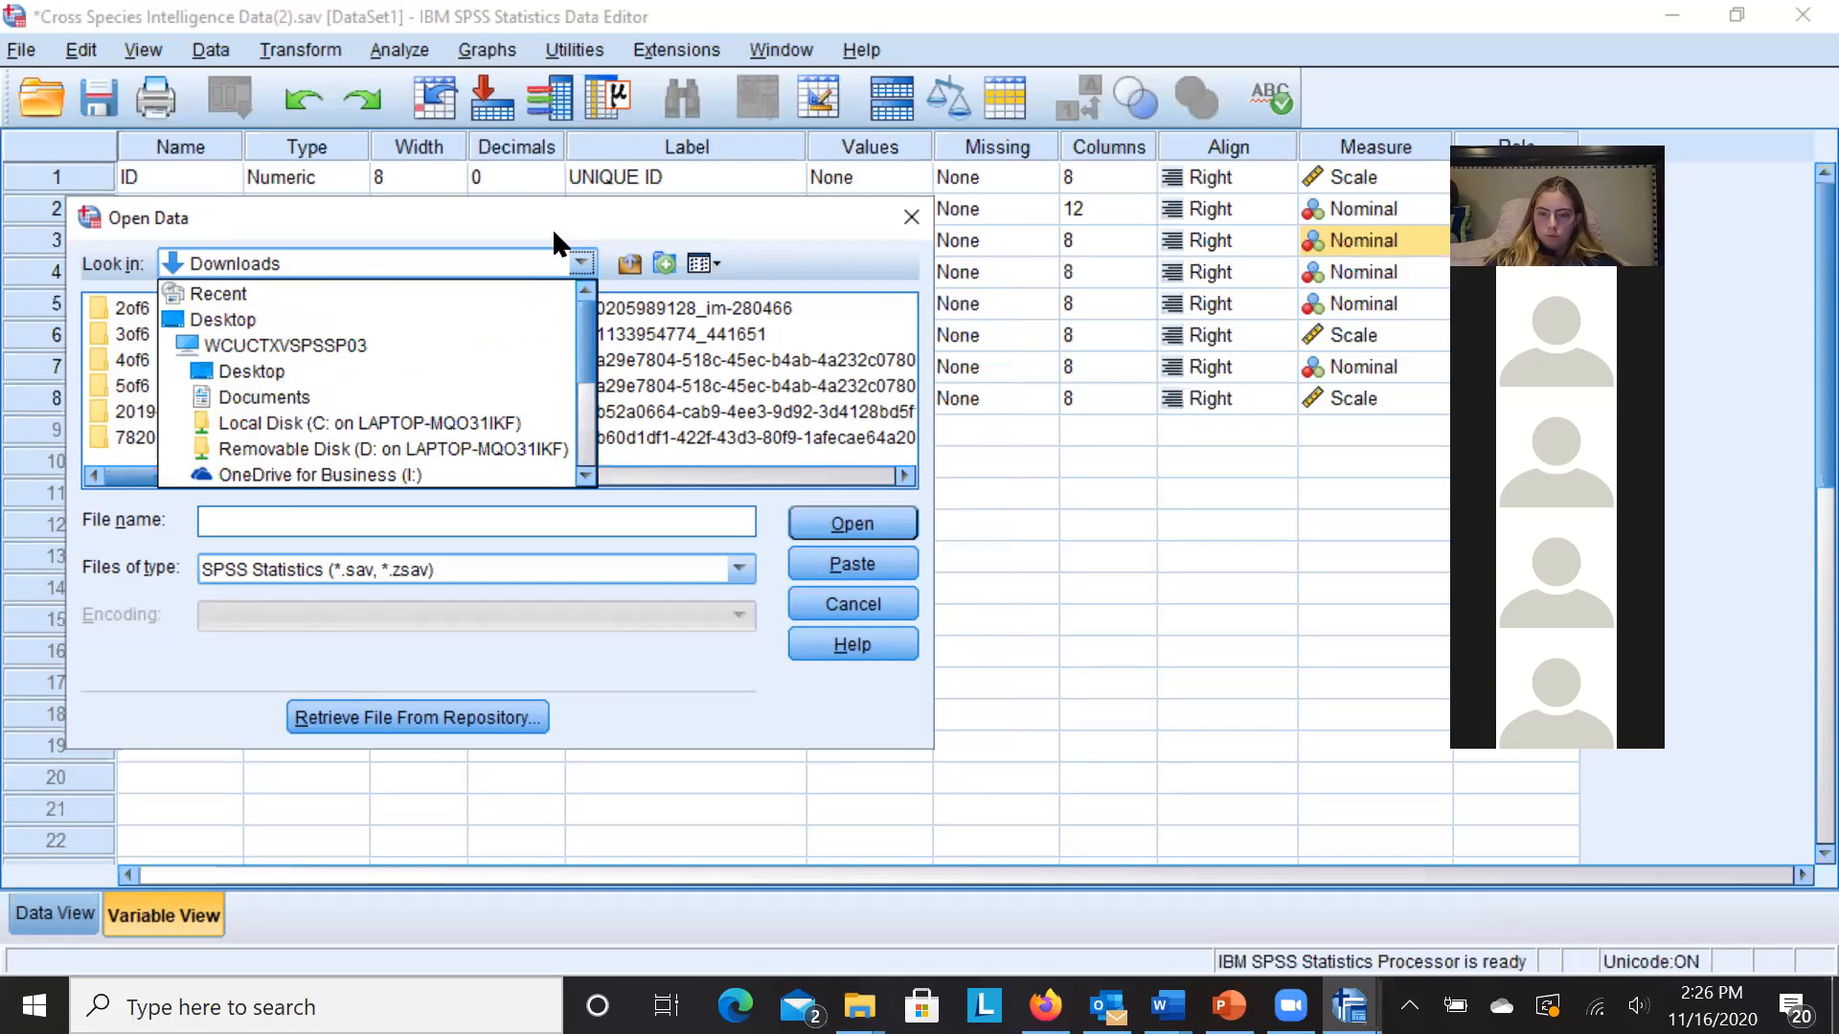
mouse_move(578, 345)
left_mouse_down()
mouse_move(603, 502)
mouse_move(589, 336)
left_mouse_up()
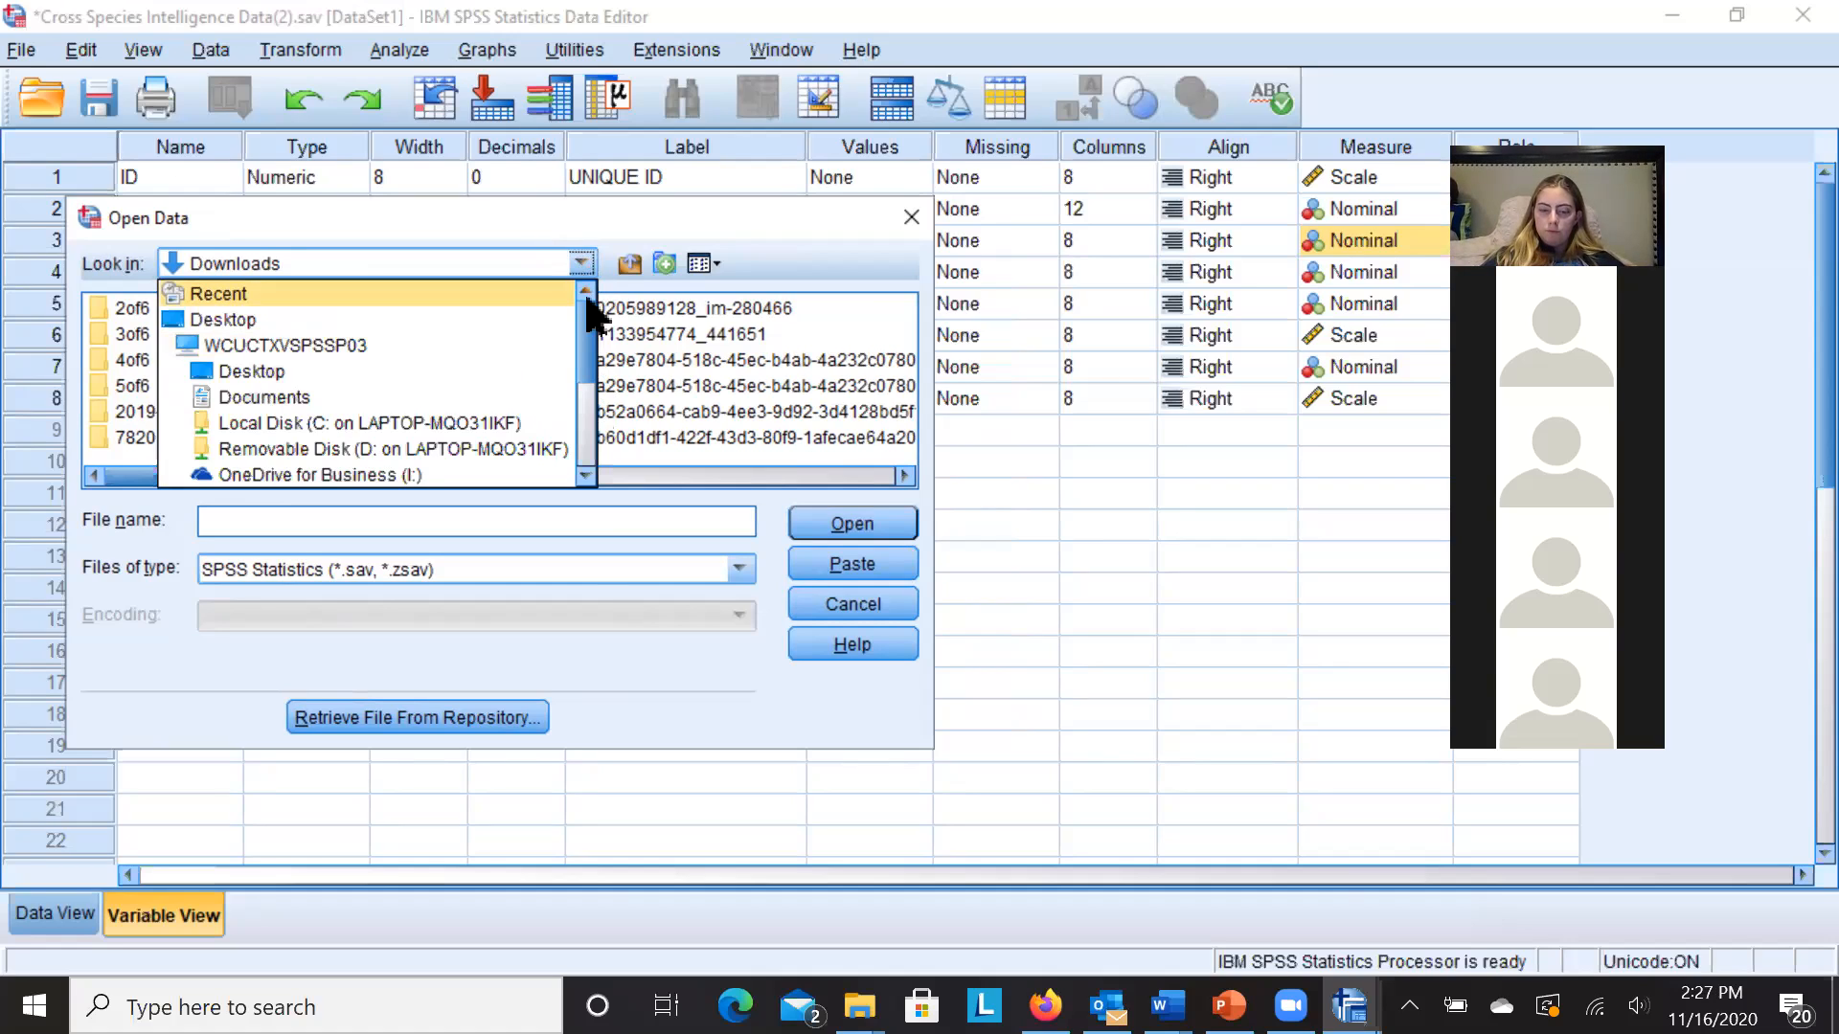
mouse_move(588, 354)
left_mouse_down()
mouse_move(603, 444)
mouse_move(636, 485)
mouse_move(603, 331)
left_mouse_up()
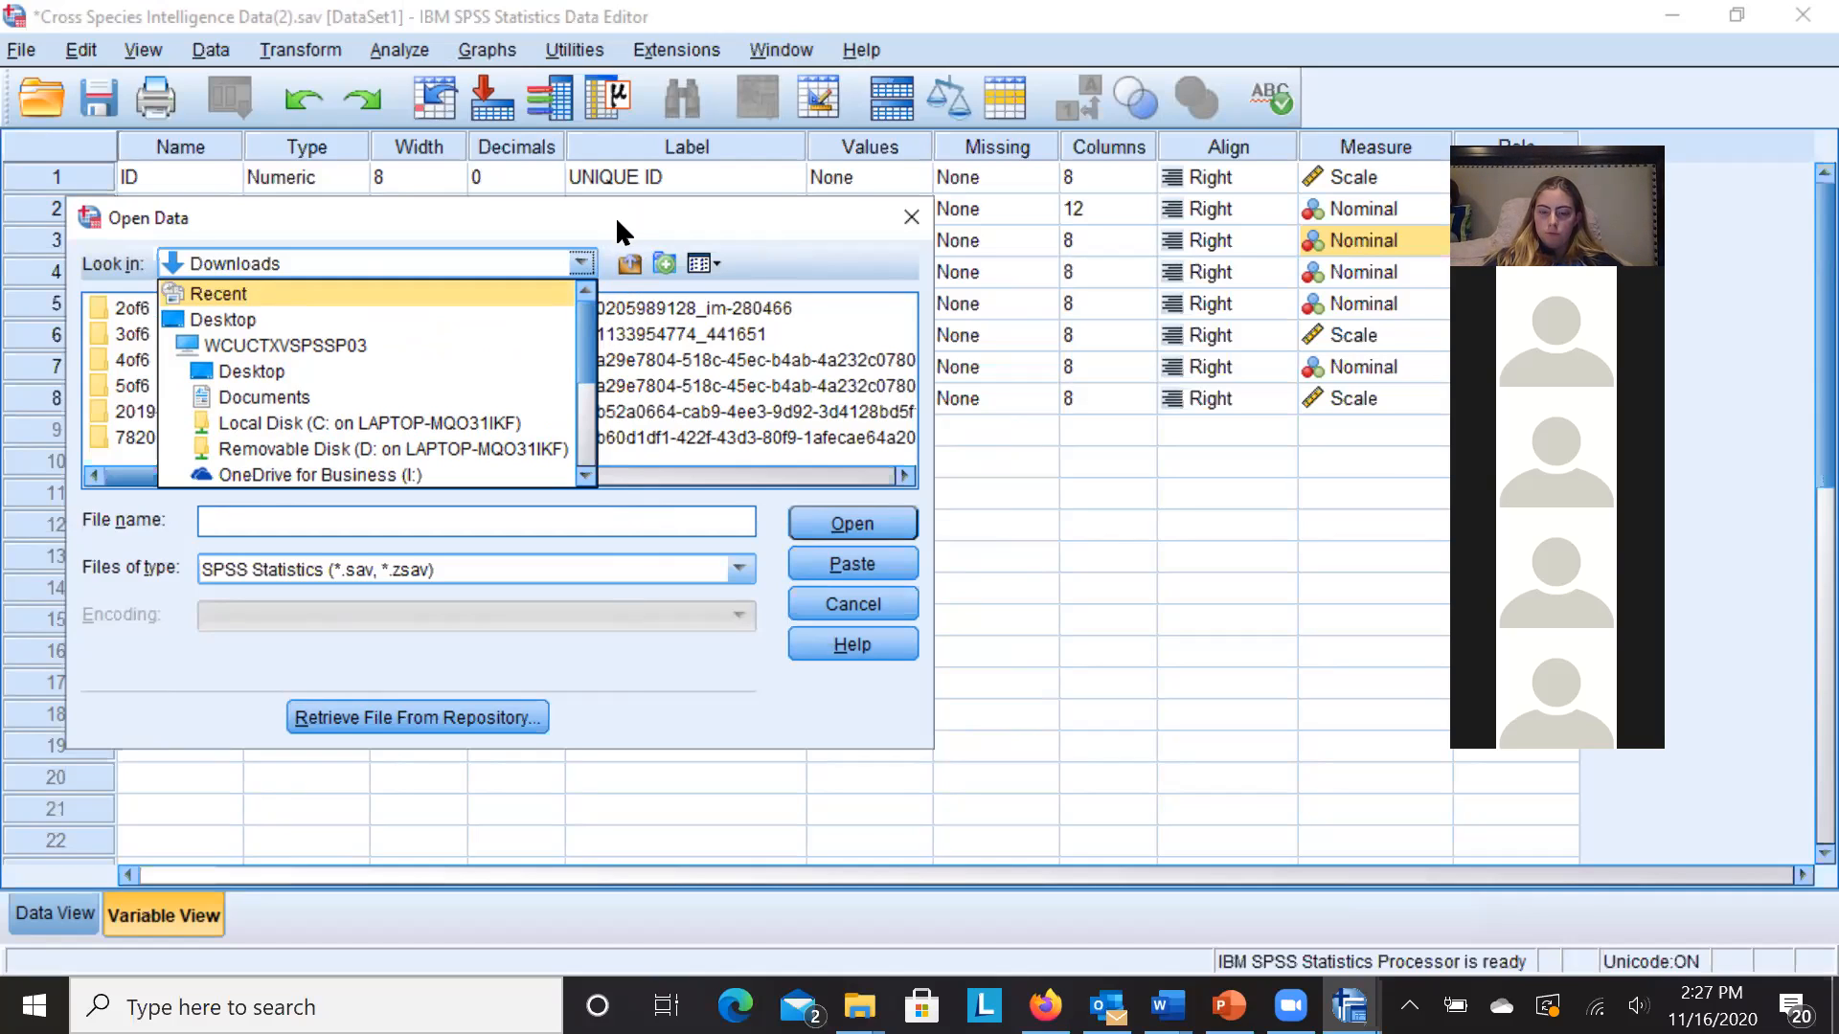
left_click_drag(596, 226, 453, 267)
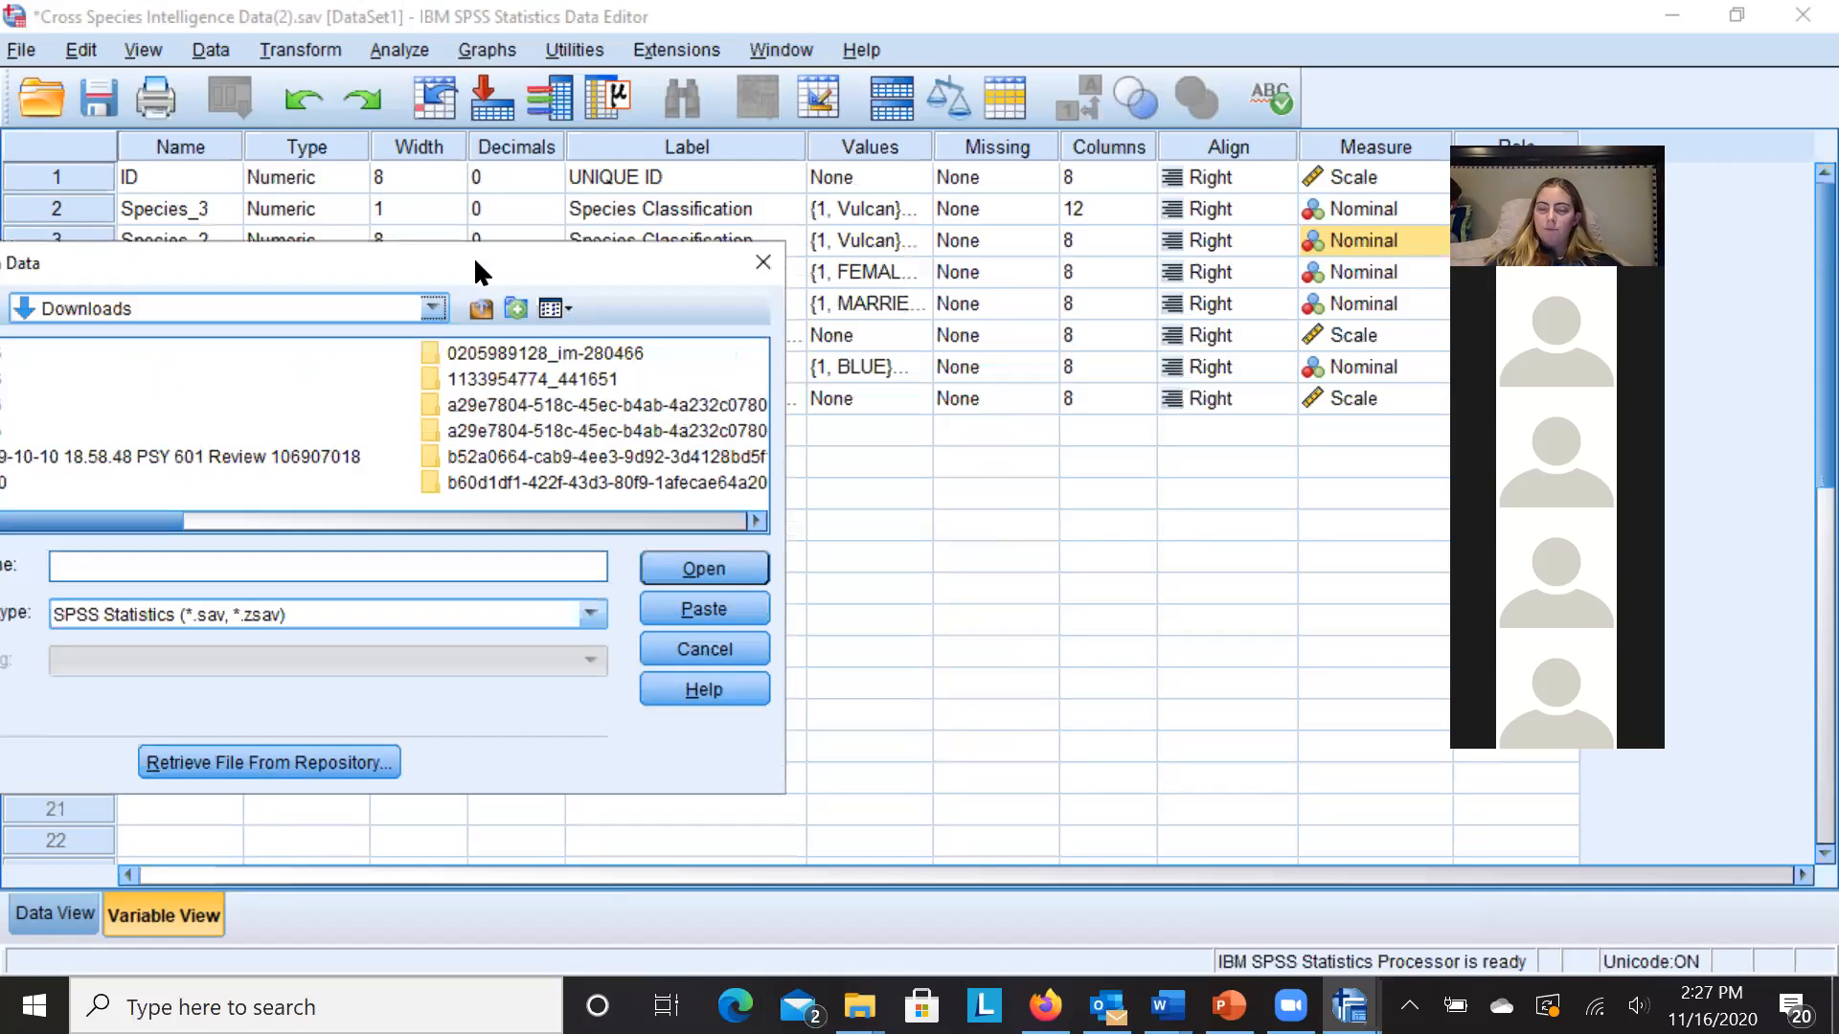
left_click(723, 650)
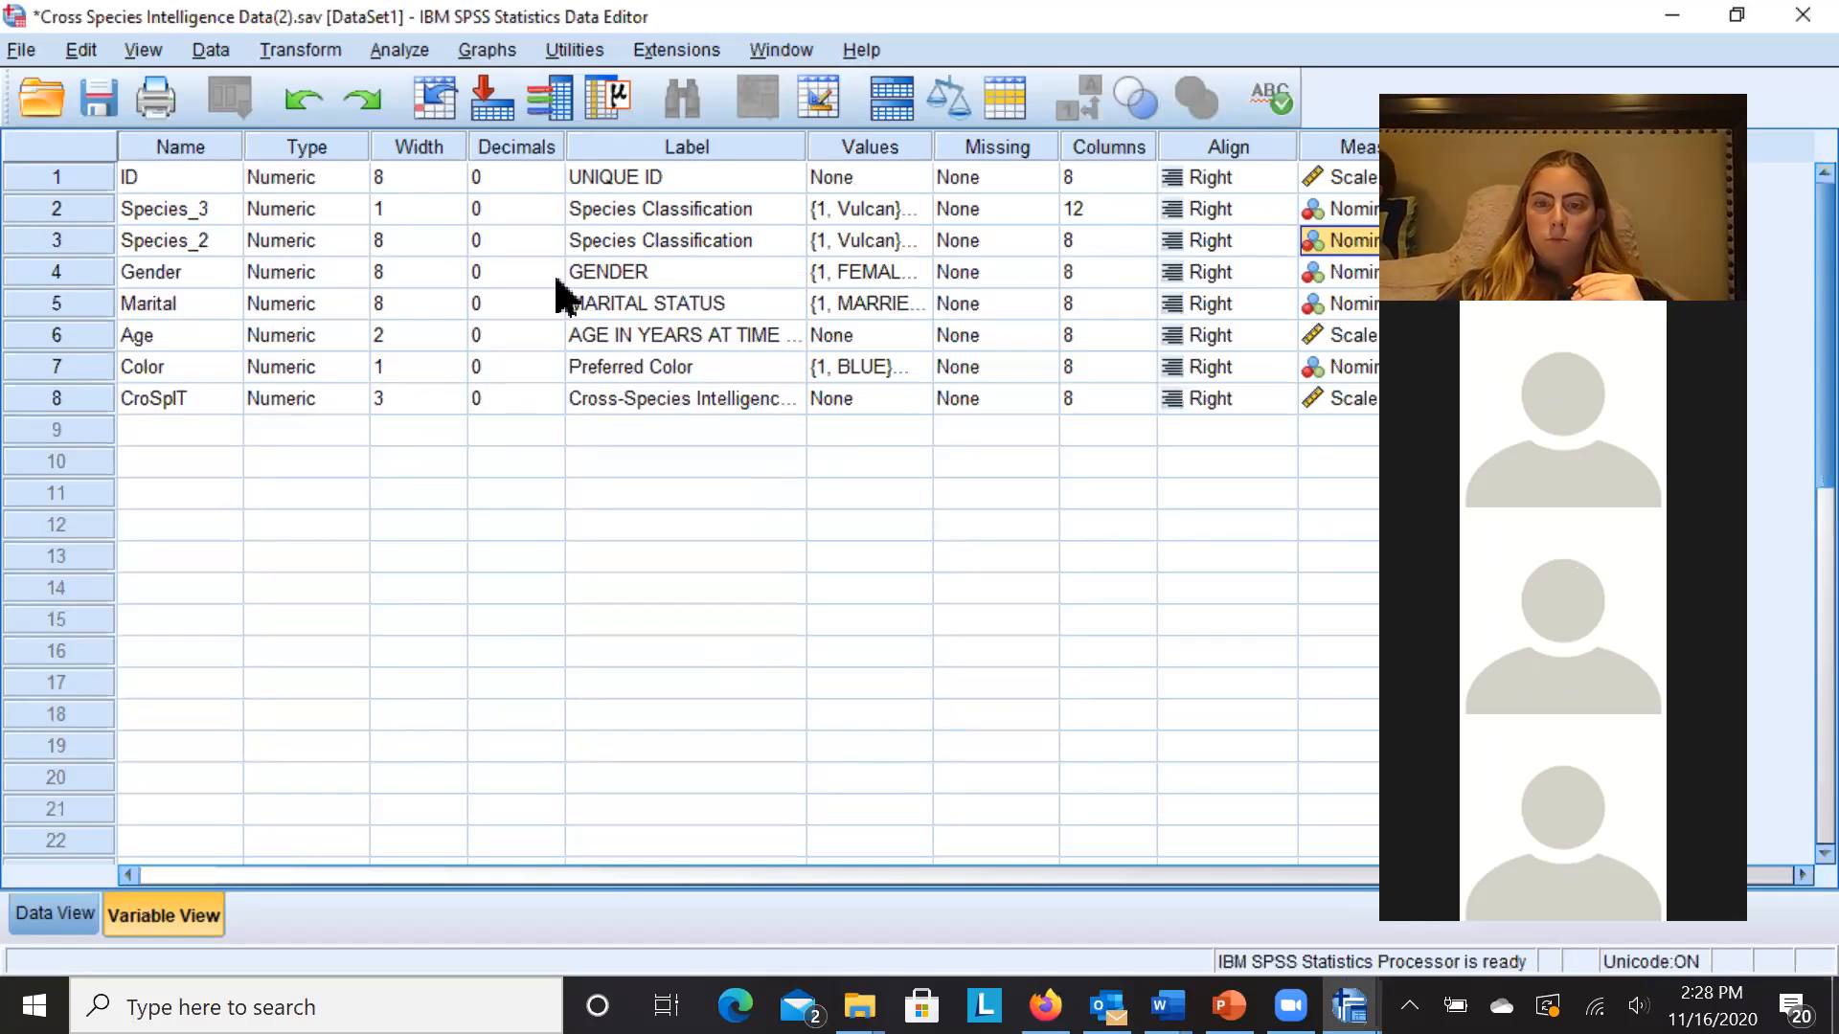
left_click(190, 176)
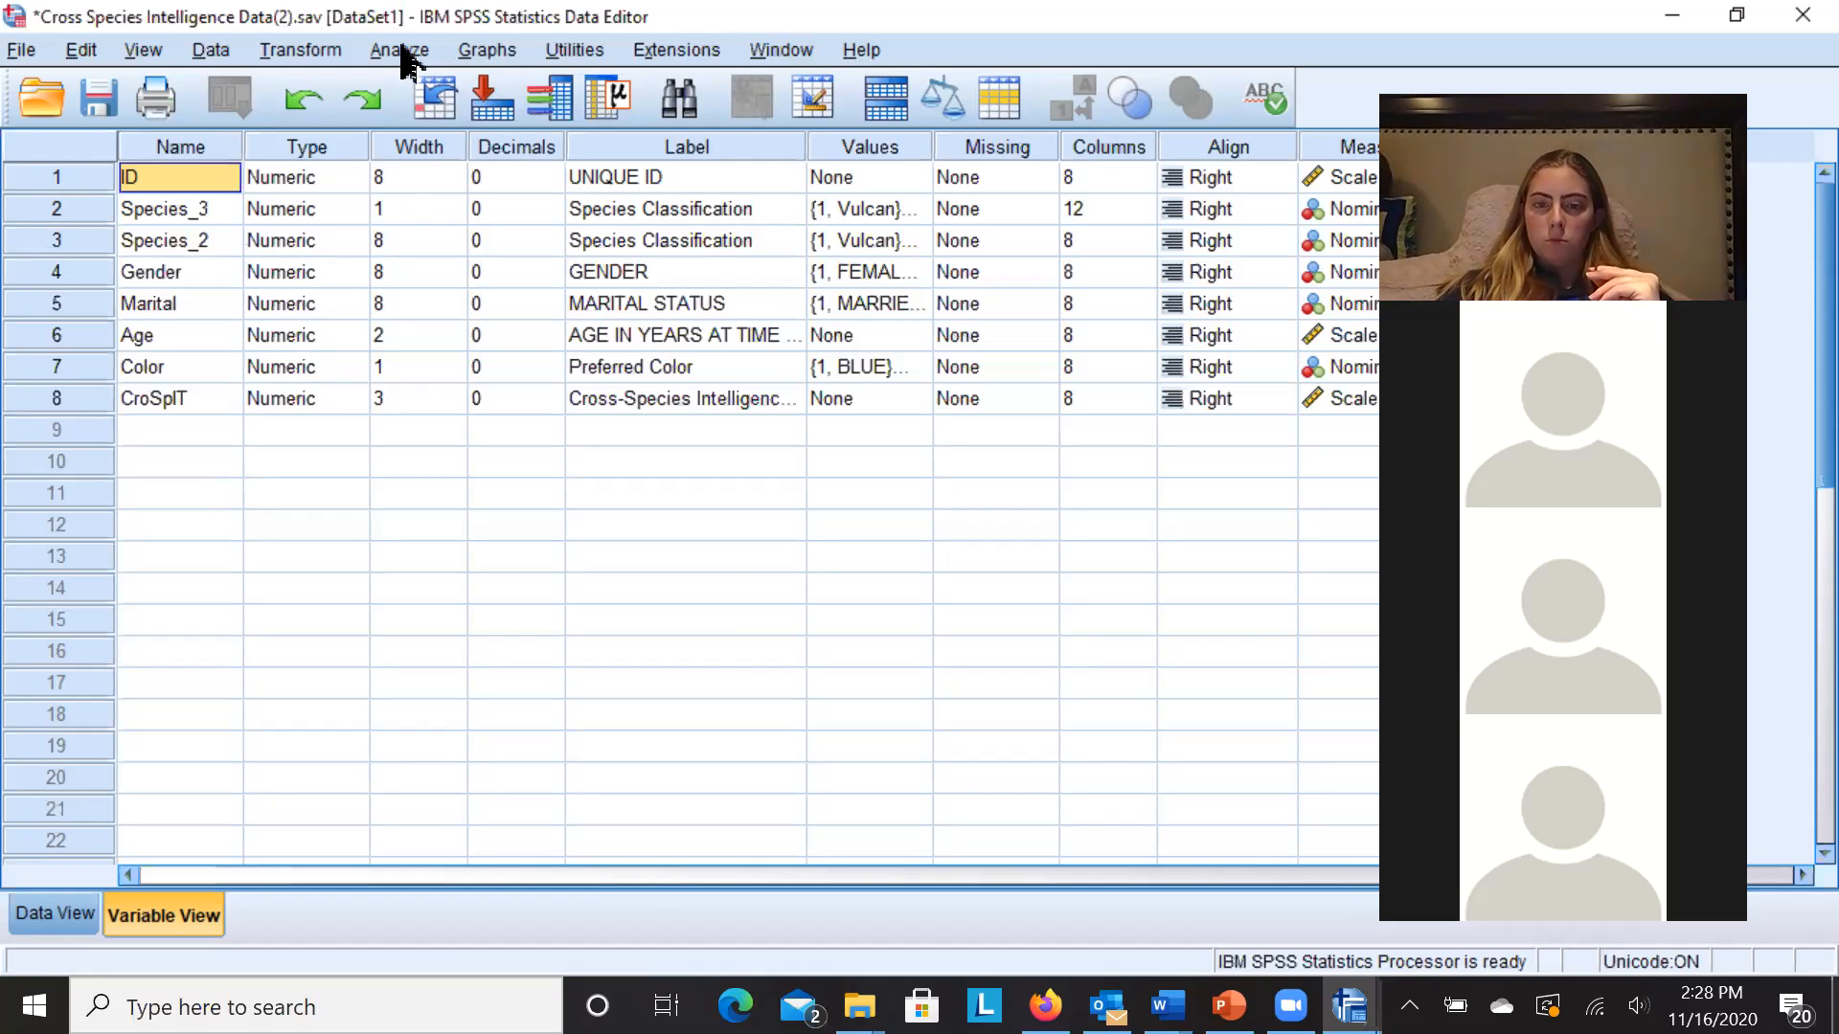
left_click(407, 60)
- Start a Frequencies analysis with Species Classification as the first variable
mouse_move(456, 127)
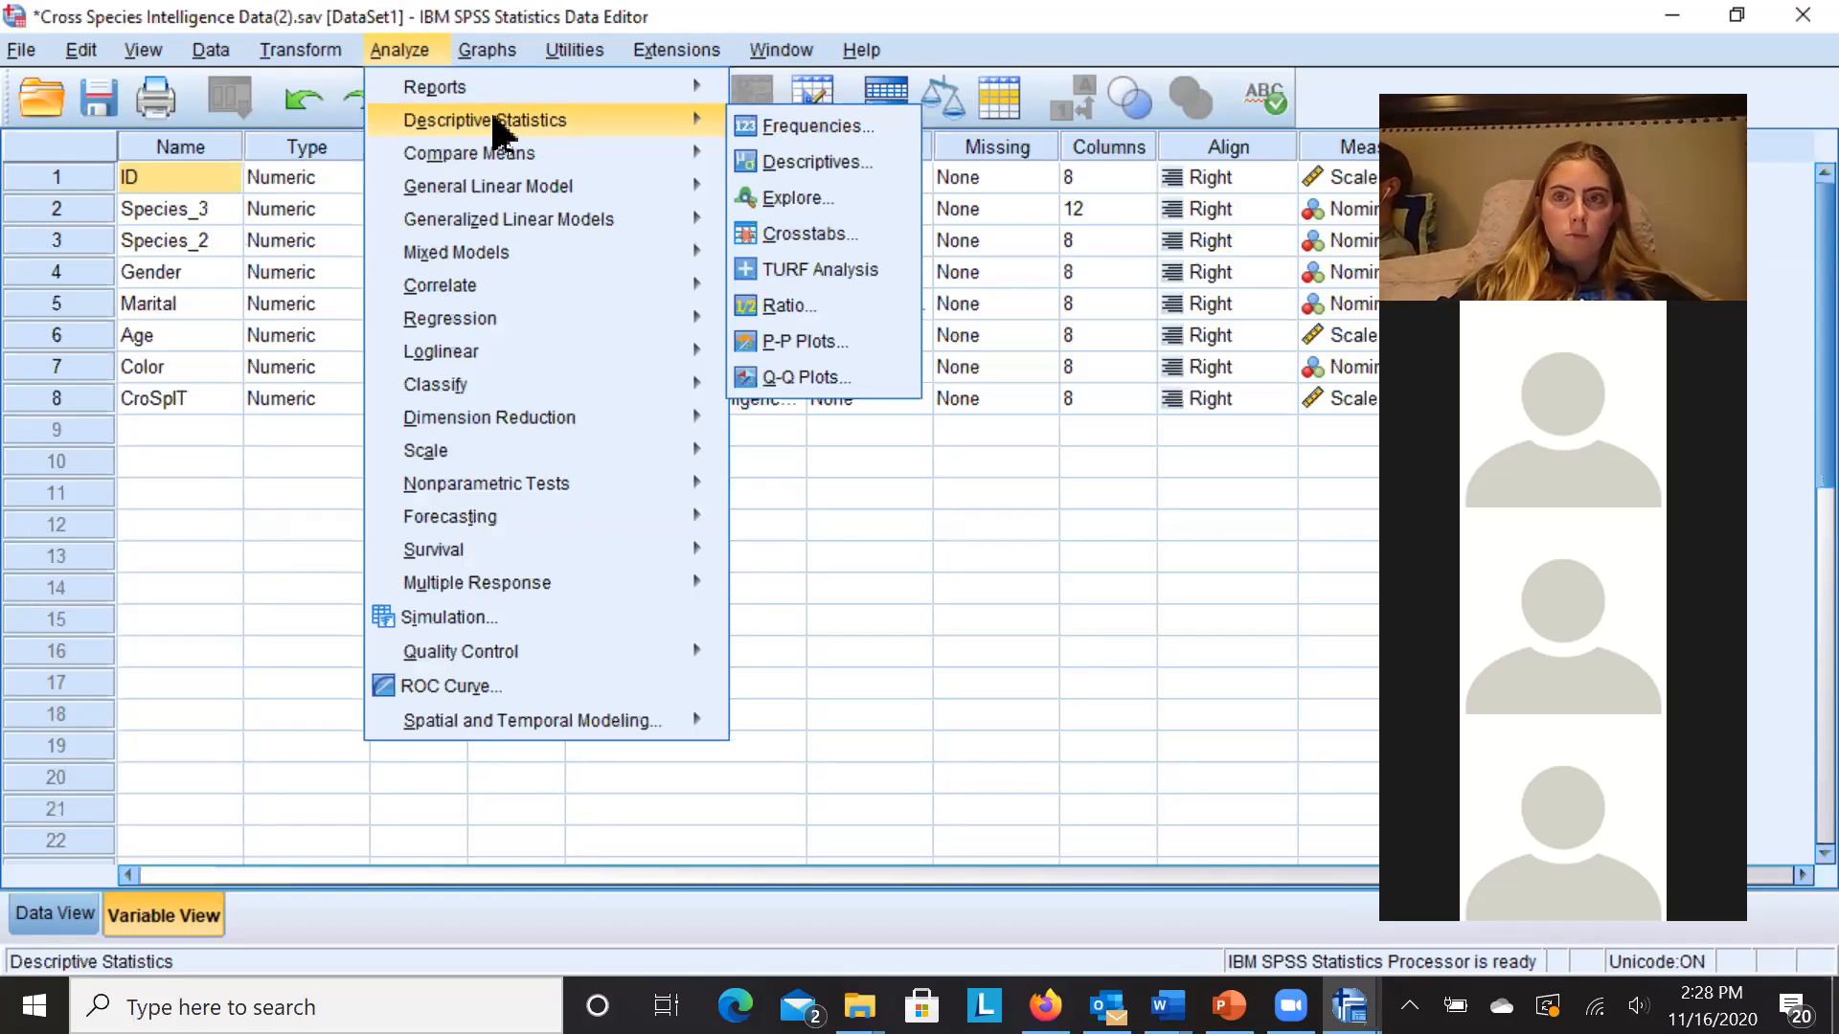
left_click(752, 129)
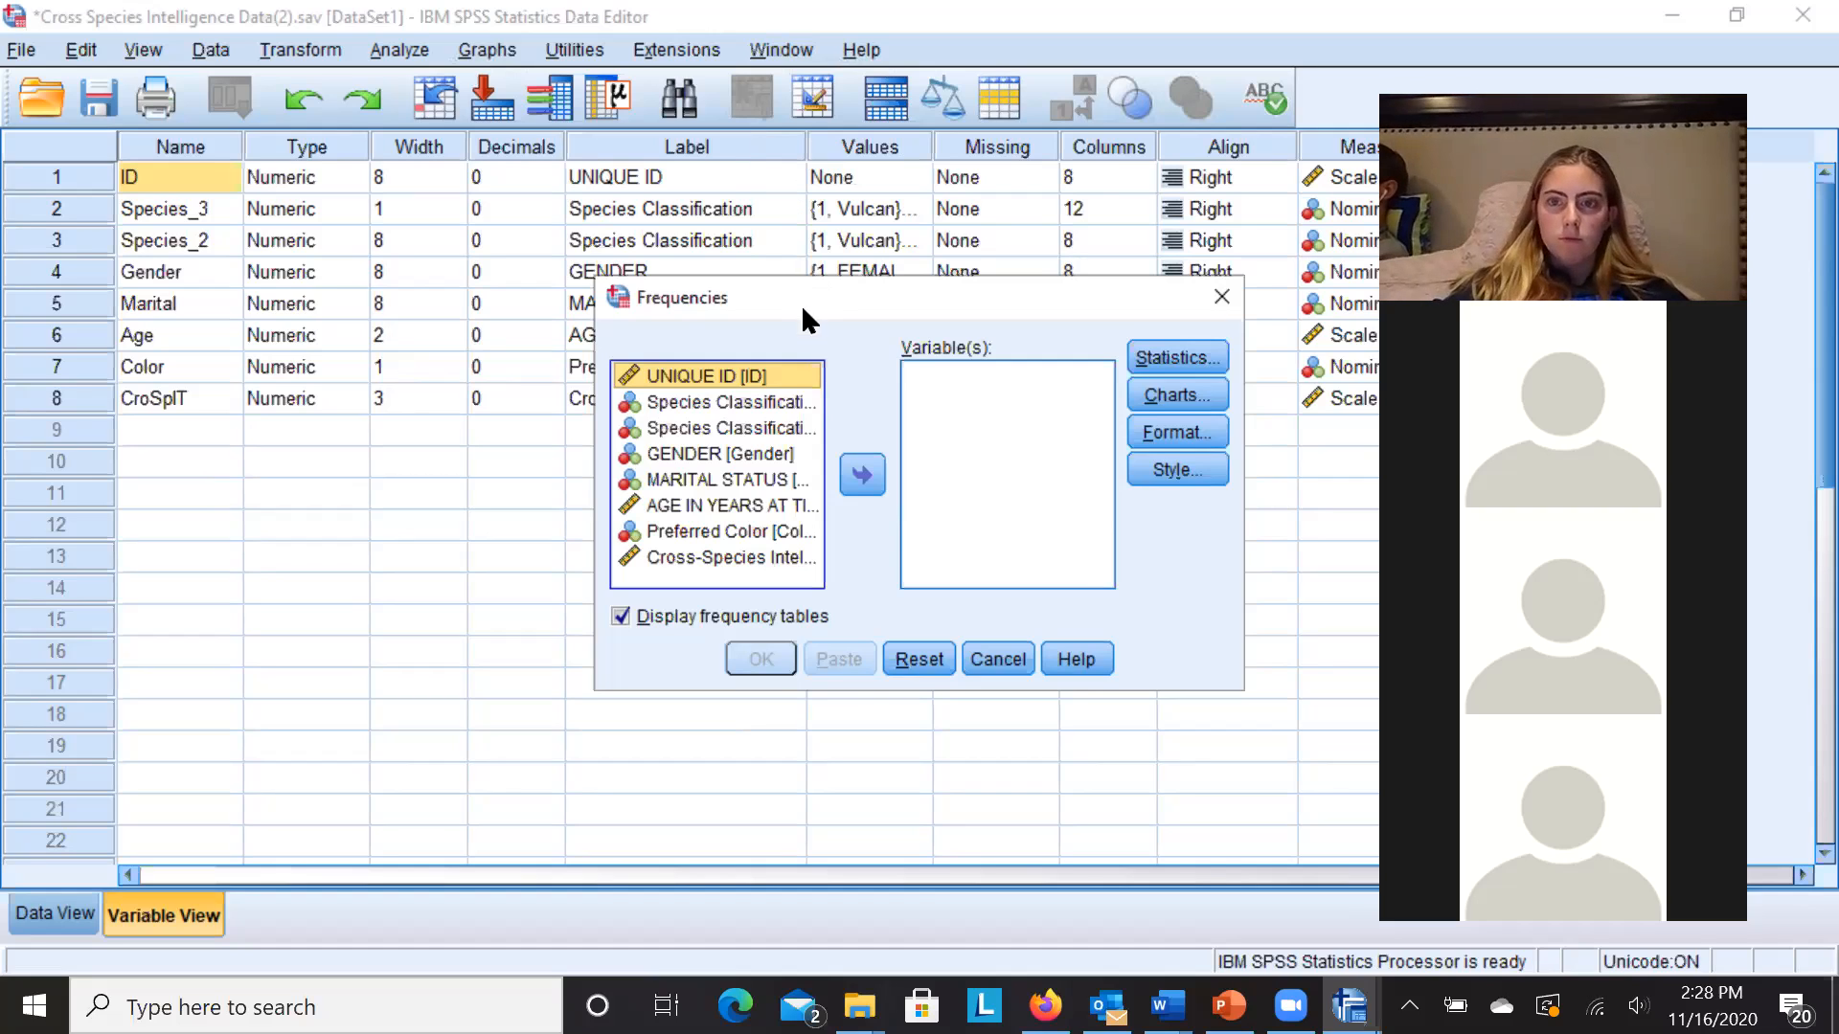
left_click(769, 407)
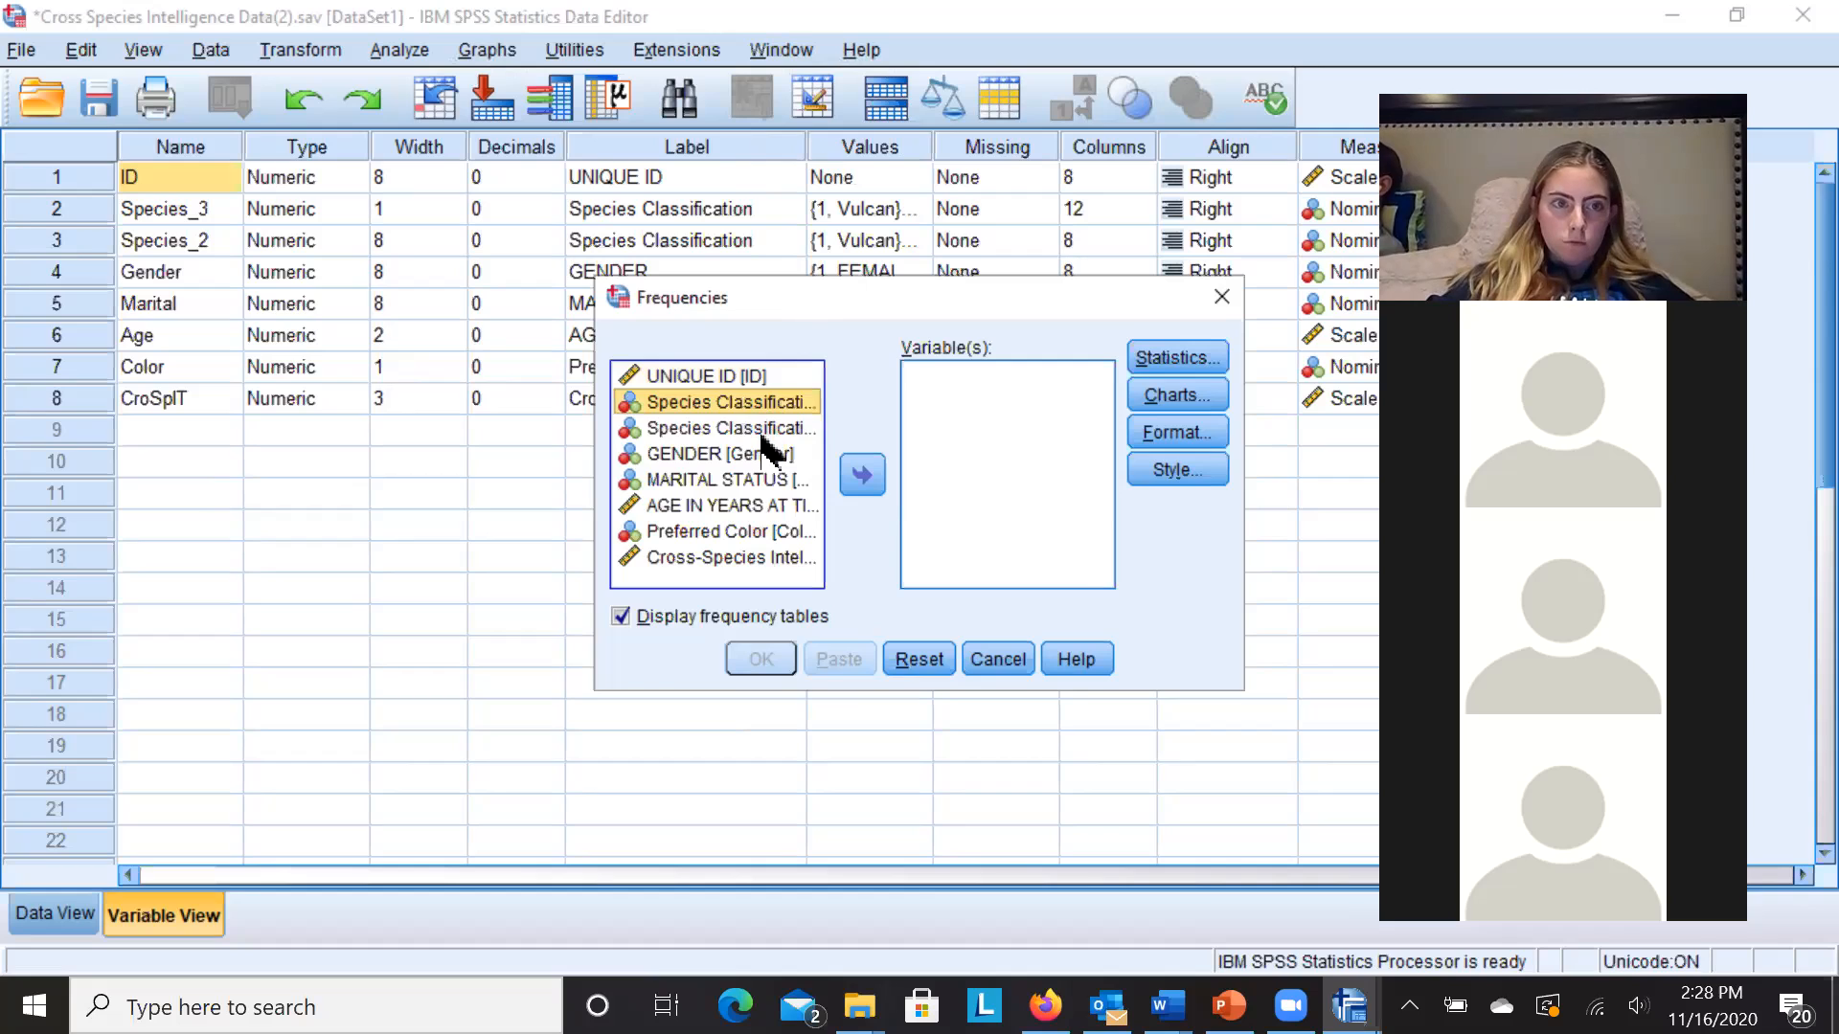
left_click(772, 428)
left_click(865, 476)
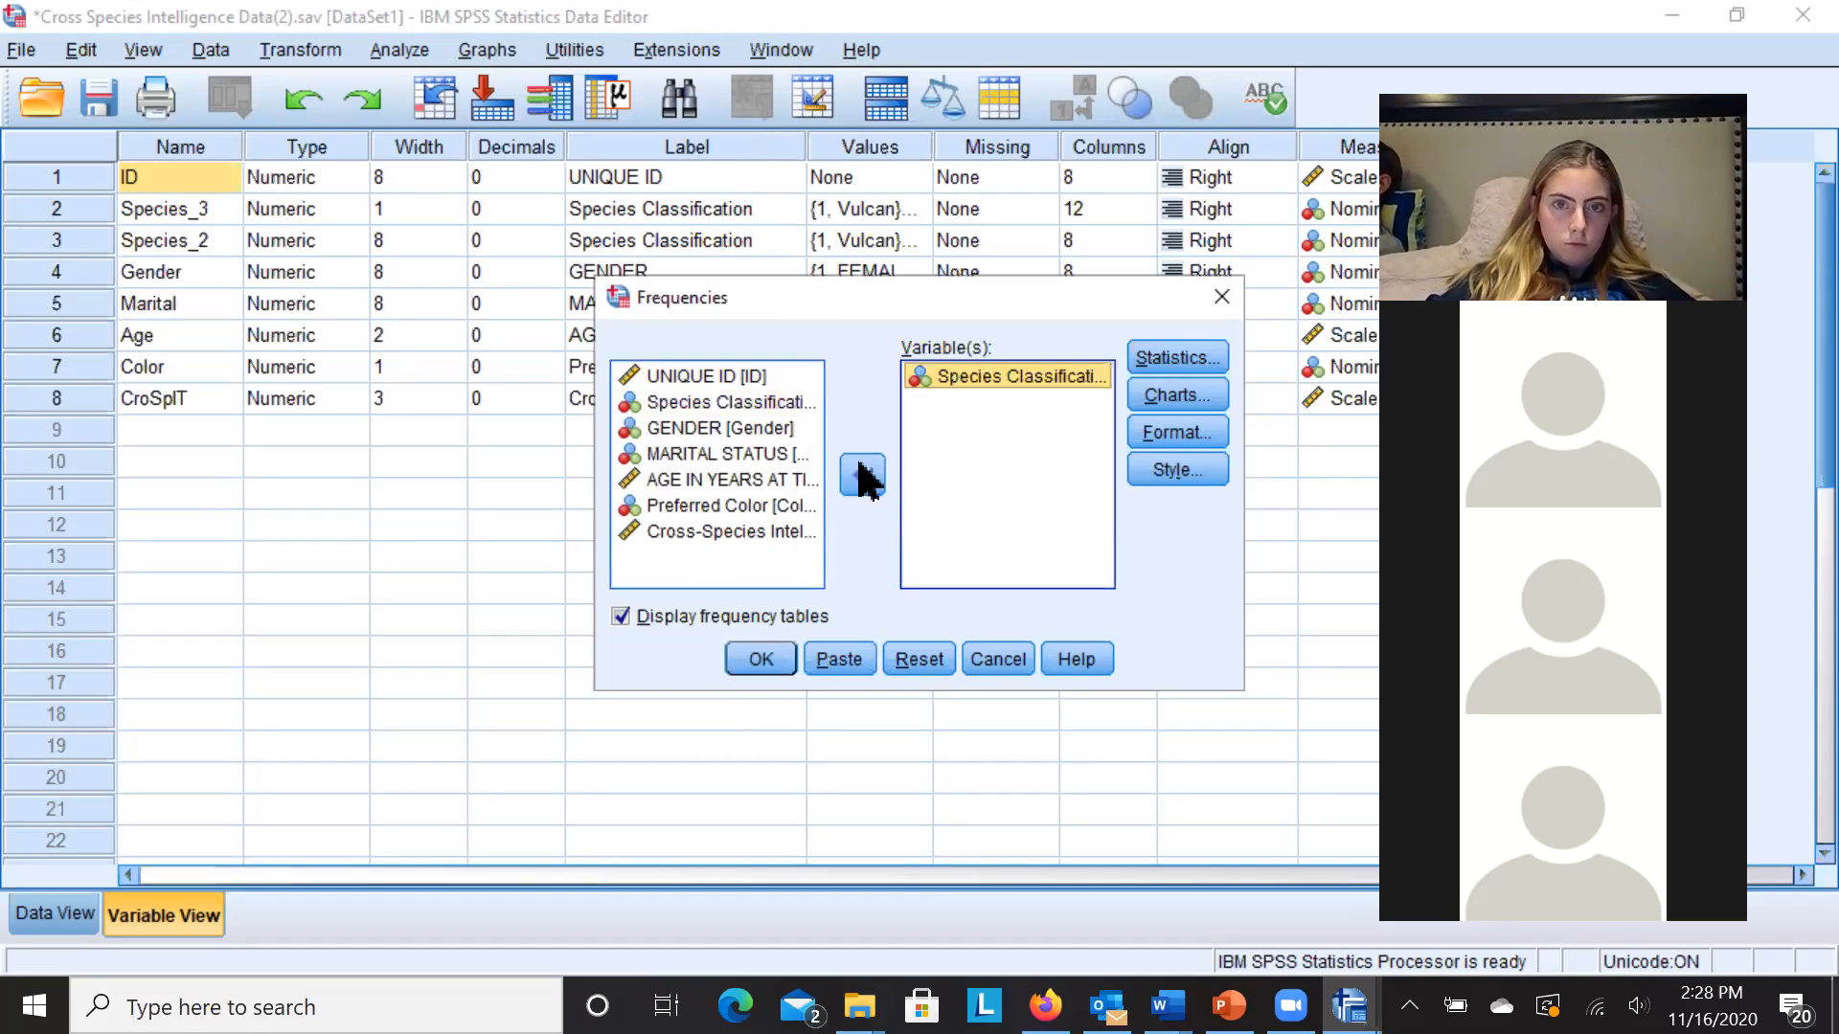
- Add GENDER, MARITAL STATUS and Preferred Color to the Variable(s) list
left_click(772, 431)
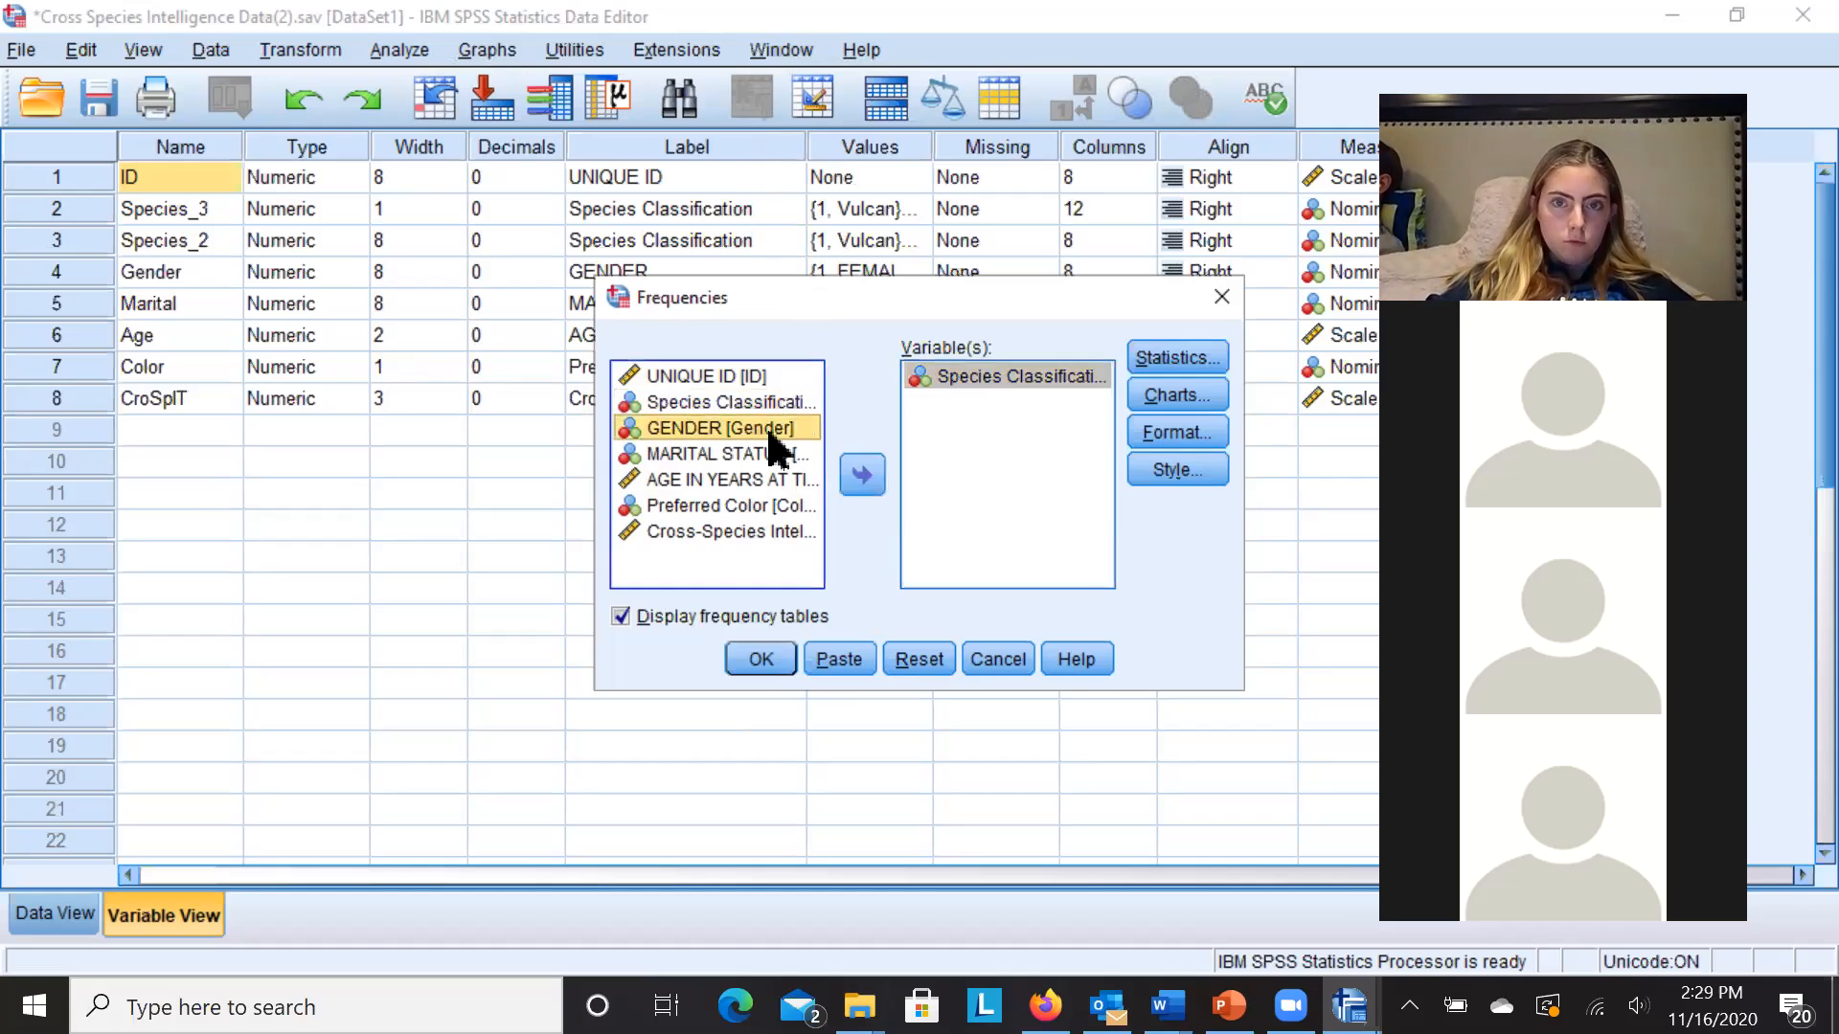
left_click(862, 476)
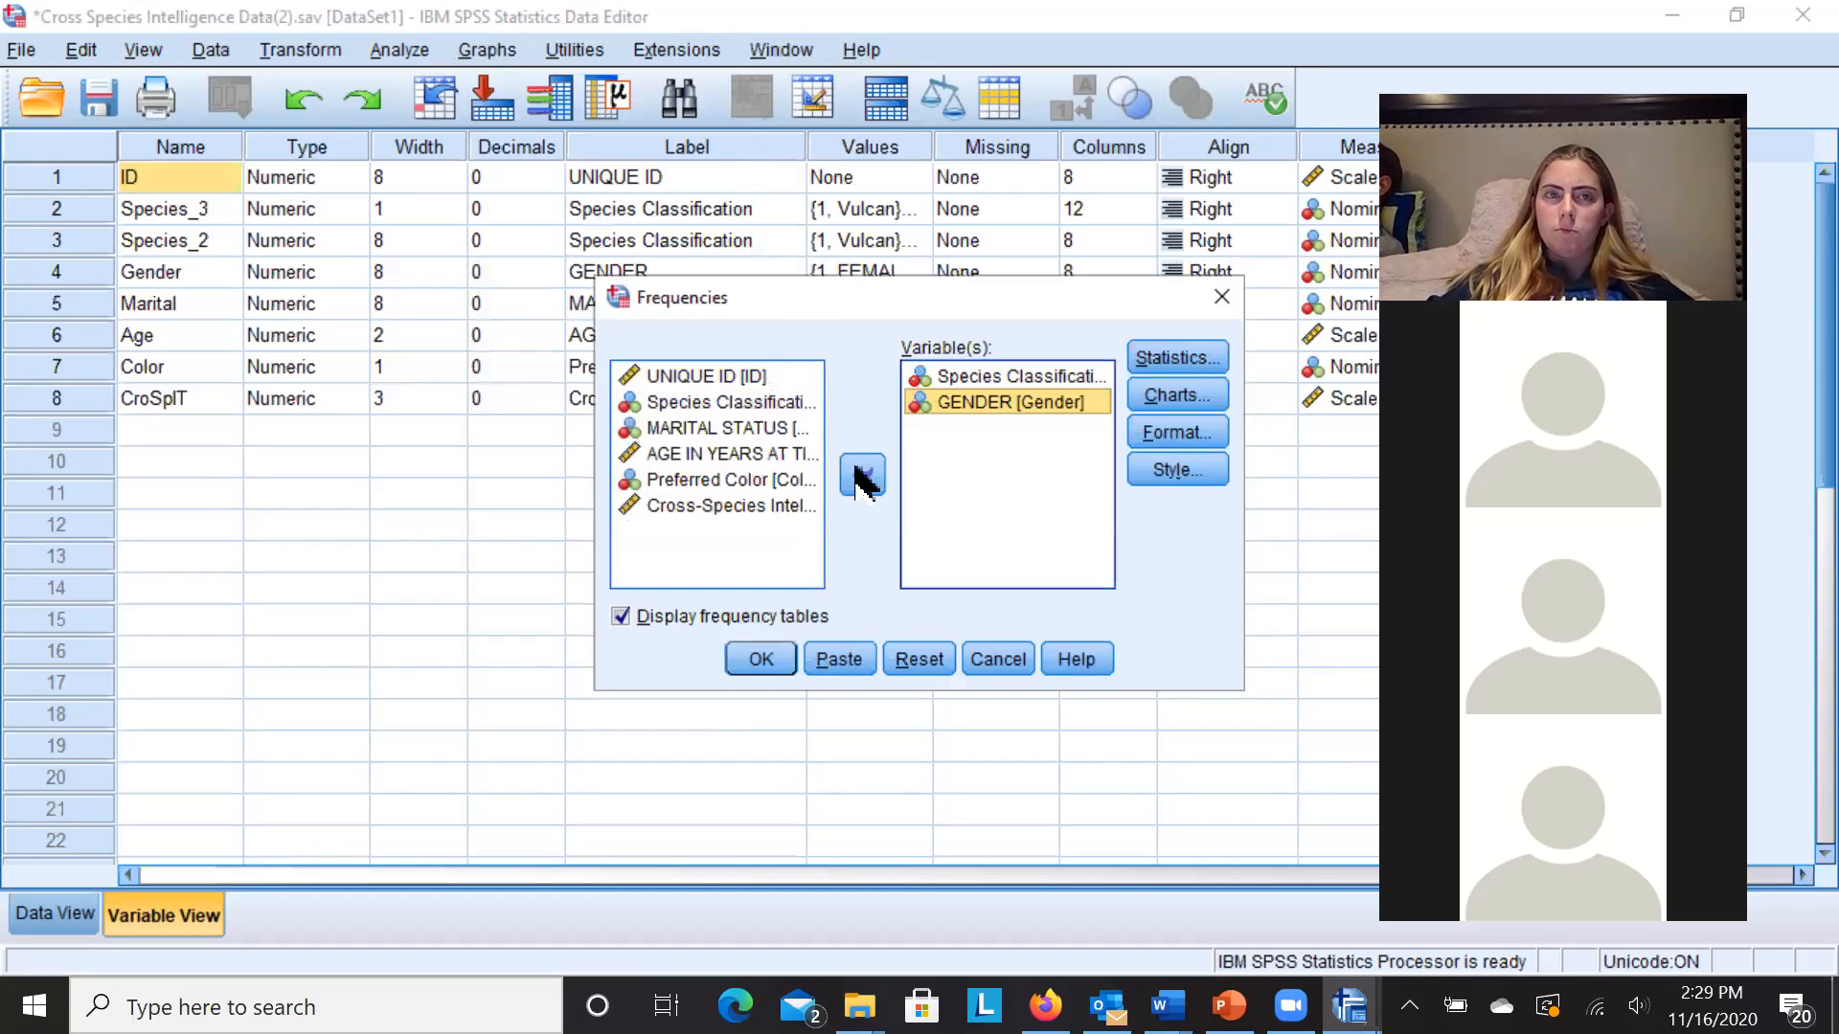
left_click(766, 429)
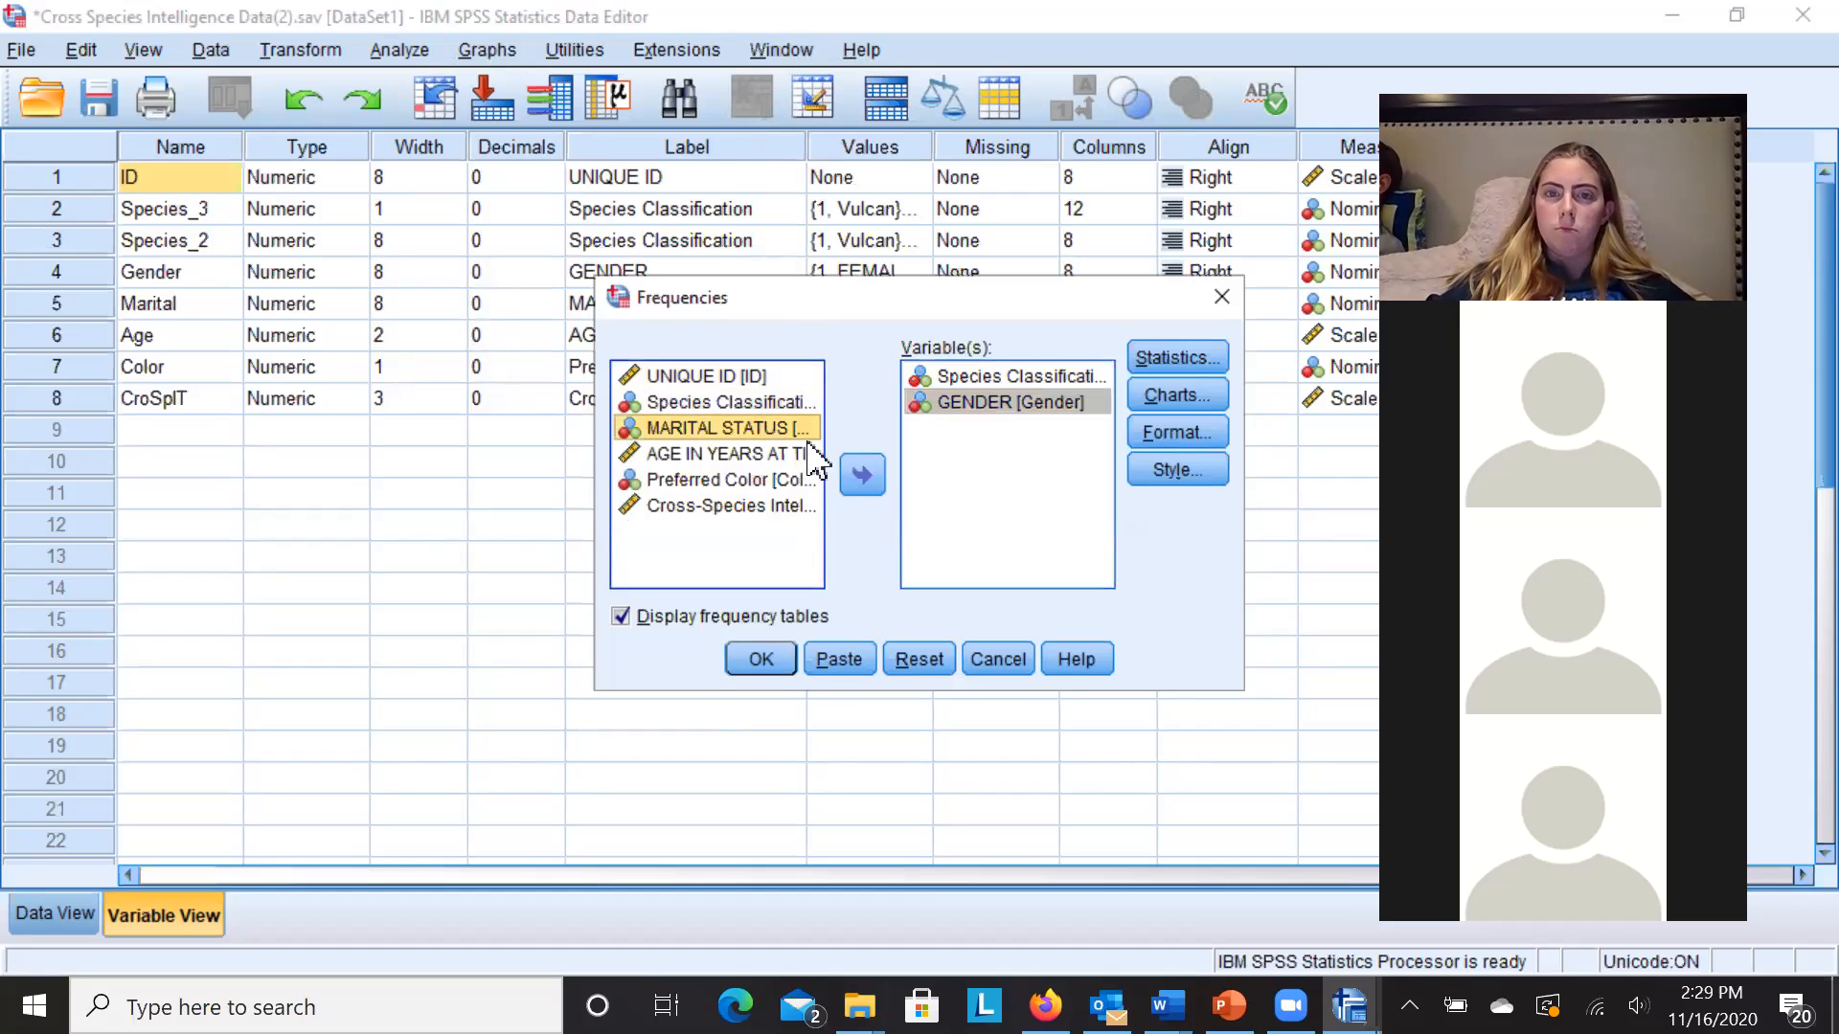
left_click(864, 479)
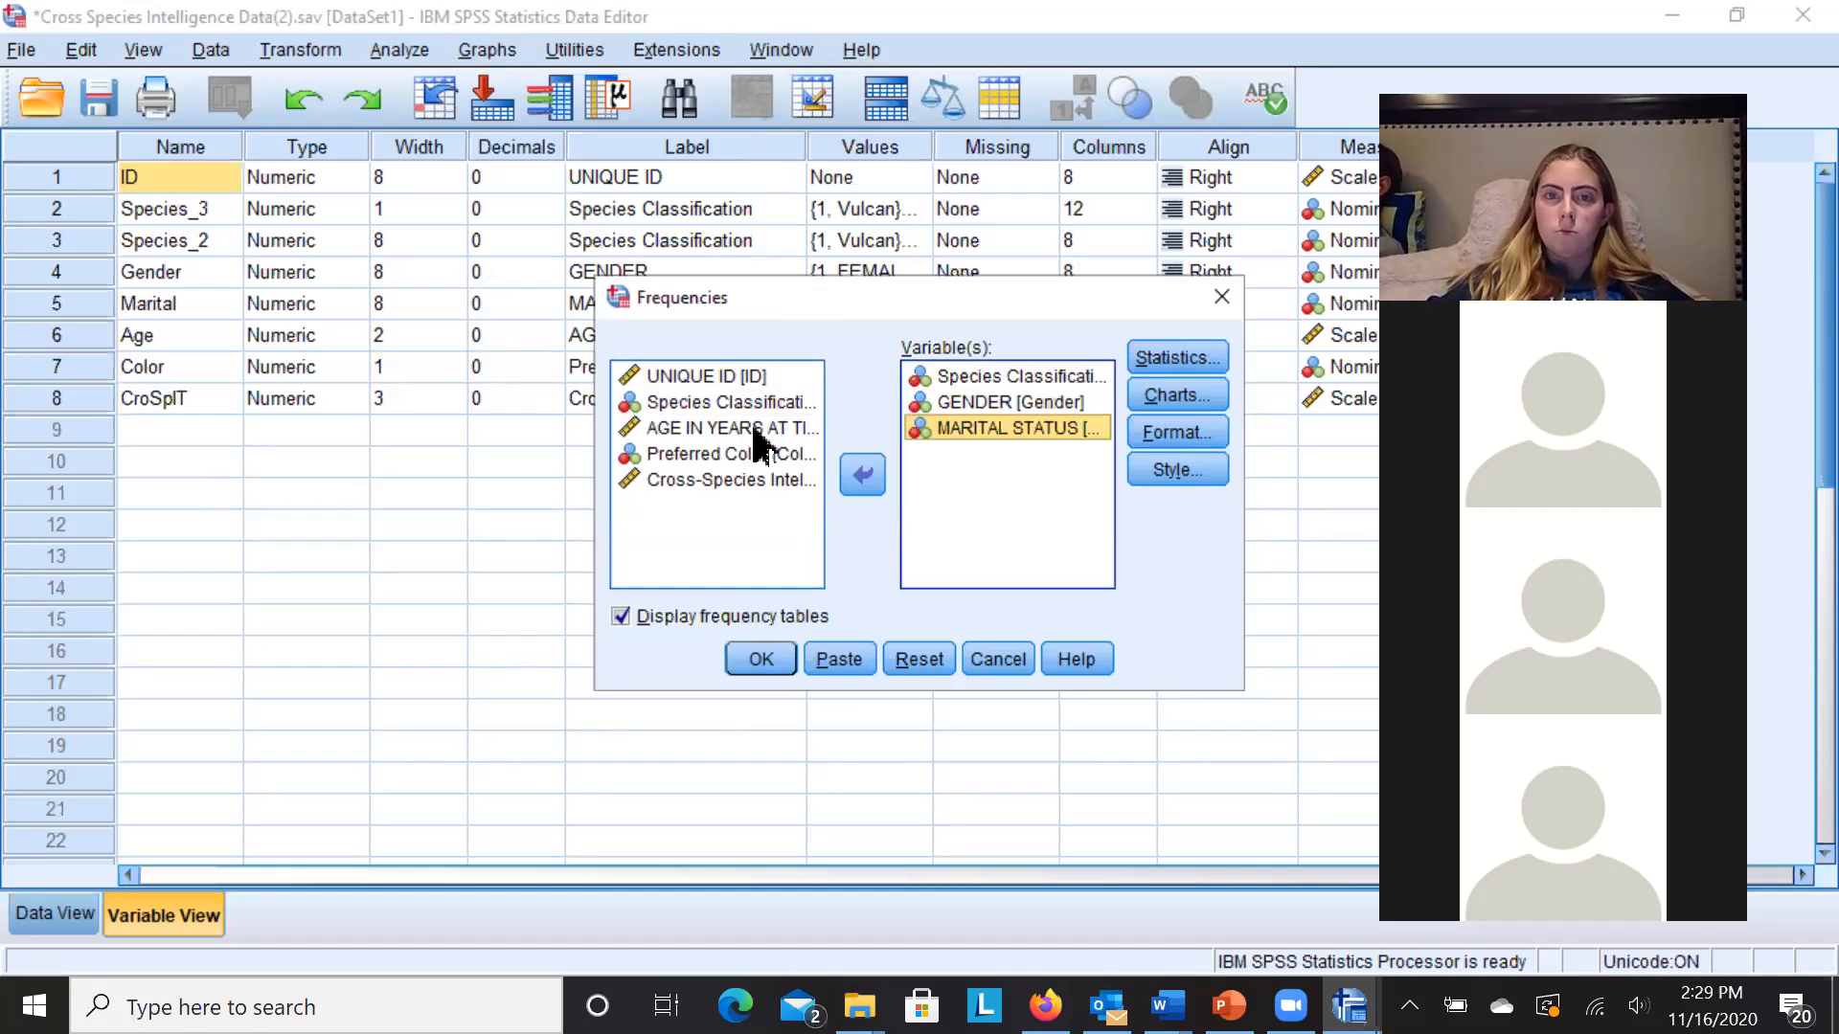
left_click(752, 456)
left_click(857, 479)
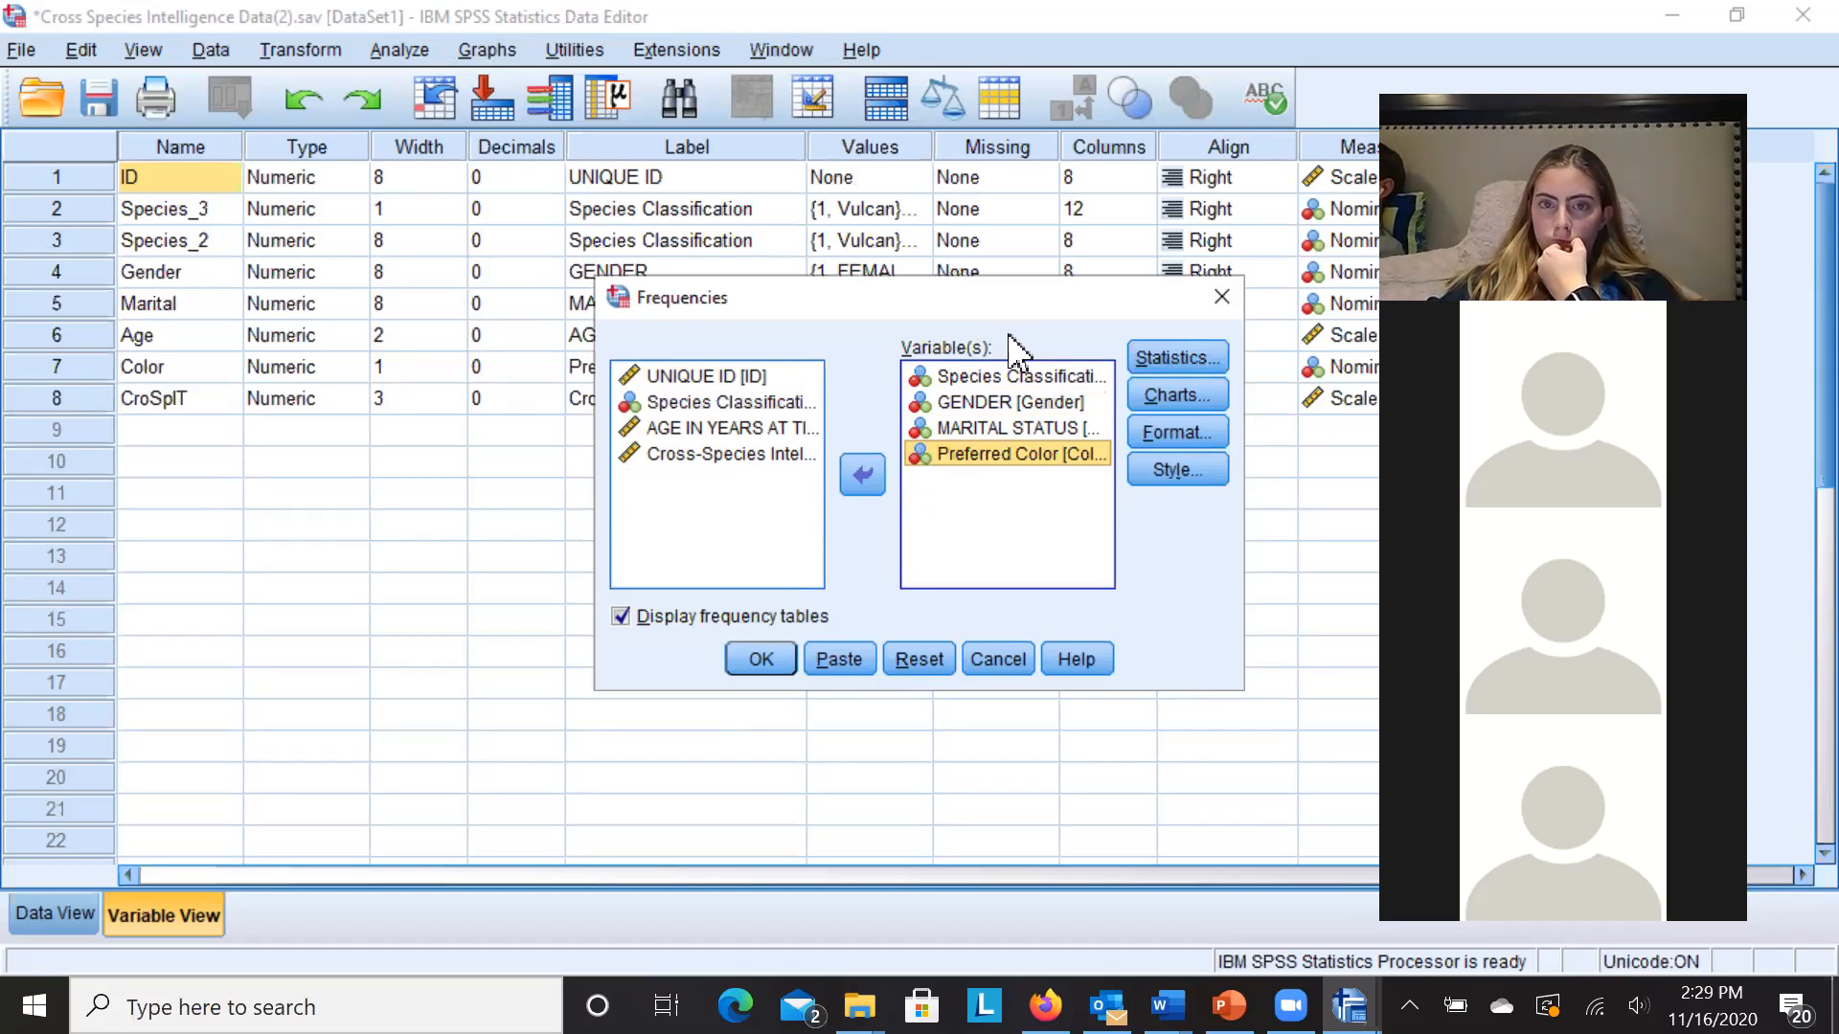
- Run Frequencies, maximize the Output Viewer and review the tables: 50 valid cases, 23 Vulcan, 27 Human
left_click(743, 663)
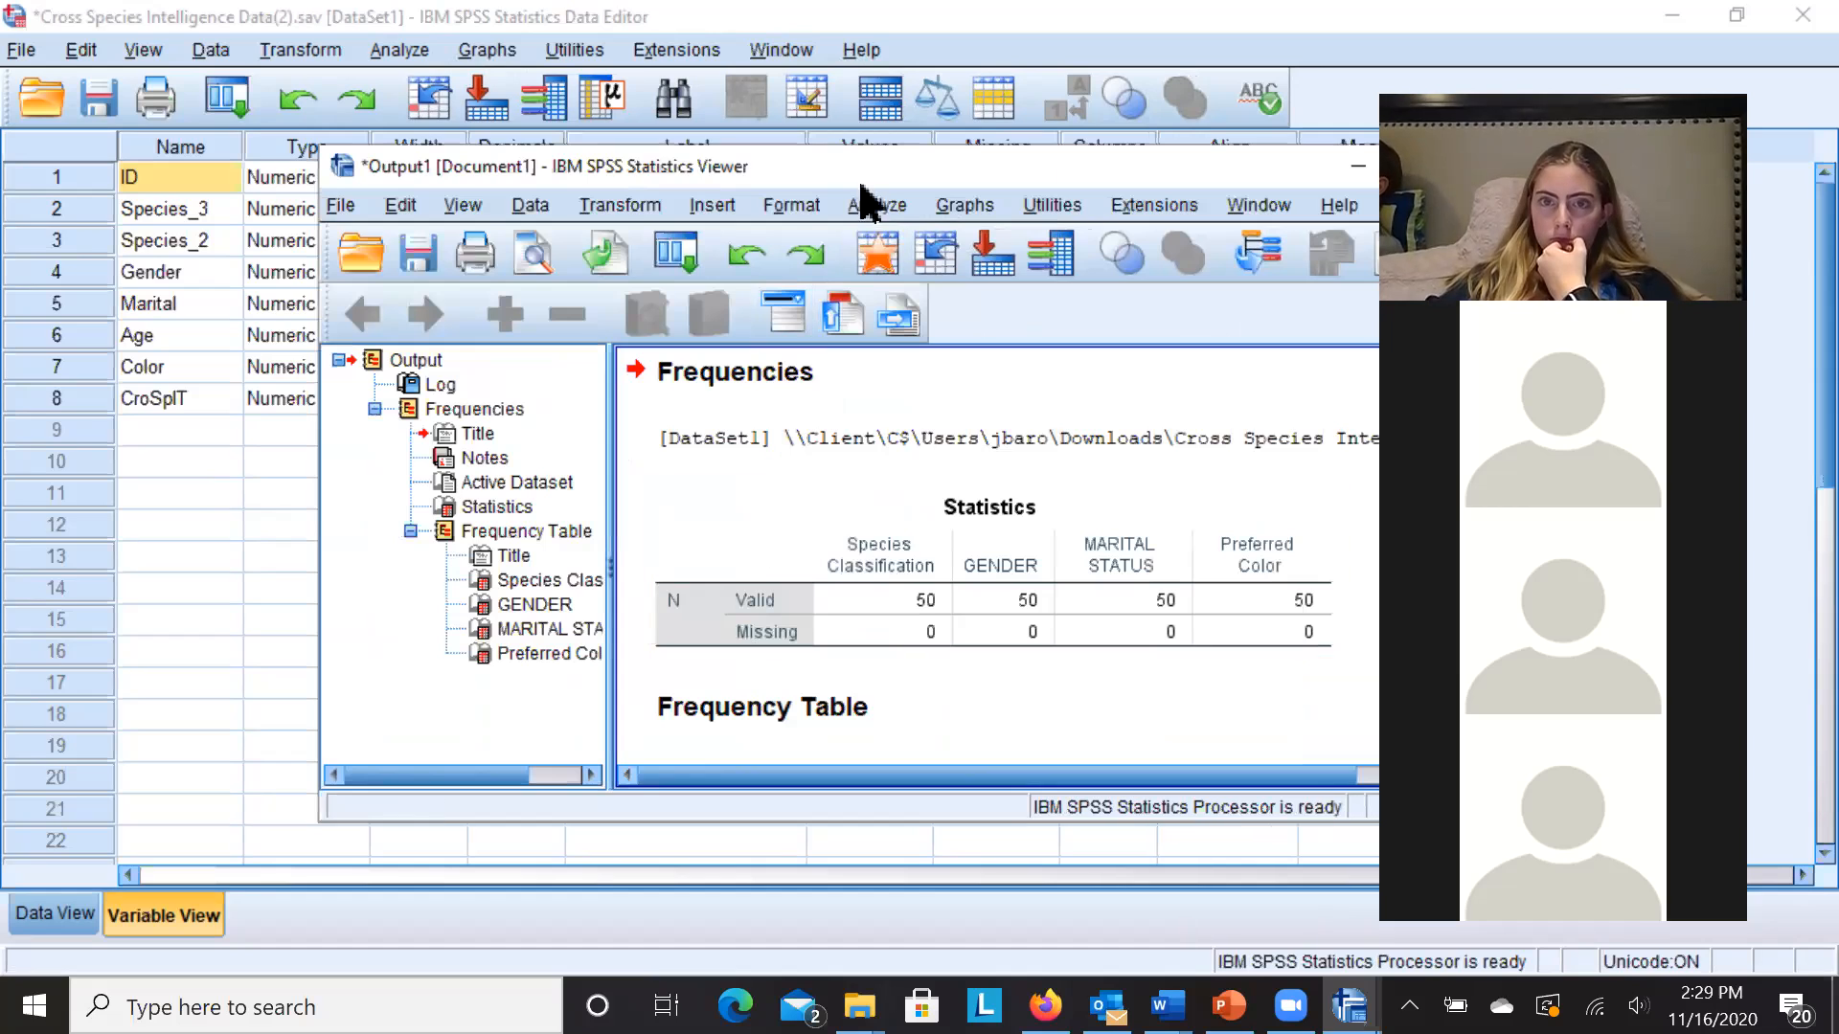
left_click_drag(843, 177, 630, 121)
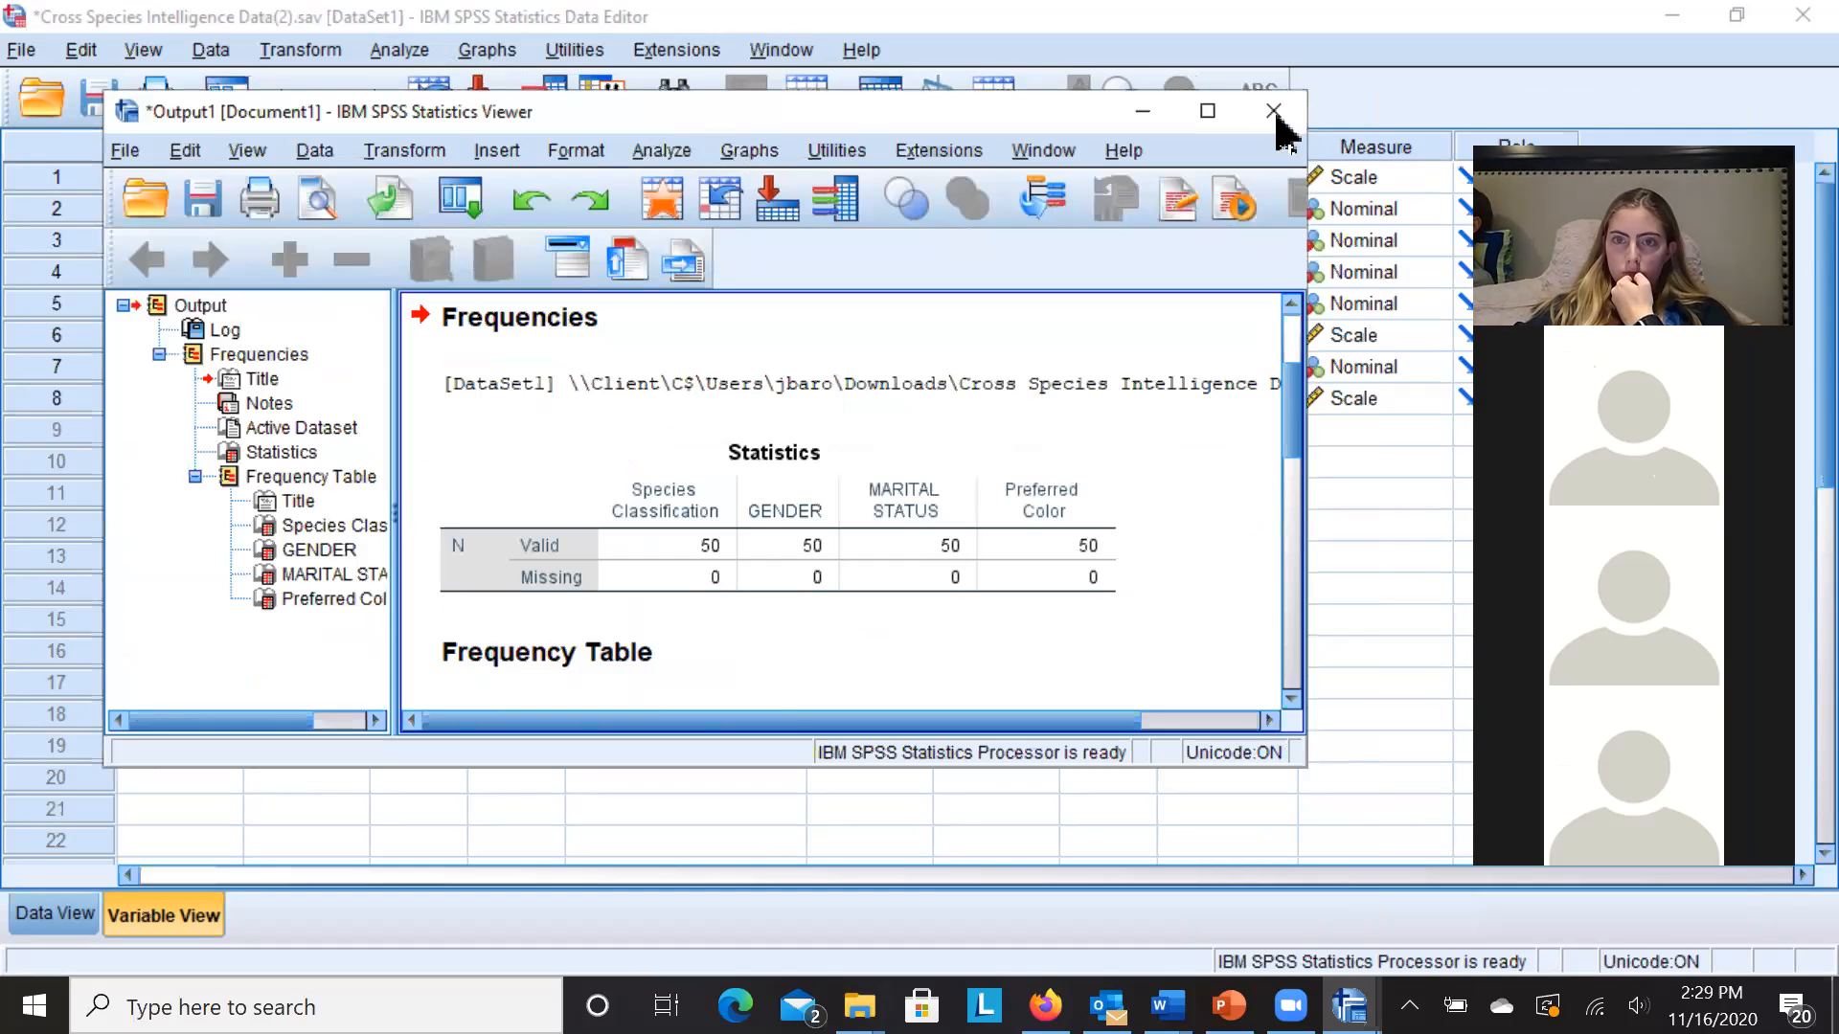
left_click(1207, 111)
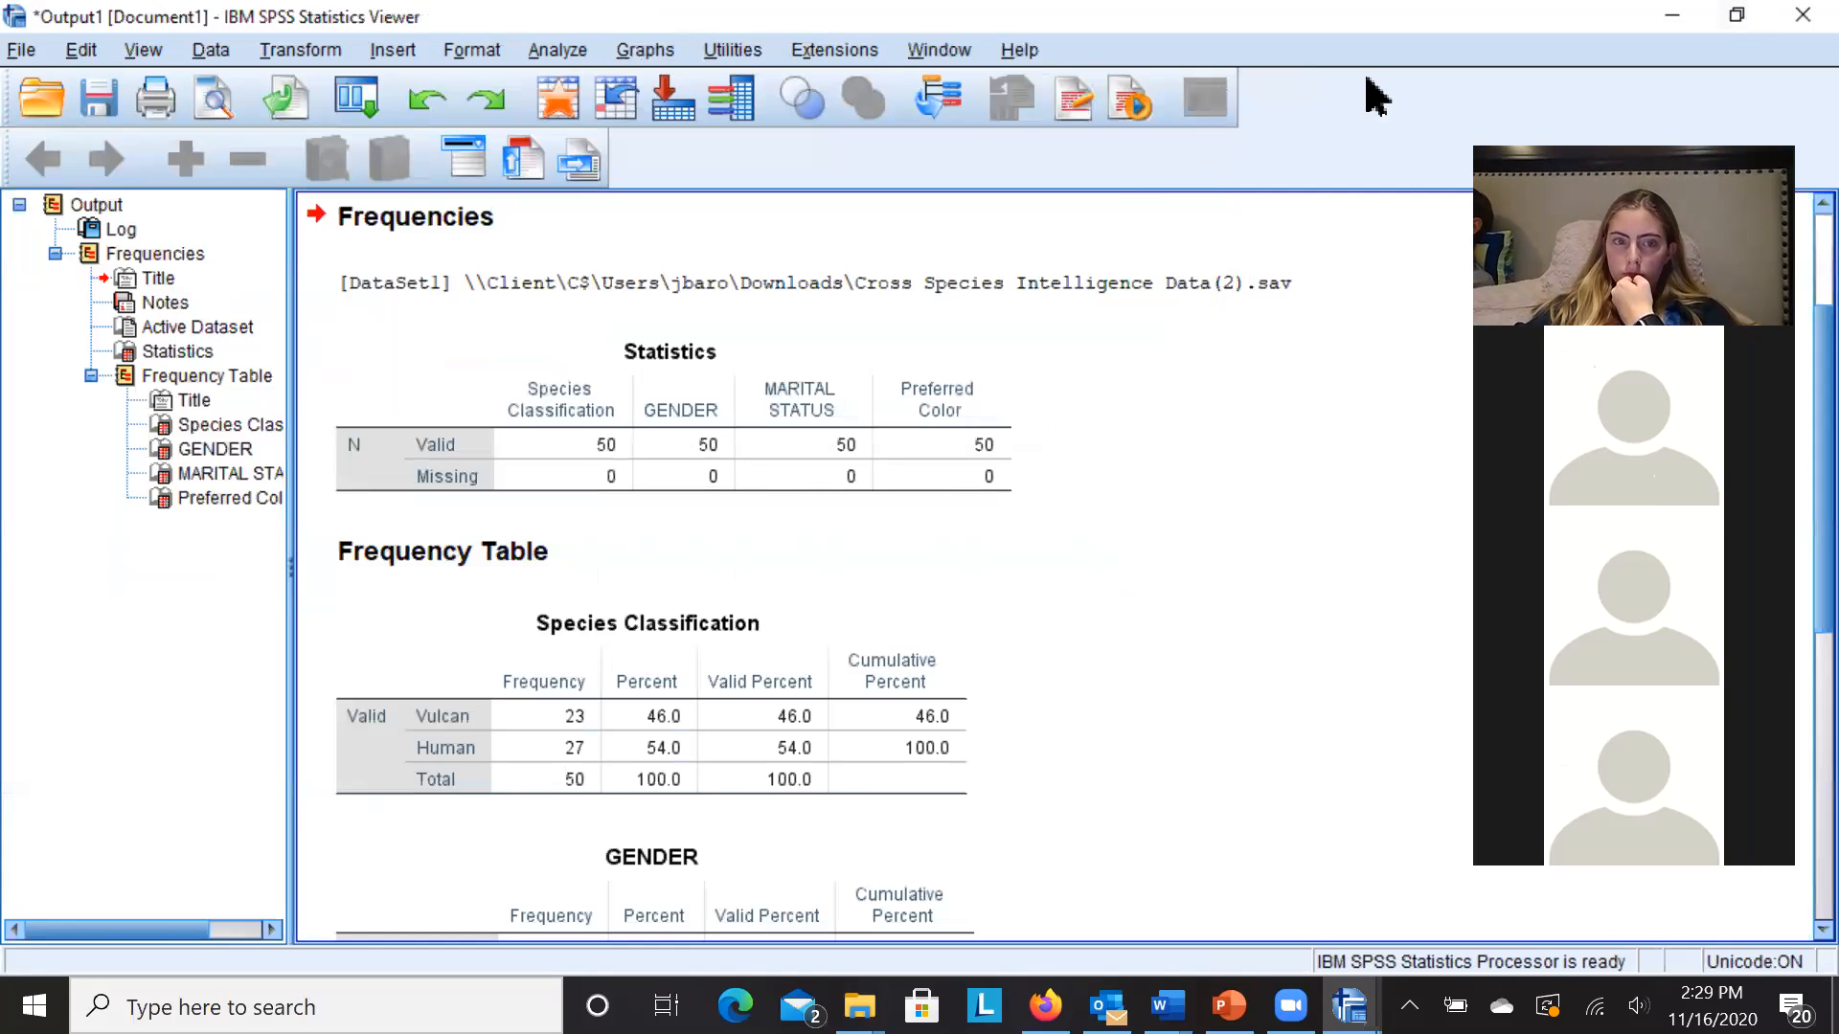
scroll(881, 565, "down", 2)
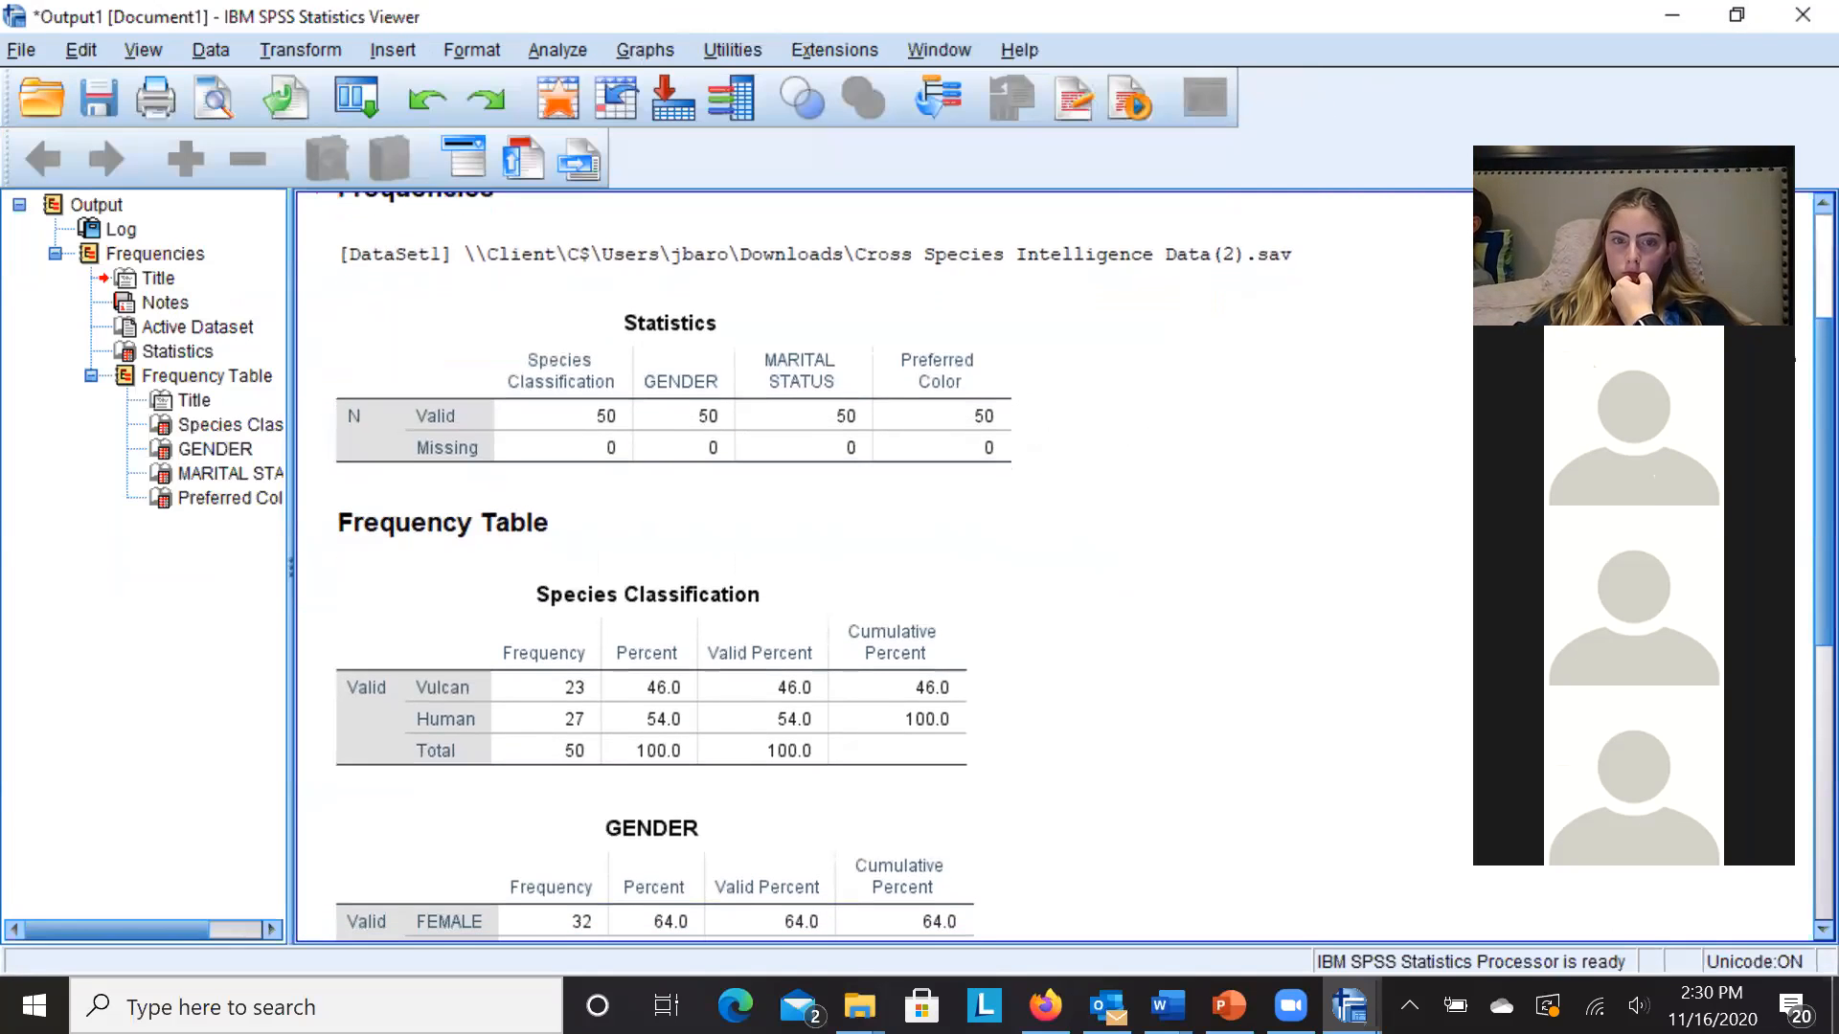
scroll(1083, 570, "down", 2)
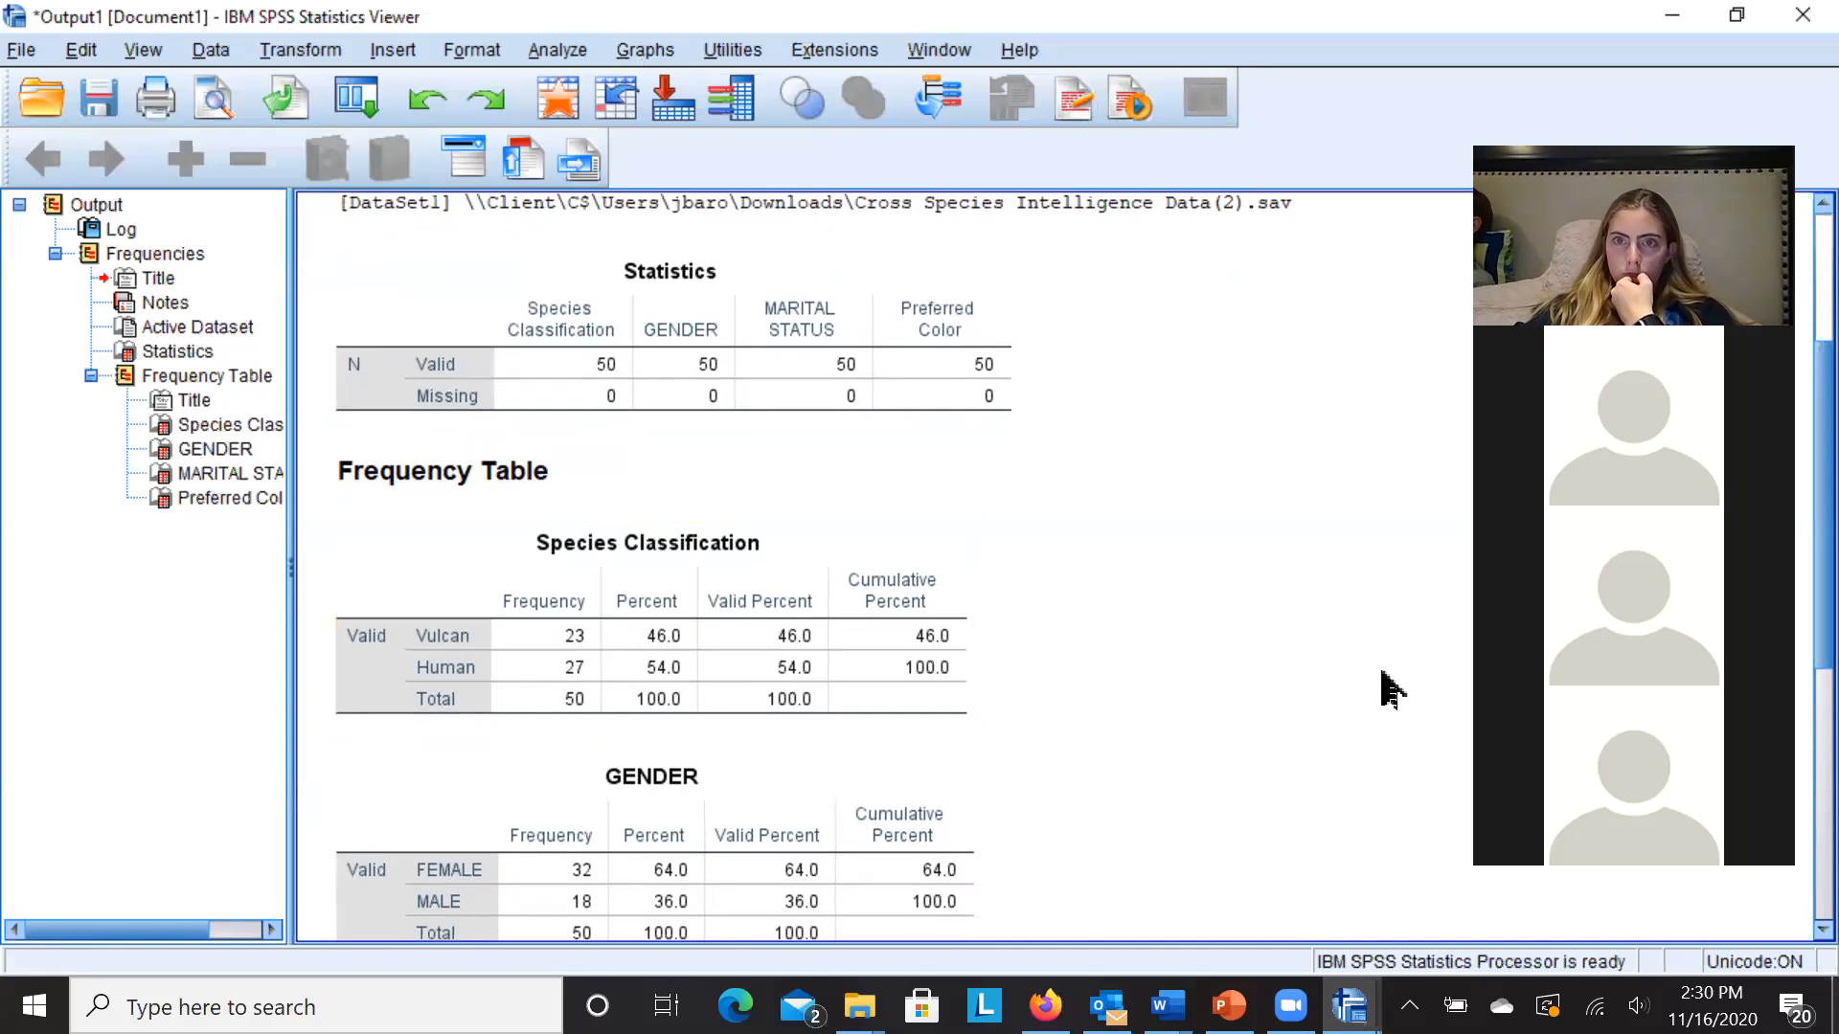
scroll(1774, 870, "down", 12)
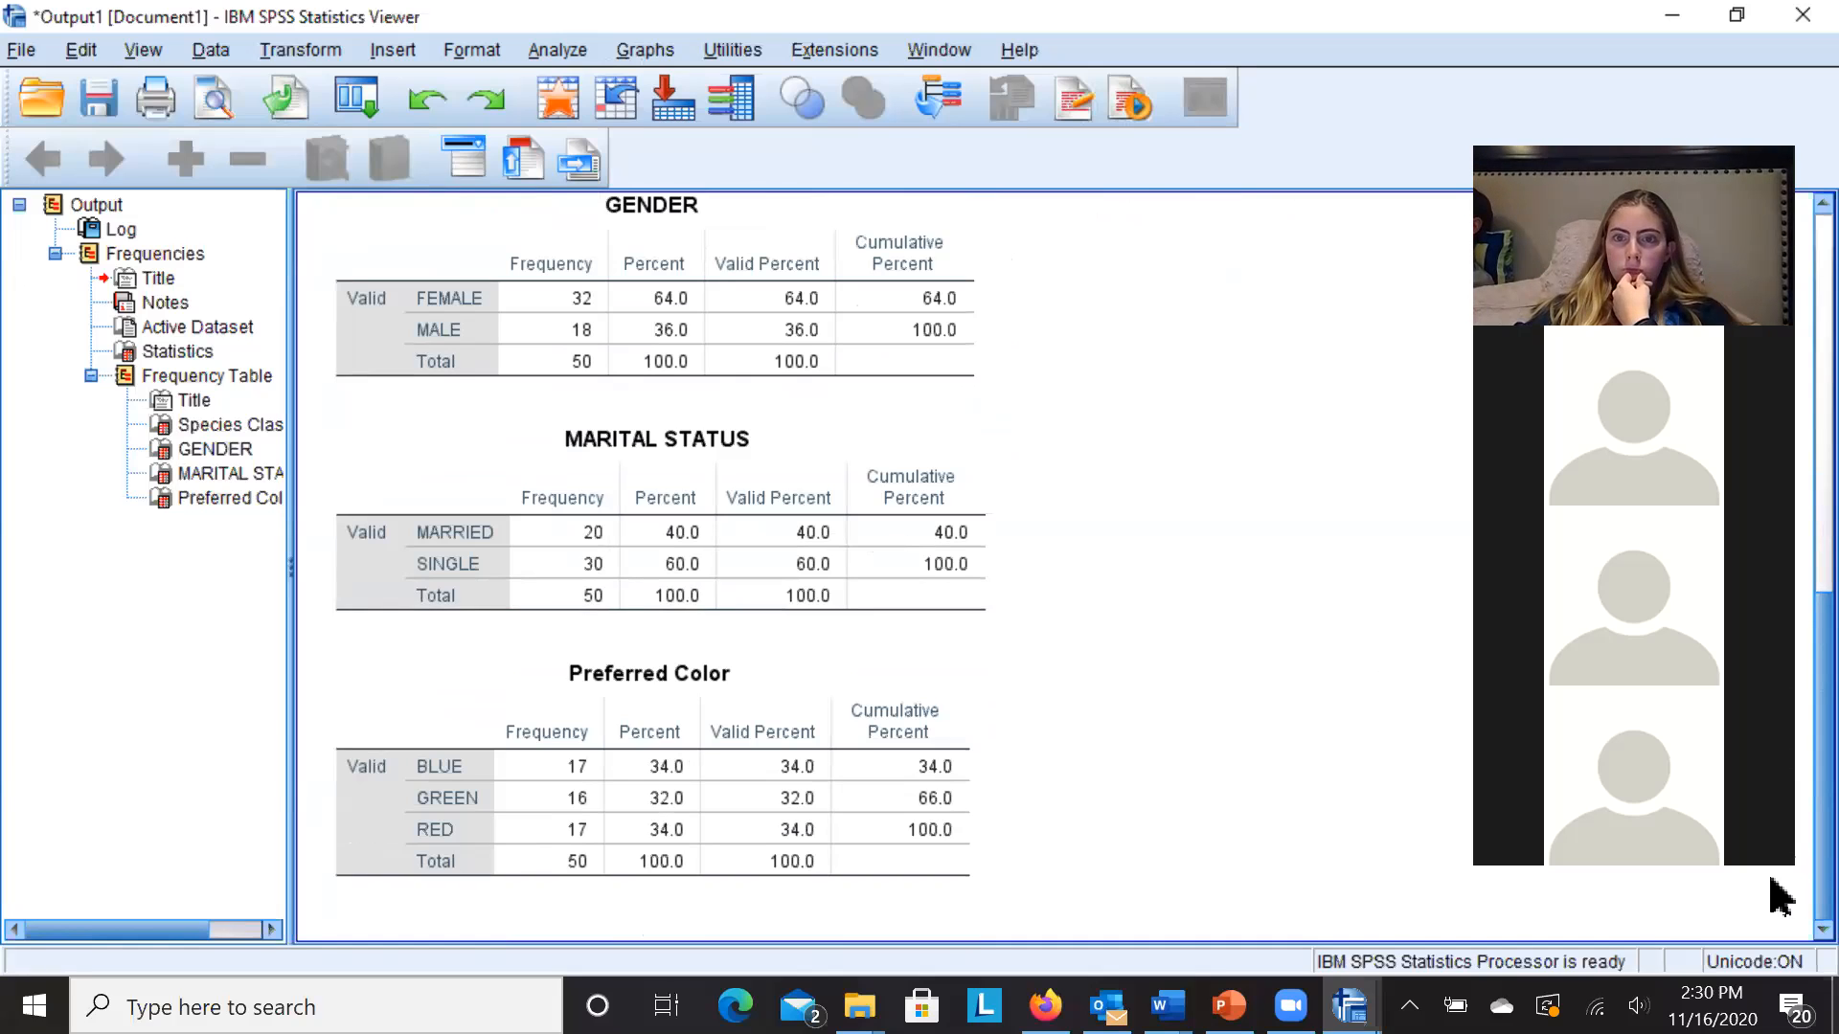
scroll(1780, 895, "up", 5)
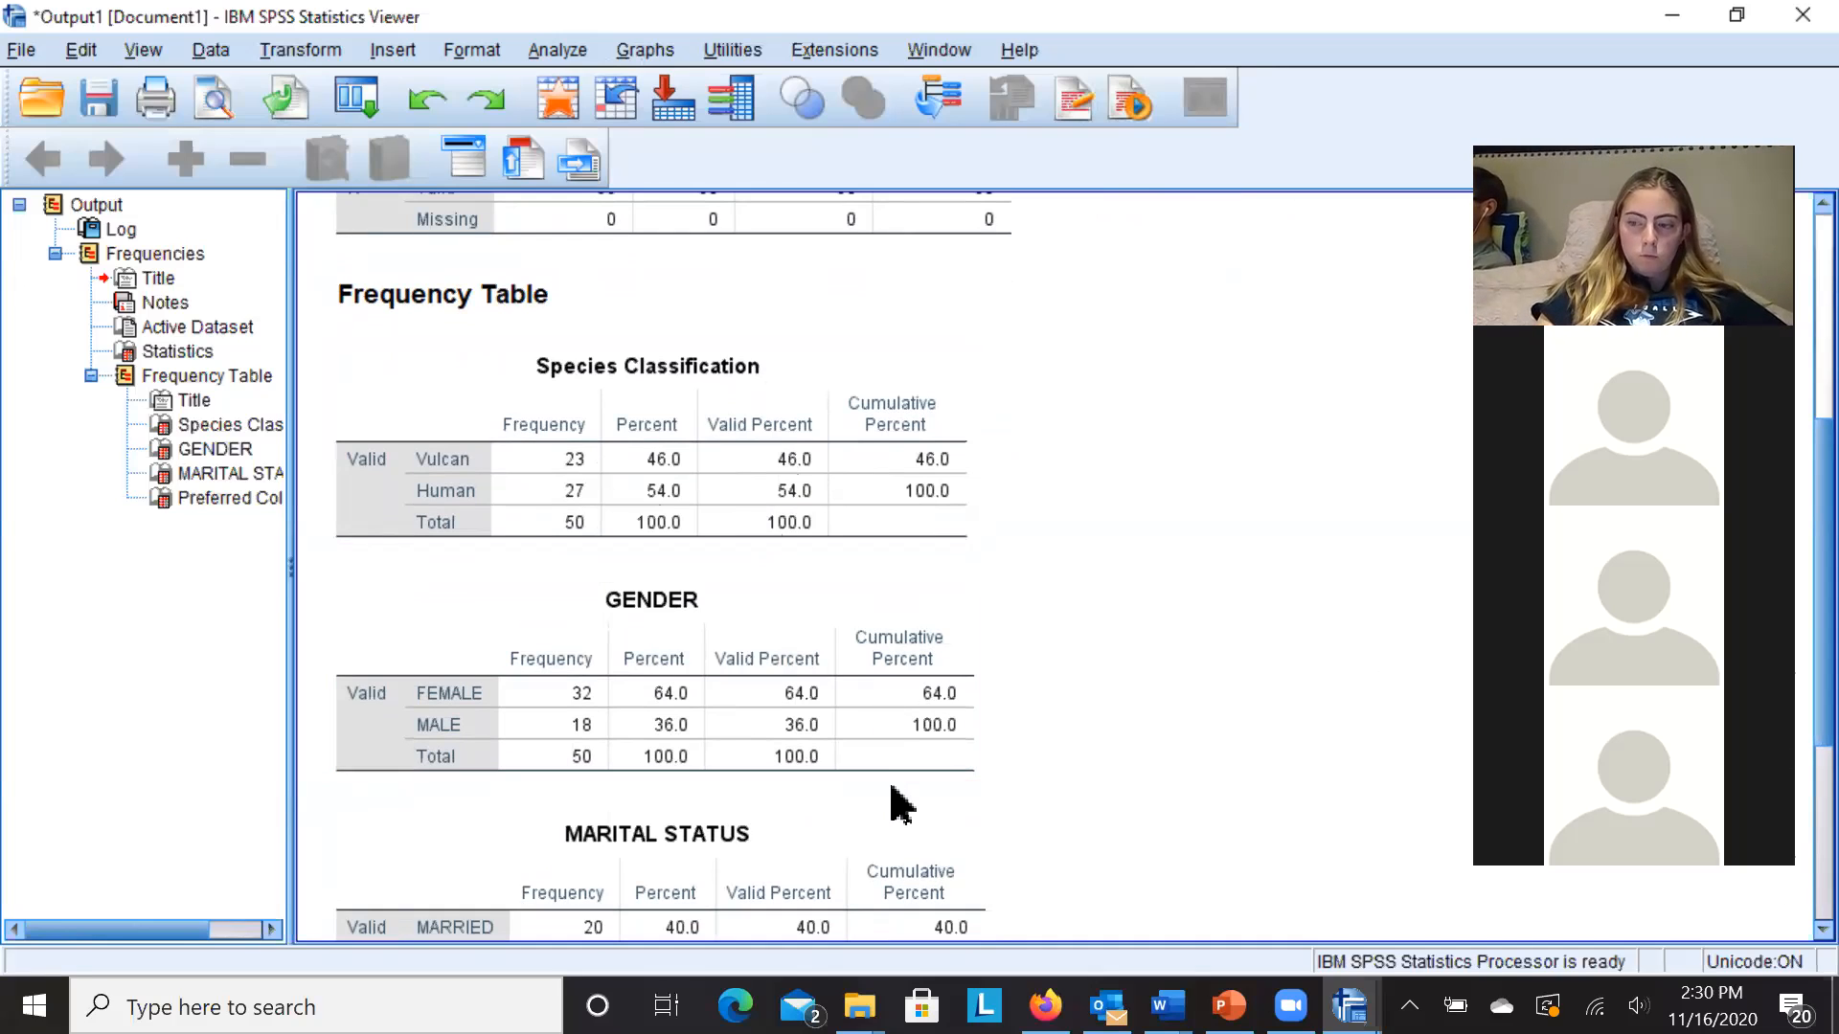
left_click_drag(1824, 613, 1824, 787)
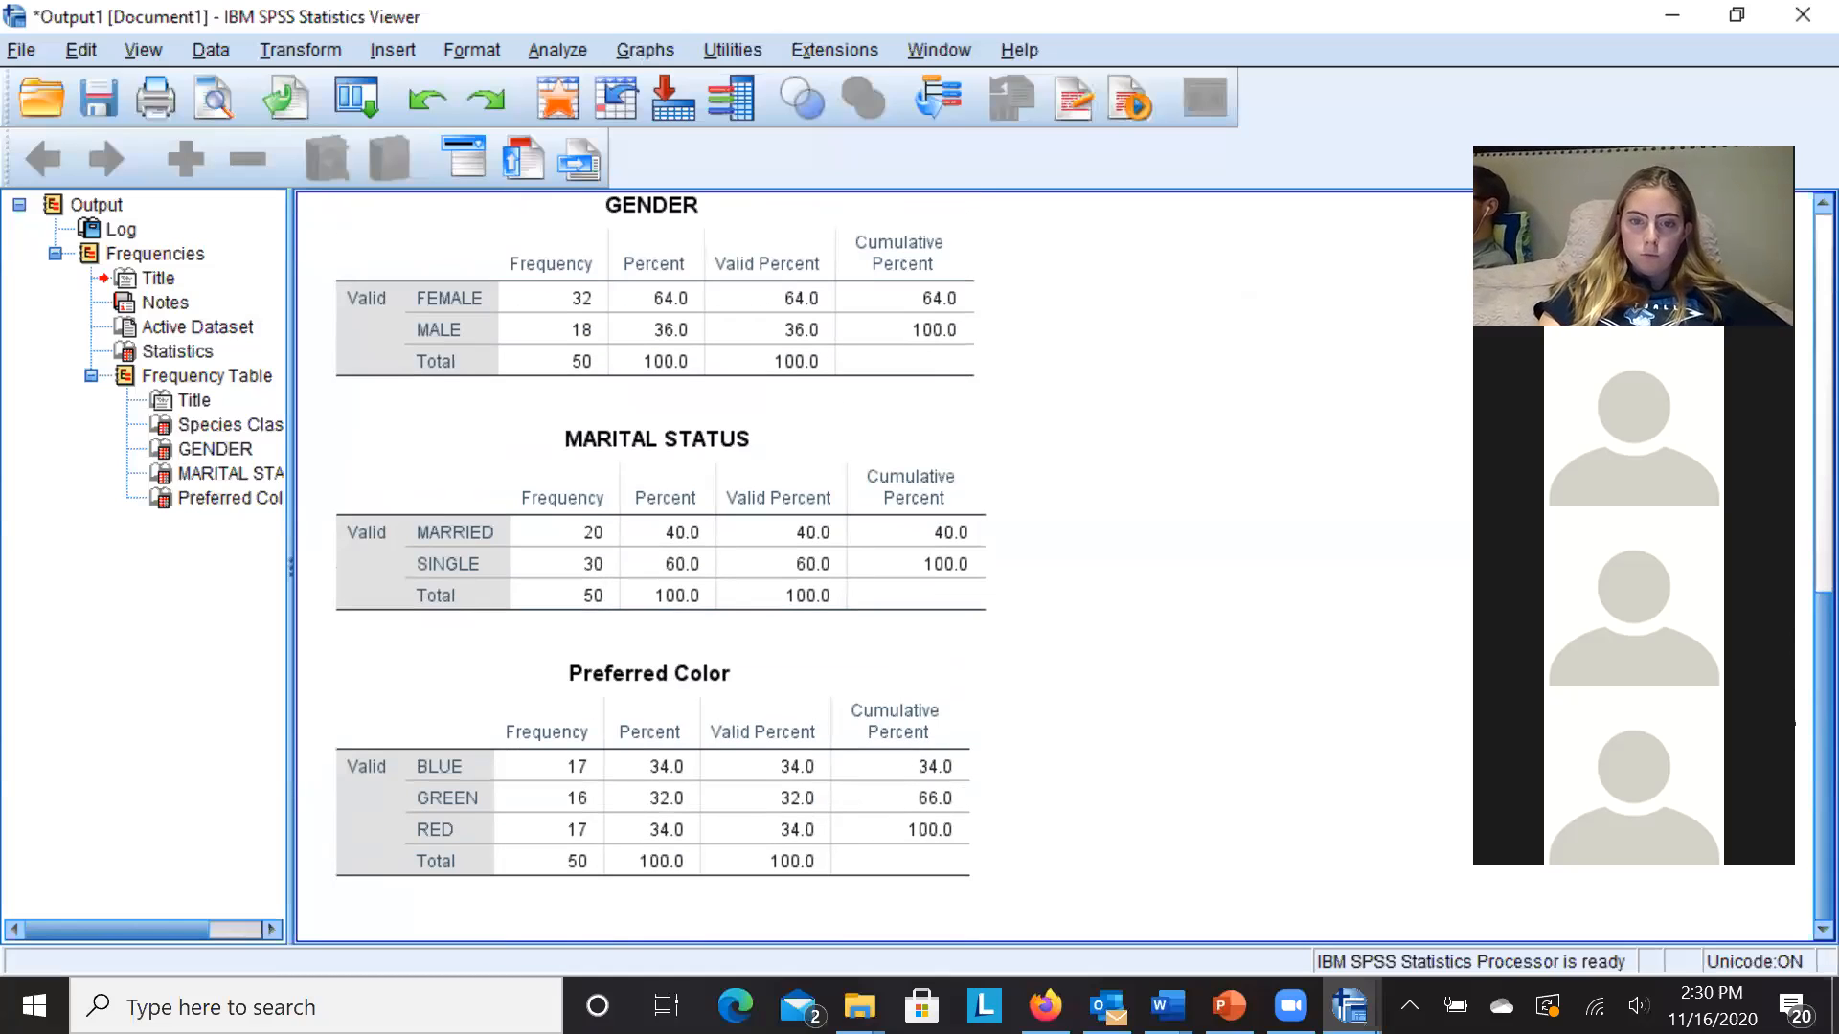
left_click_drag(1823, 788, 1824, 473)
left_click_drag(1787, 346, 1787, 358)
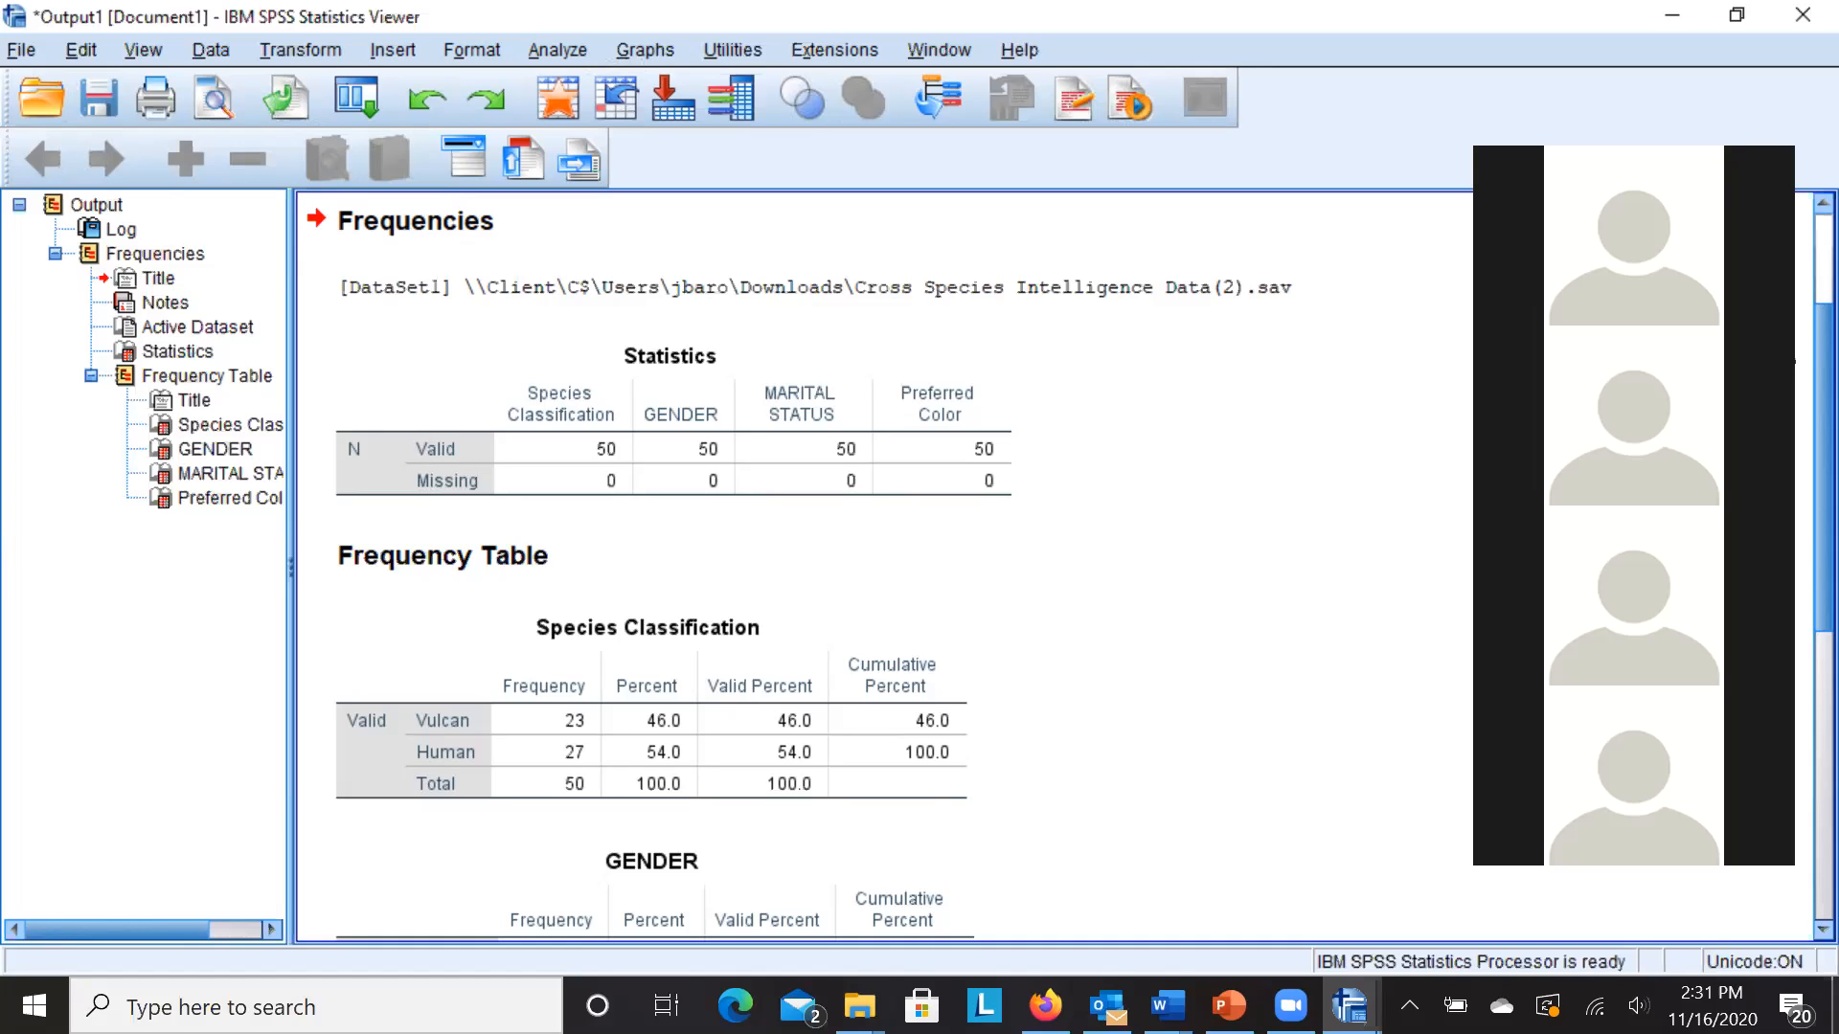
- Open Descriptives with Age and Cross-Species Intelligence Test as the variables
scroll(1053, 566, "down", 6)
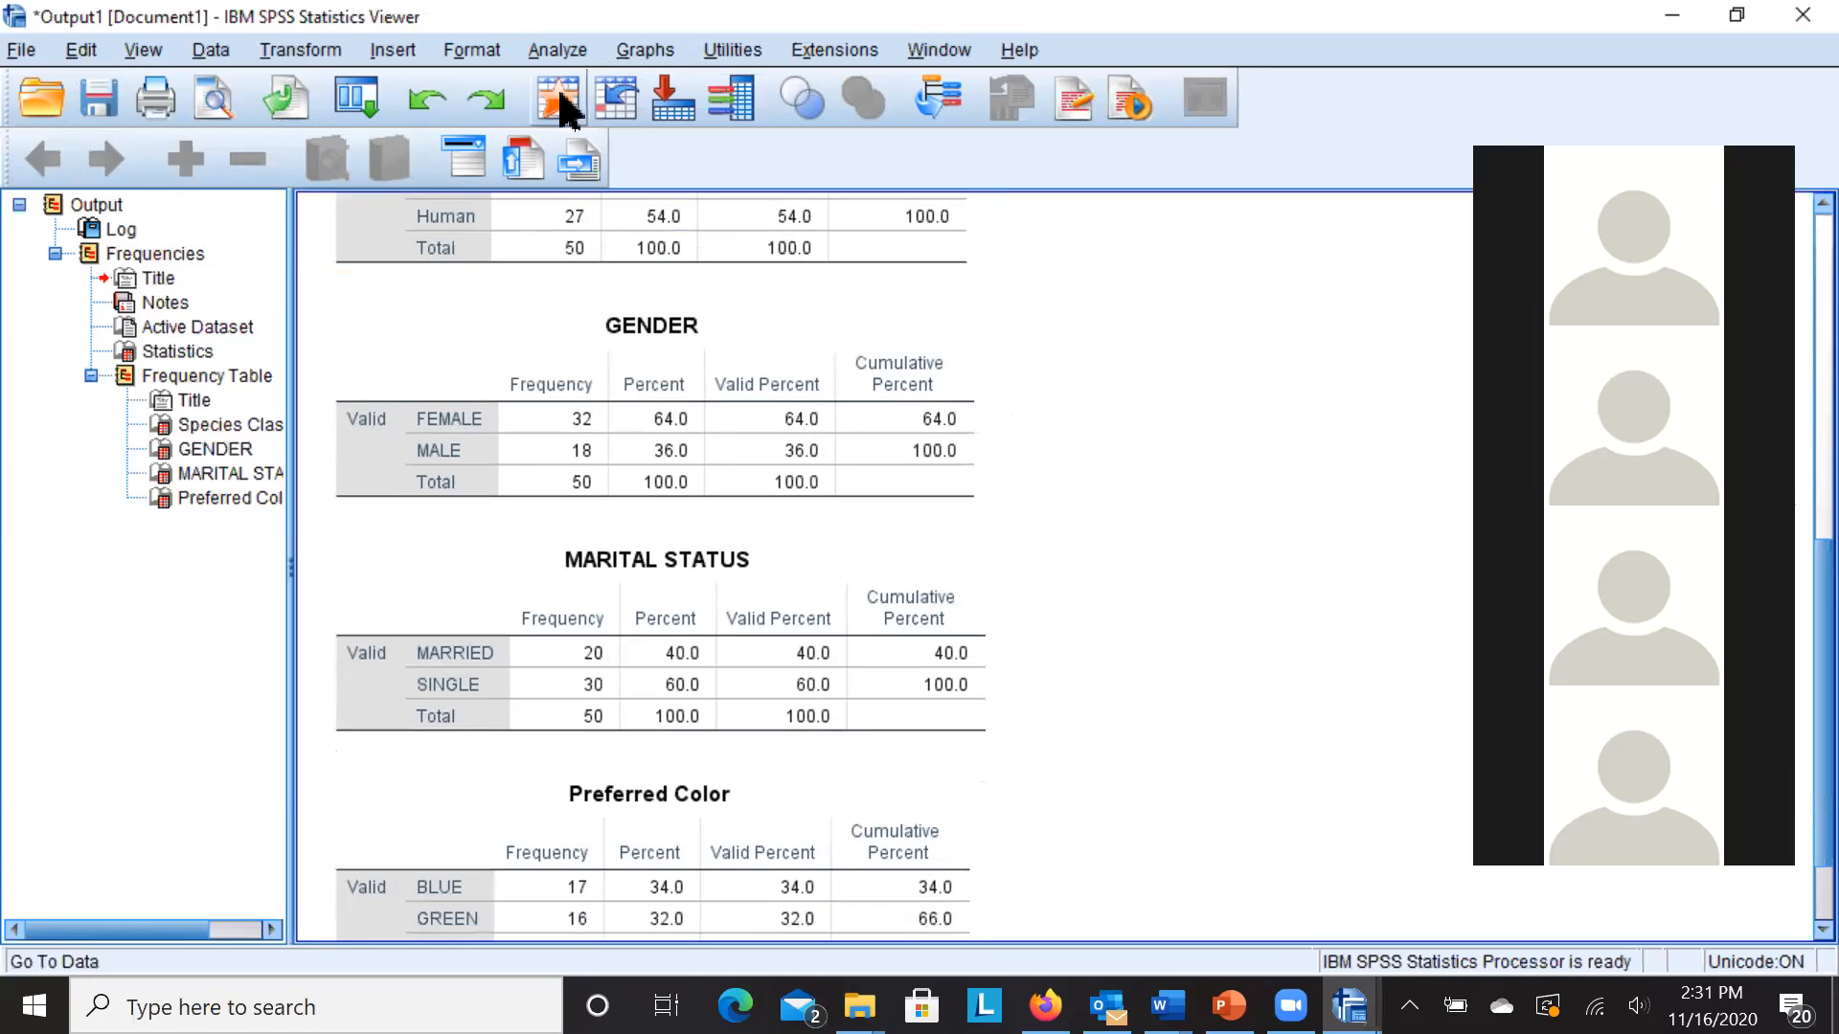
left_click(560, 55)
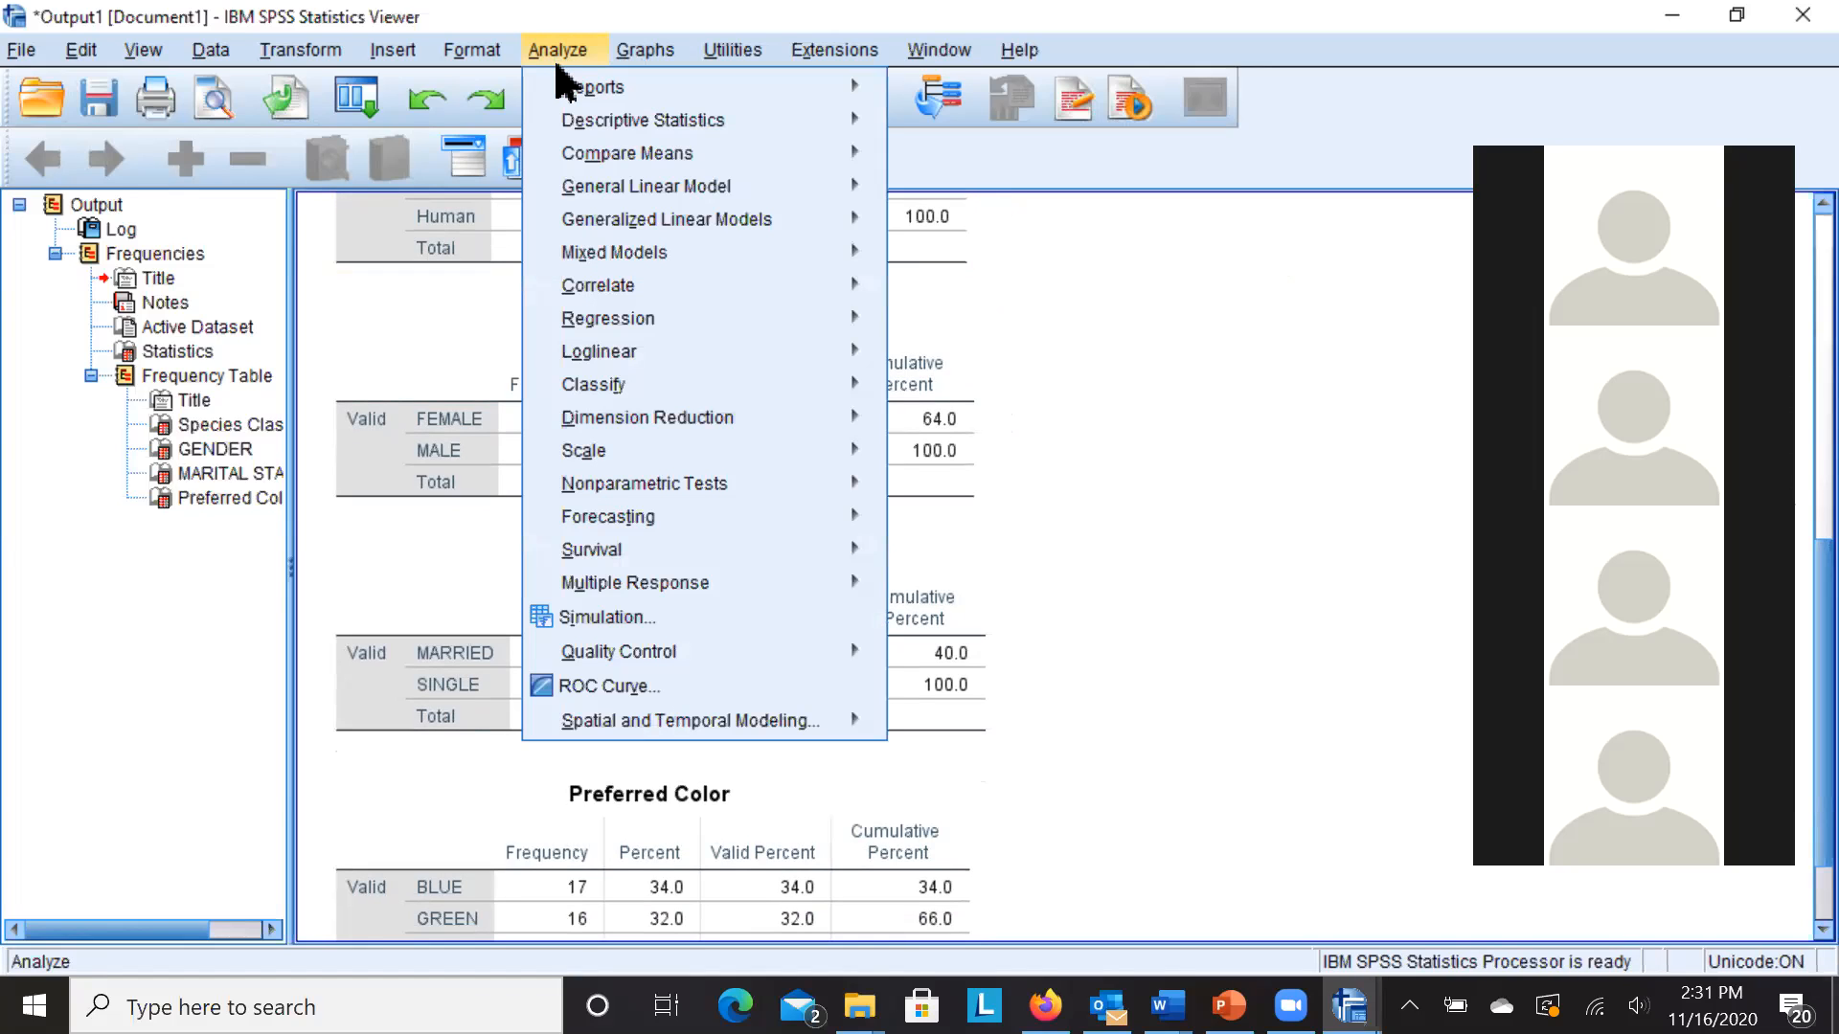
mouse_move(587, 123)
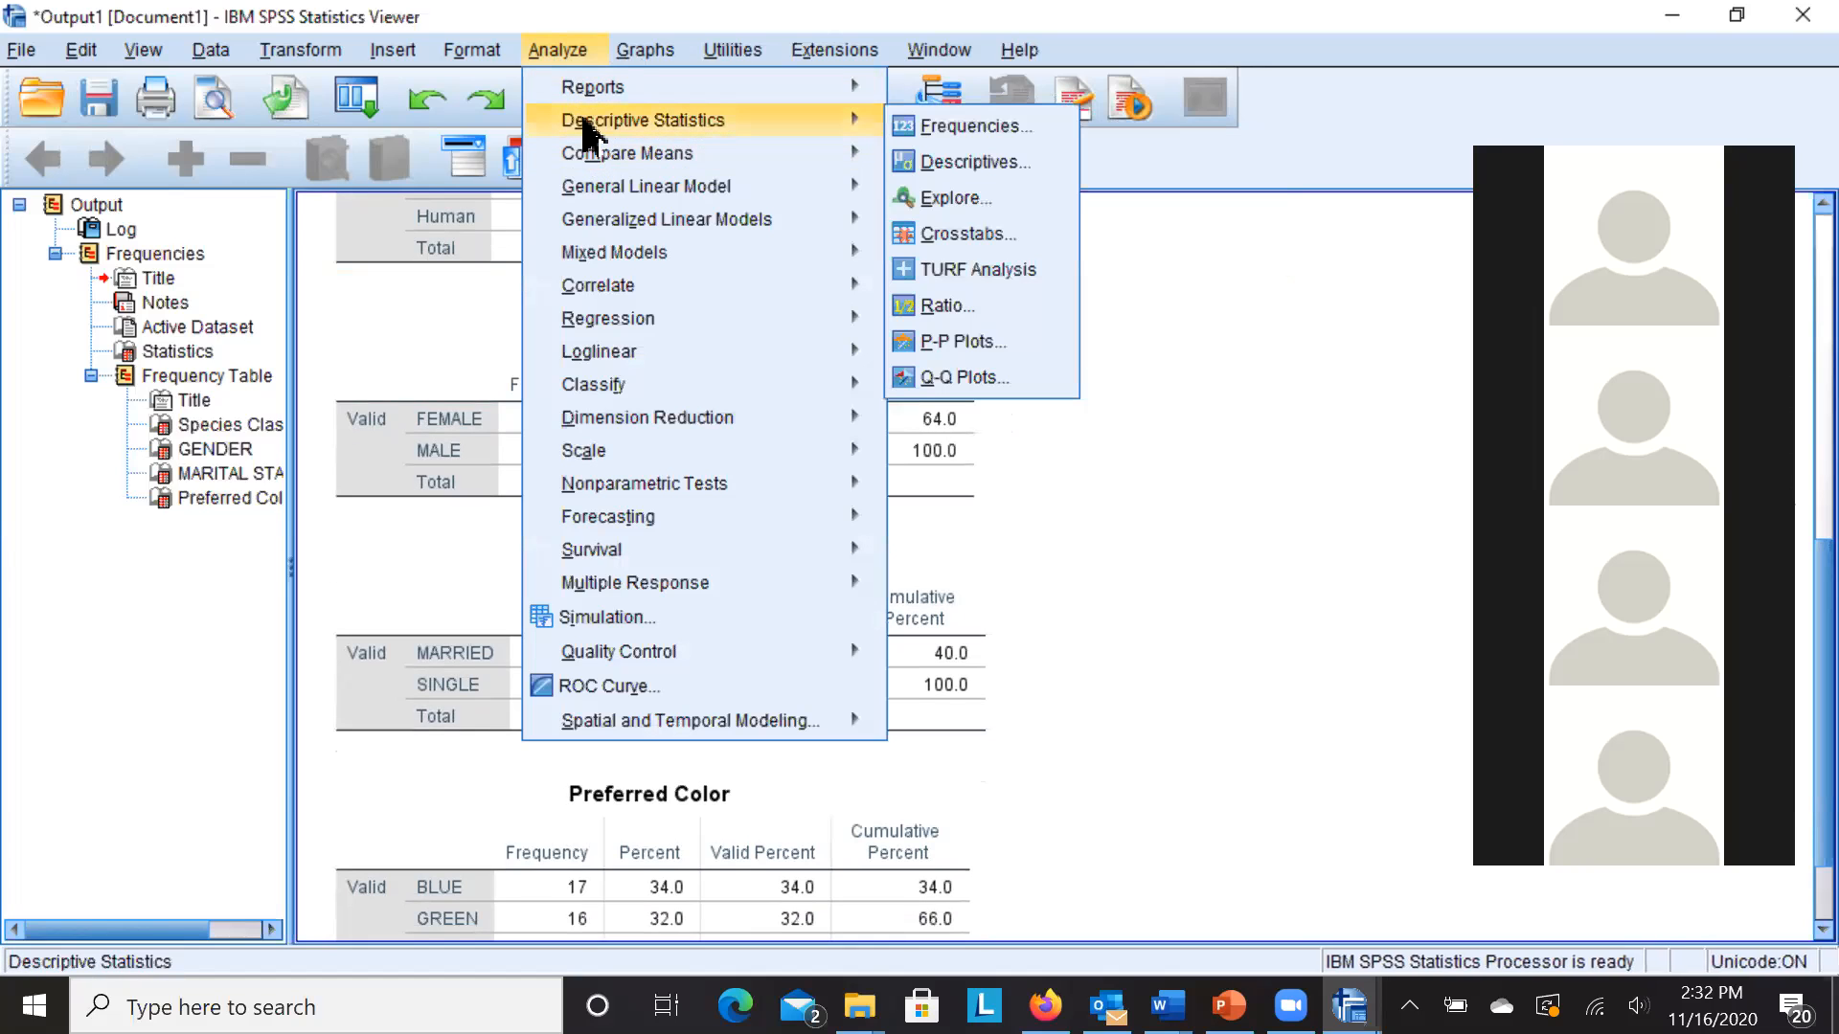
left_click(971, 168)
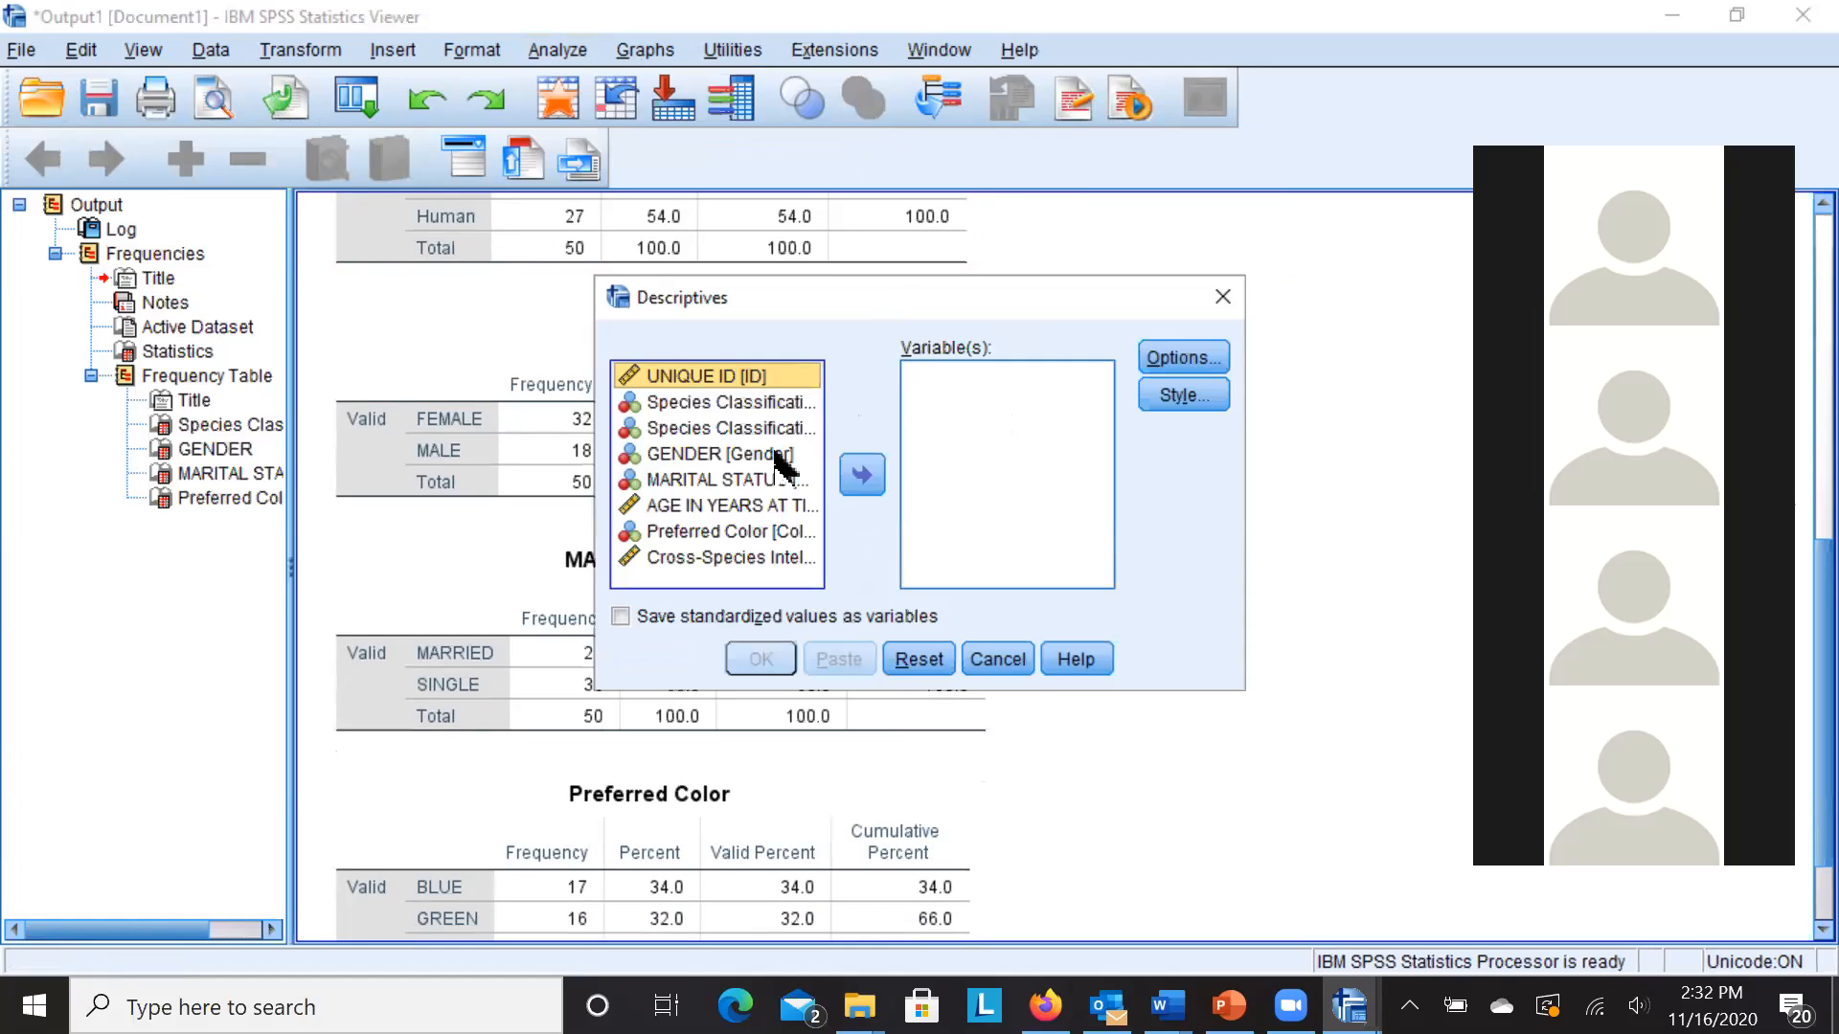
left_click(718, 507)
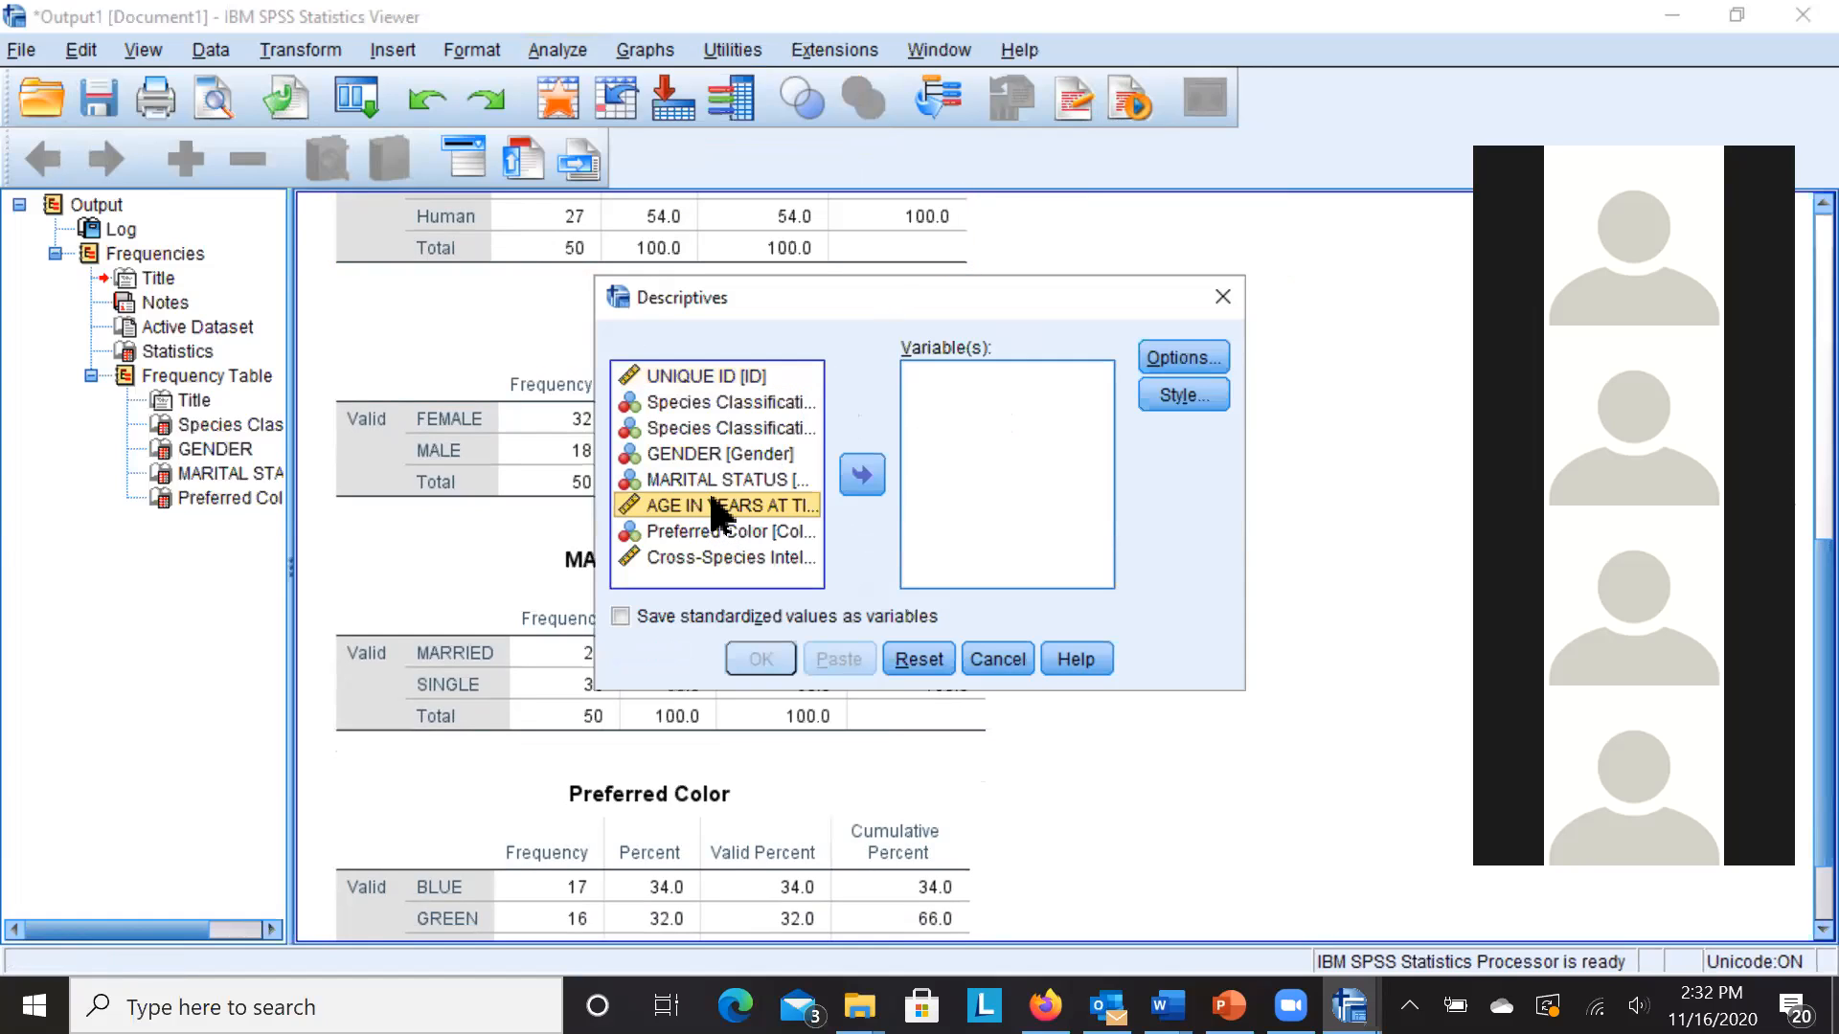
left_click(862, 475)
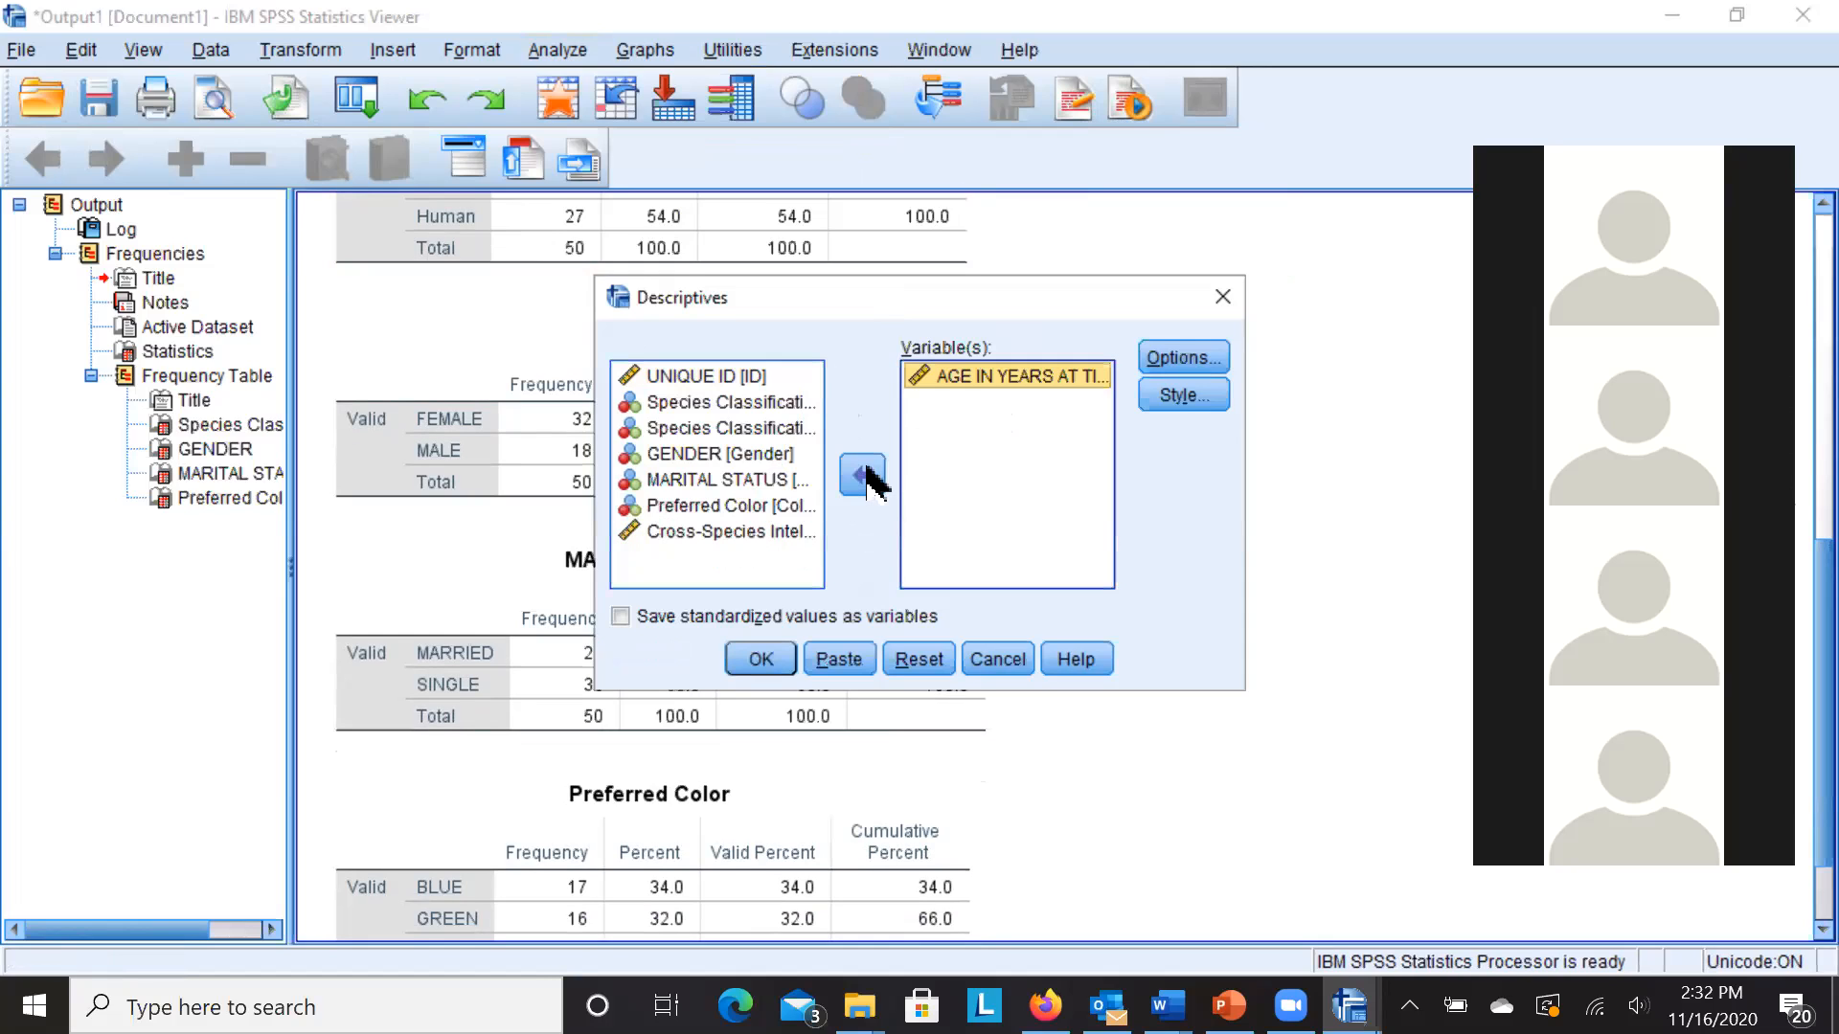
left_click(781, 532)
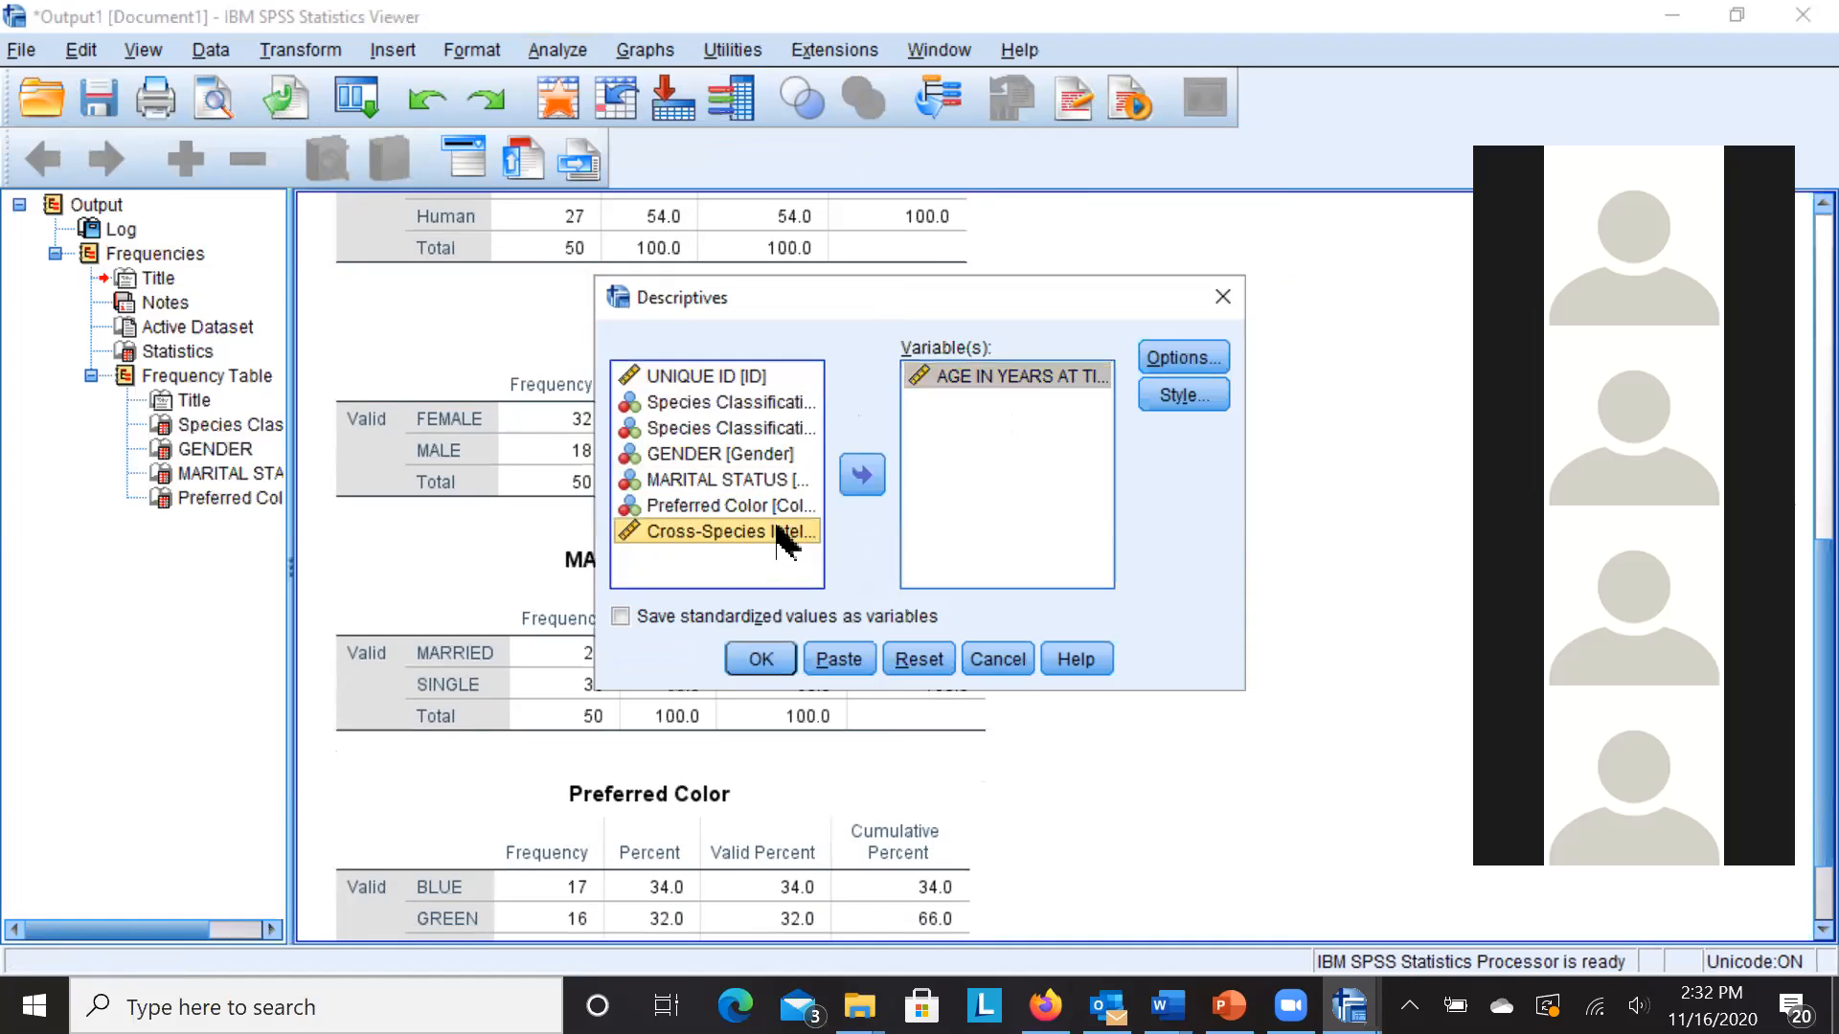
left_click(858, 477)
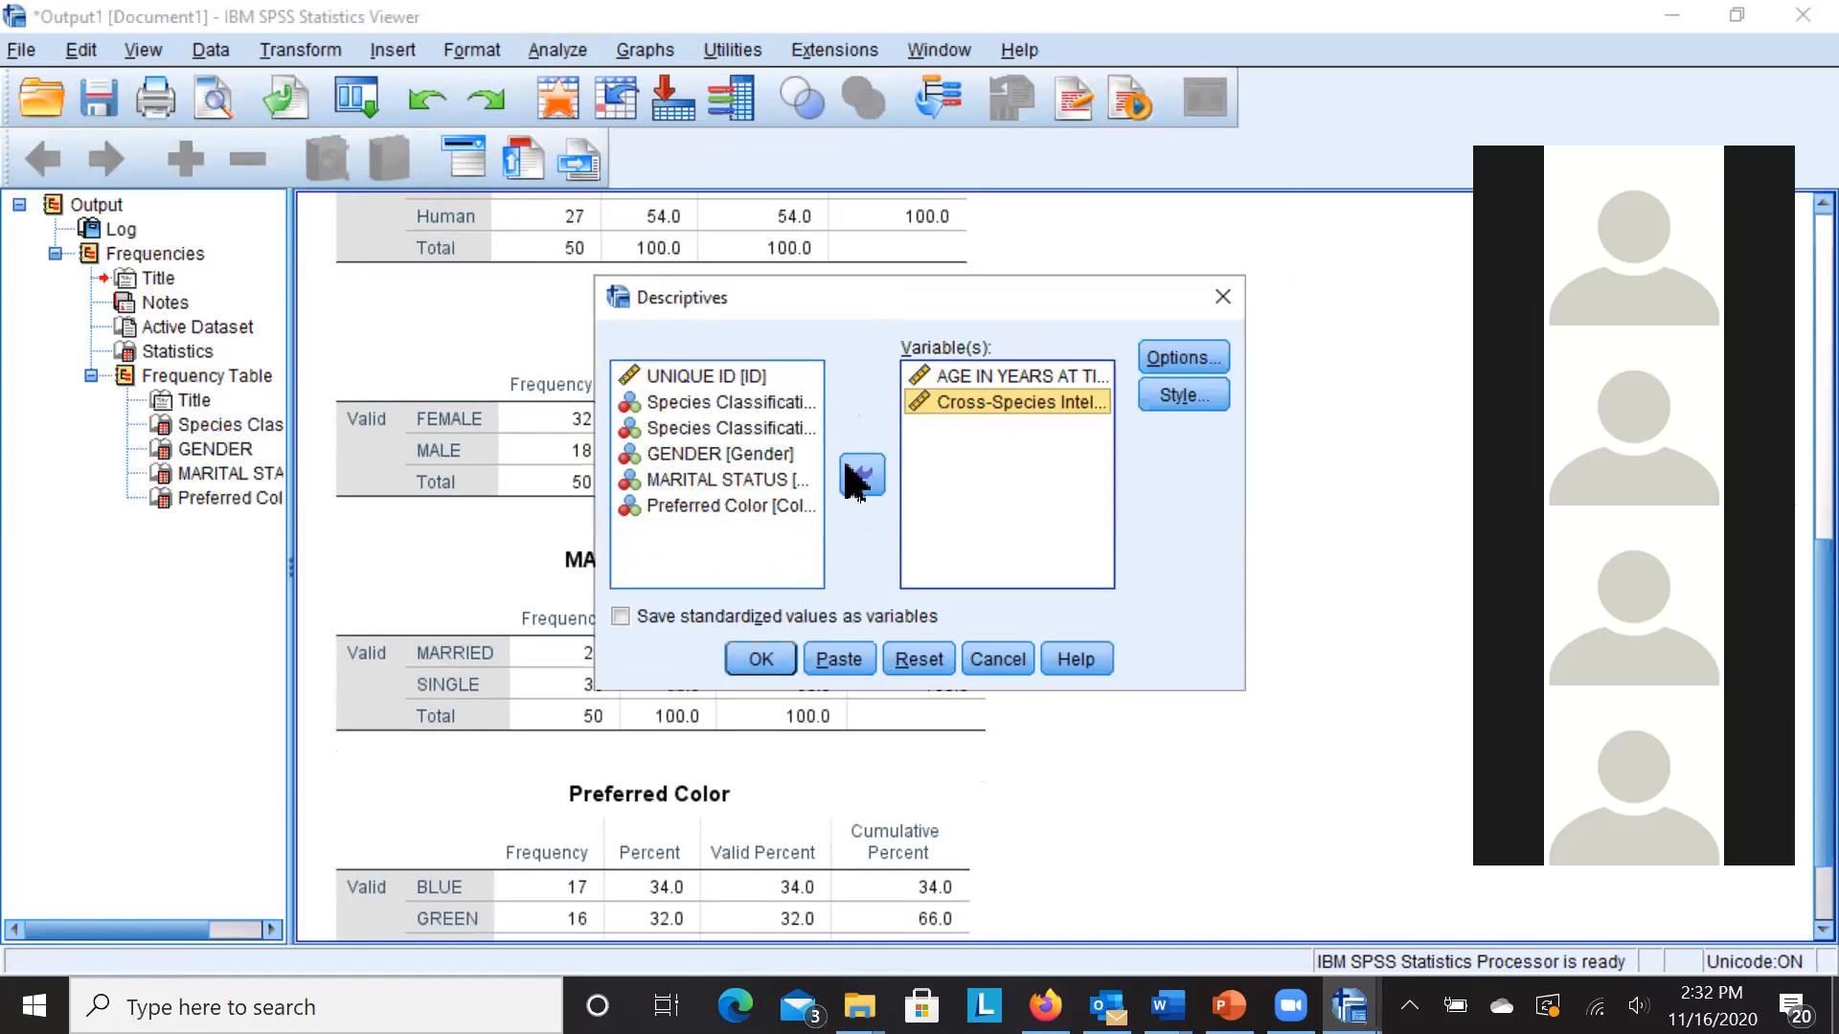
- Keep mean, SD, minimum and maximum in Options and run: age mean 27.54, intelligence mean 680.00
left_click(1186, 362)
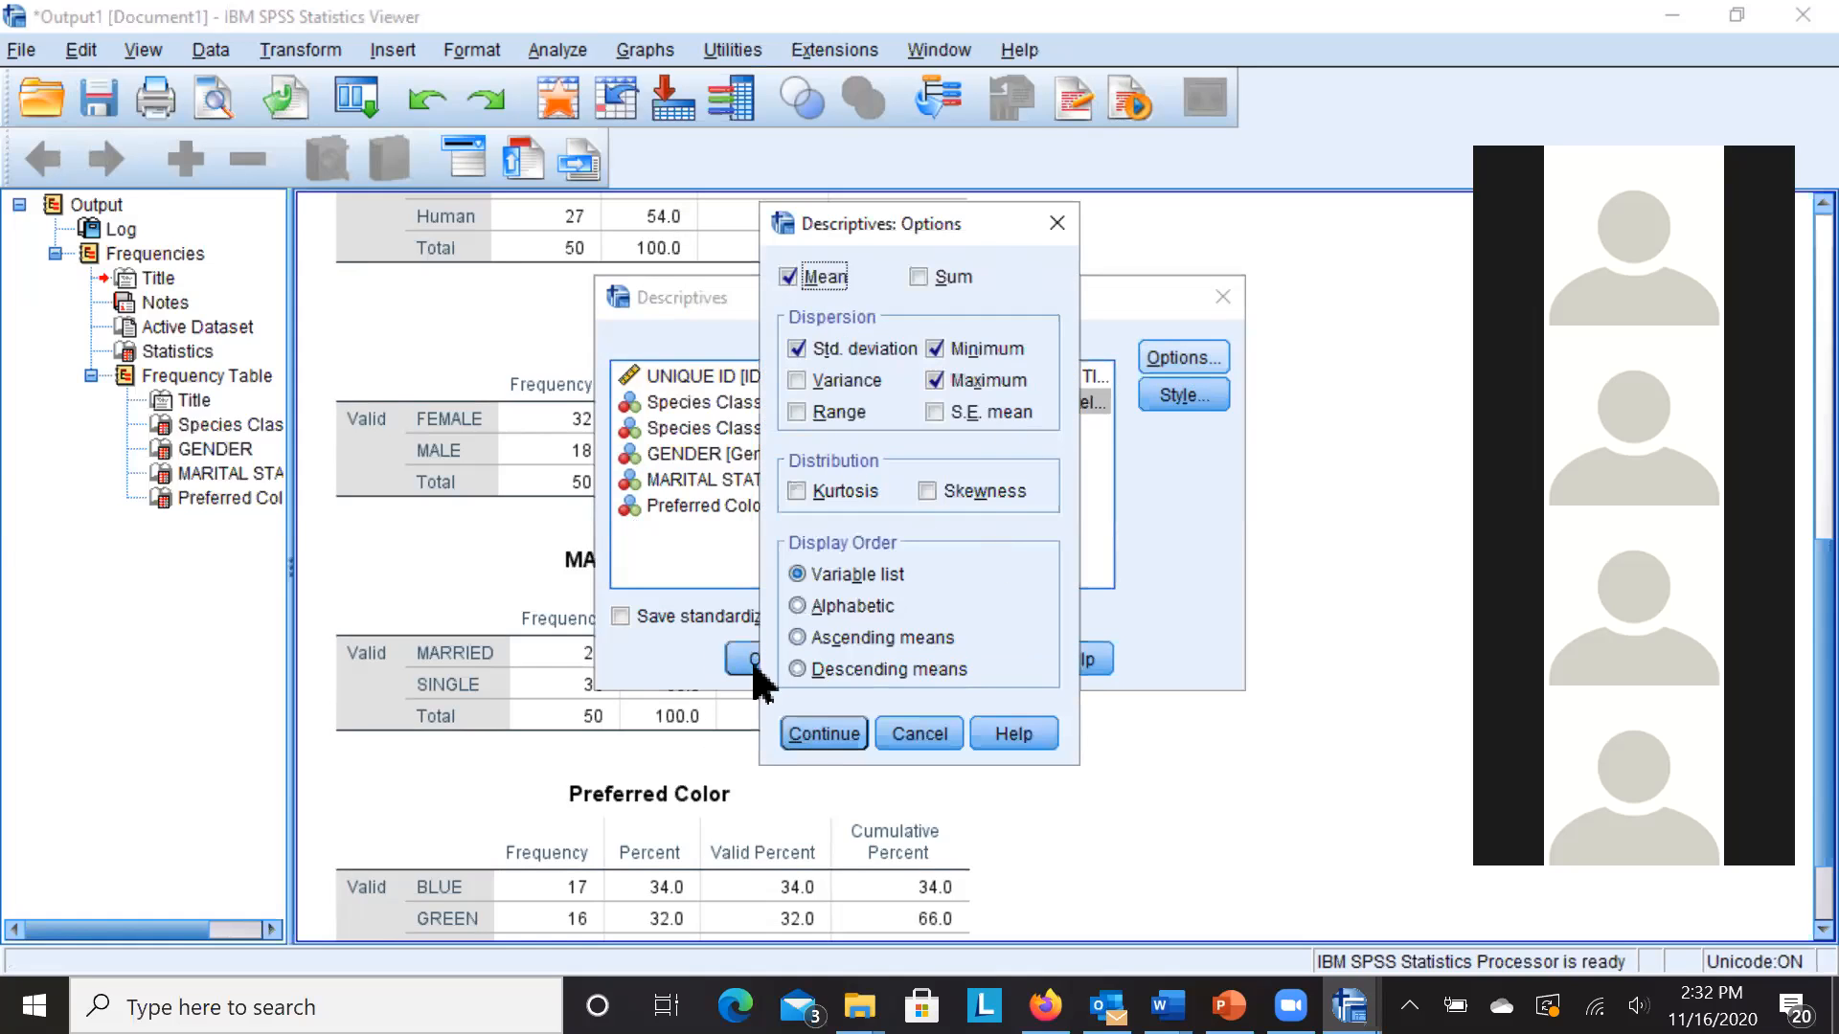
left_click(805, 737)
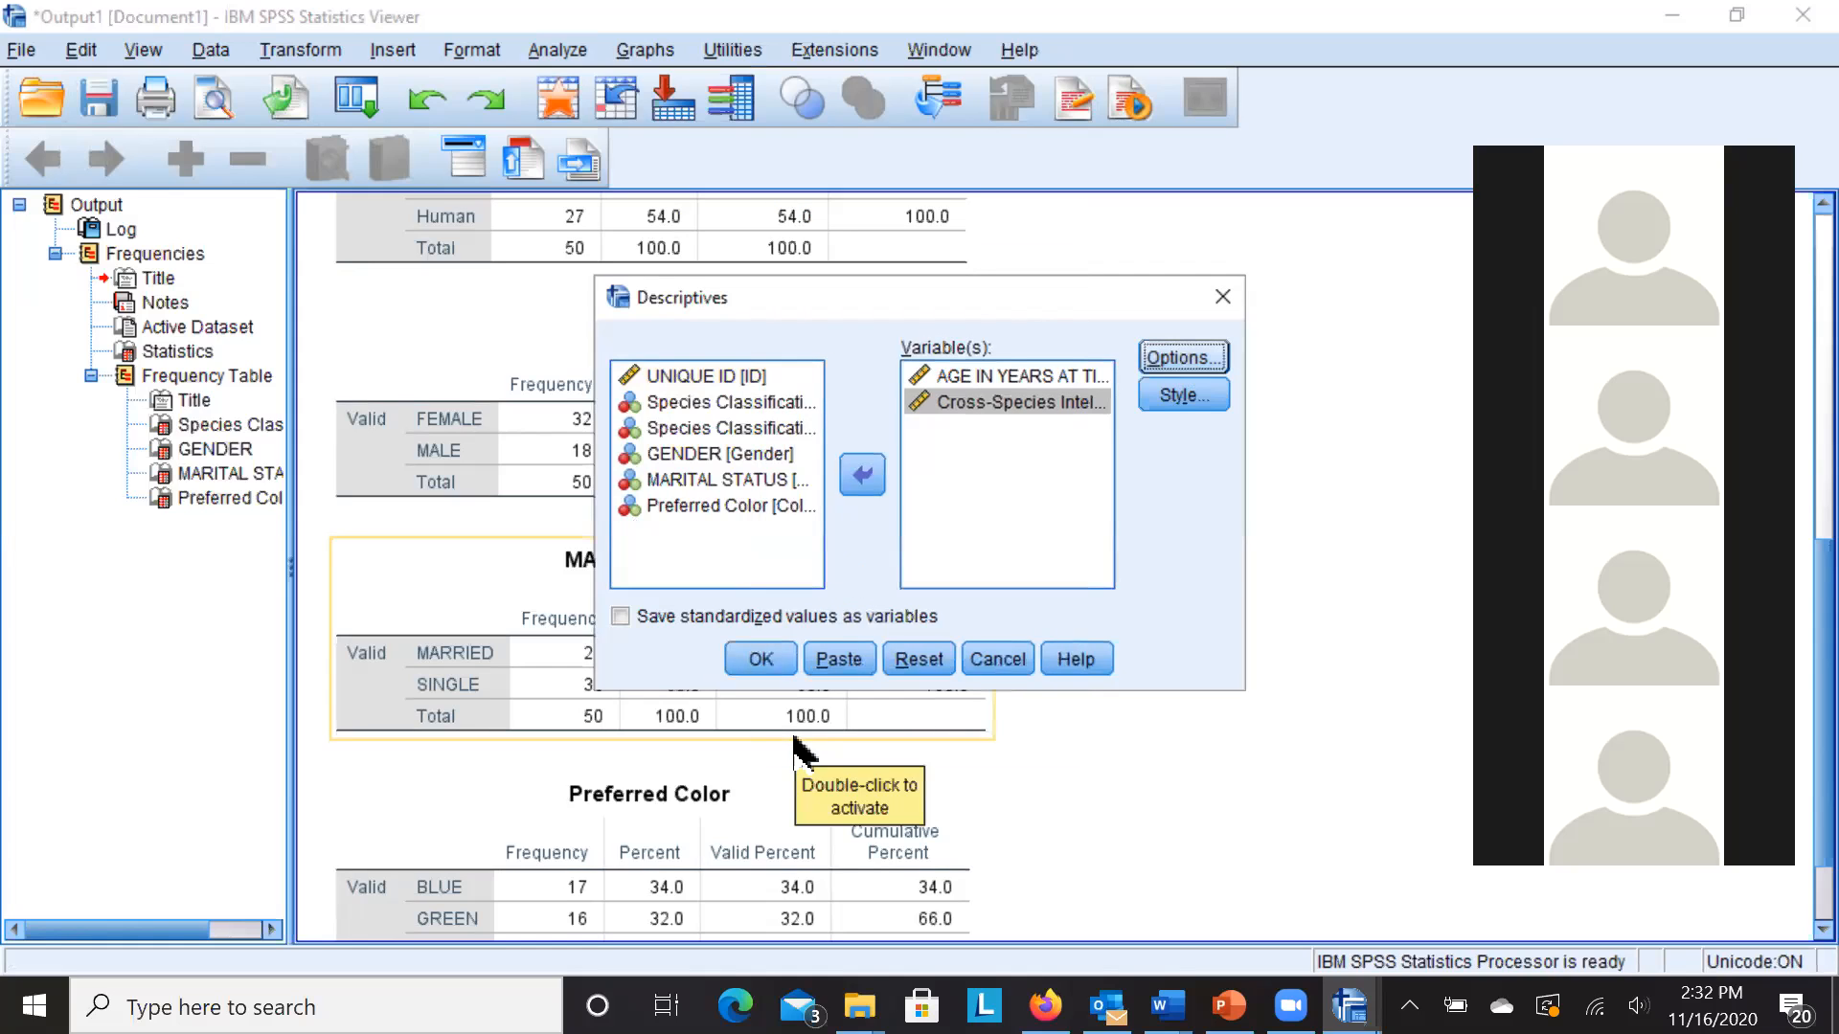
left_click(752, 661)
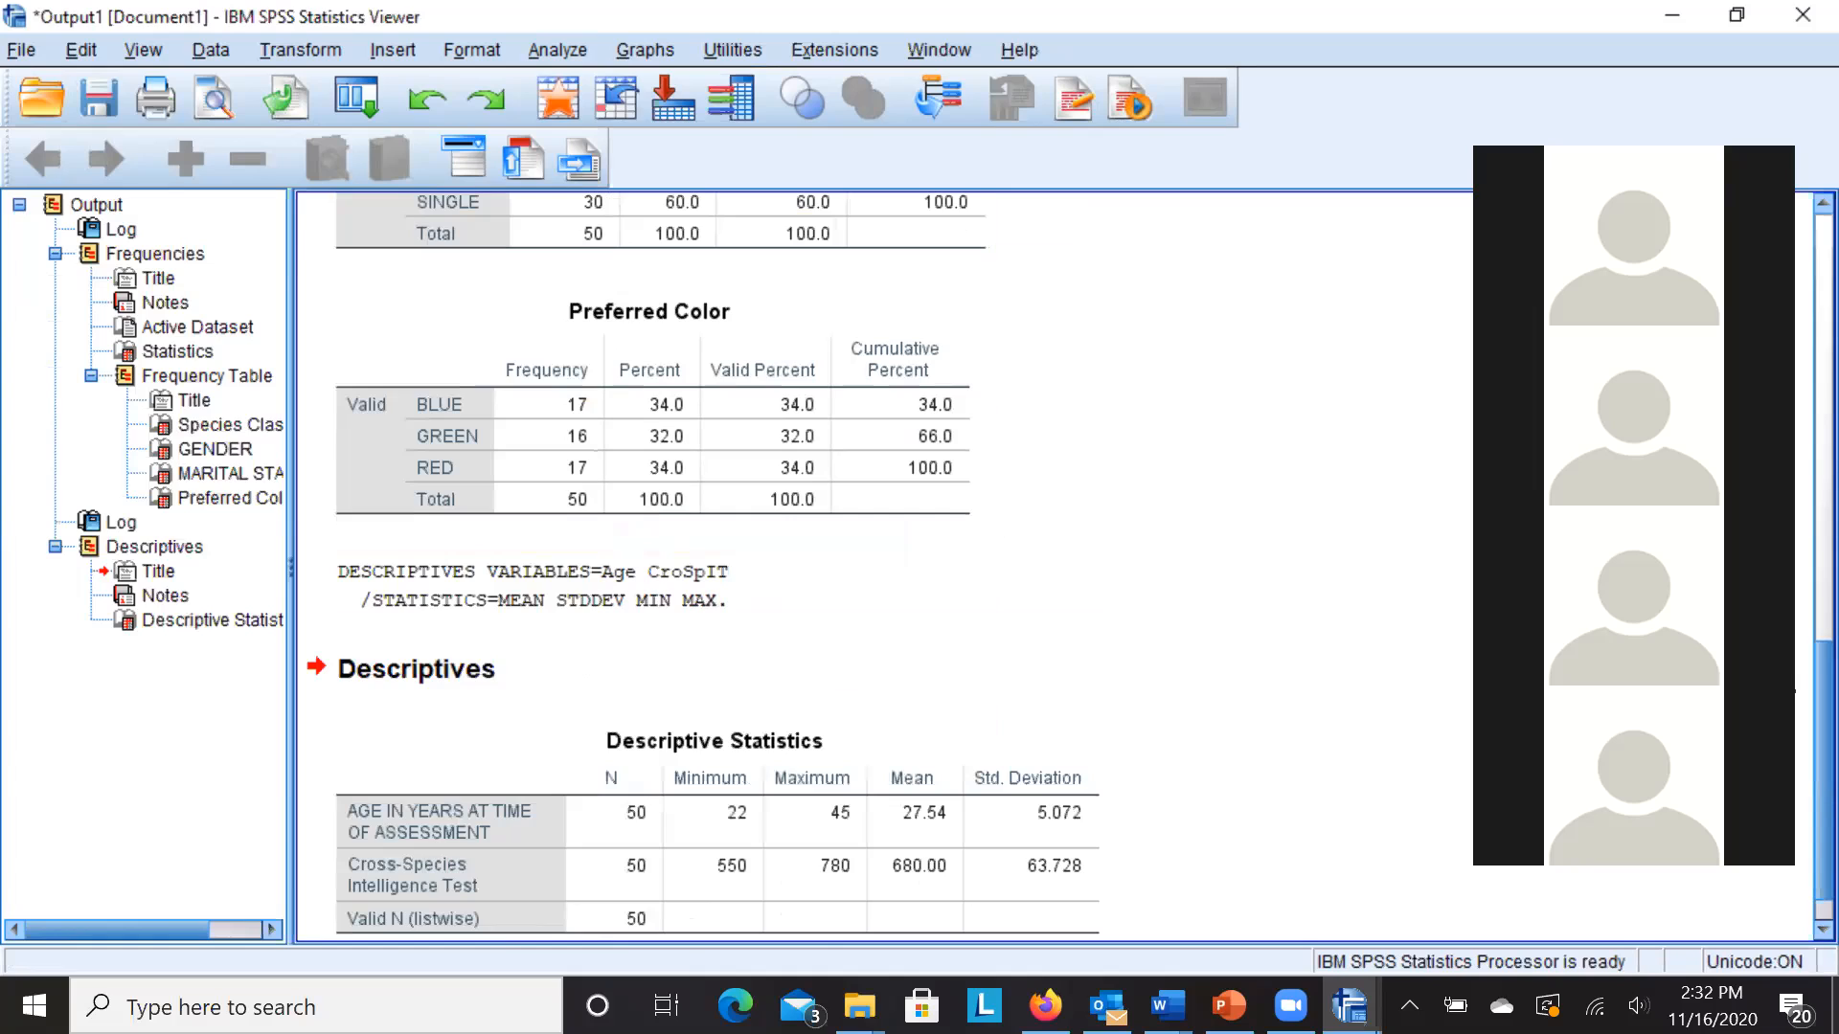
scroll(1794, 709, "down", 1)
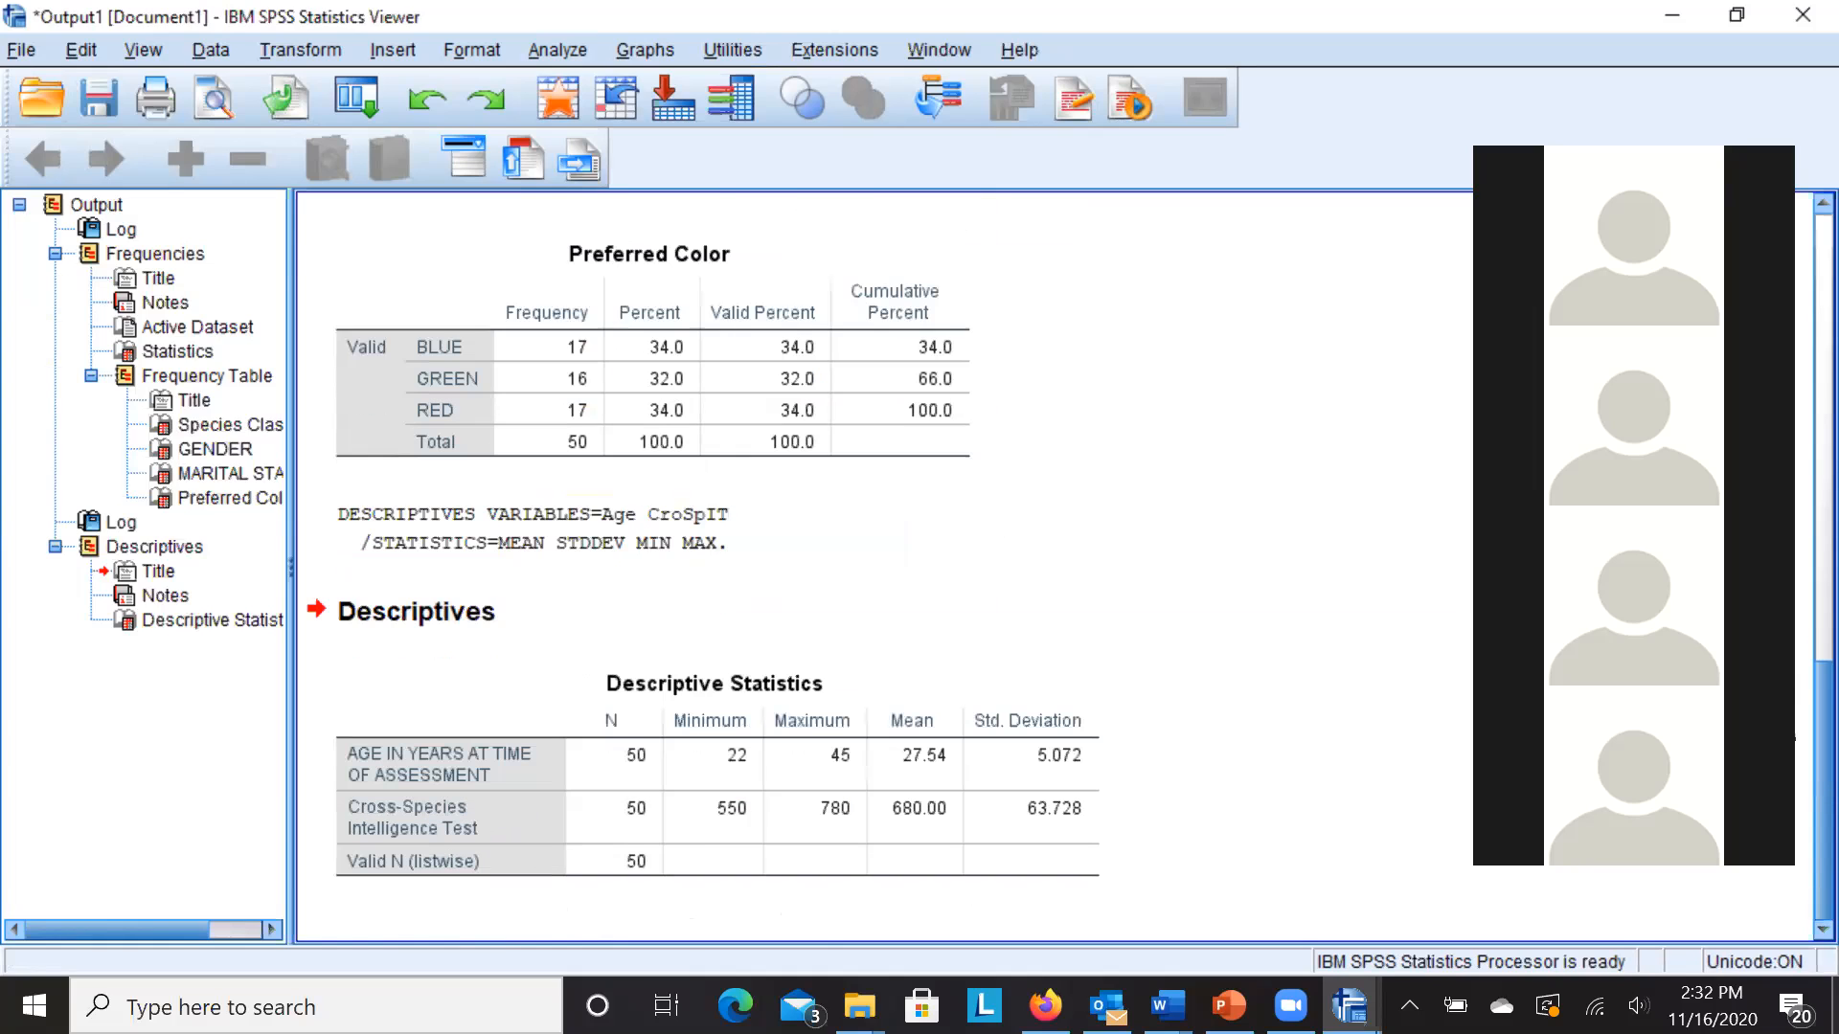
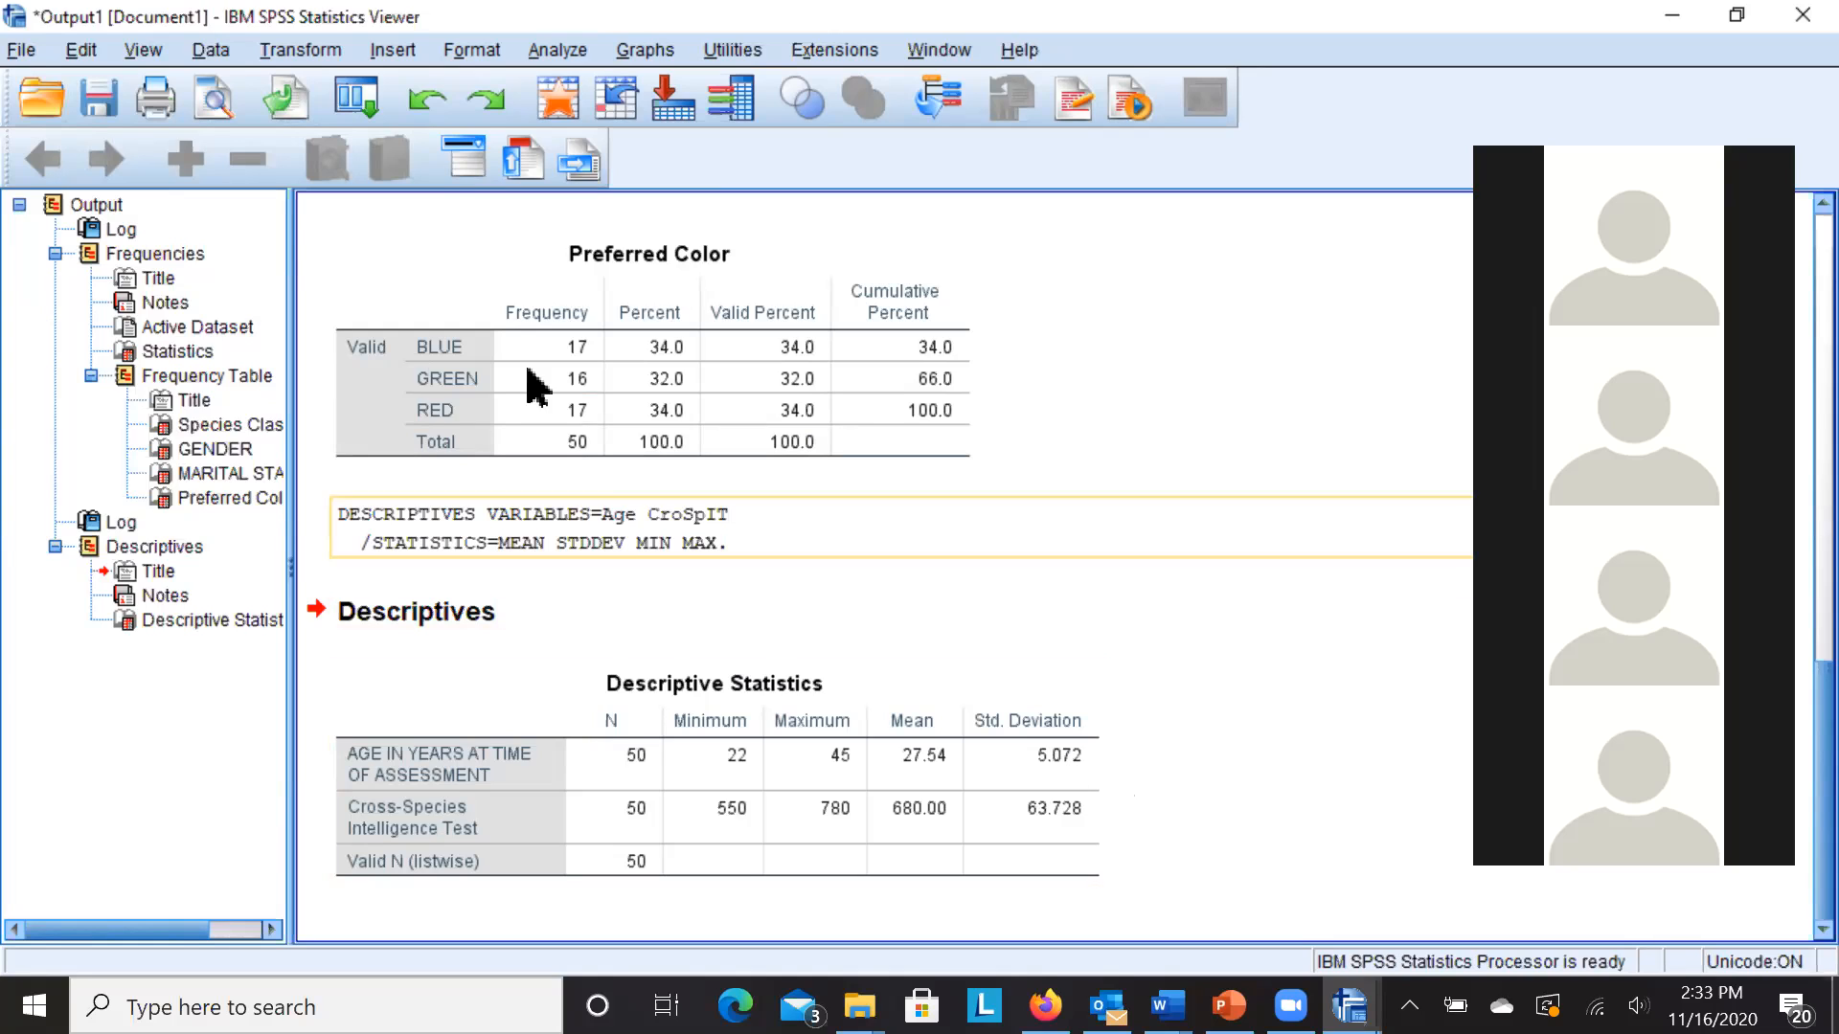
- Start an Independent-Samples T Test with Cross-Species Intelligence Test as test variable, grouped by Species Classification
left_click(560, 52)
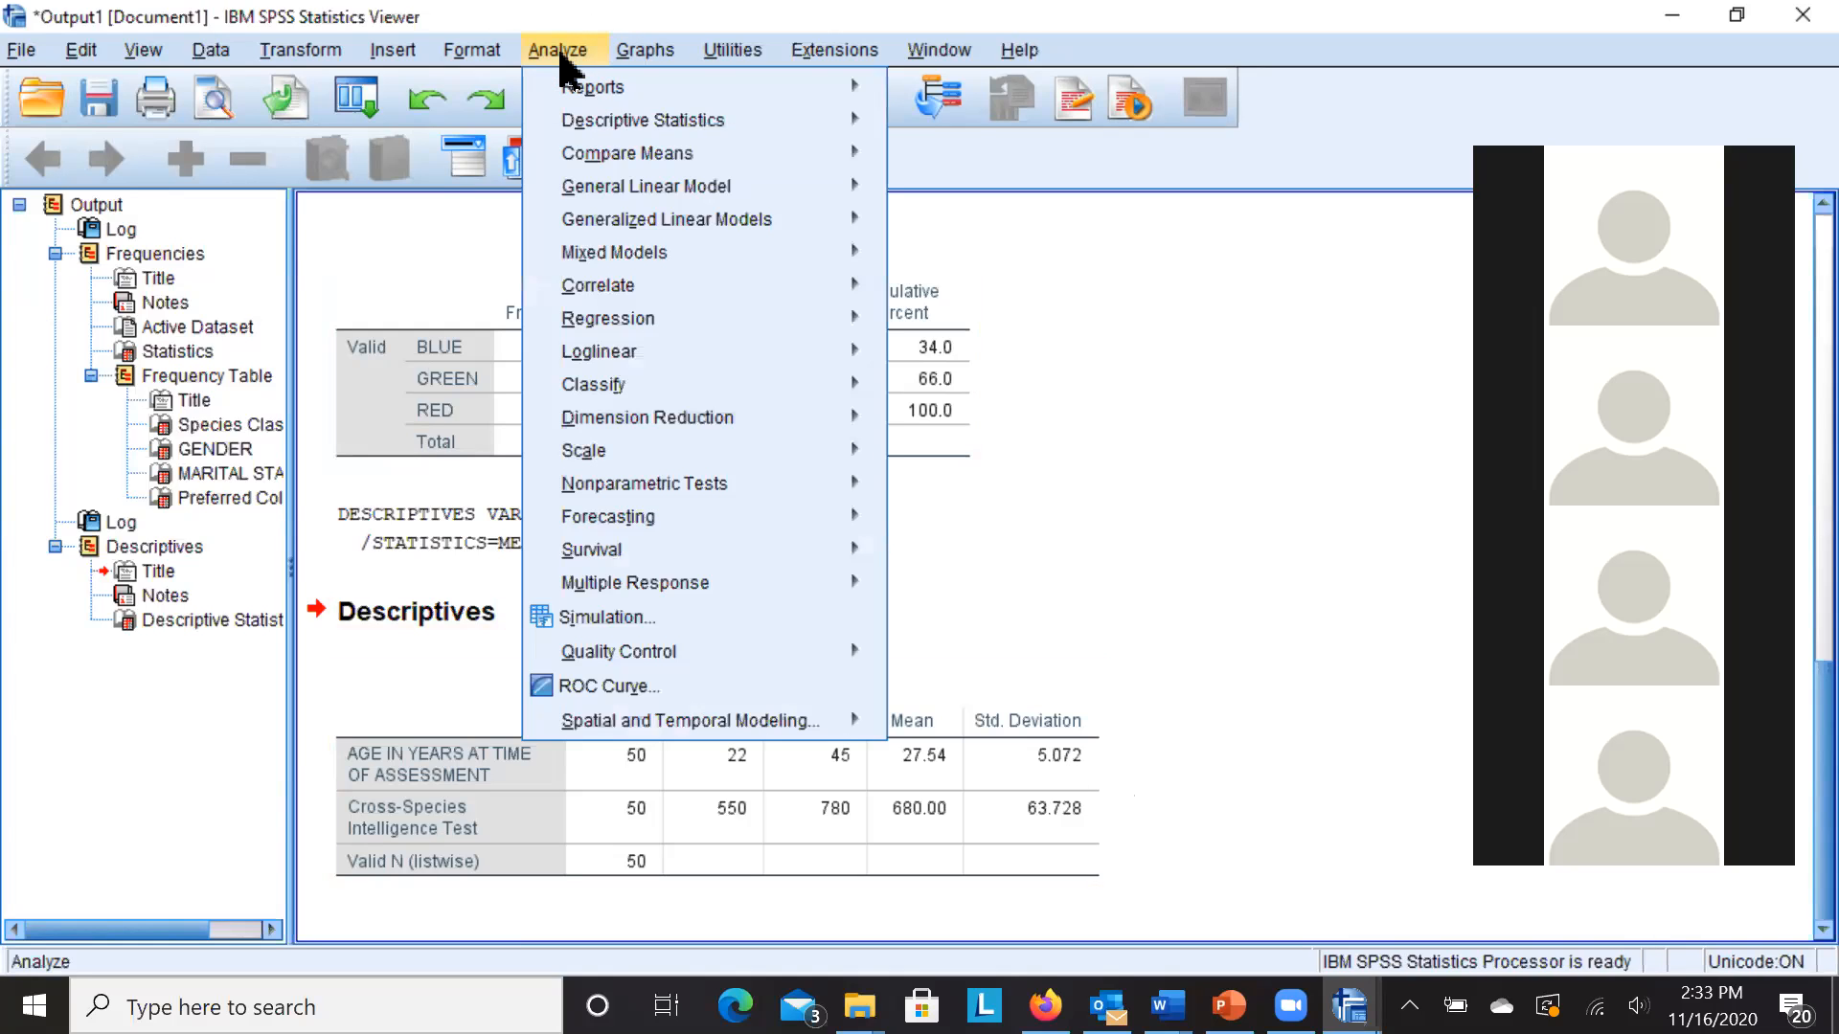
mouse_move(602, 161)
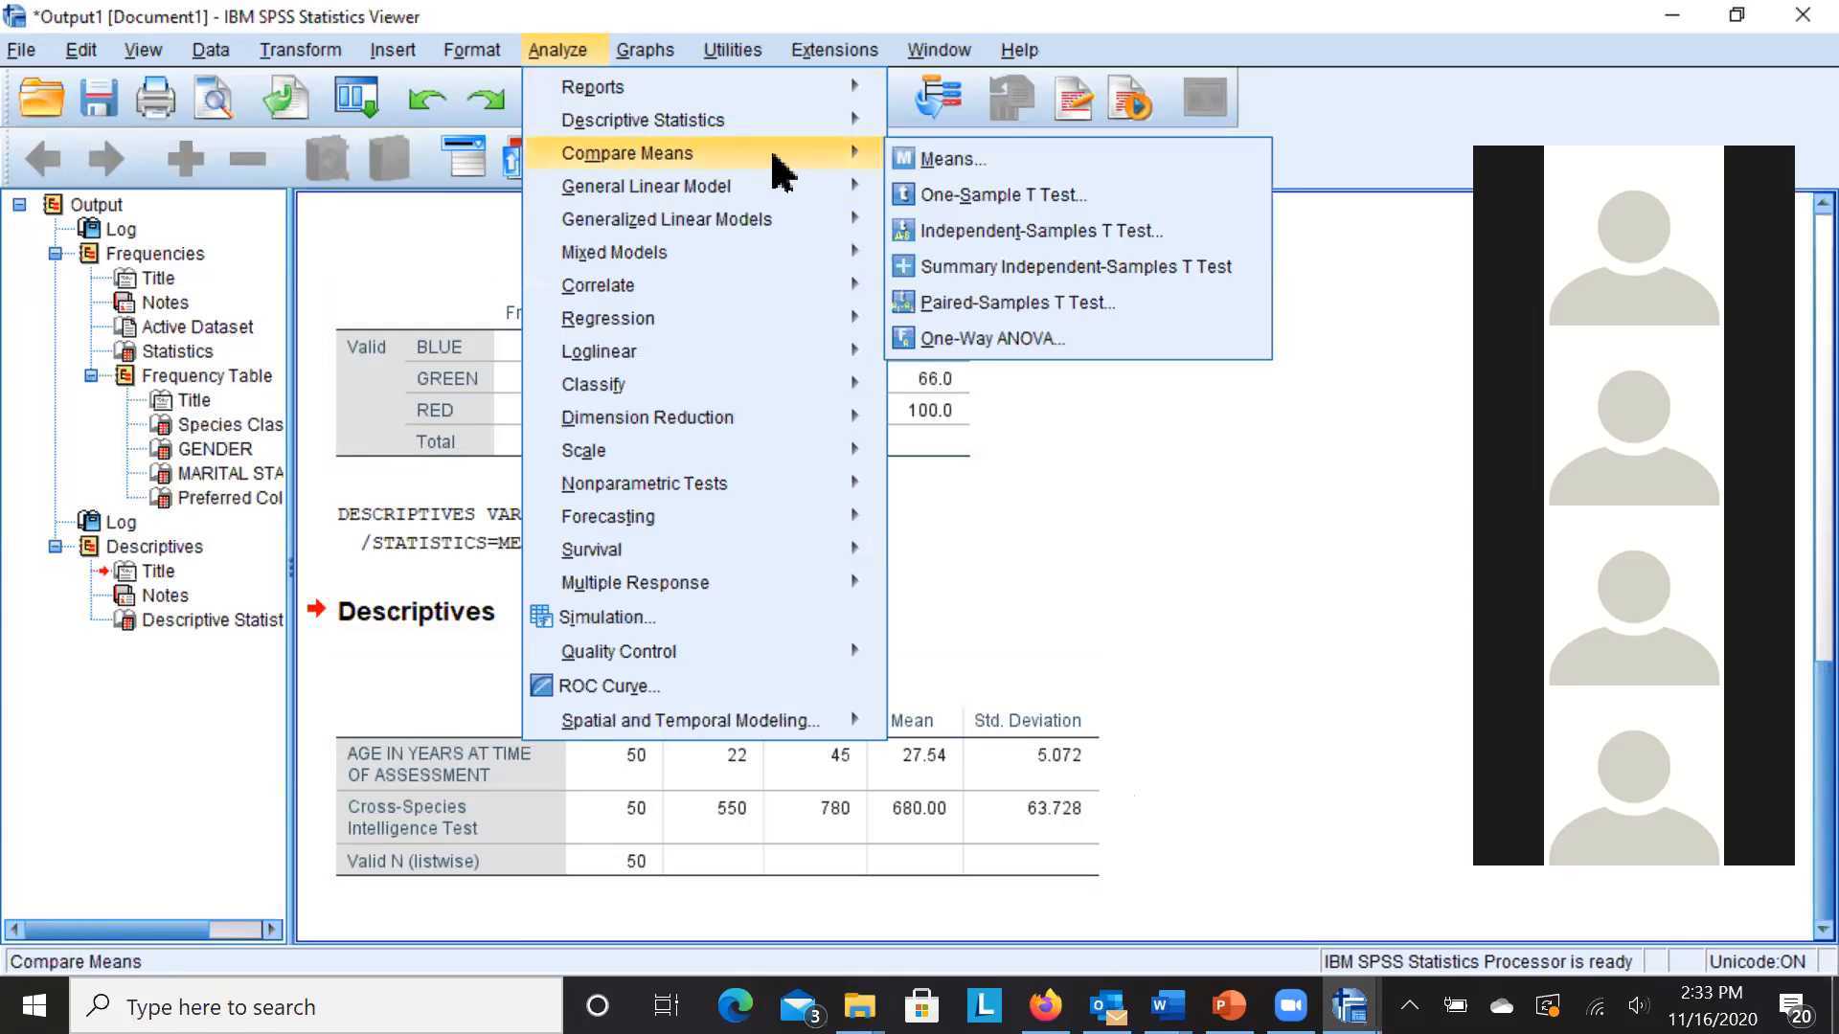
mouse_move(821, 163)
left_click(986, 230)
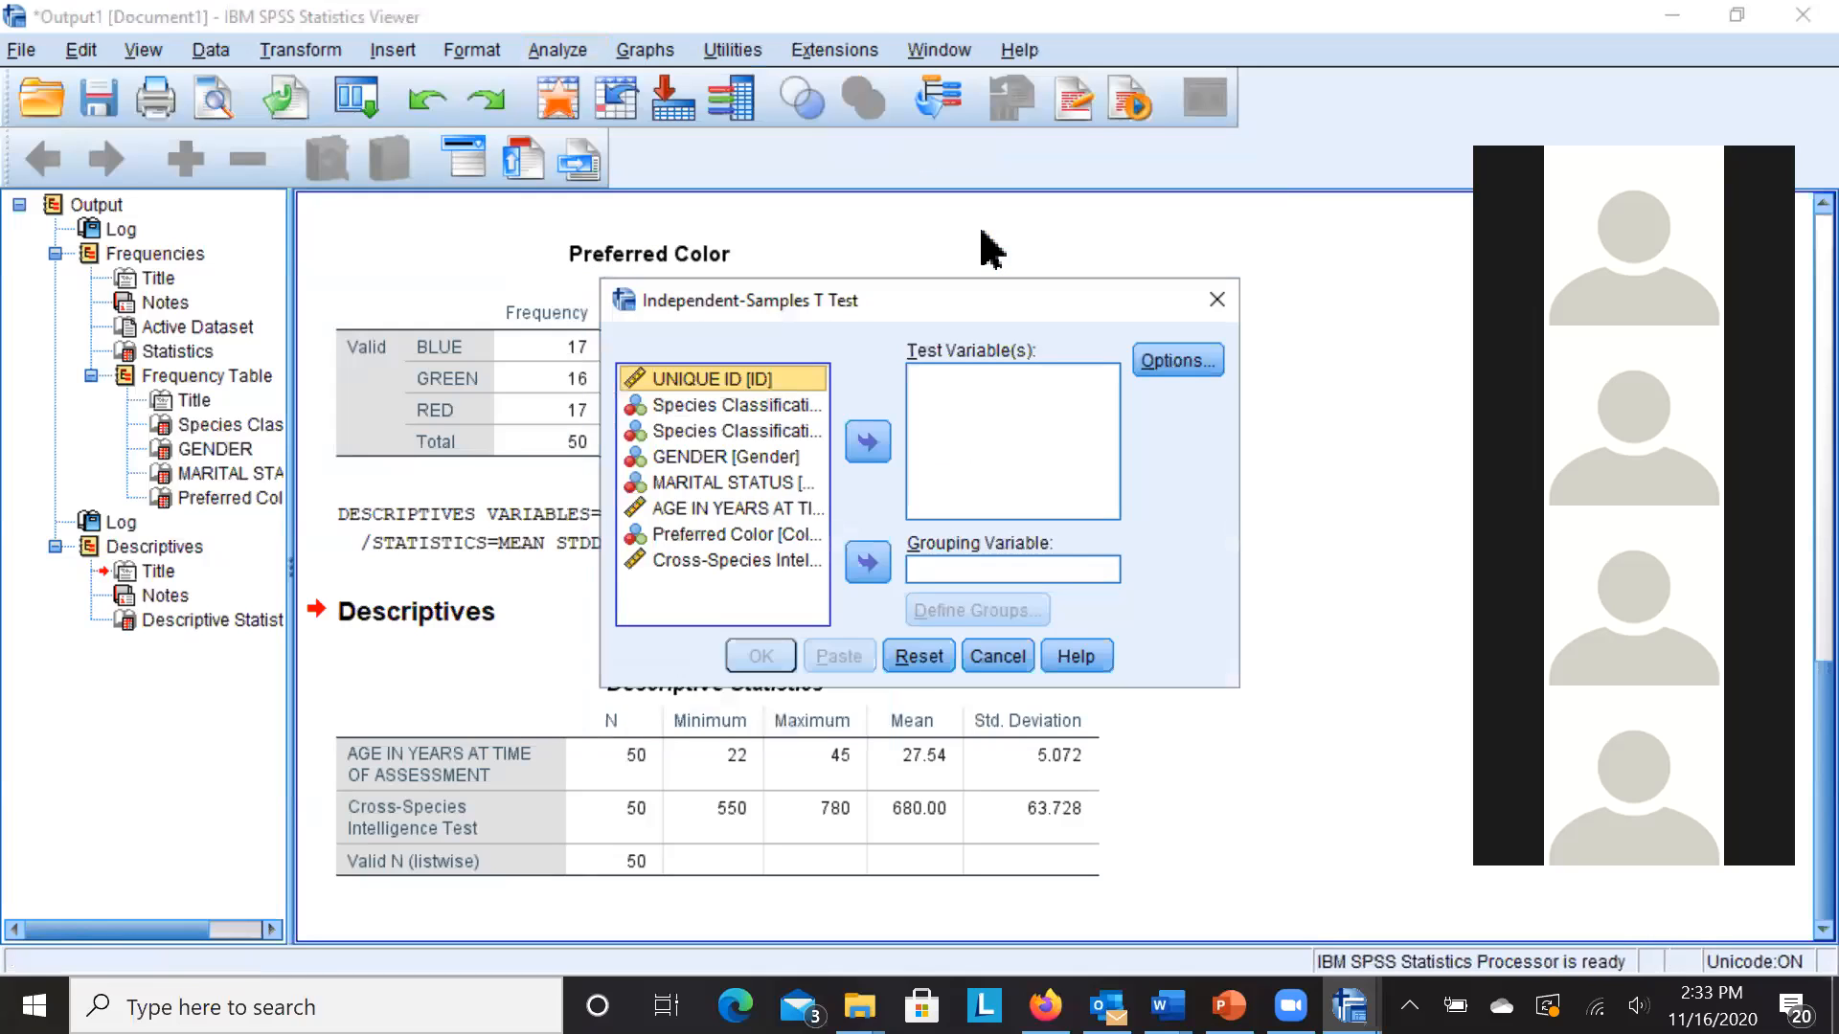
left_click(802, 406)
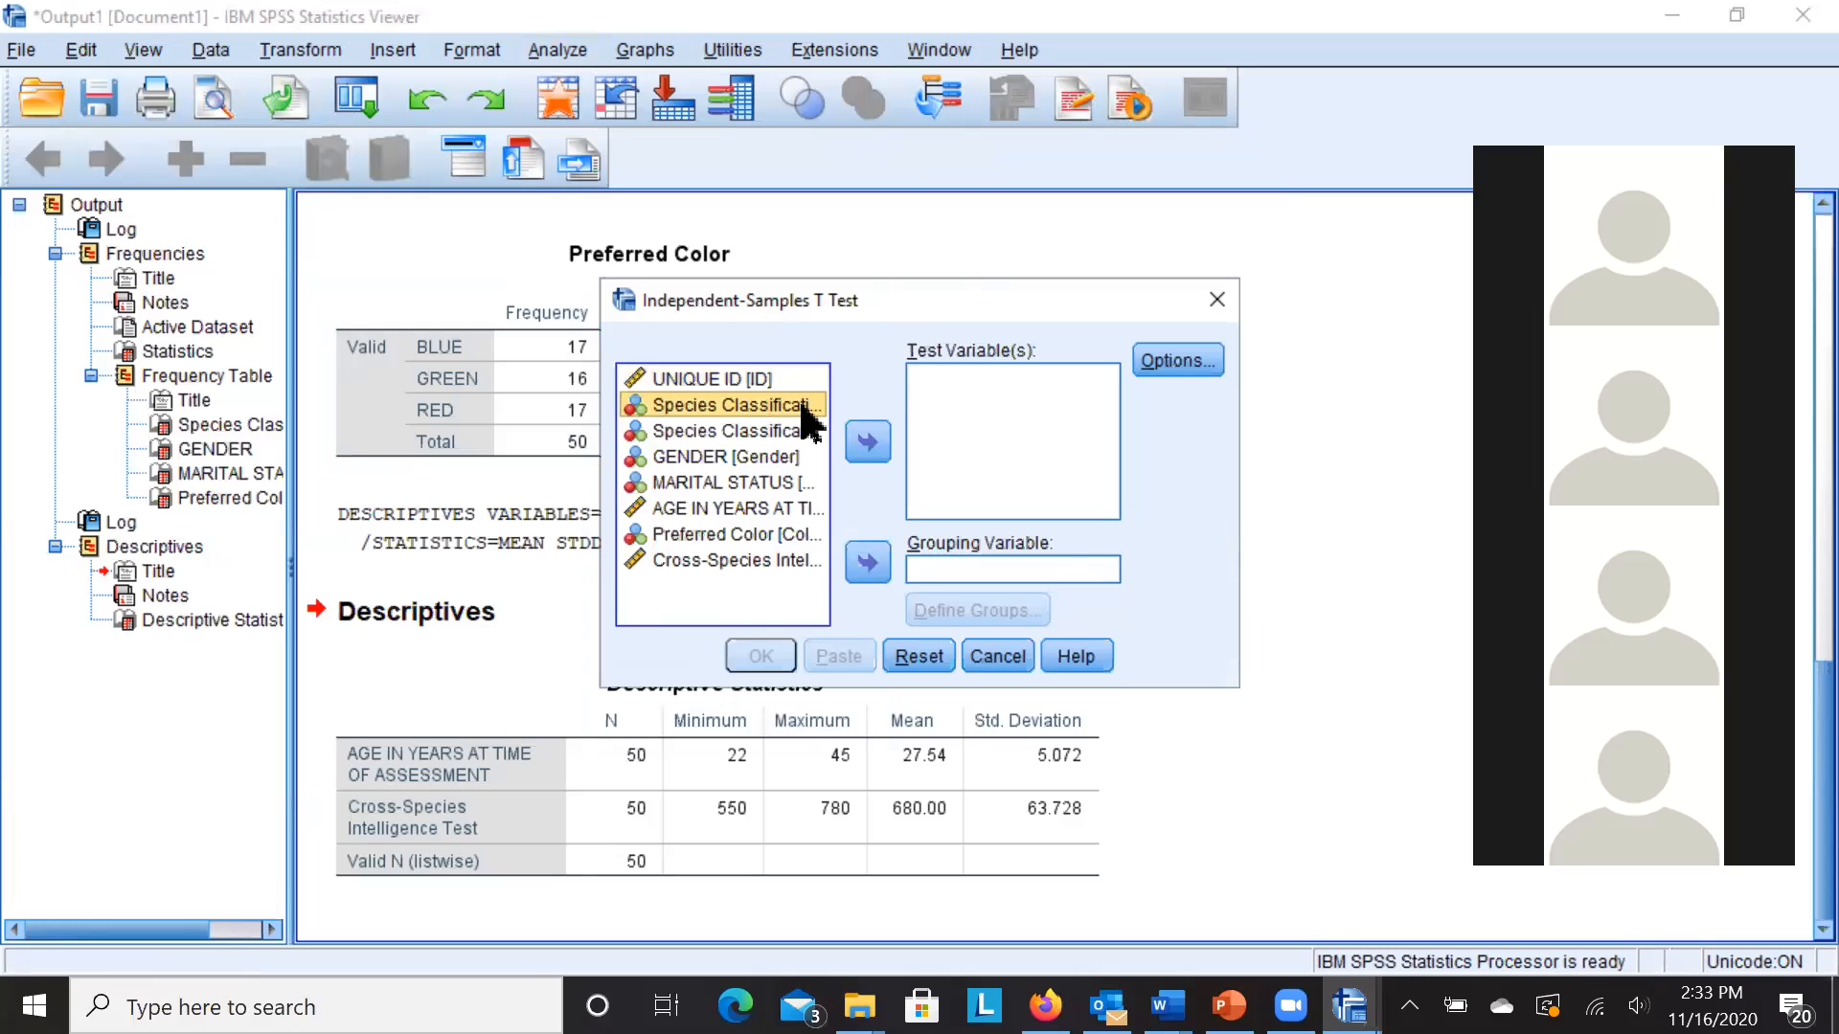
left_click(806, 431)
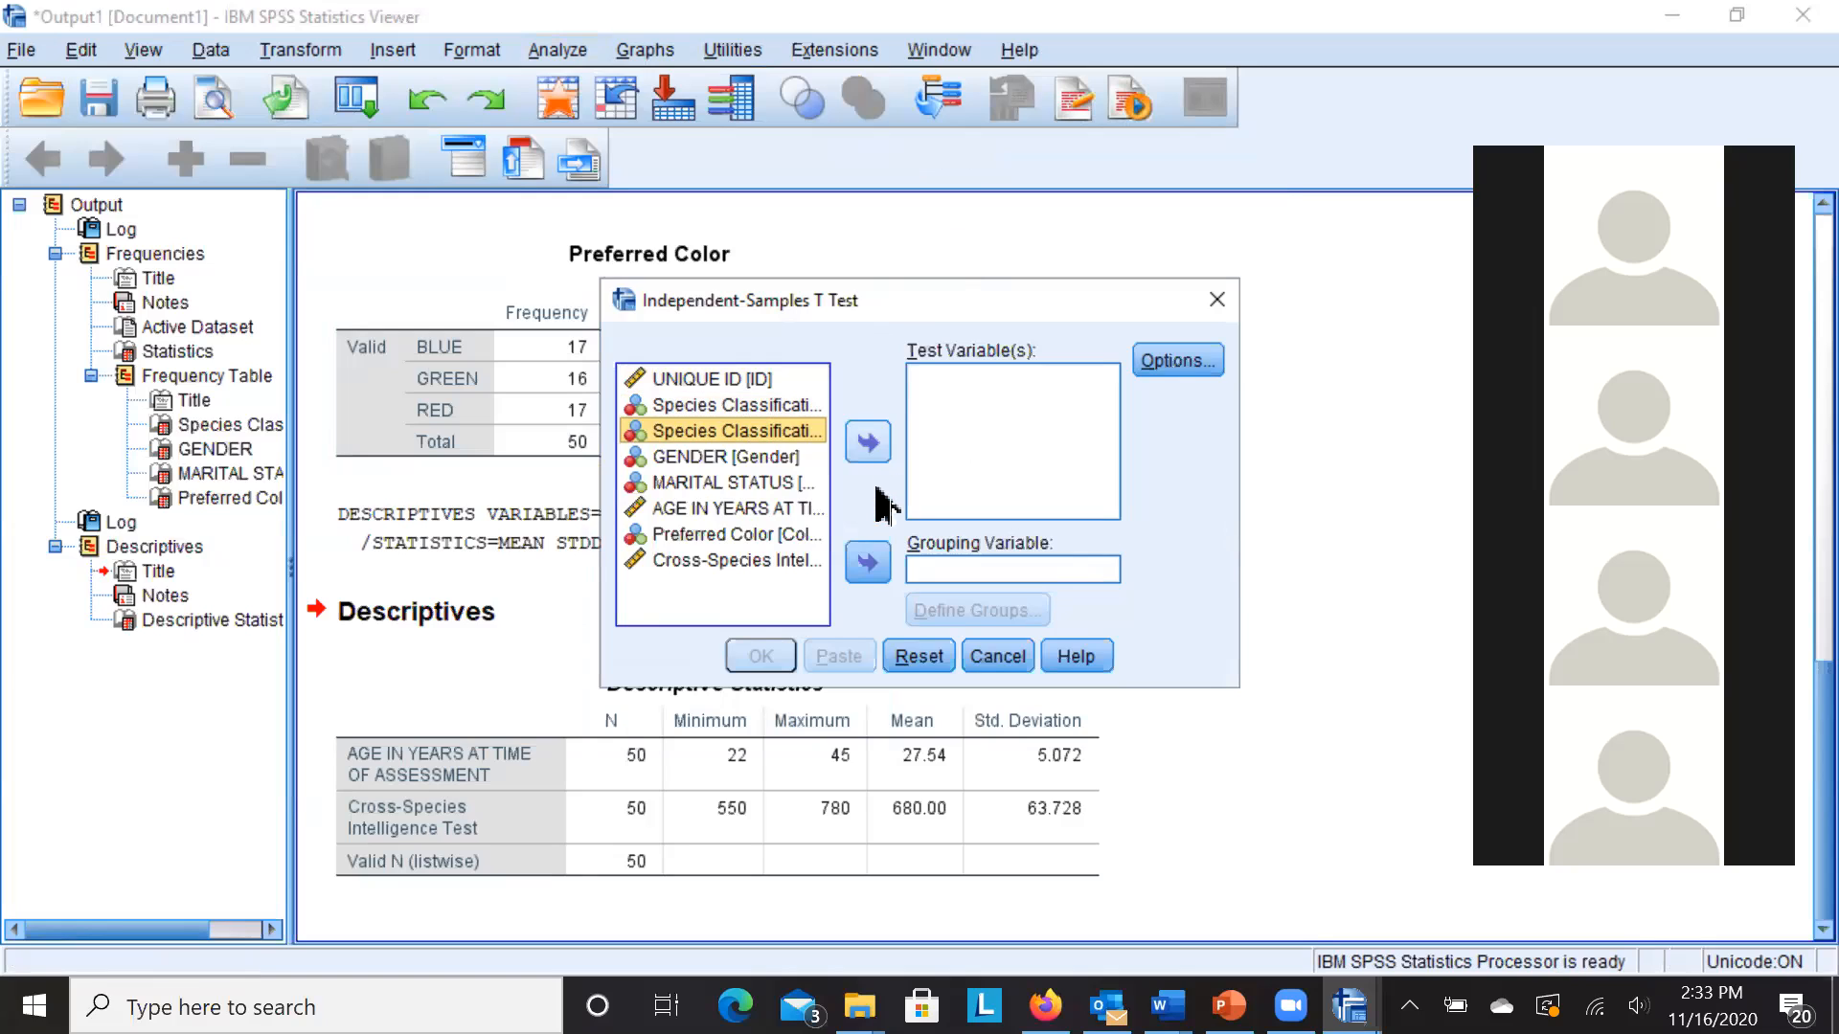
left_click(862, 567)
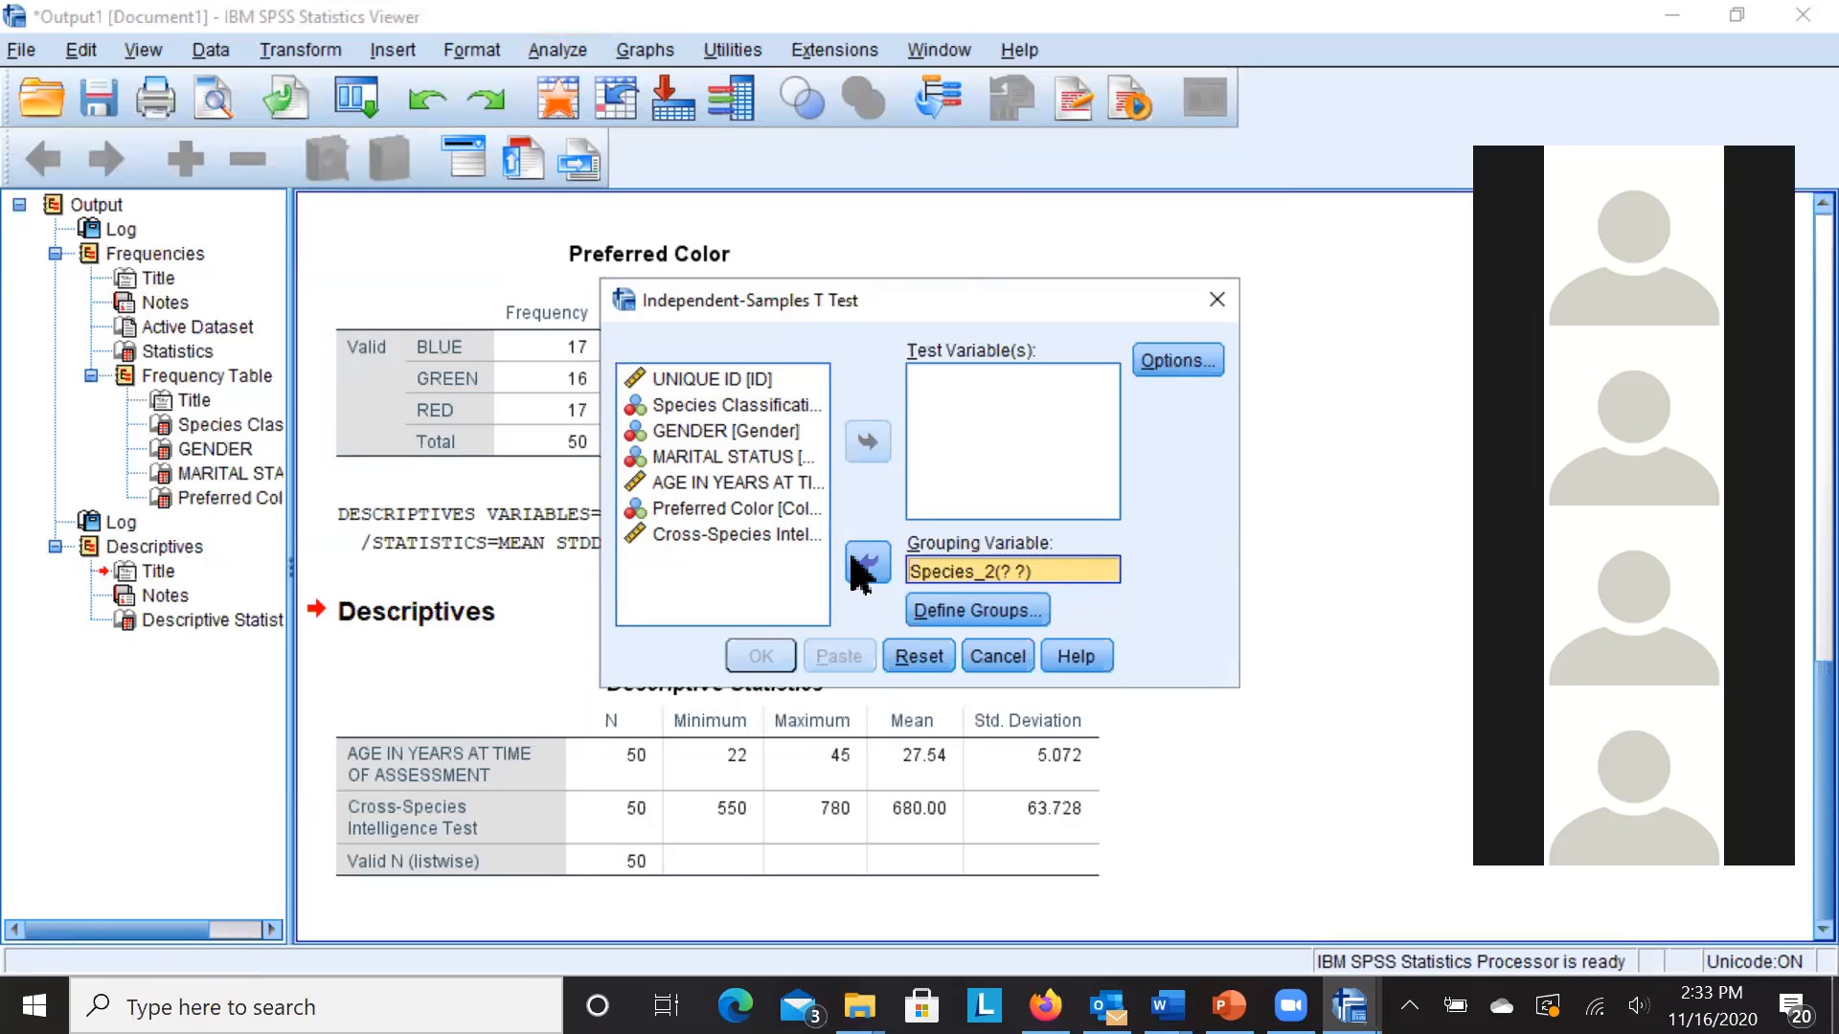
left_click(771, 538)
left_click(868, 443)
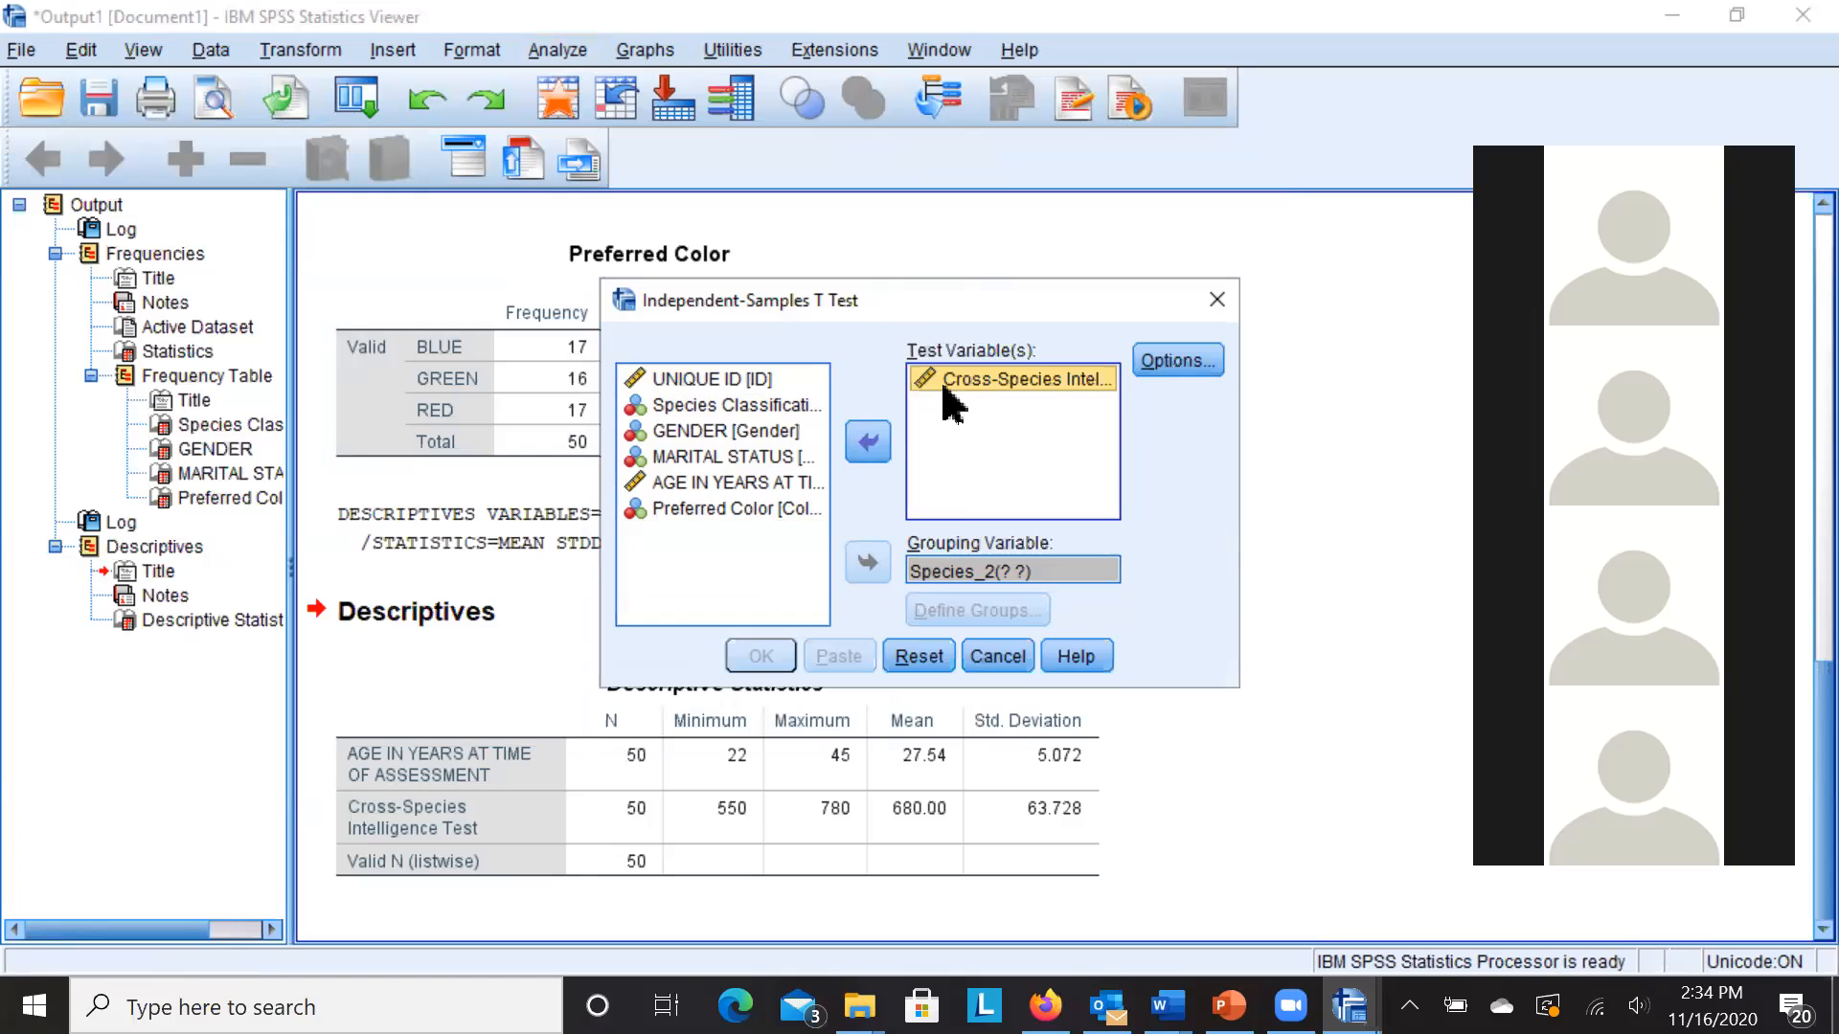
- Define the species groups as 1 and 2 and run the t-test
left_click(996, 572)
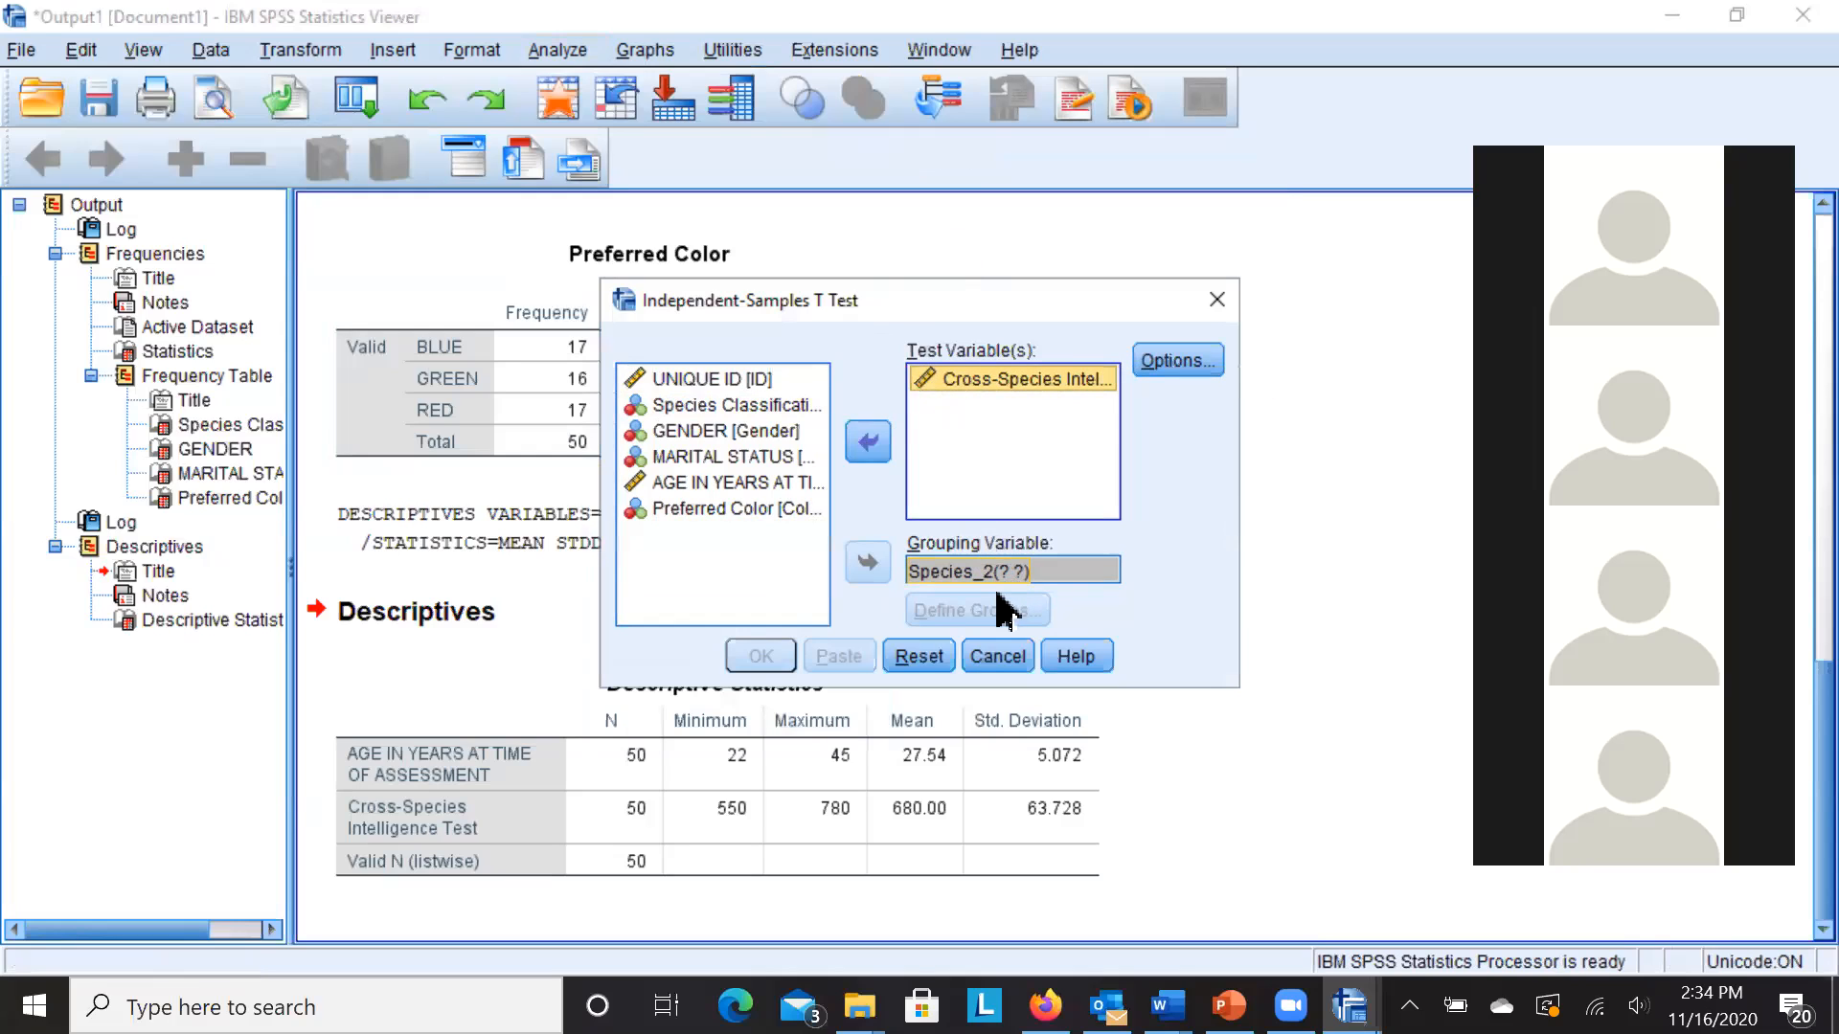
left_click(995, 573)
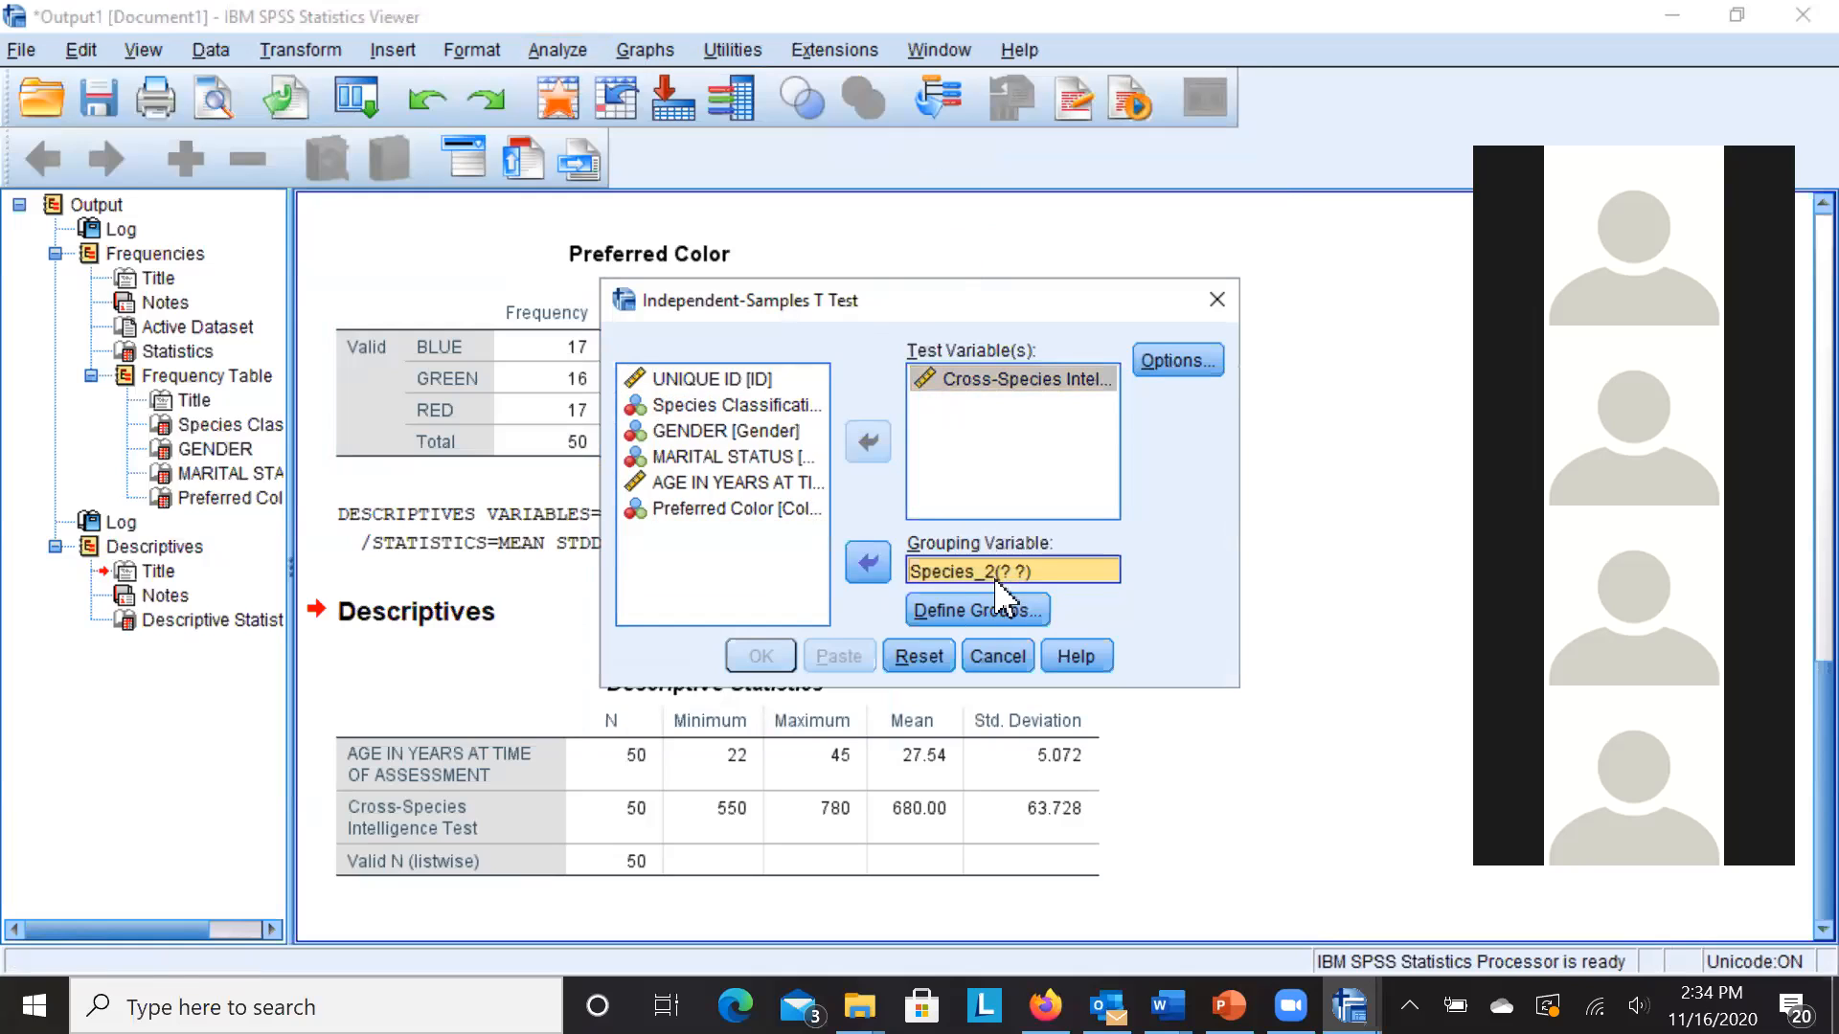
left_click(997, 614)
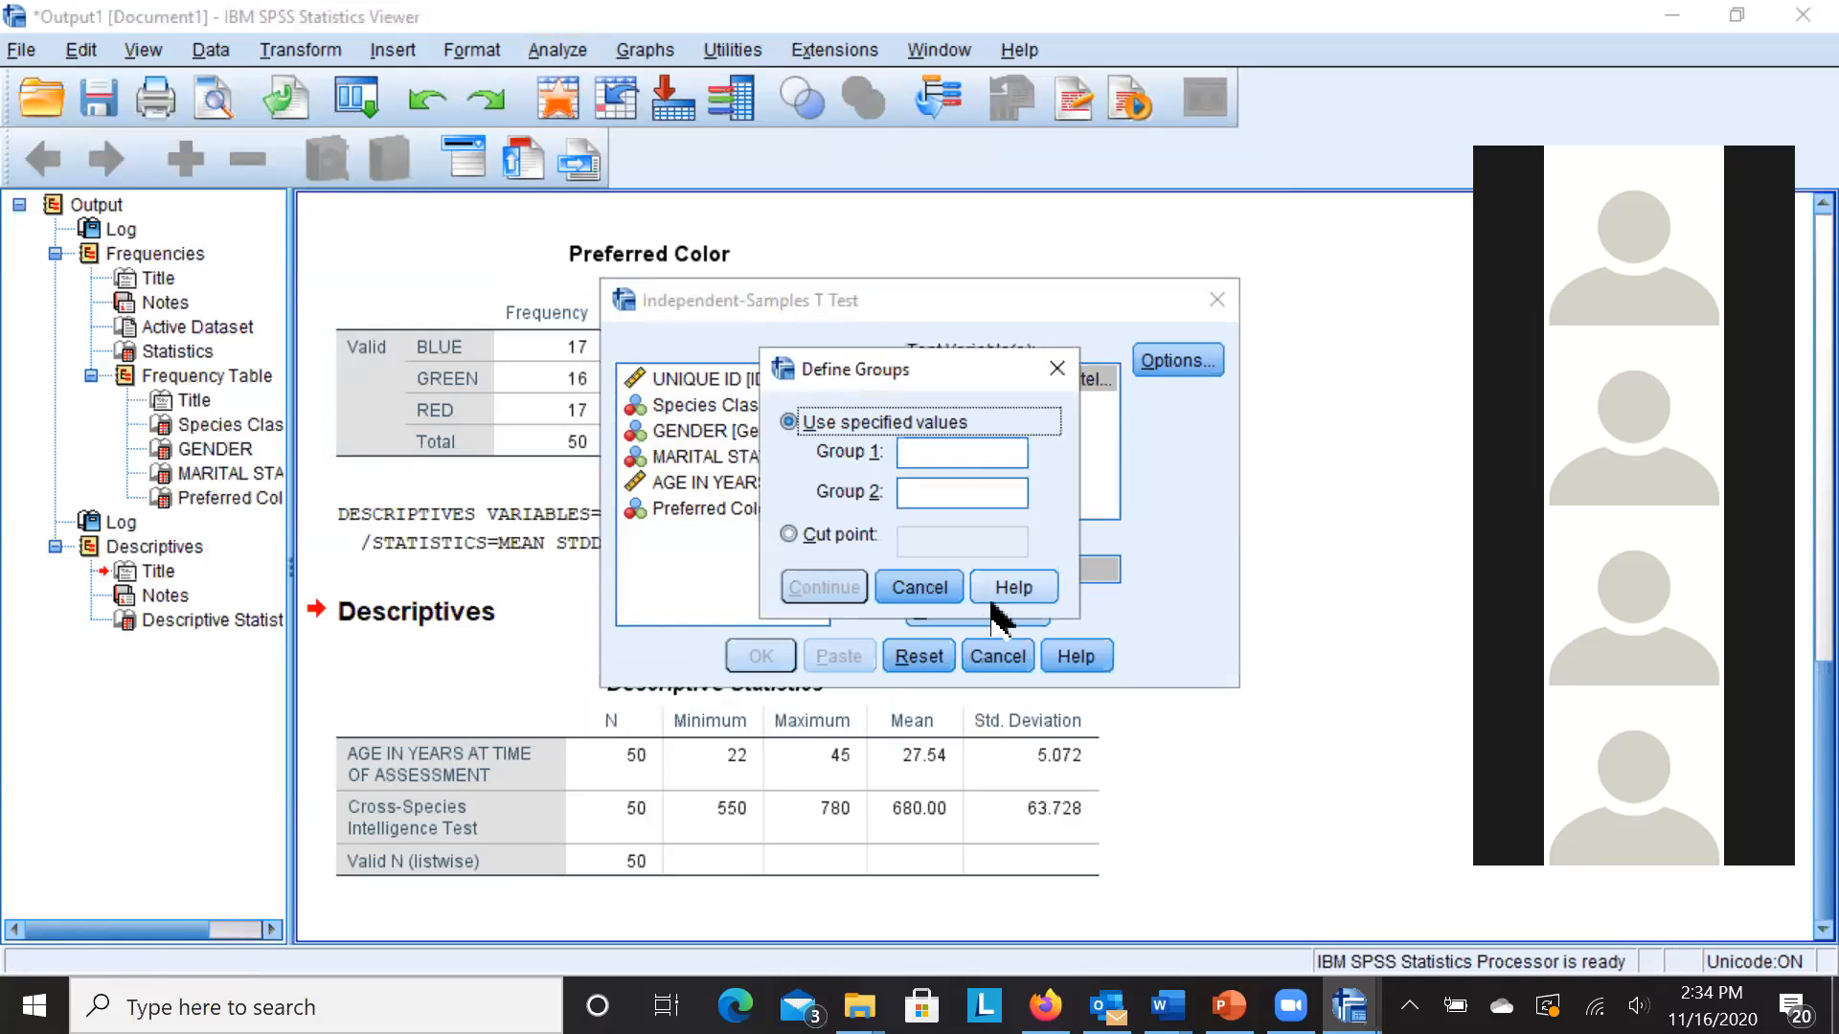
left_click(944, 458)
type("1")
left_click(948, 493)
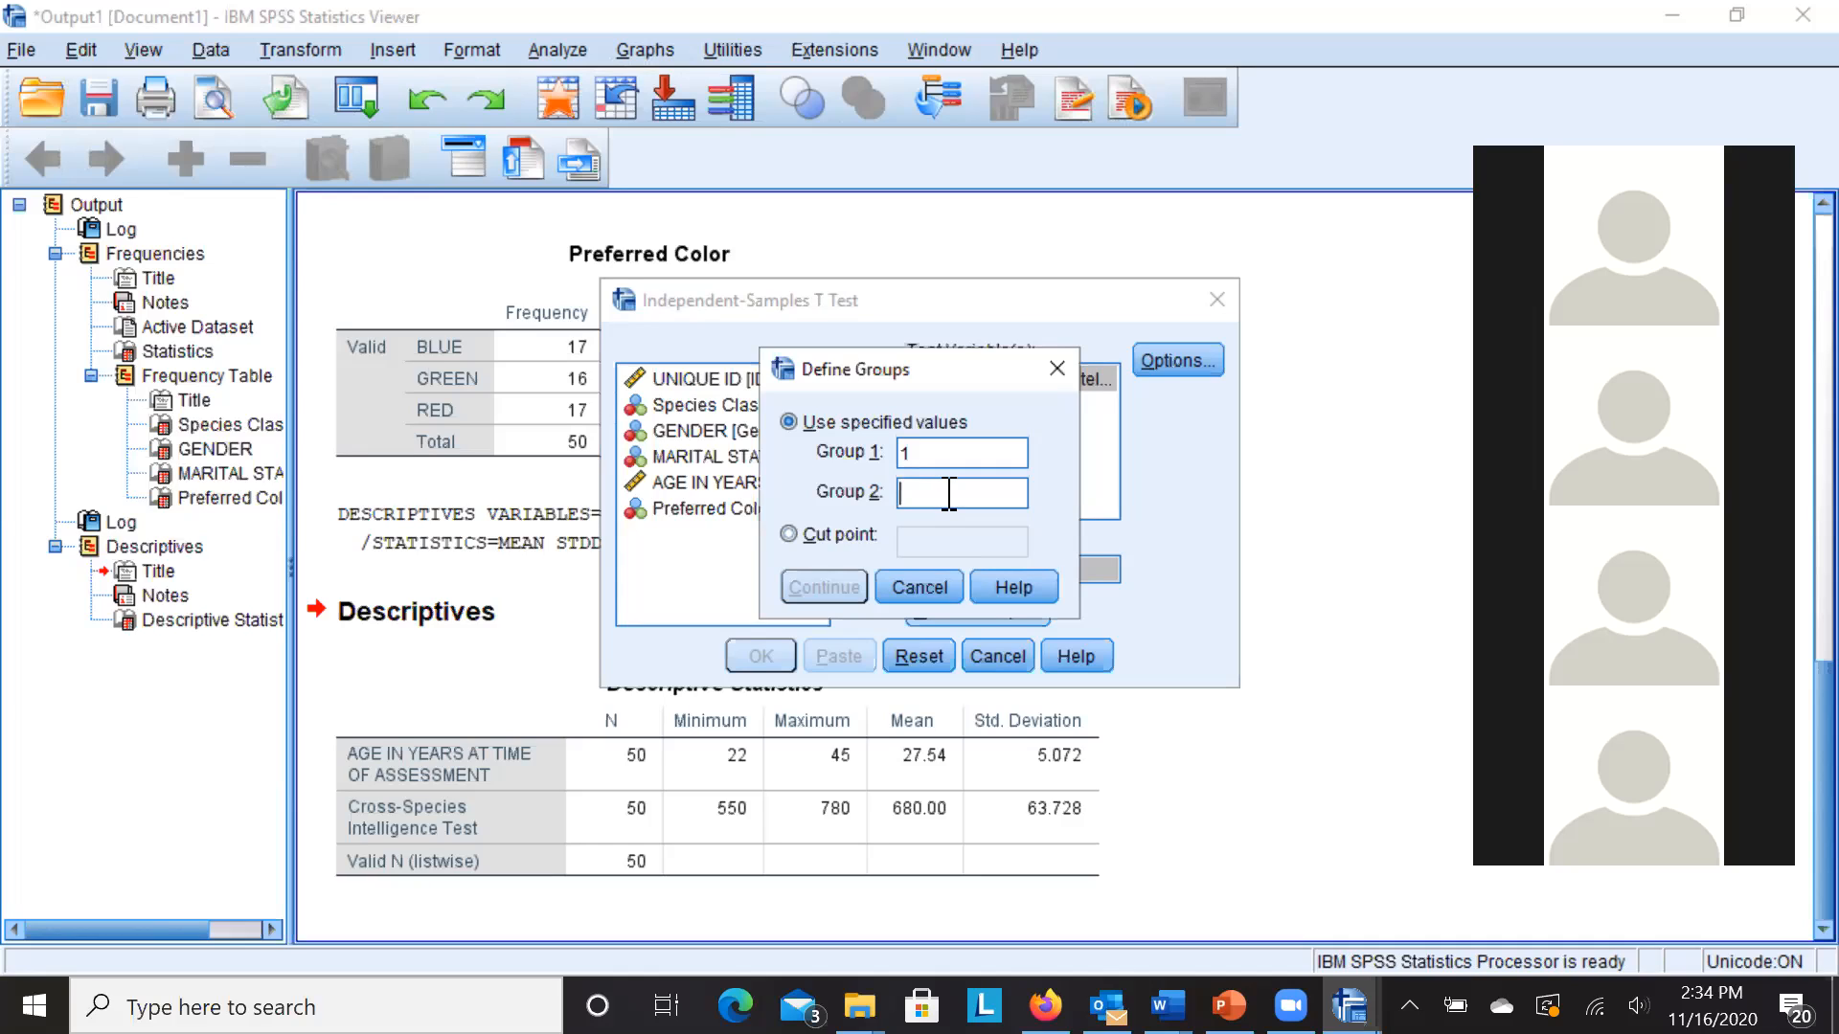
type("2")
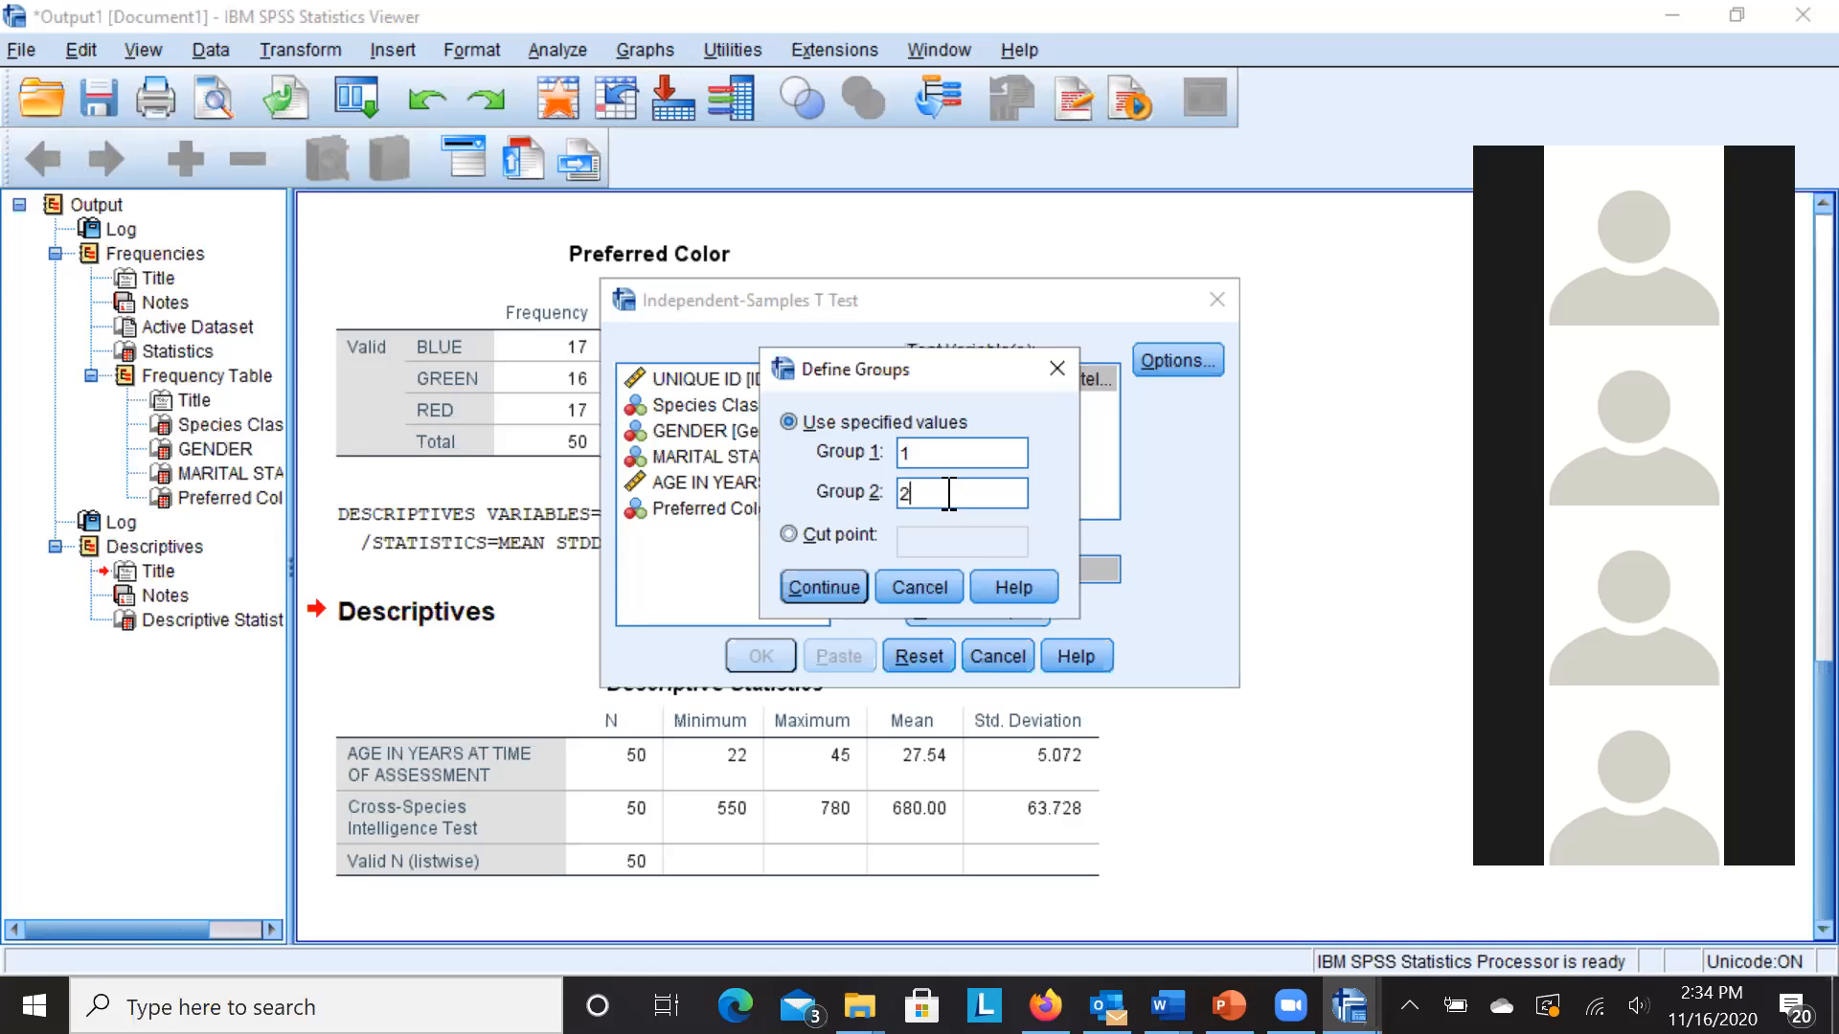
left_click(820, 596)
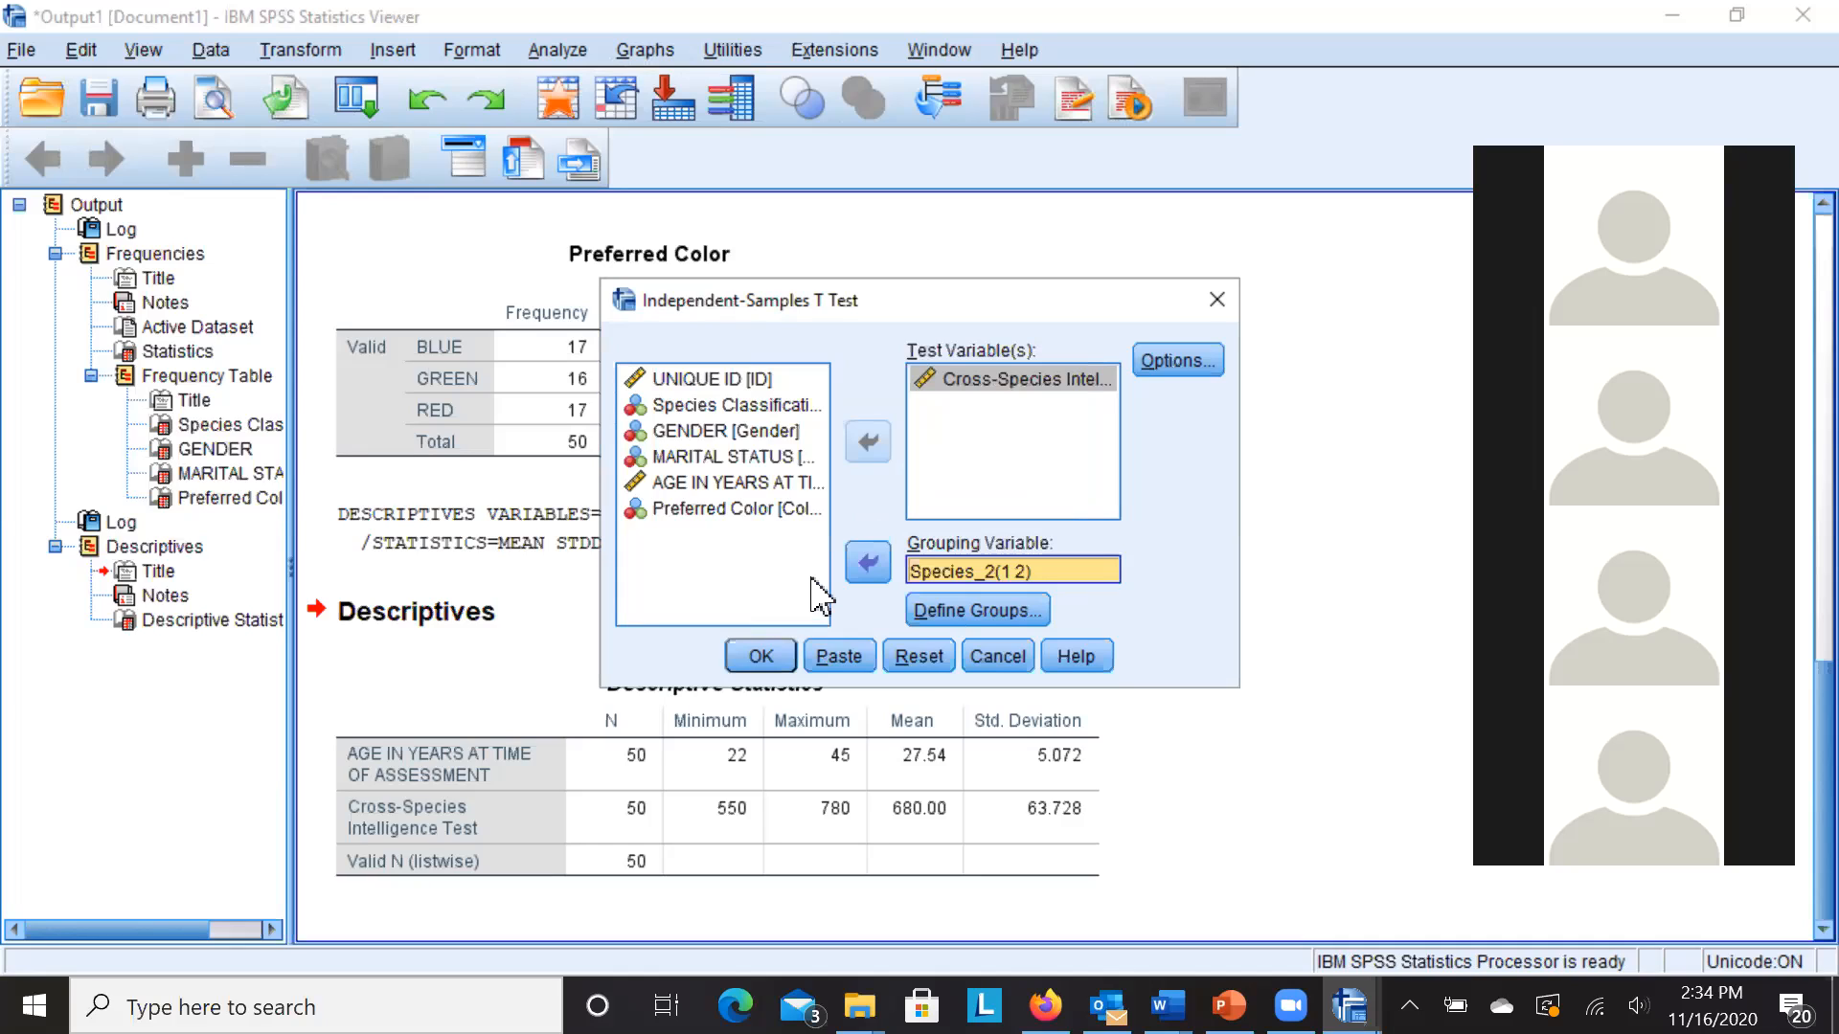
left_click(761, 659)
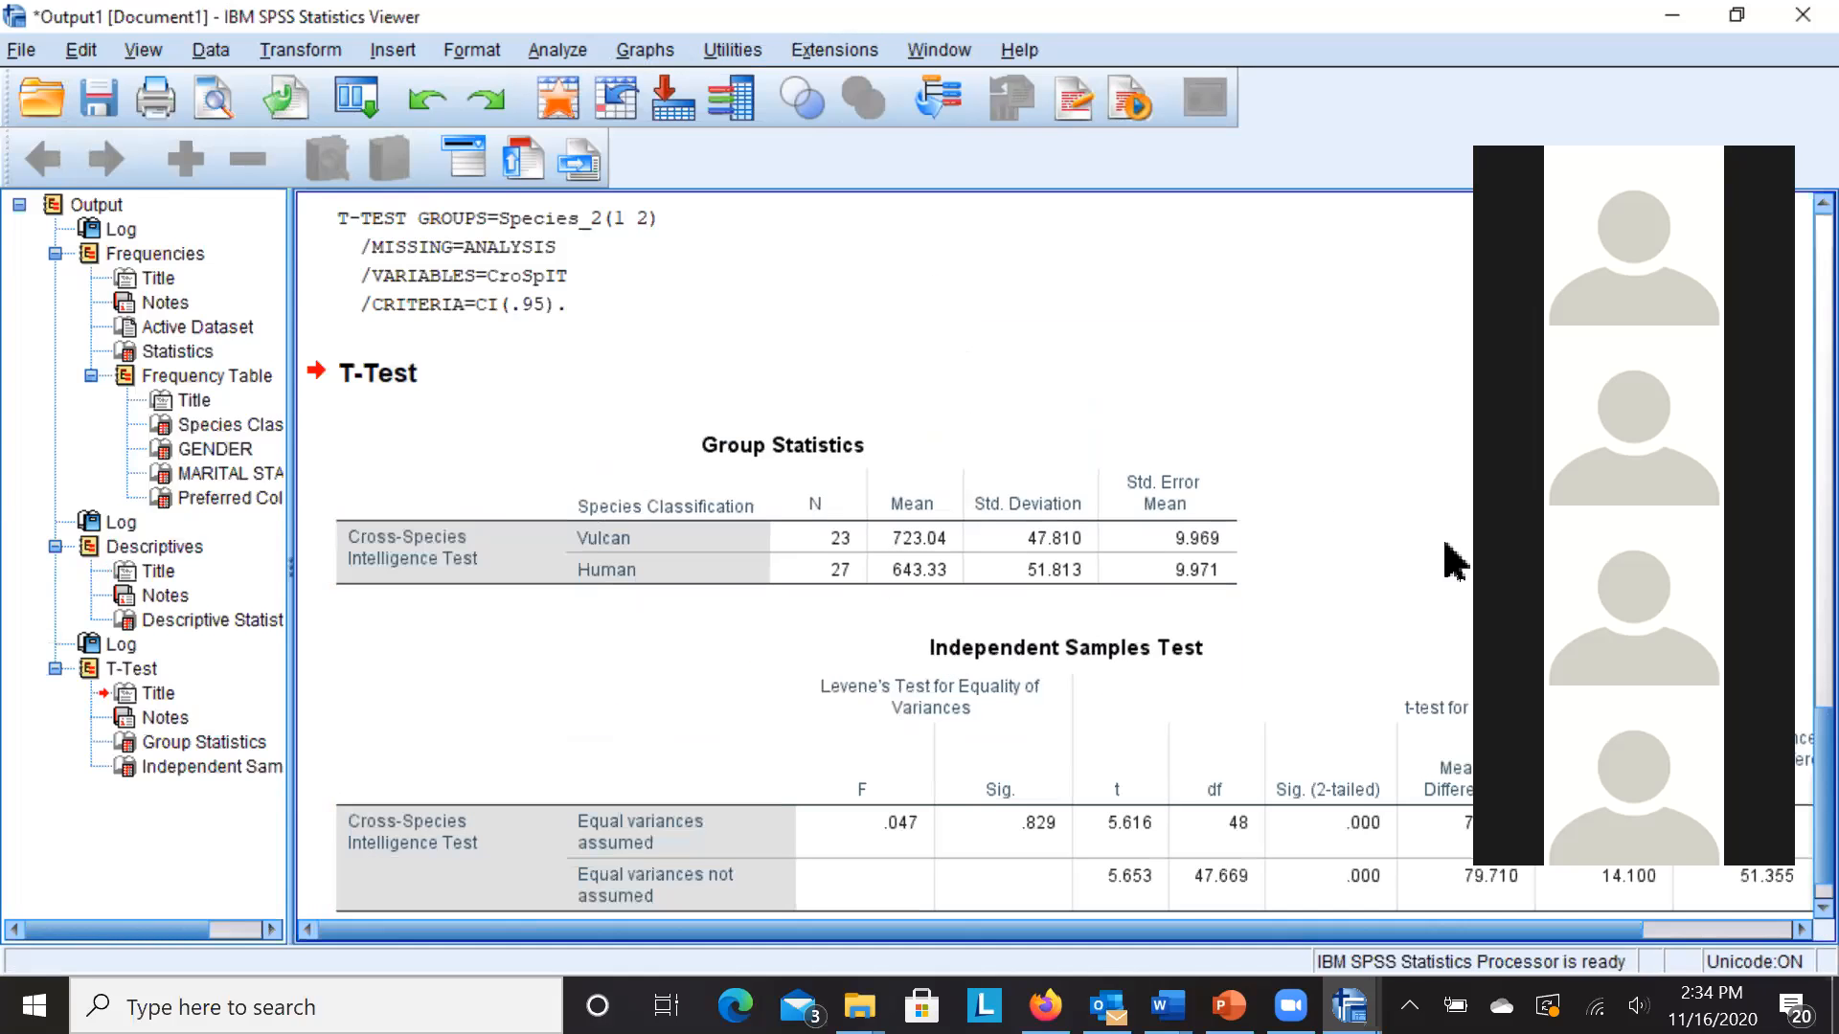
- Scroll to the t-test tables: Vulcan mean 723.04, Human 643.33, Levene's Sig. .829
scroll(1059, 556, "down", 1)
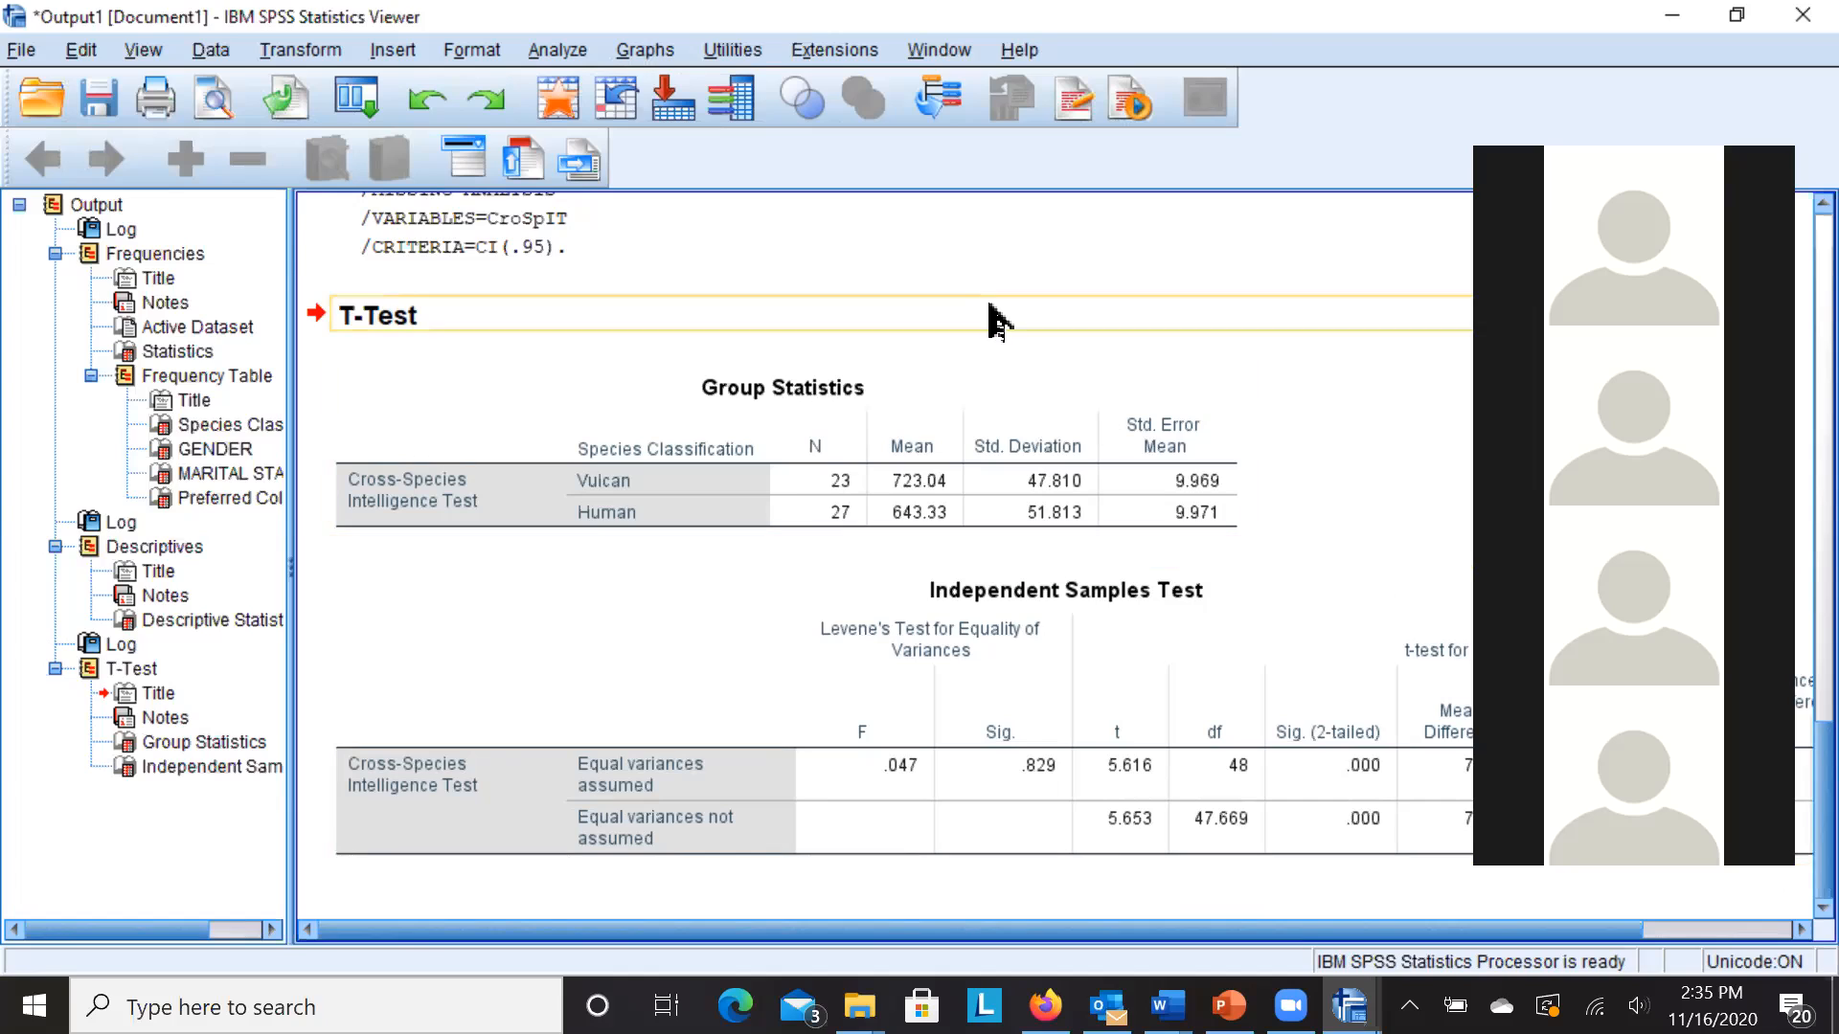
- Start a One-Way ANOVA with Species Classification as factor and Cross-Species Intelligence Test as dependent
left_click(564, 55)
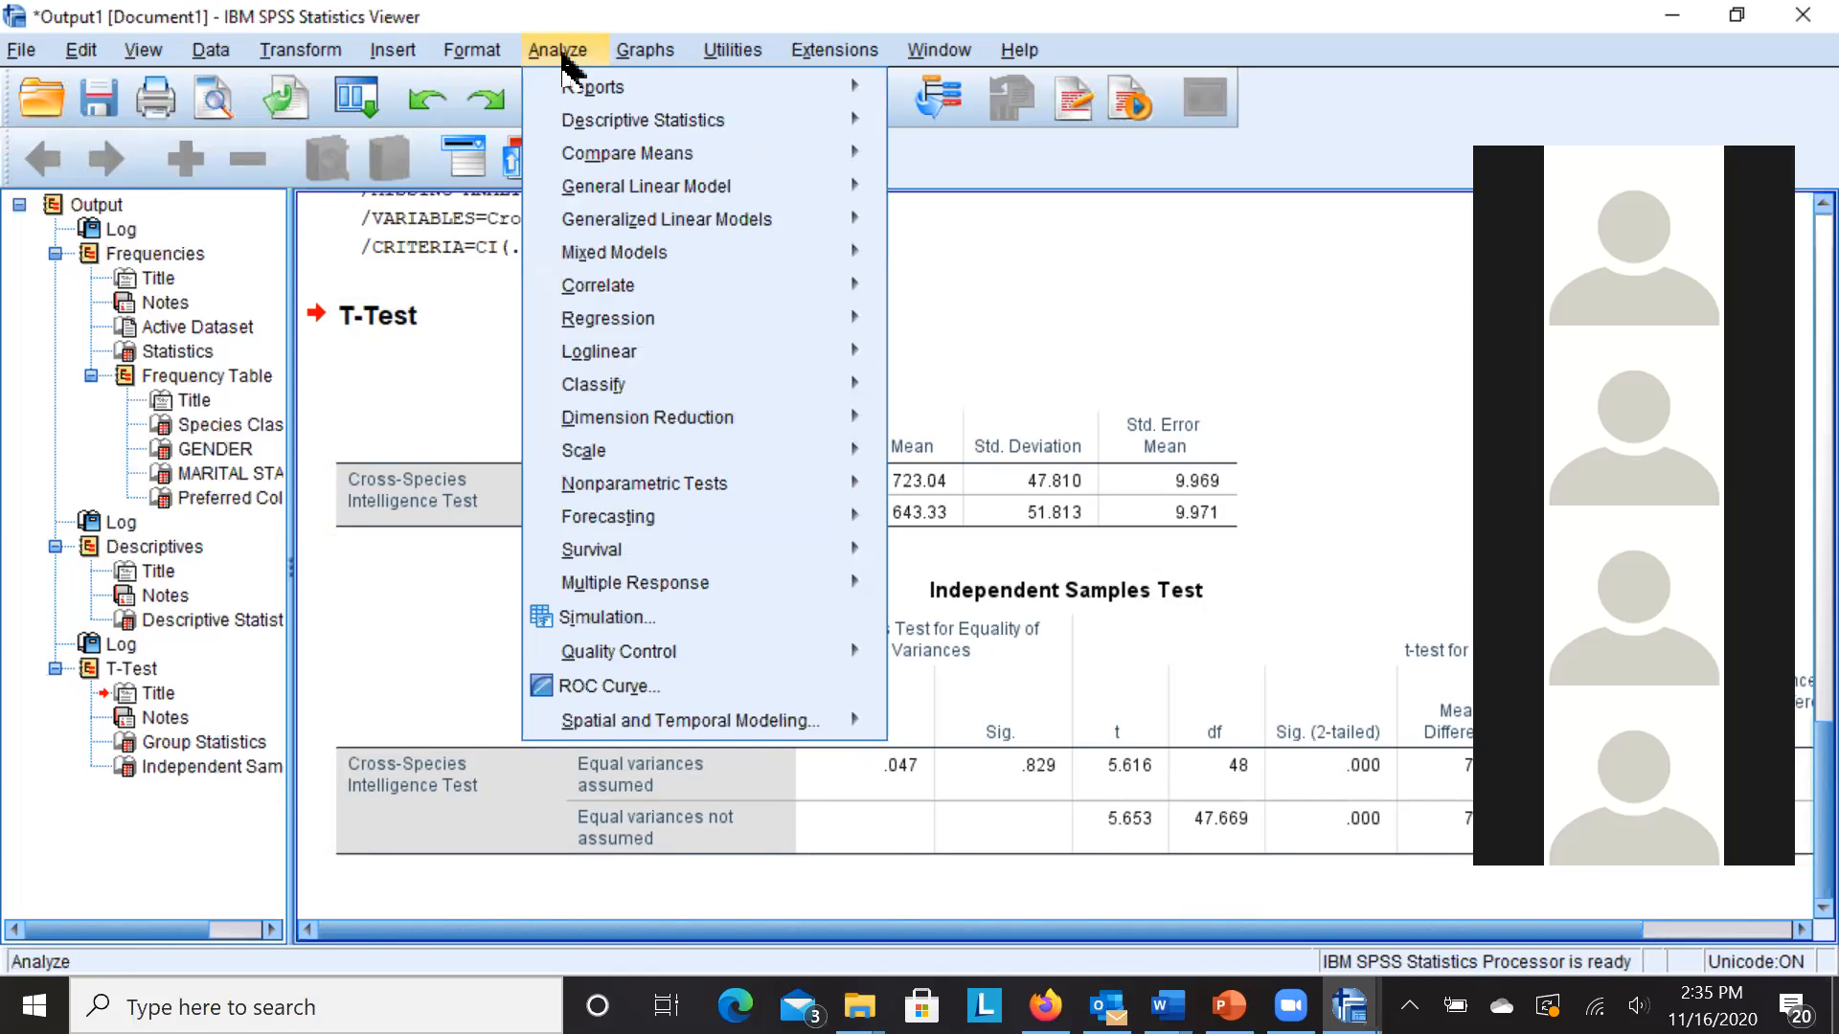
mouse_move(614, 158)
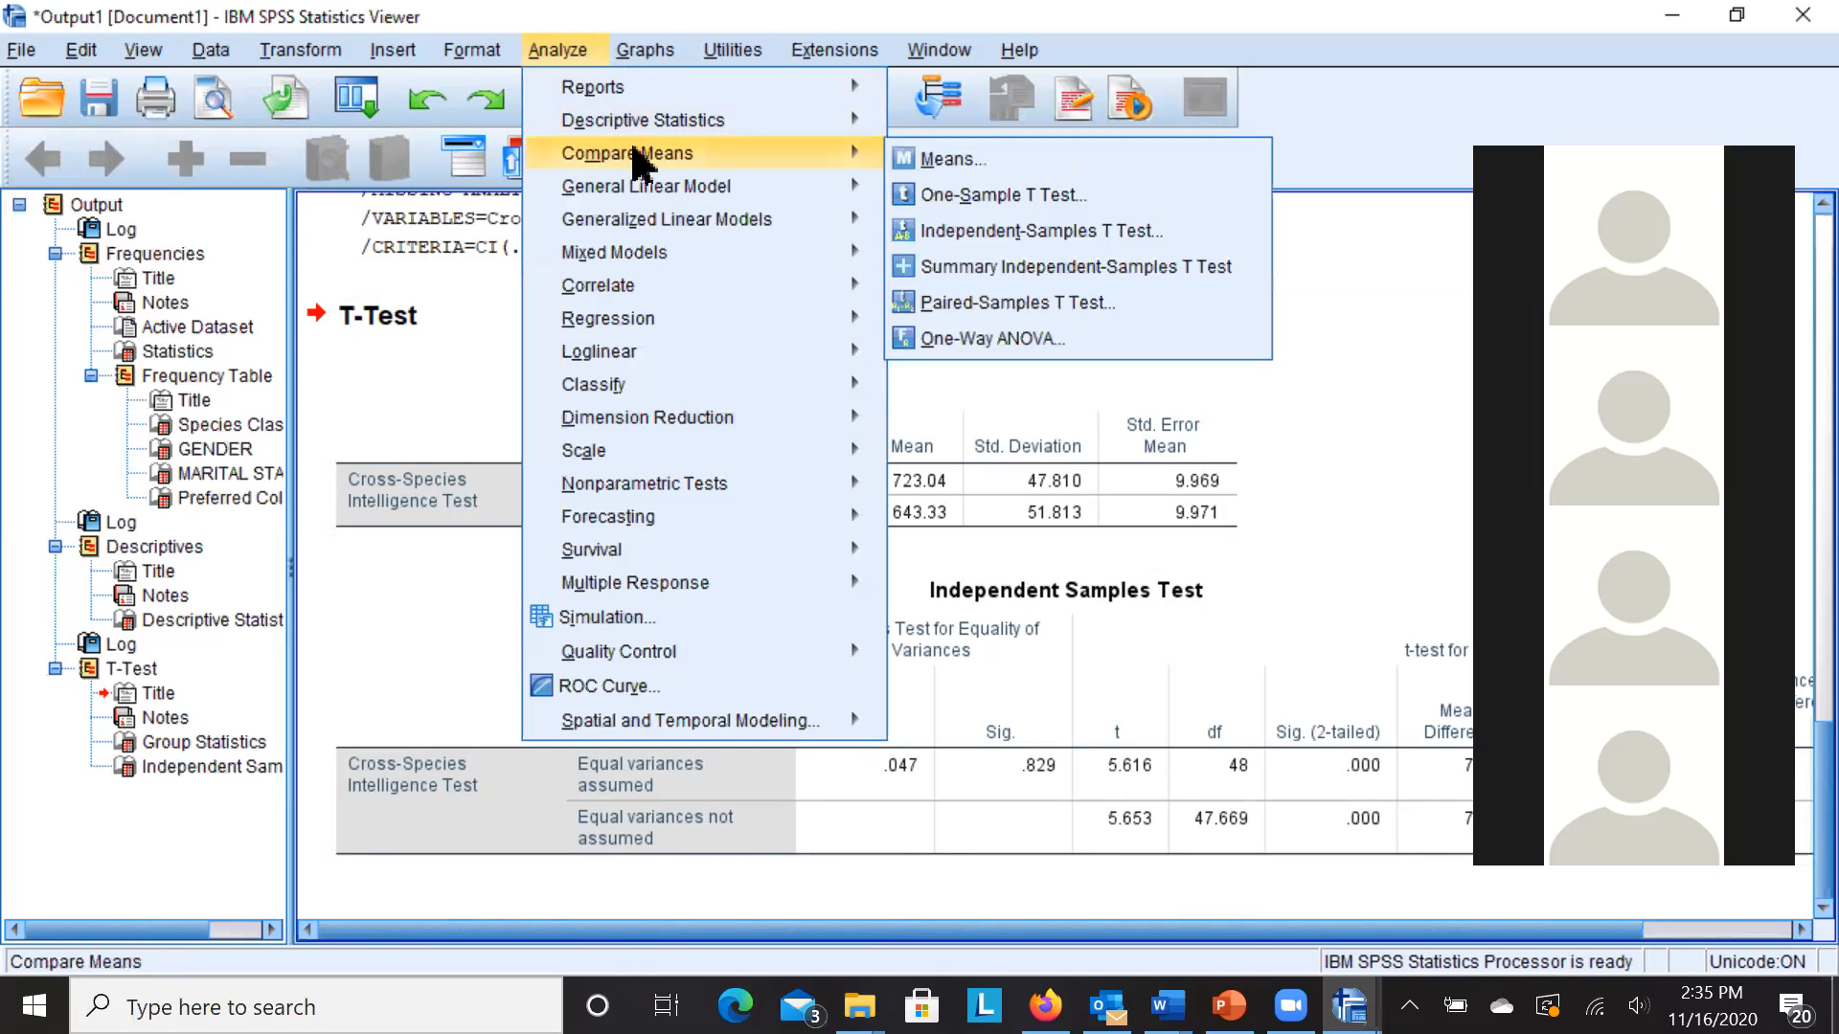
left_click(950, 352)
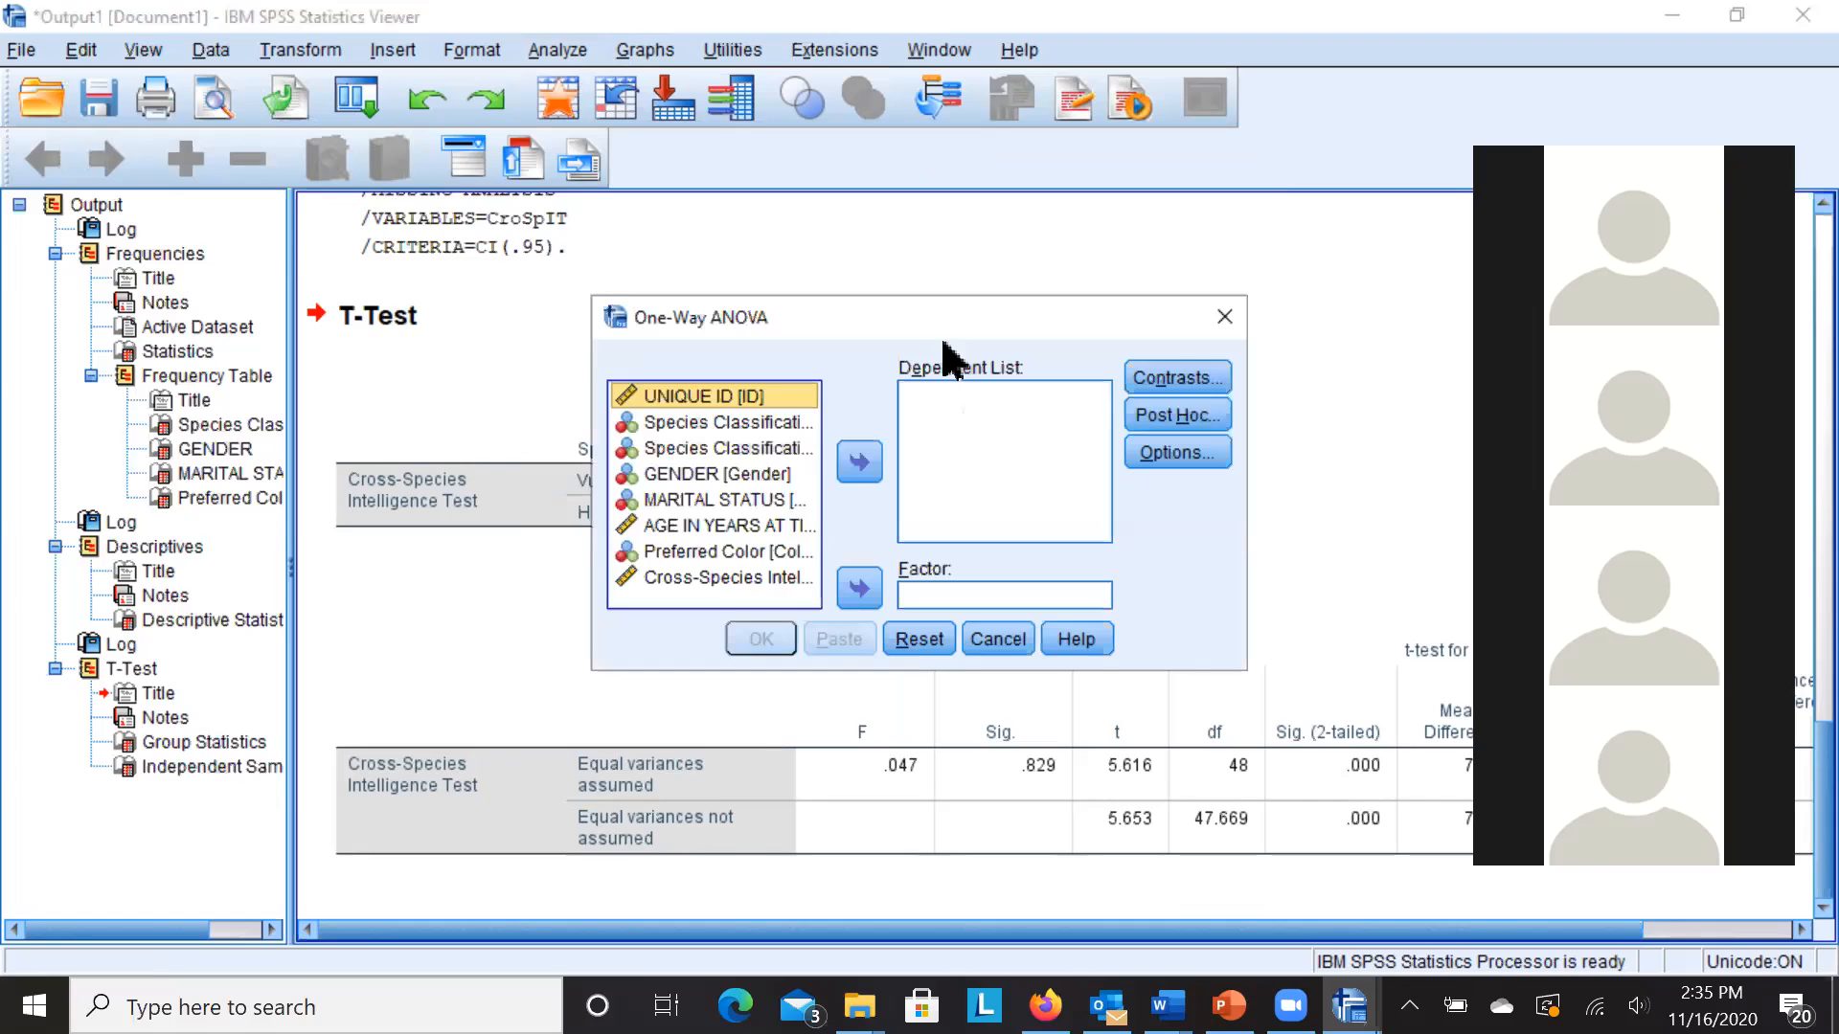
left_click(772, 422)
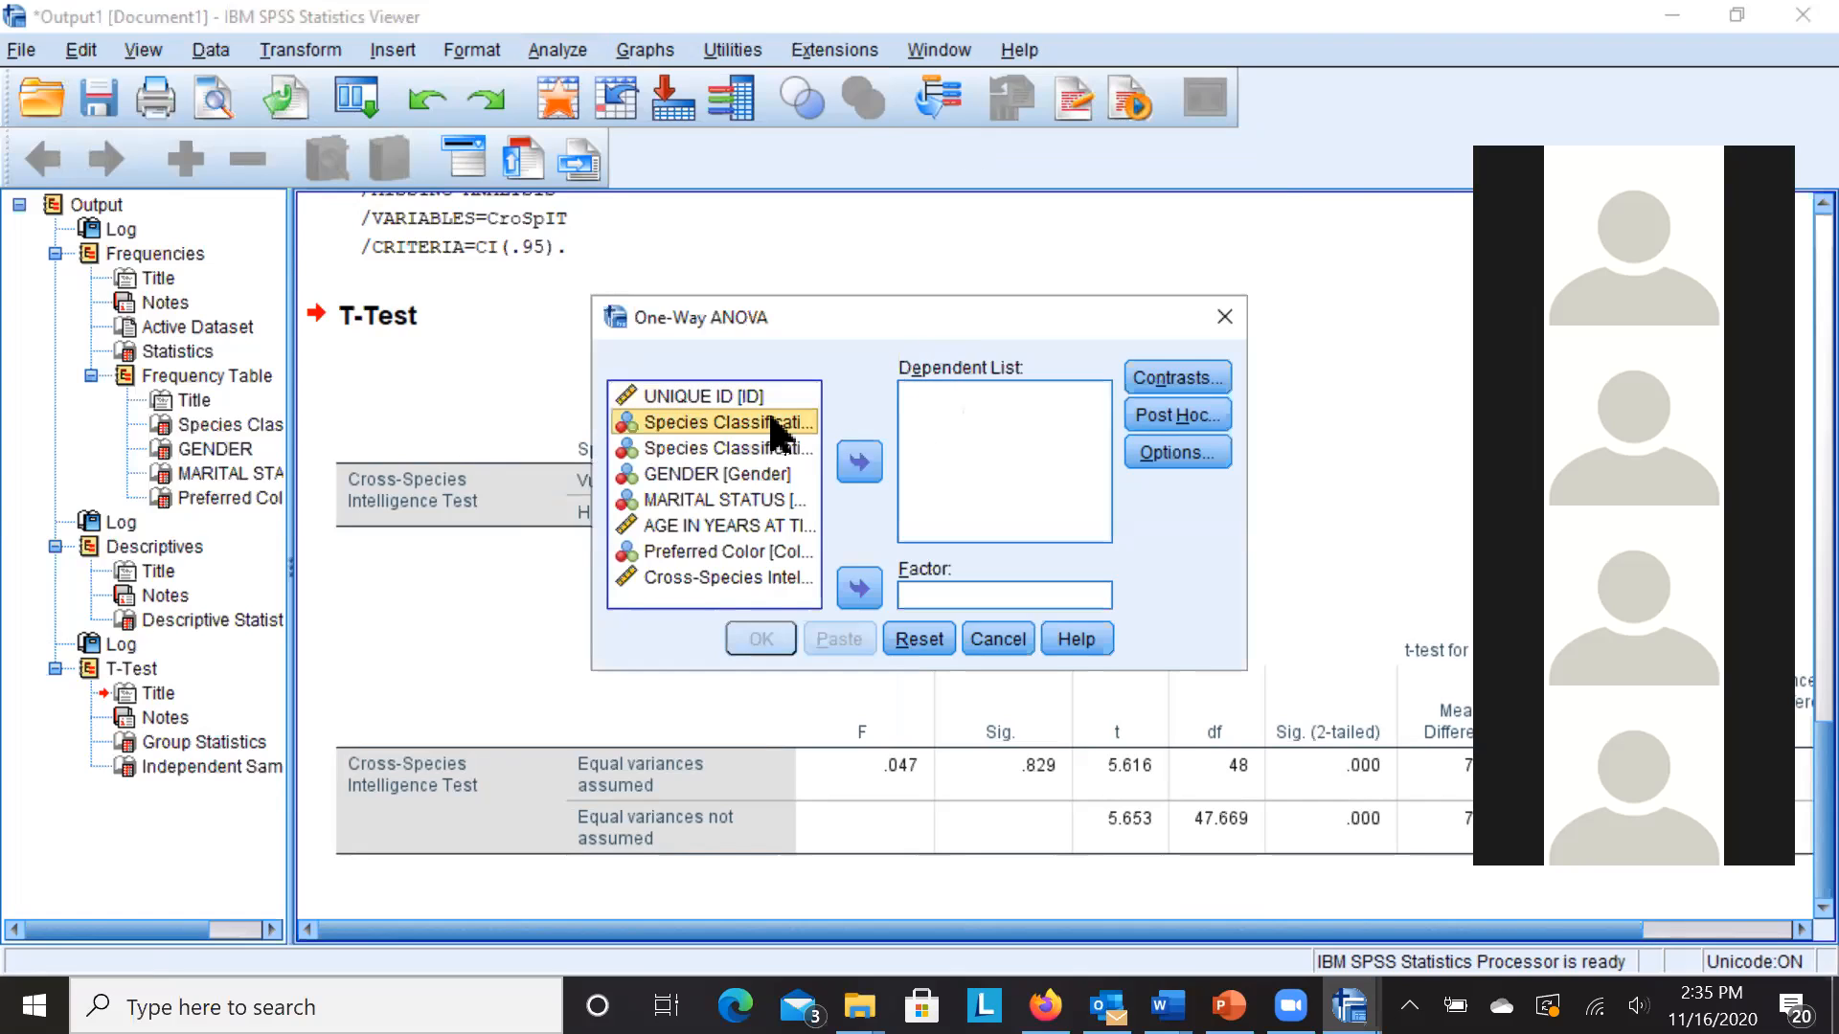
left_click(858, 588)
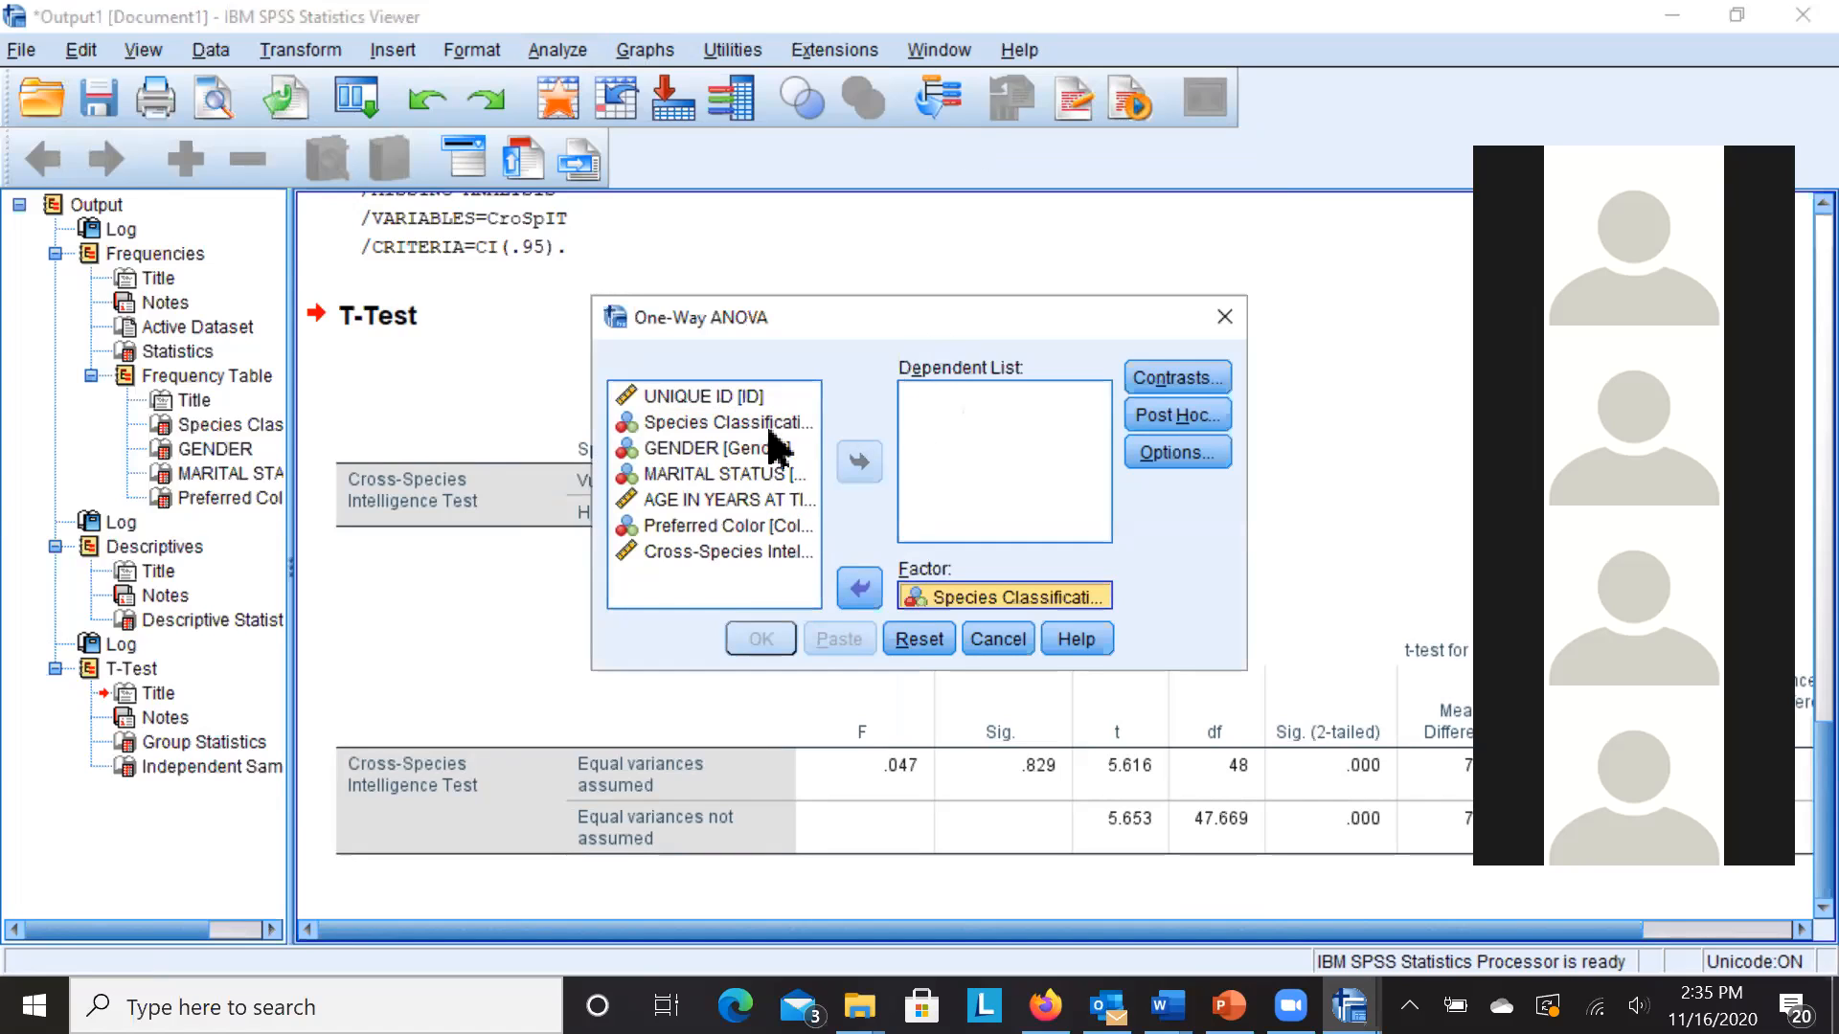
left_click(743, 552)
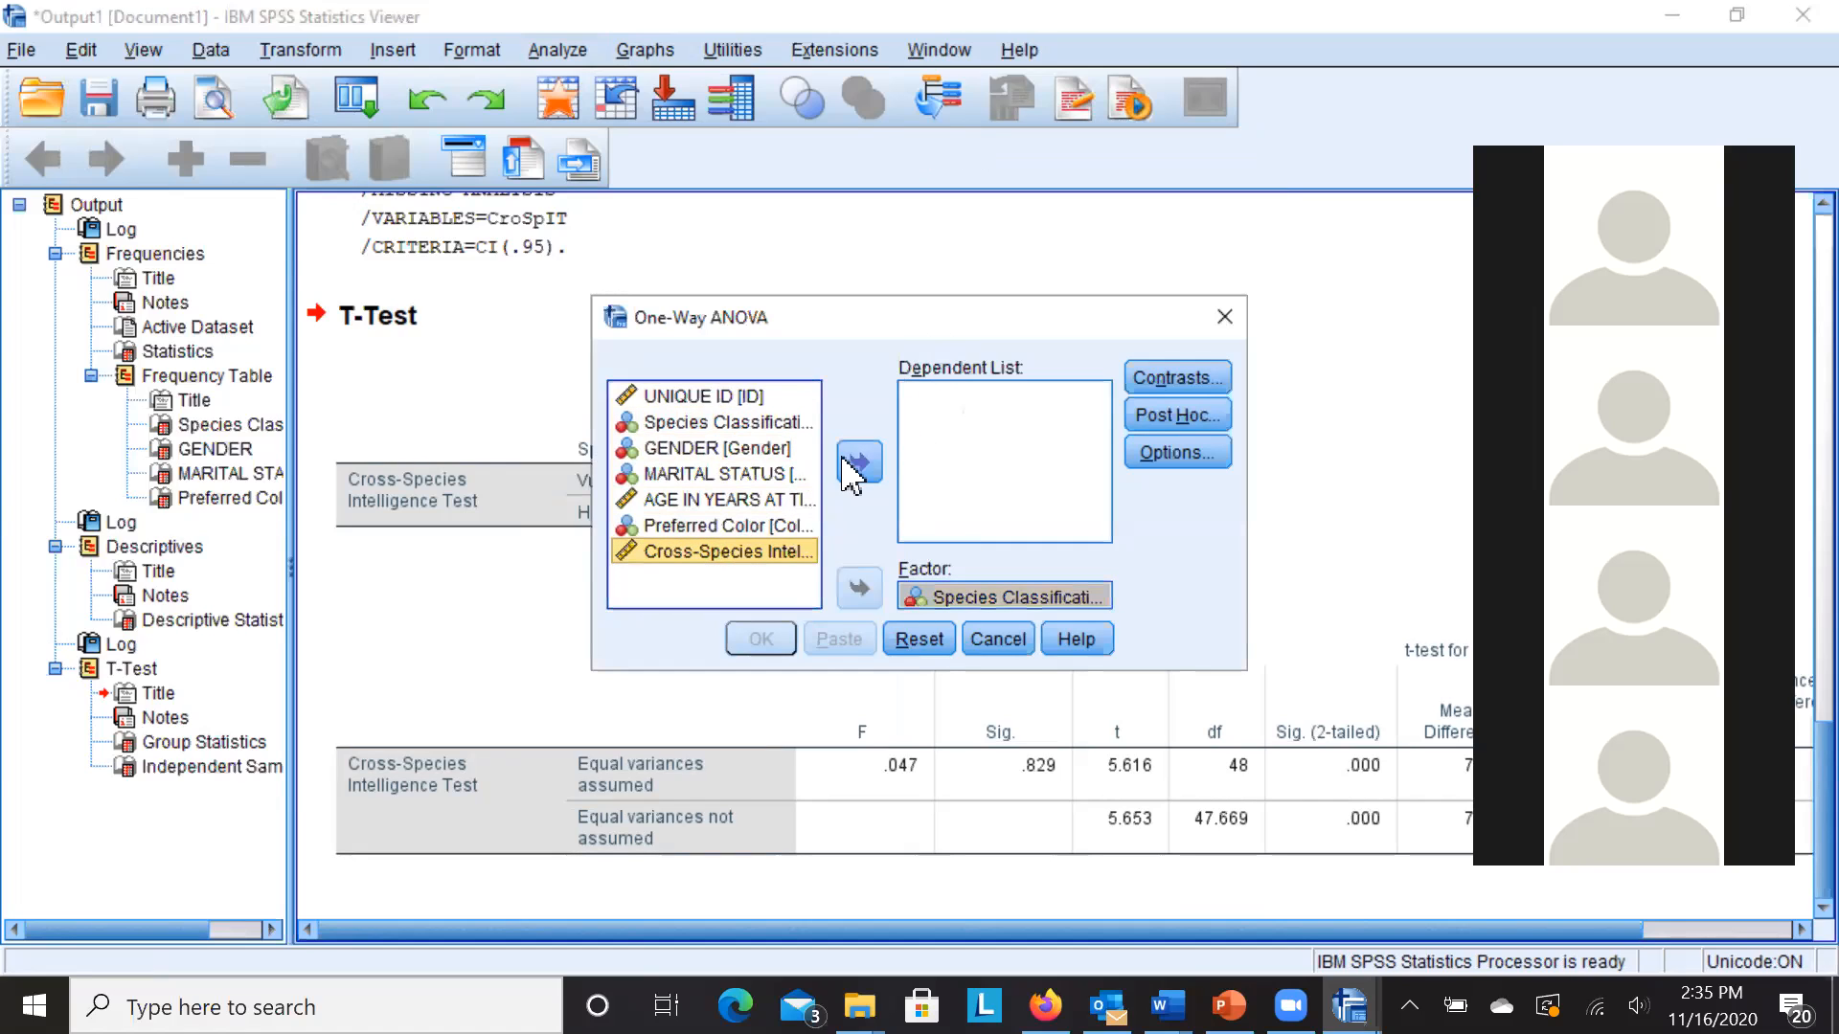
left_click(852, 474)
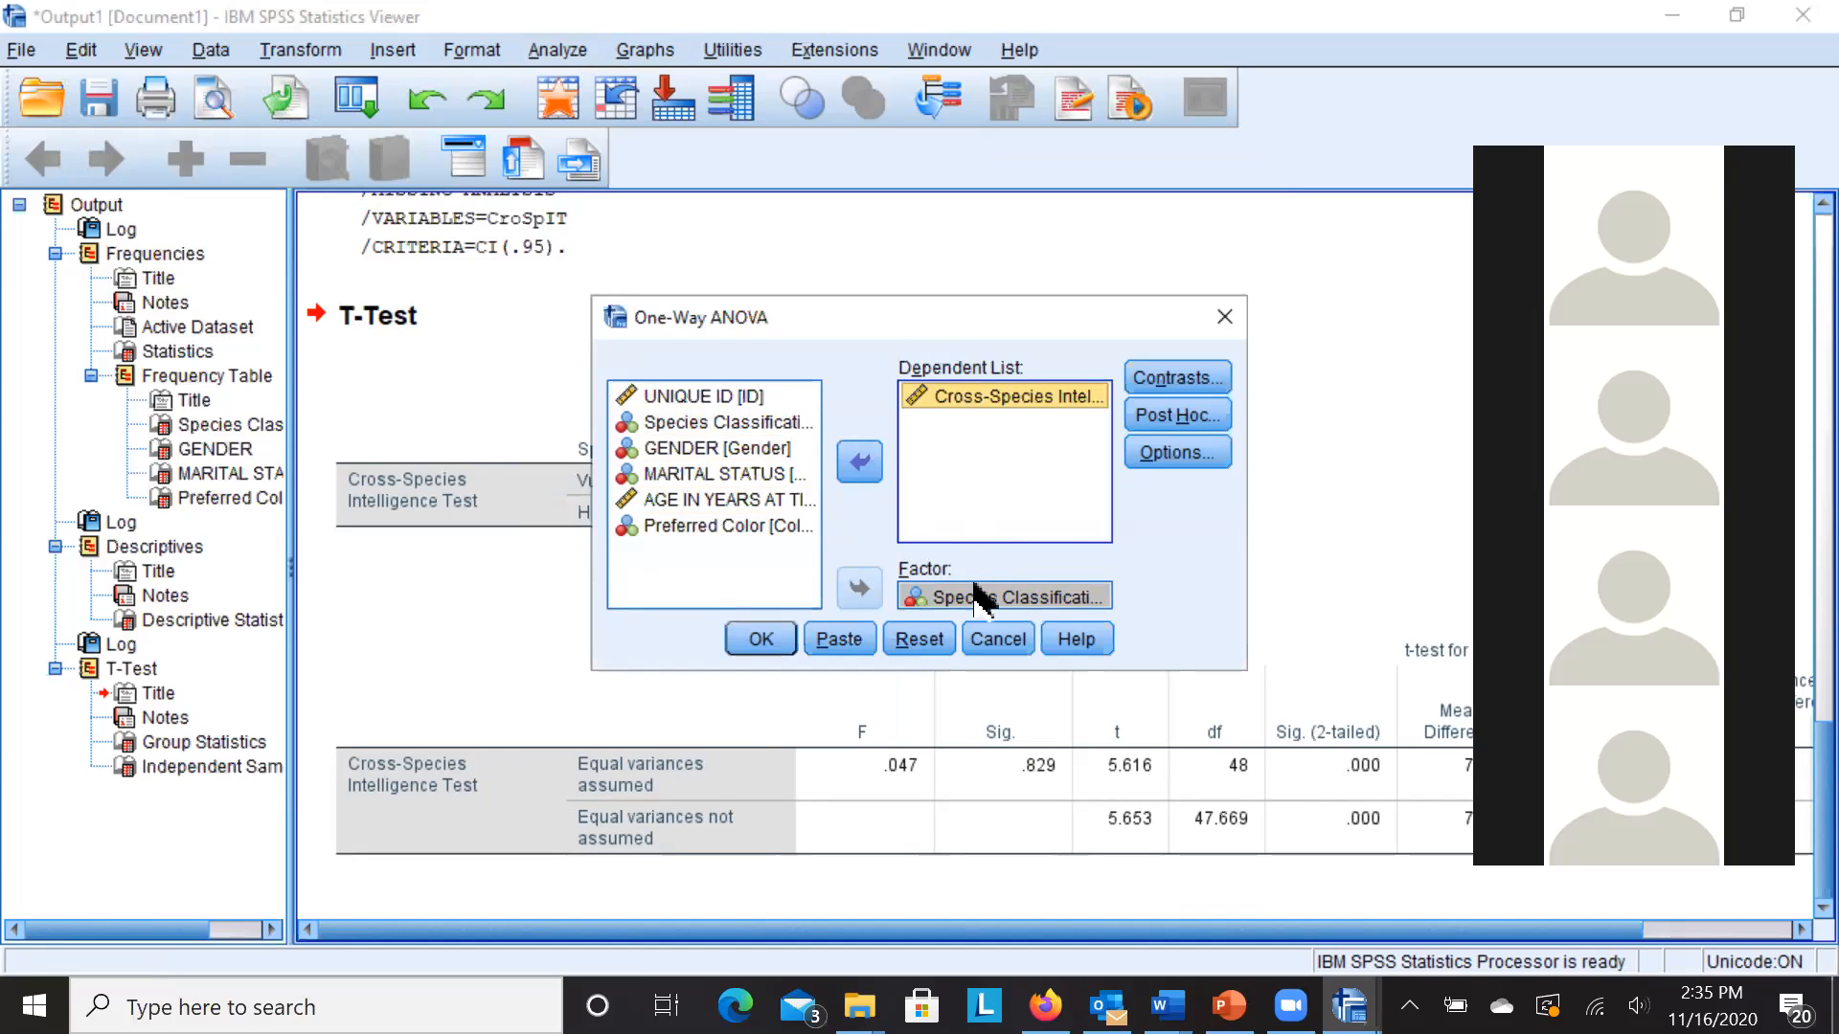
- Request descriptive statistics in Options and Tukey post hoc comparisons
left_click(1149, 460)
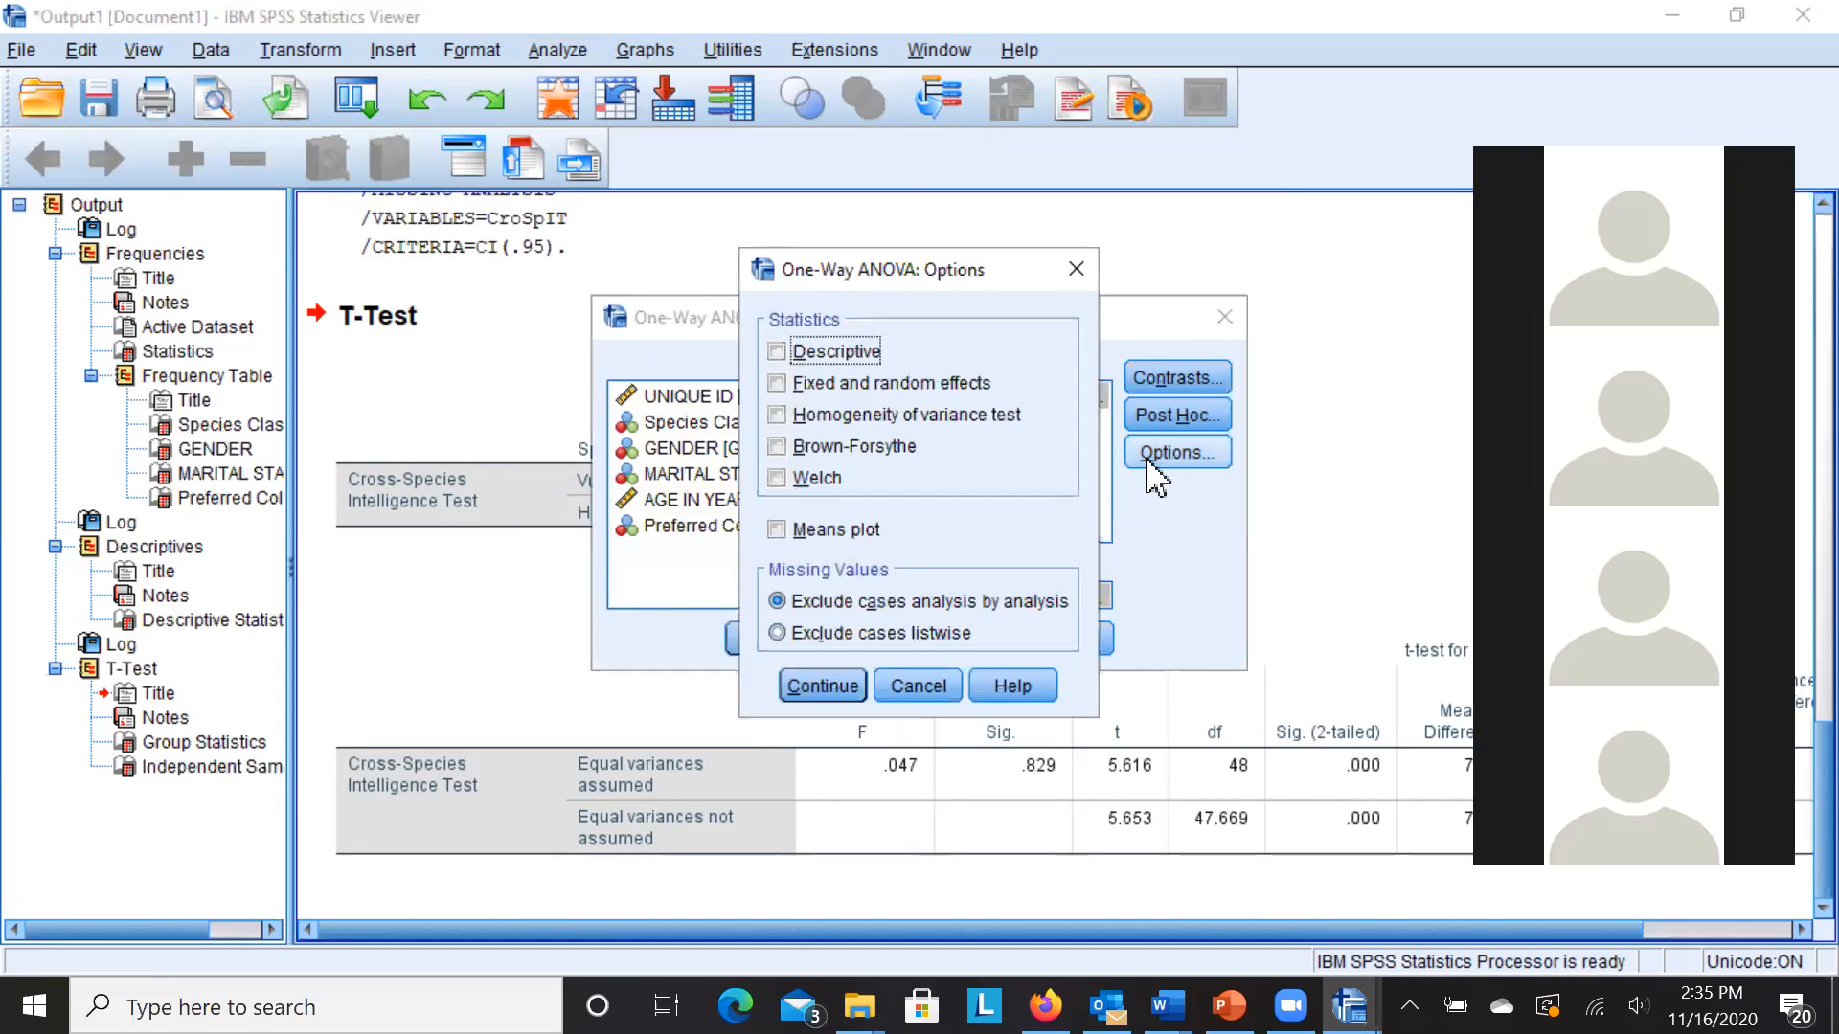
left_click(777, 354)
left_click(794, 688)
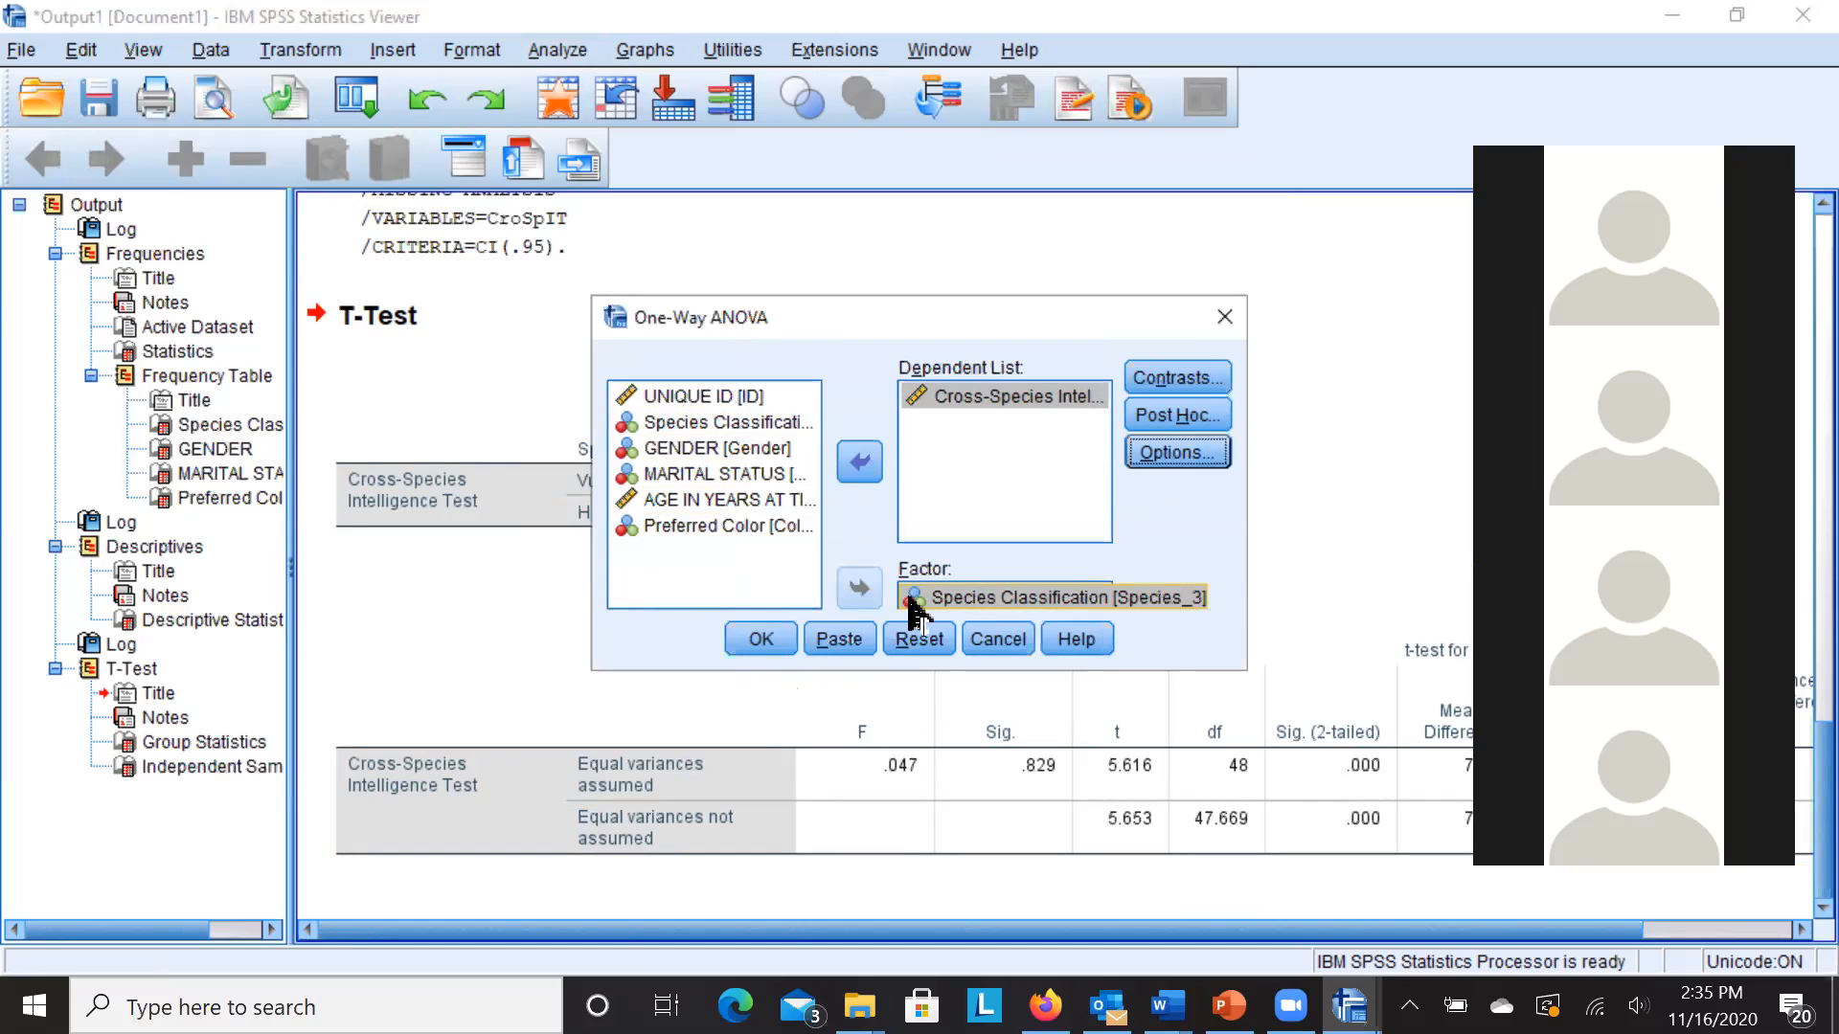
left_click(1158, 422)
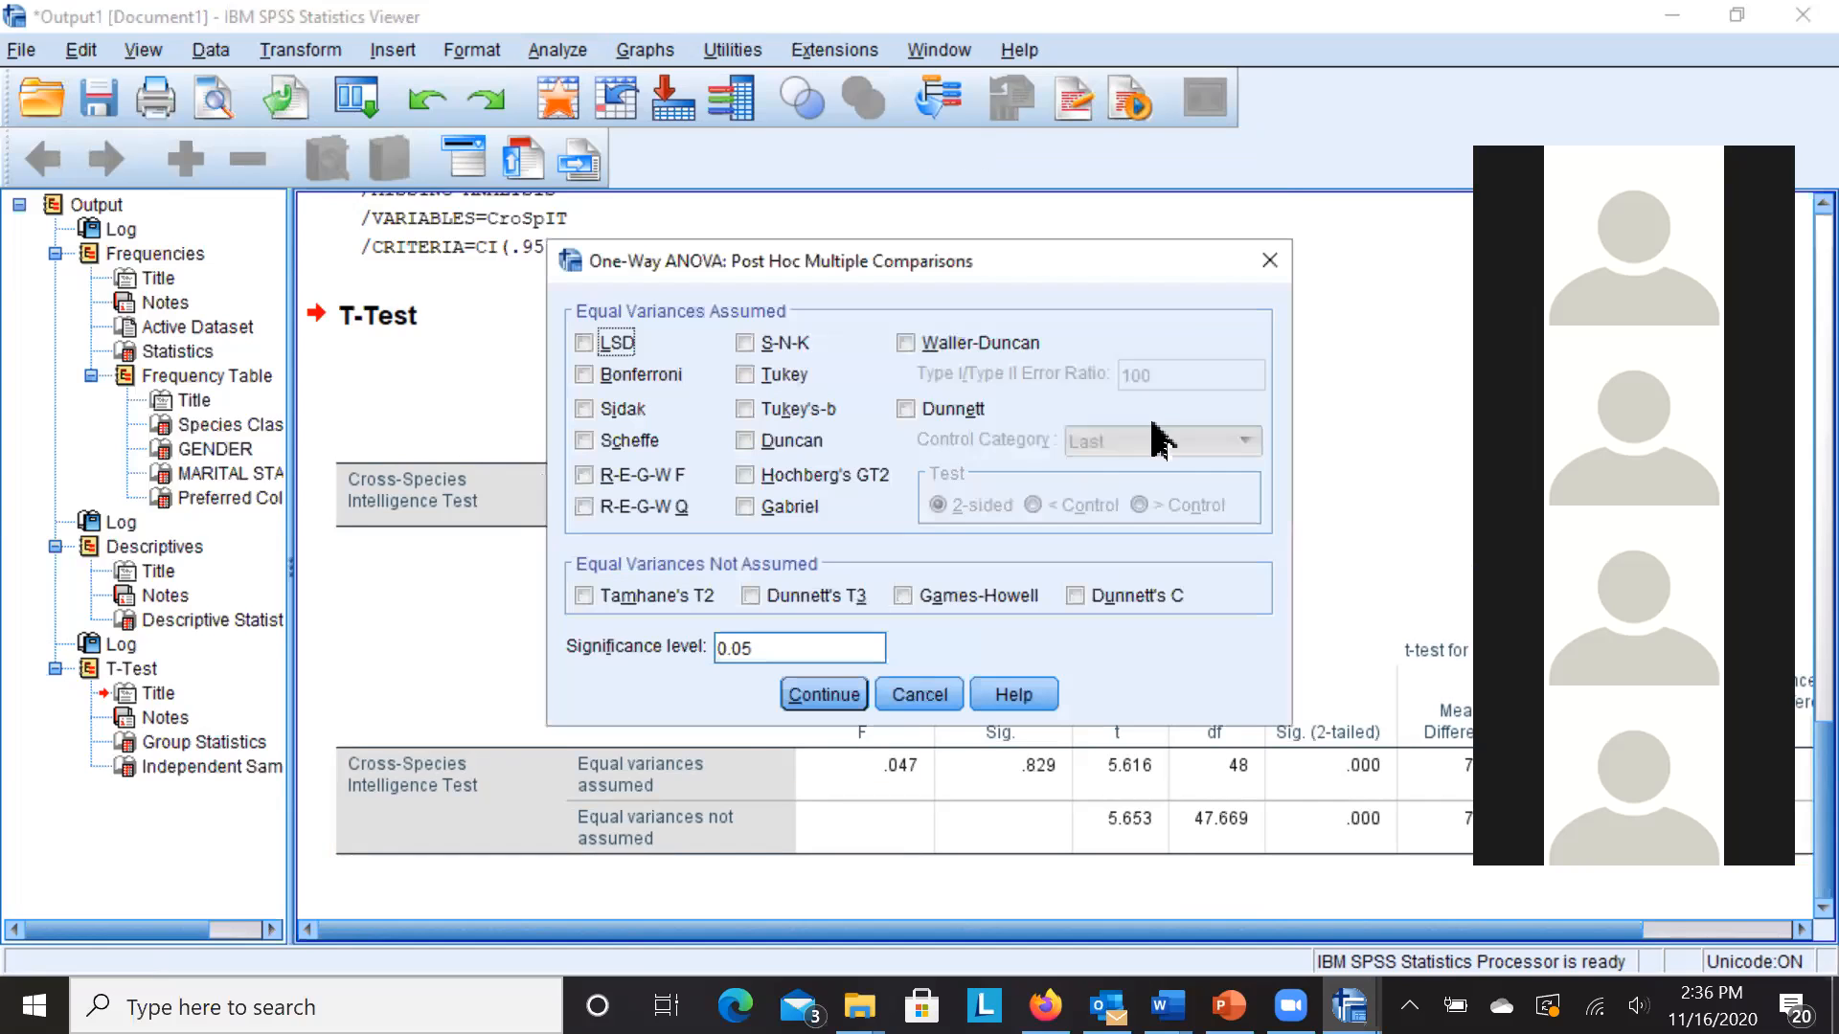
left_click(746, 376)
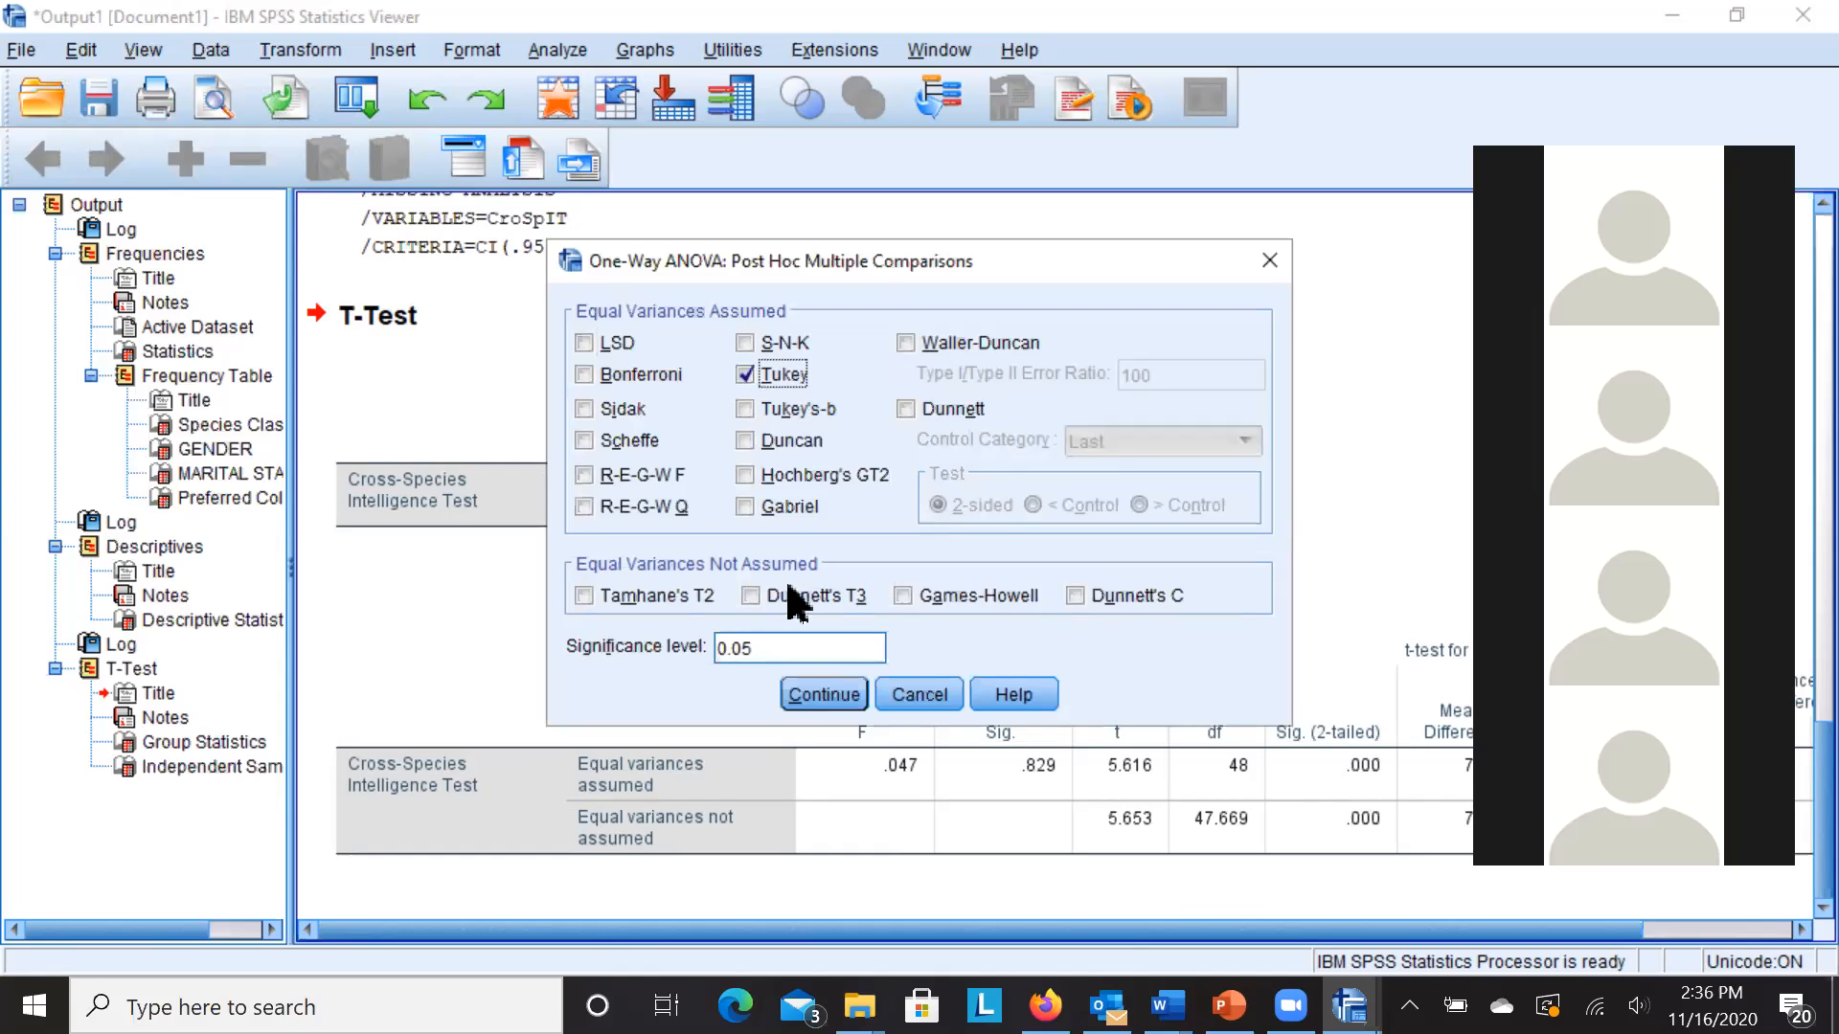
left_click(810, 695)
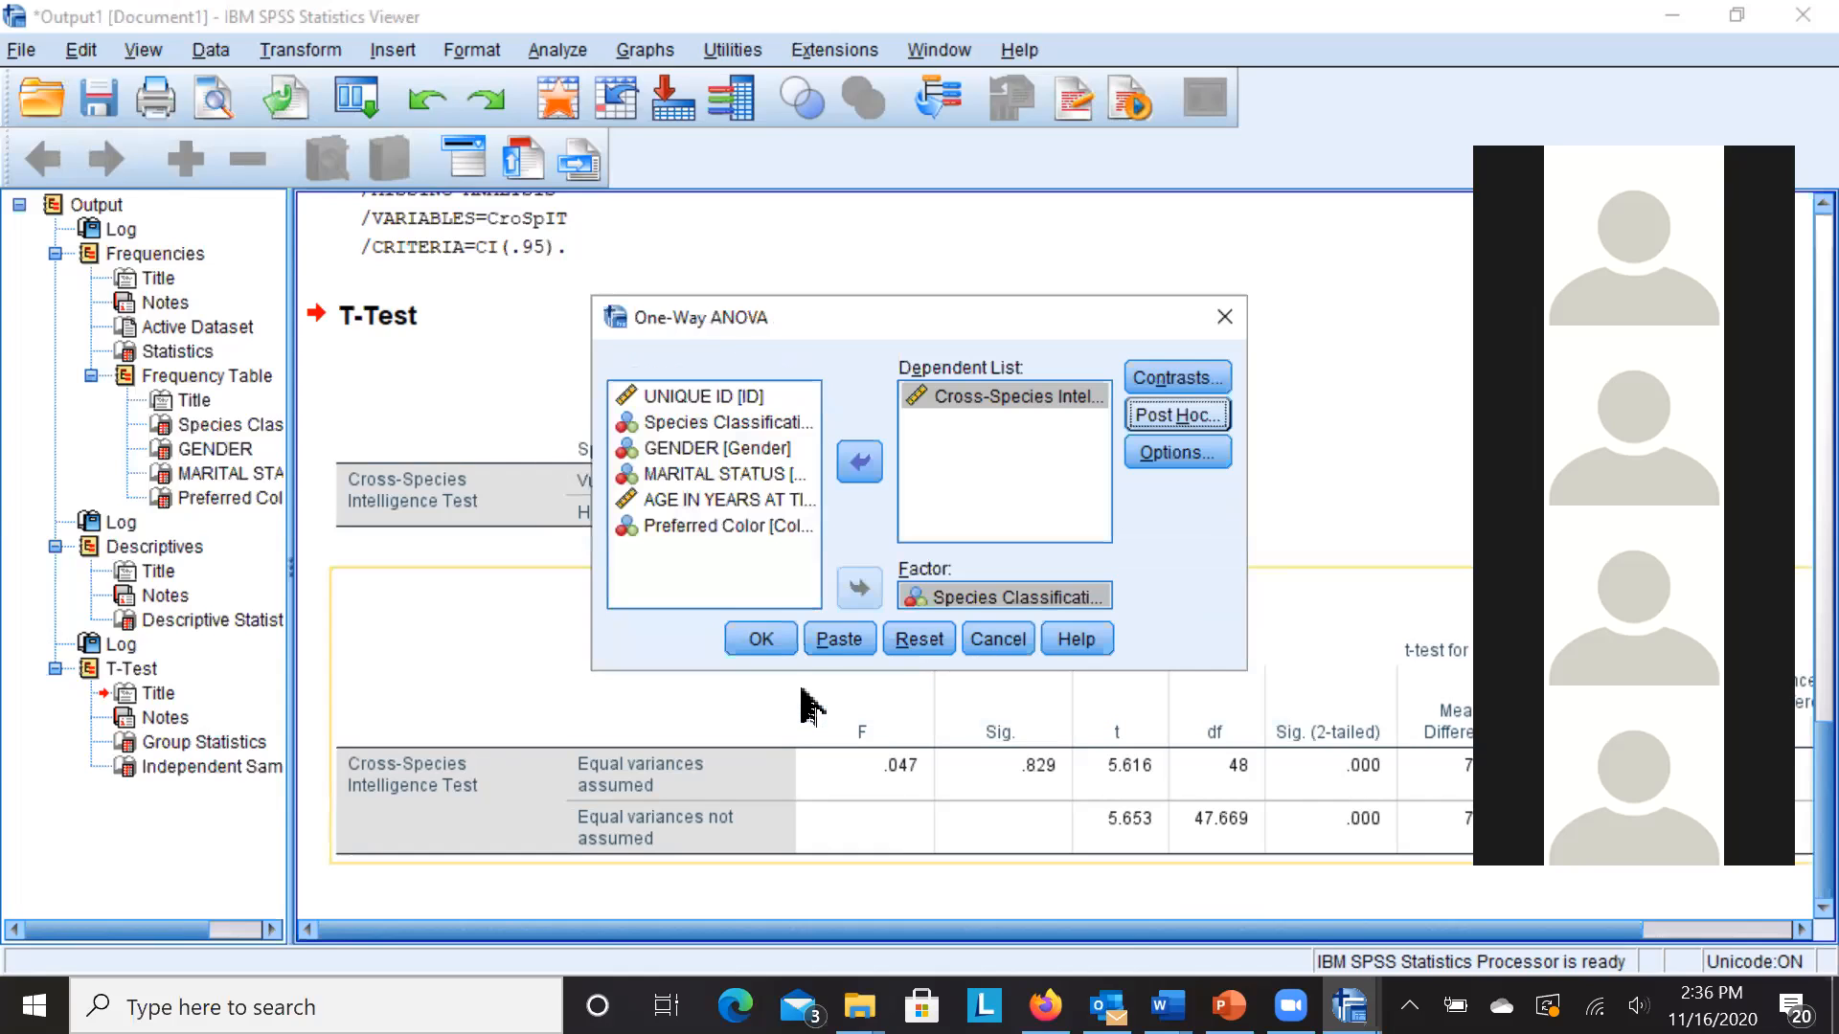
- Run the ANOVA and review the Tukey tables: Human vs Vulcan -62.625, p = .007
left_click(767, 642)
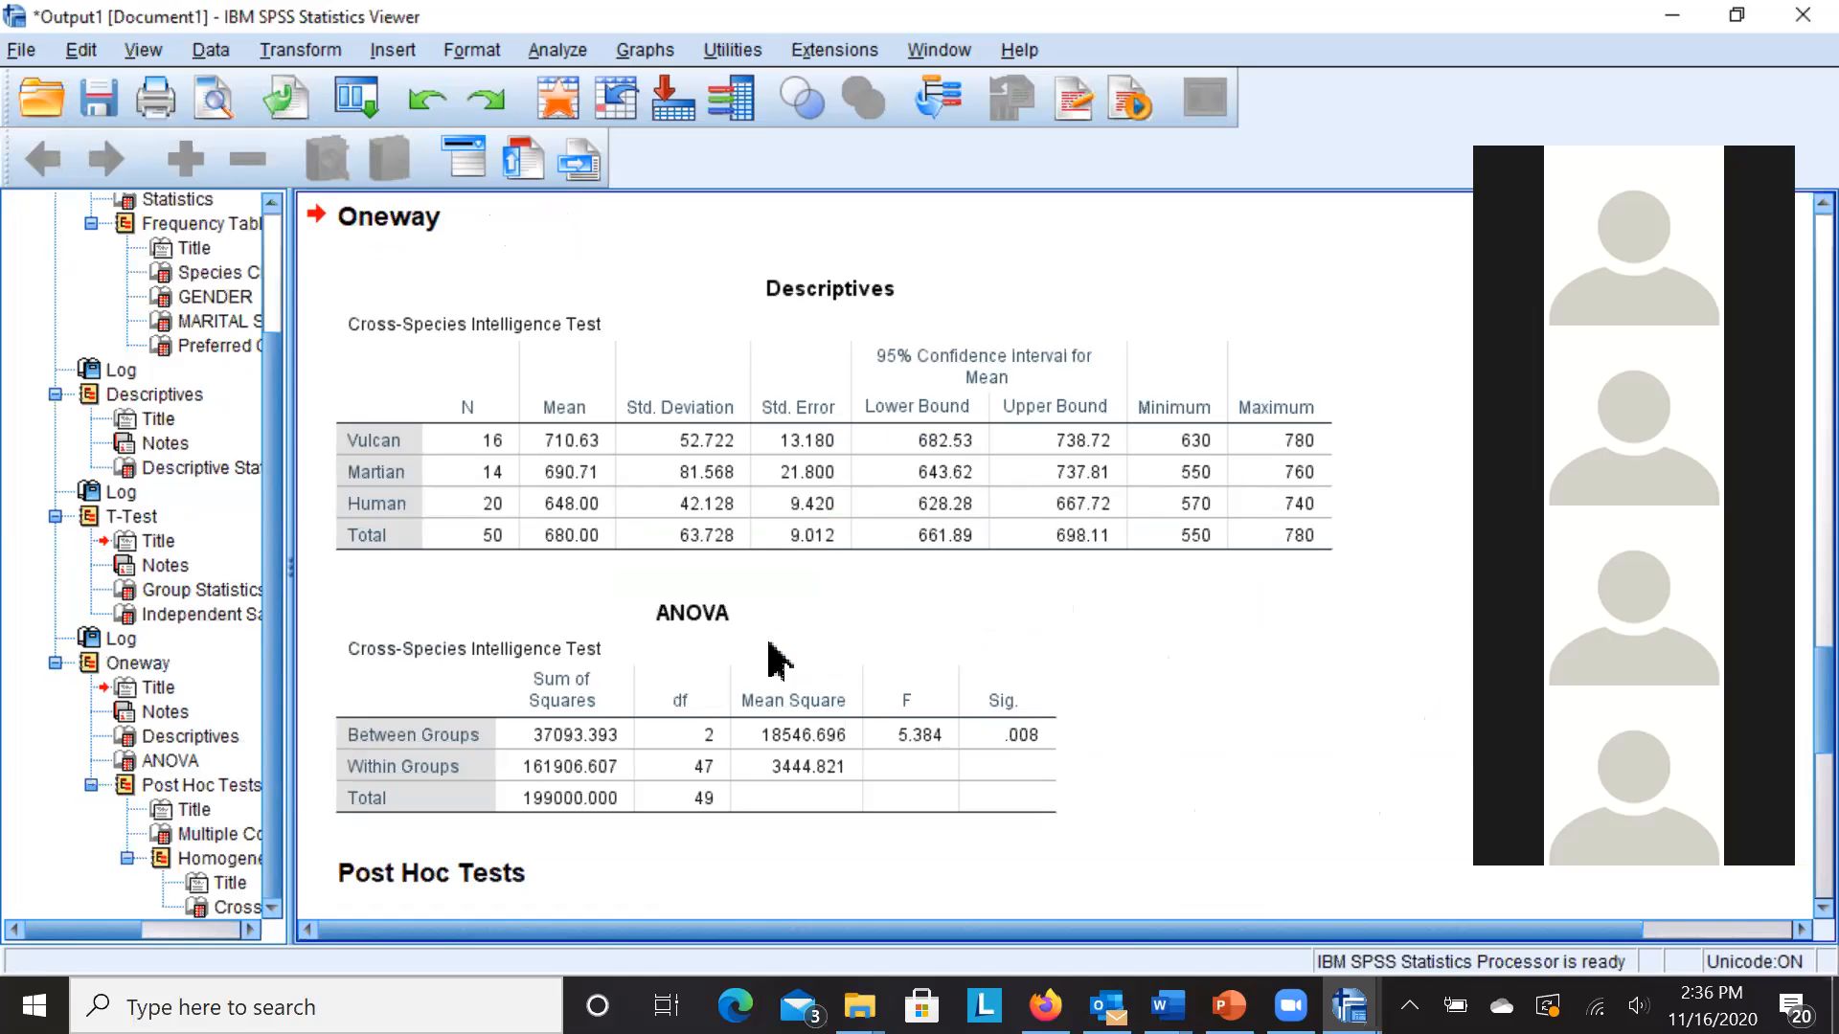
scroll(1354, 595, "down", 3)
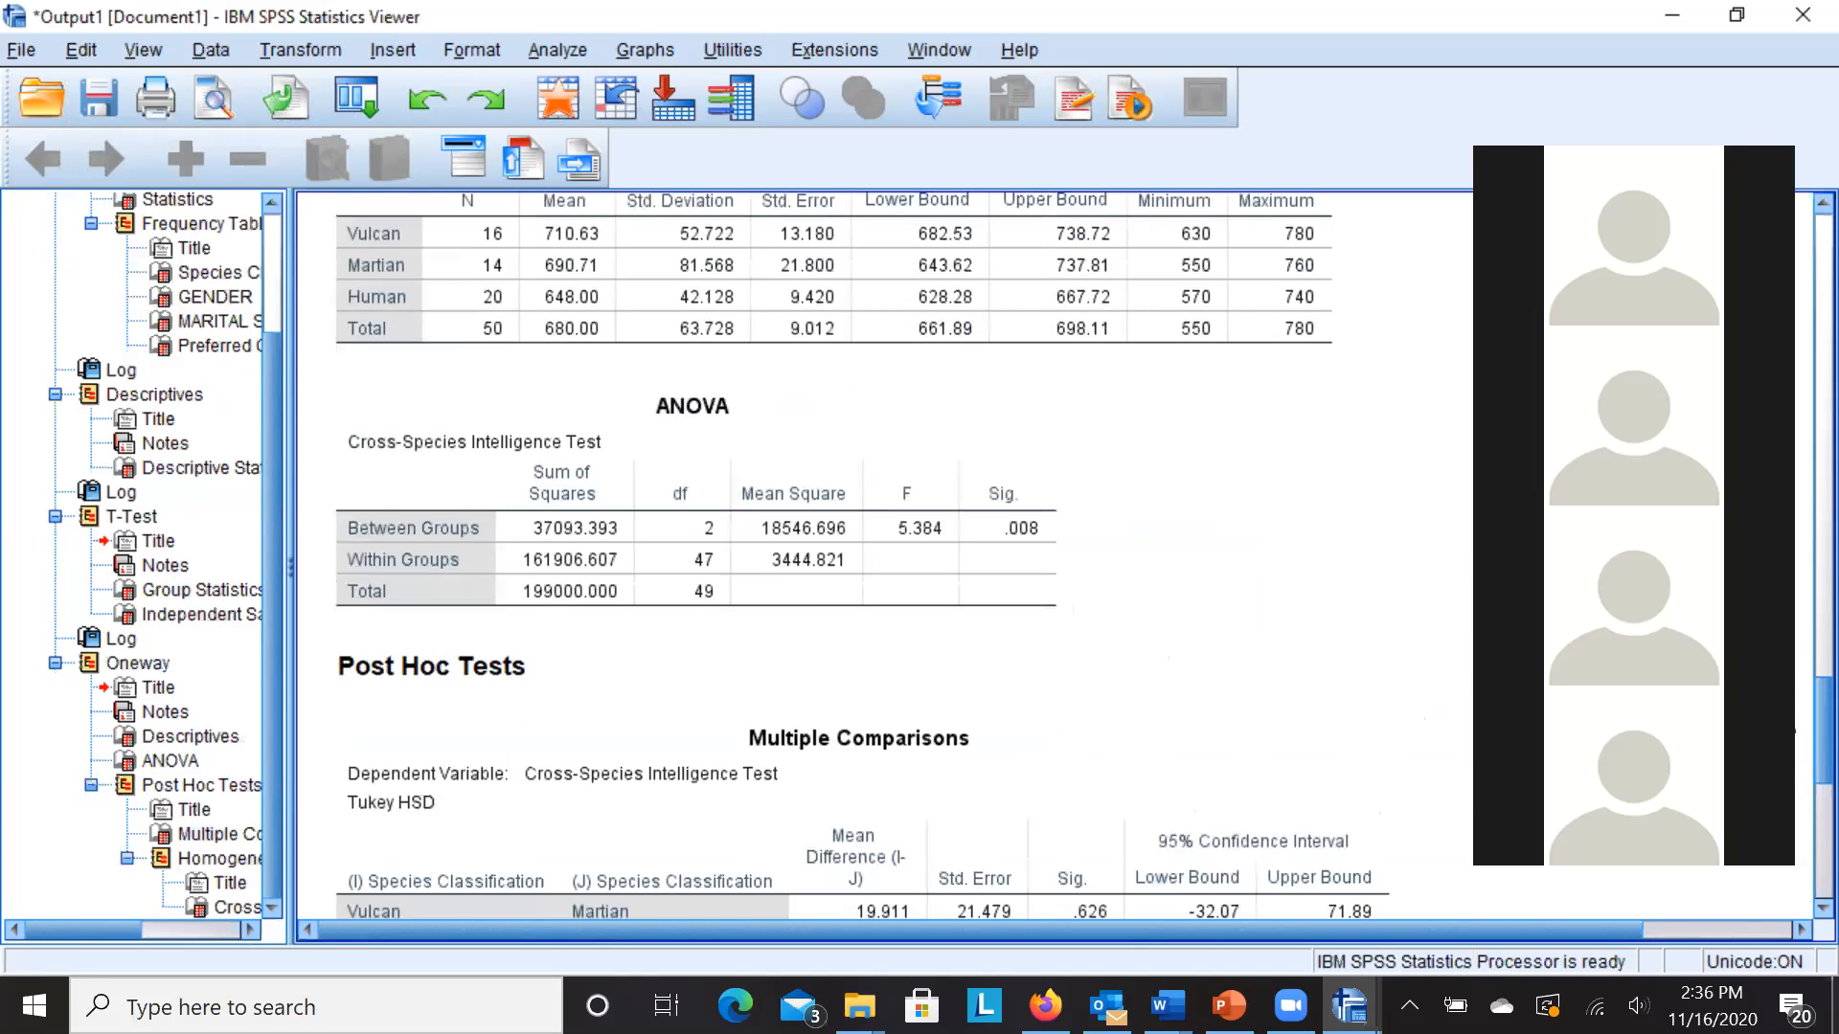
scroll(1083, 551, "down", 7)
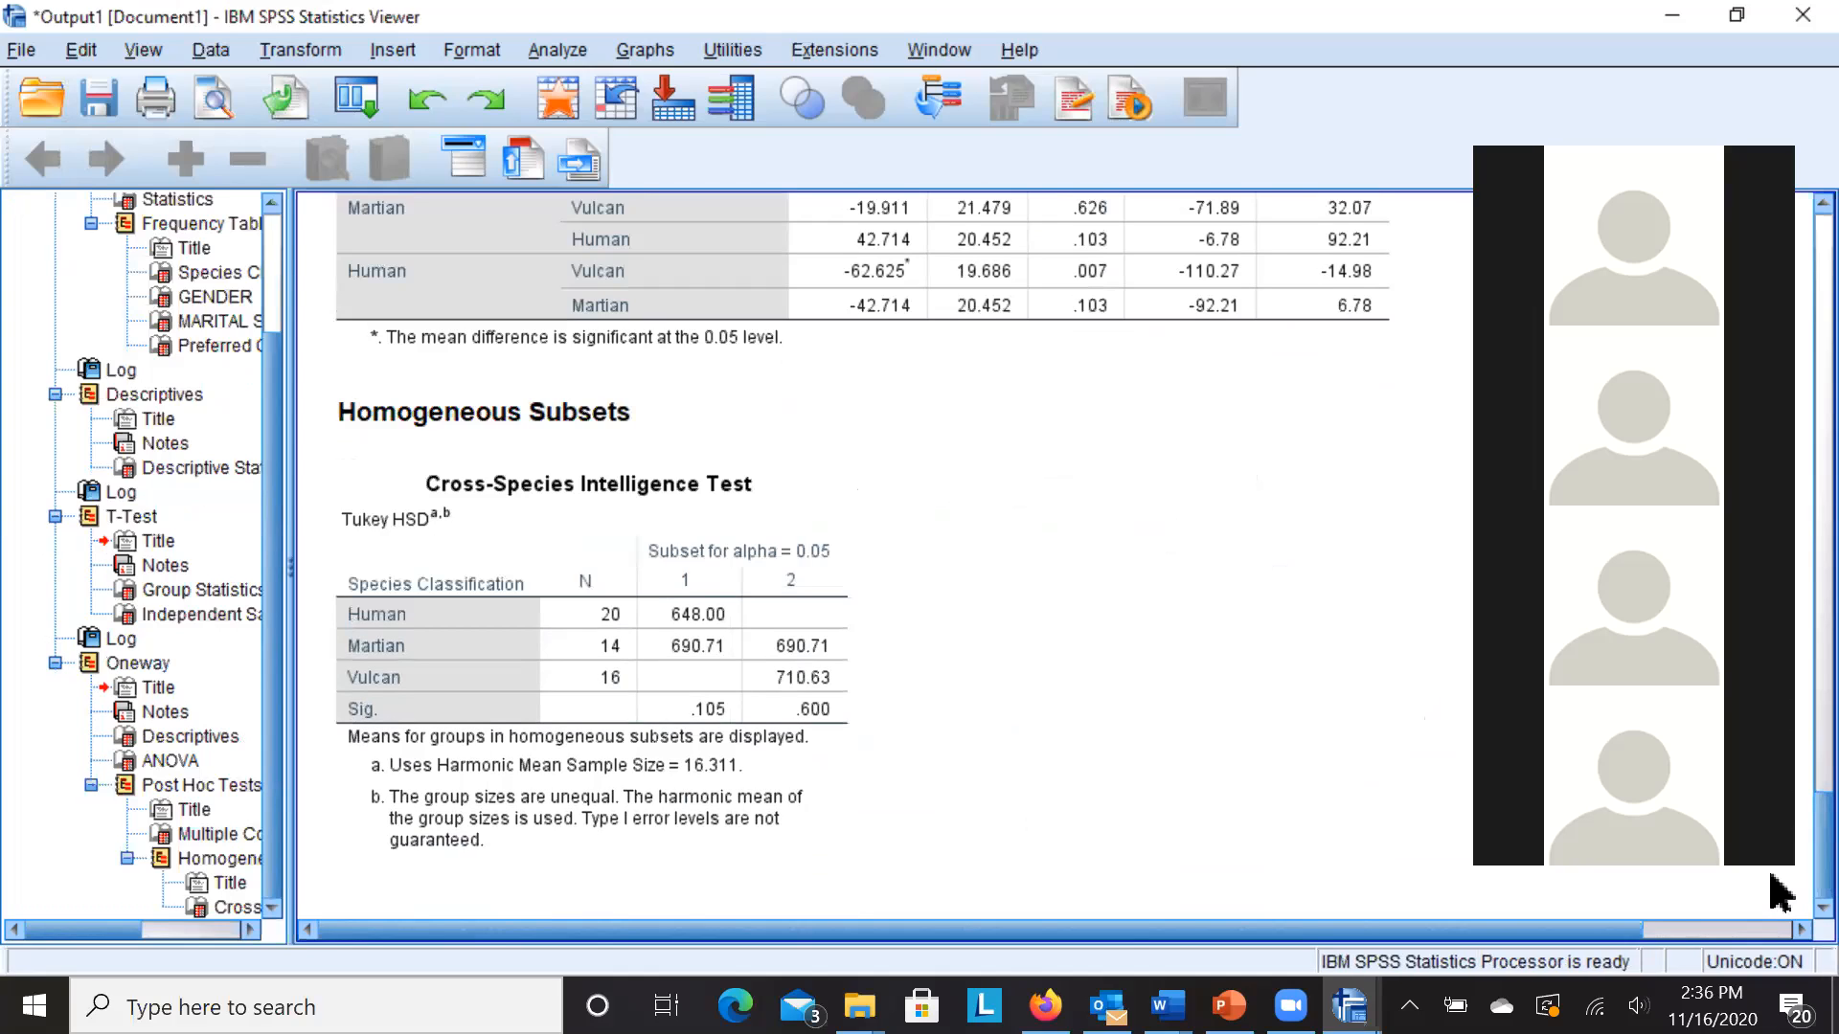
left_click(1181, 221)
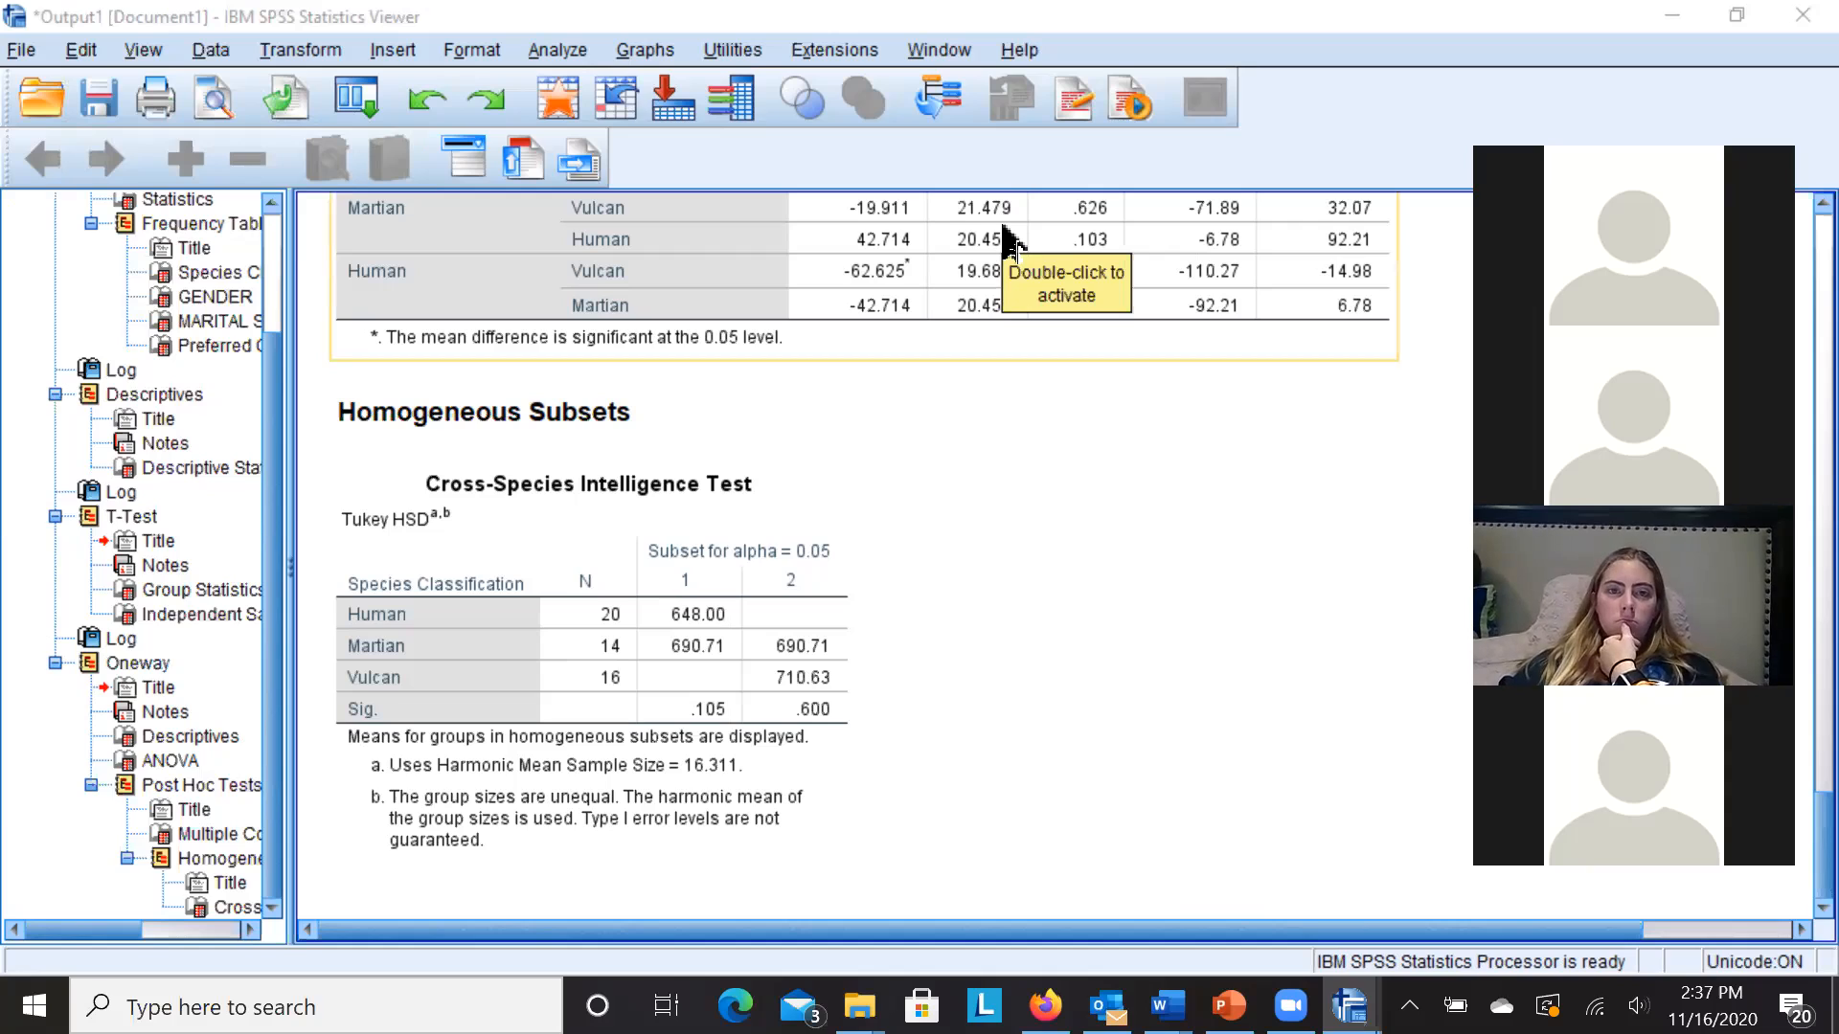
key("Down")
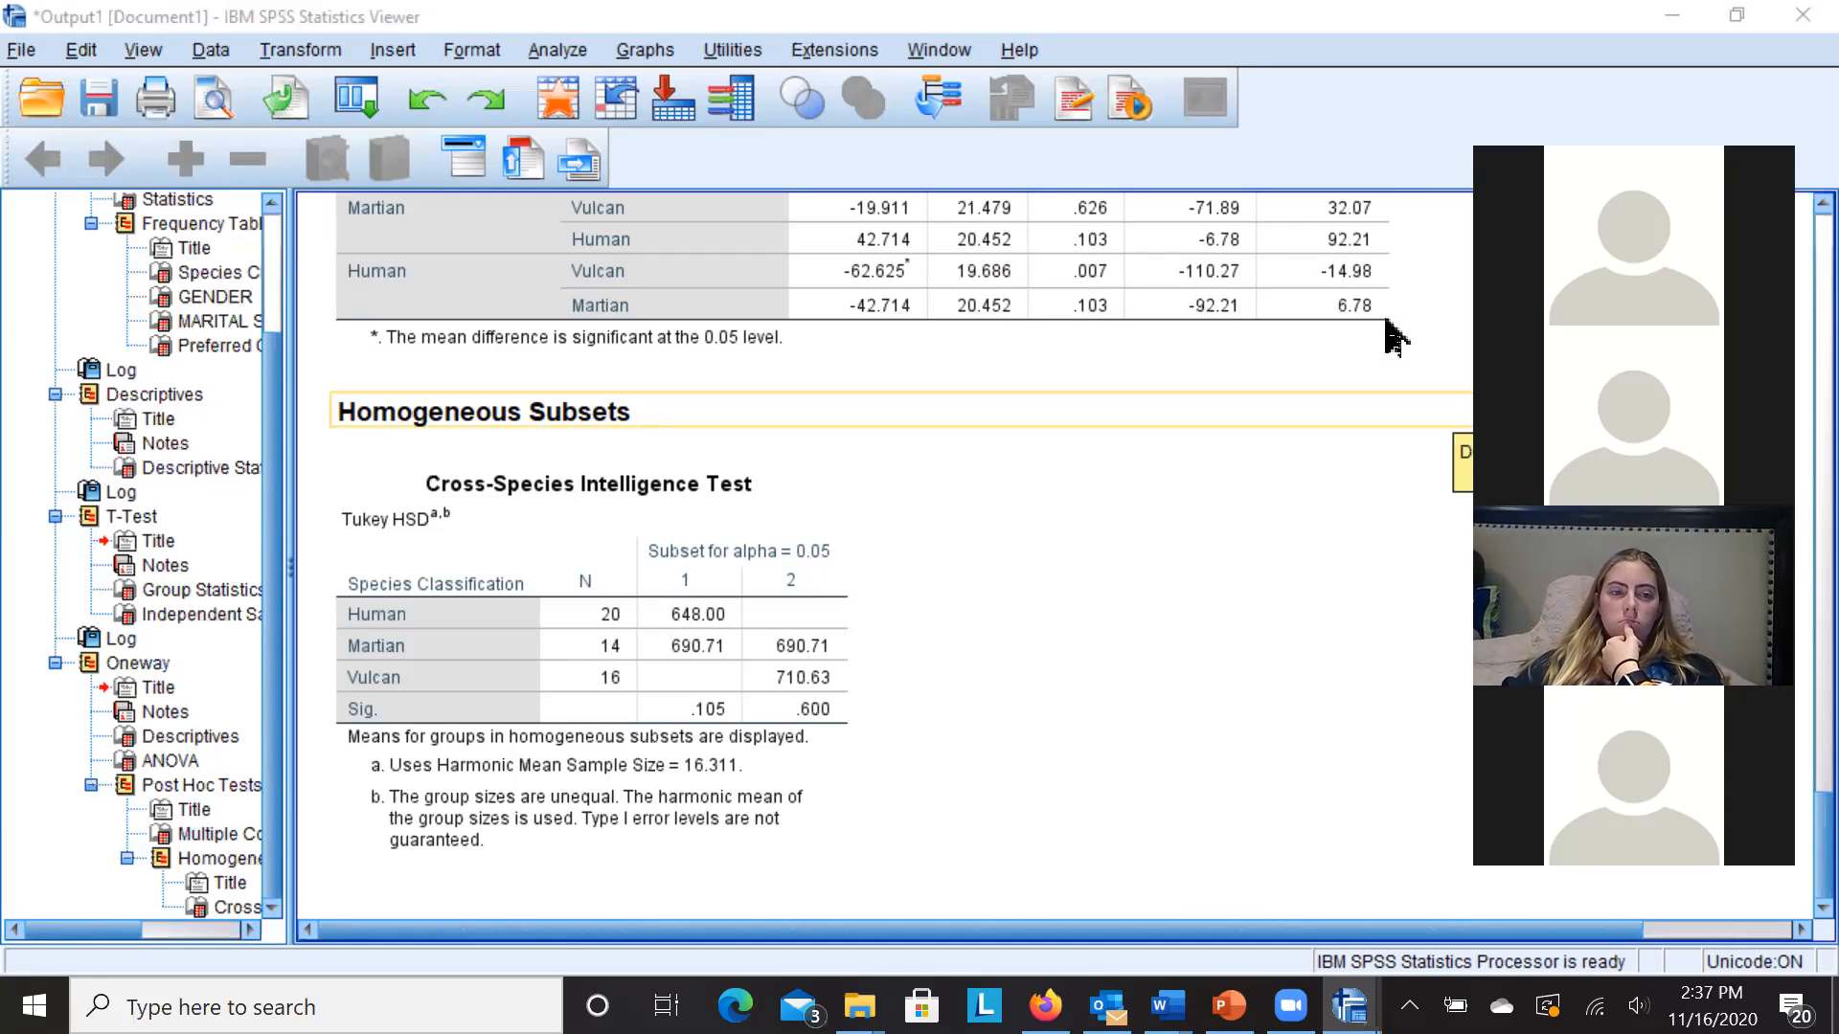
left_click(1393, 336)
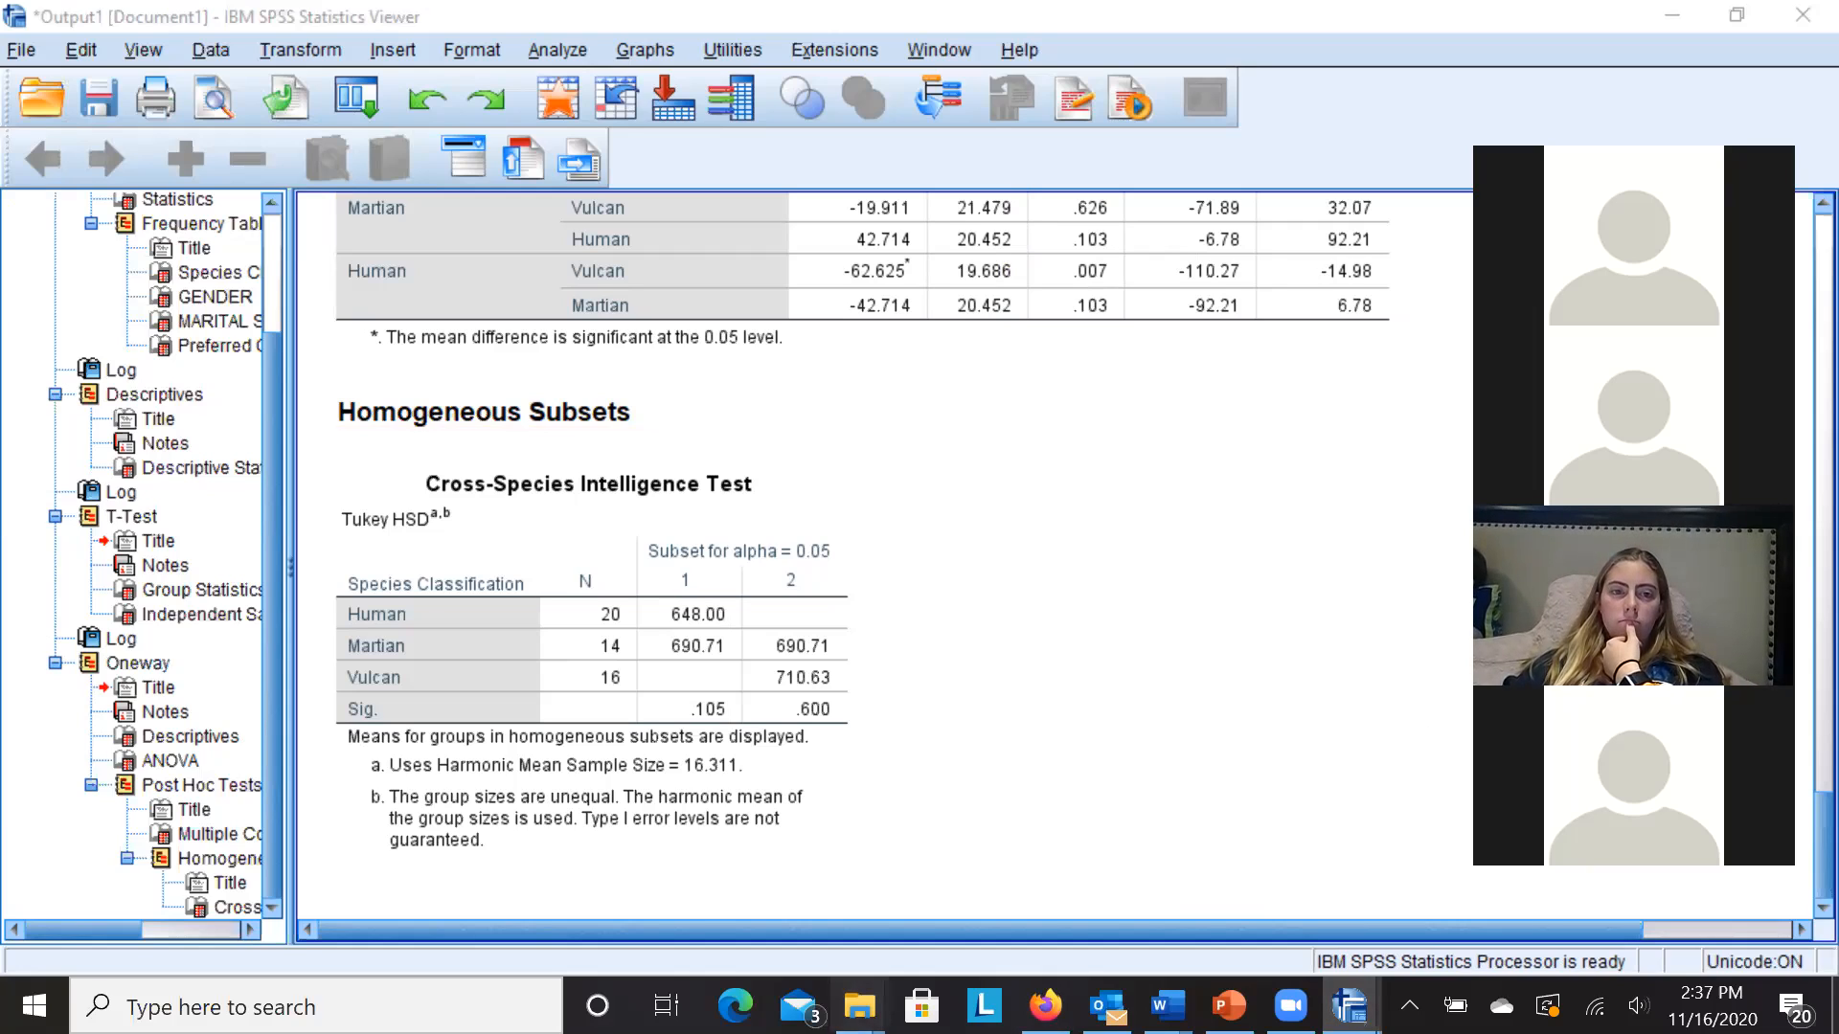
left_click(987, 417)
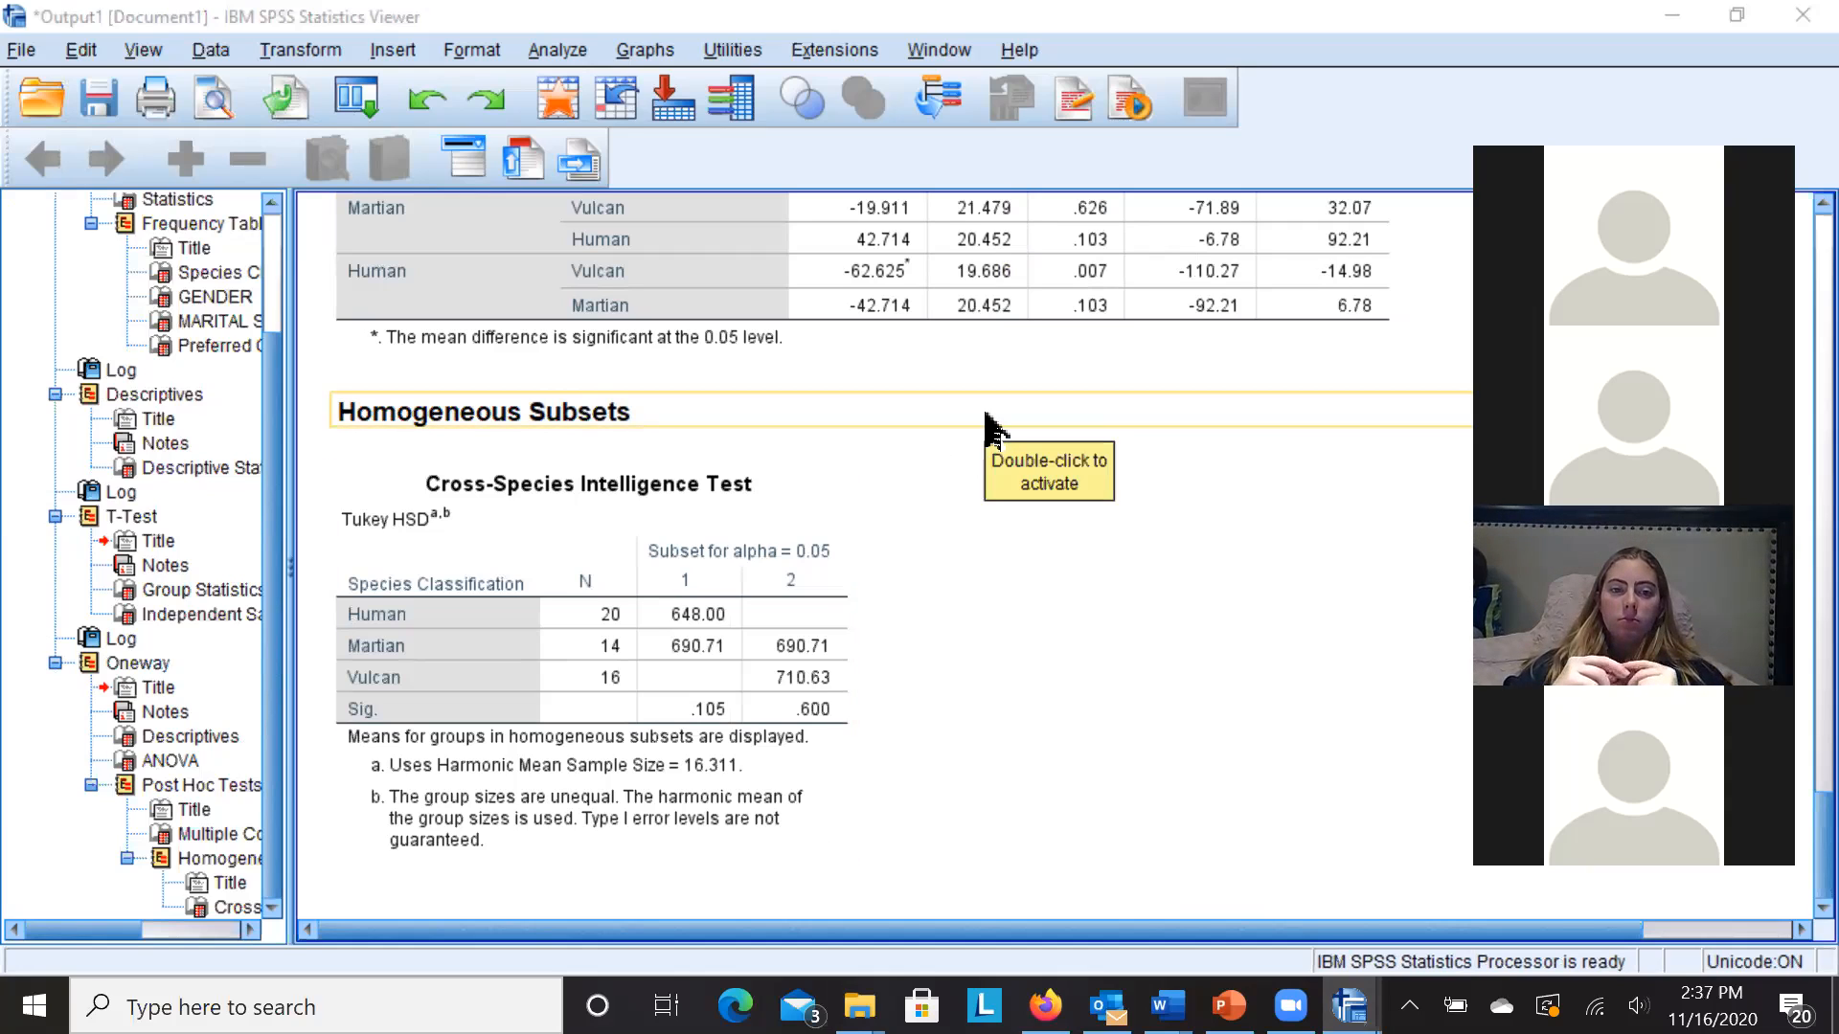
left_click(1428, 492)
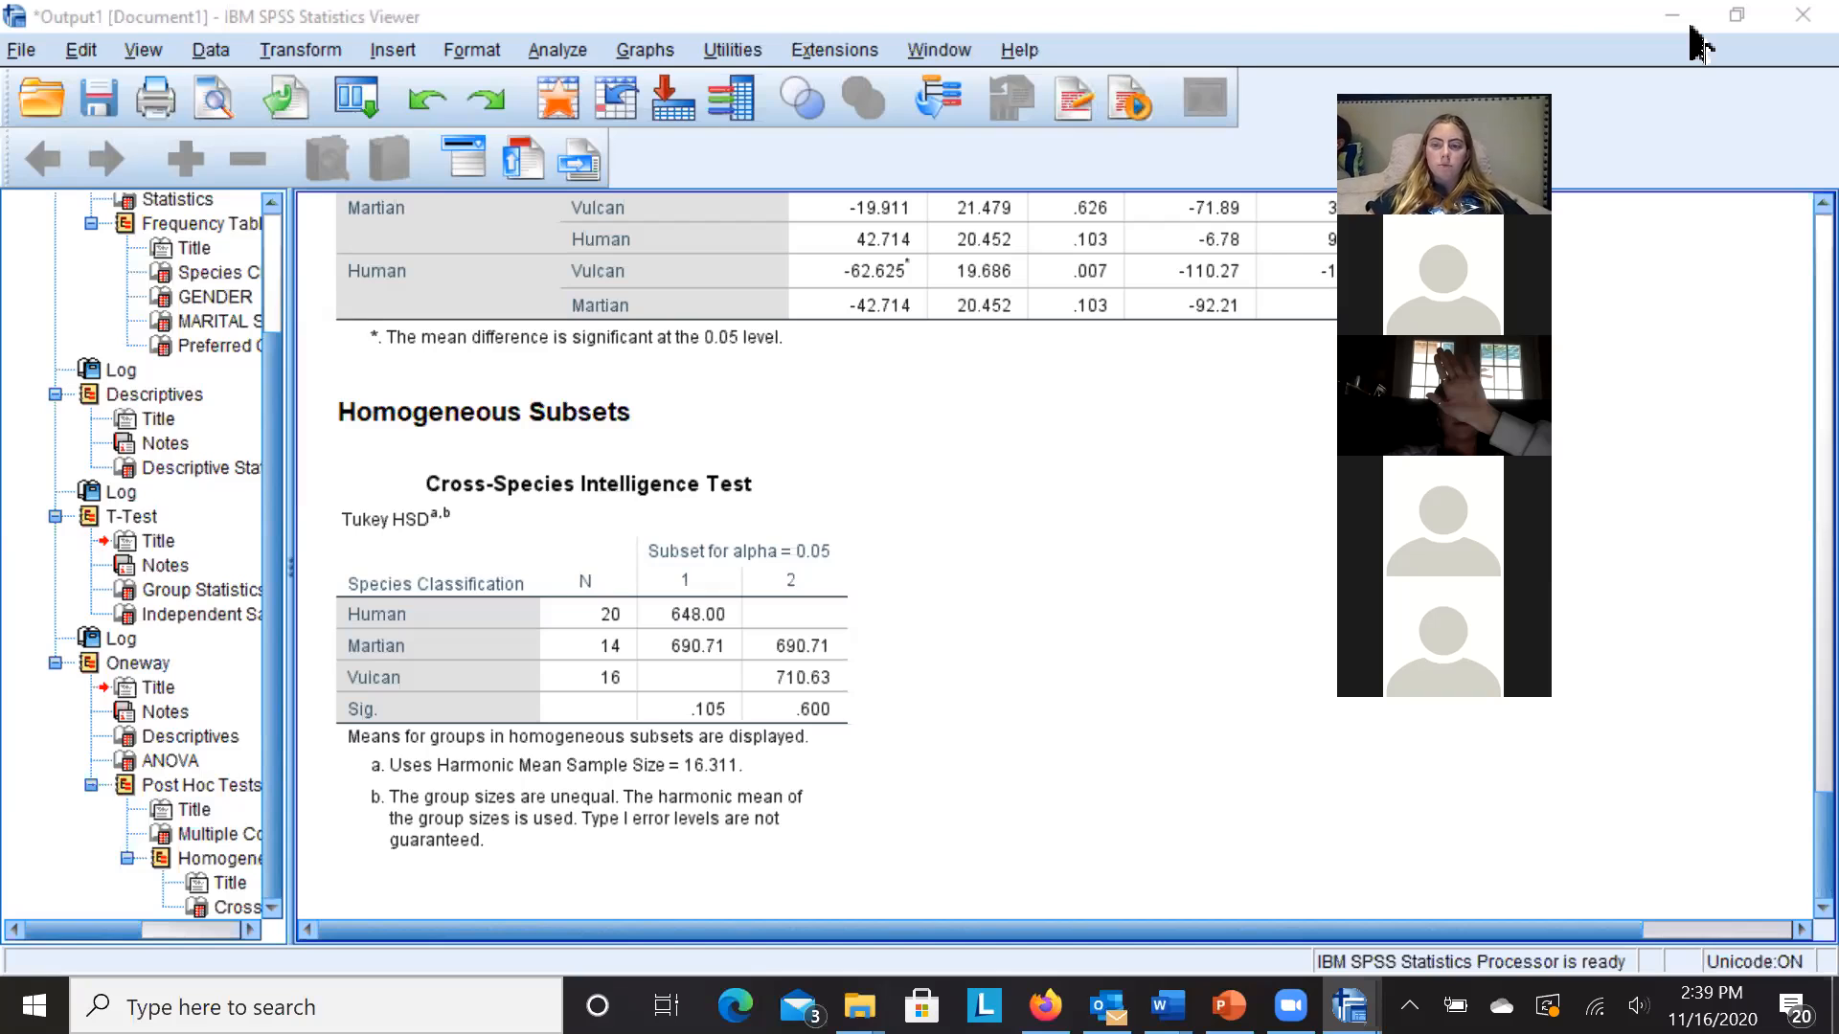
left_click(1674, 15)
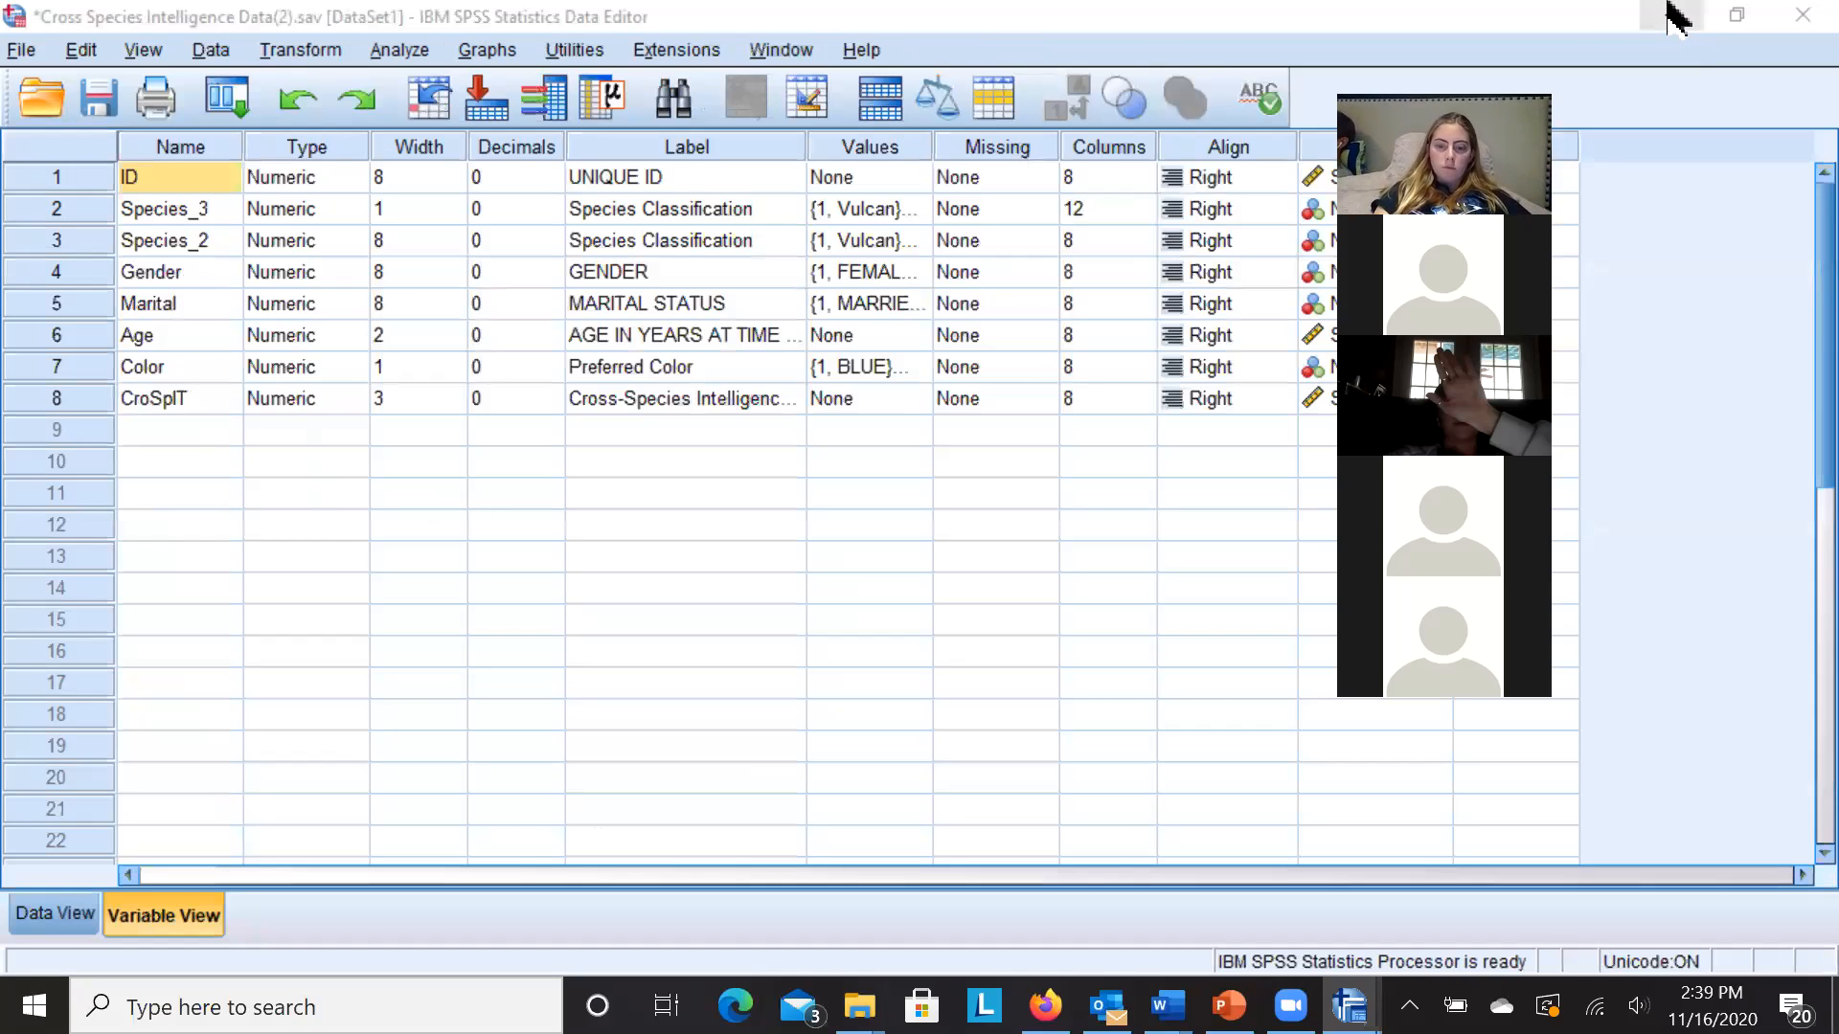
left_click(325, 659)
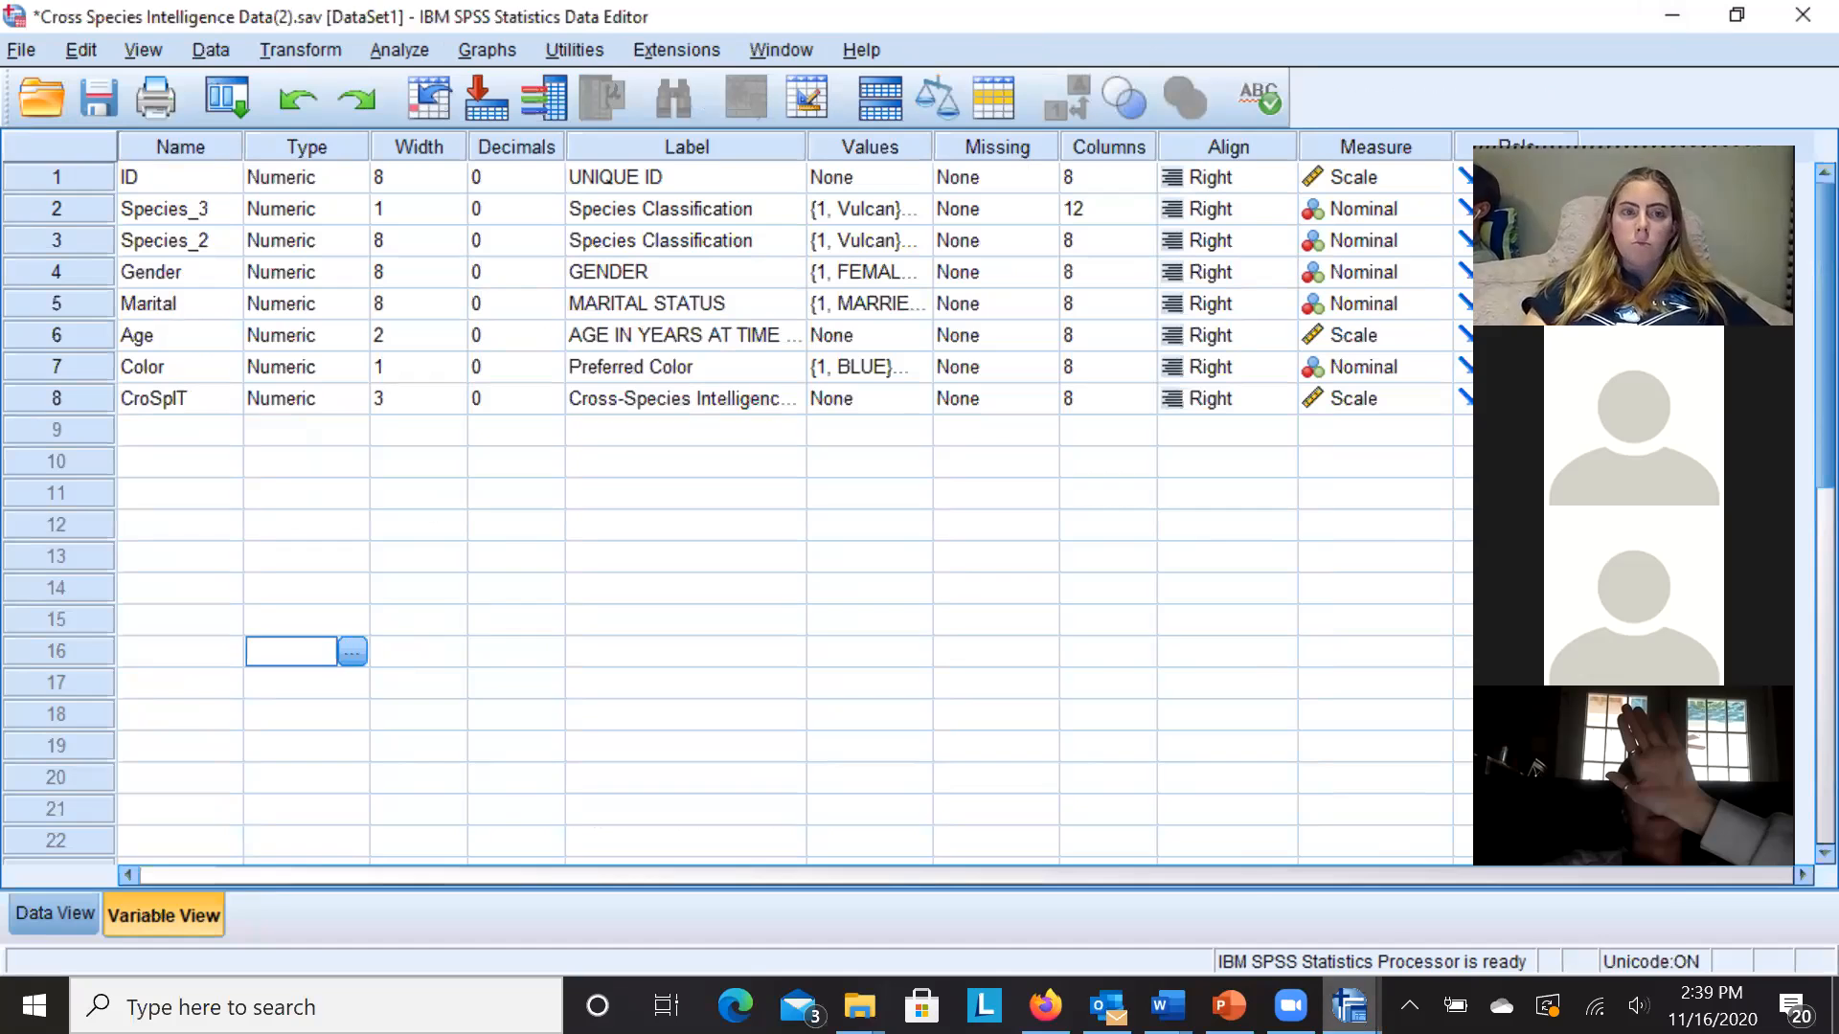
left_click(1350, 1005)
left_click(1261, 904)
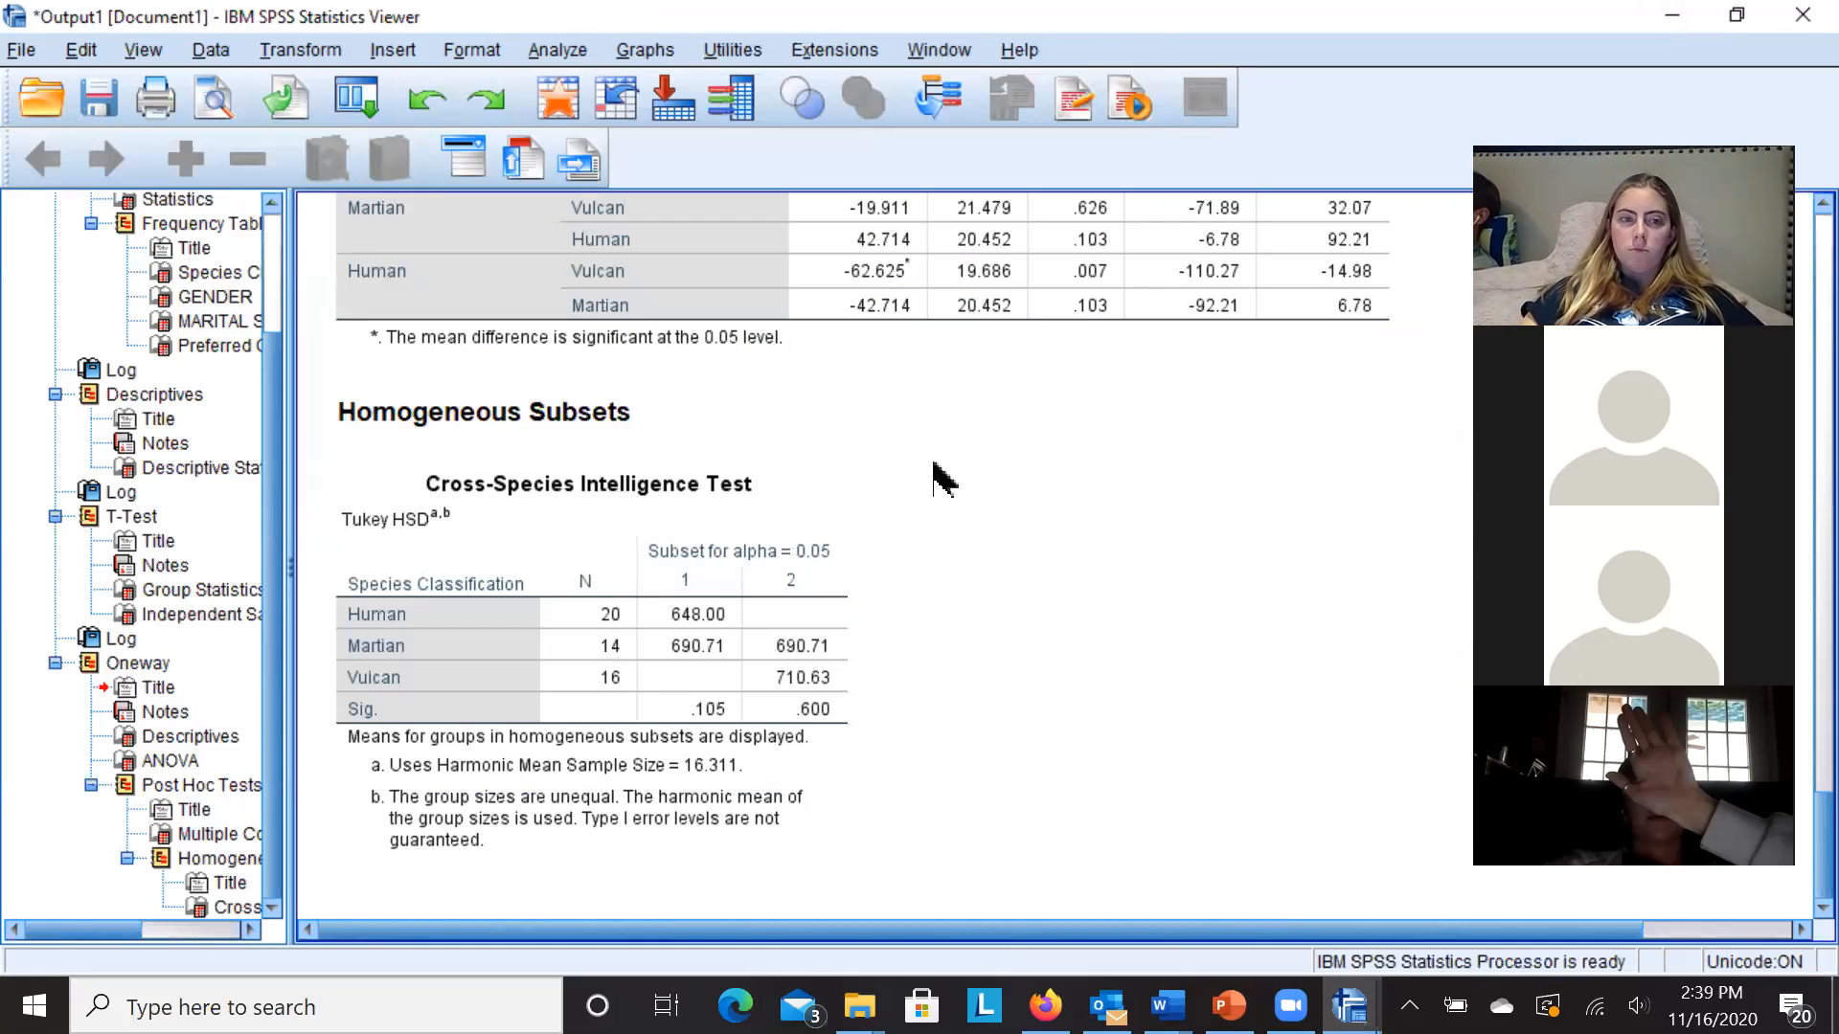
left_click(21, 53)
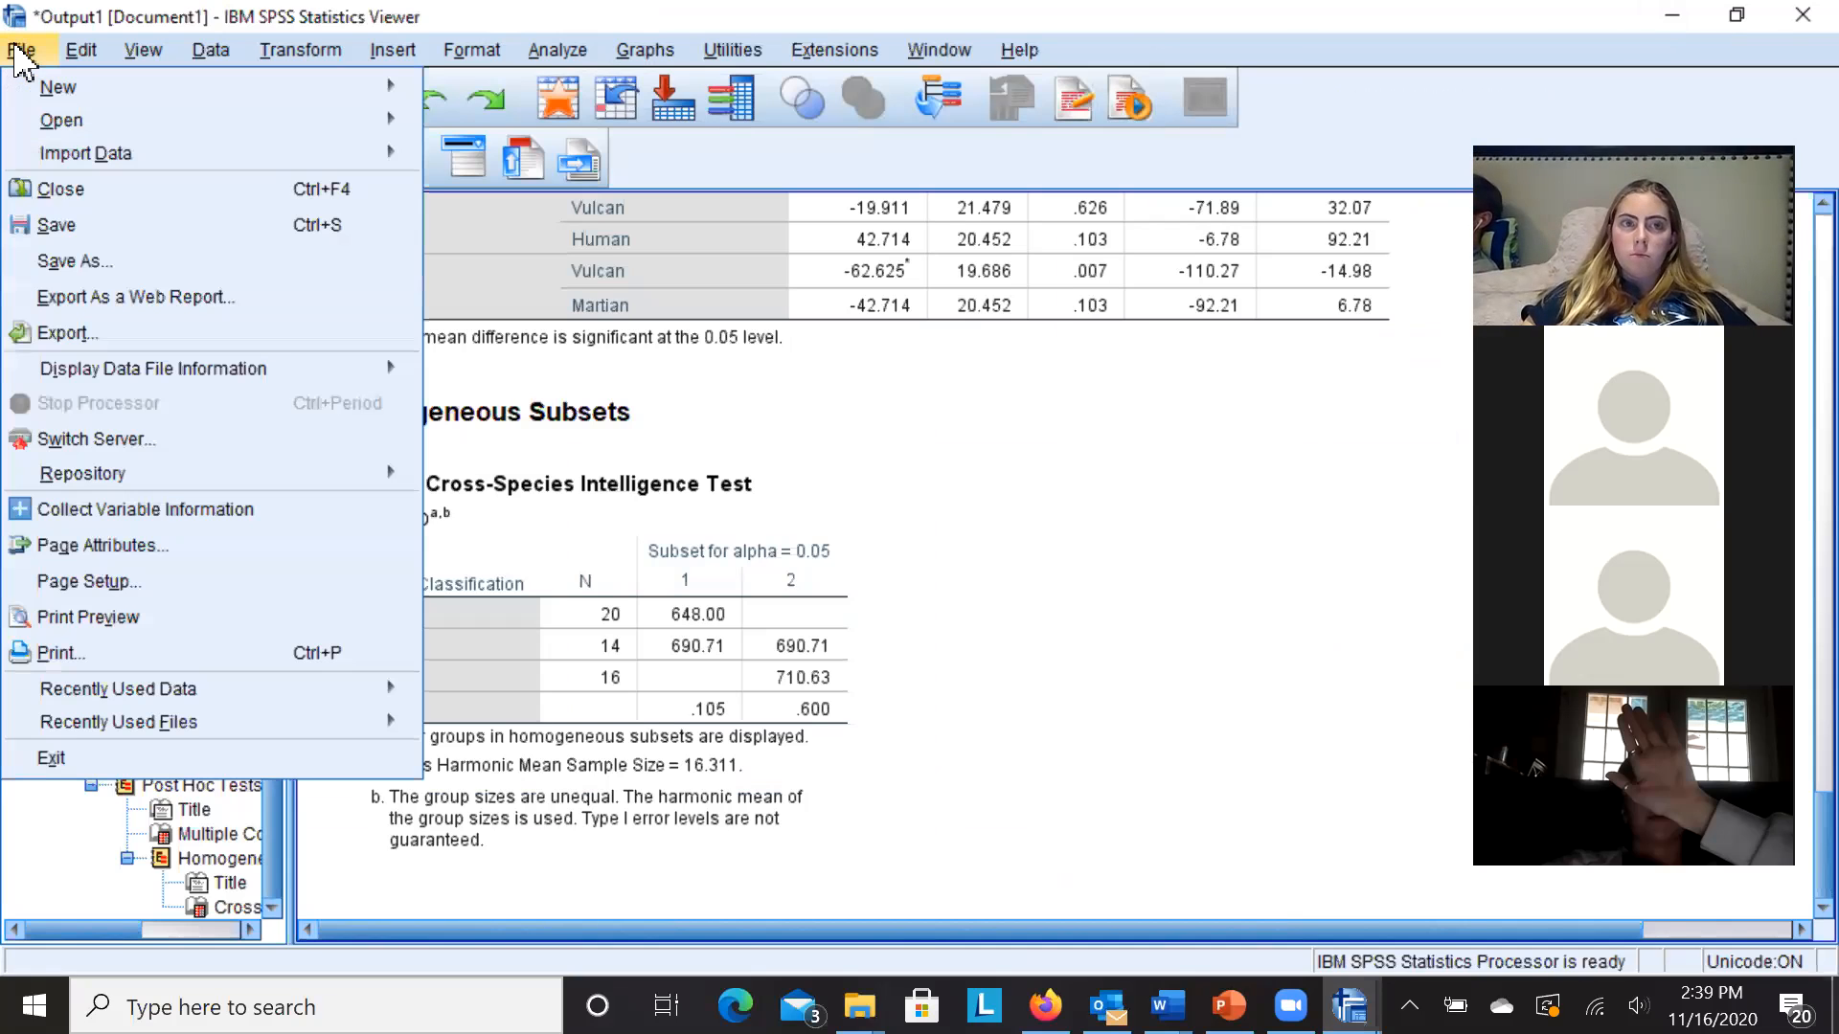
- Save the output as 'CrosPIT Output' in the user's Downloads folder on the C: drive
left_click(81, 274)
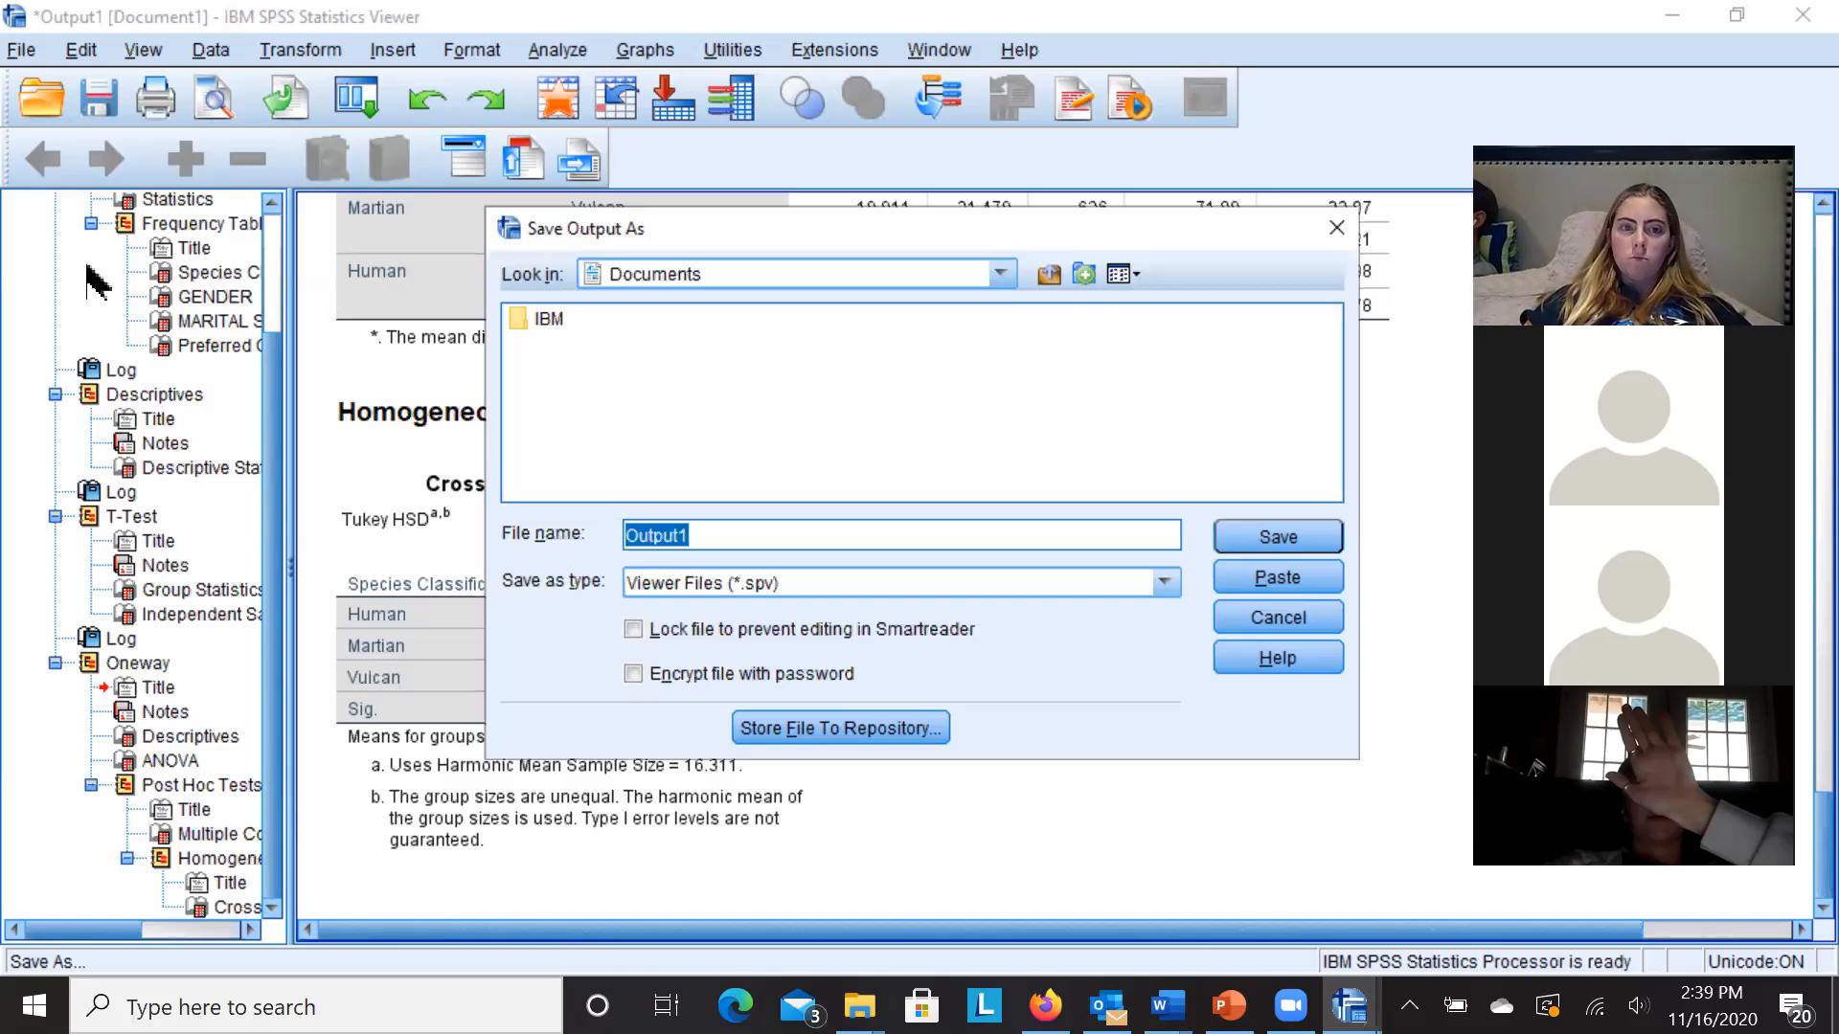
left_click(1002, 277)
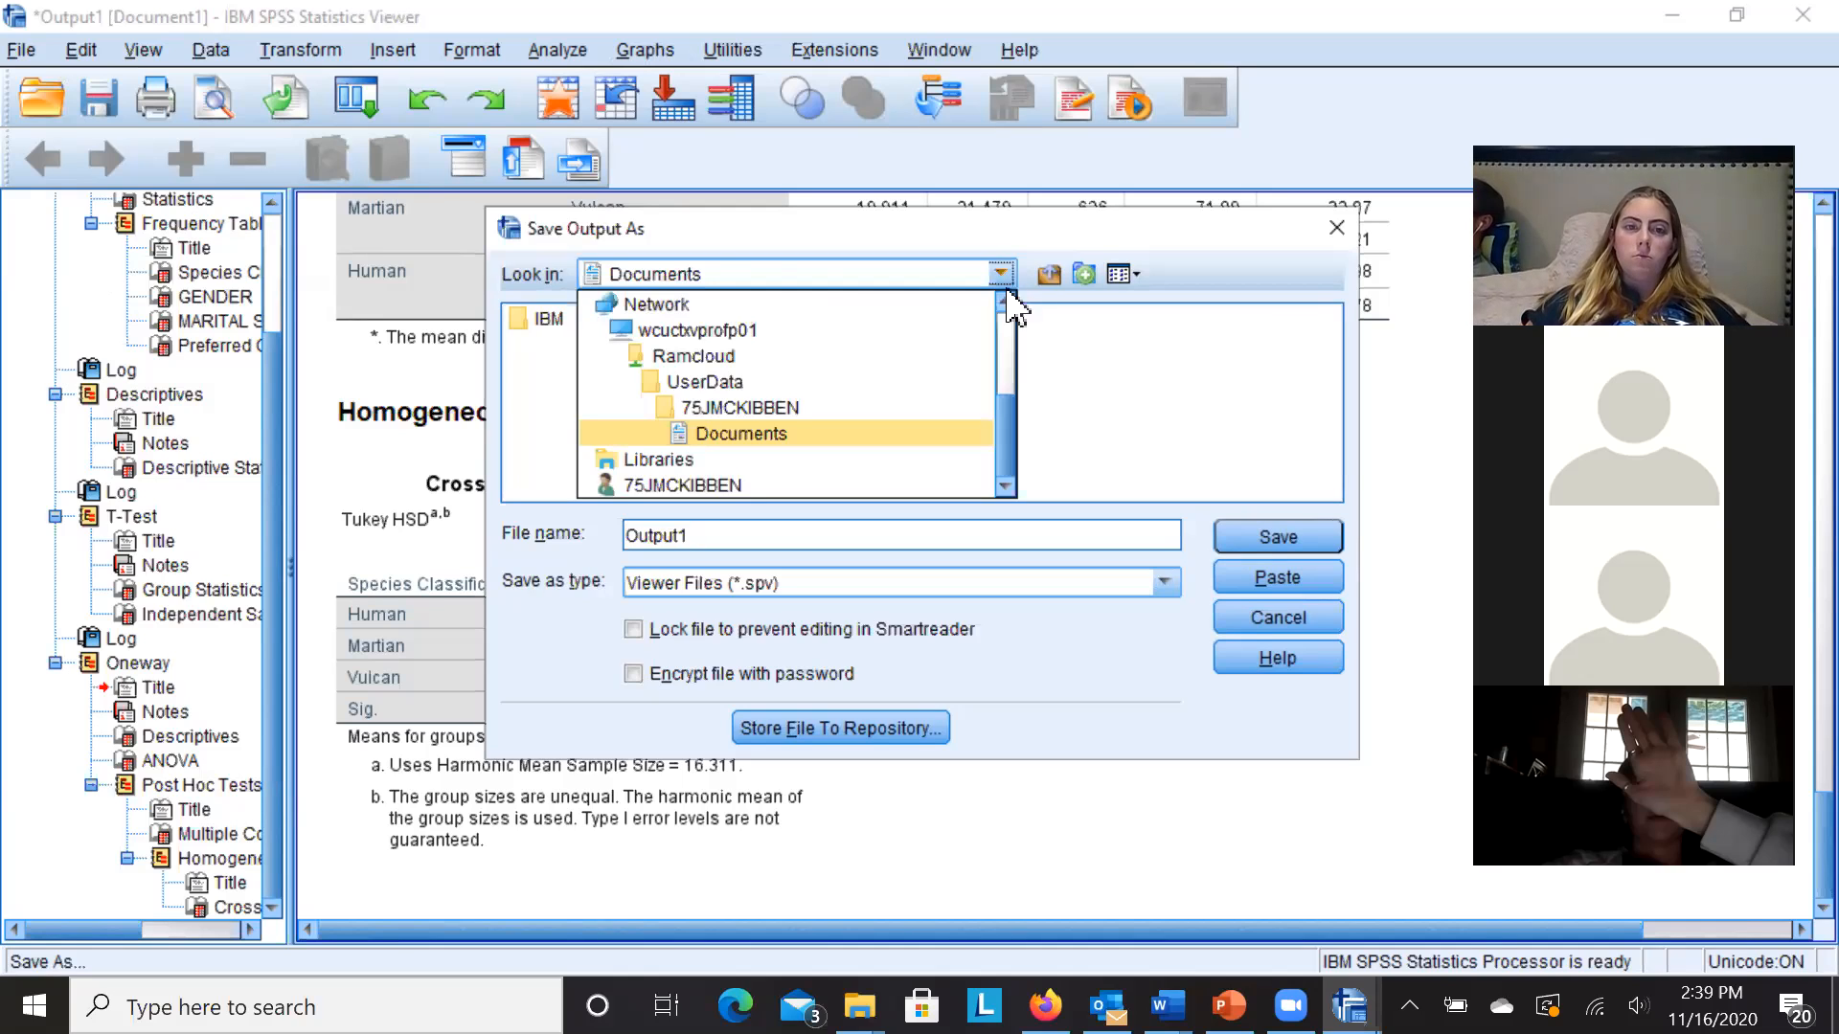
left_click_drag(1012, 421, 1009, 349)
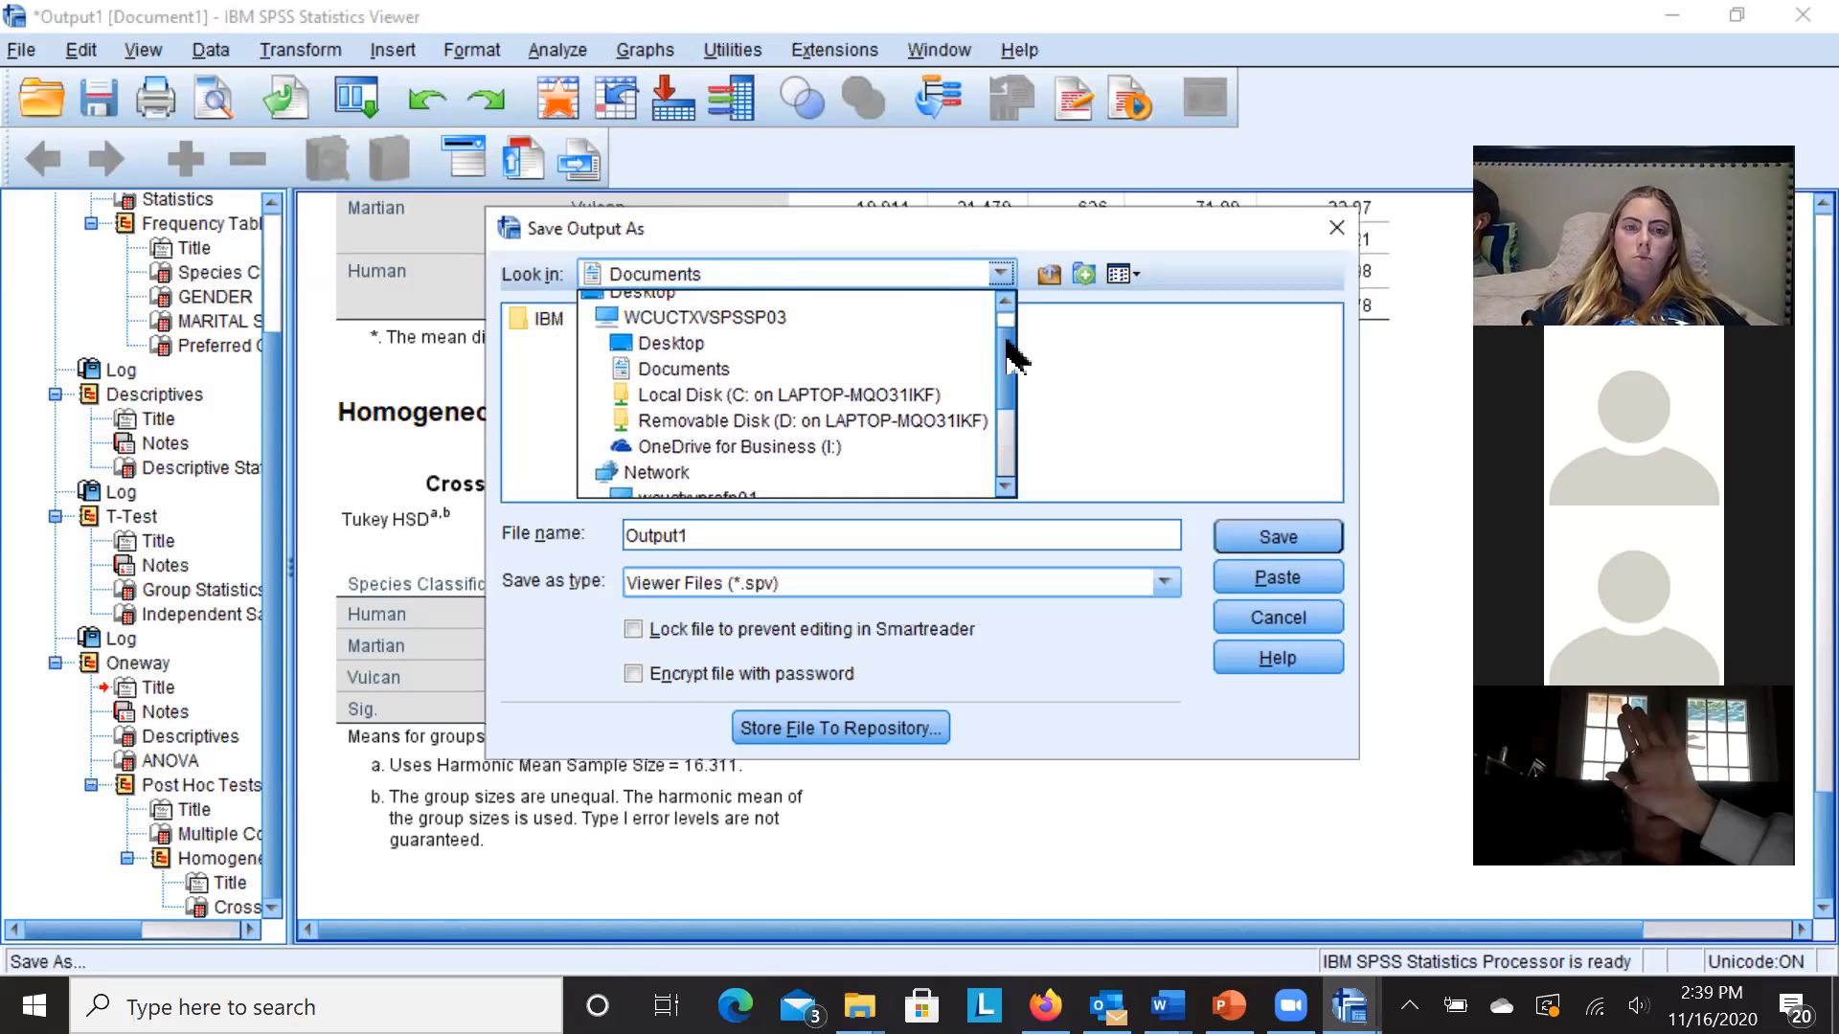
left_click(901, 392)
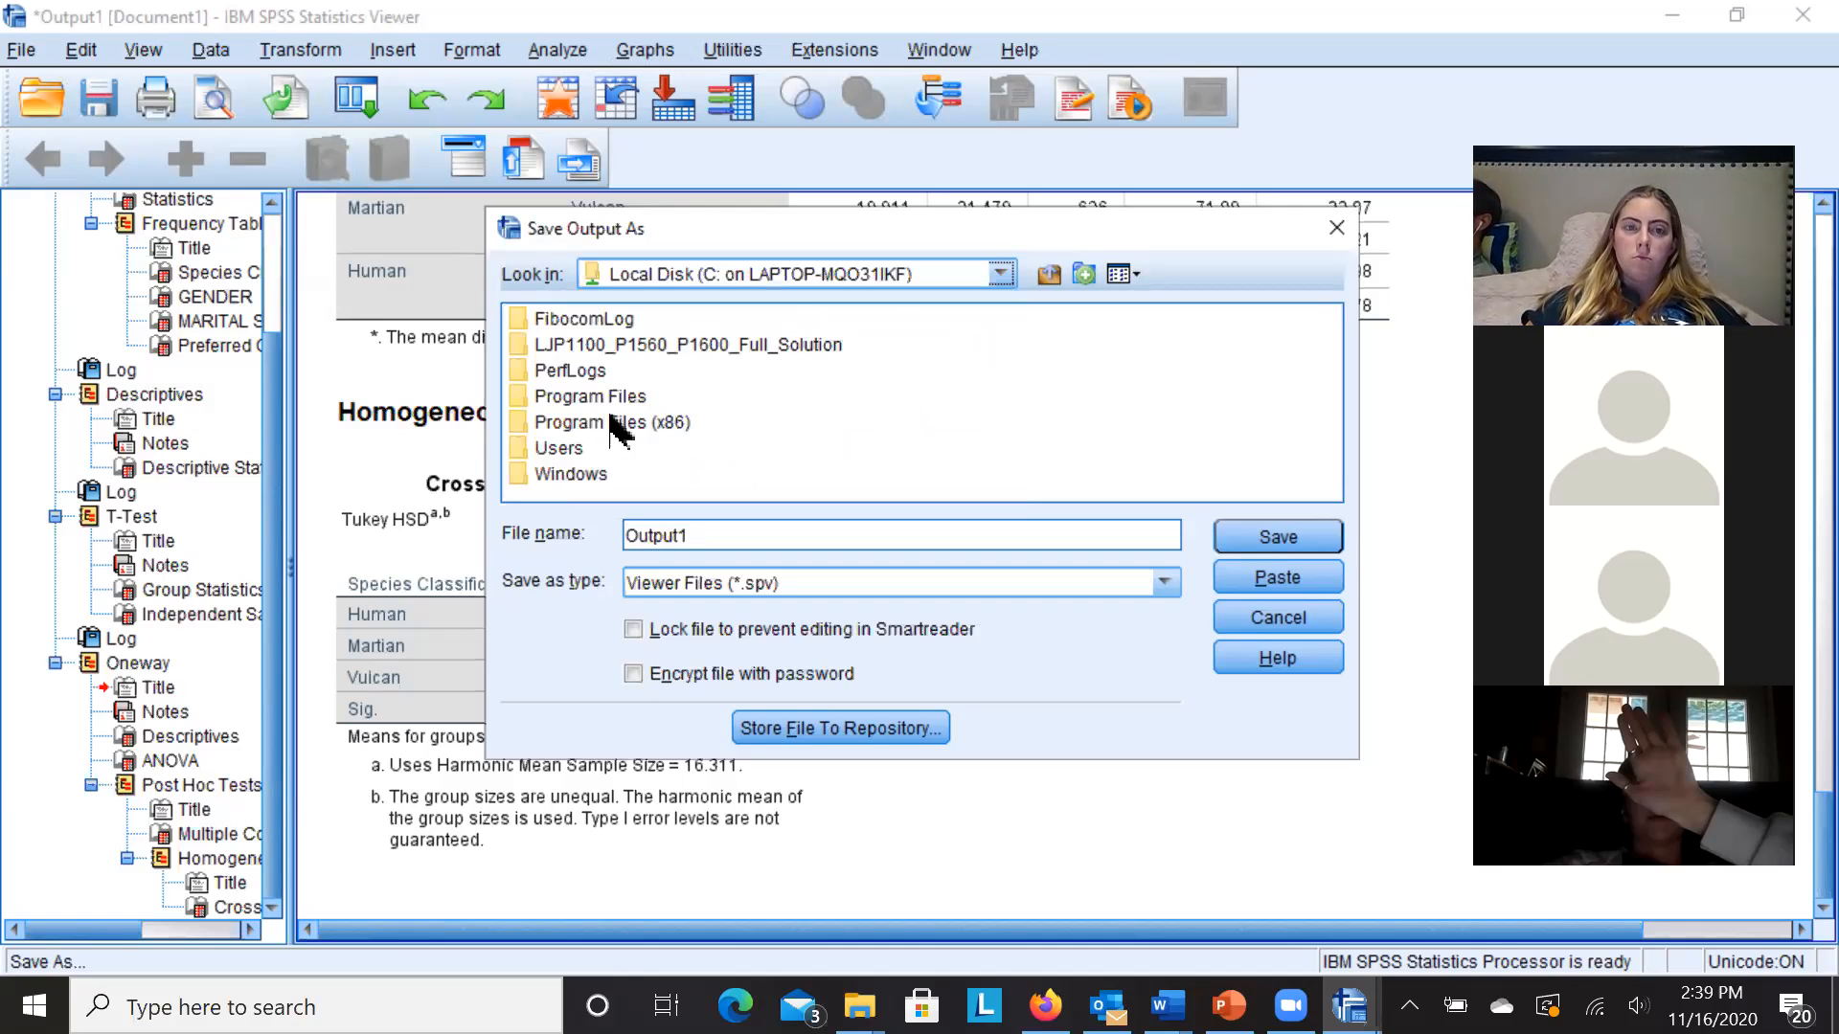
double_click(565, 450)
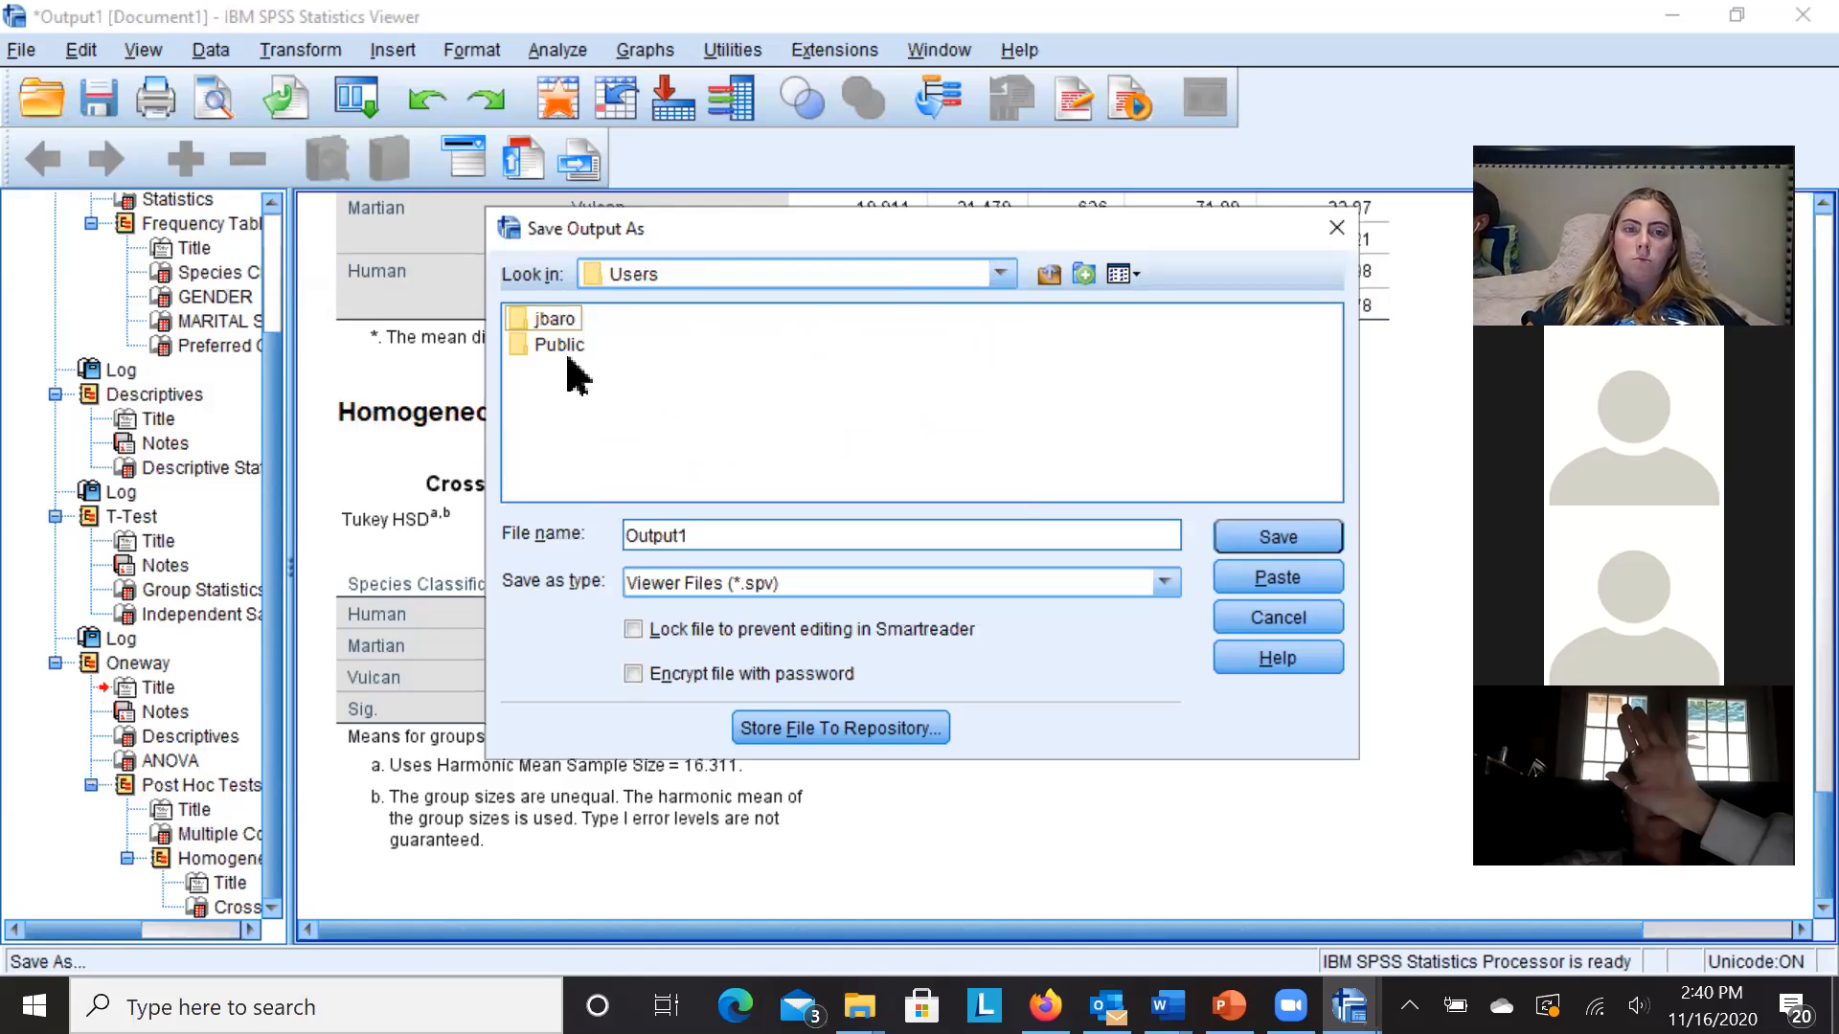
double_click(552, 319)
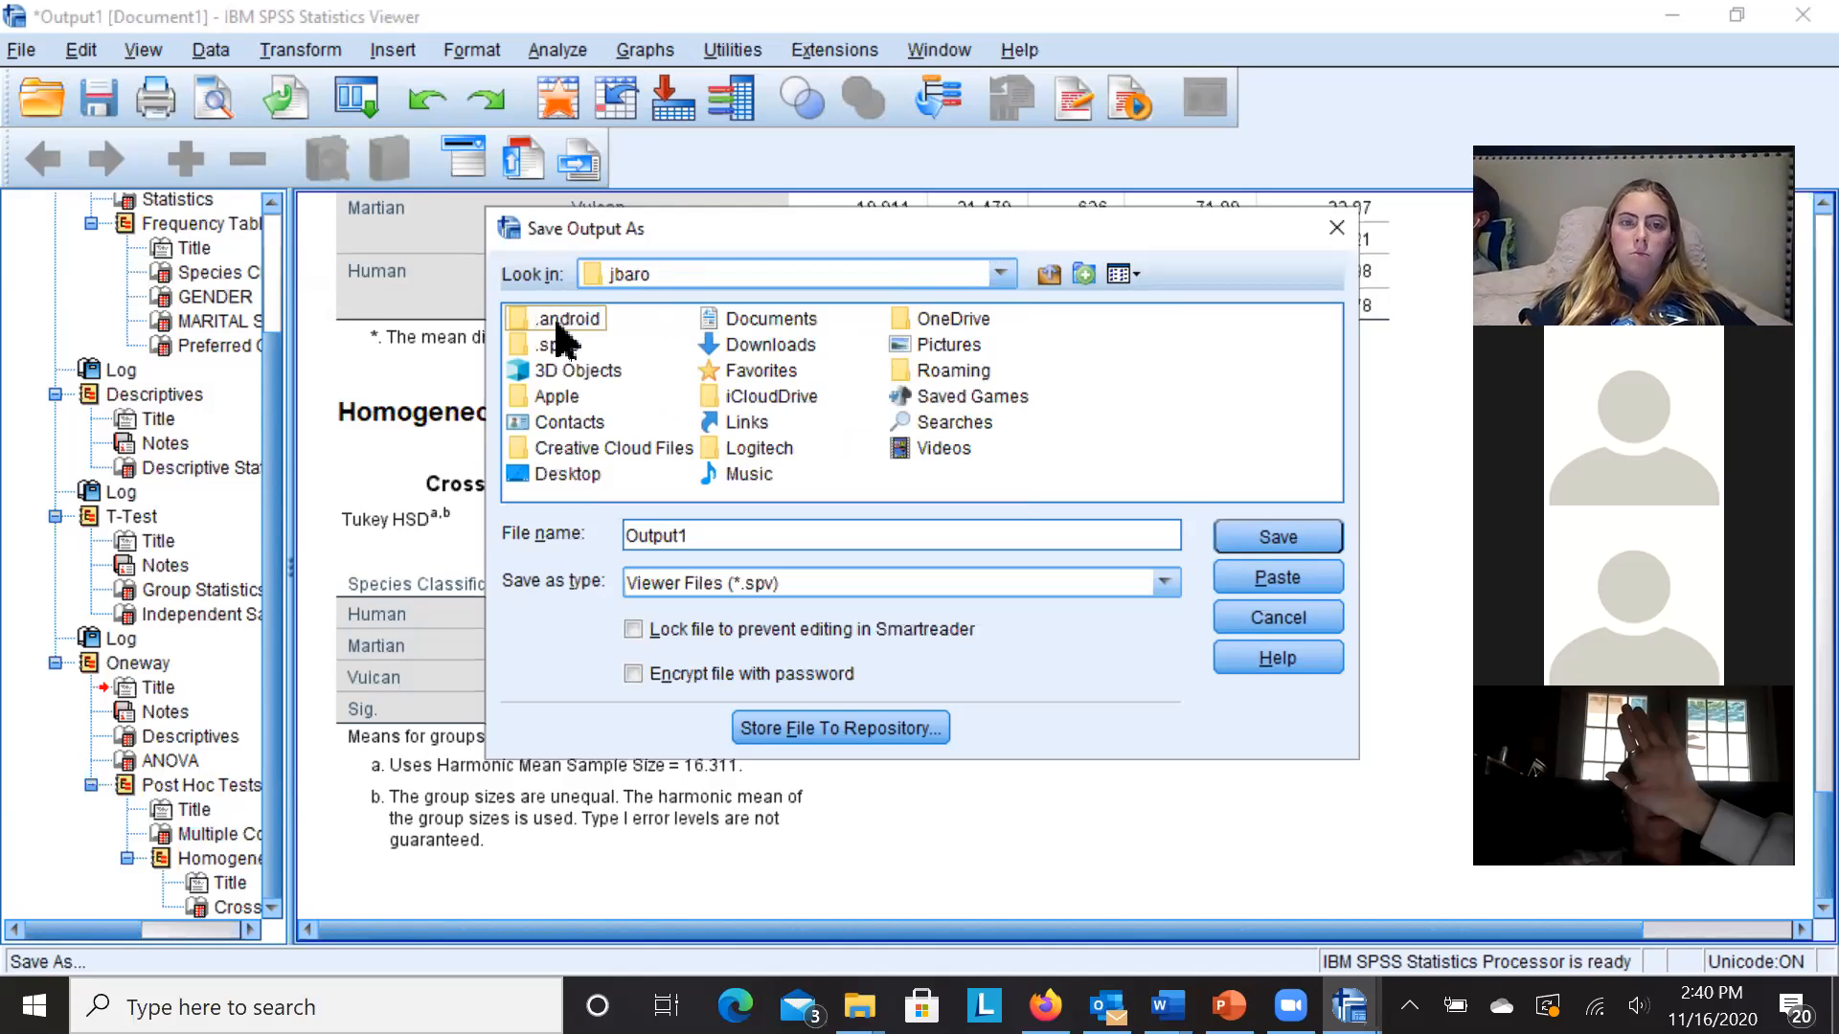
double_click(742, 347)
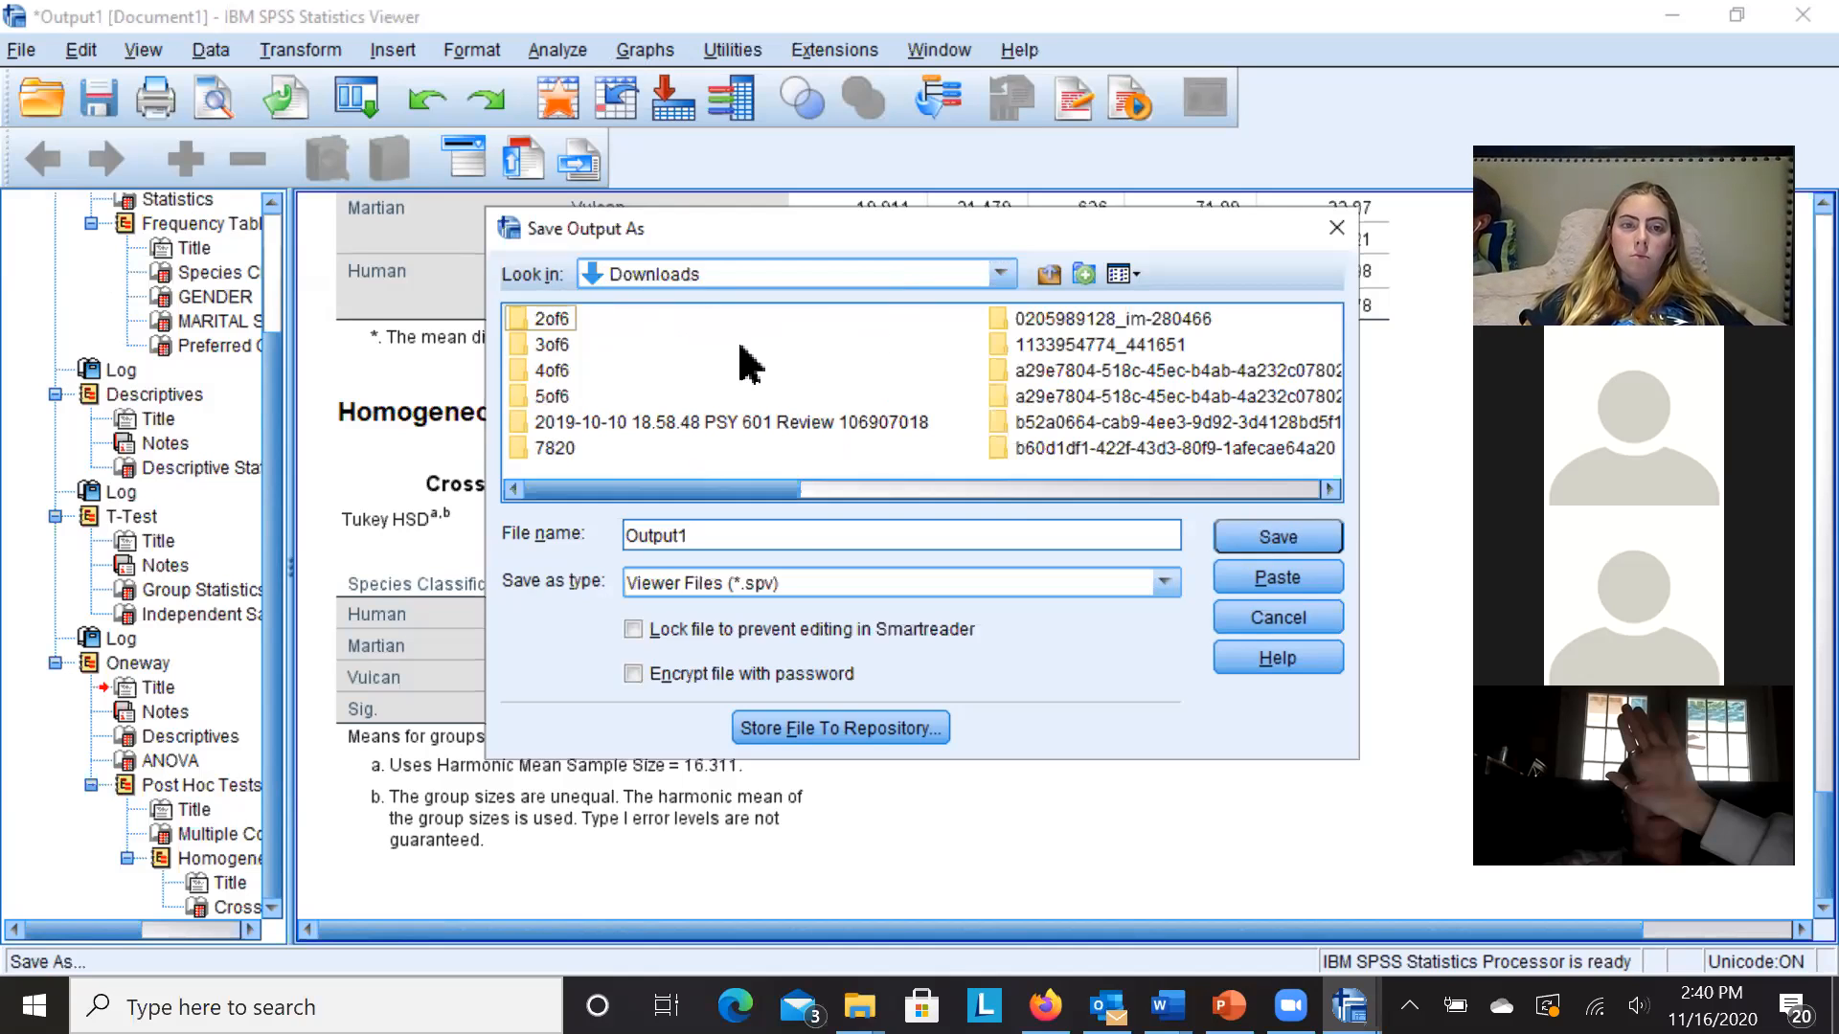
double_click(618, 535)
type("C")
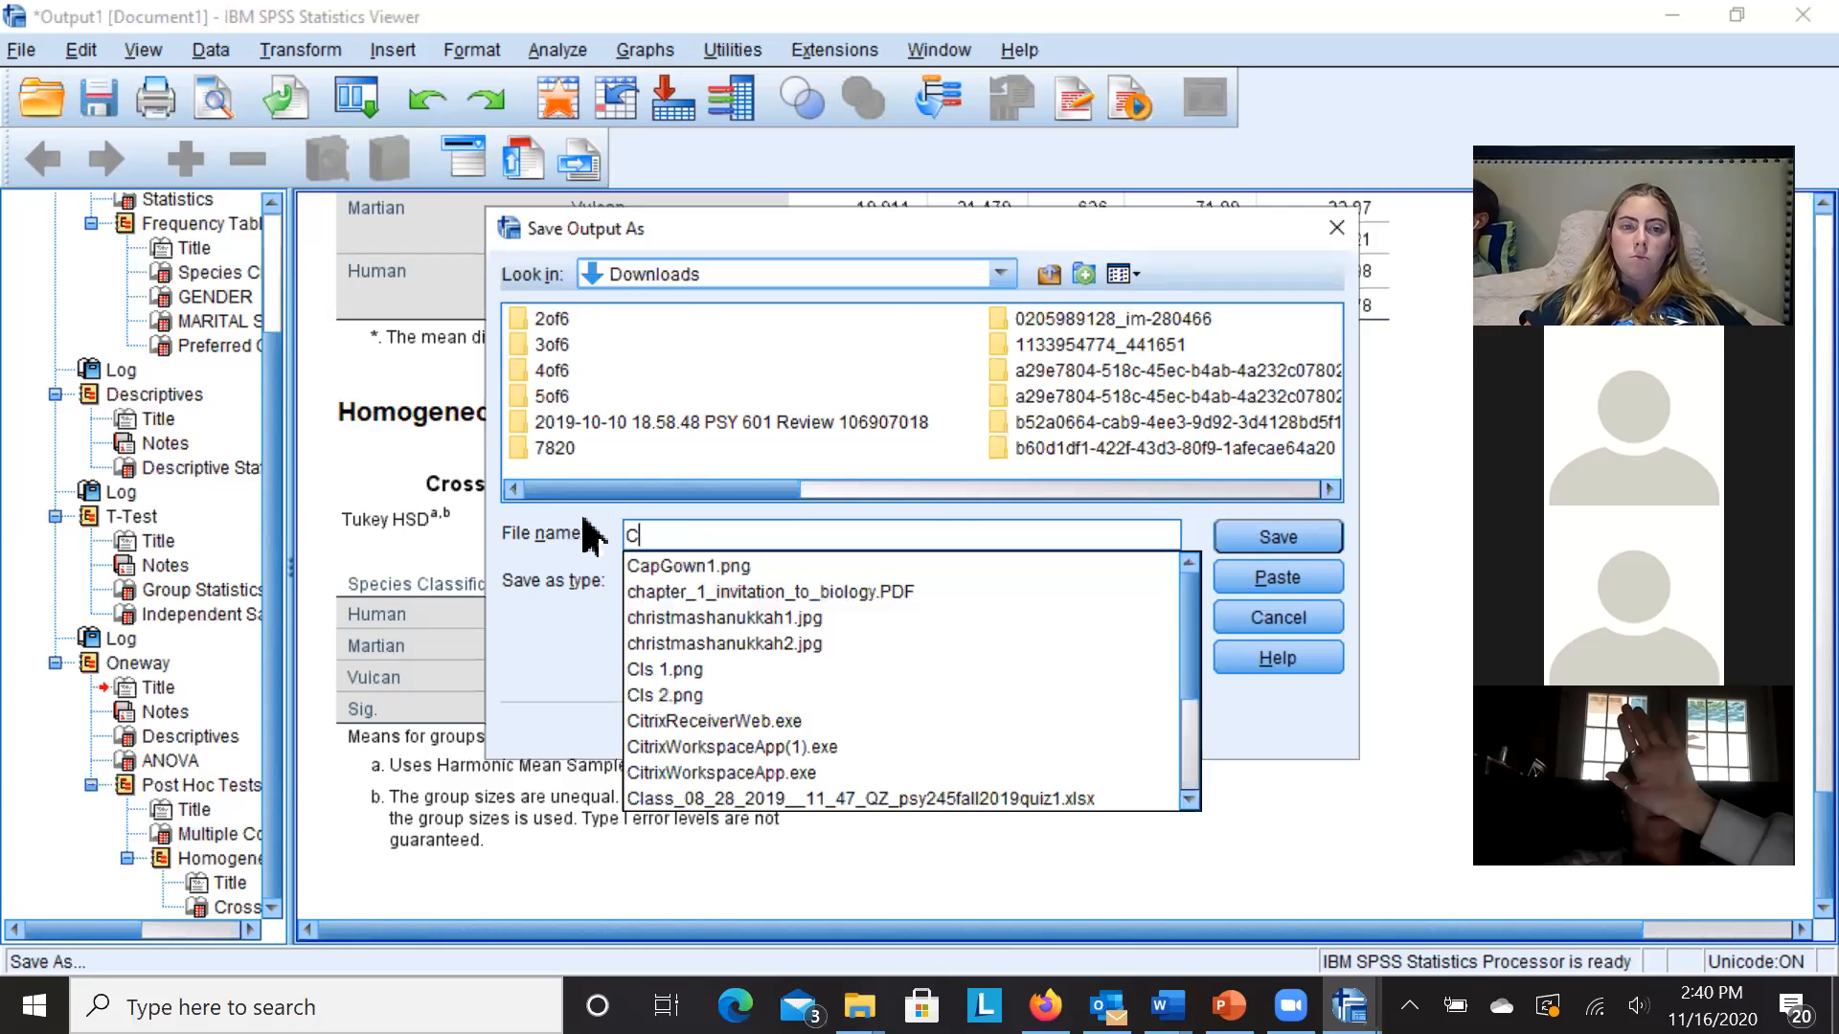
type("rosP")
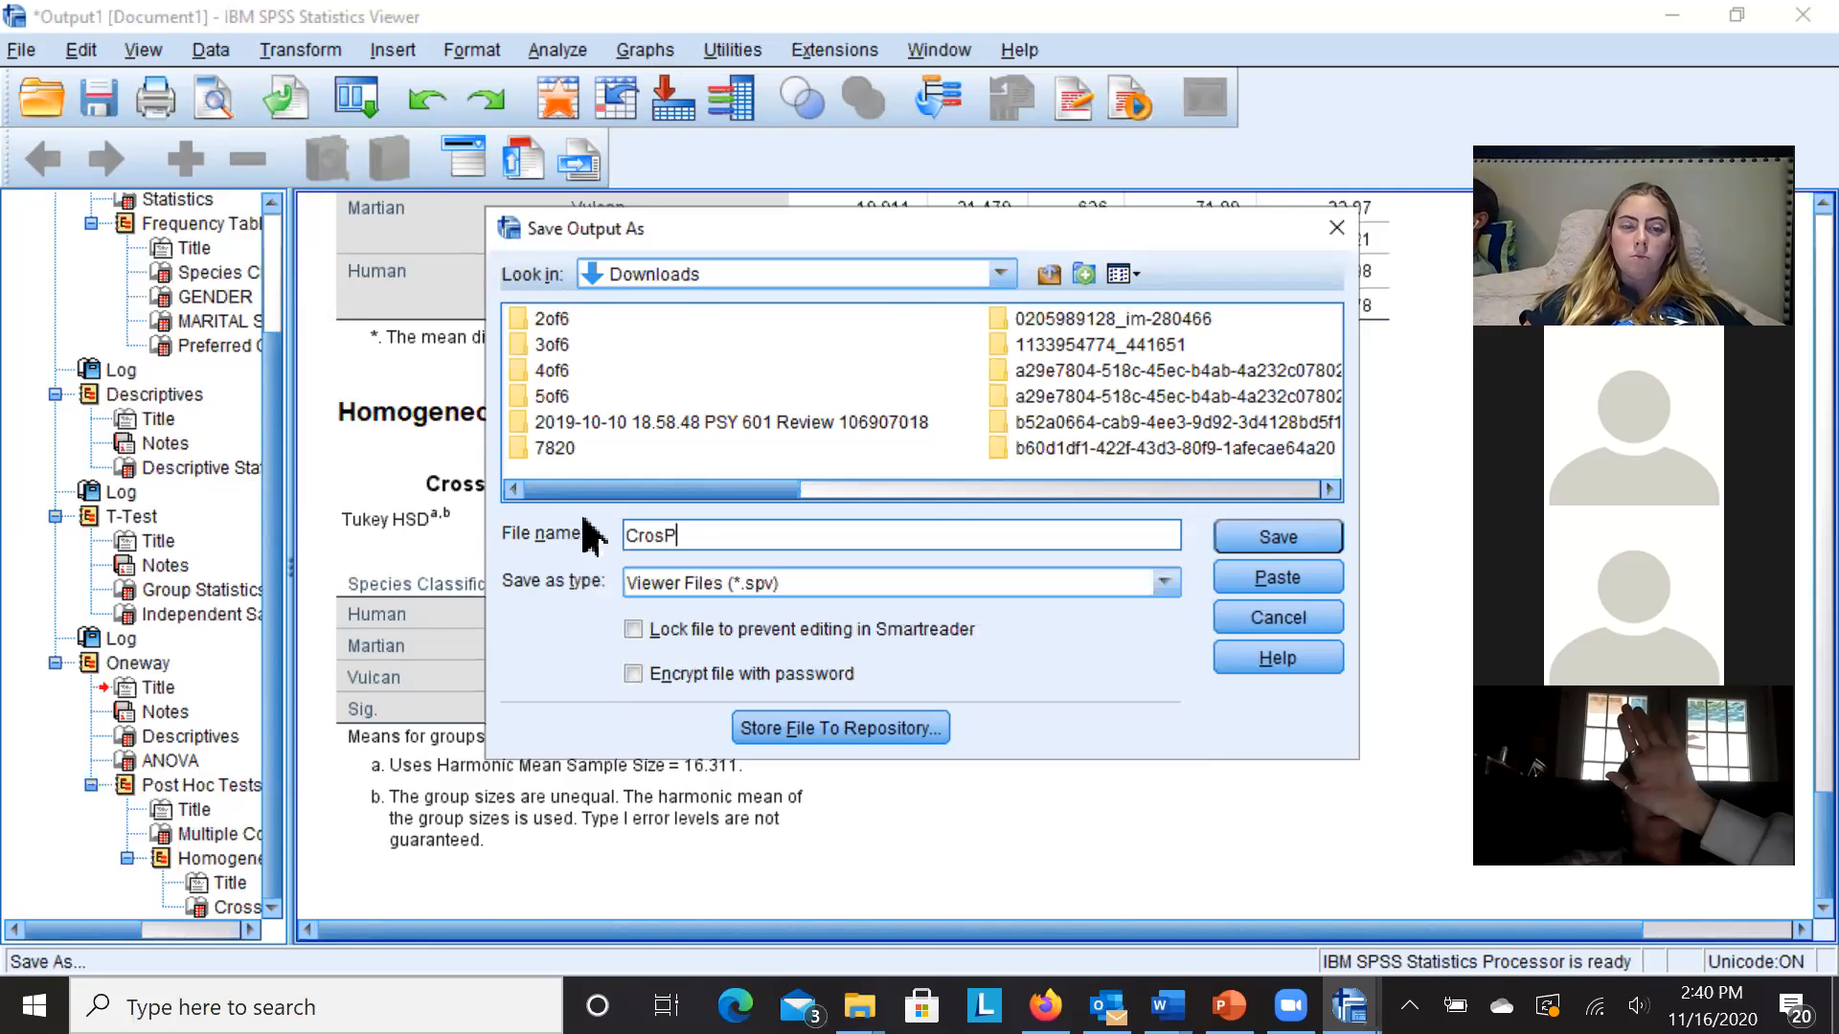
type("IT Outp")
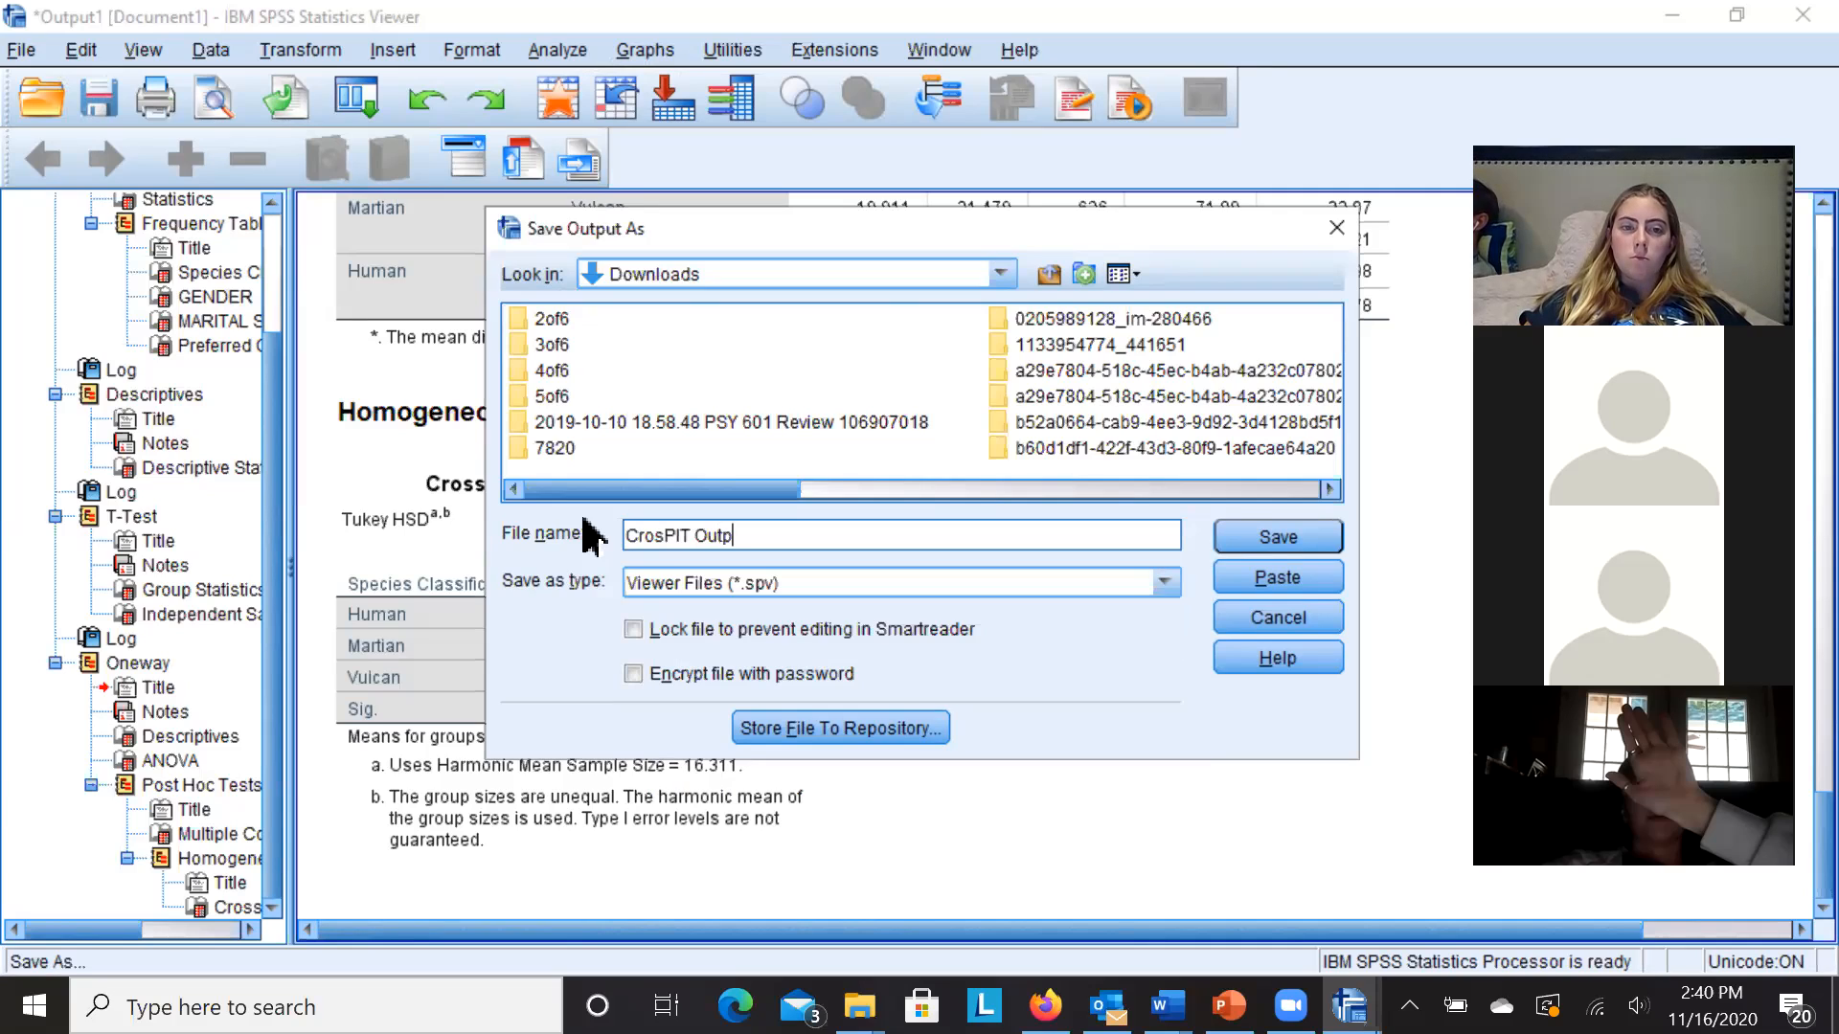
type("ut")
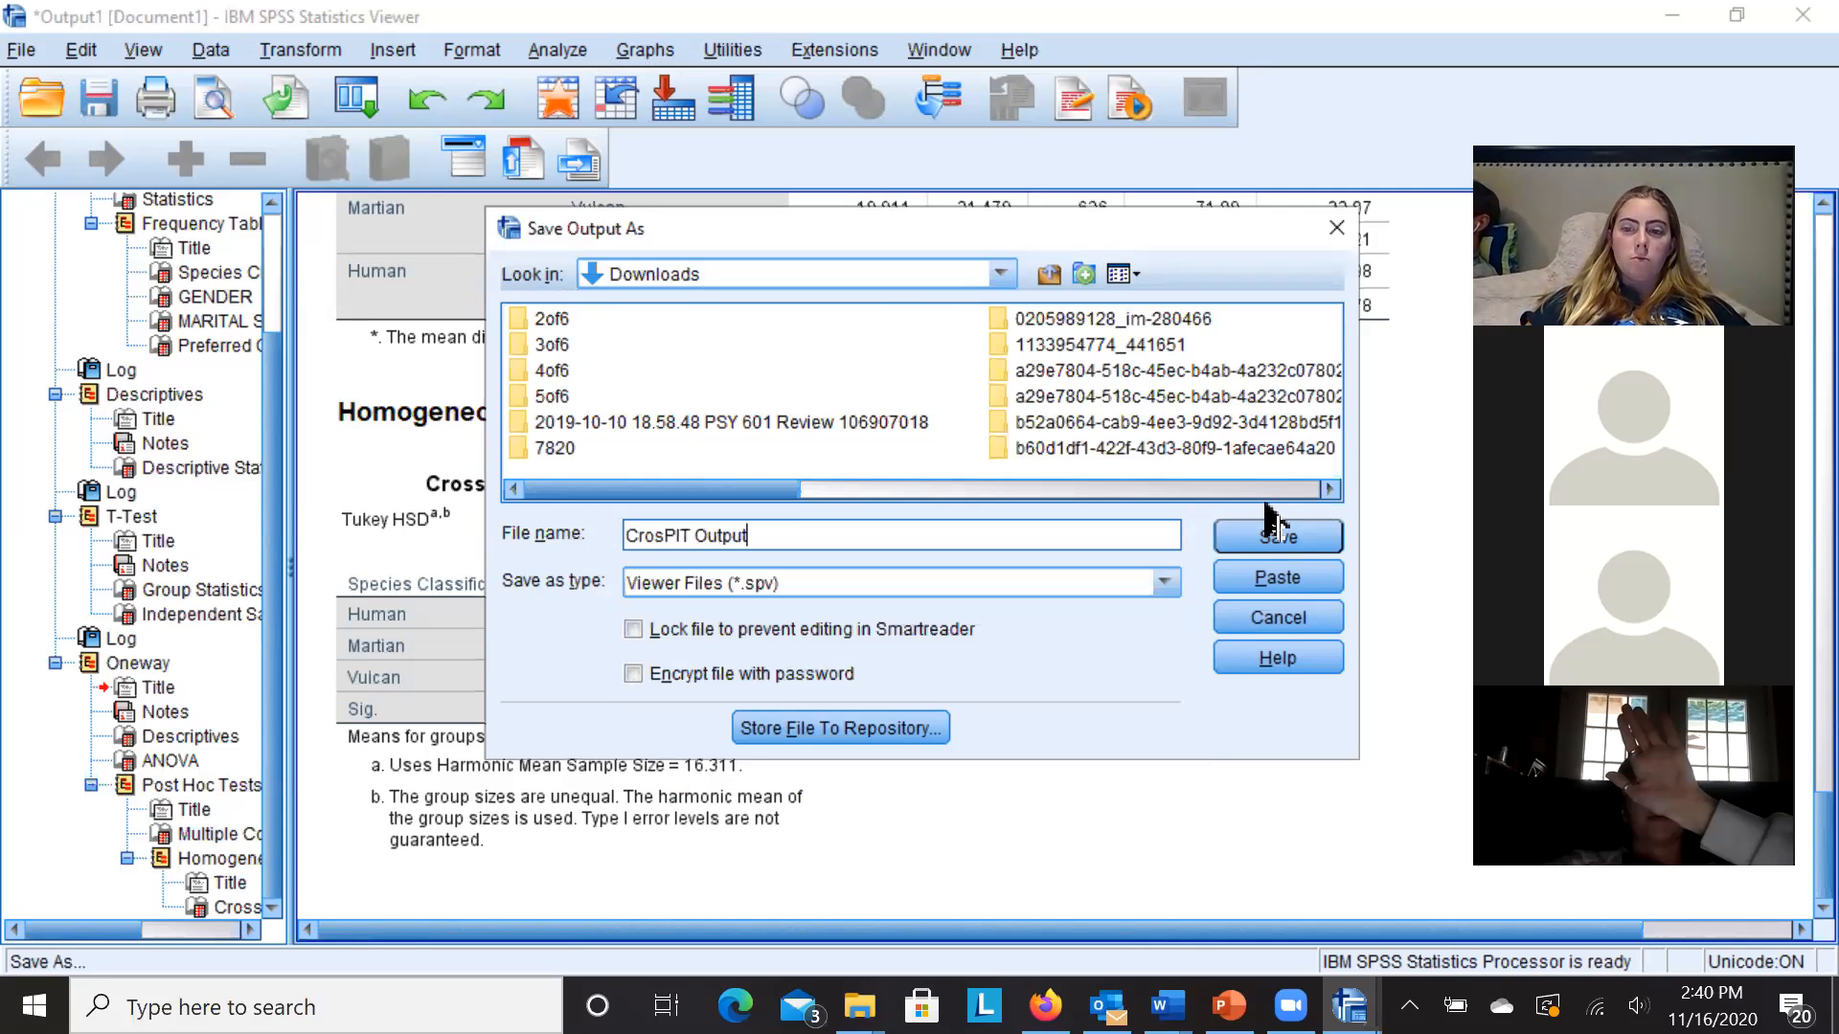
left_click(1274, 543)
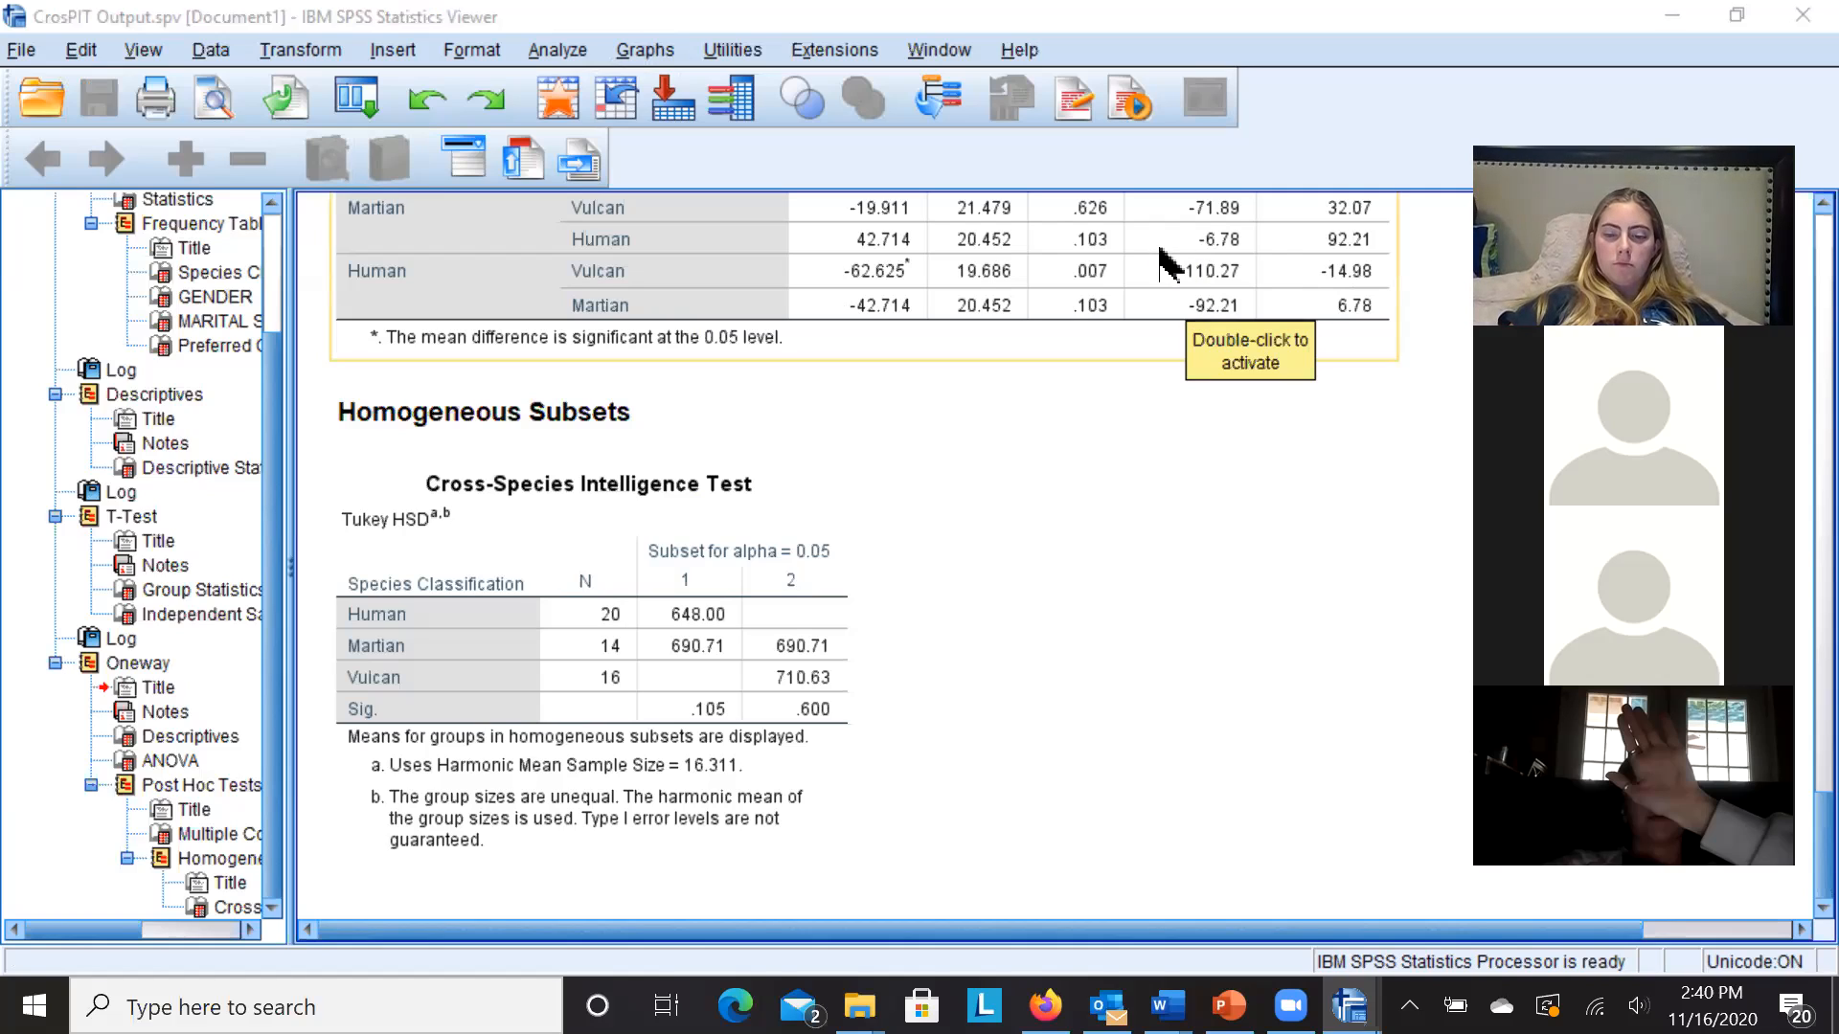
- Clear the output selection, leaving the Tukey homogeneous subsets (Sig. .105 and .600) in view
left_click(1356, 695)
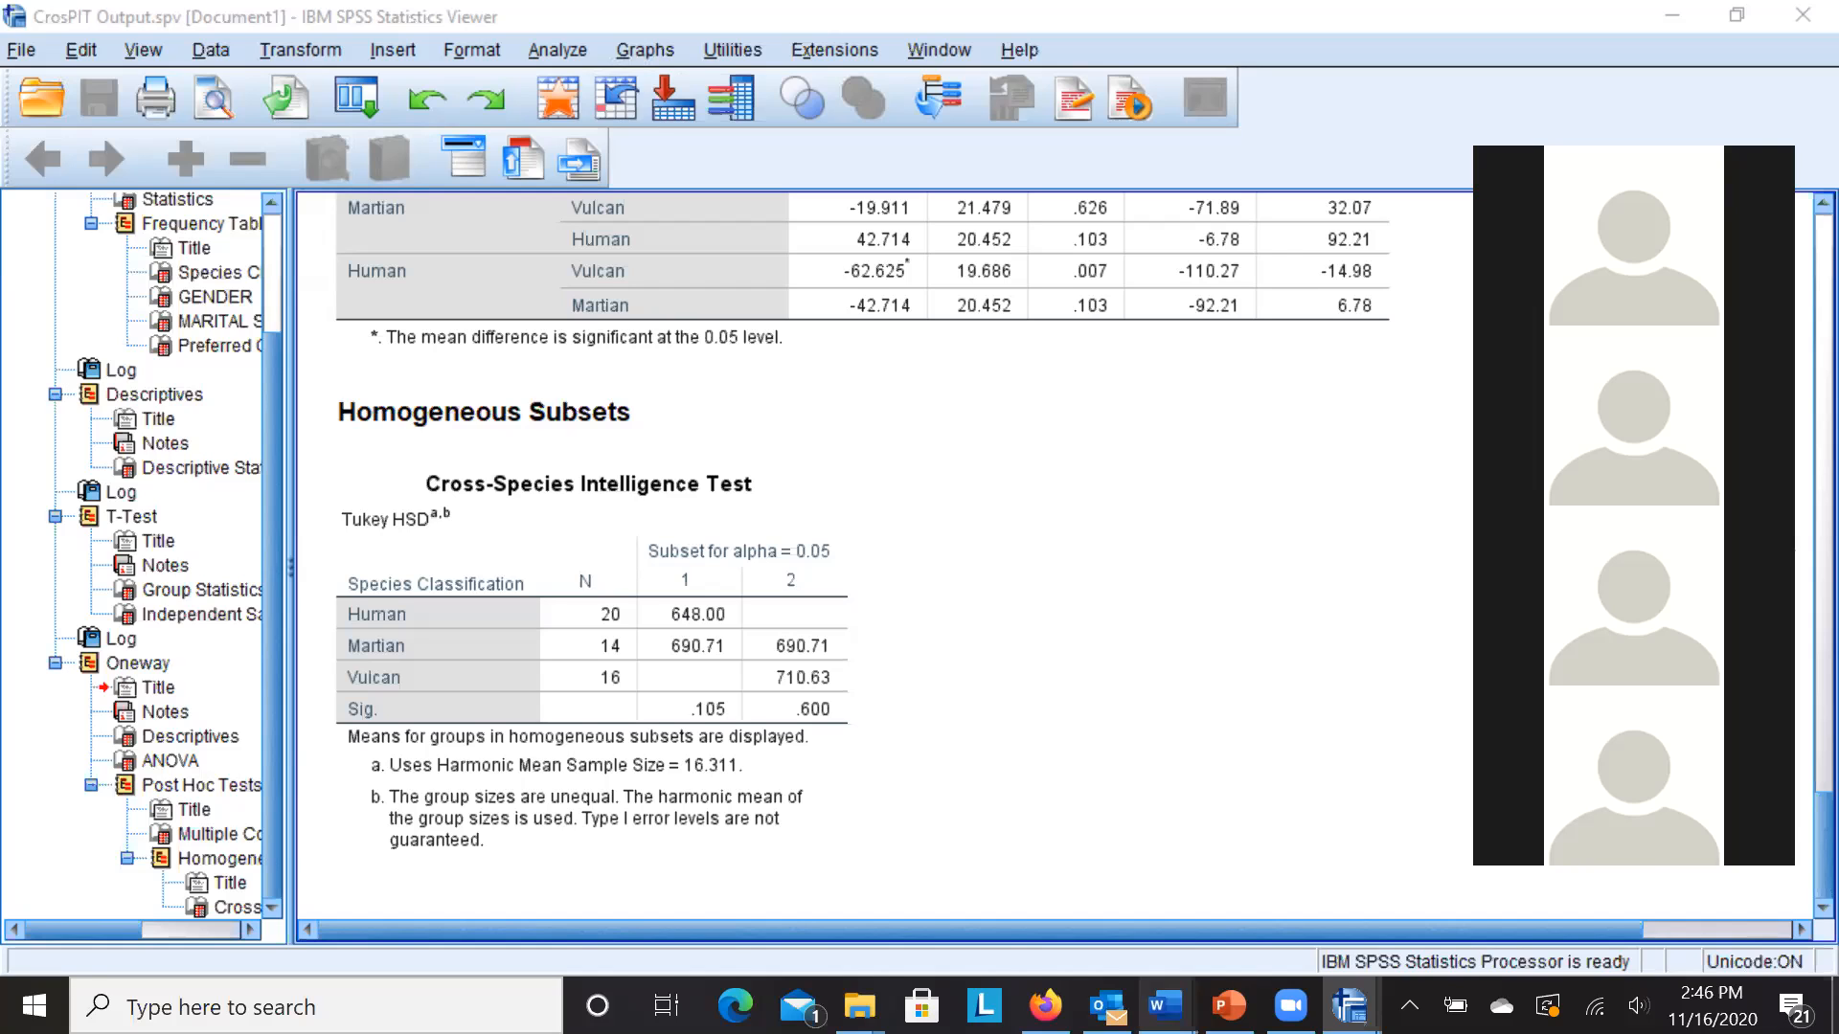
mouse_move(1165, 1005)
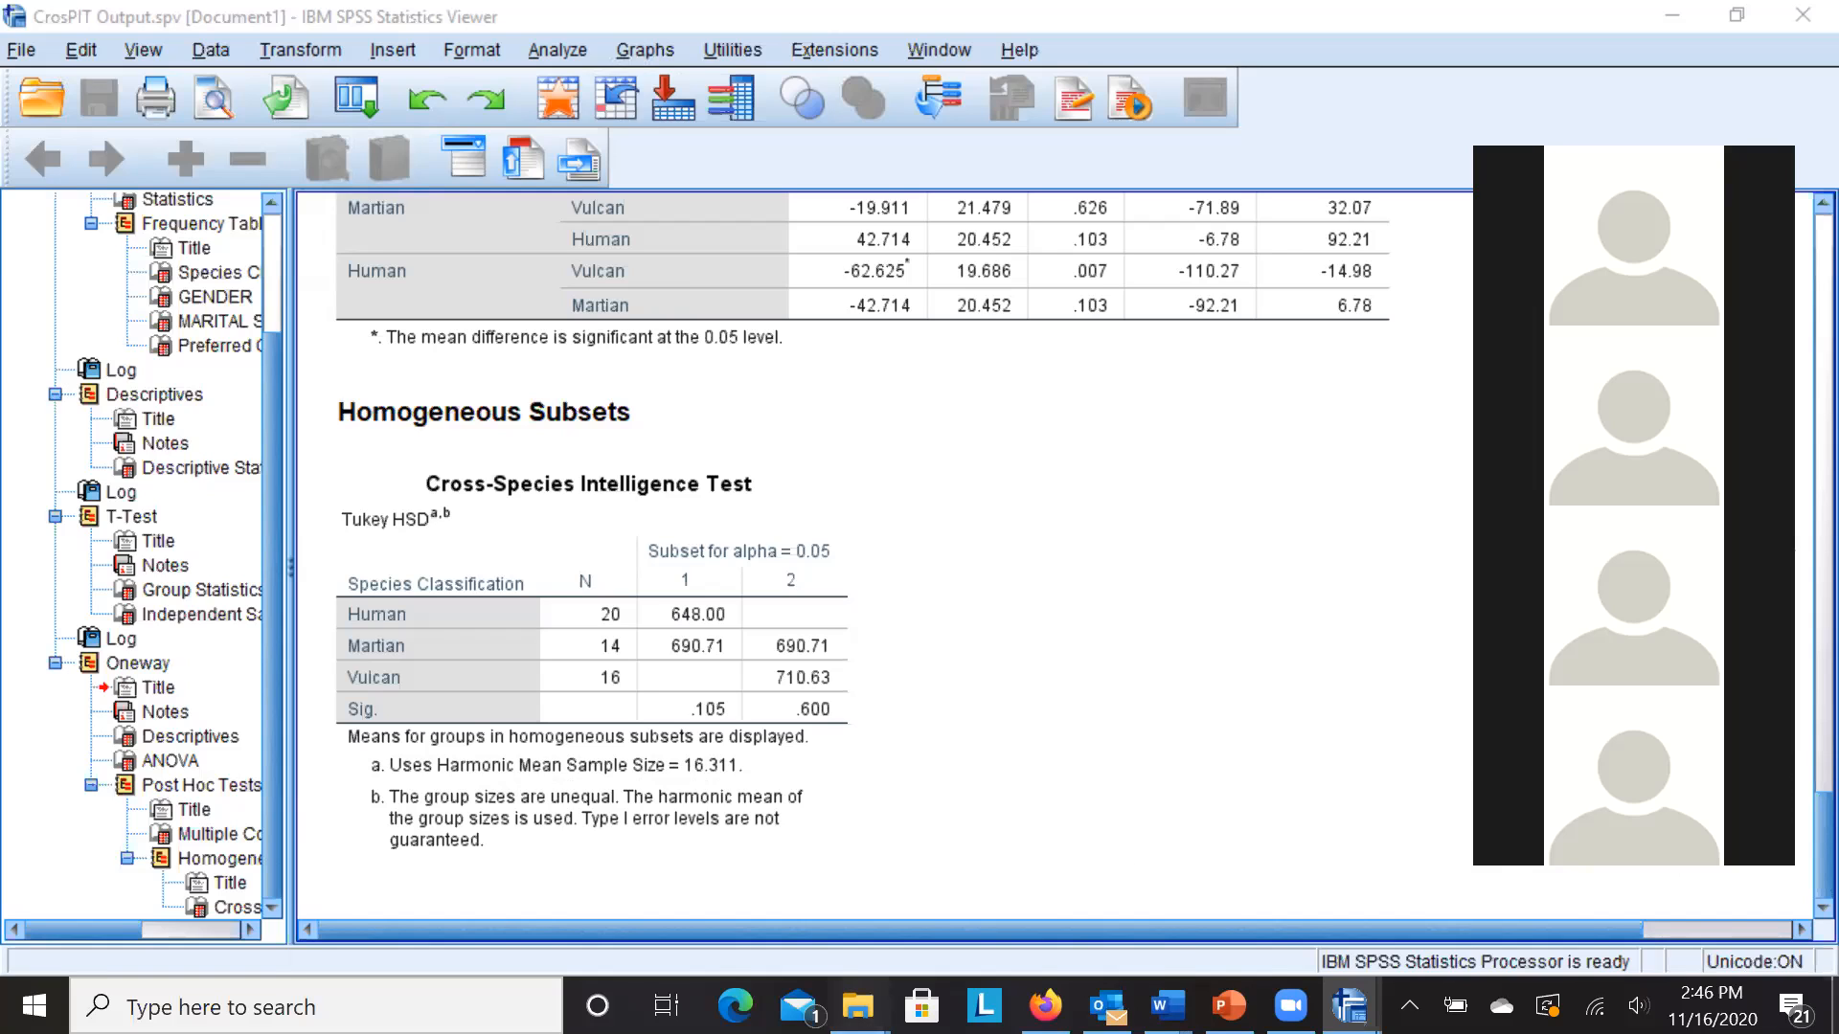
mouse_move(858, 1005)
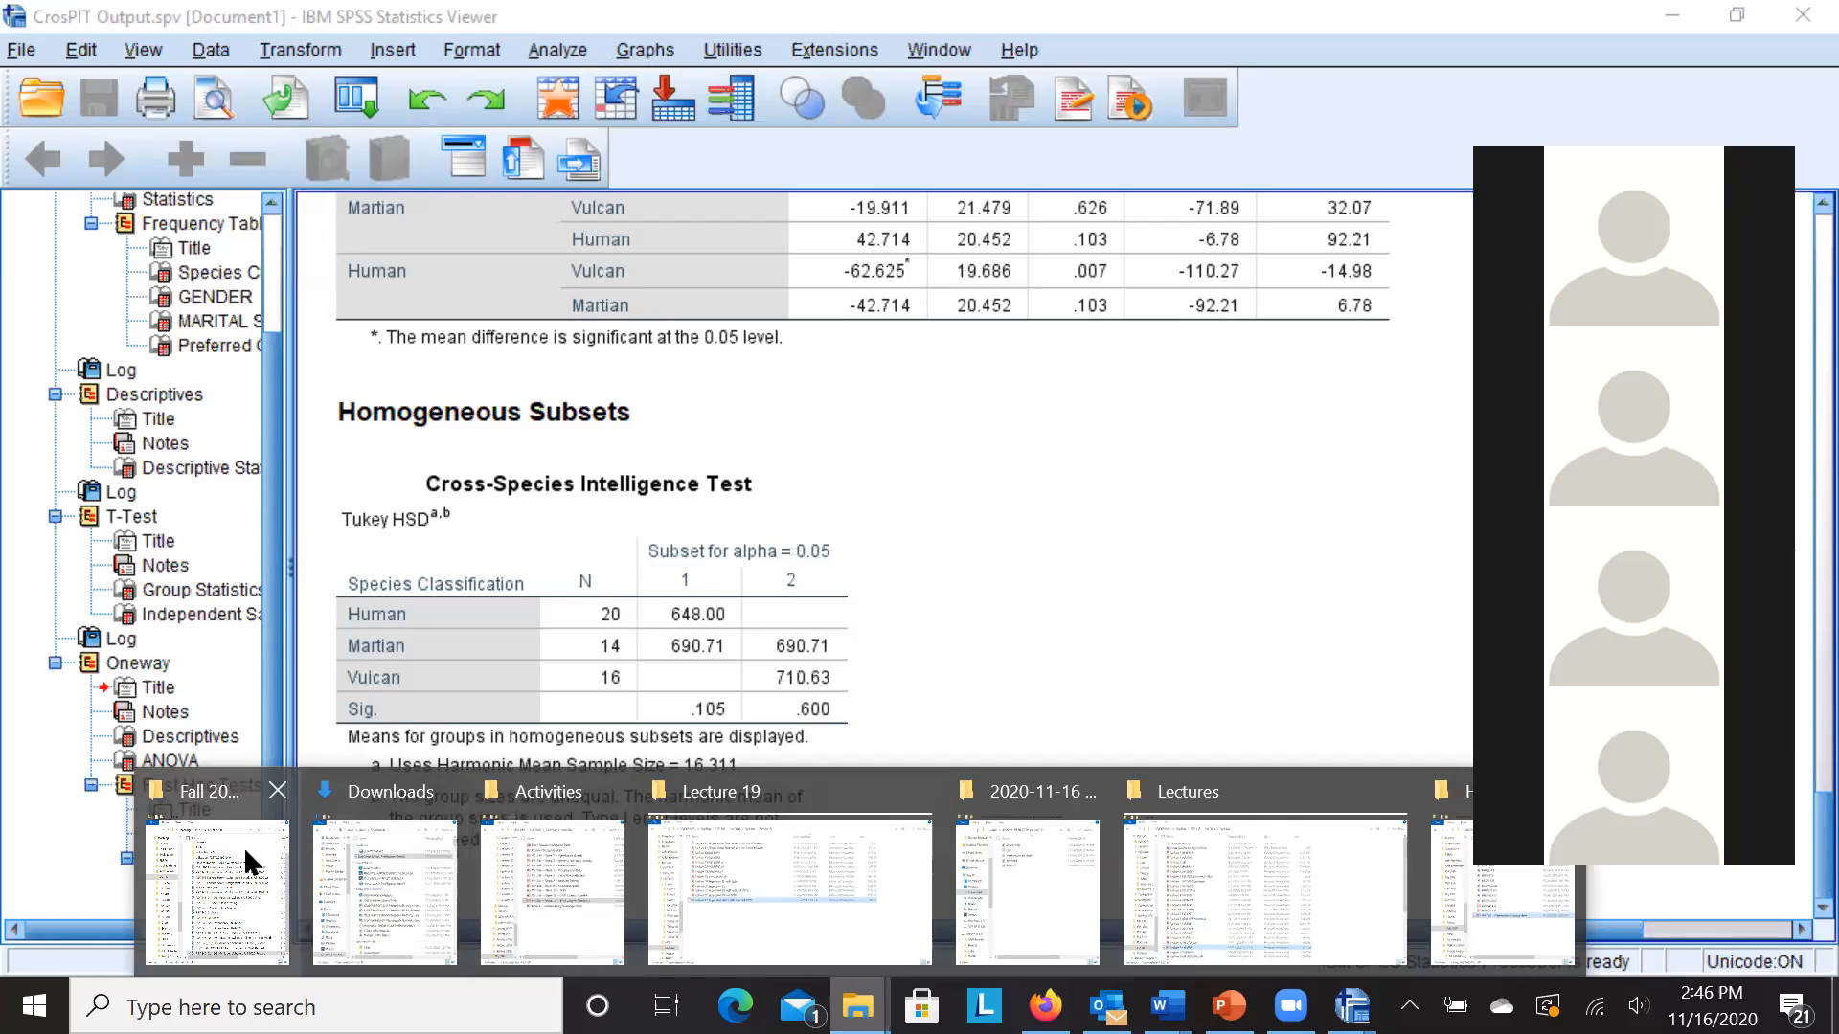
- Go up to the Fall 2020 folder and open the revised PSY 246 Fall 2020 course schedule
left_click(502, 847)
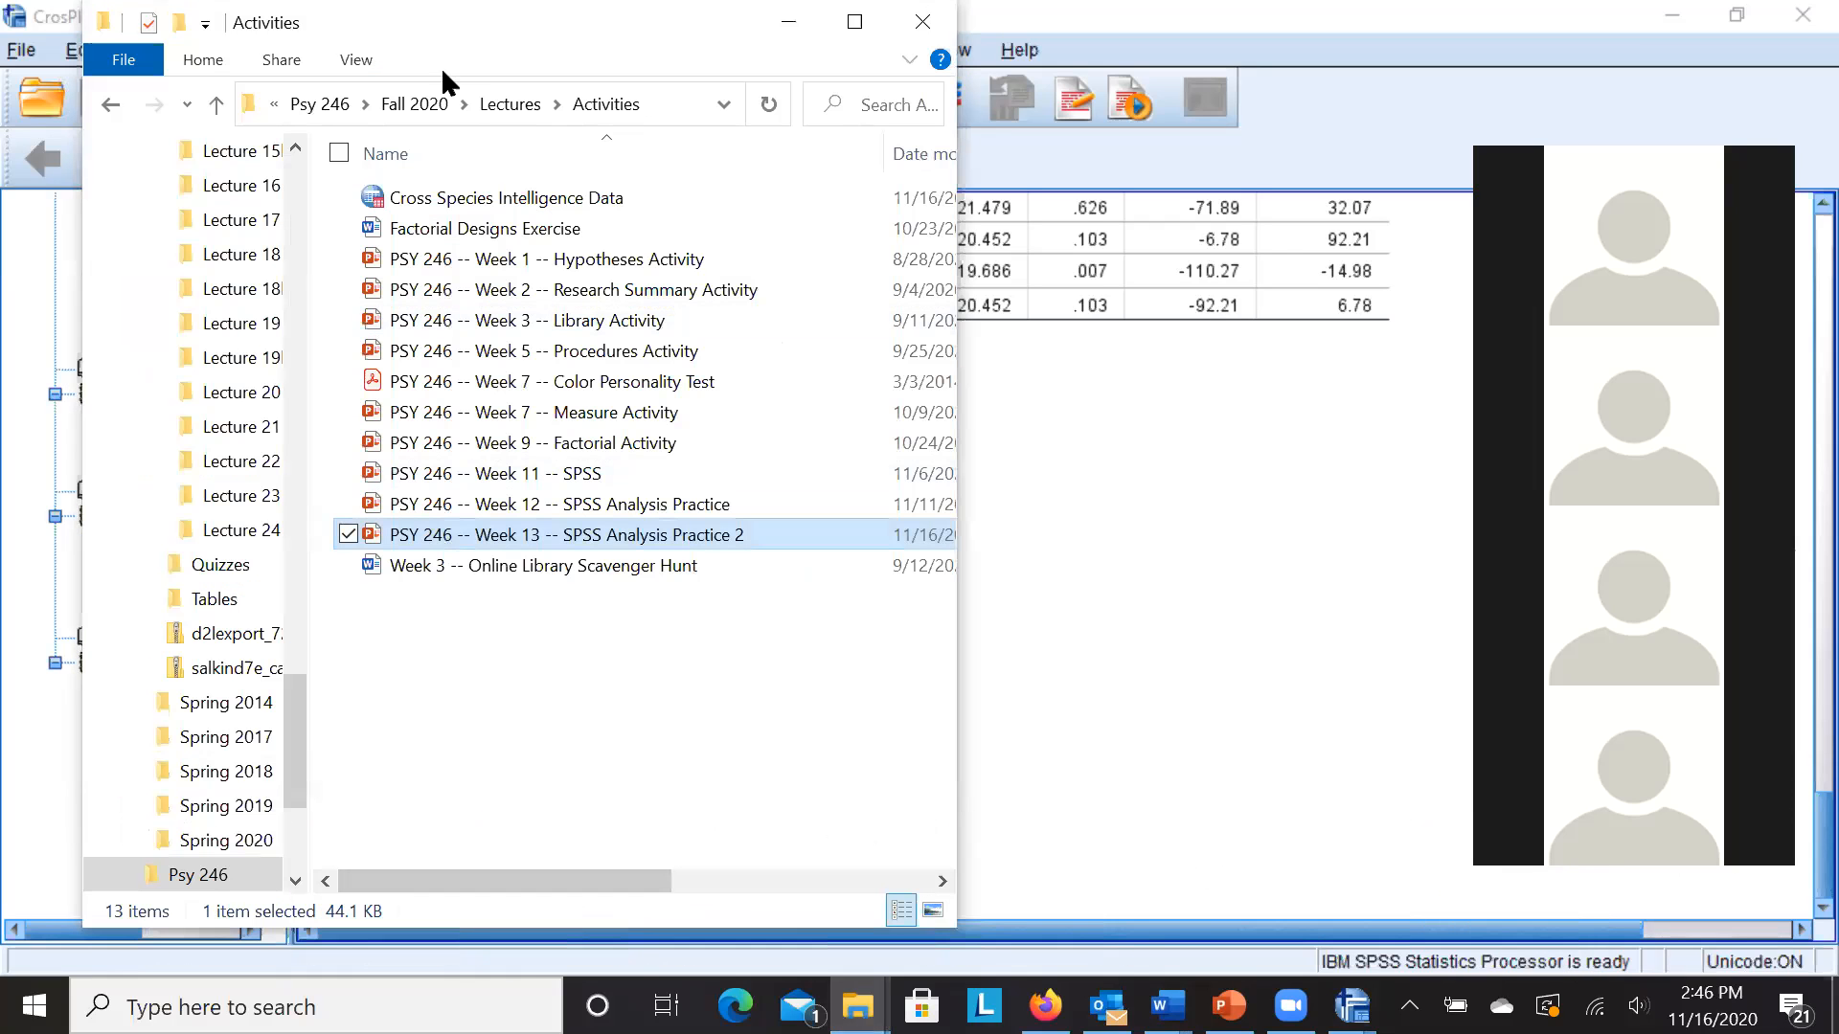
left_click(428, 103)
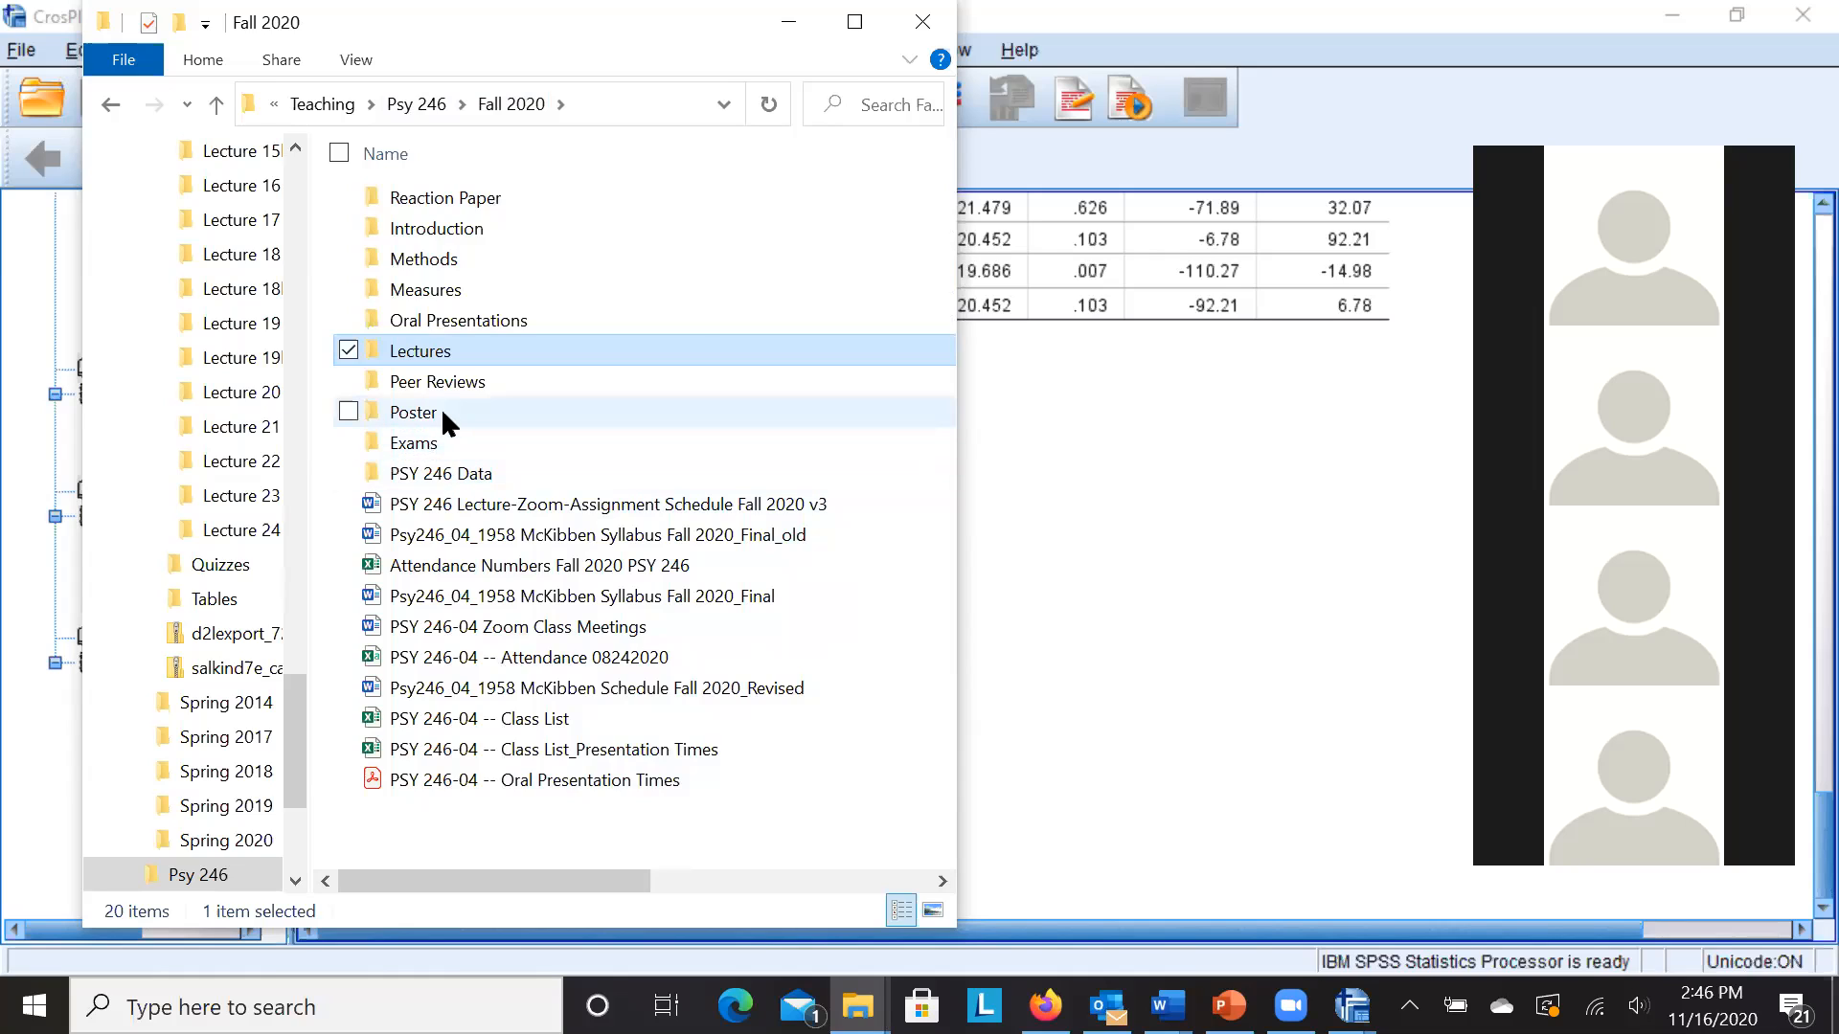
left_click_drag(555, 16, 489, 22)
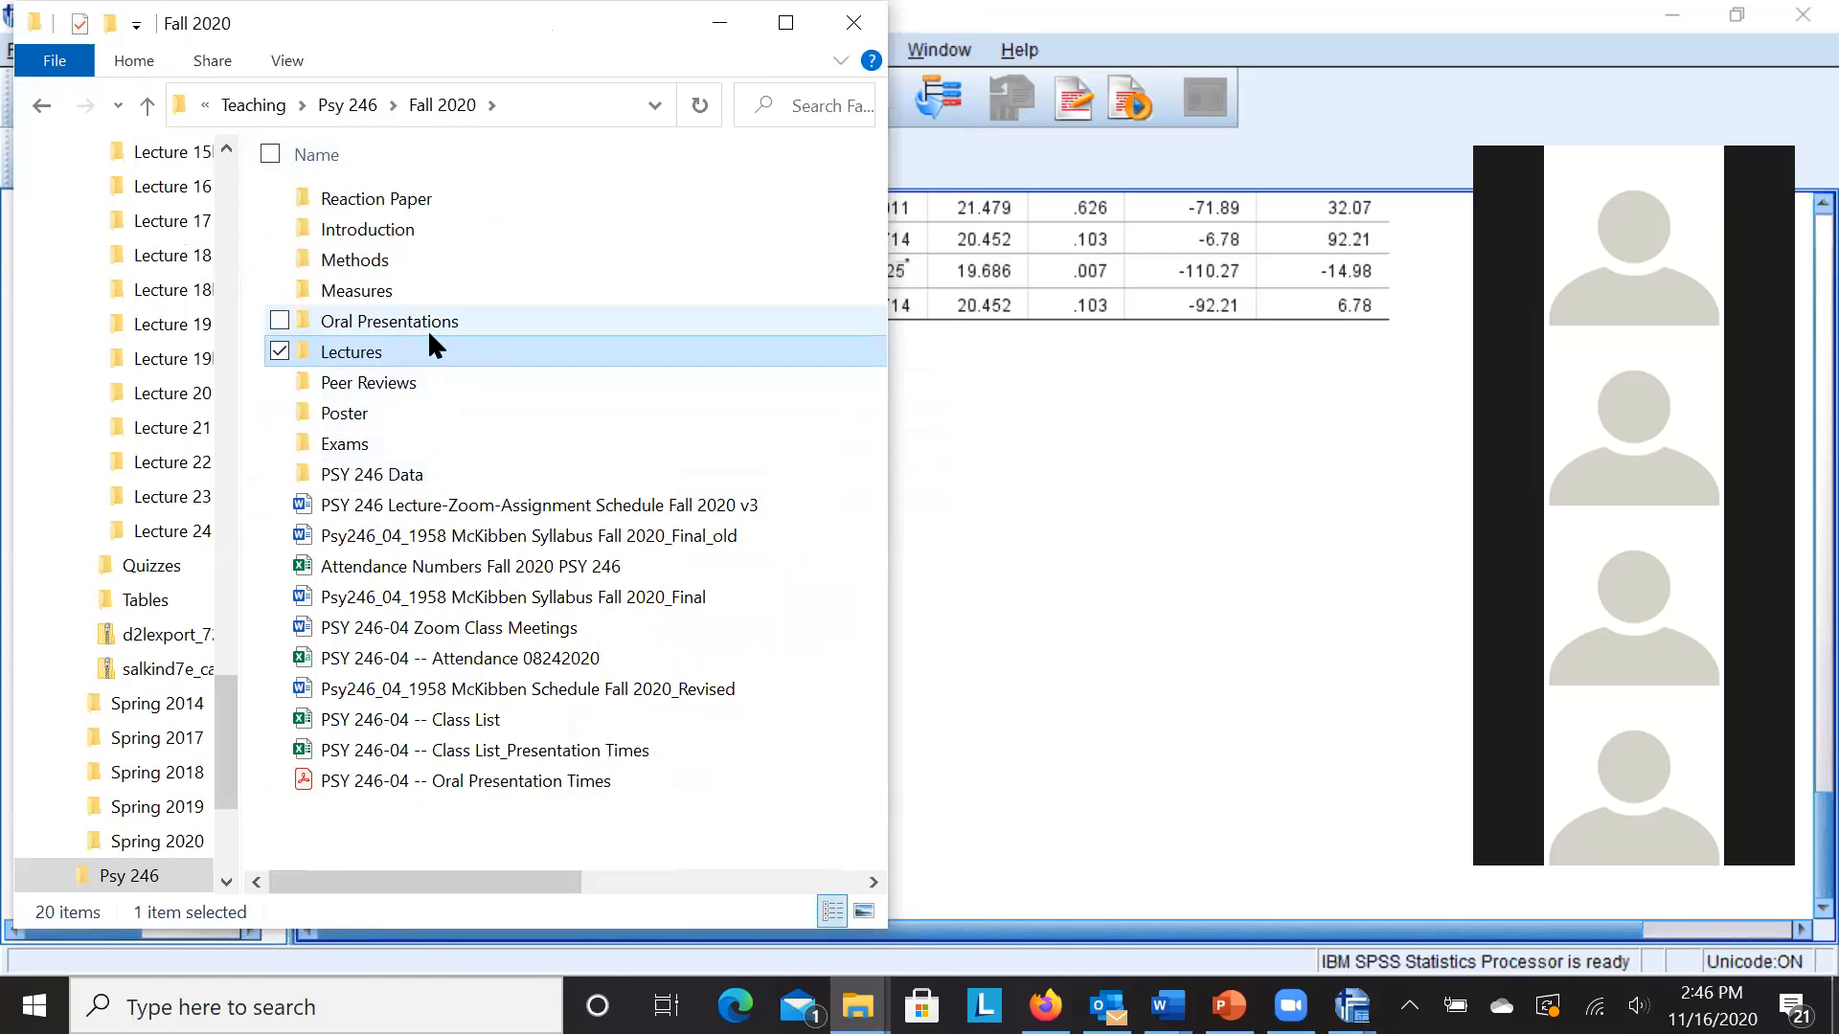
left_click(409, 692)
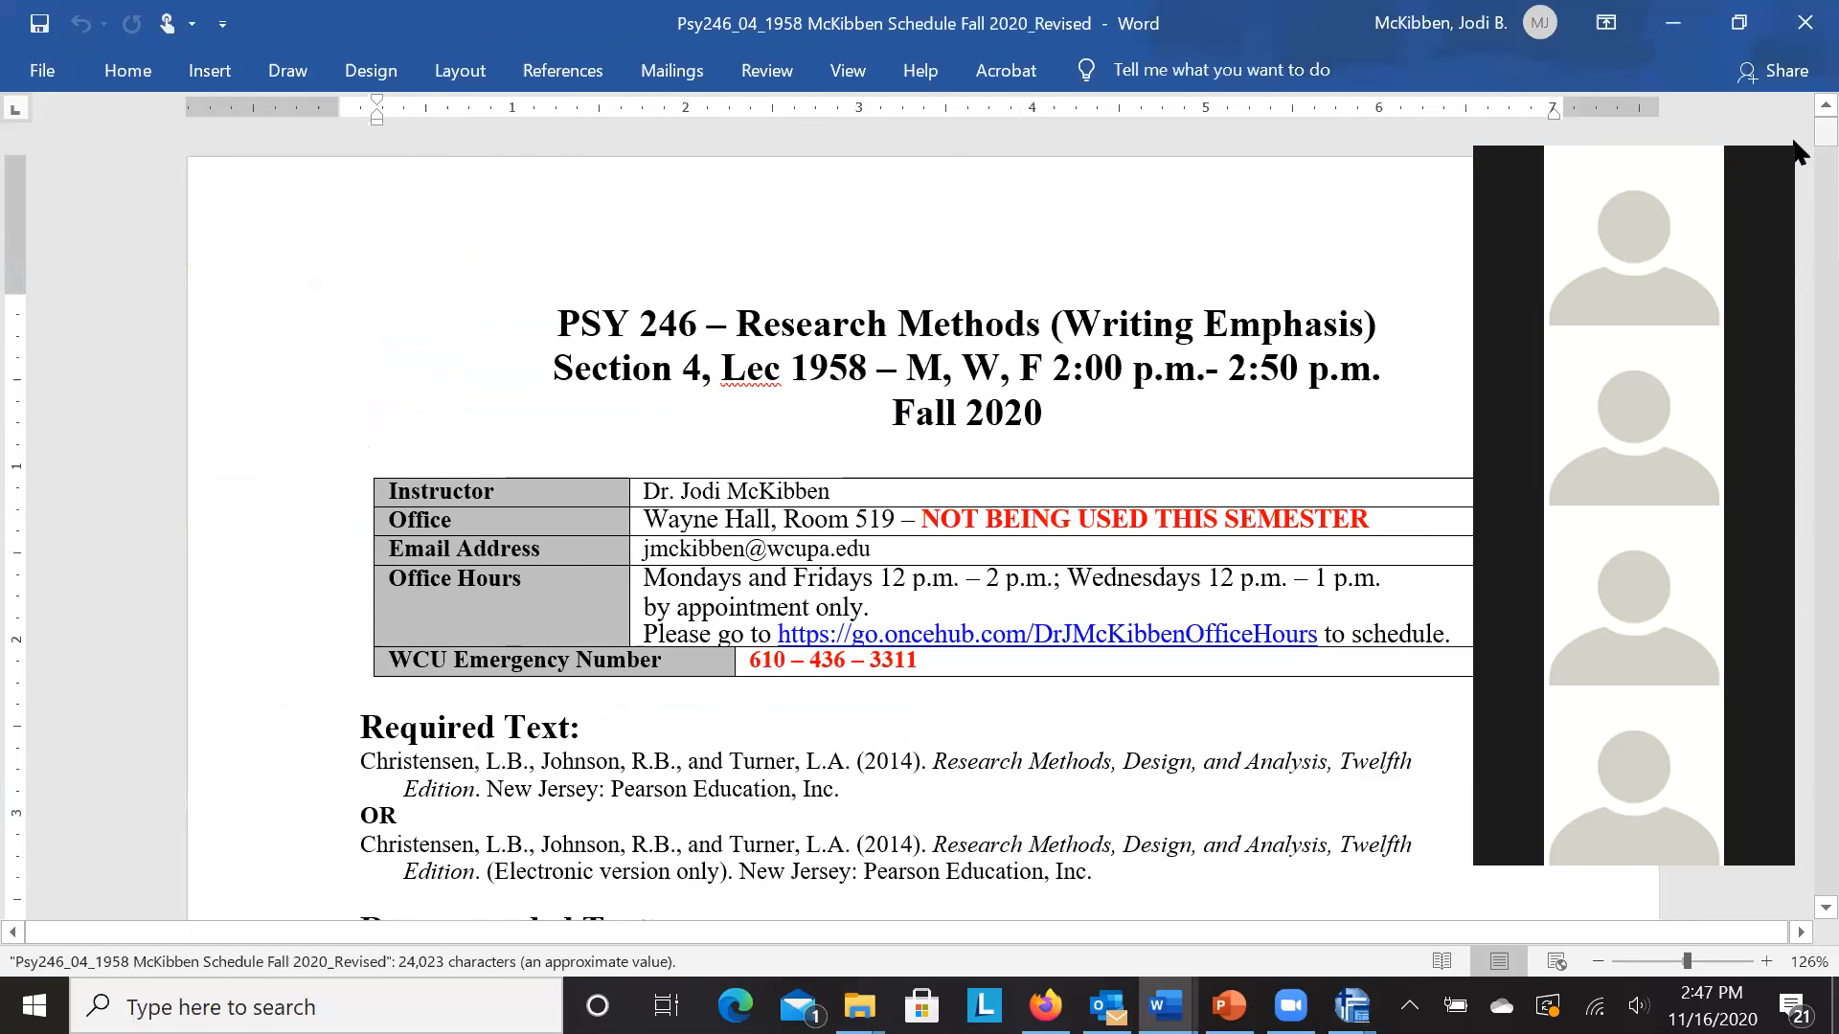
- Scroll to page 11, showing the final paper due on D2L by 12/9, 11:59 pm
scroll(1795, 150, "down", 8)
left_click_drag(1810, 161, 1794, 902)
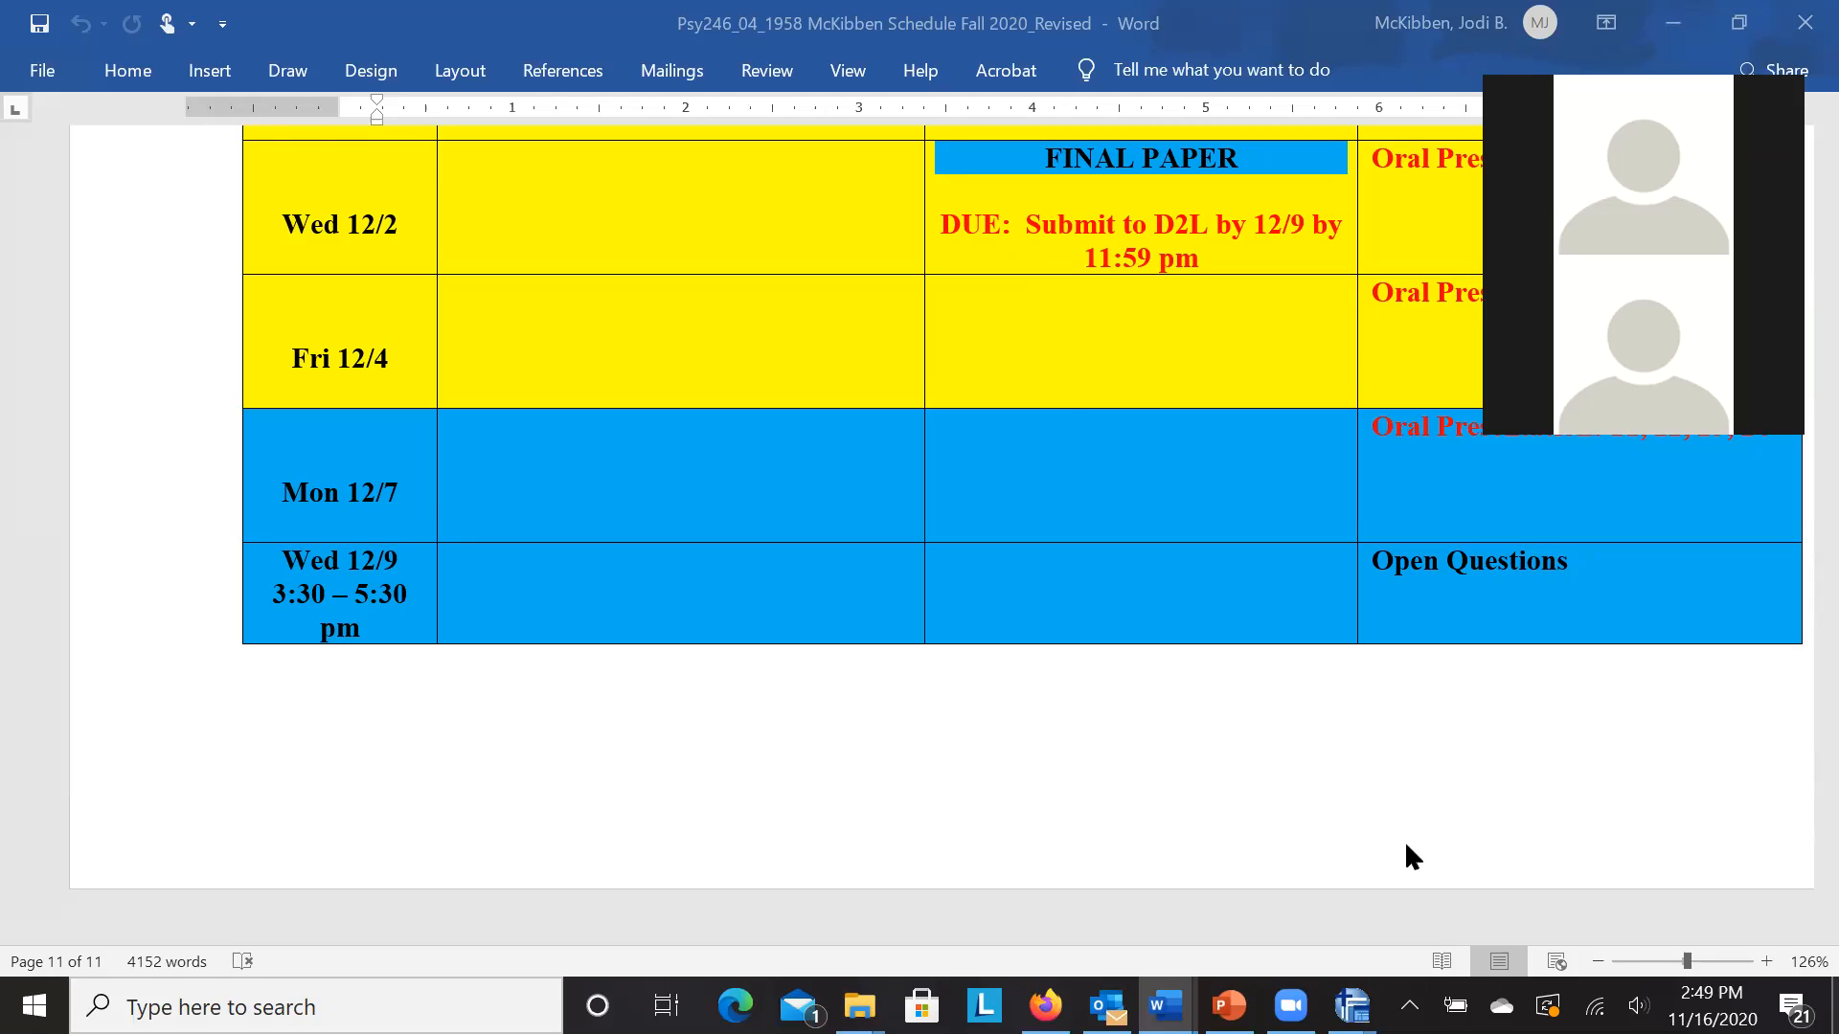
- Switch to the Cross Species Intelligence Data editor window from the SPSS taskbar icon
mouse_move(1350, 1005)
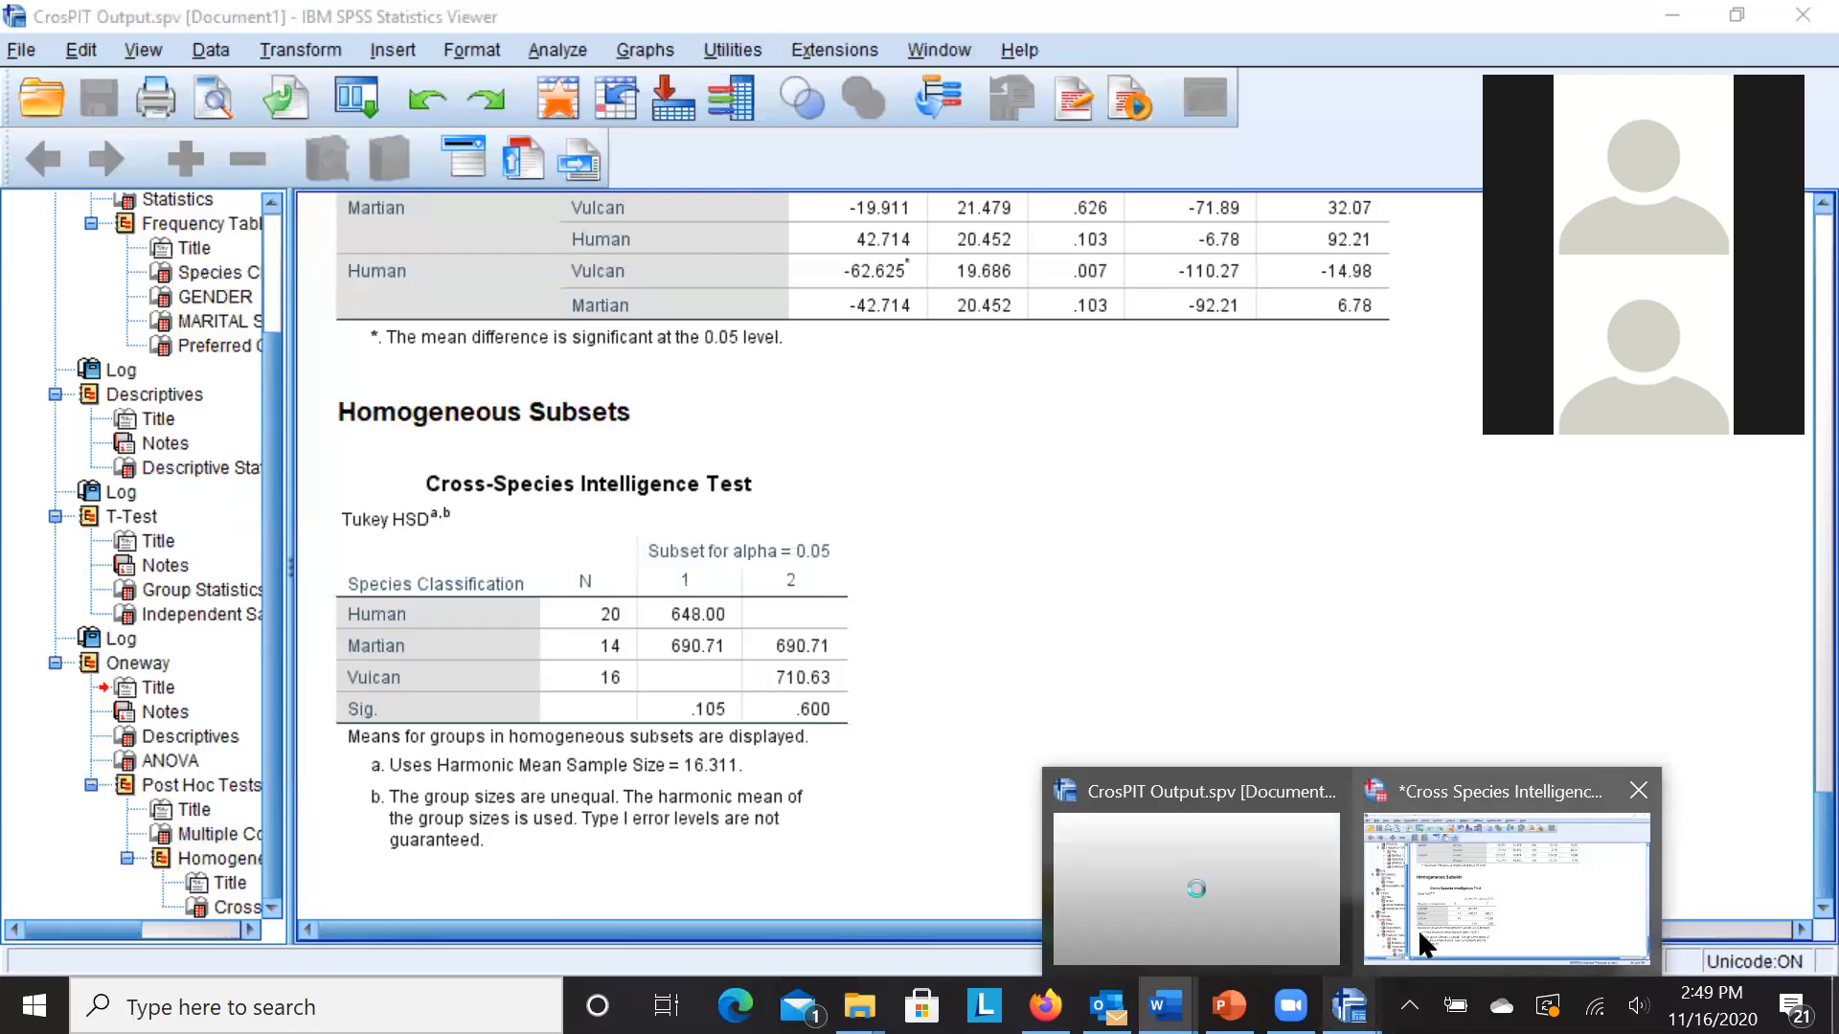
left_click(1417, 929)
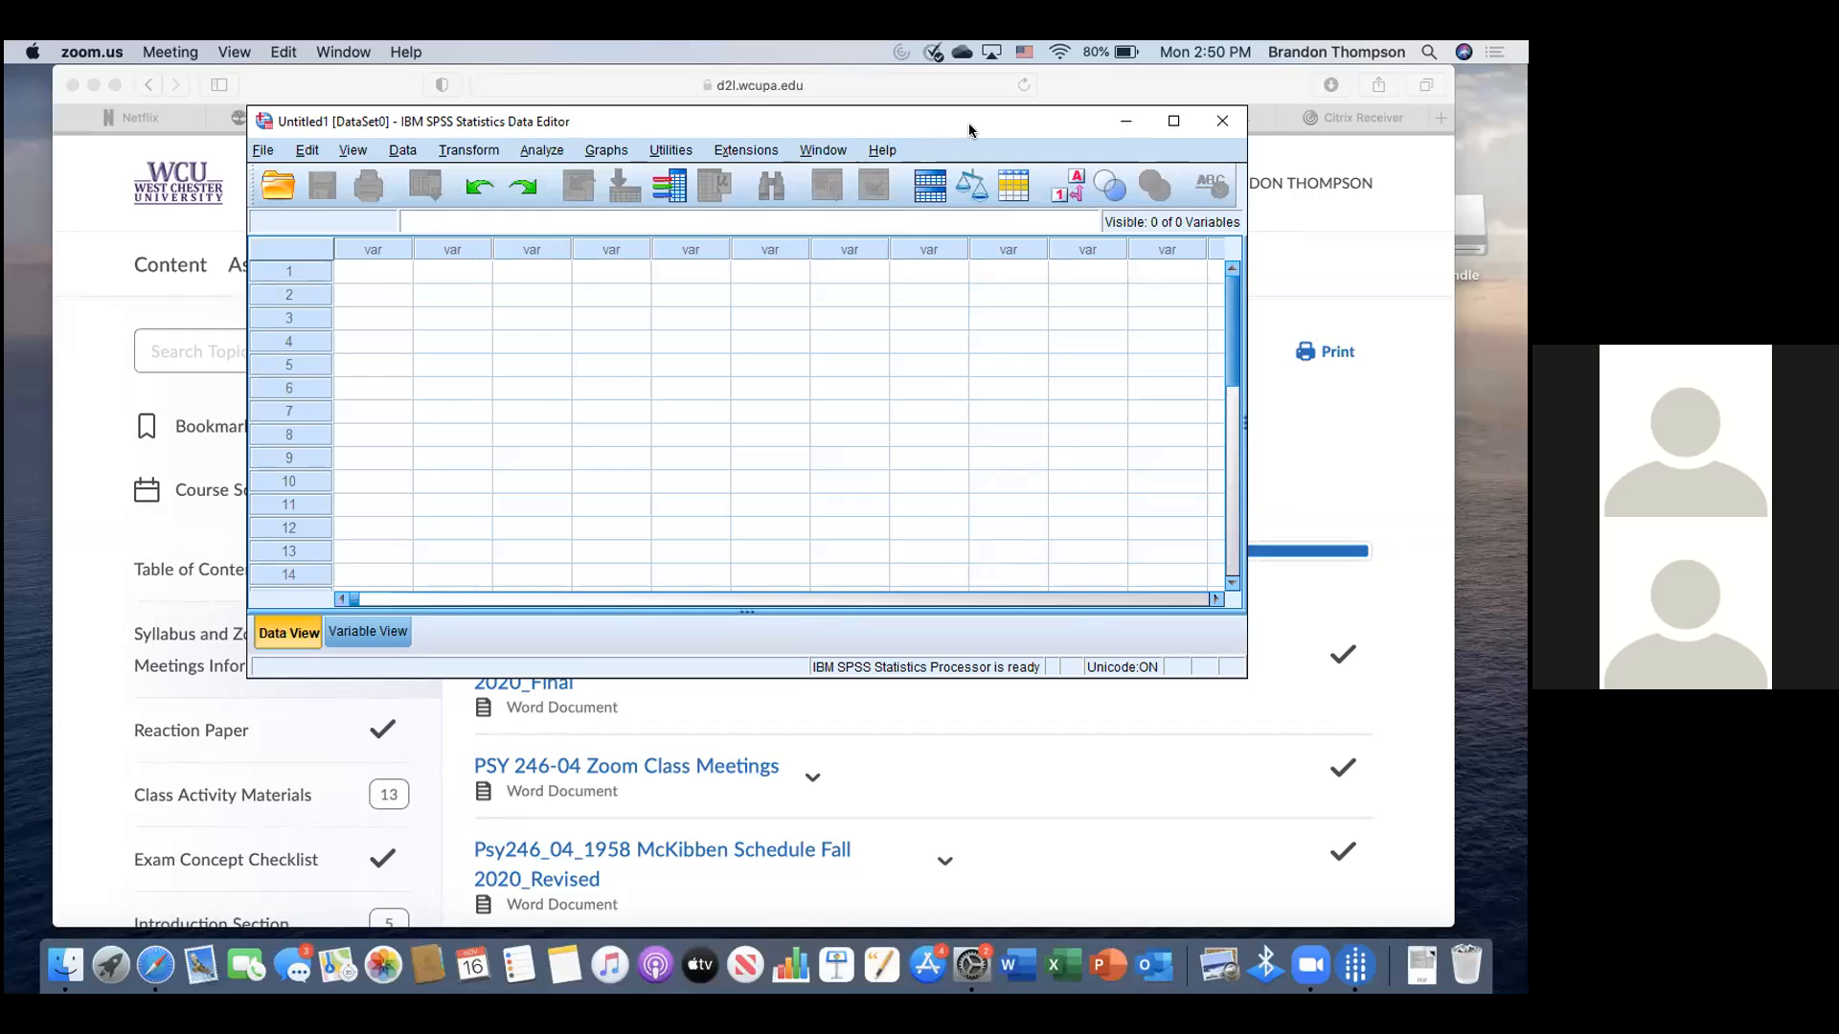
- Focus the remote SPSS window and show the File > Open submenu
left_click_drag(968, 123, 973, 136)
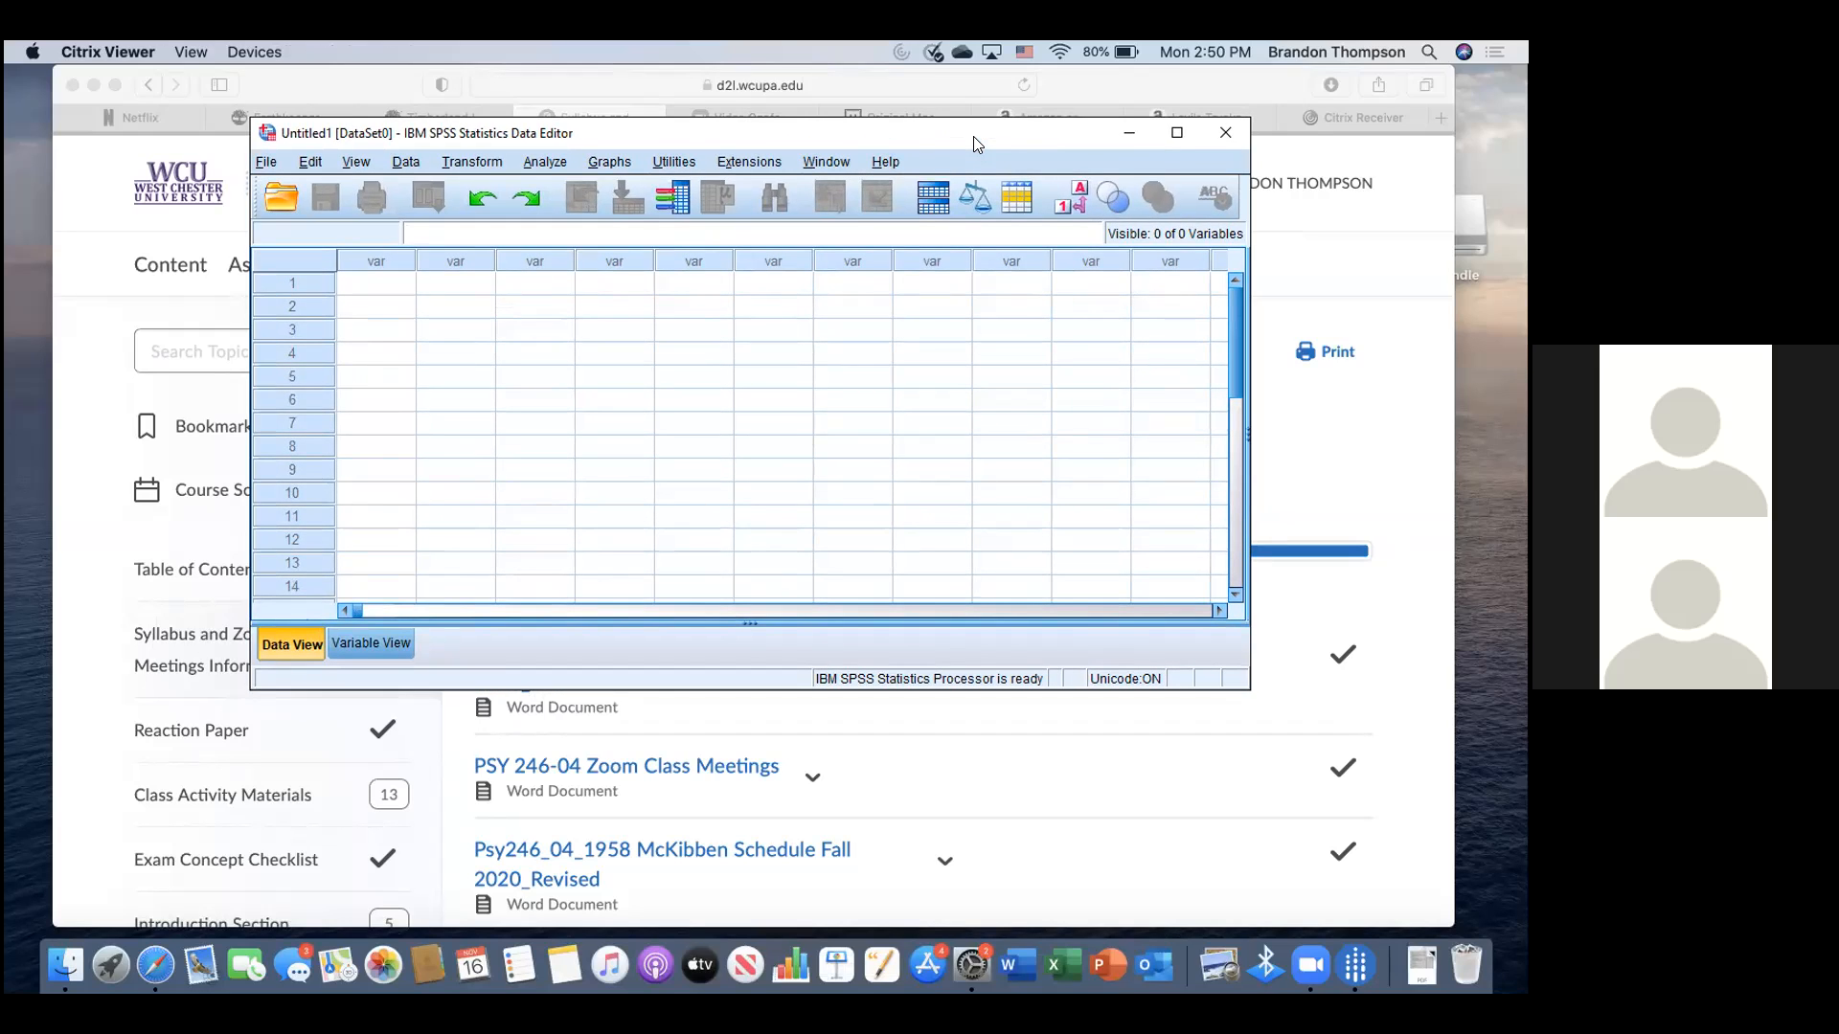
left_click(268, 163)
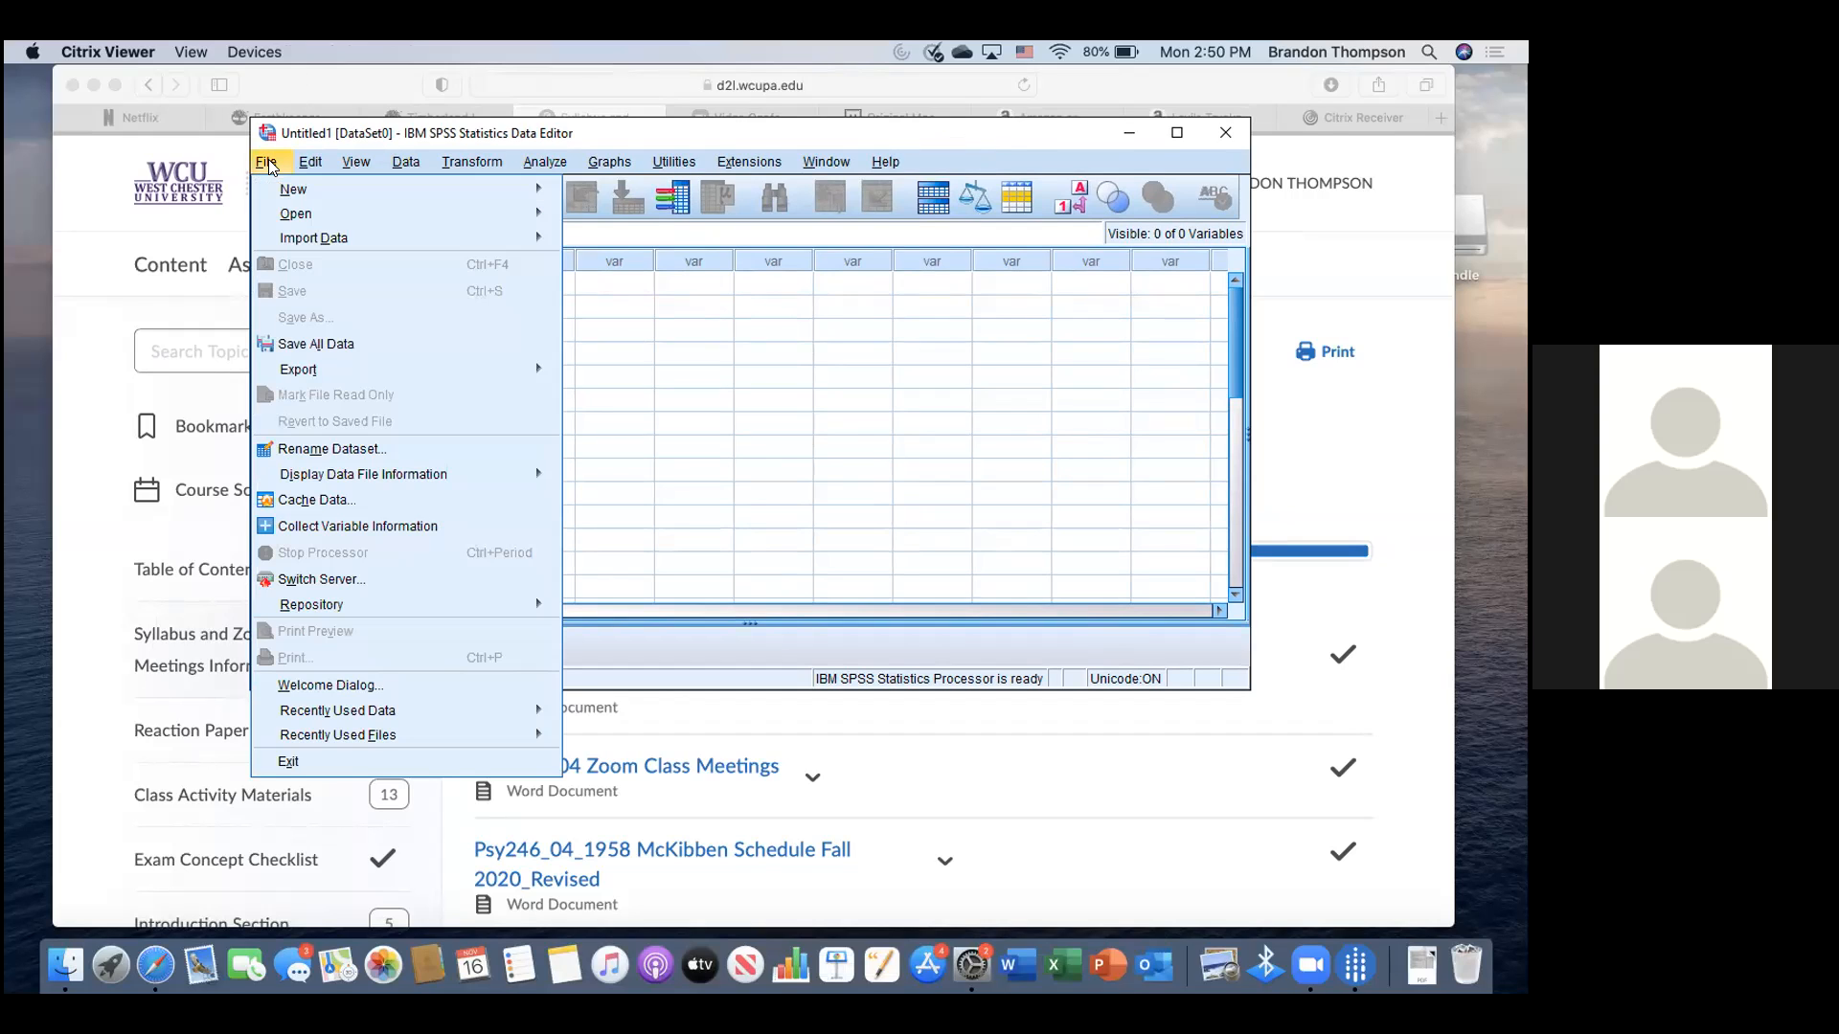
mouse_move(288, 221)
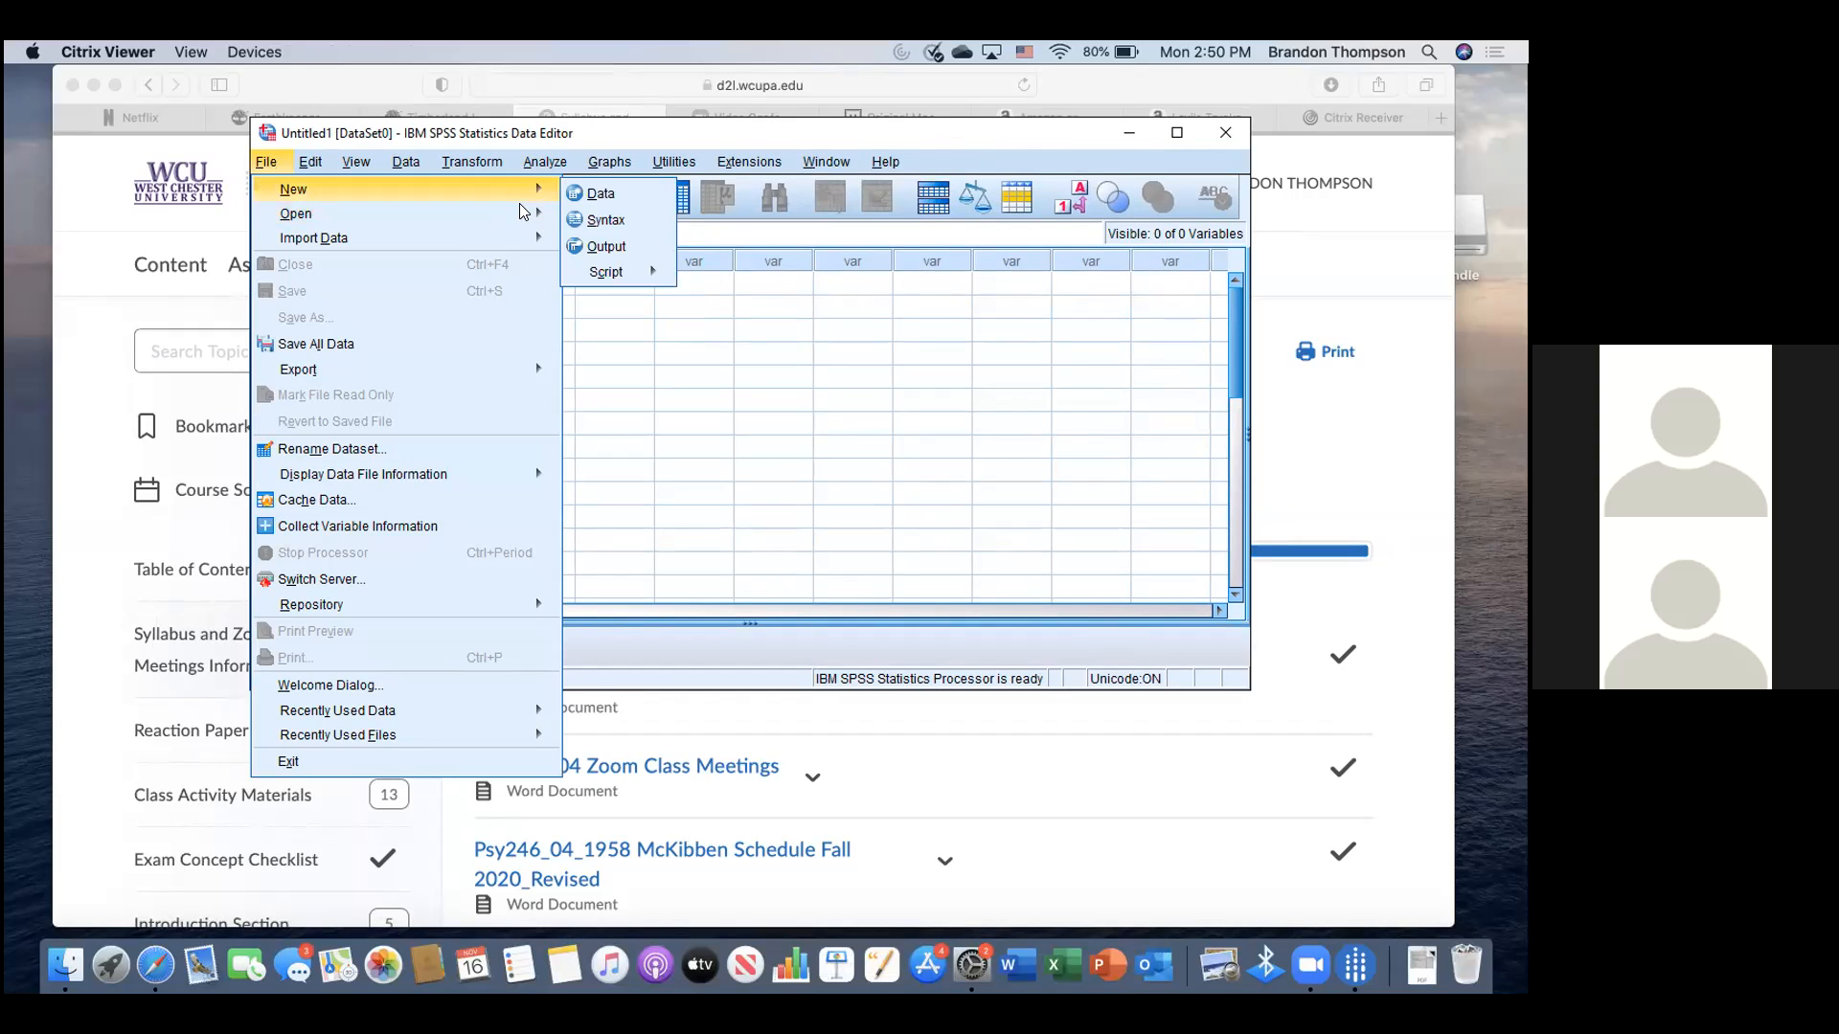
- Open the Open Data dialog and grant the remote session read and write access to local files
mouse_move(542, 214)
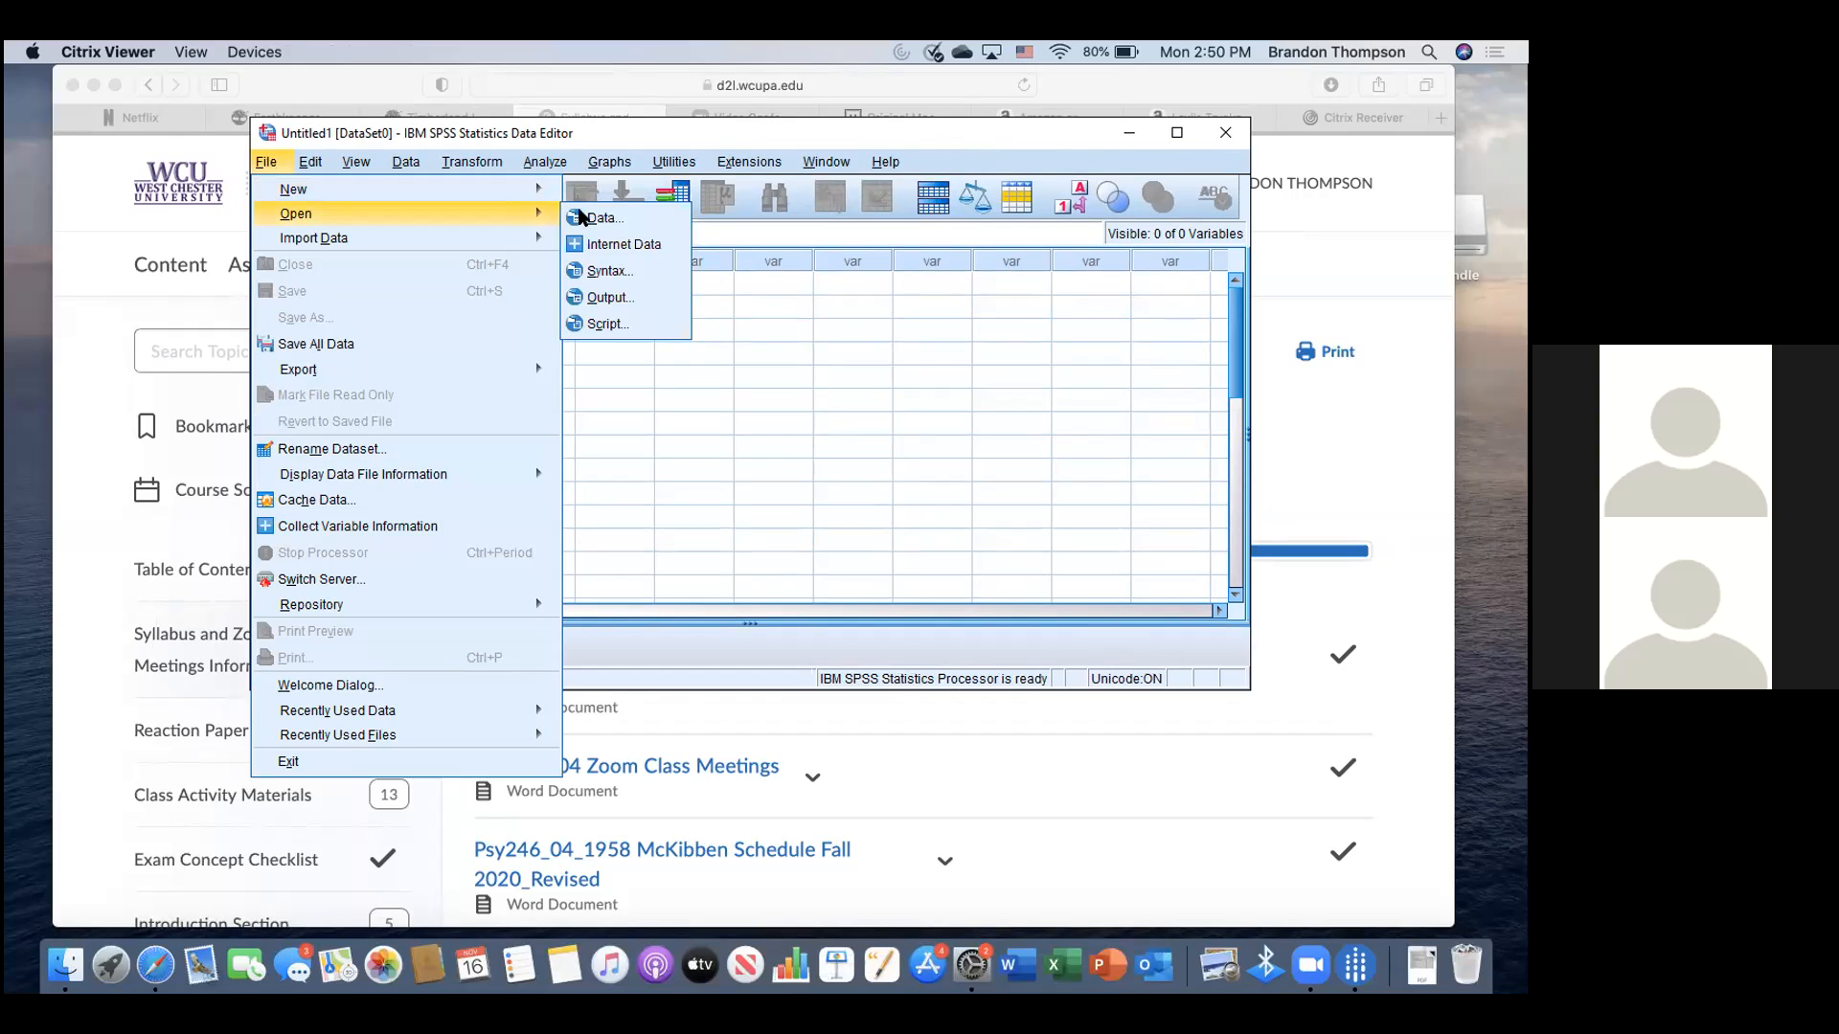
left_click(634, 218)
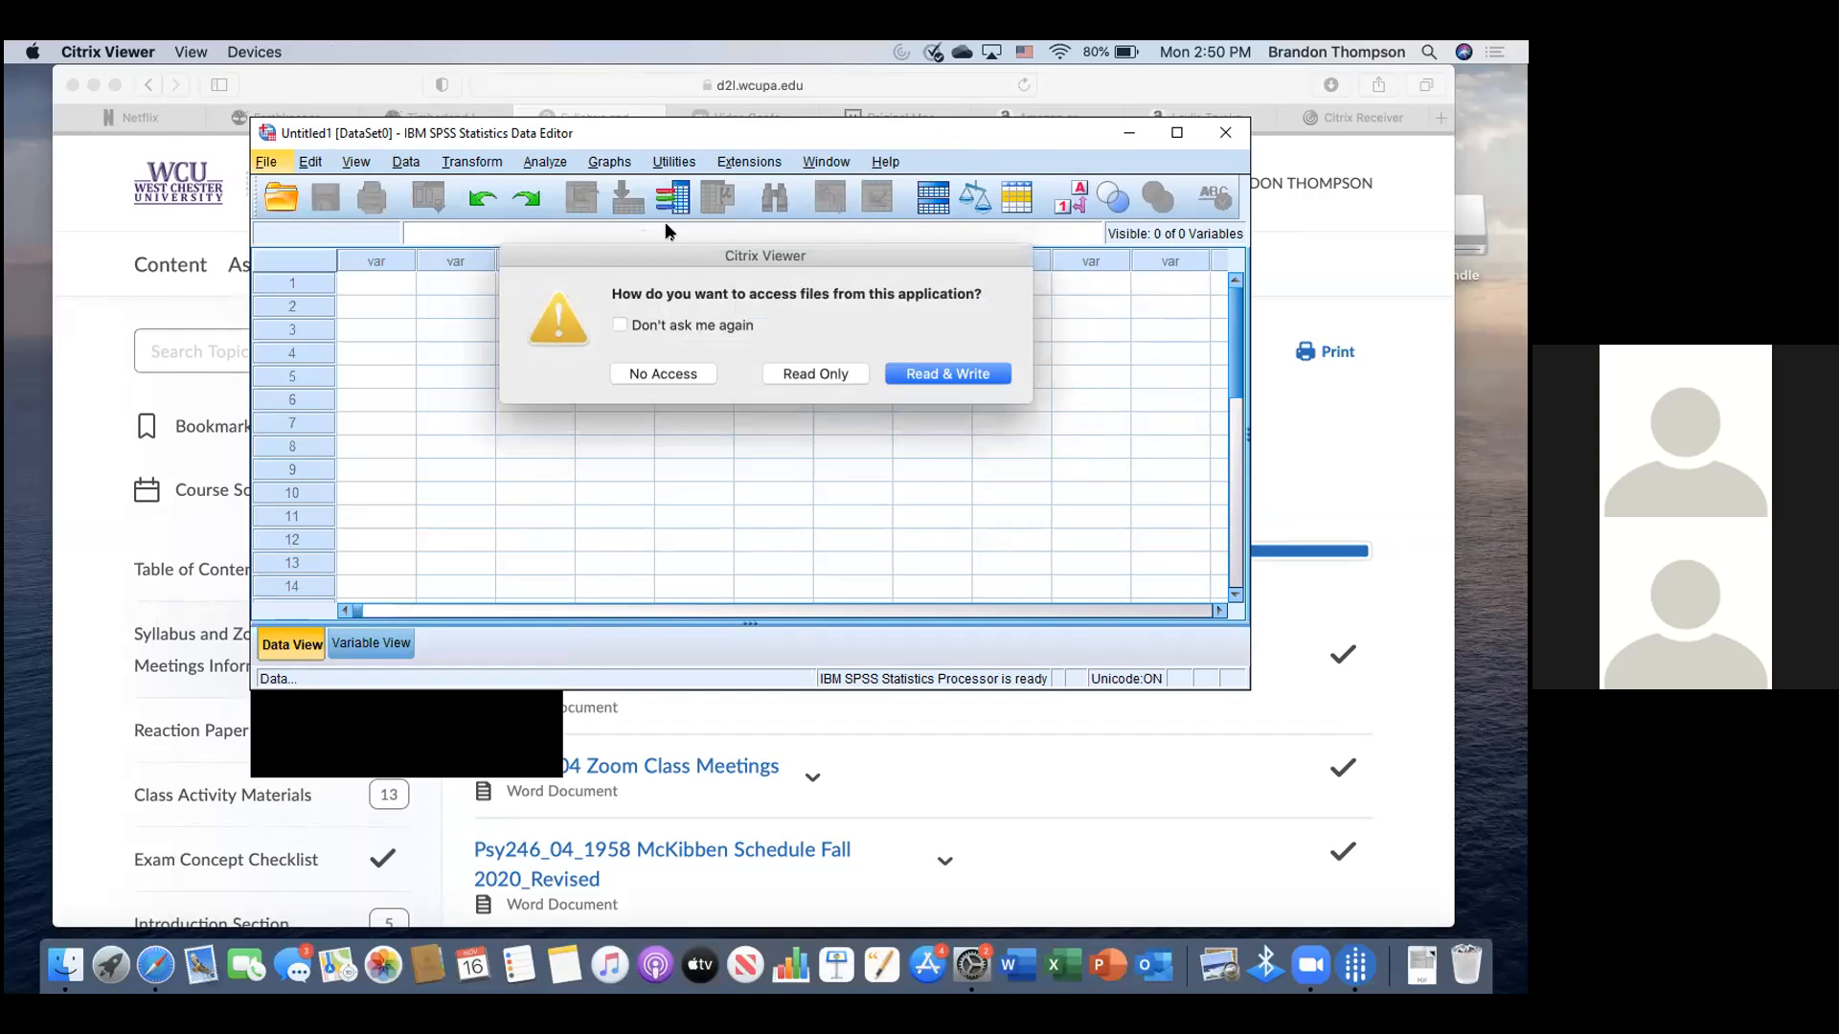
left_click(942, 375)
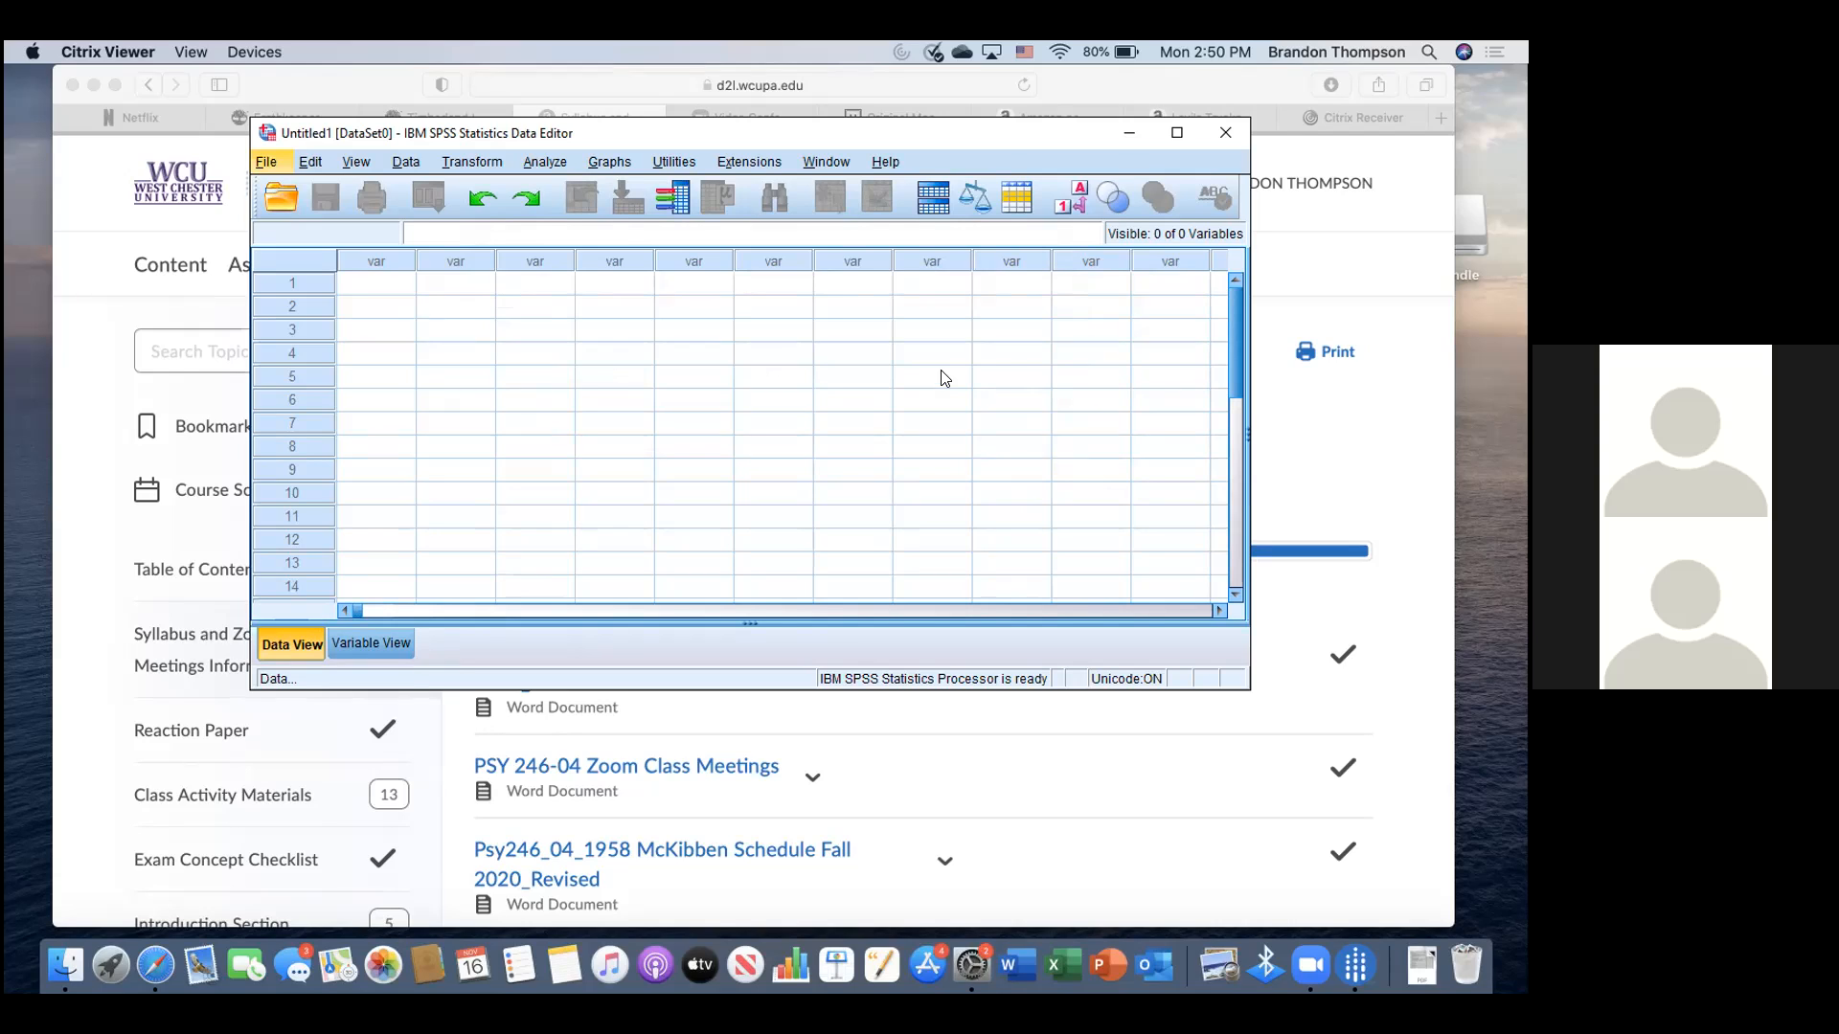
left_click_drag(266, 136, 264, 117)
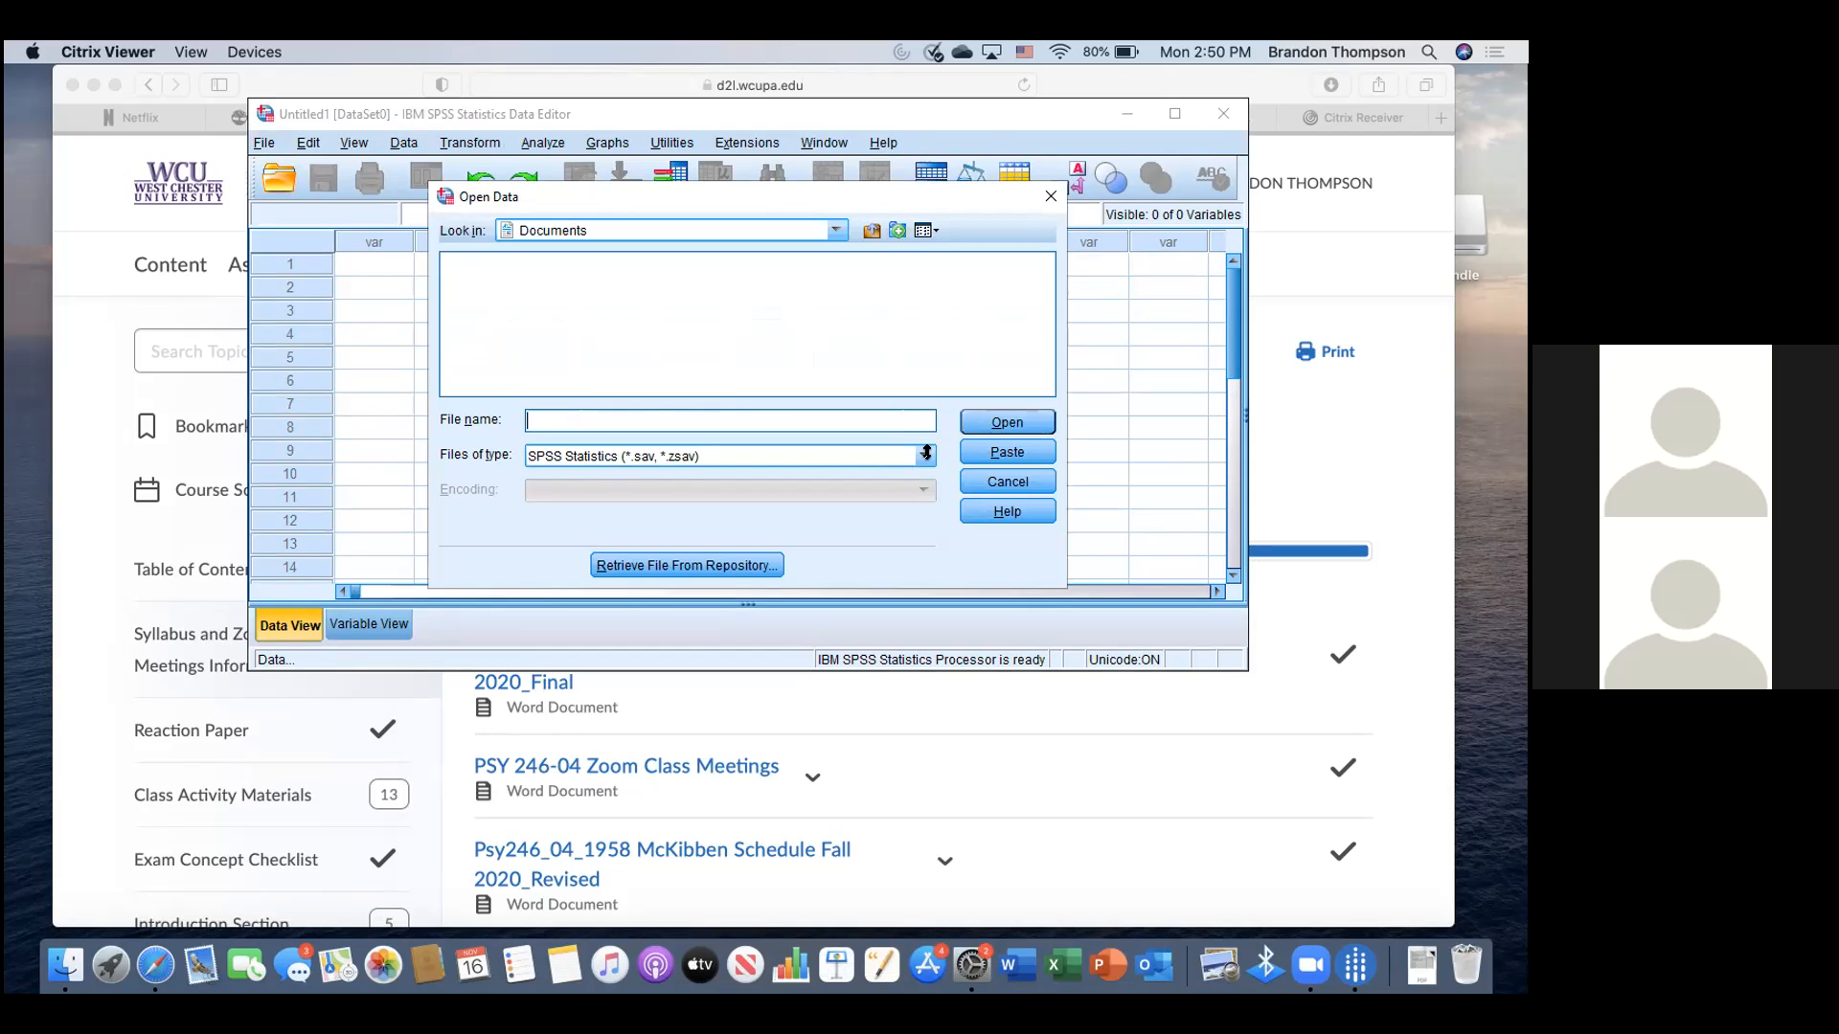
- Browse to Local Disk C: Users, home folder, Downloads, allow access, then cancel the dialog
left_click(839, 231)
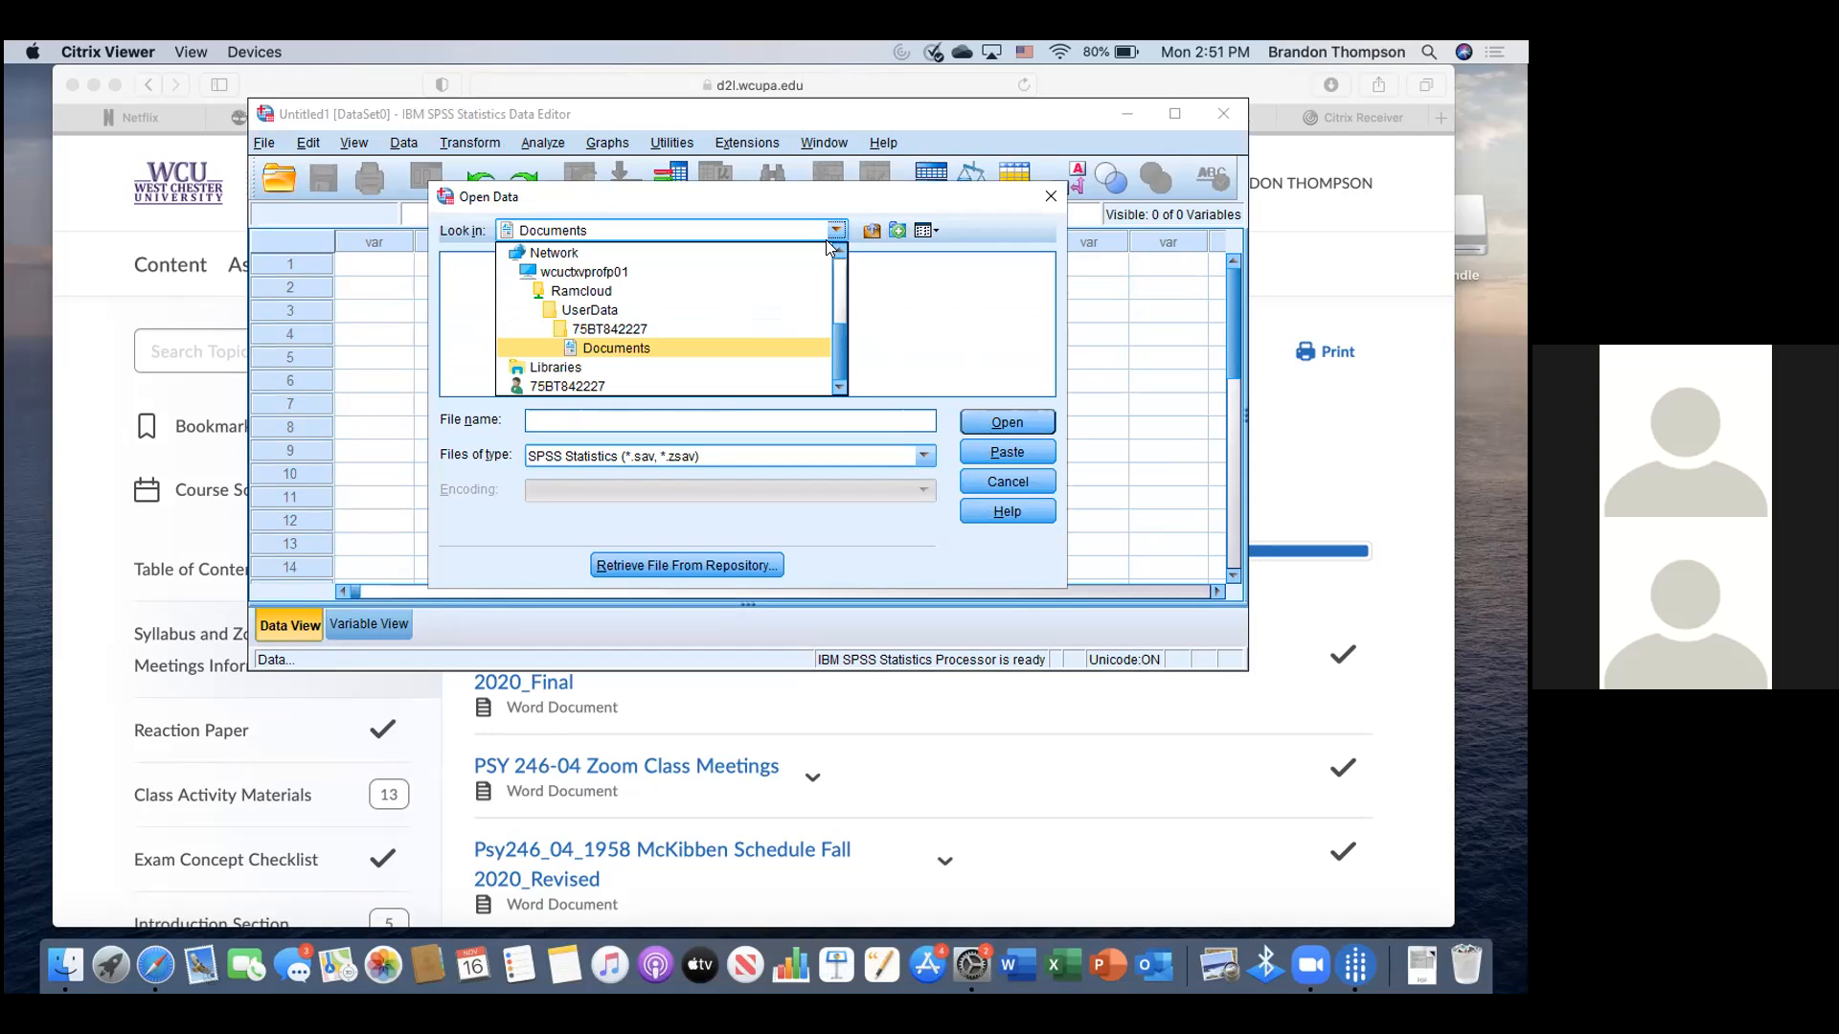
scroll(839, 310, "up", 3)
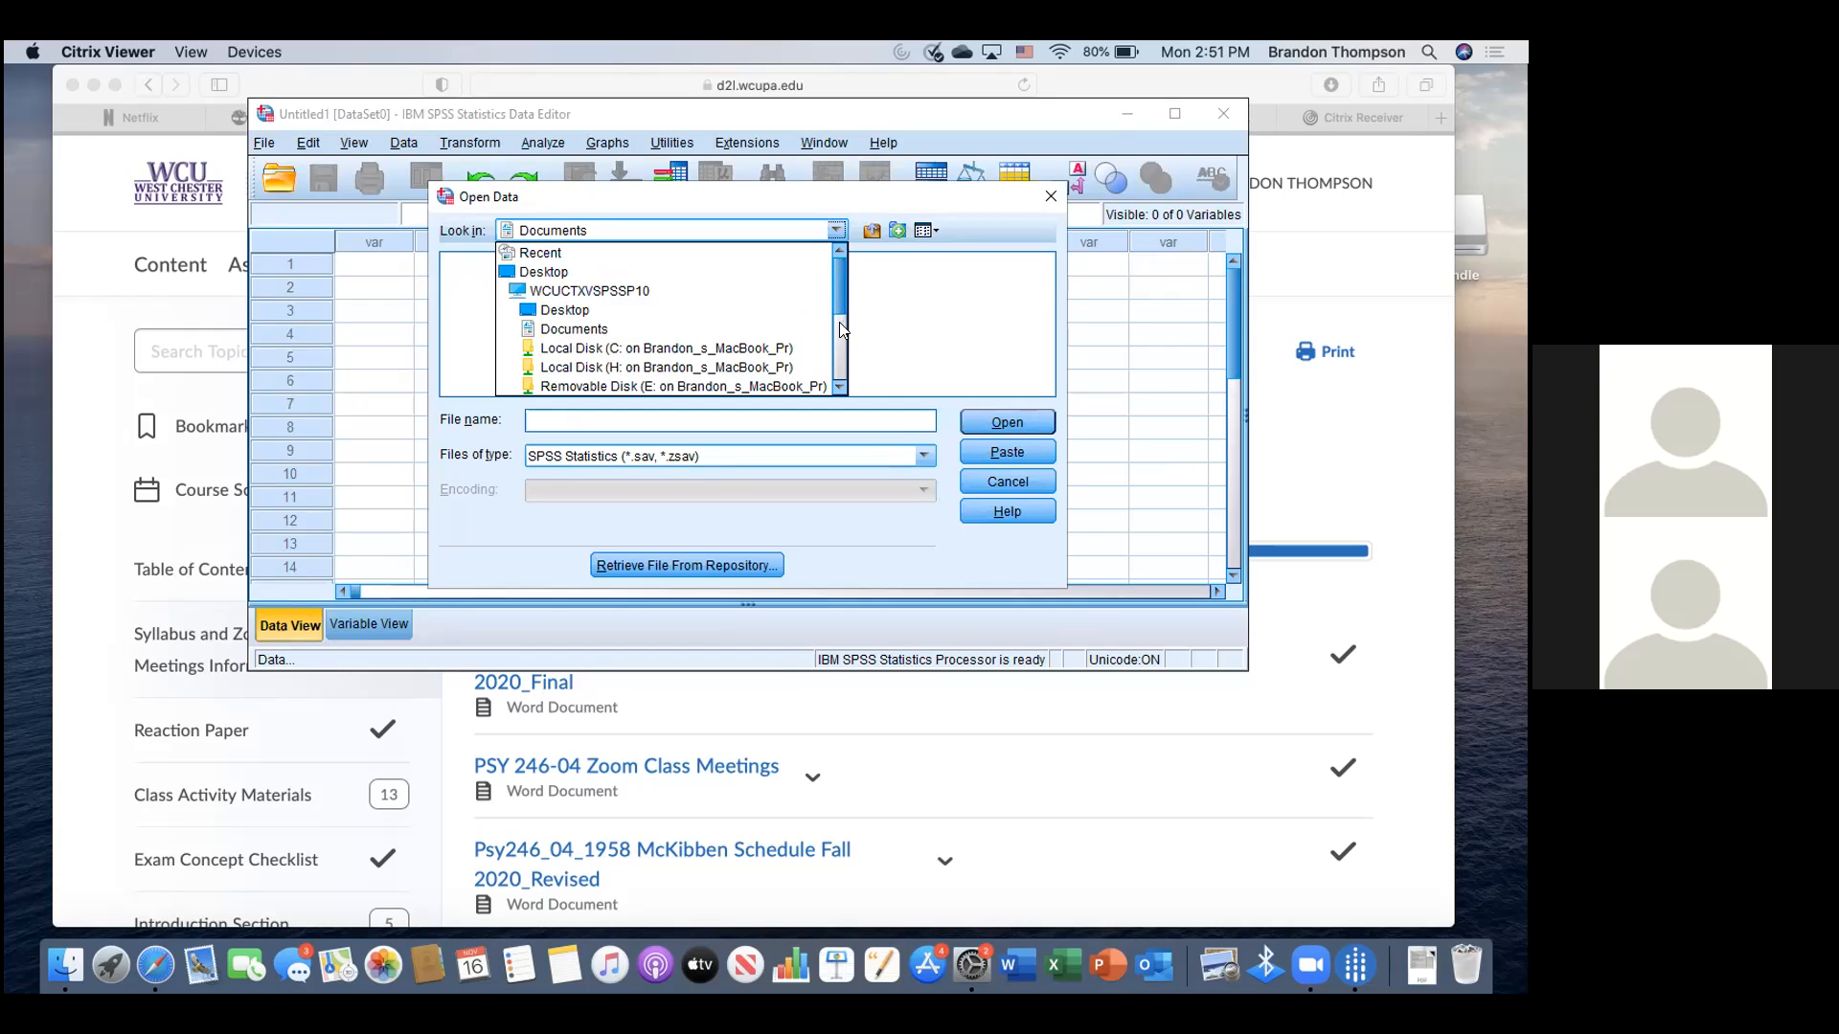
left_click(761, 347)
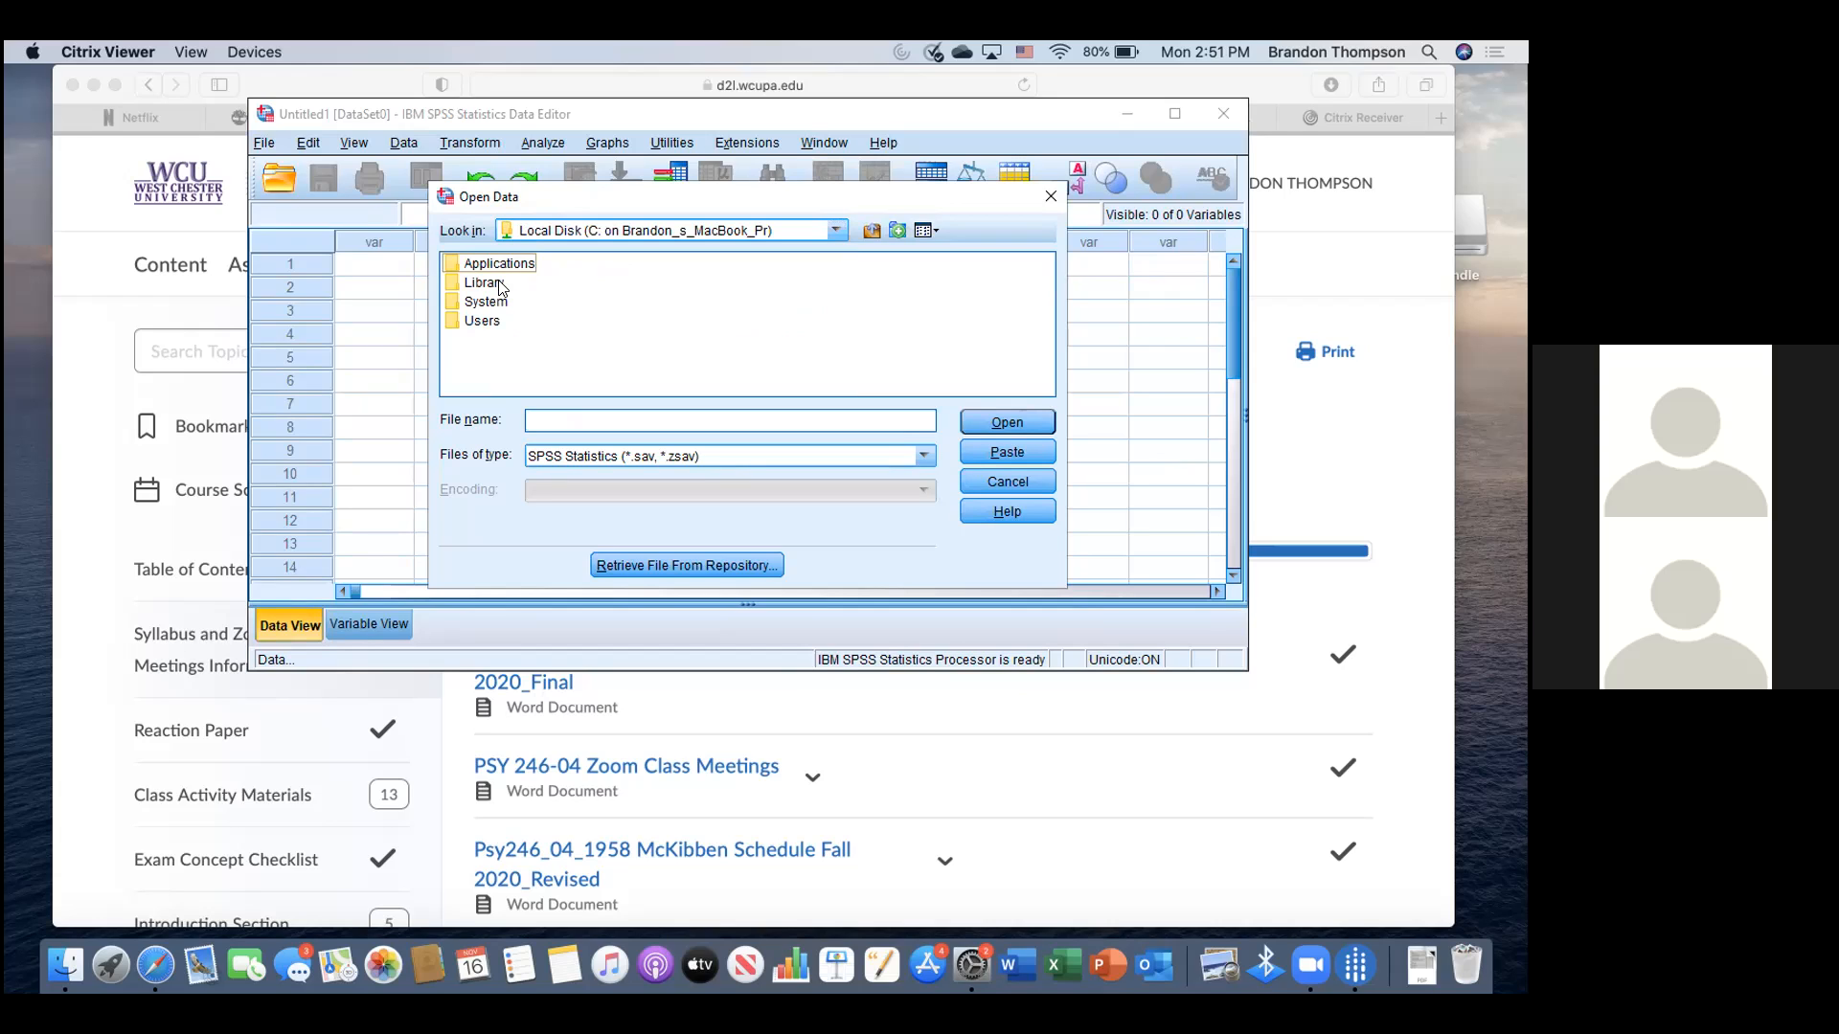
left_click(487, 322)
double_click(487, 322)
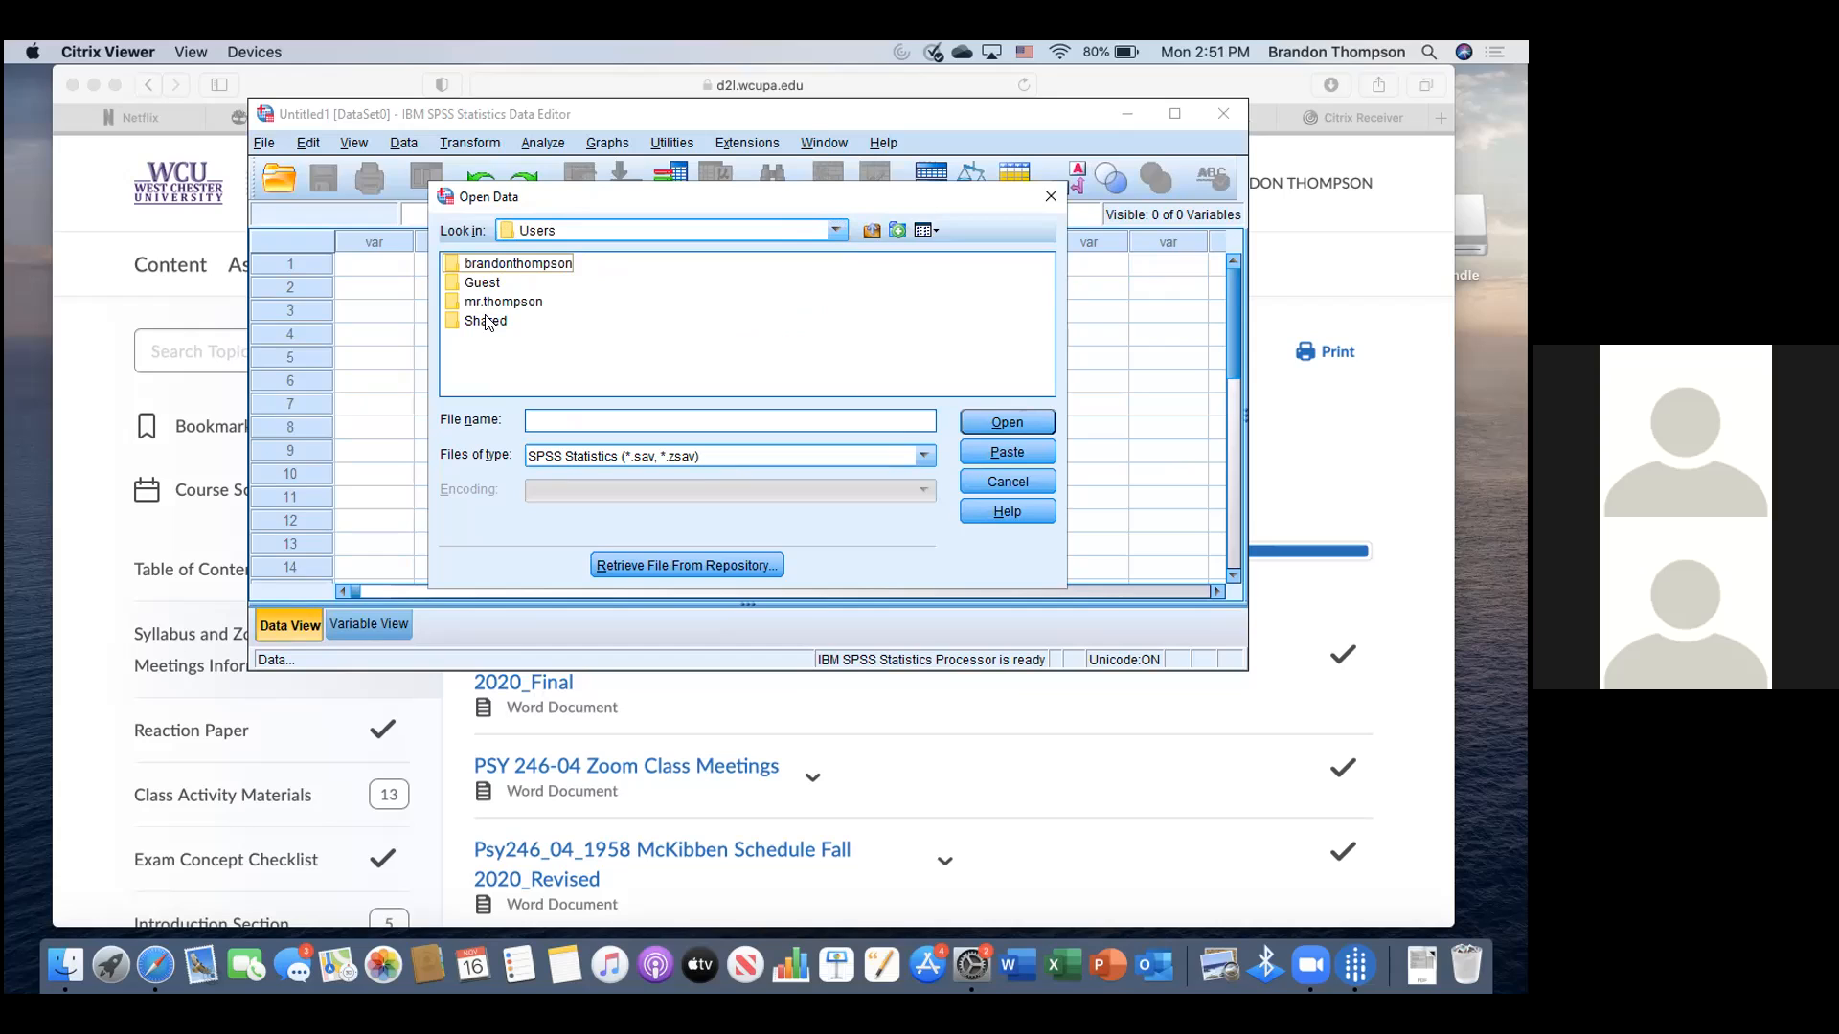
left_click(537, 267)
double_click(537, 266)
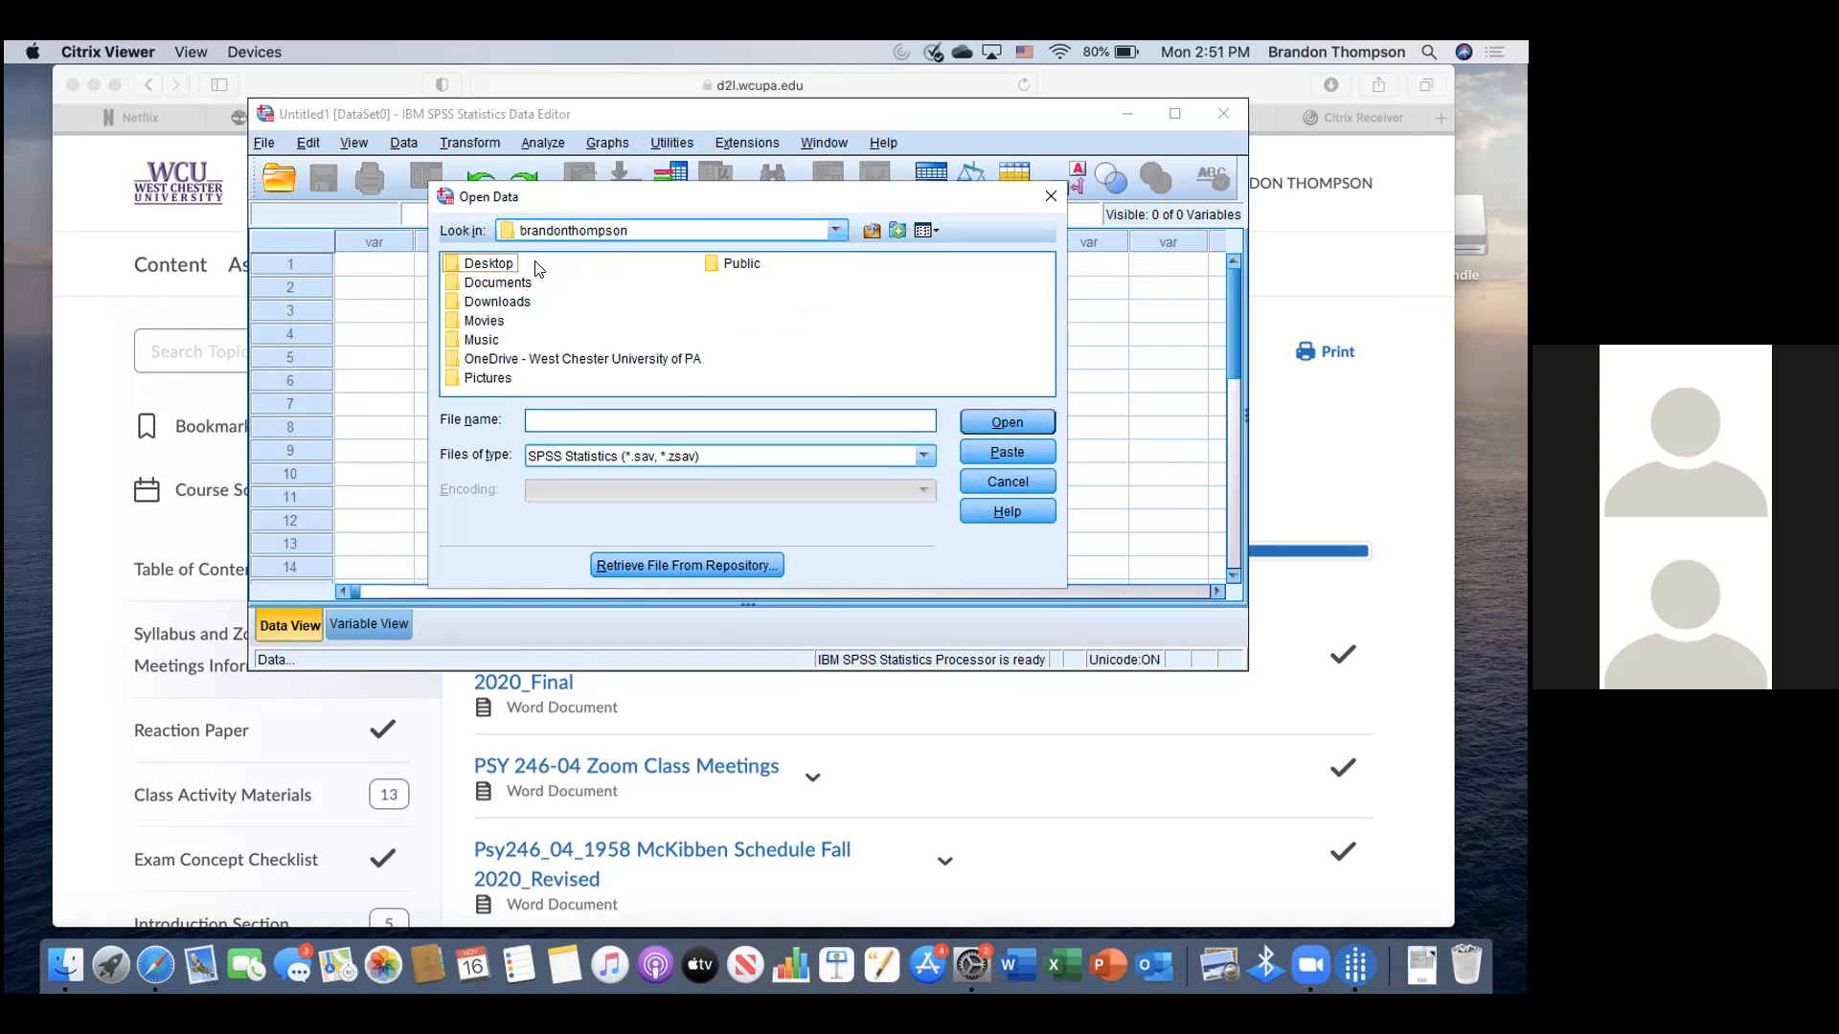
left_click(514, 299)
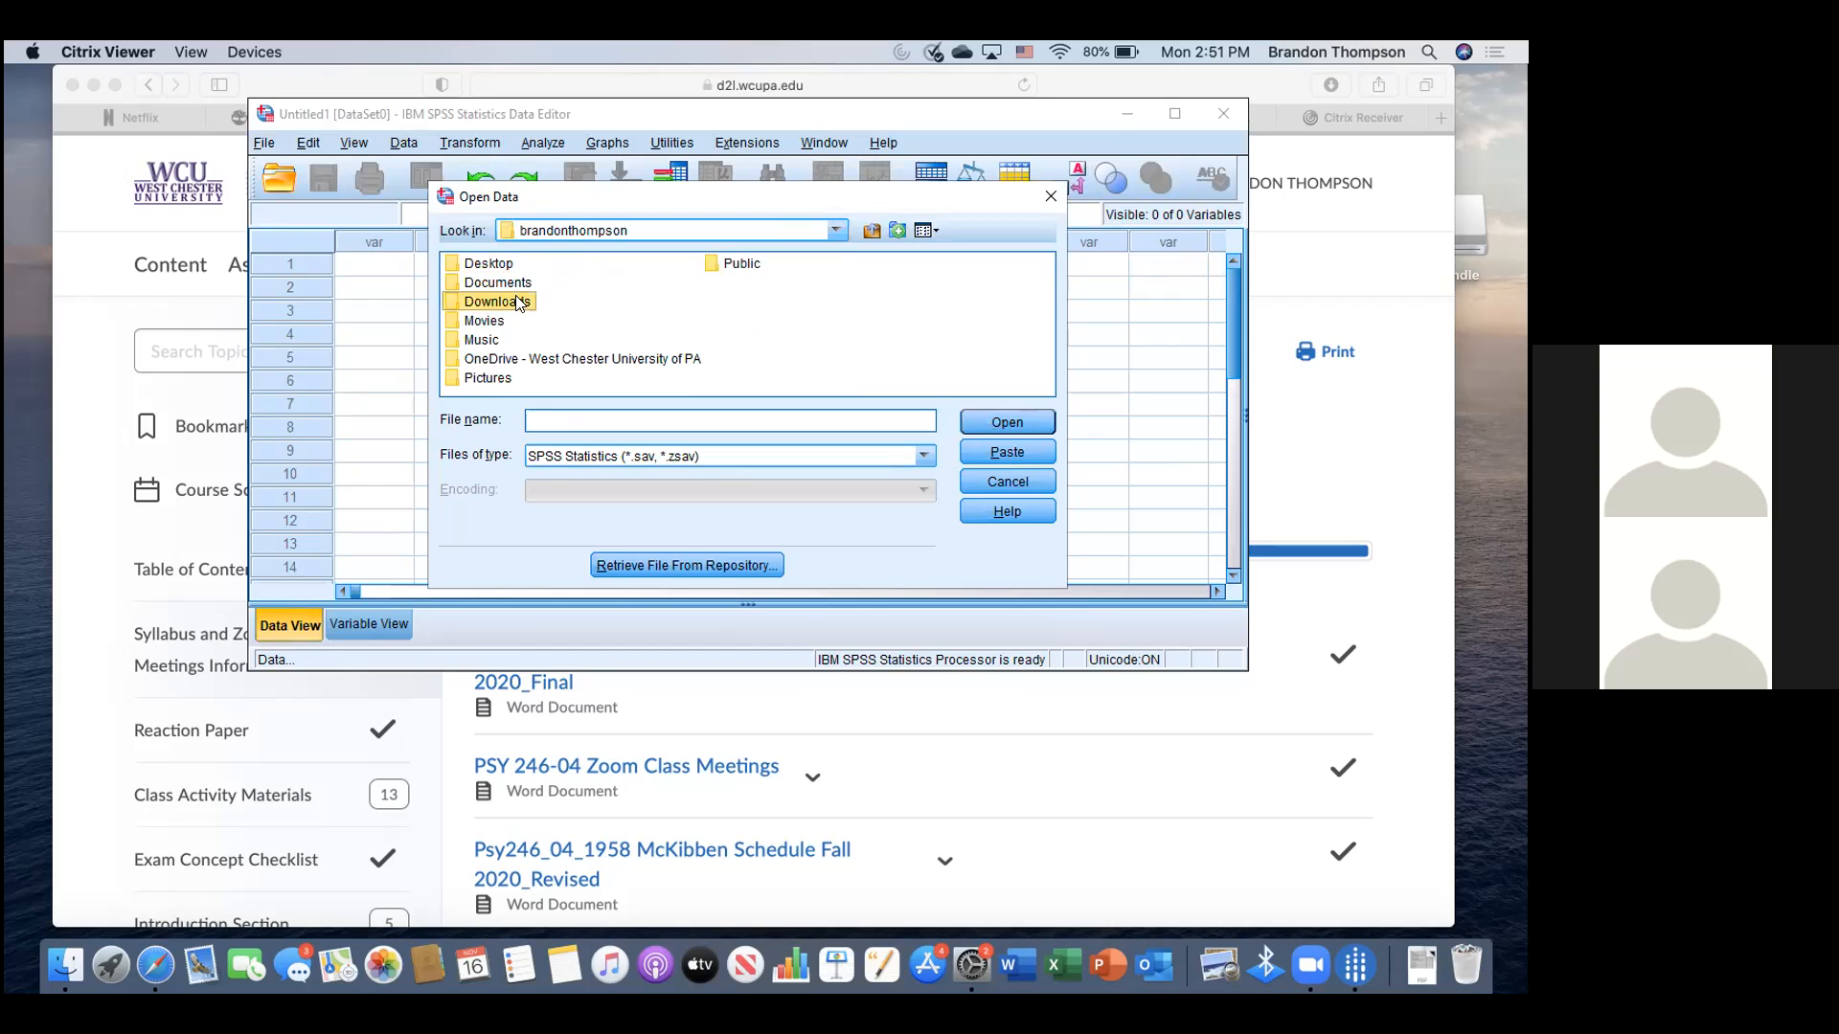
double_click(516, 299)
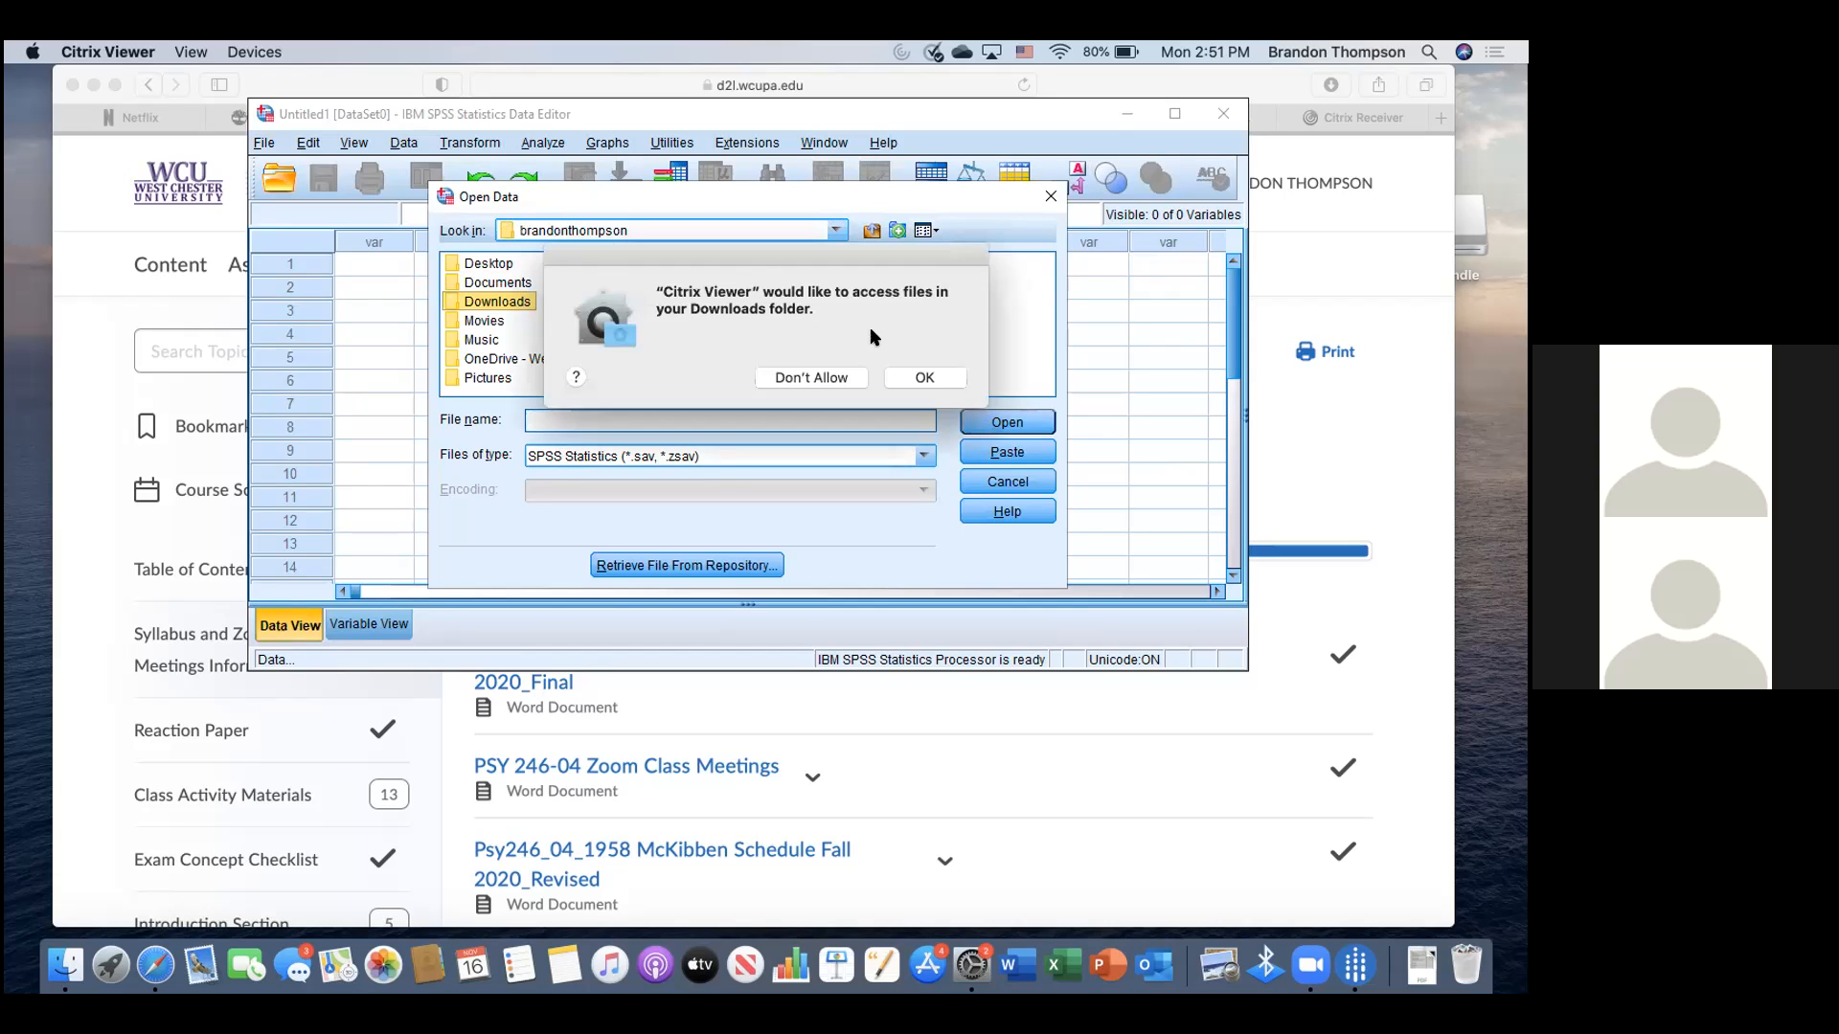
left_click(924, 378)
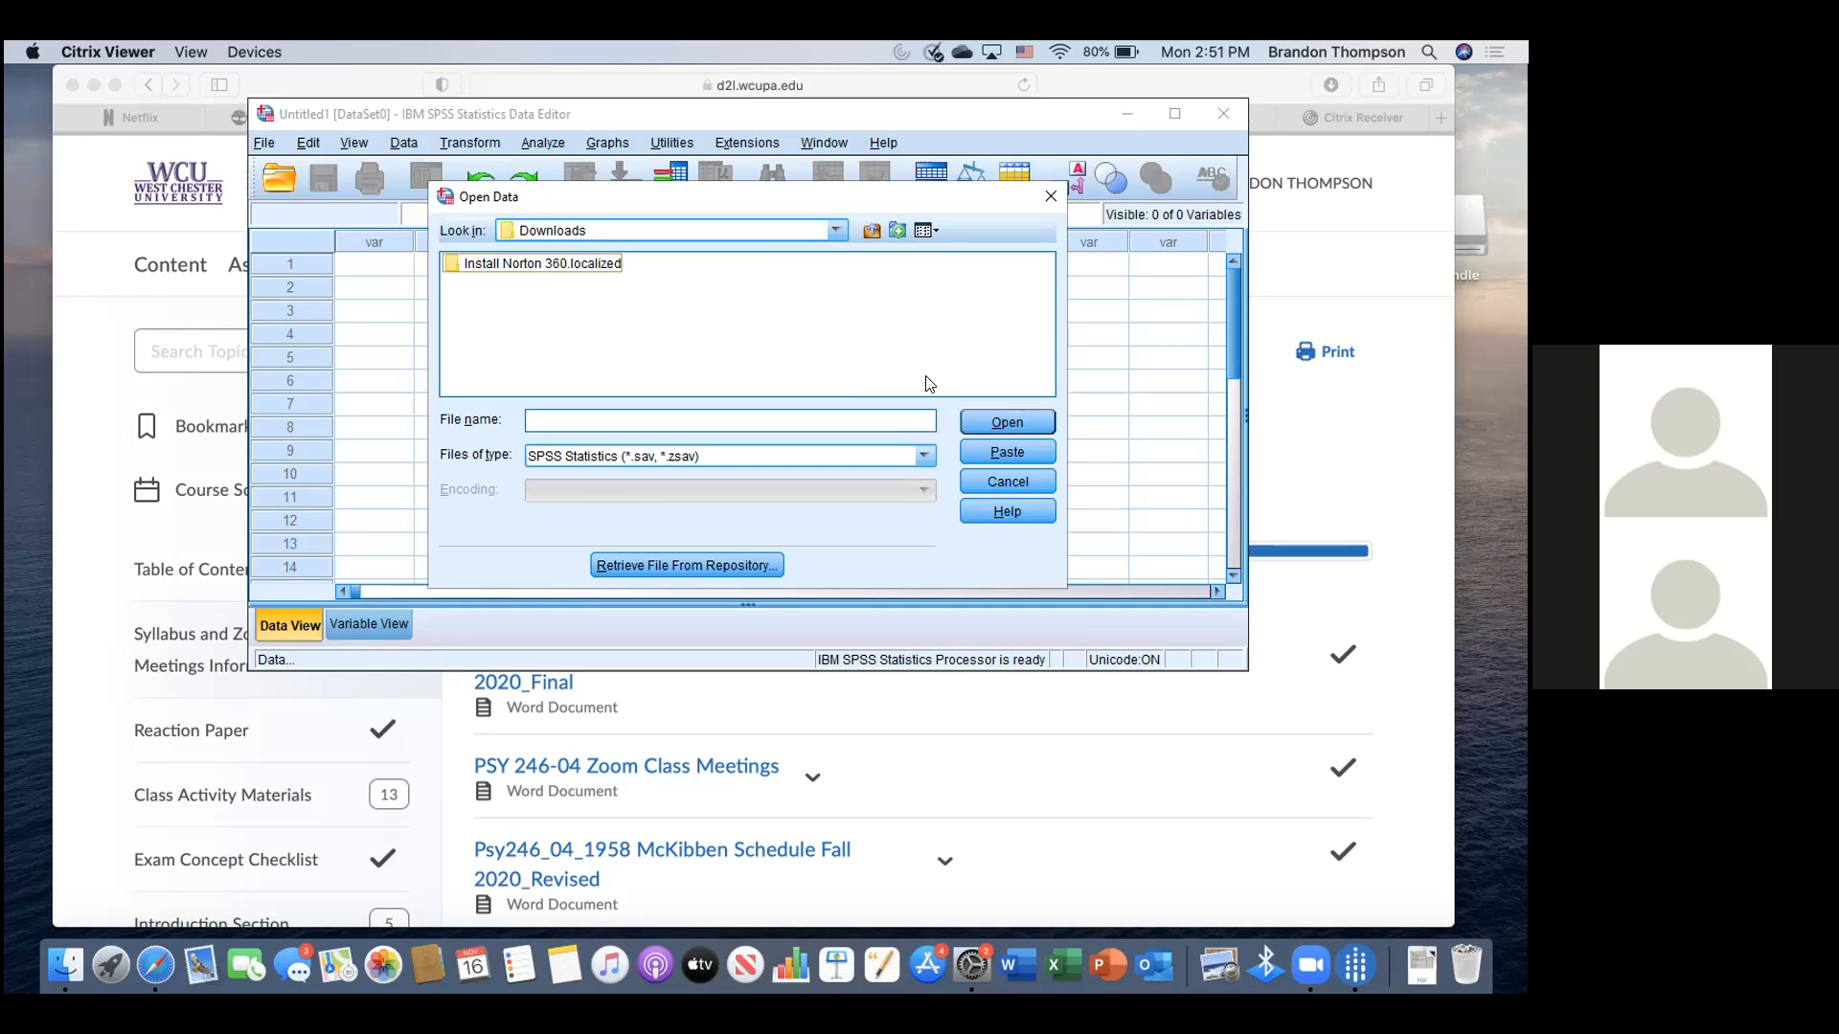
left_click(1046, 196)
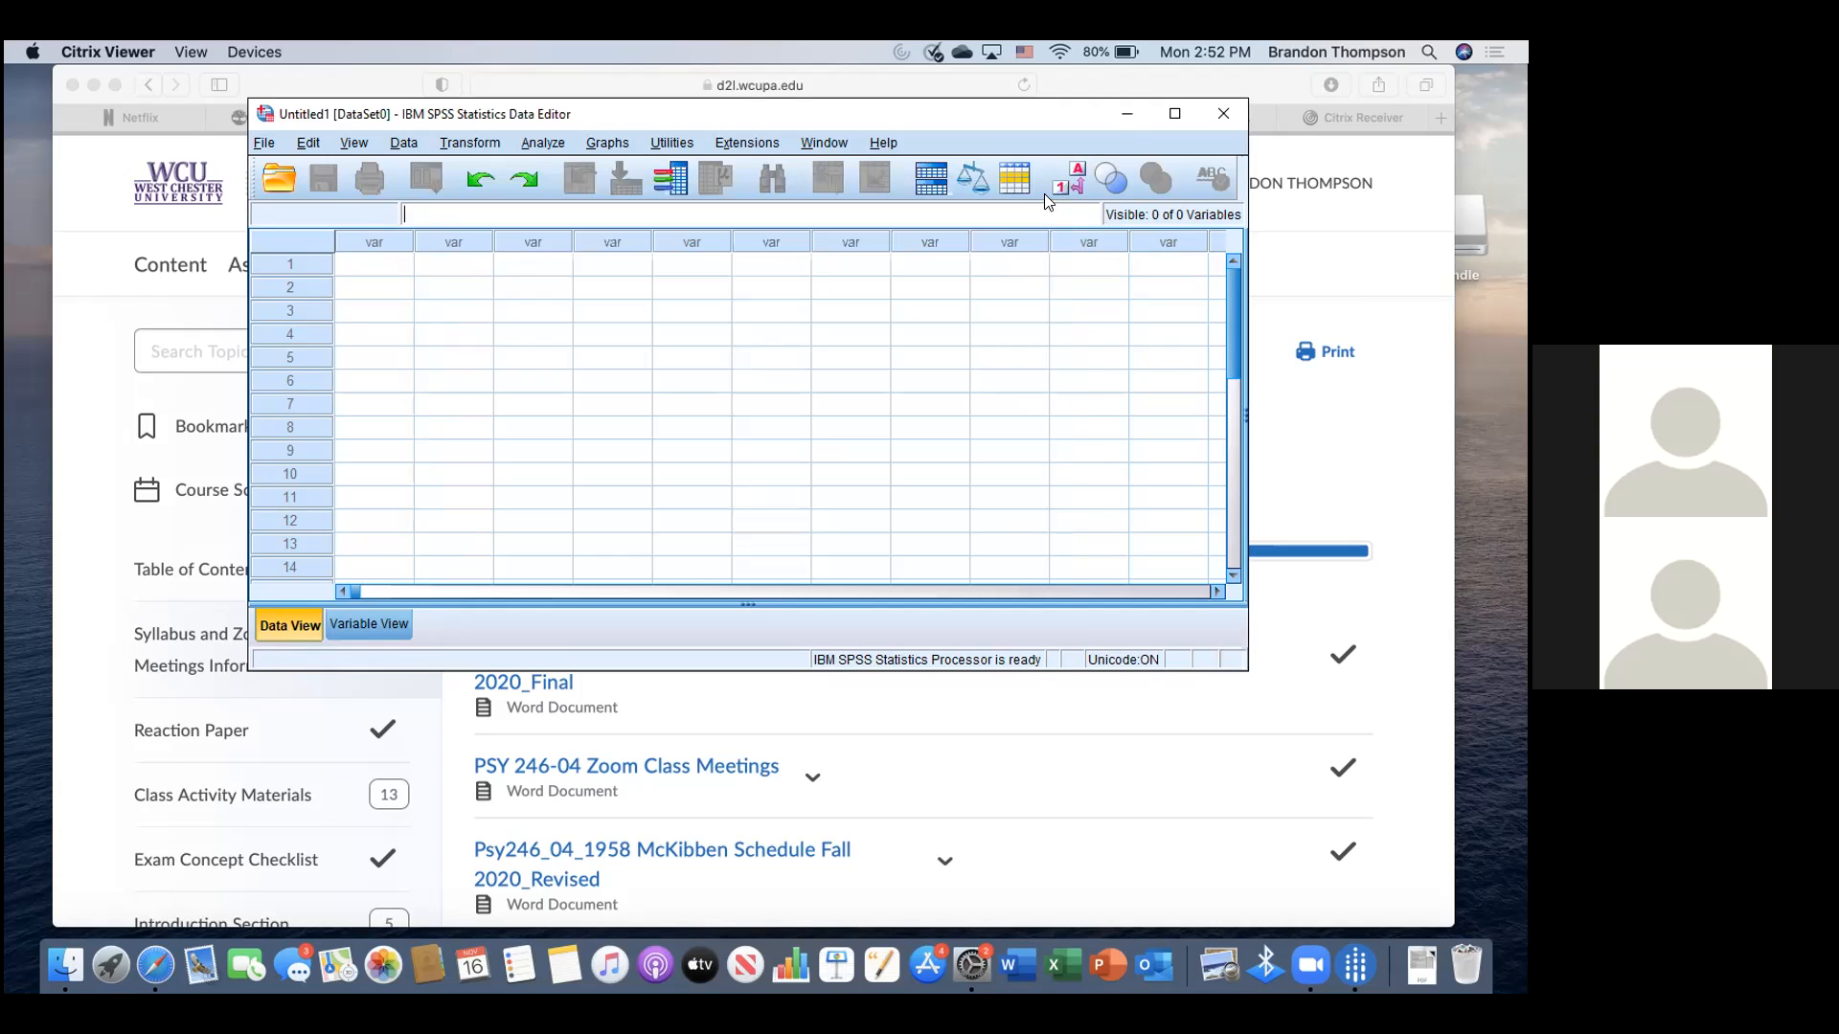
- Download Thompson Data.sav from the course's Data topic in D2L Brightspace
left_click(1266, 432)
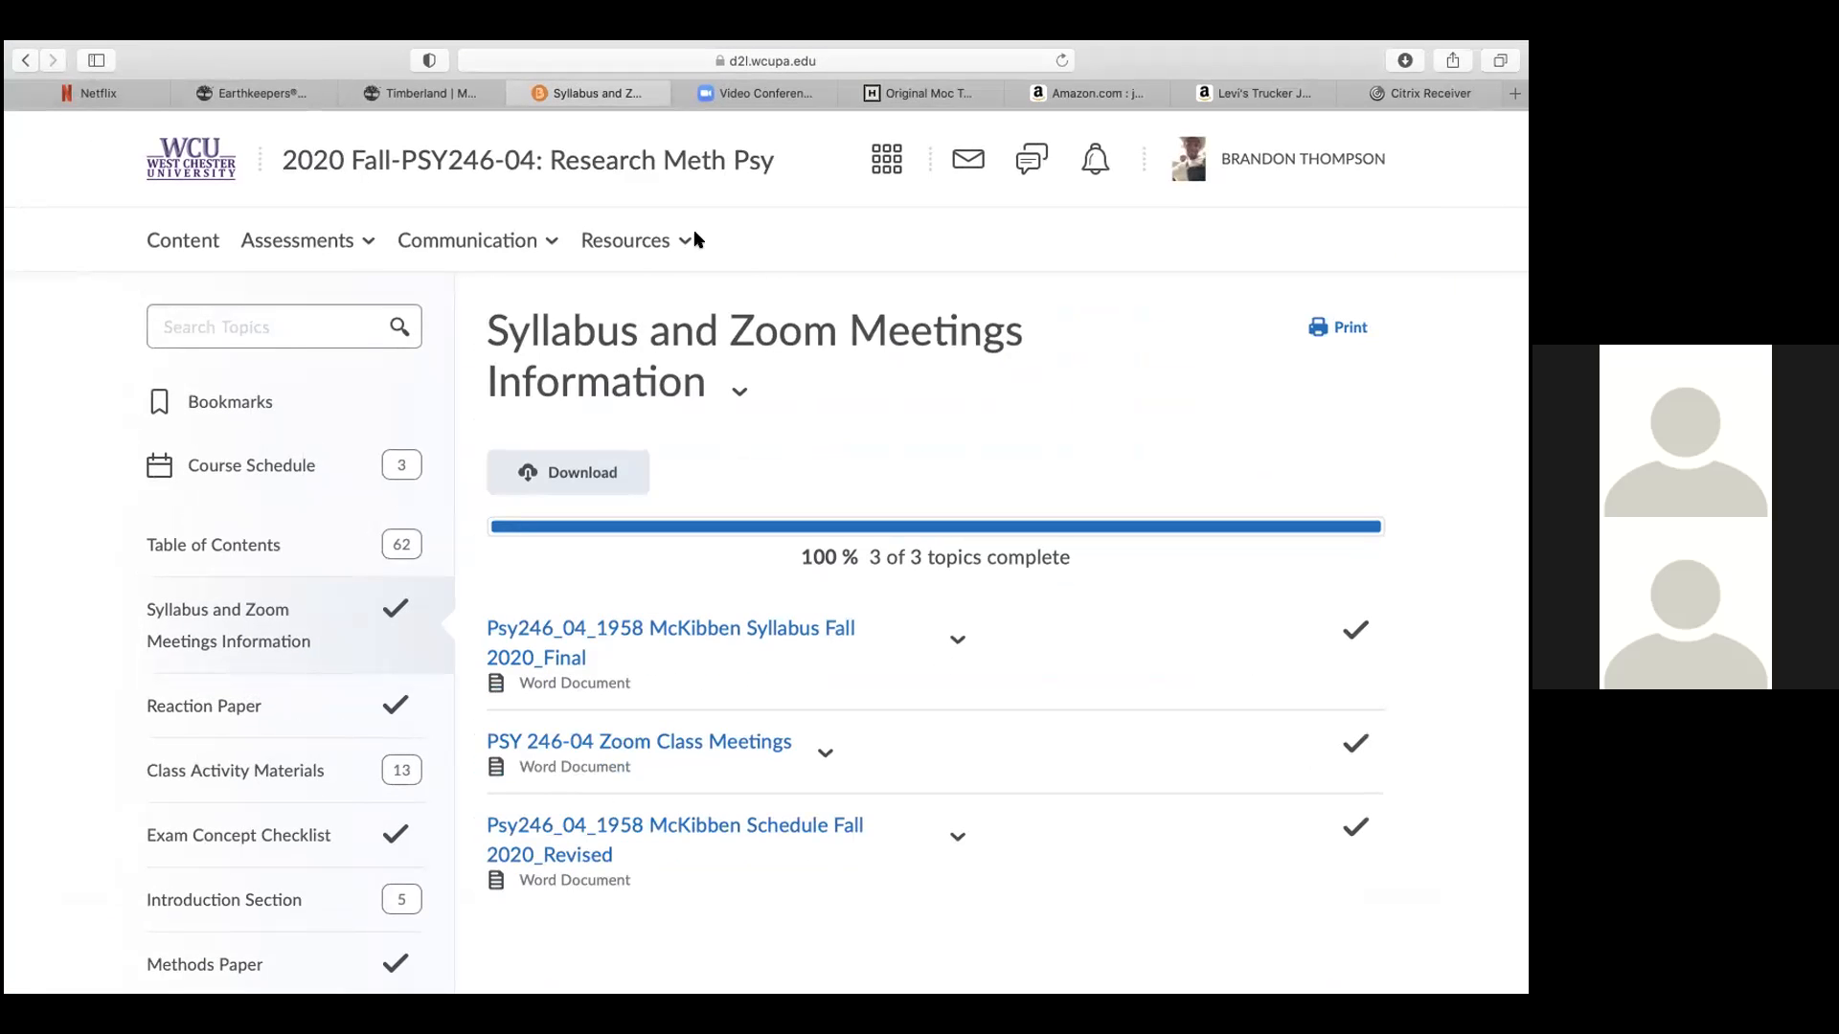
scroll(245, 317, "down", 1)
scroll(247, 319, "down", 5)
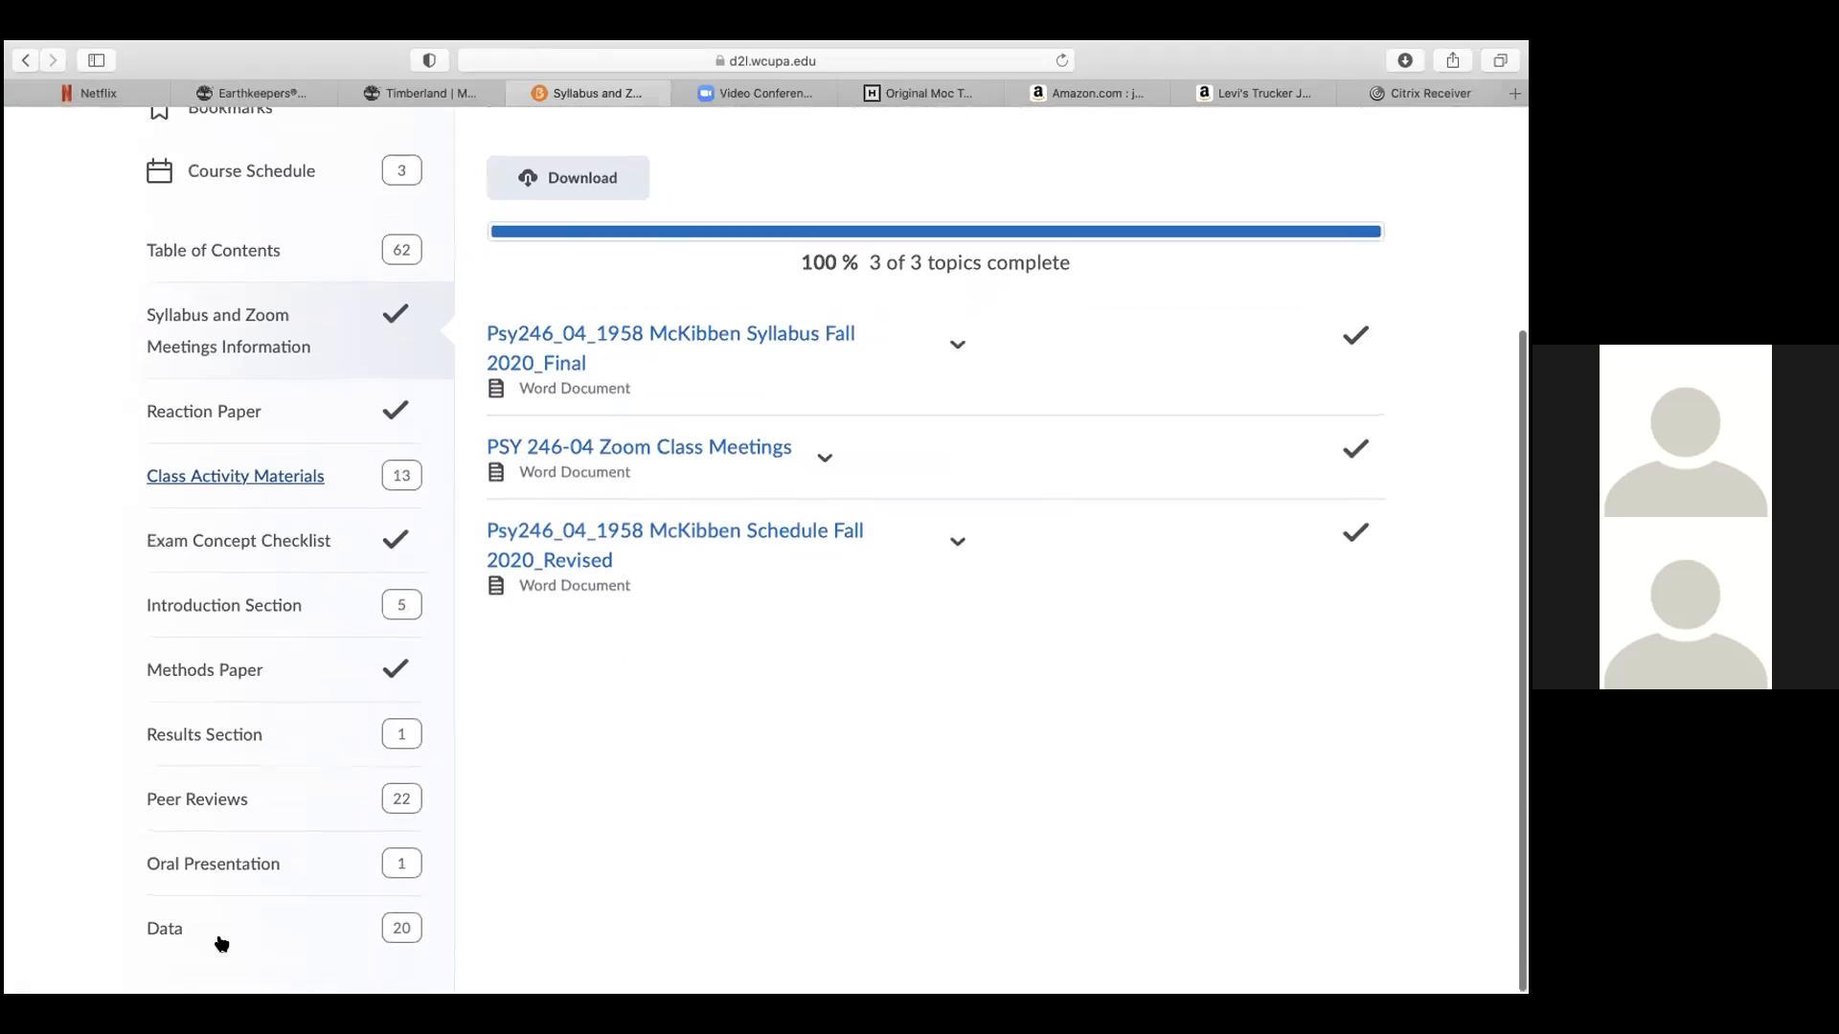
left_click(189, 931)
scroll(614, 666, "down", 5)
scroll(614, 667, "down", 10)
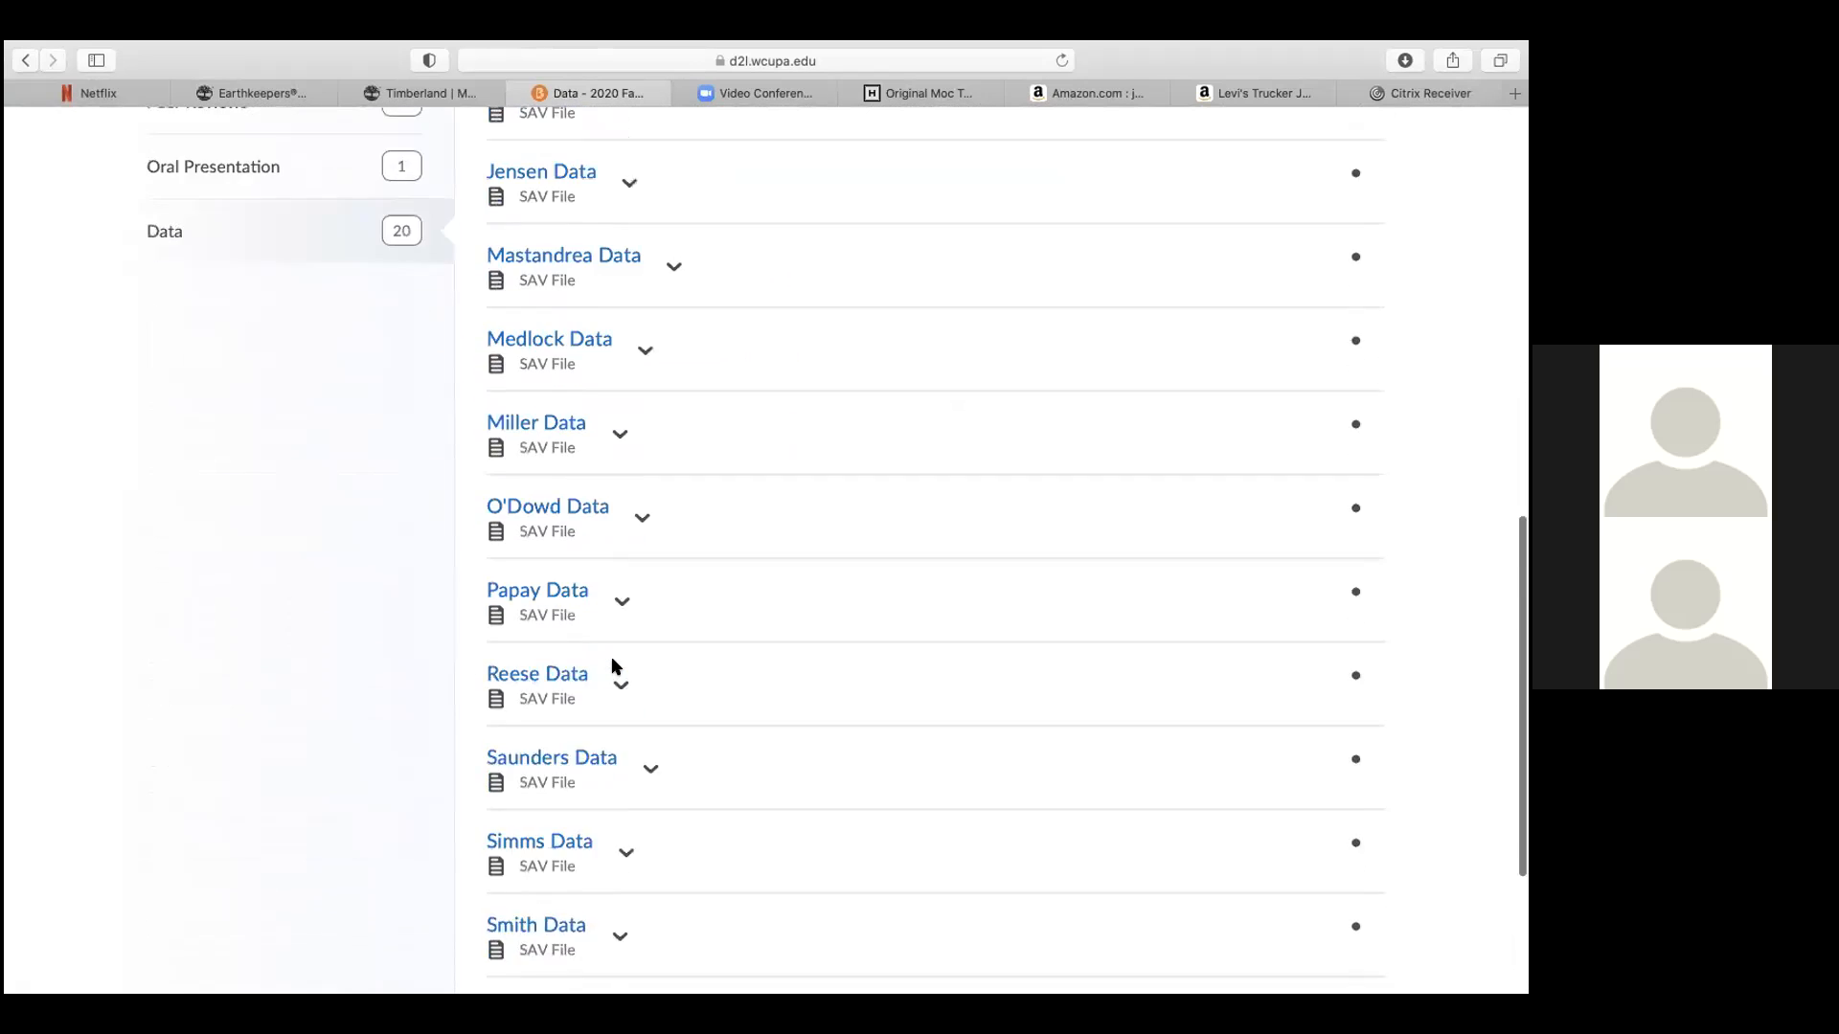
left_click(598, 724)
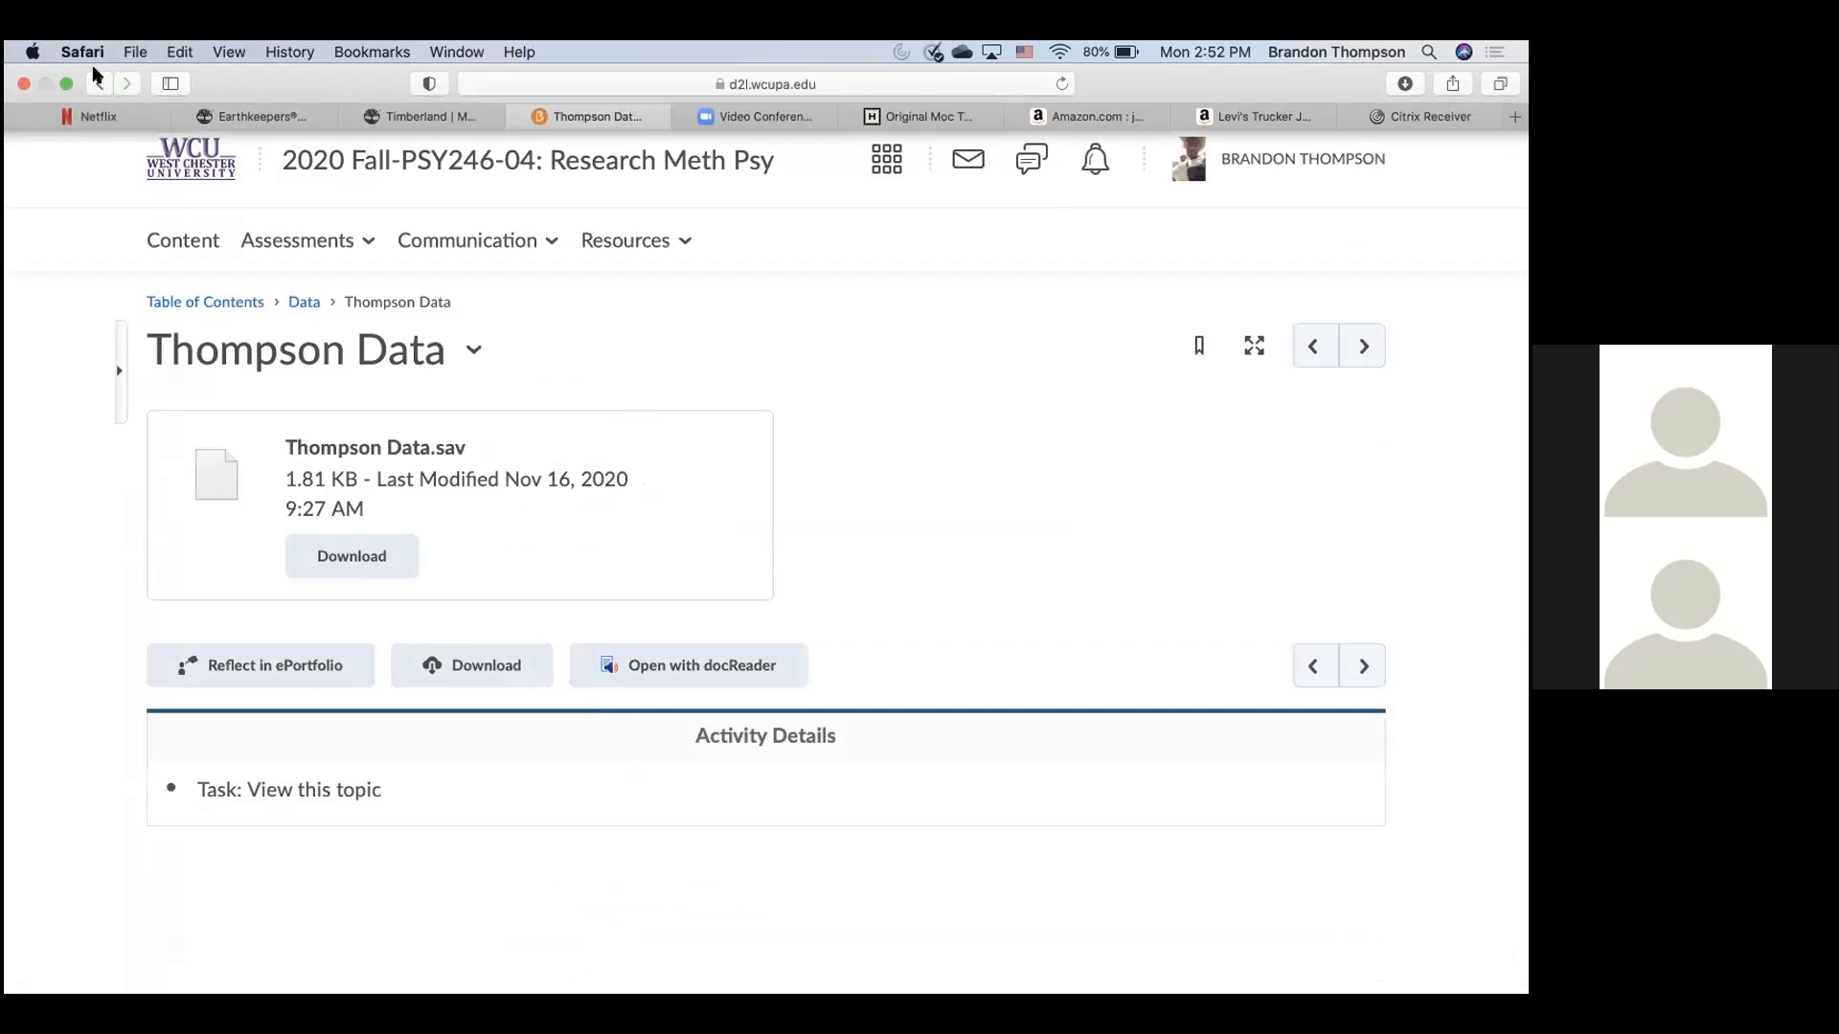
left_click(363, 553)
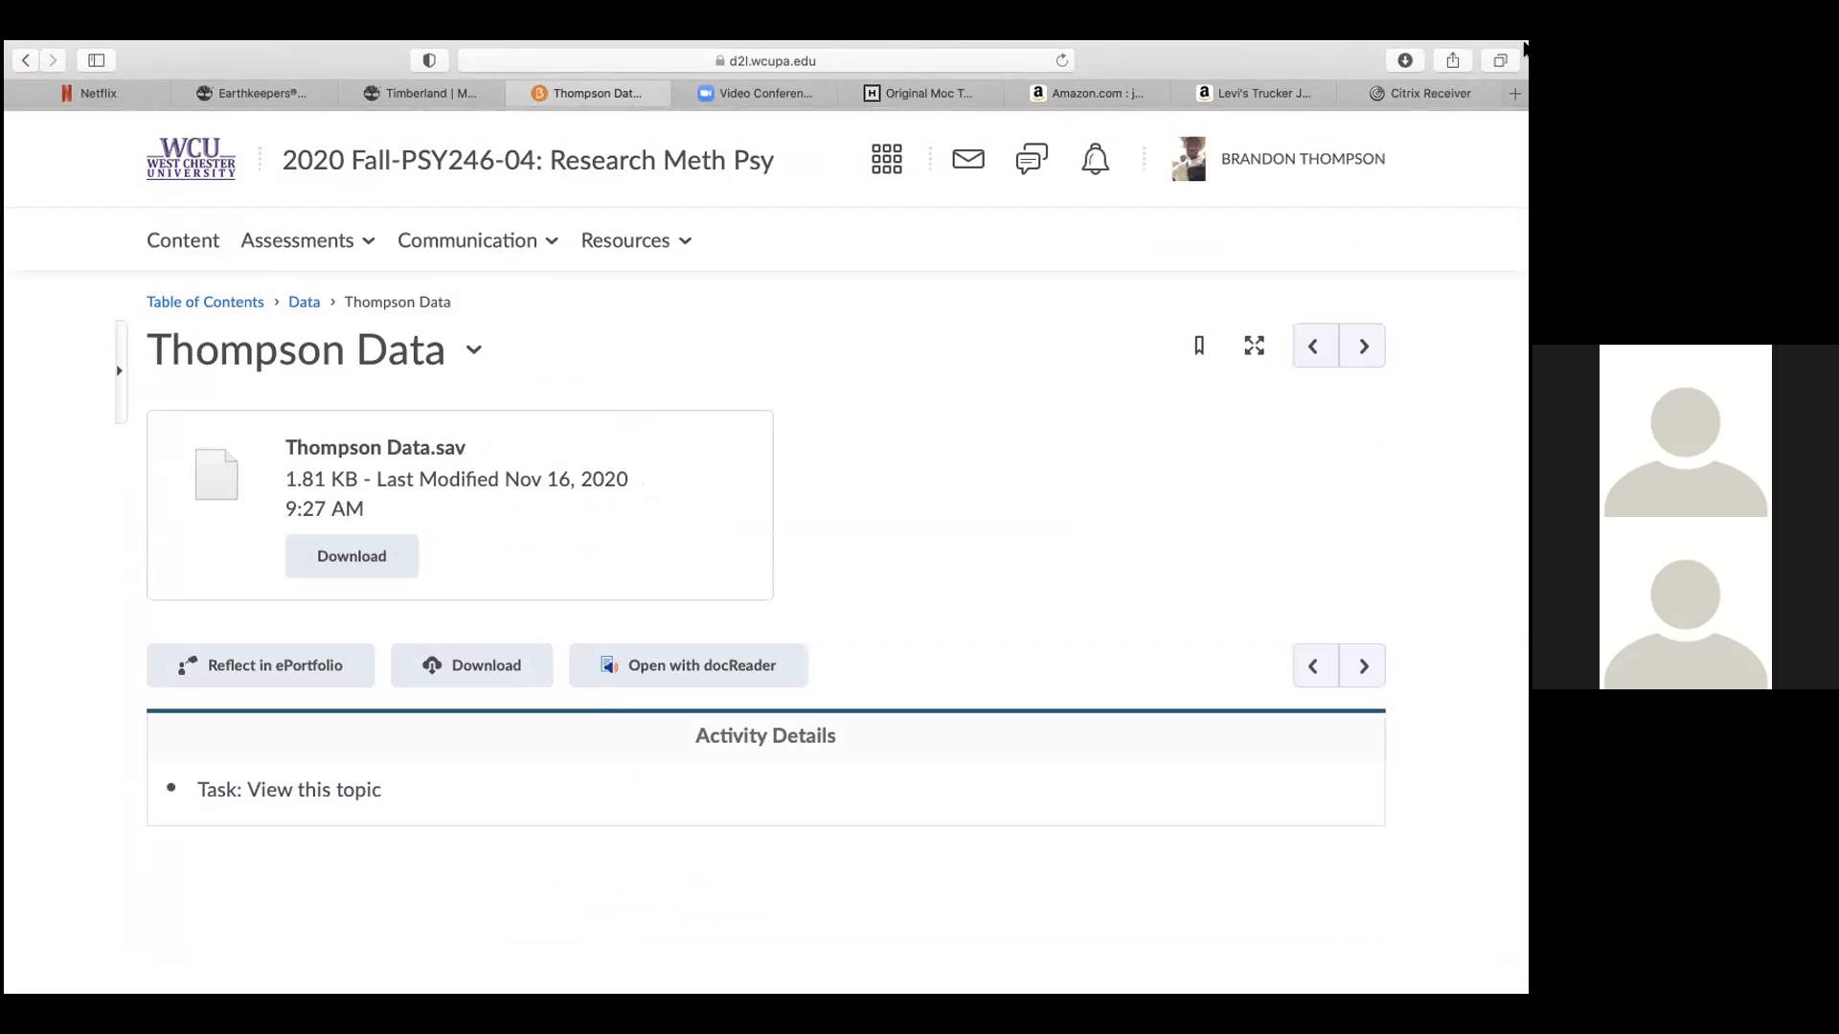
- Try opening the downloaded file from Safari, dismiss the errors, and return to the remote SPSS session
left_click(1405, 84)
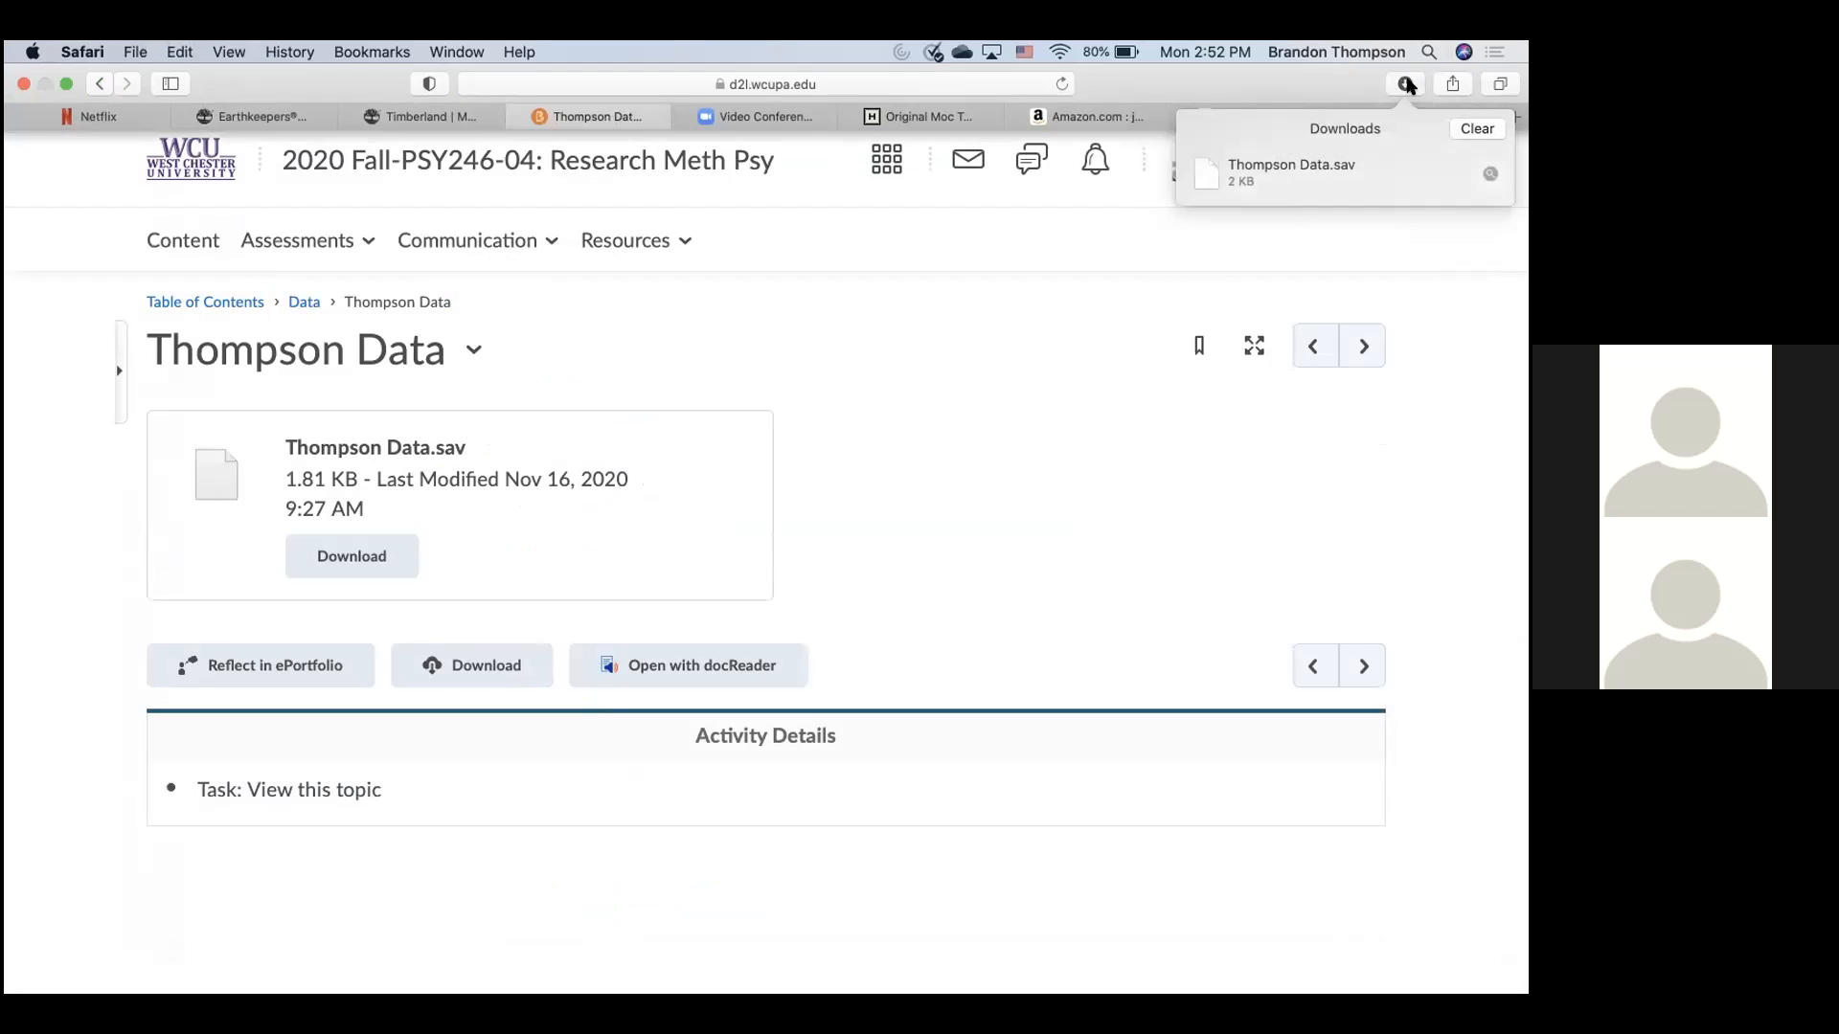
left_click(1233, 163)
double_click(1233, 163)
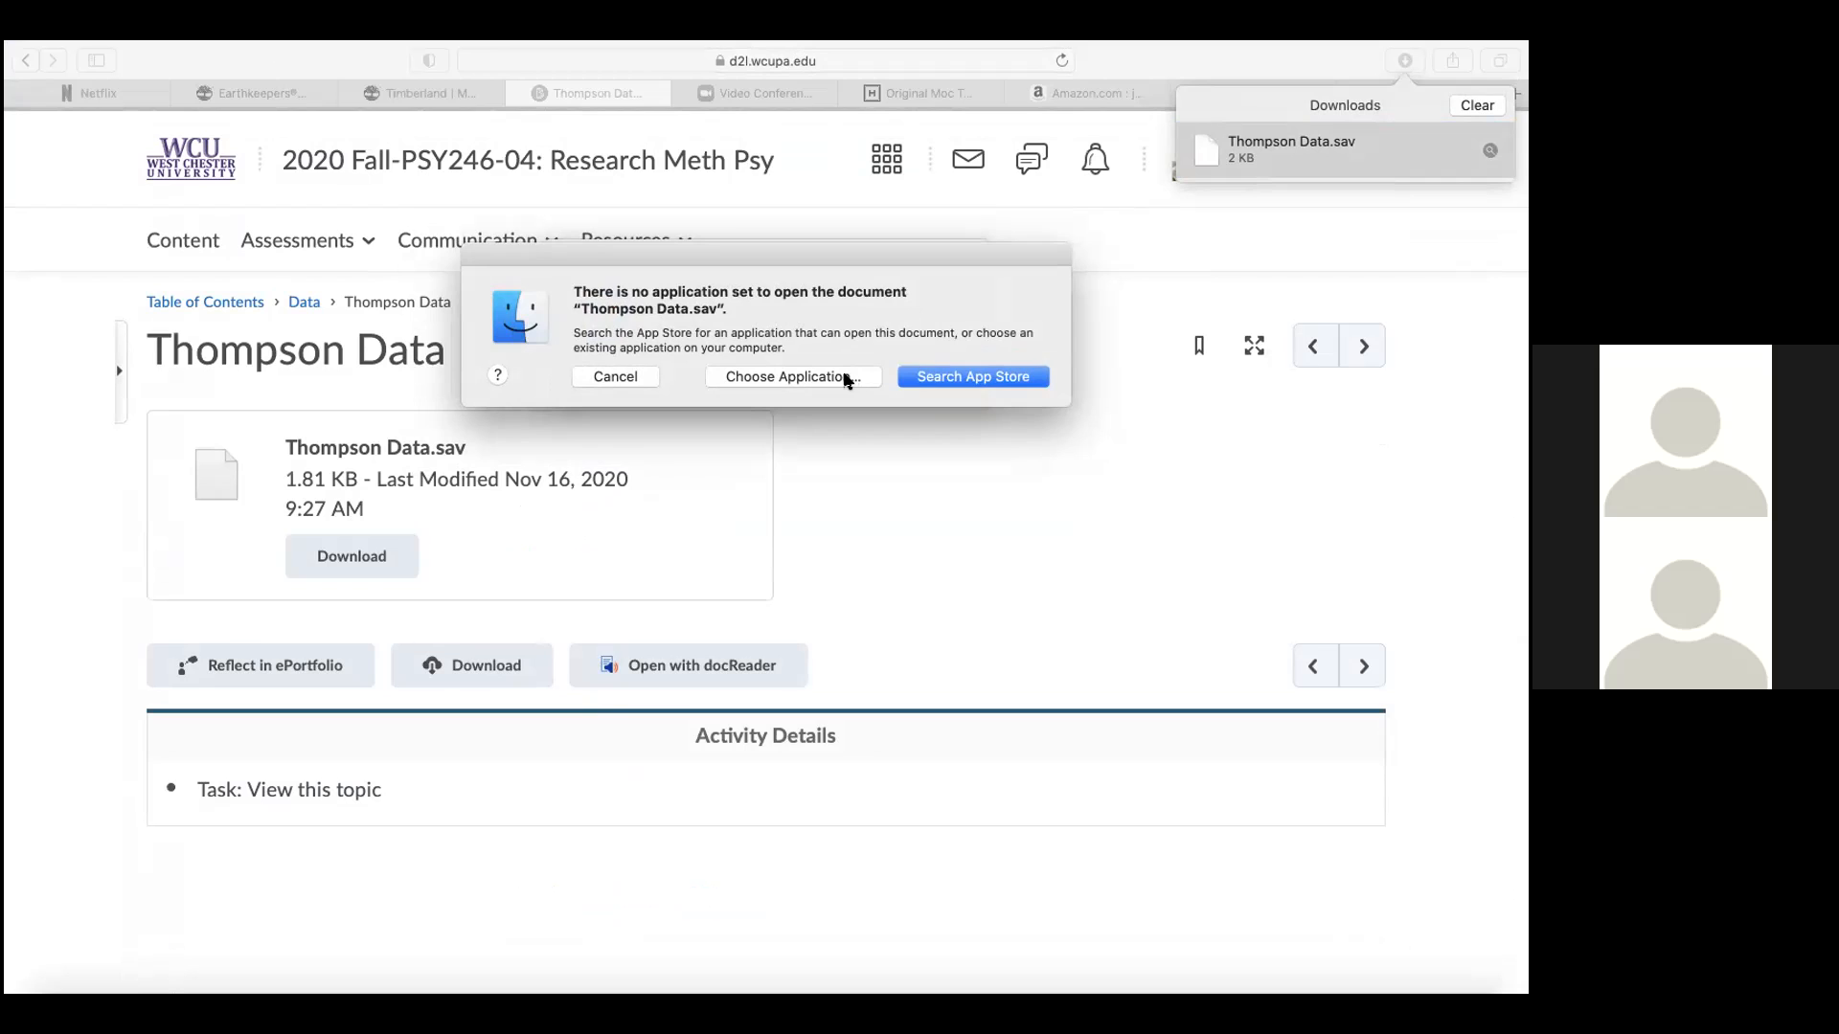
left_click(640, 376)
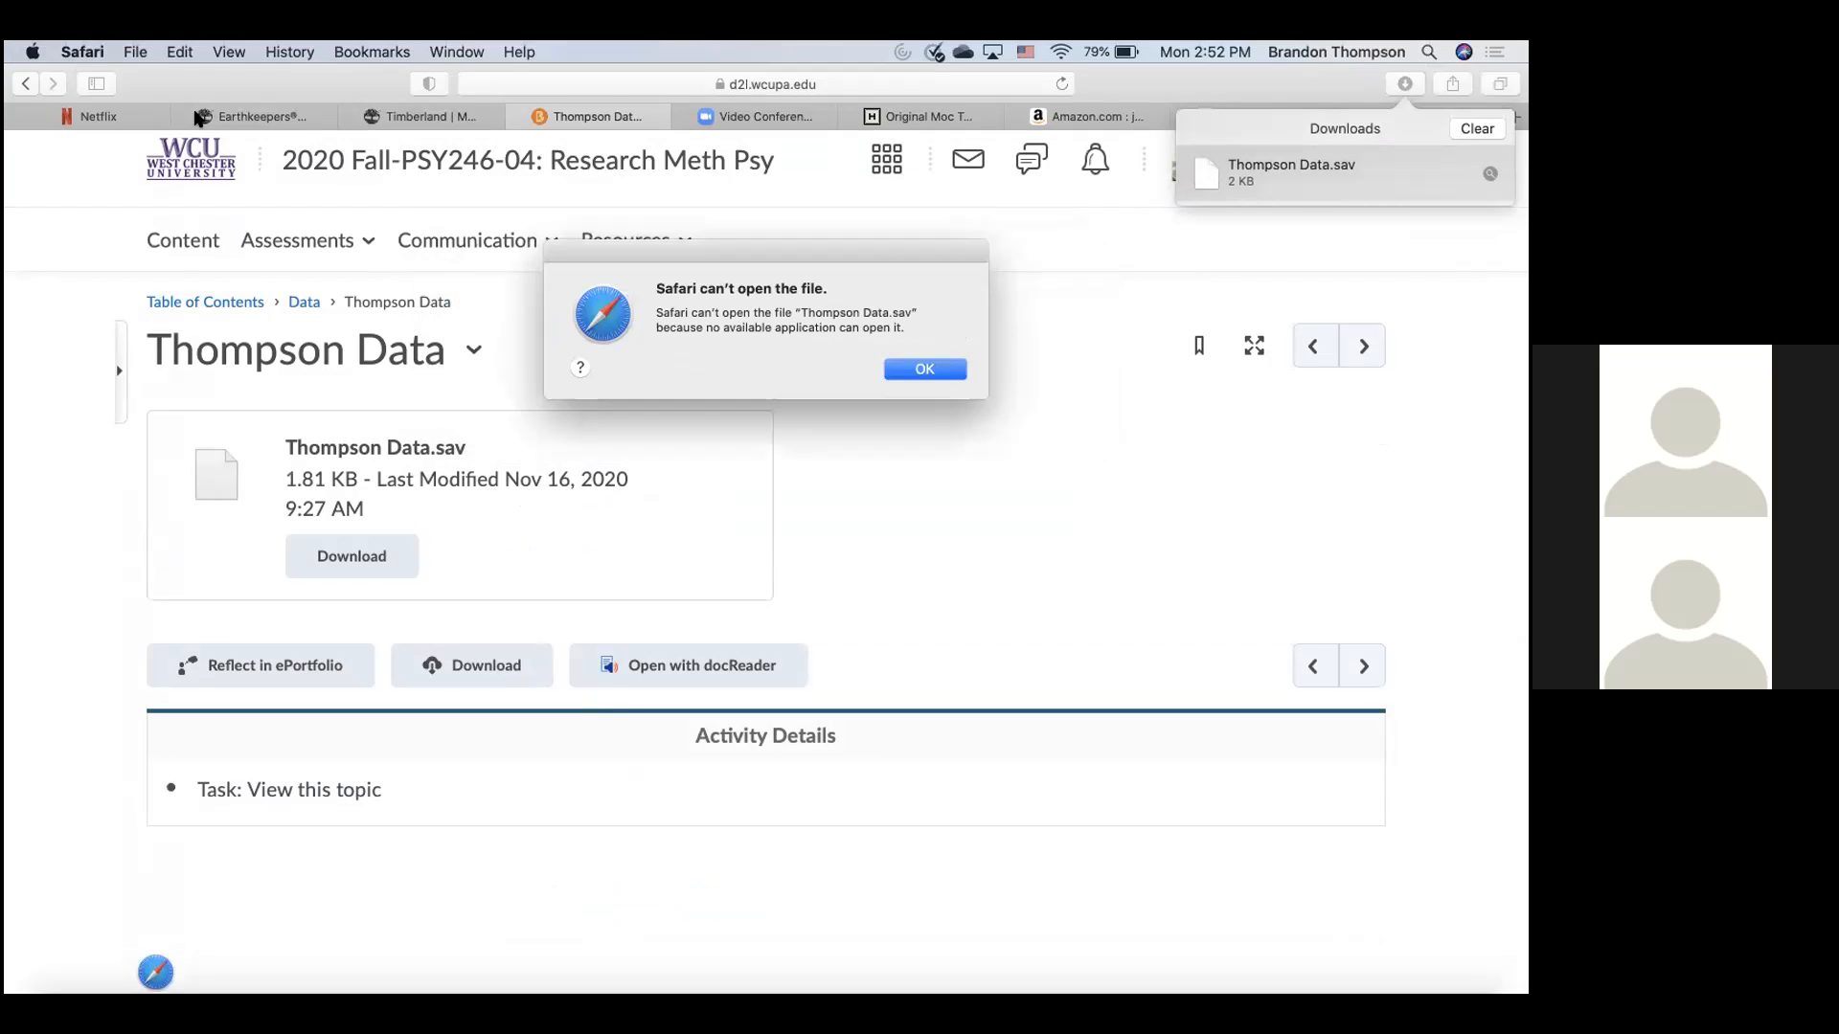
left_click(922, 370)
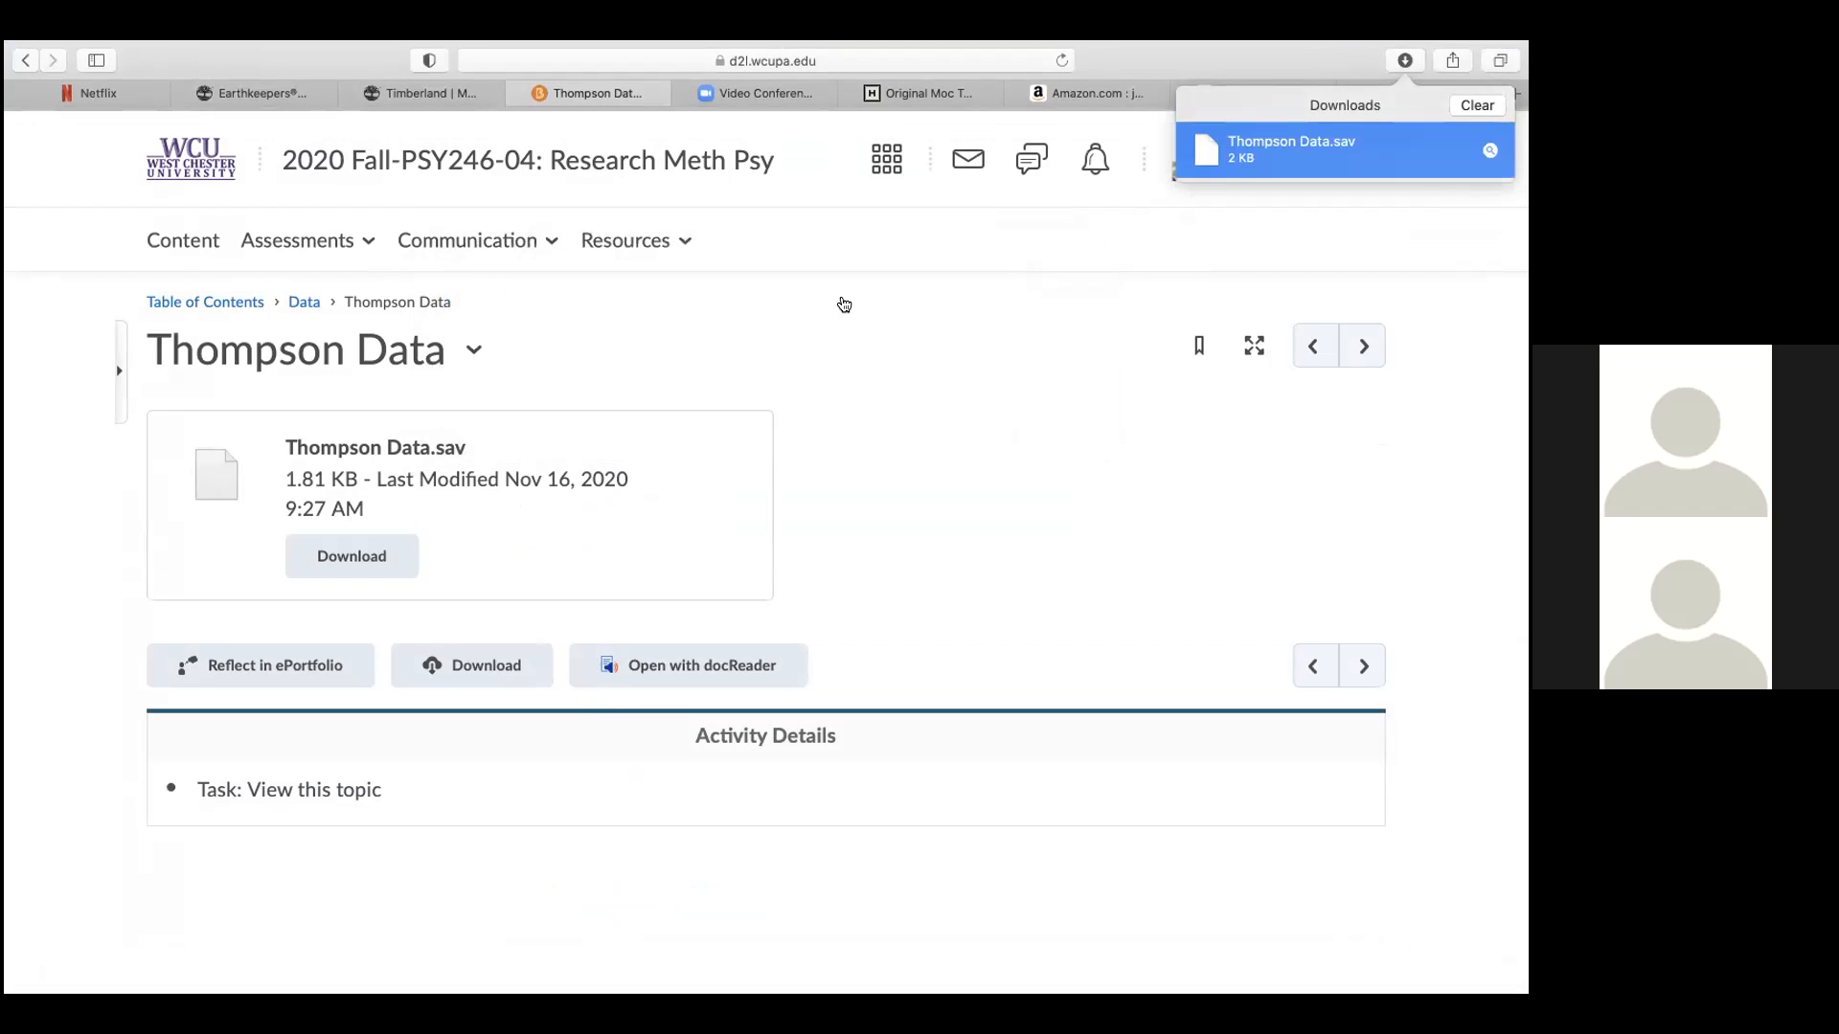
mouse_move(43, 43)
left_click(67, 81)
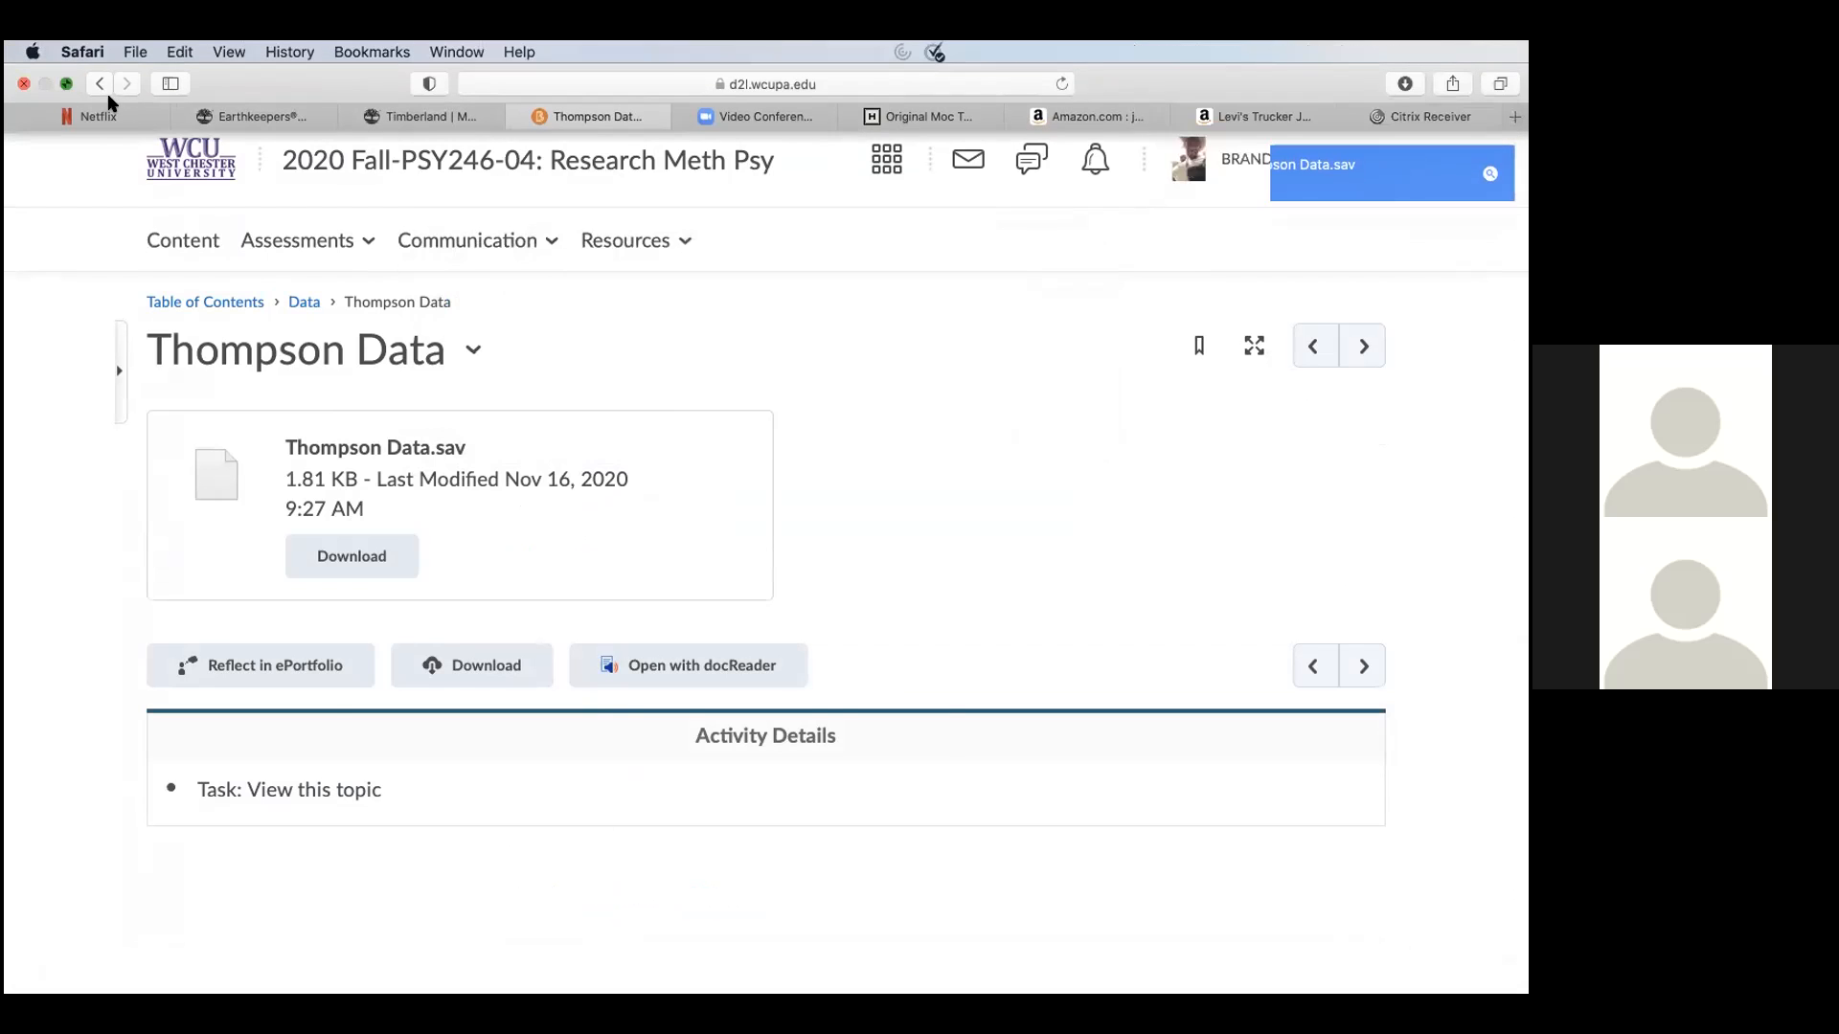
left_click(1354, 967)
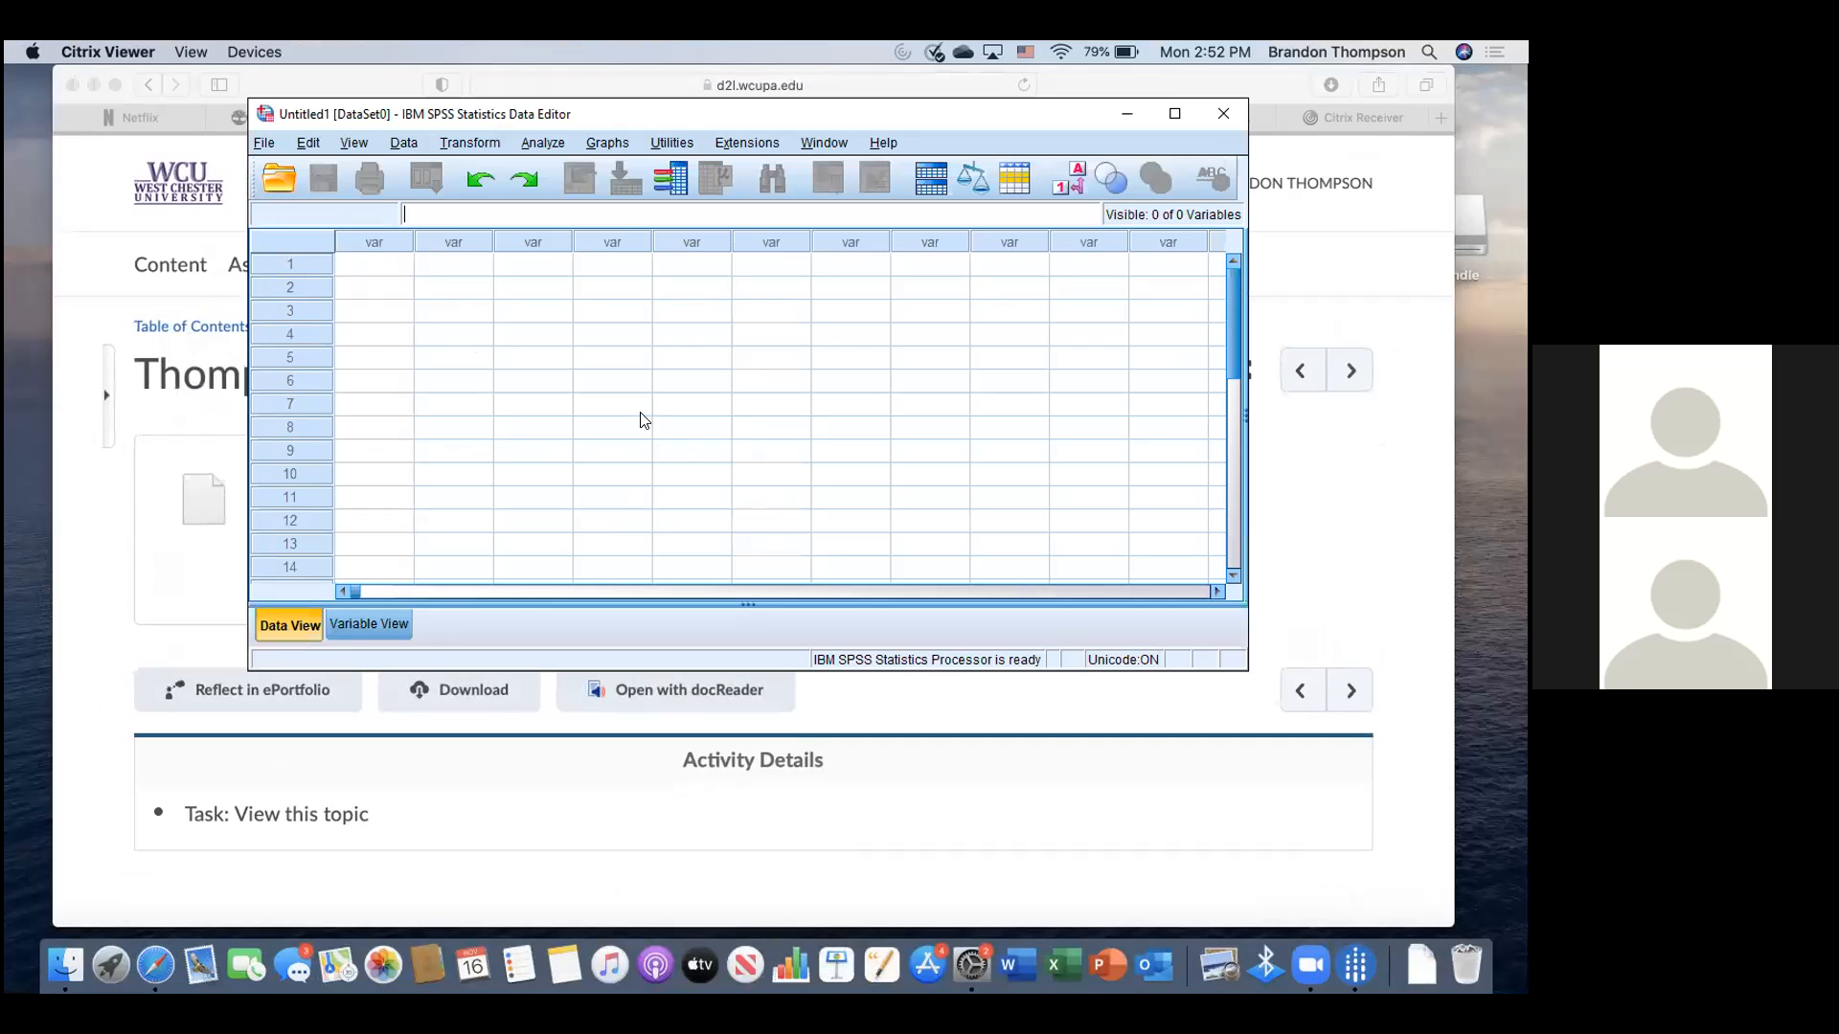
- Start File > Open > Data and set Look in to Local Disk C:
left_click(264, 150)
mouse_move(307, 199)
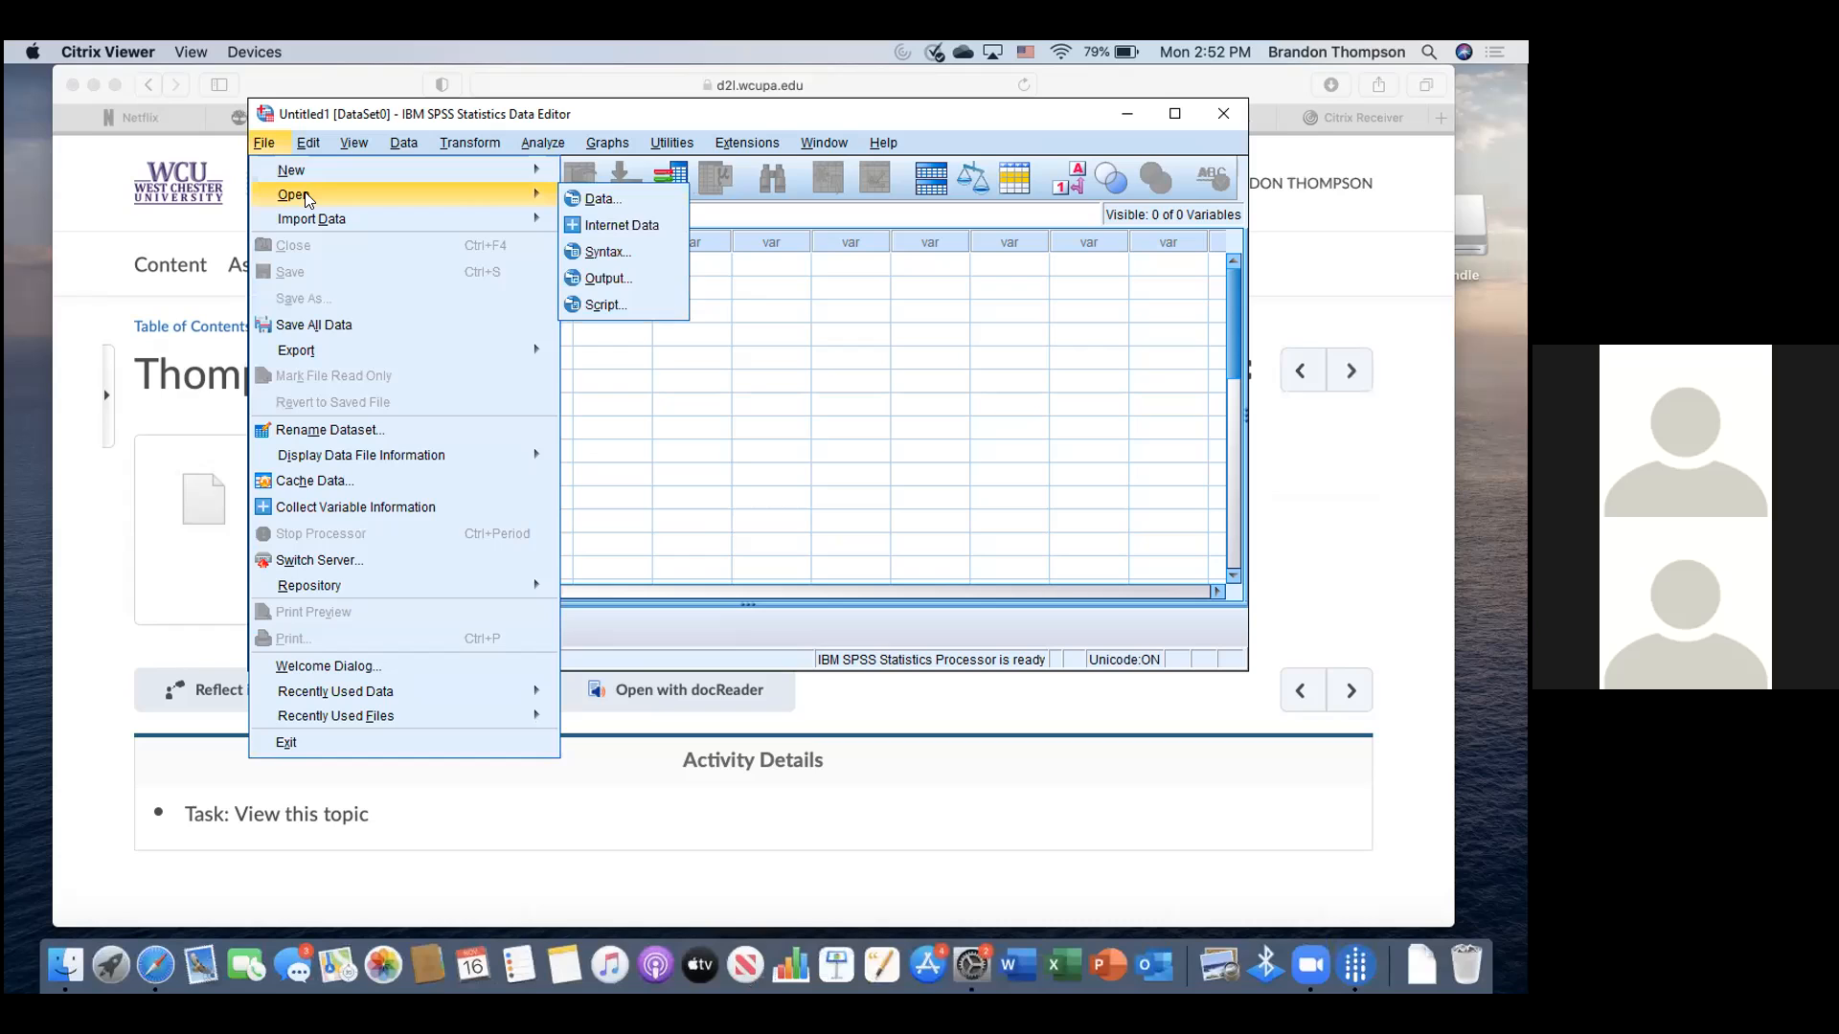
left_click(594, 199)
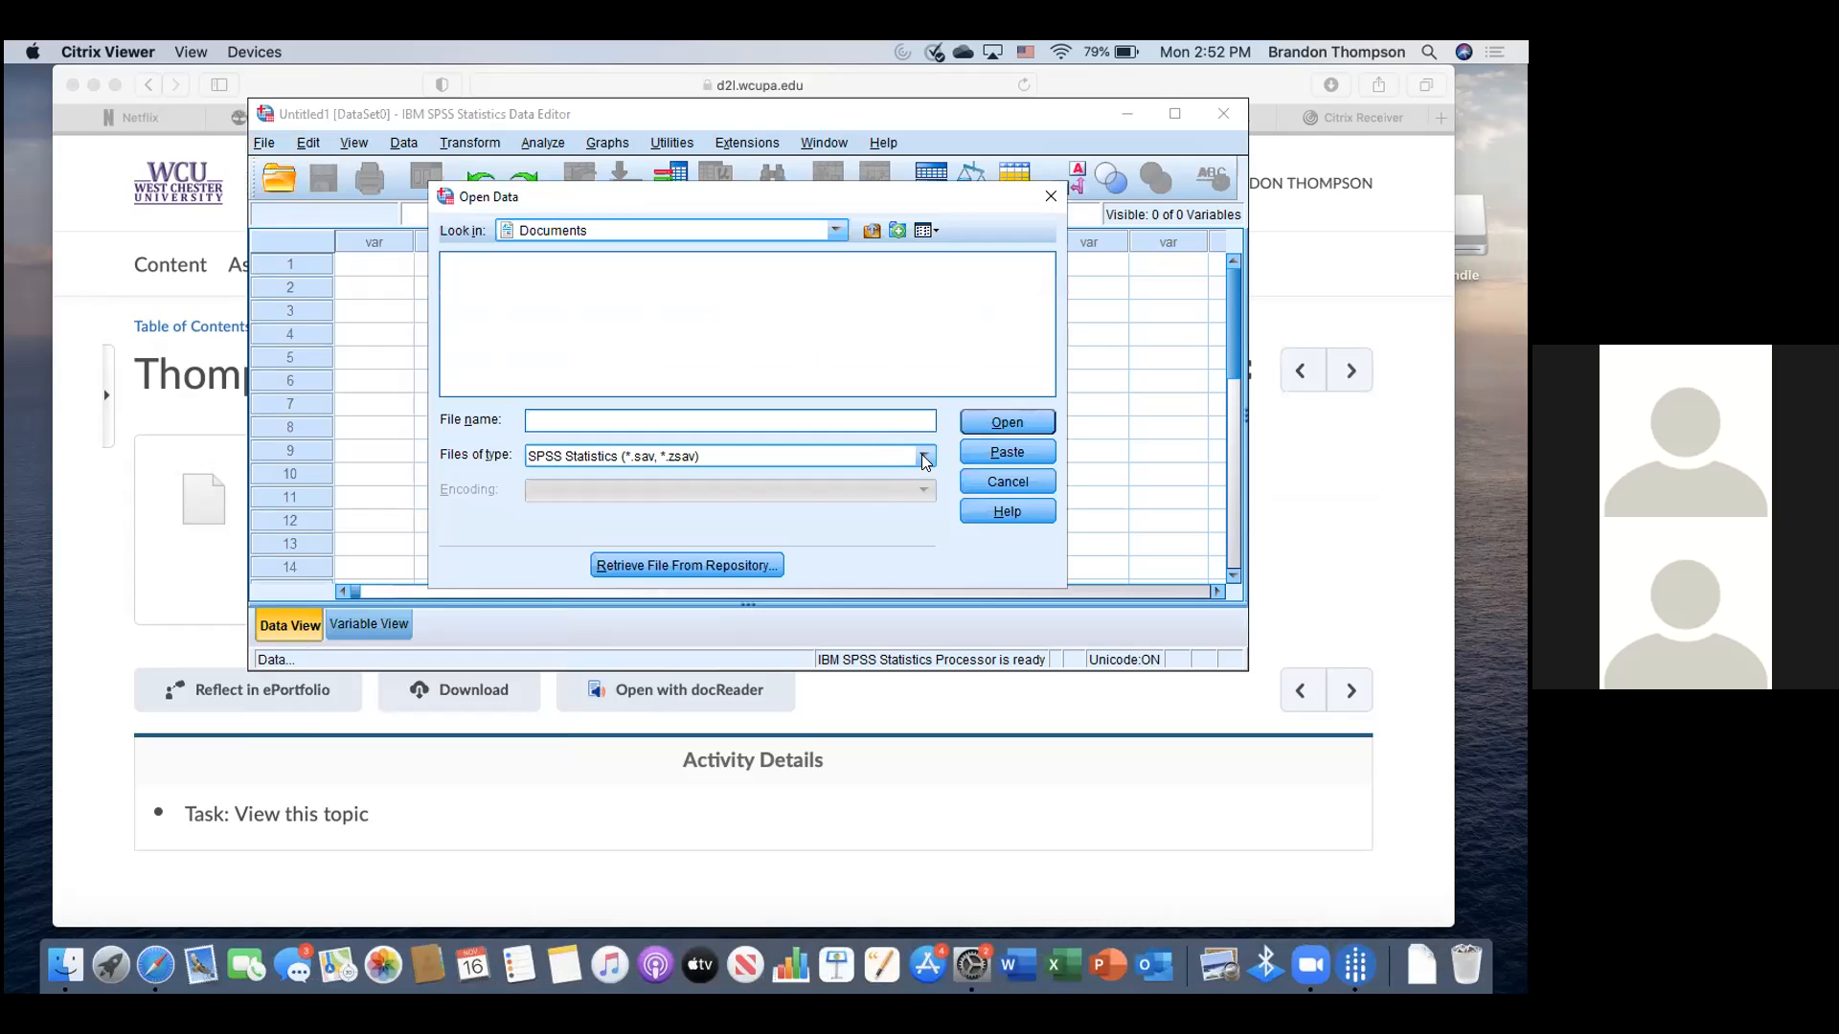
left_click(838, 230)
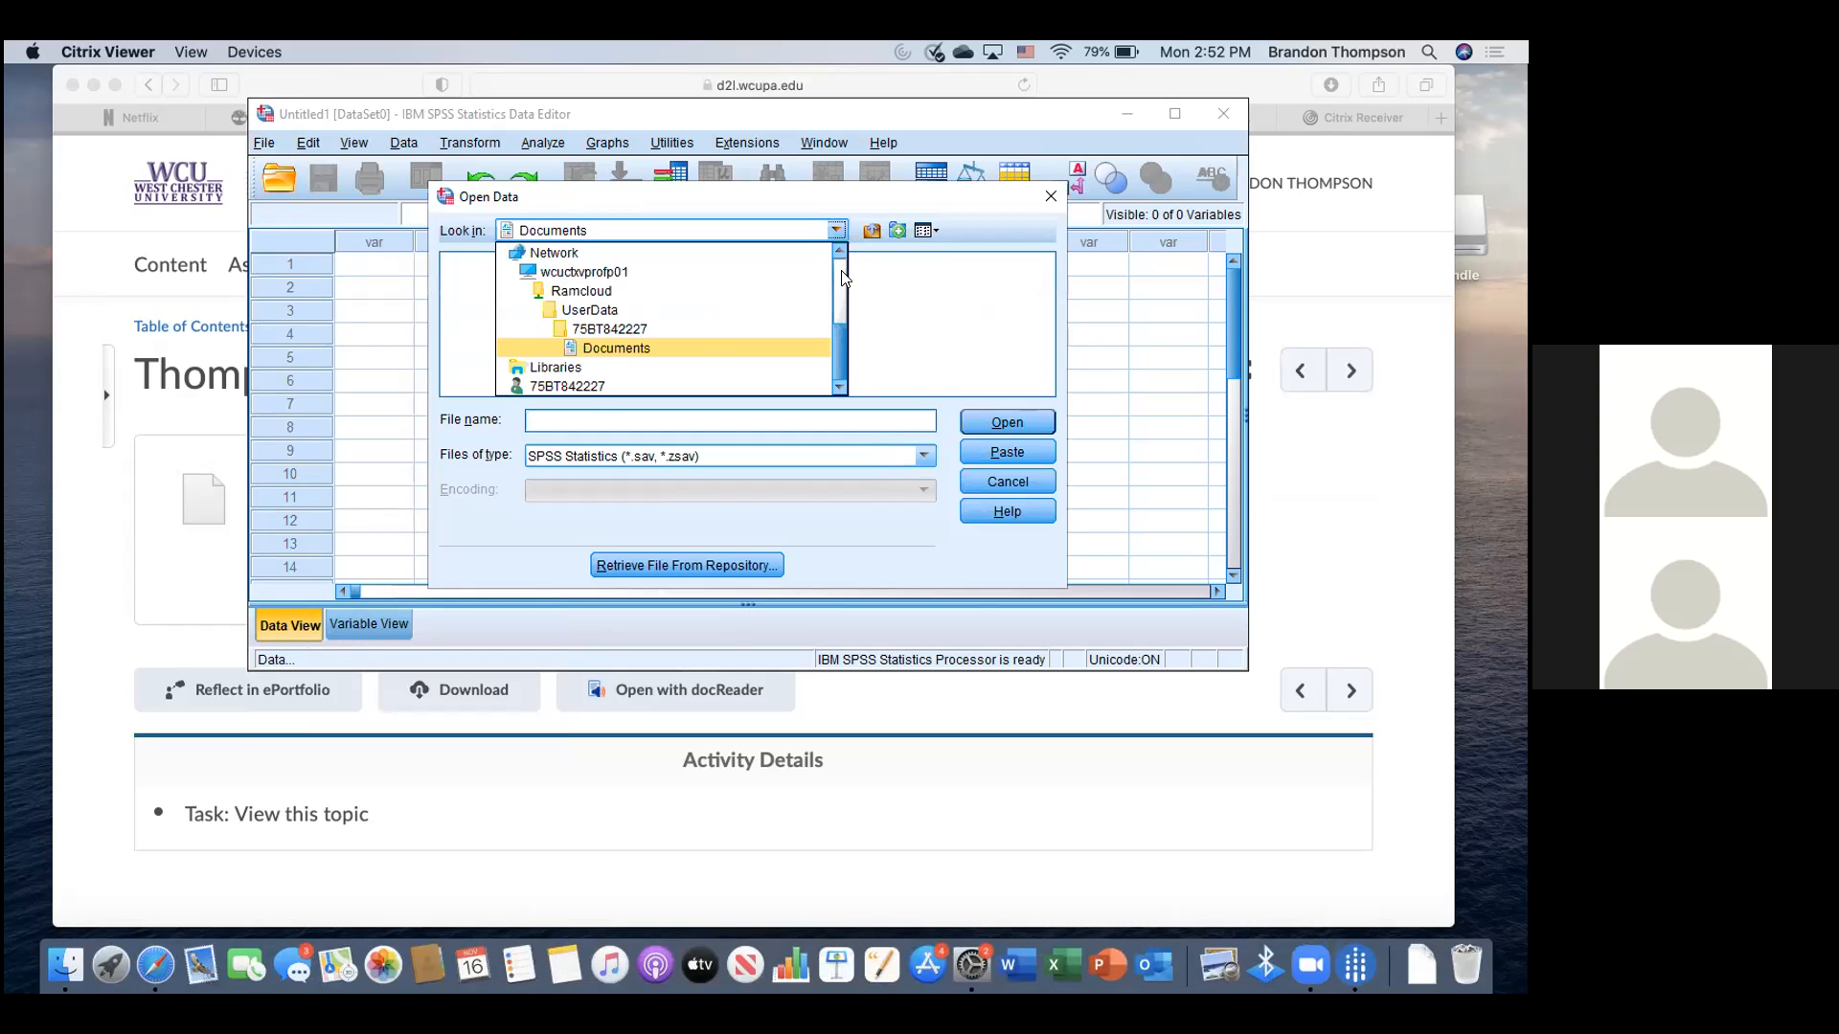
left_click_drag(833, 307, 833, 263)
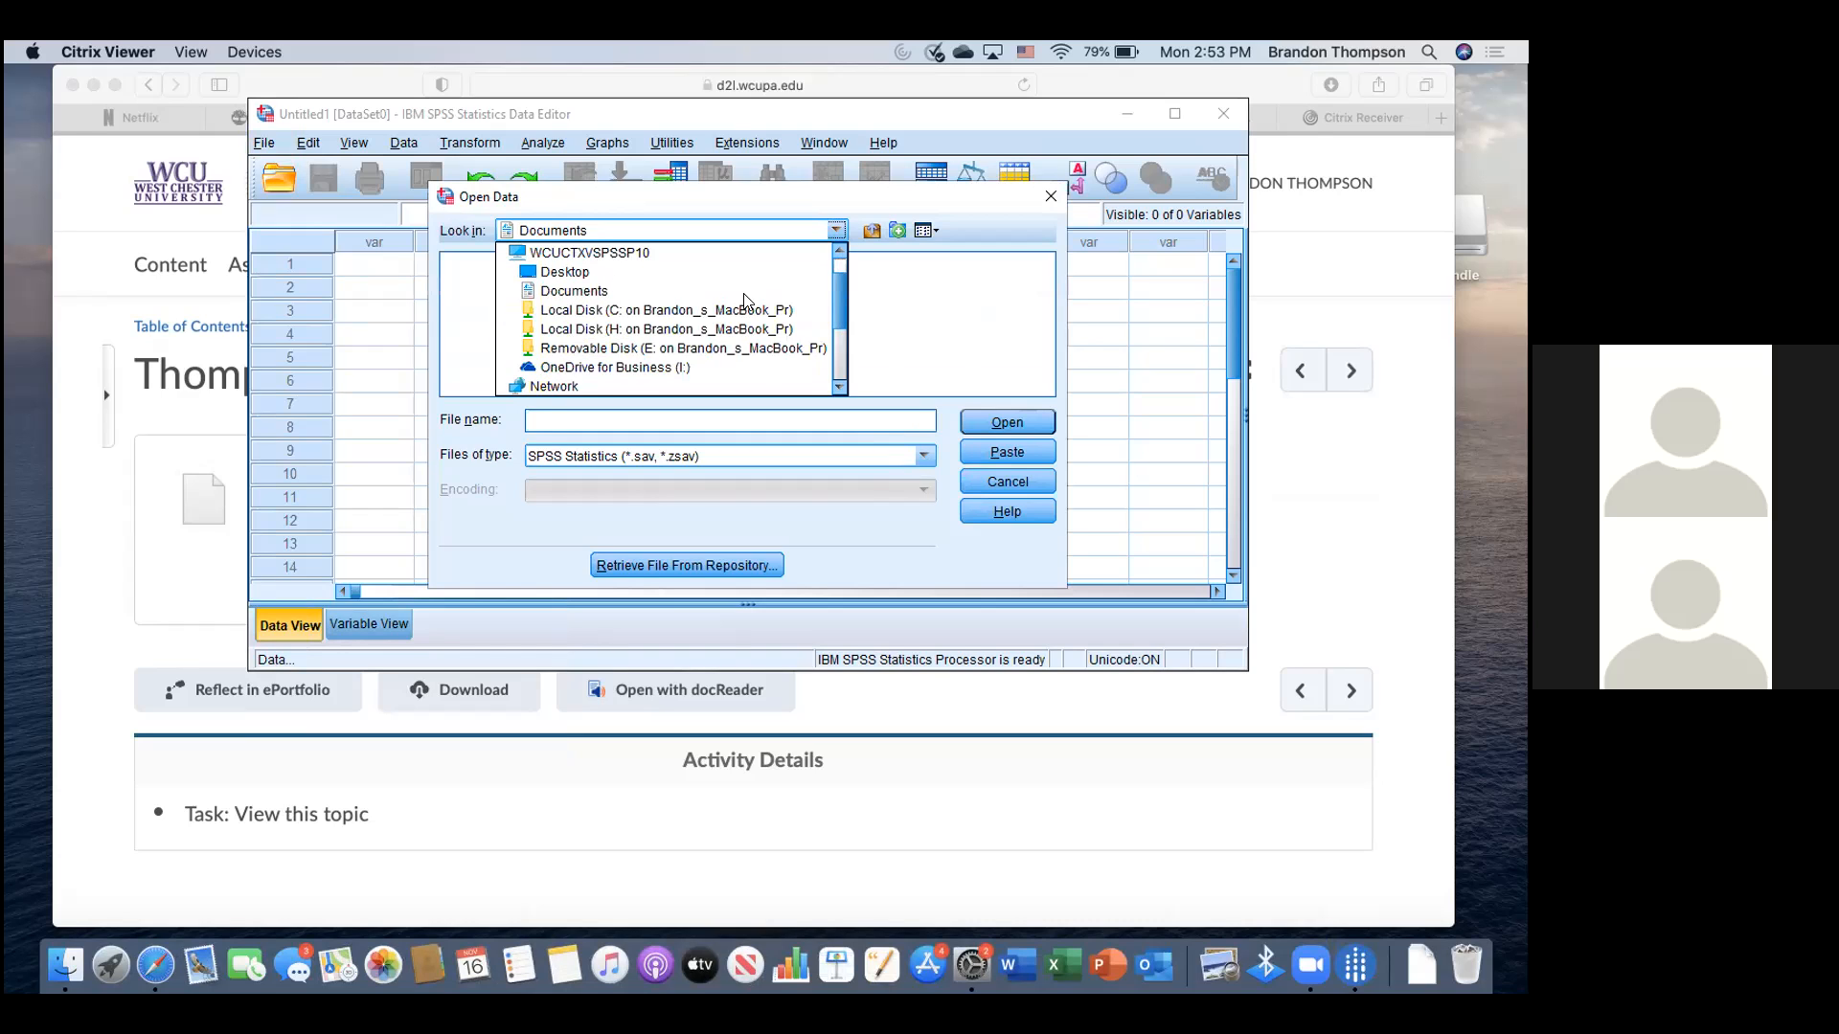
scroll(728, 306, "up", 1)
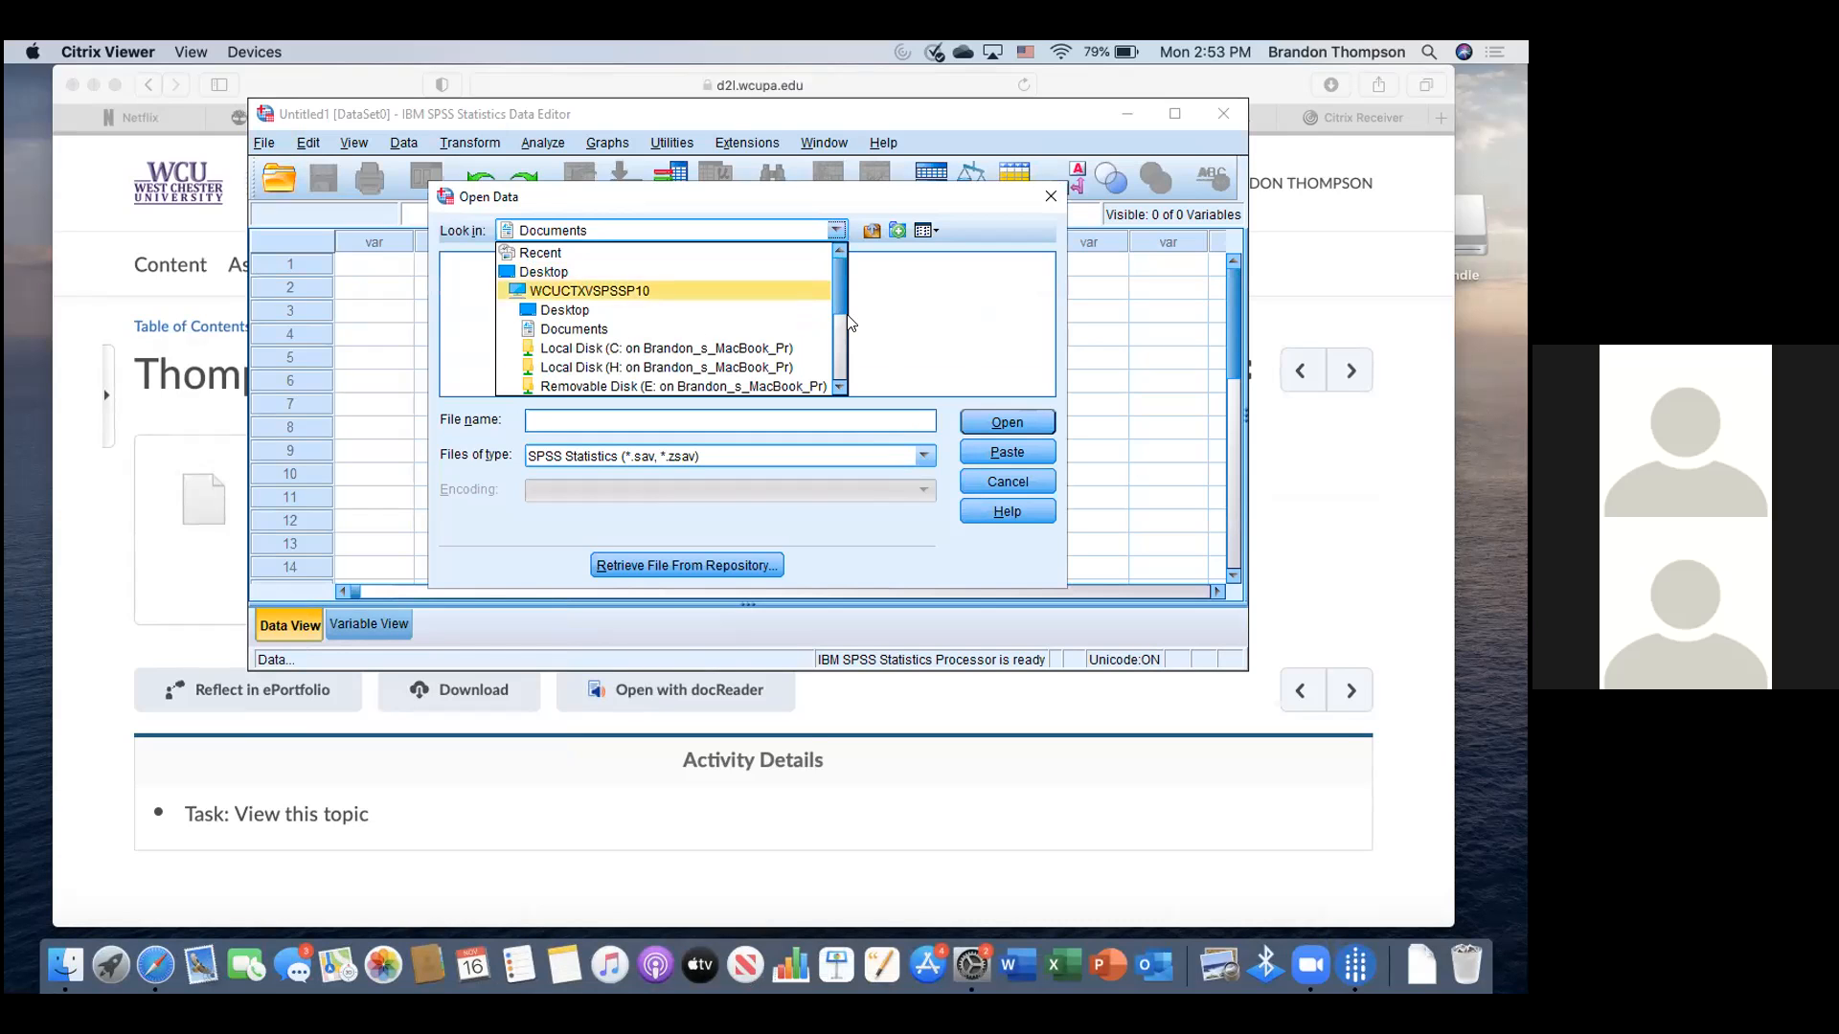
scroll(839, 272, "down", 2)
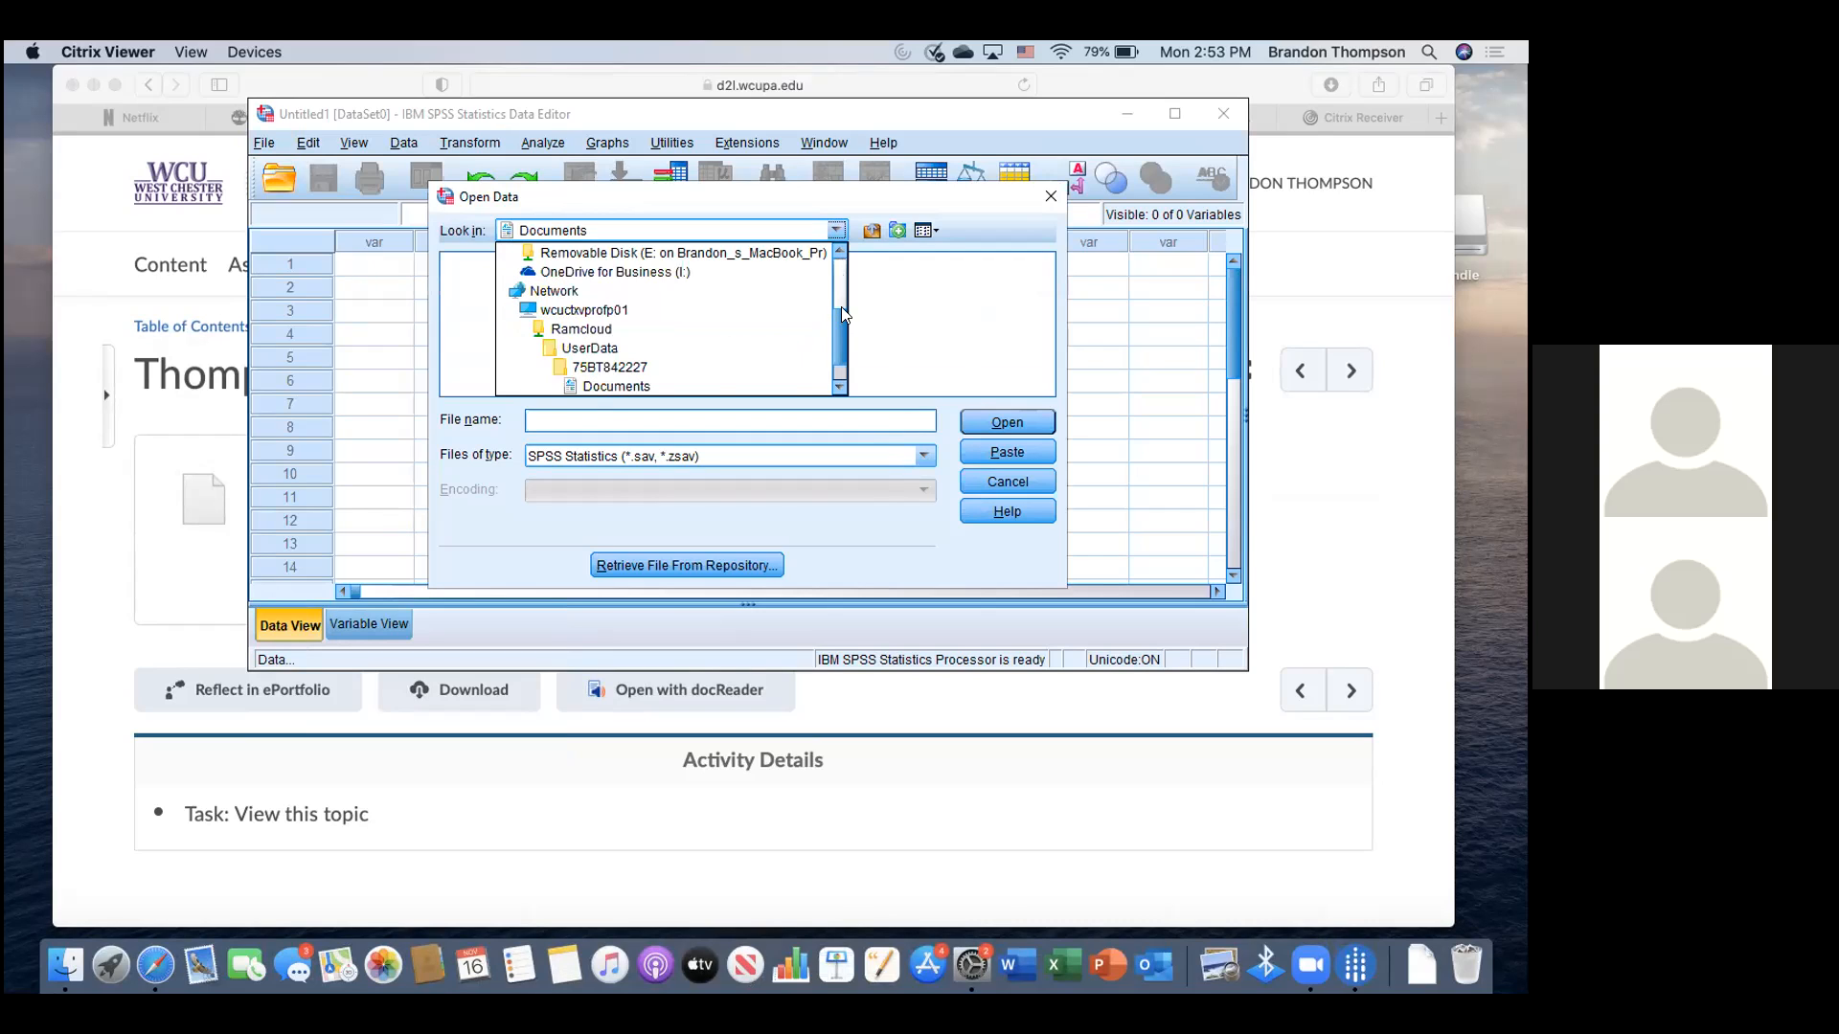
scroll(836, 261, "up", 3)
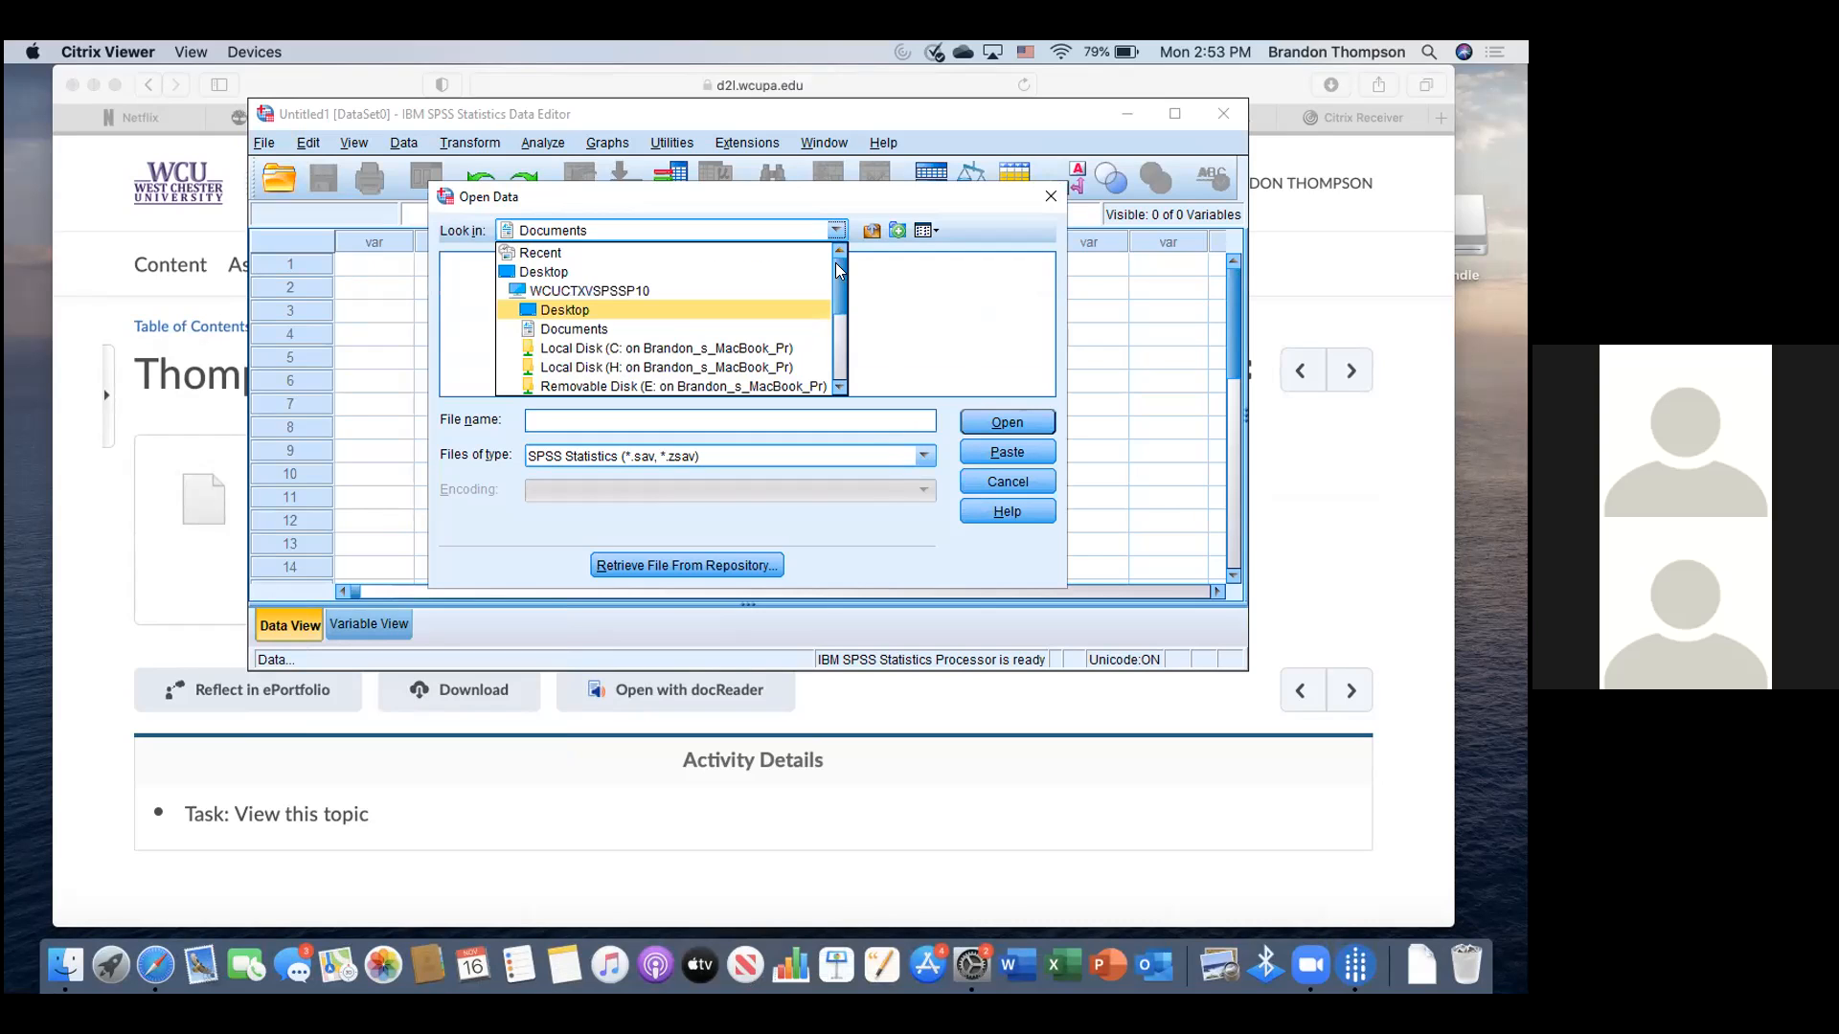
left_click(739, 349)
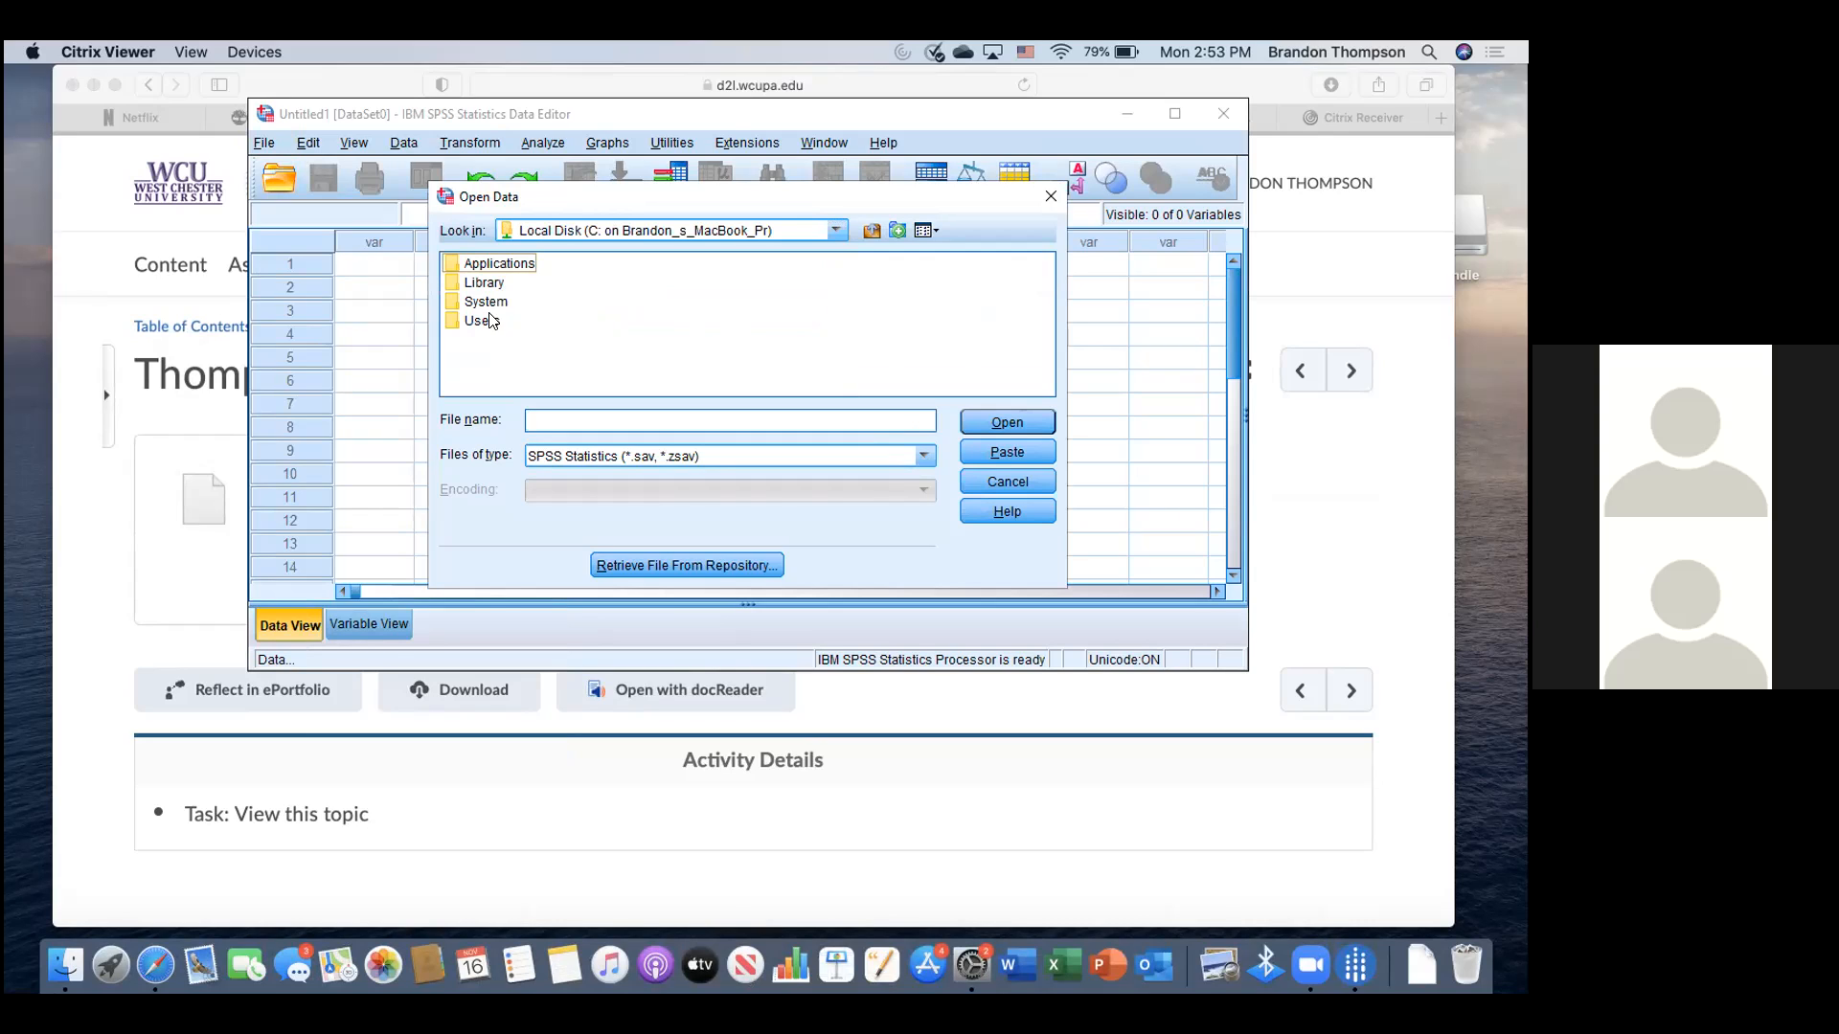
- Go to Users, the home folder and Downloads, and open Thompson Data.sav
double_click(489, 320)
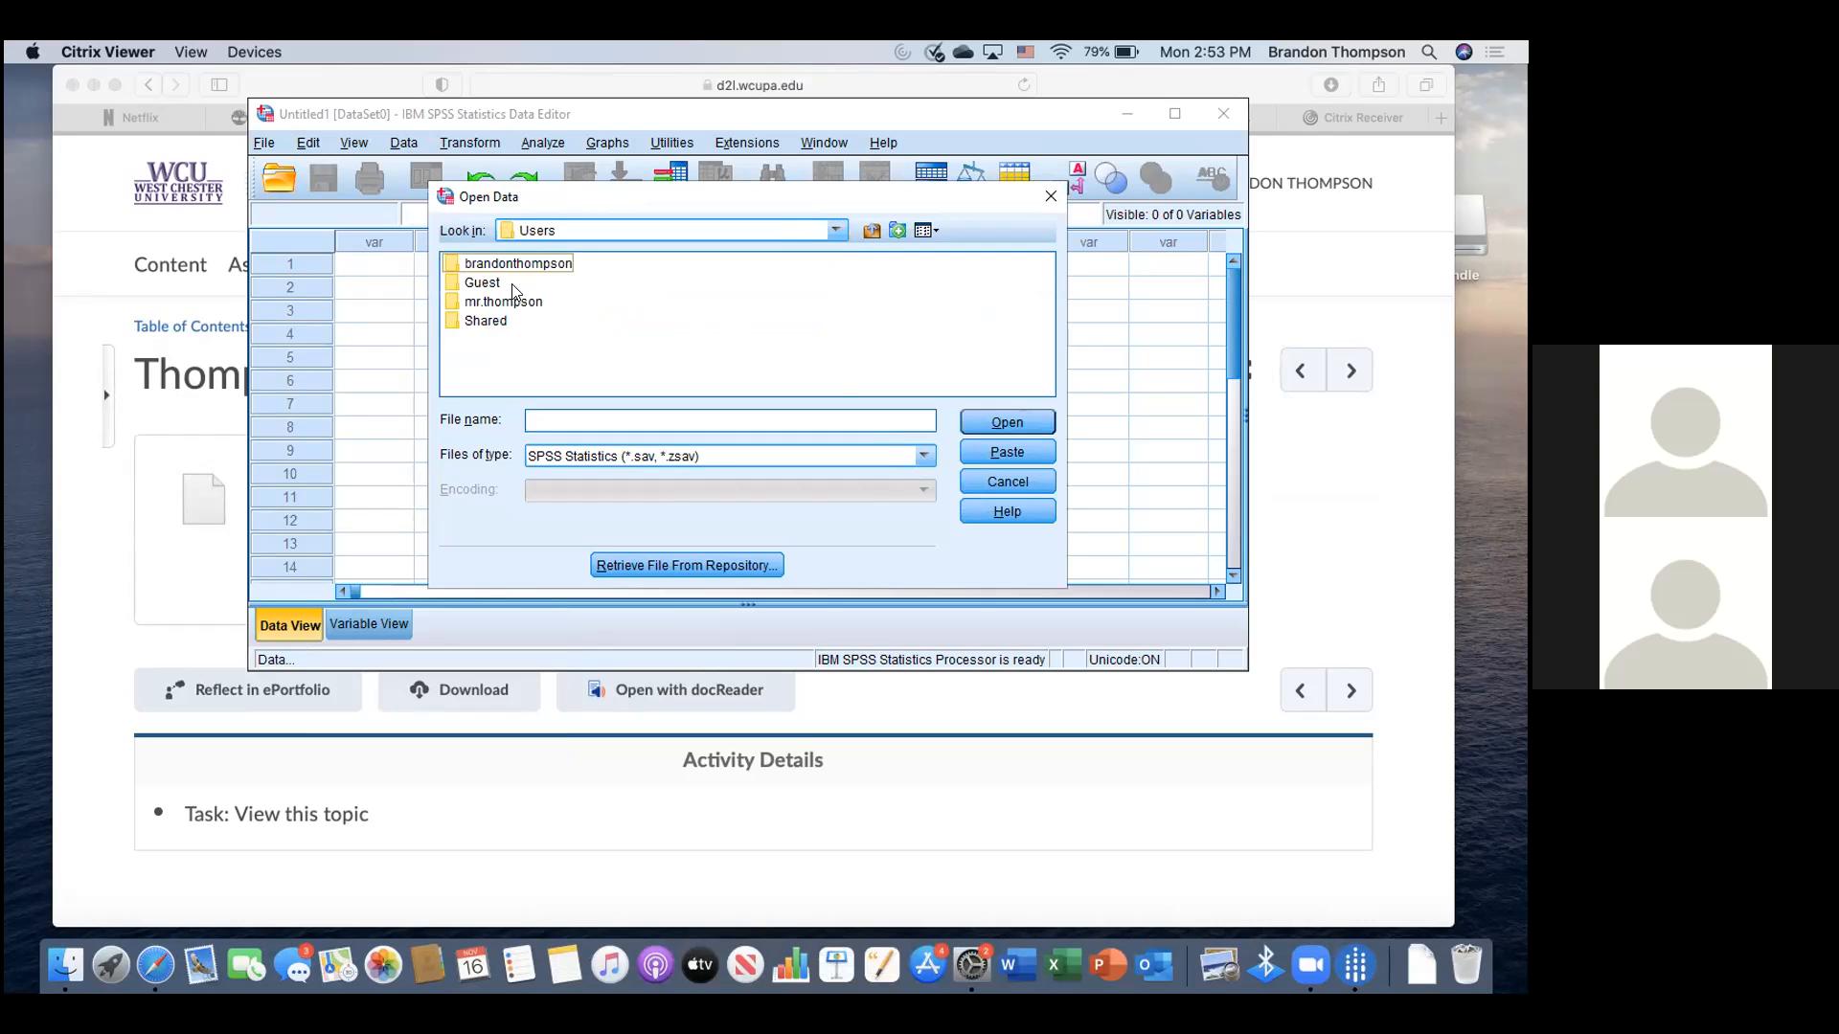
left_click(527, 261)
double_click(538, 272)
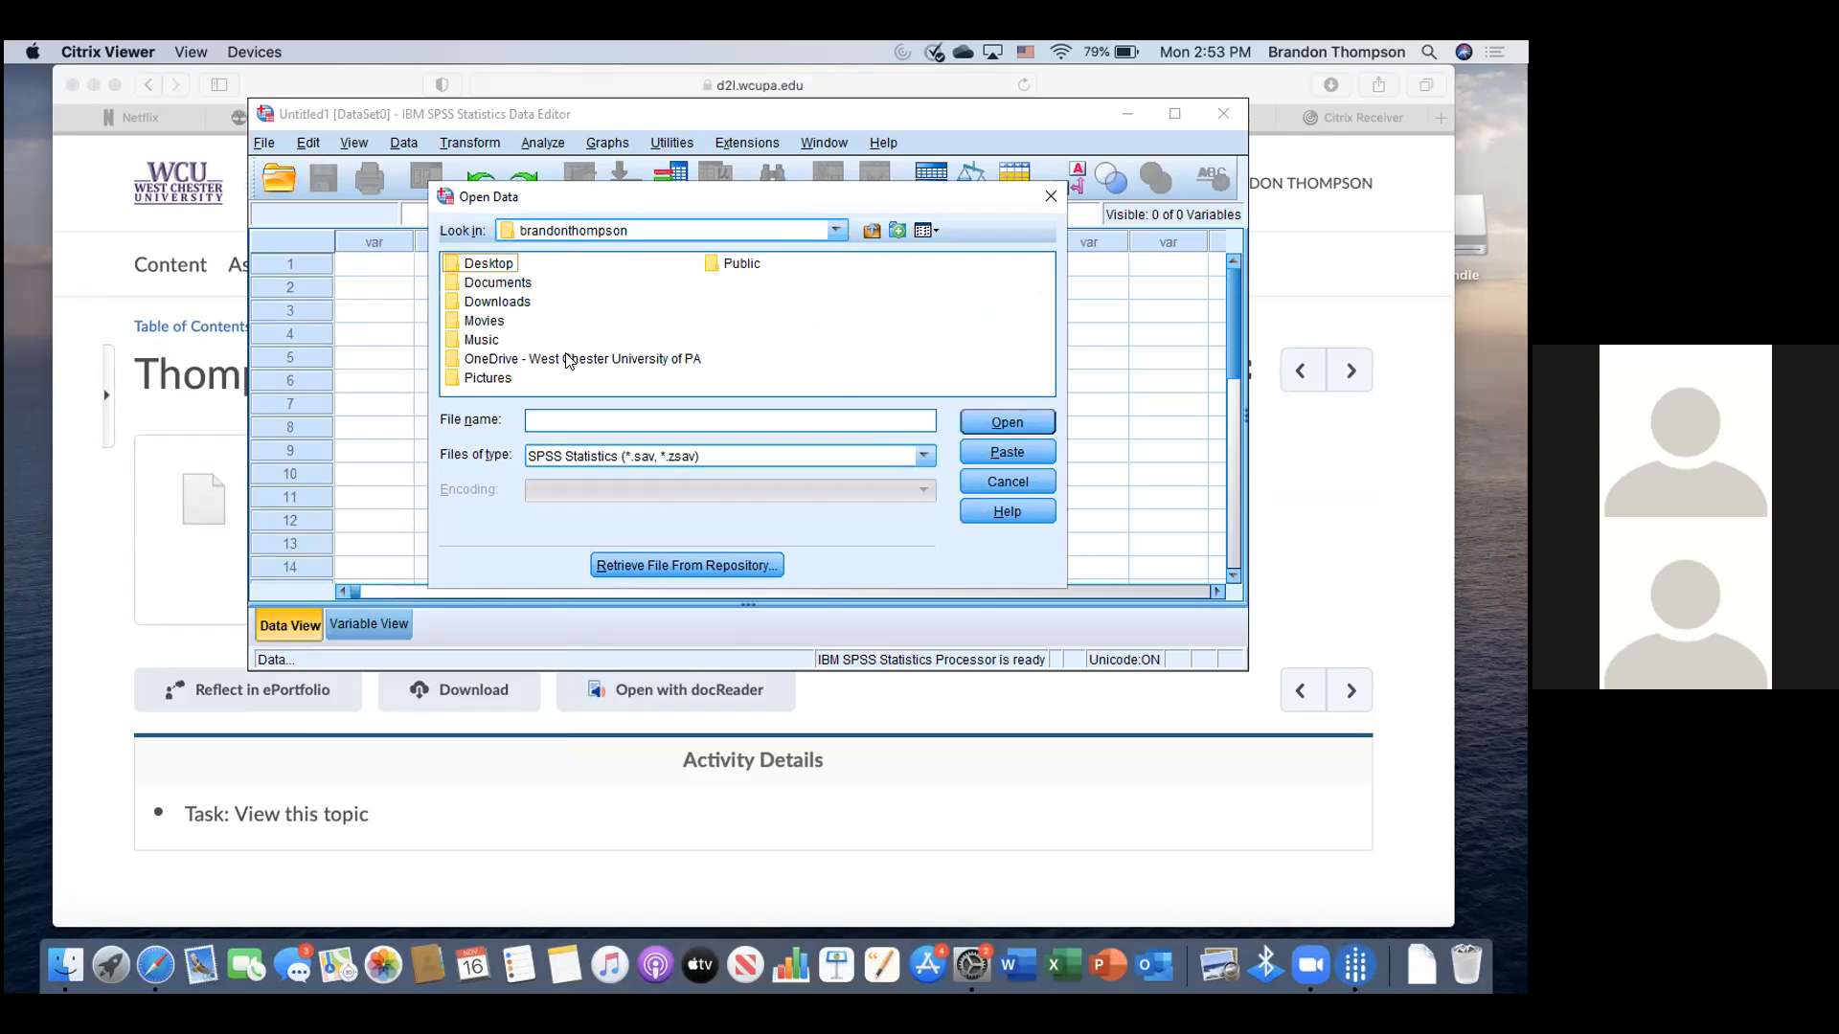
double_click(500, 300)
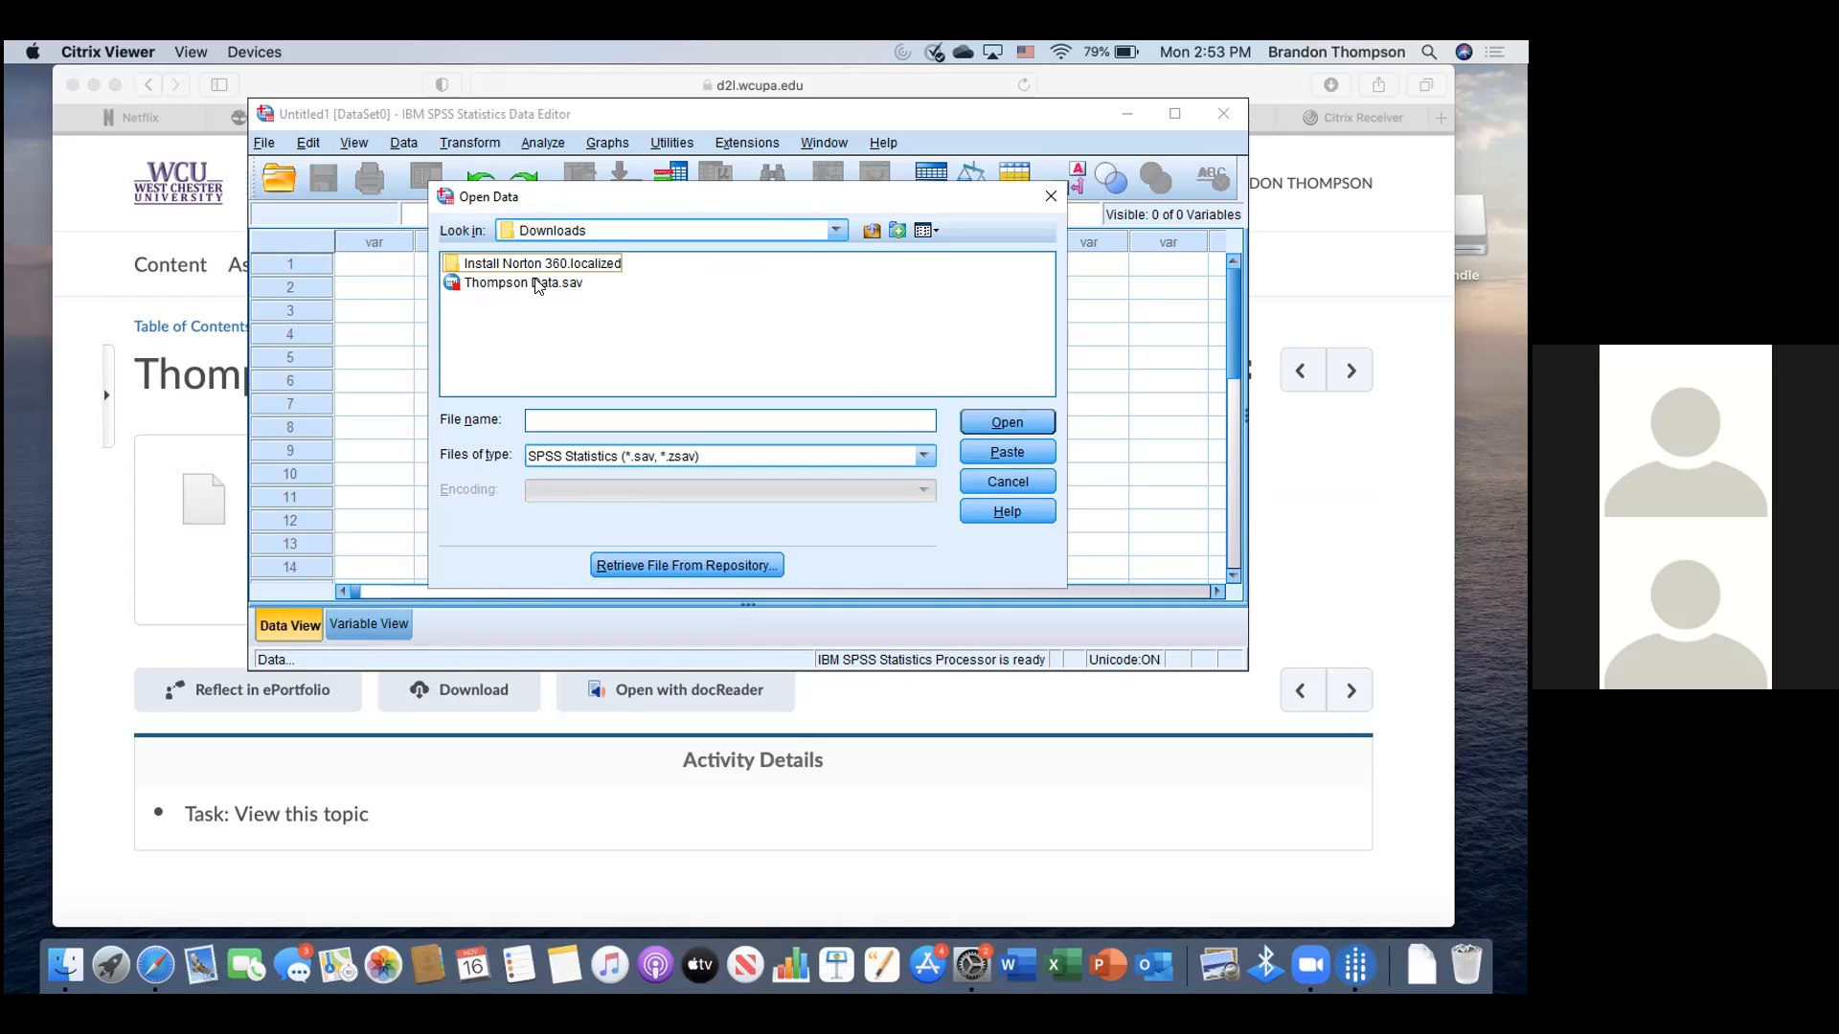
double_click(537, 284)
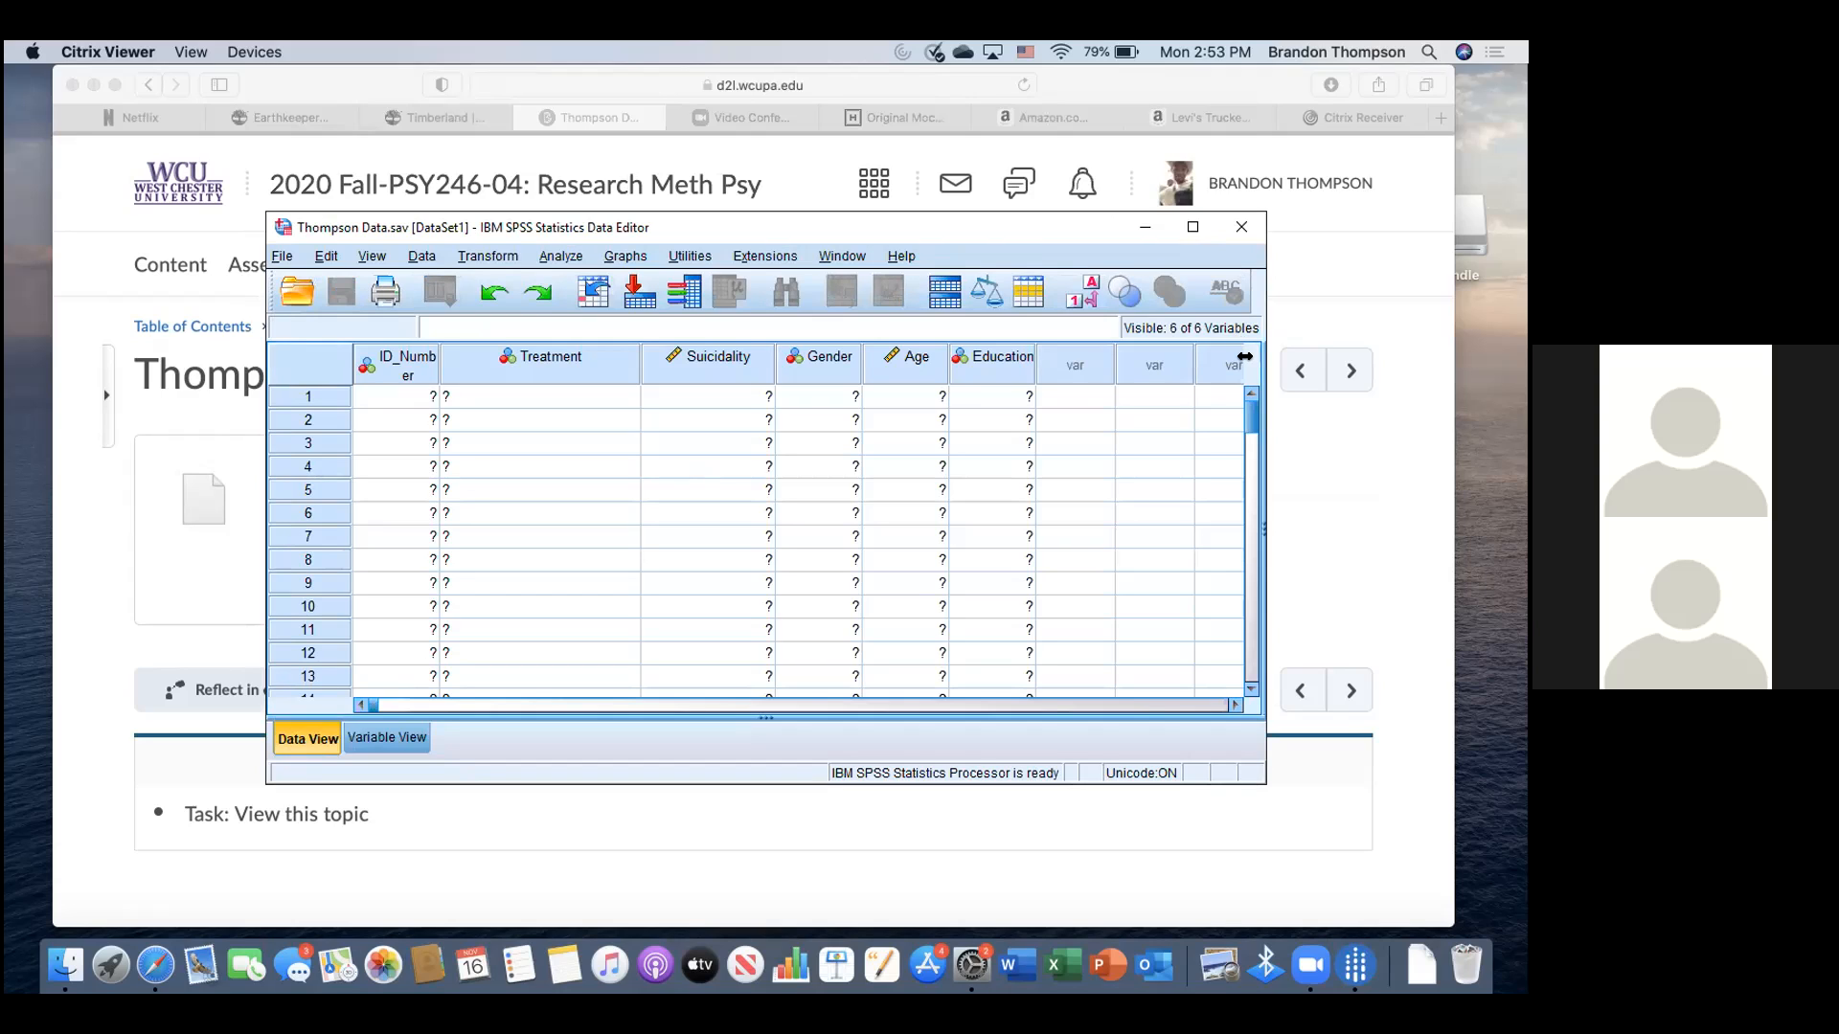
- Scroll the Thompson Data grid and bring up the File menu for Save As
left_click(1250, 534)
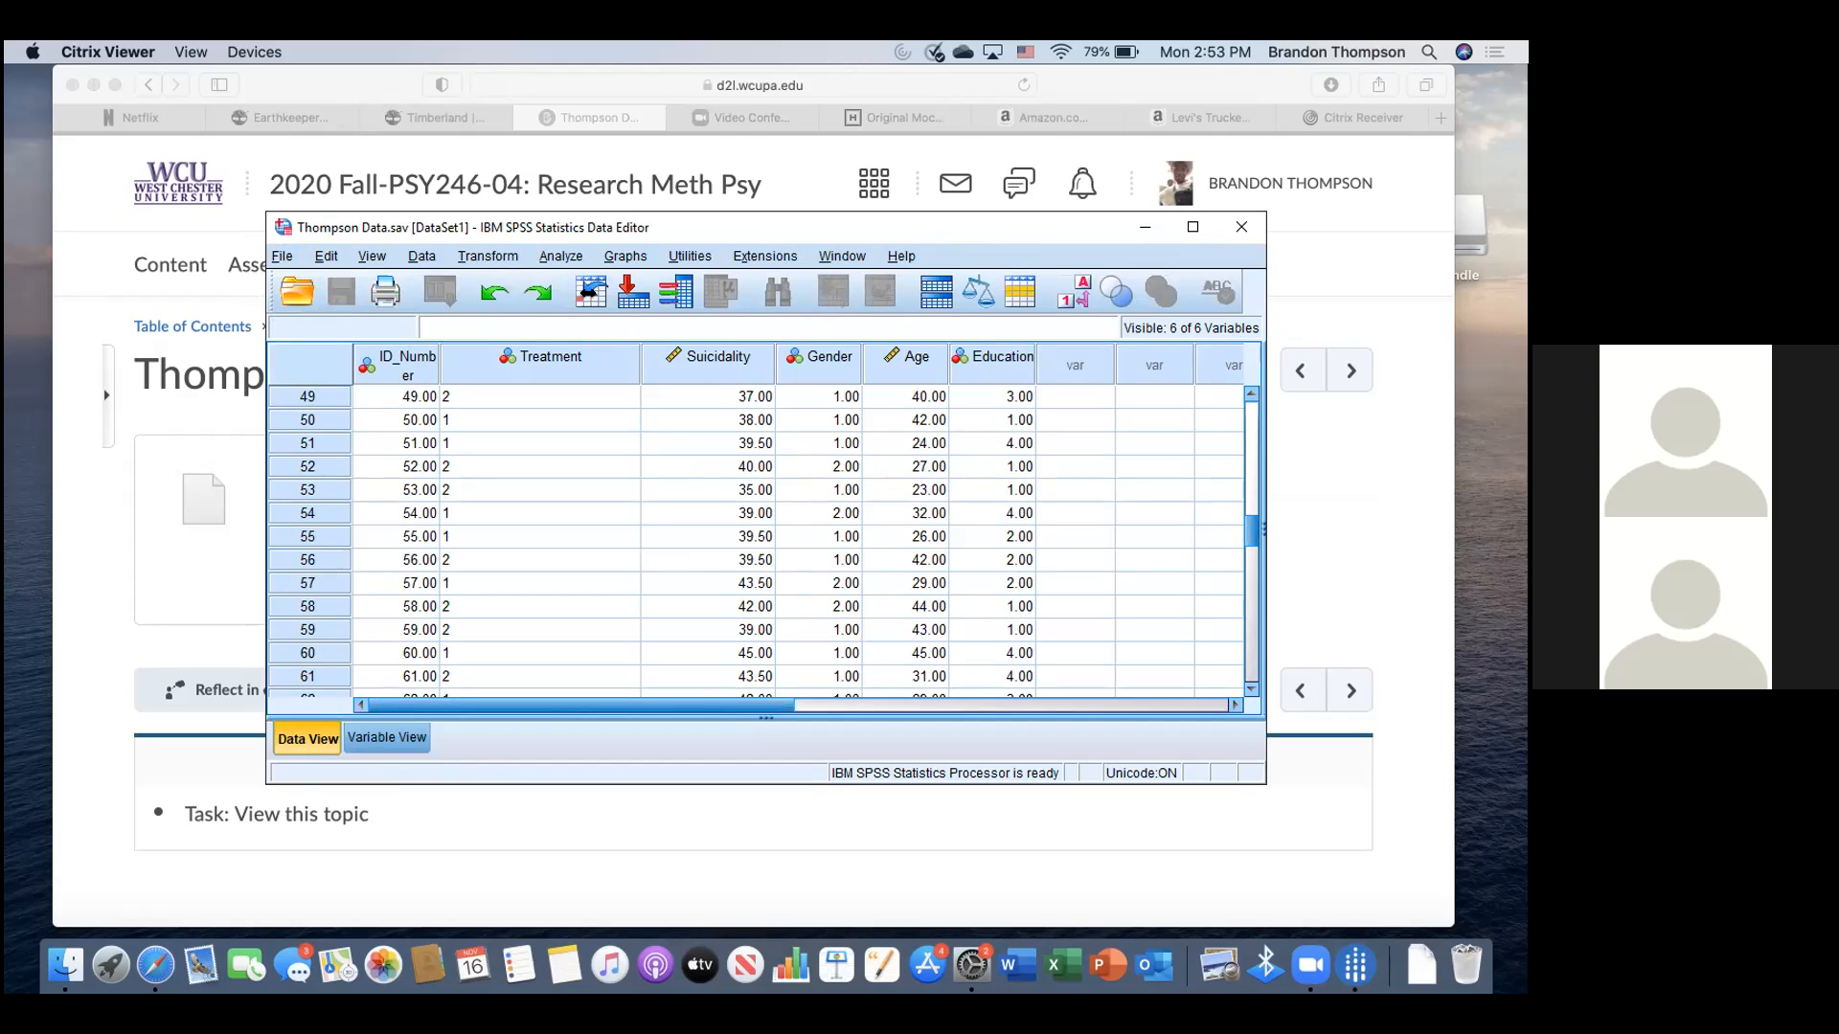
left_click(287, 256)
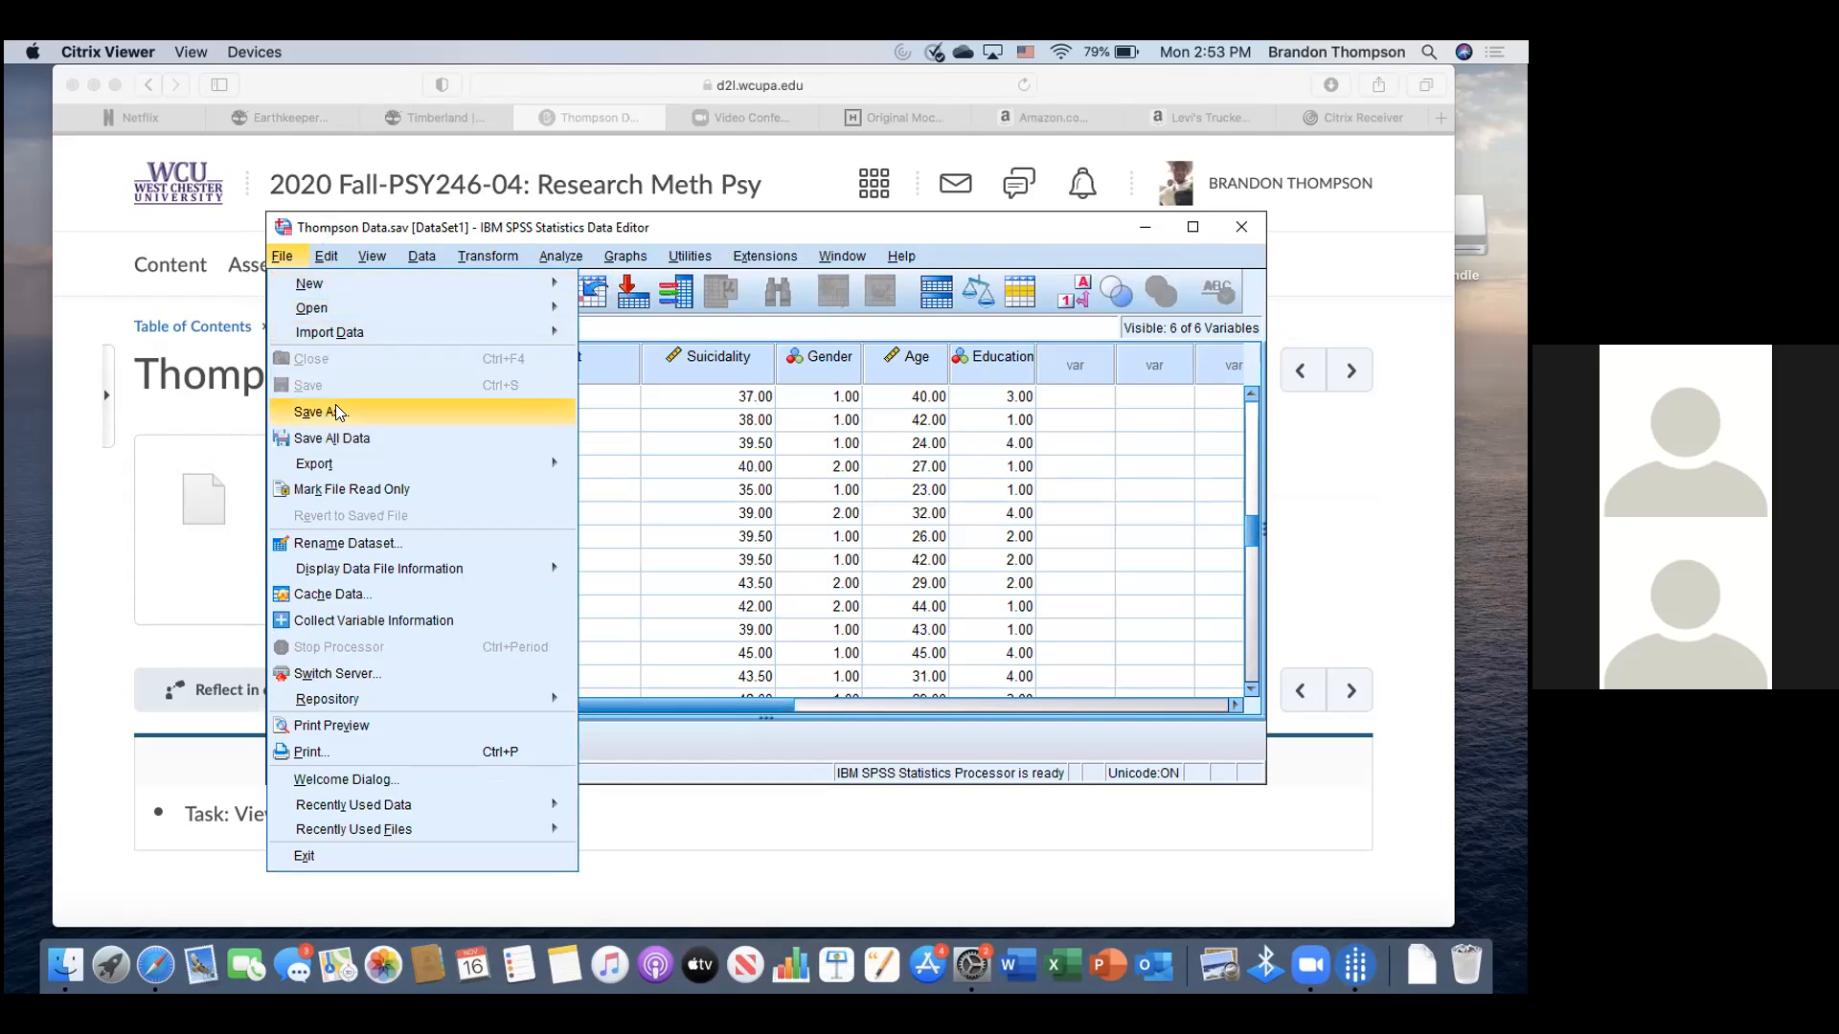
- Save as Thompson Data.sav in C: Users, home folder, Desktop, allowing Desktop access
left_click(336, 410)
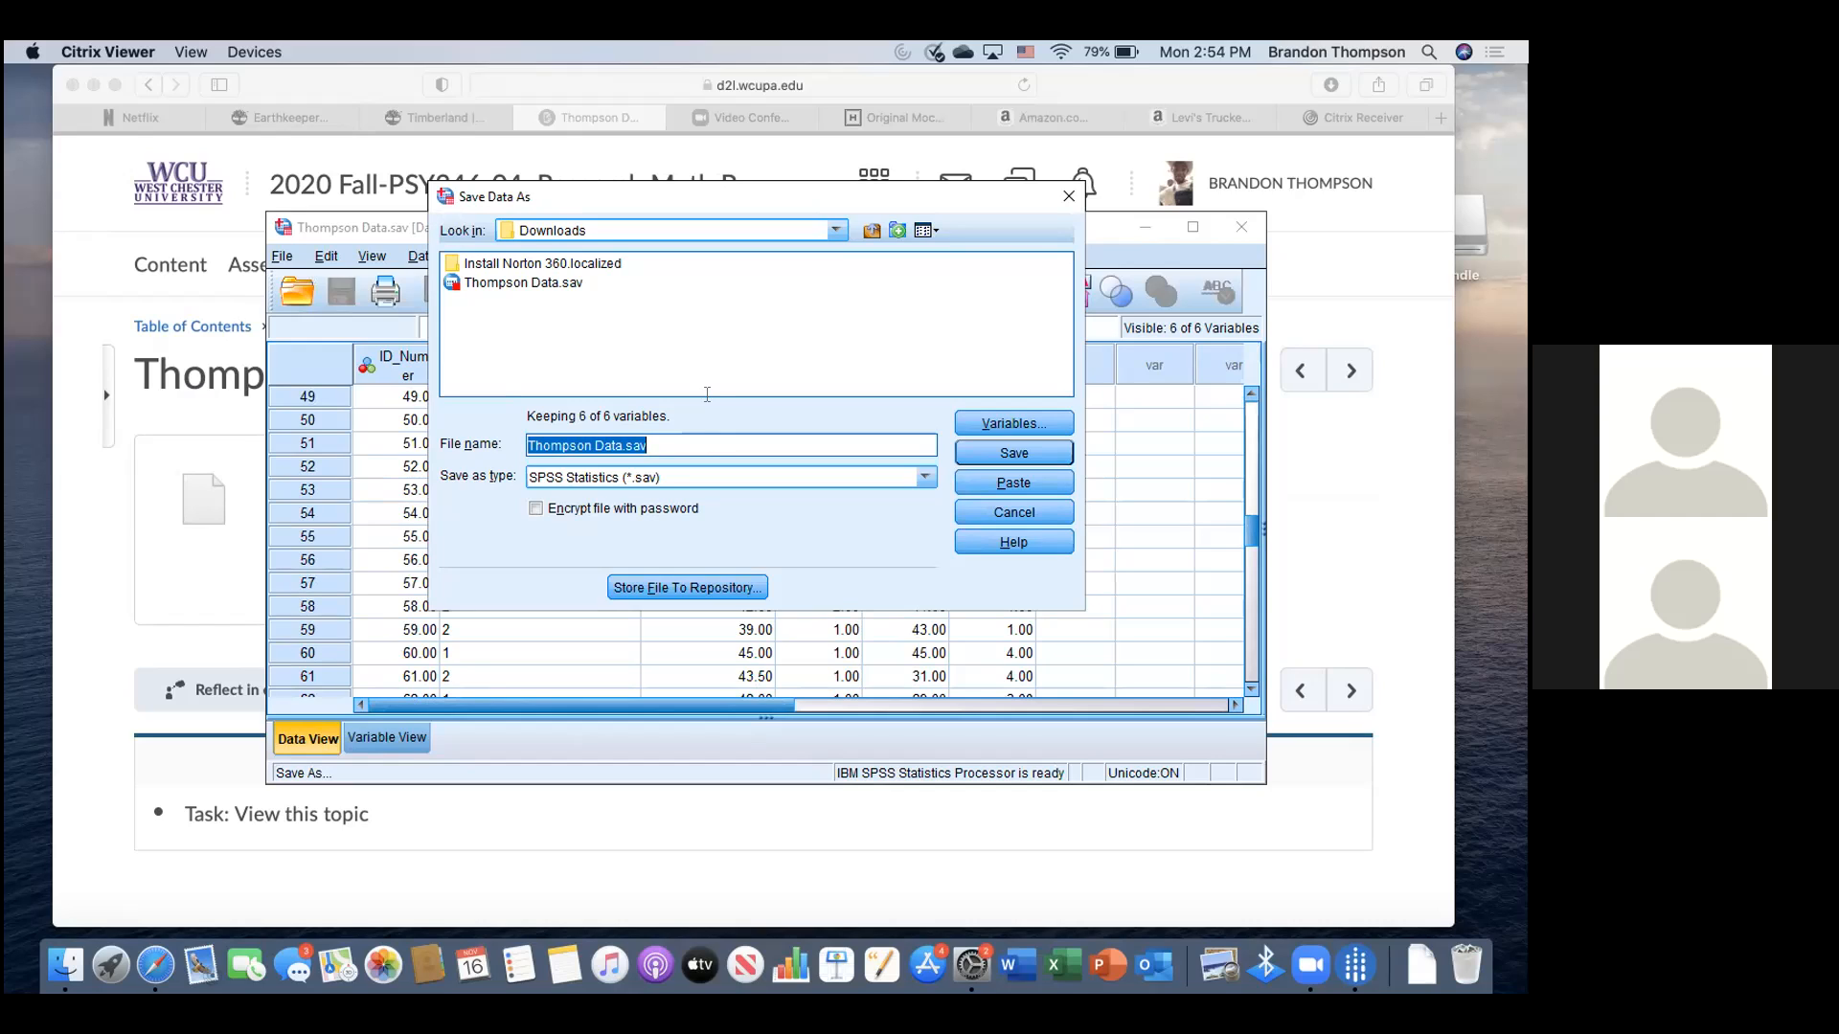
left_click(837, 231)
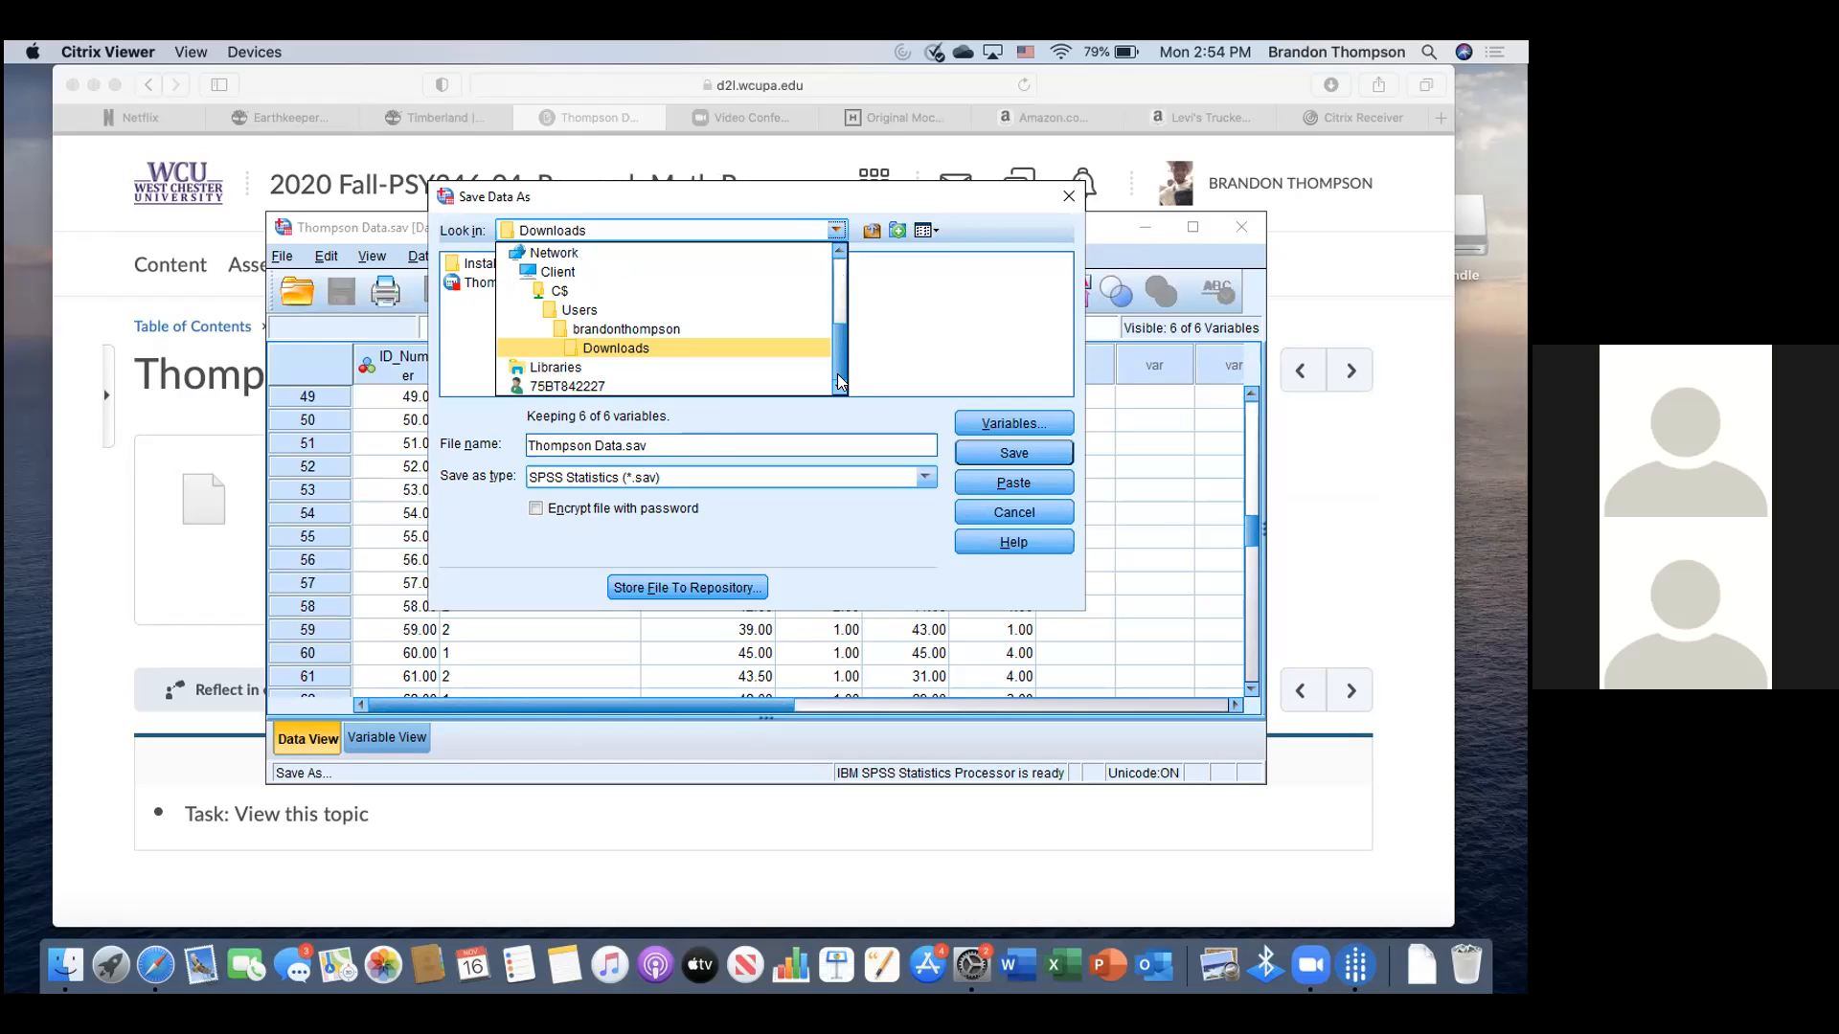
scroll(639, 289, "up", 3)
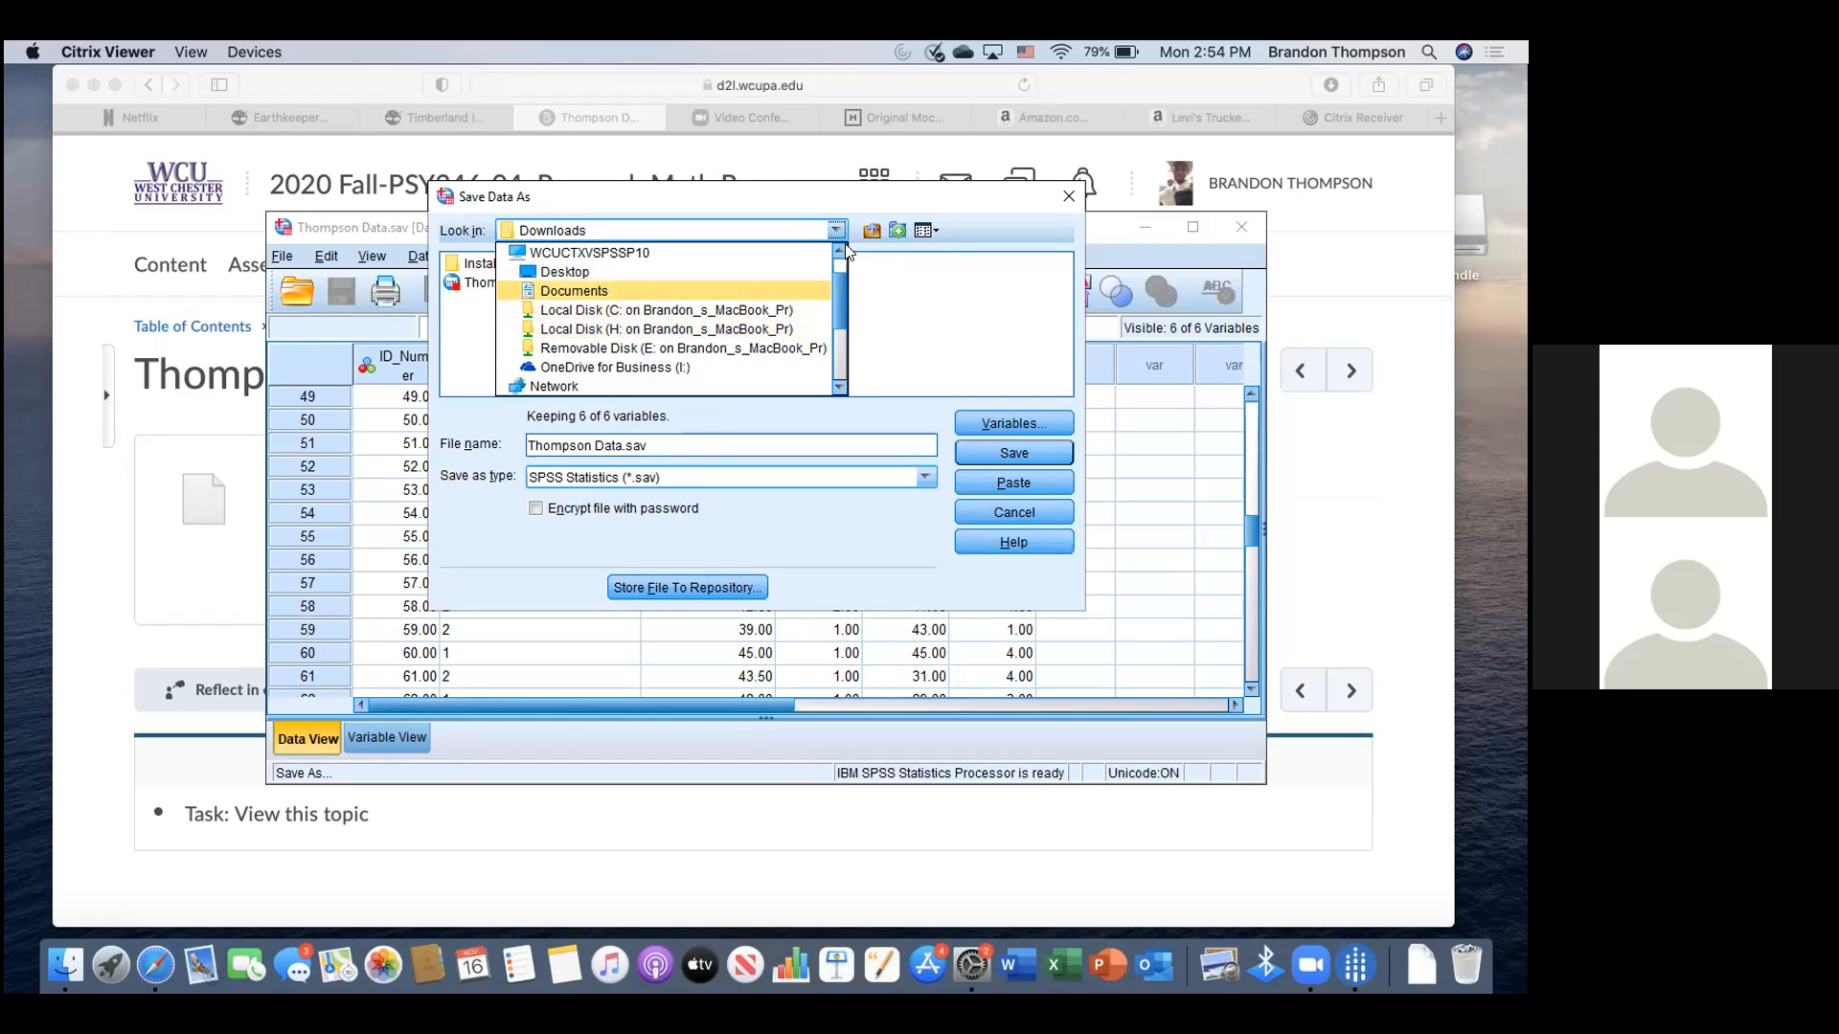
left_click(789, 310)
double_click(484, 320)
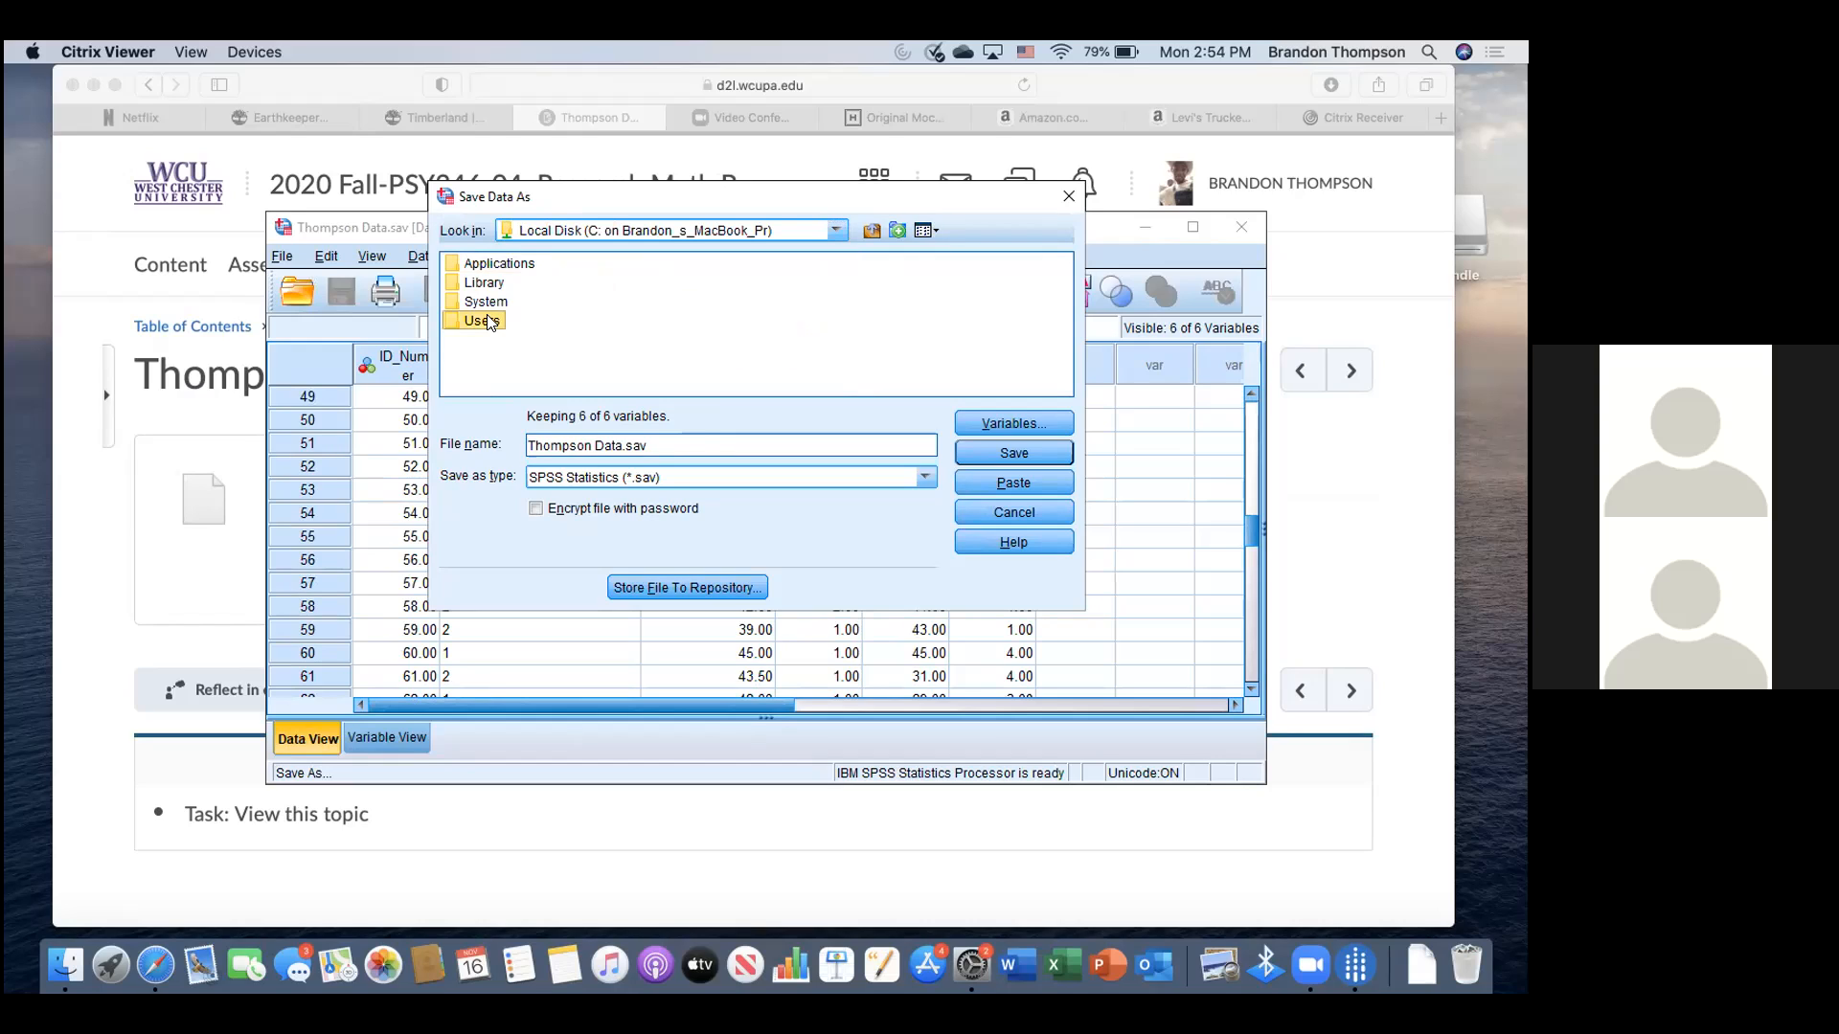
left_click(510, 262)
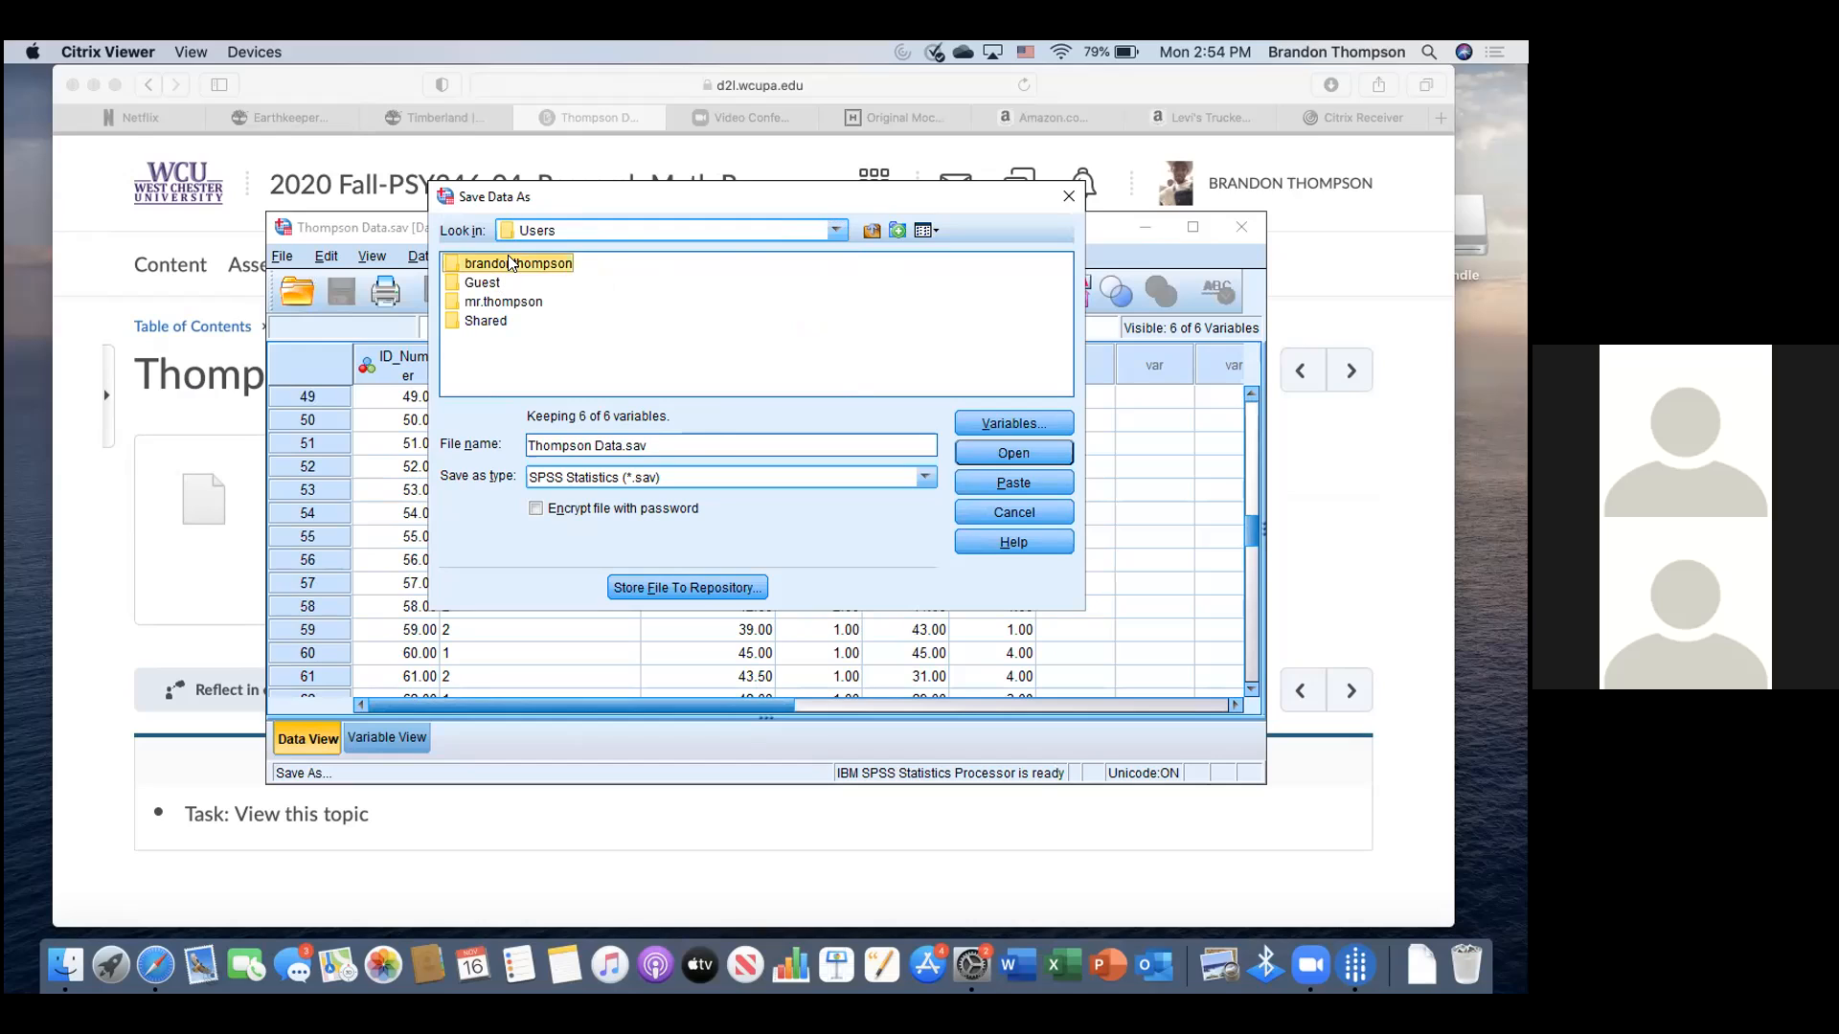
double_click(510, 262)
double_click(495, 262)
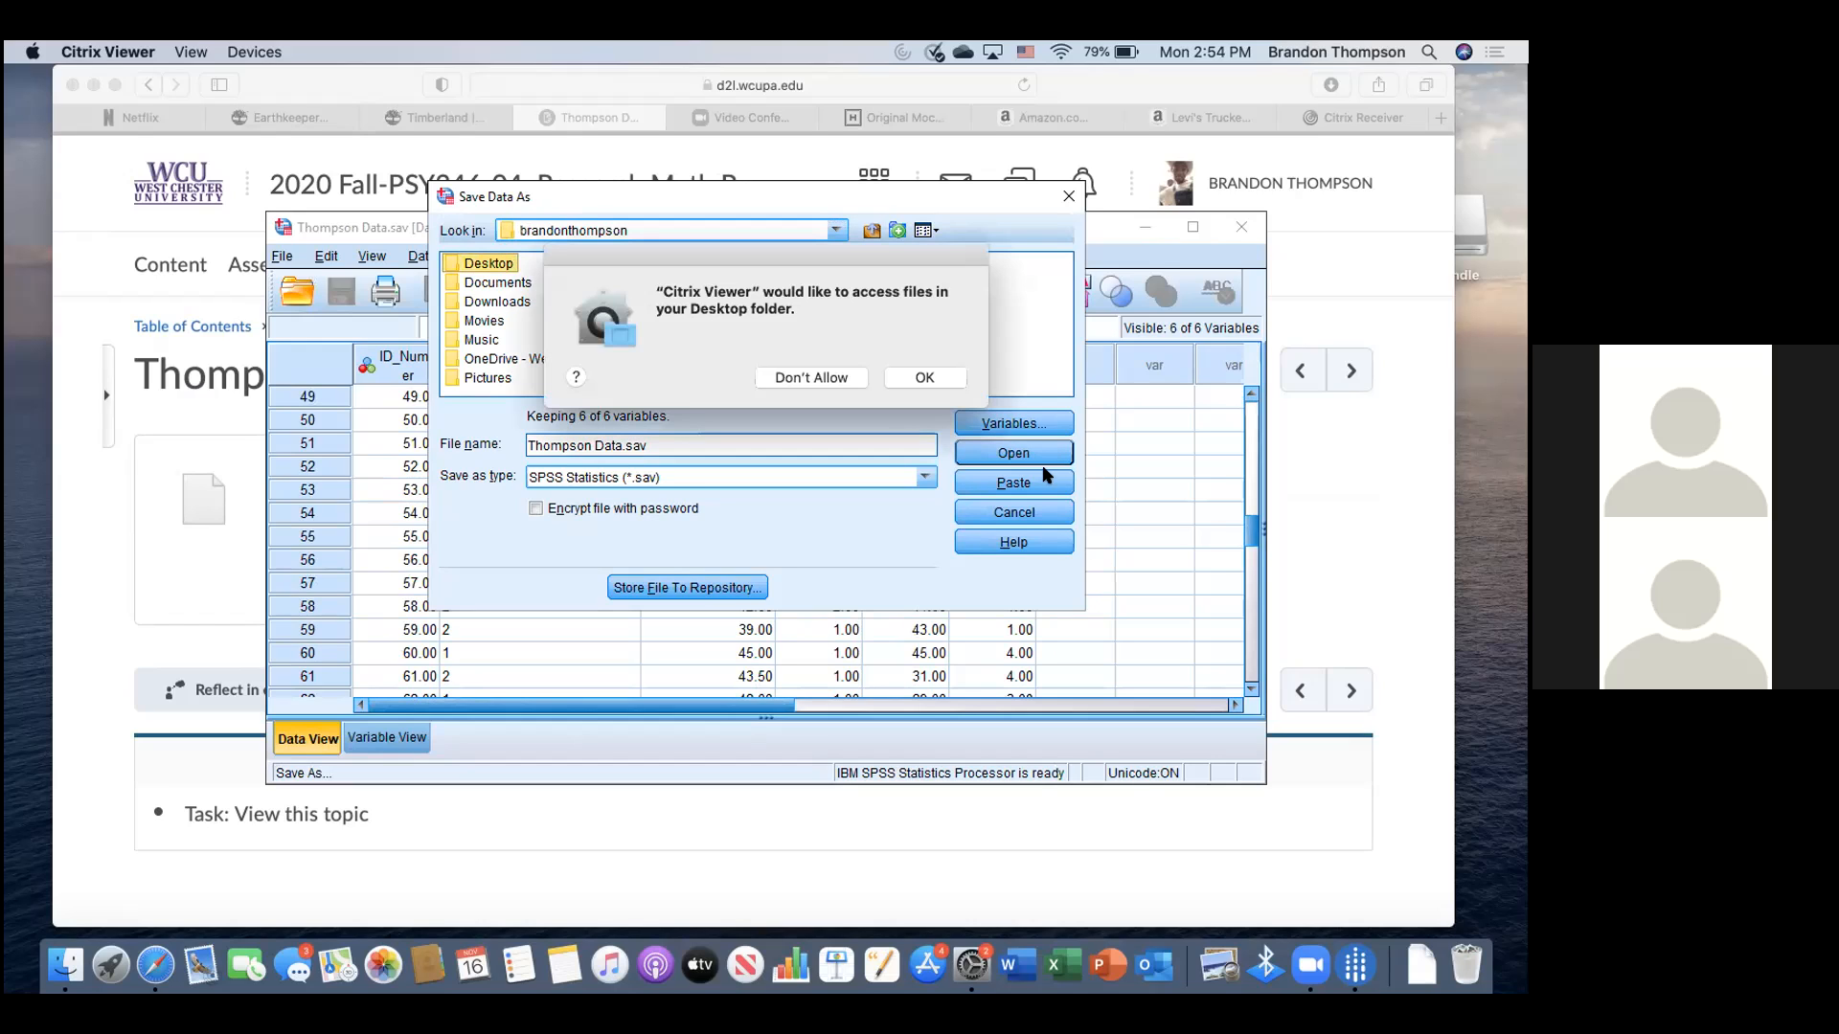
left_click(927, 375)
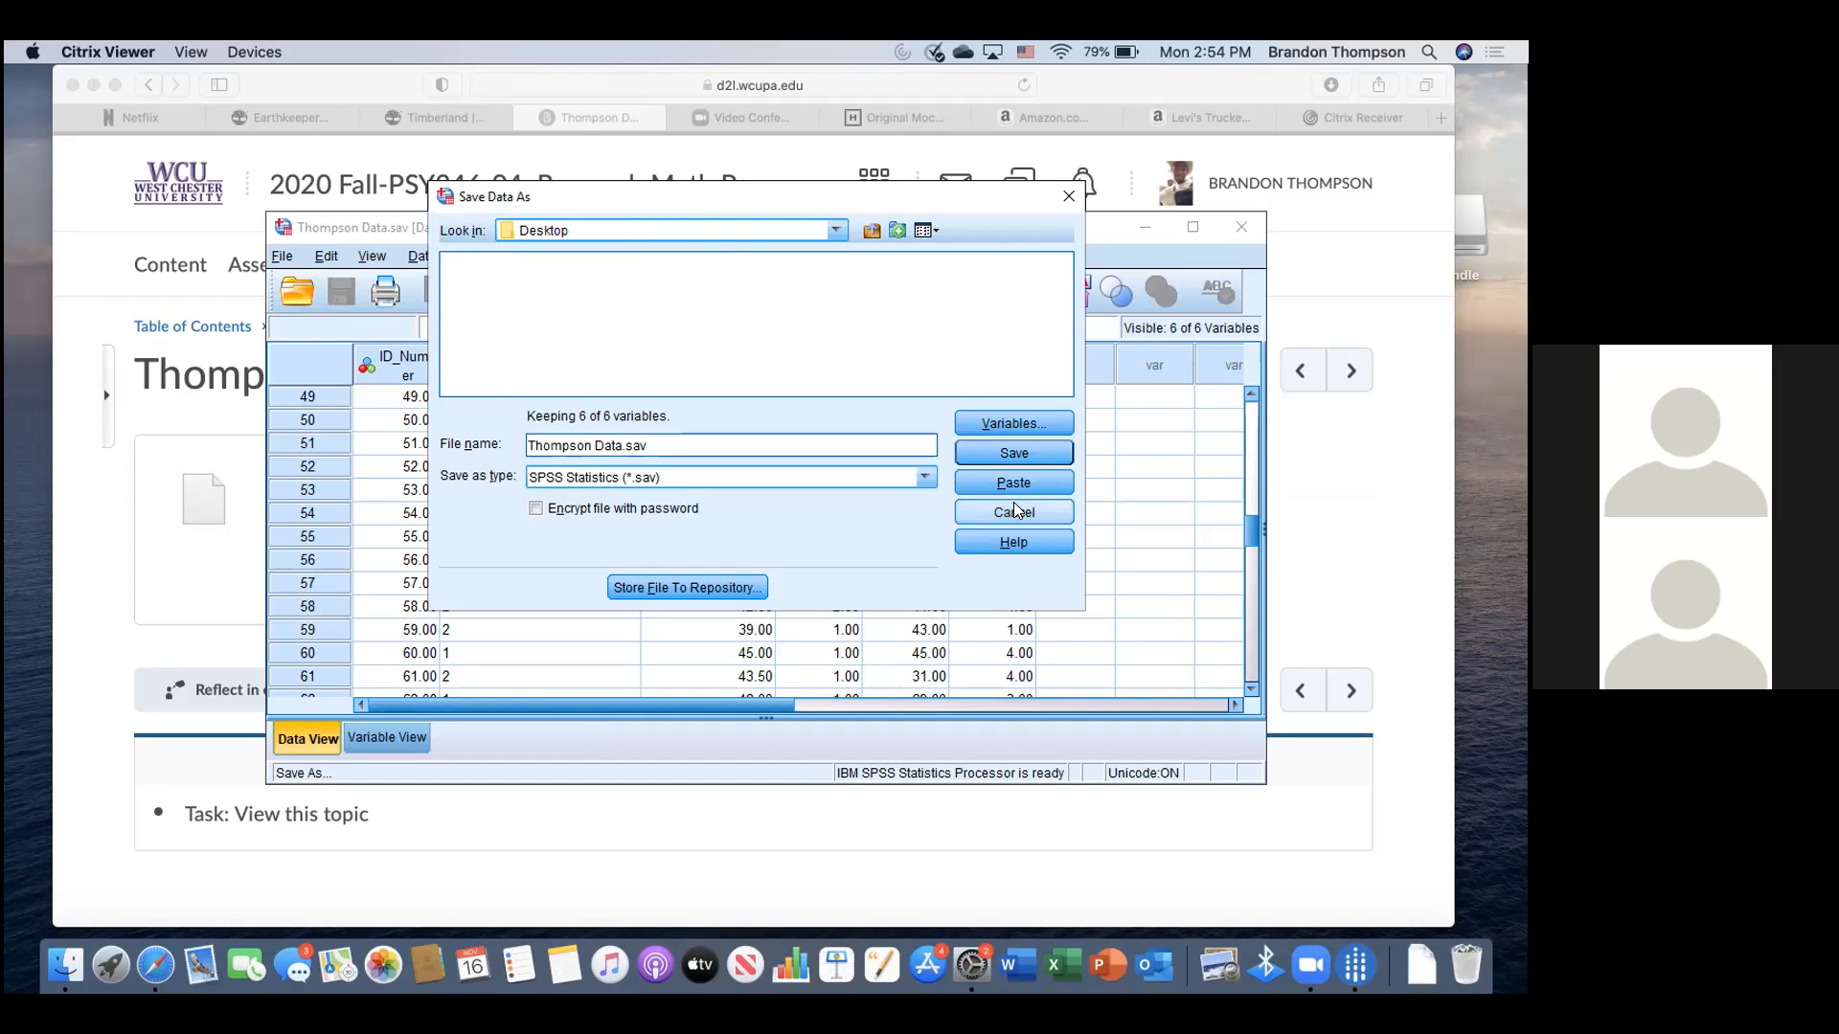
left_click(1003, 450)
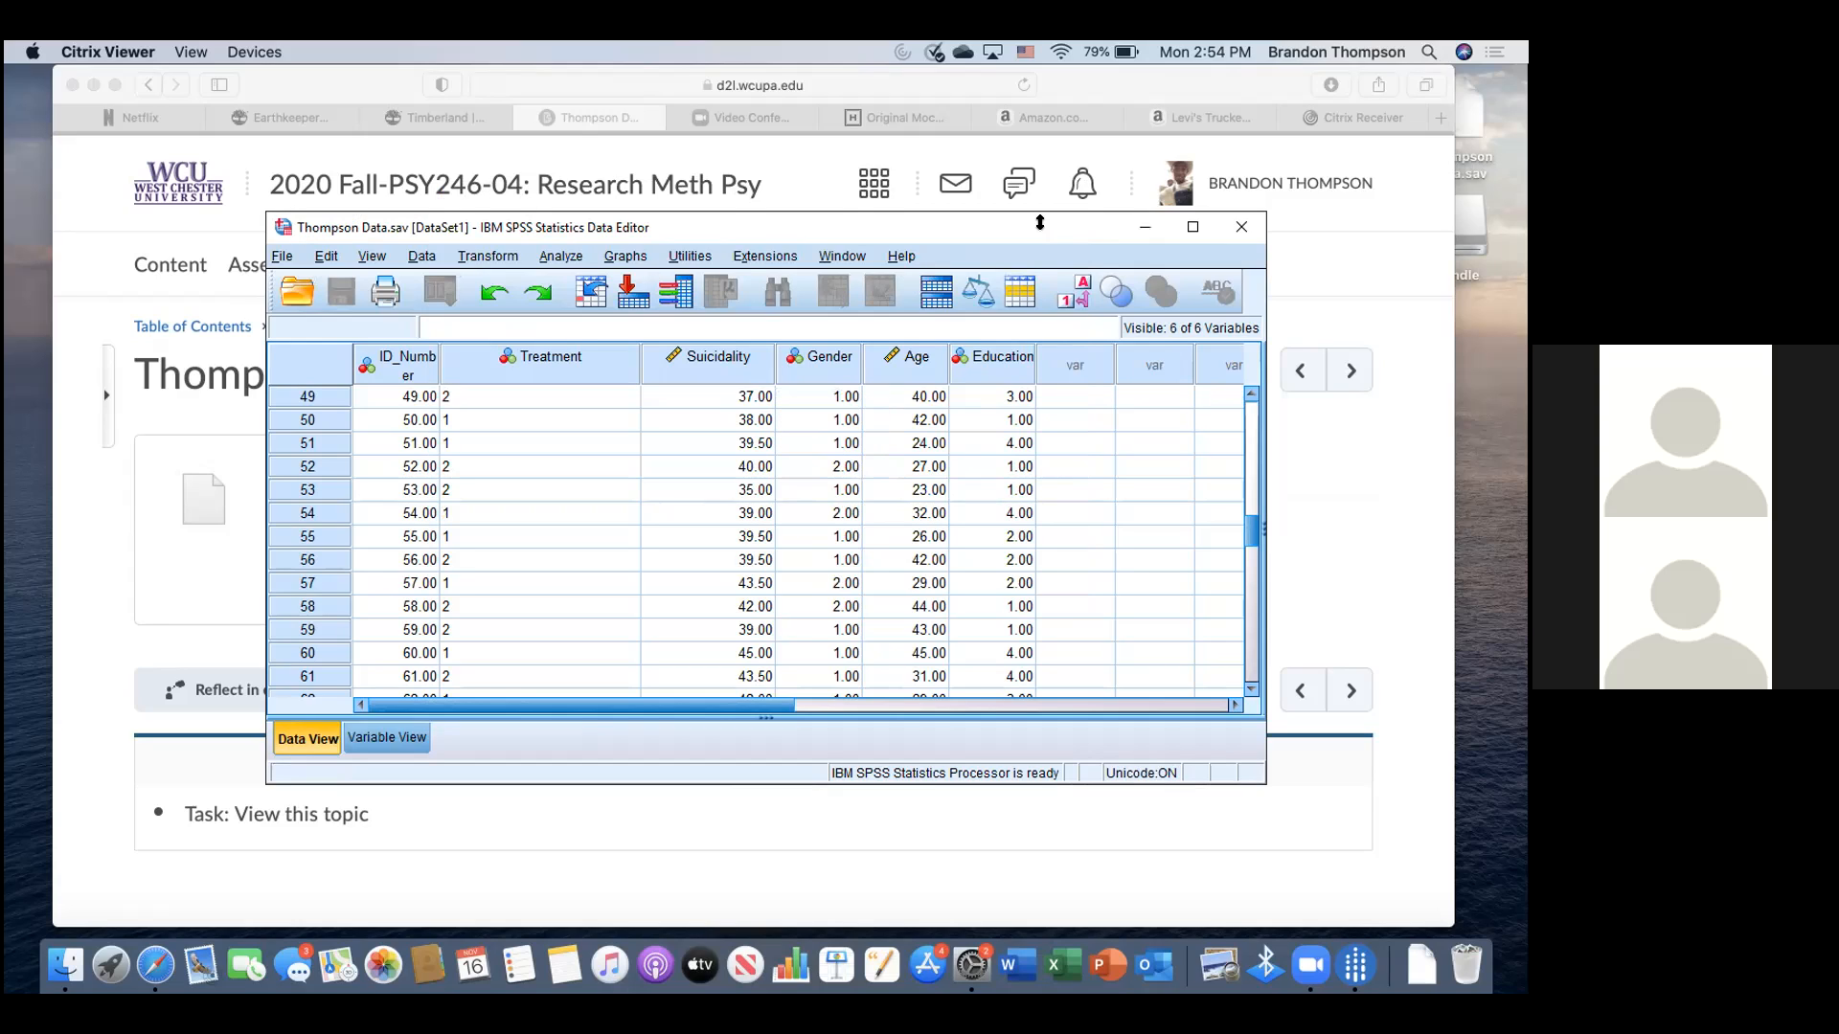
- Open Analyze > Descriptive Statistics > Frequencies for the Thompson Data variables
left_click_drag(996, 87, 1023, 231)
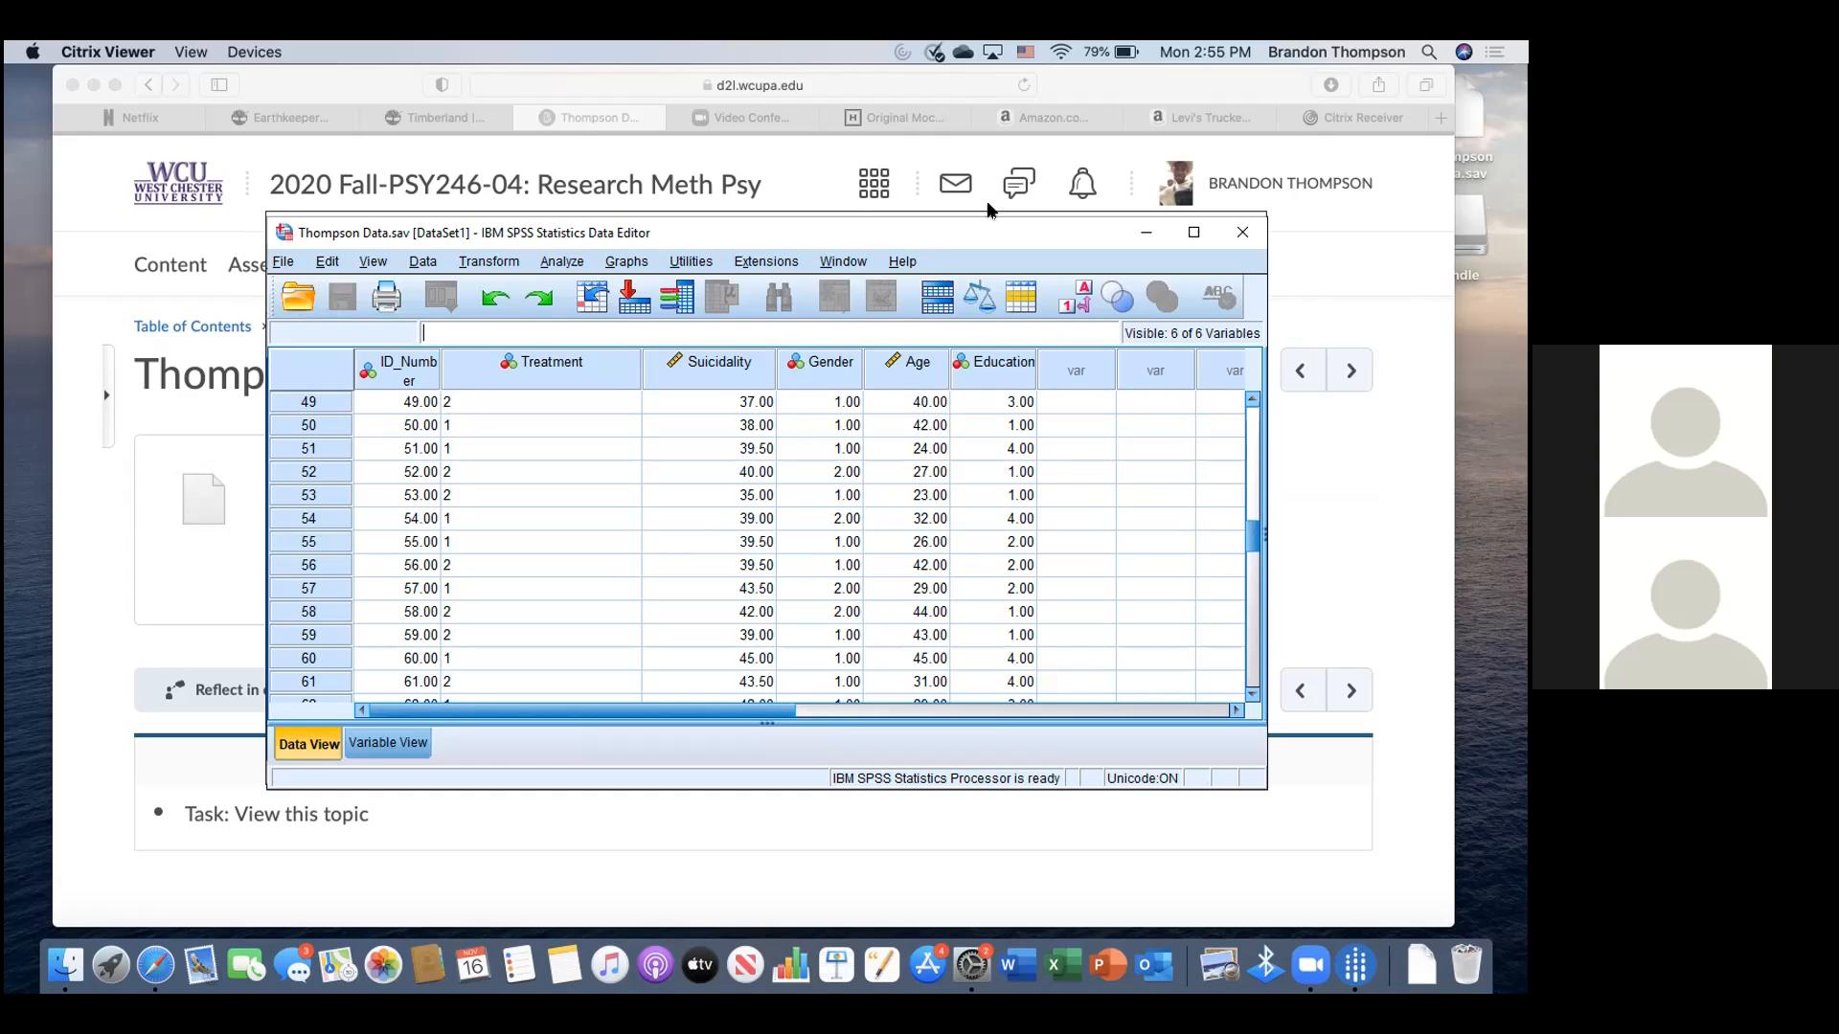
left_click(577, 265)
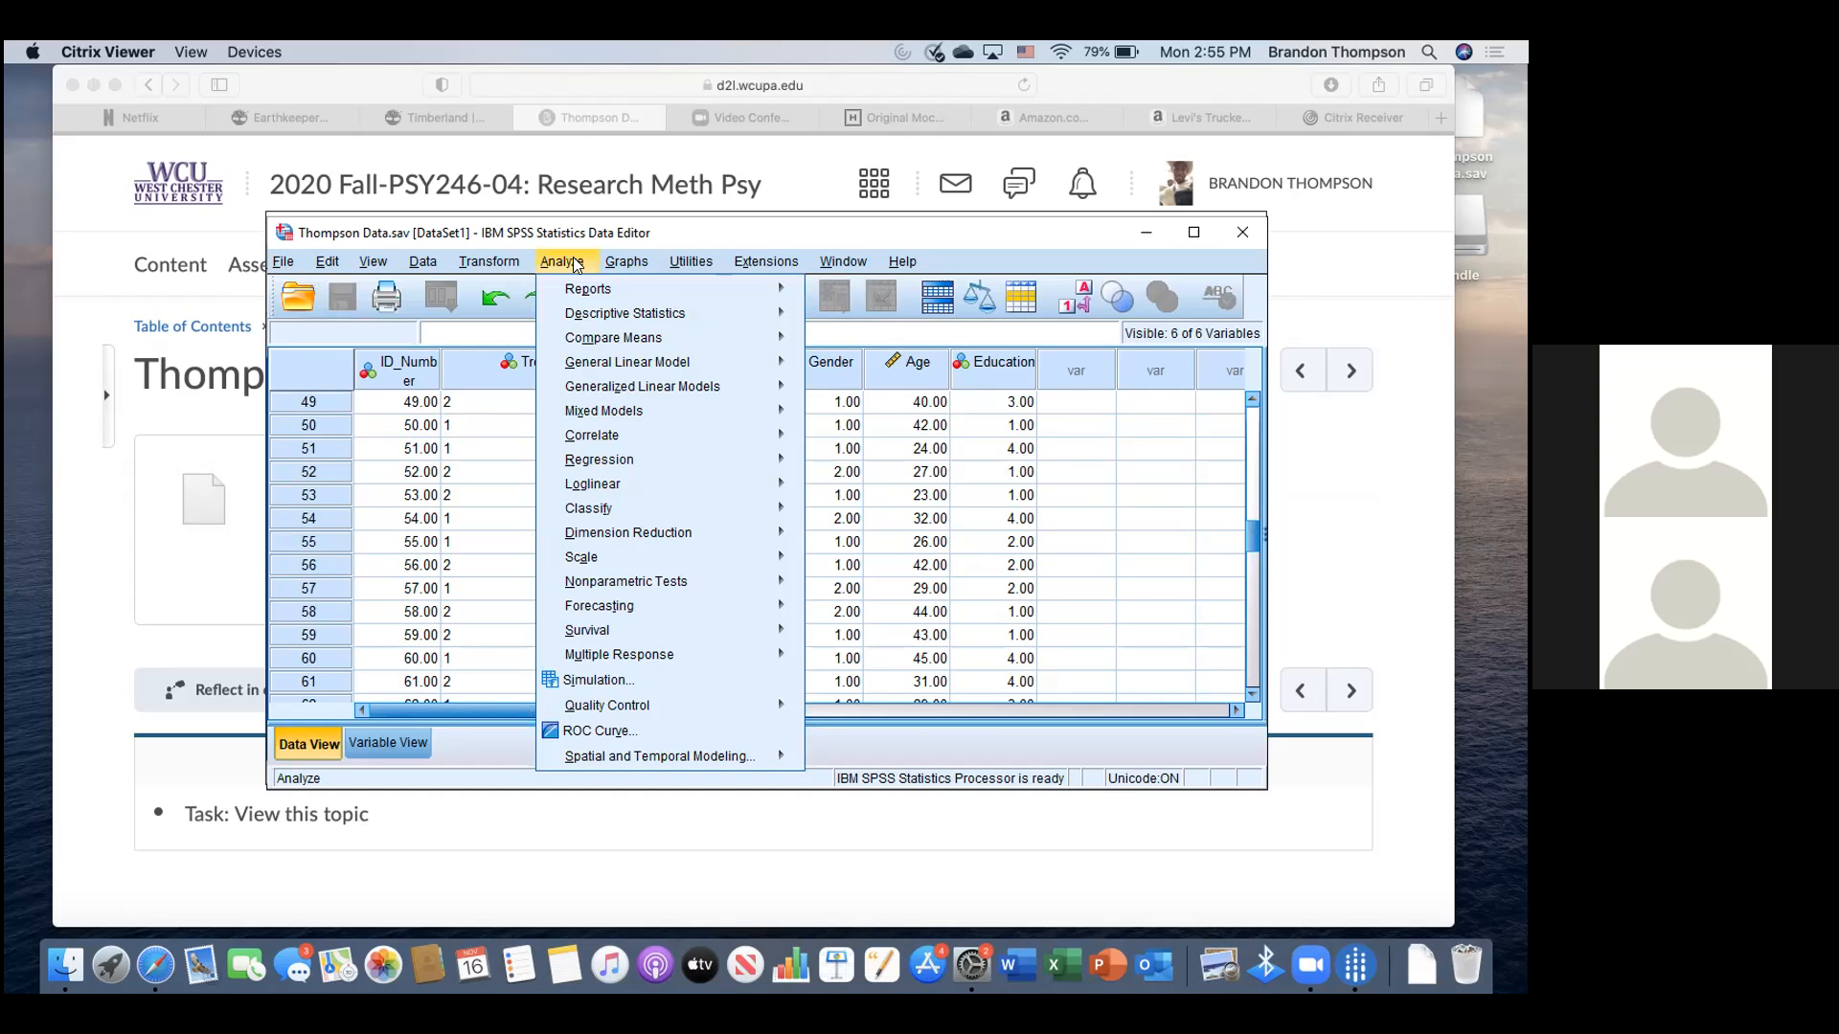
mouse_move(738, 311)
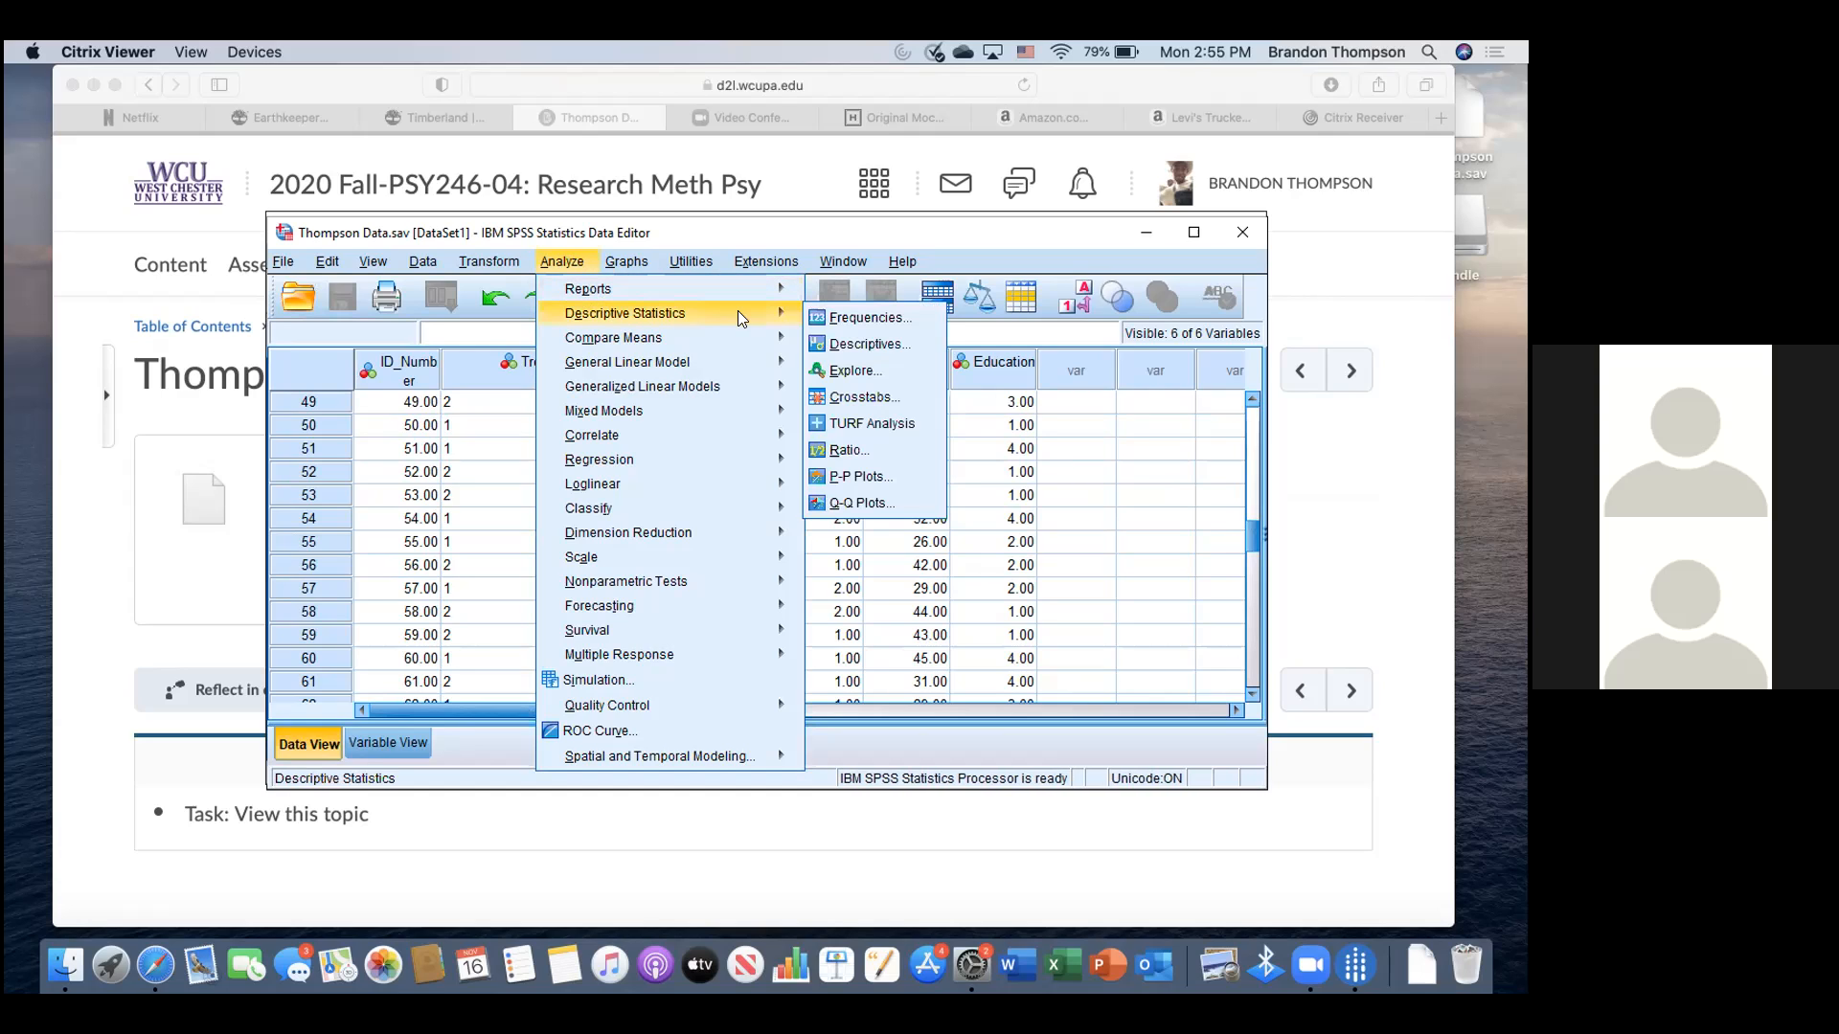
left_click(852, 319)
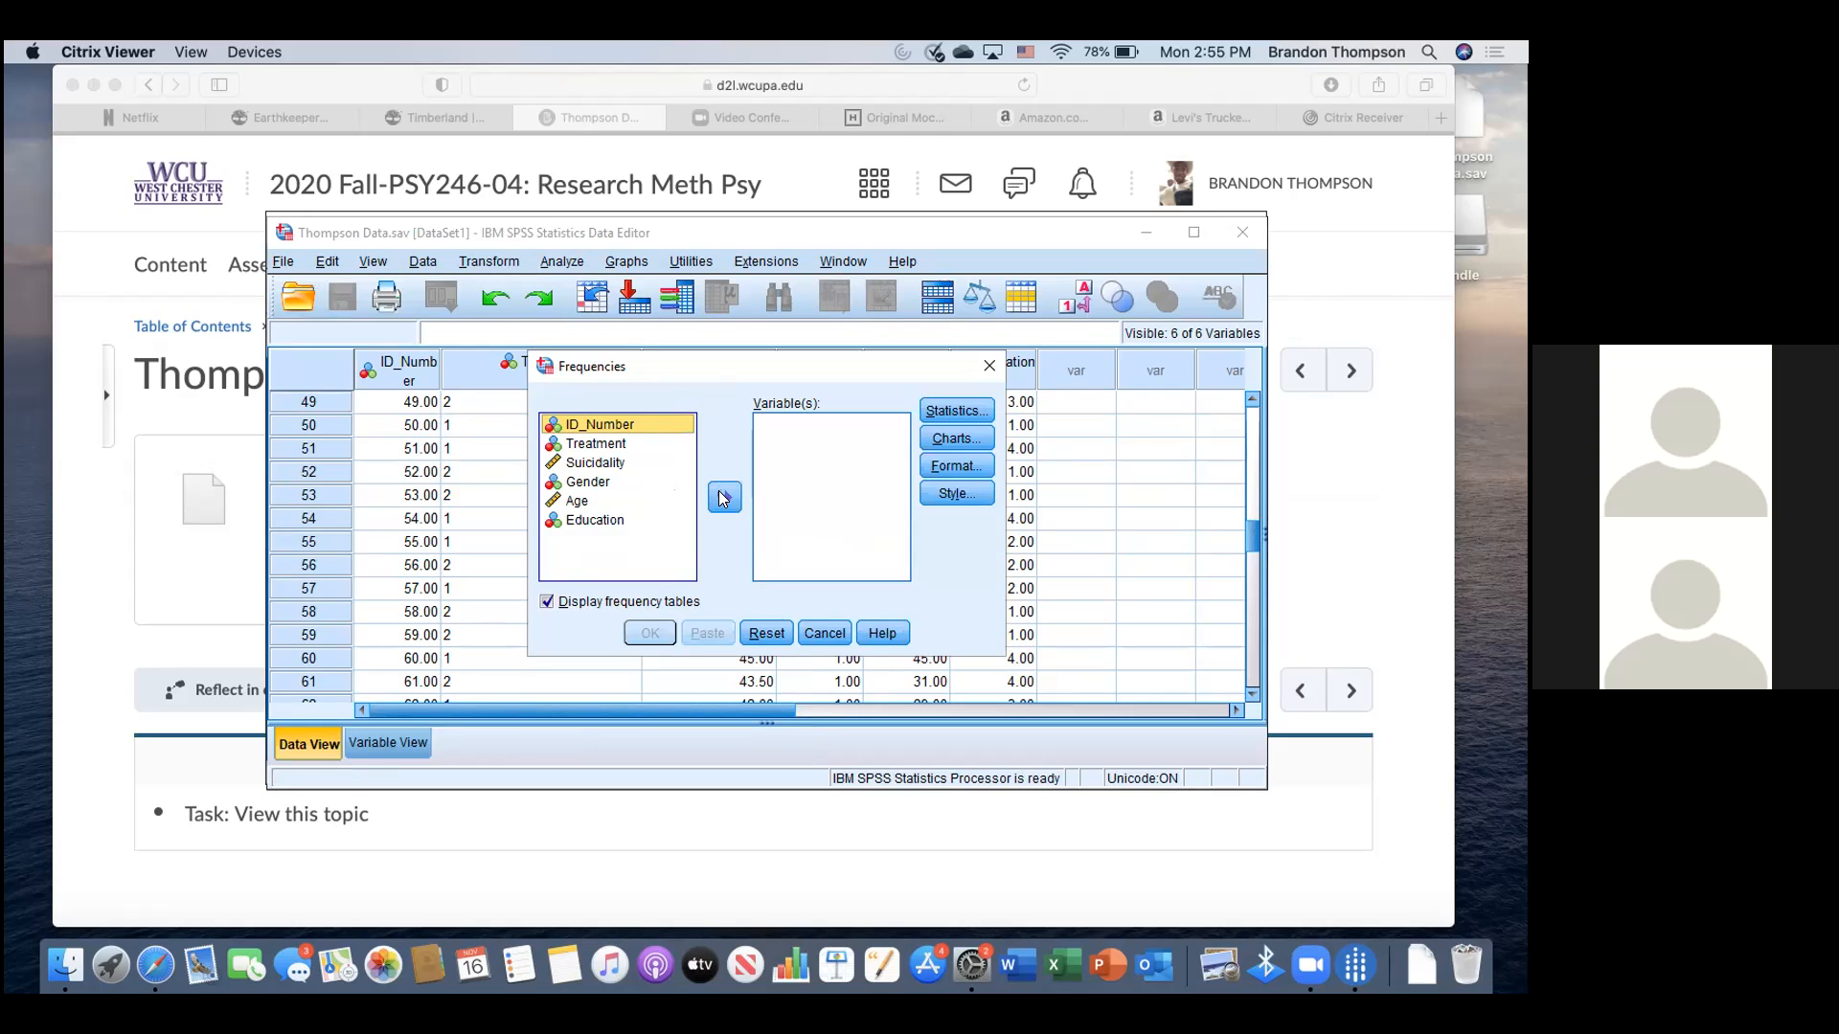
- Run Frequencies on Treatment, Gender and Education
key("Down")
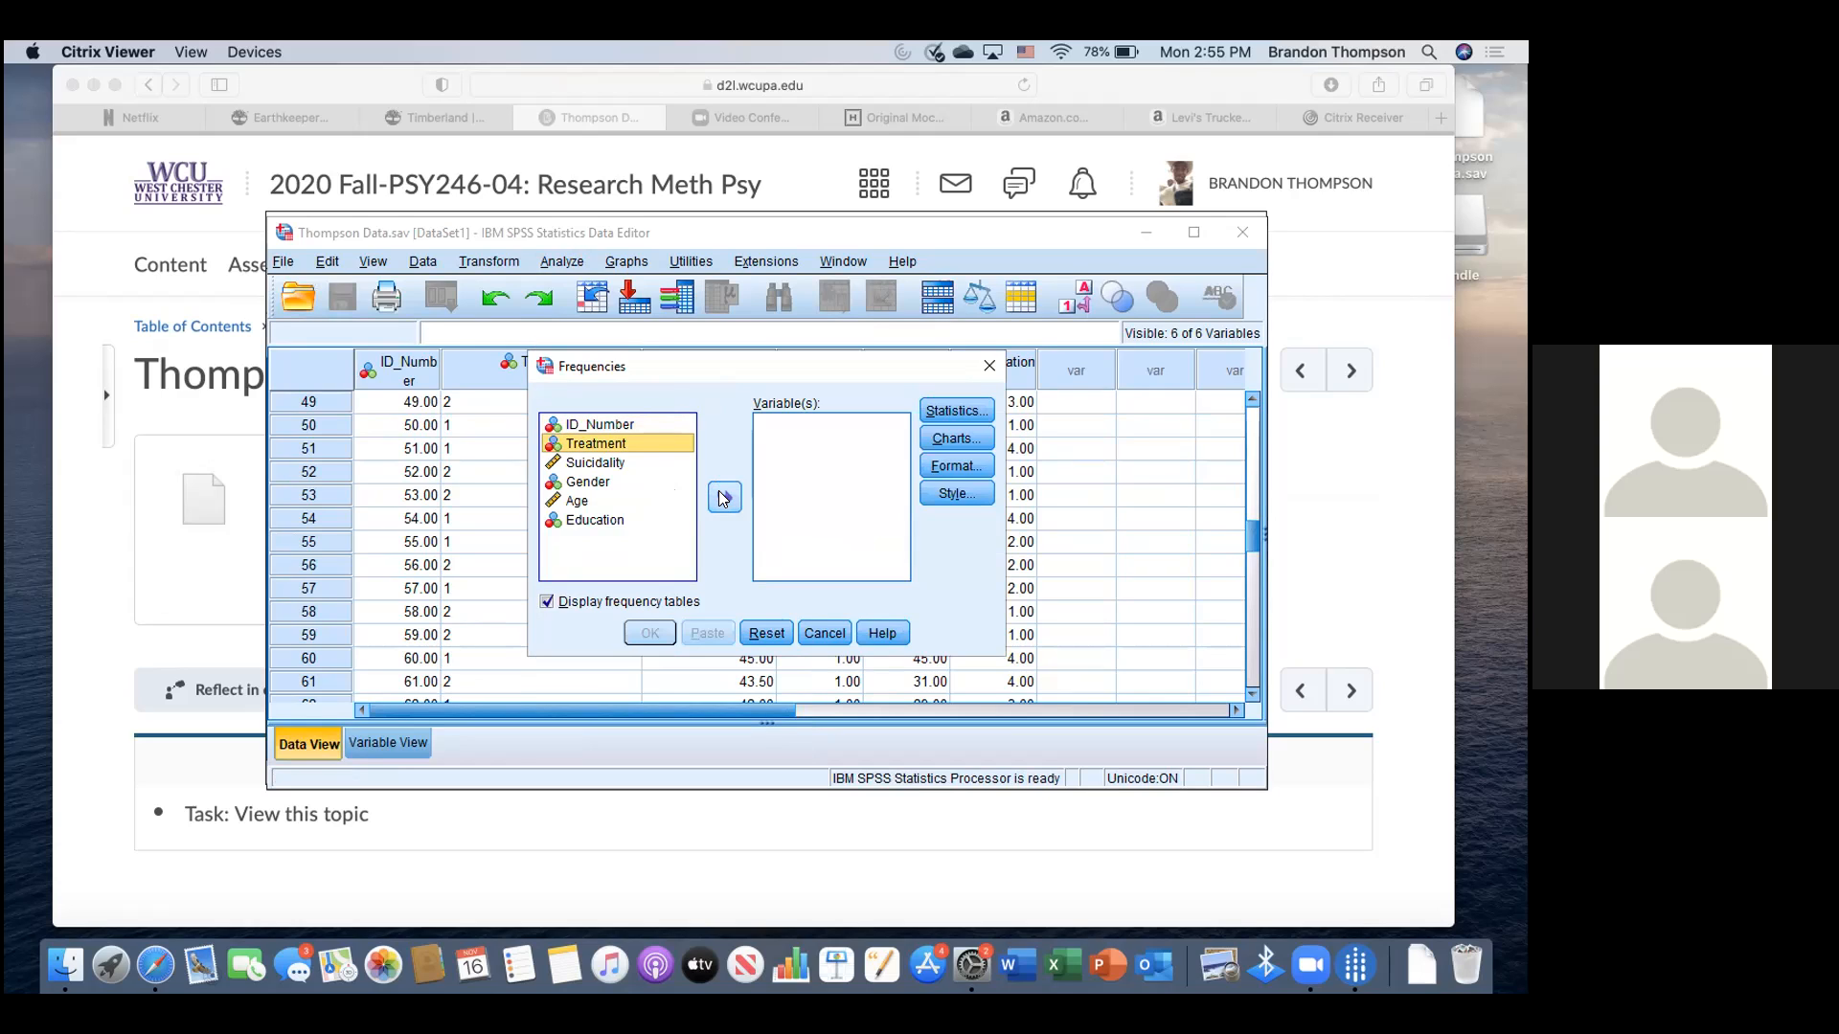
left_click(724, 498)
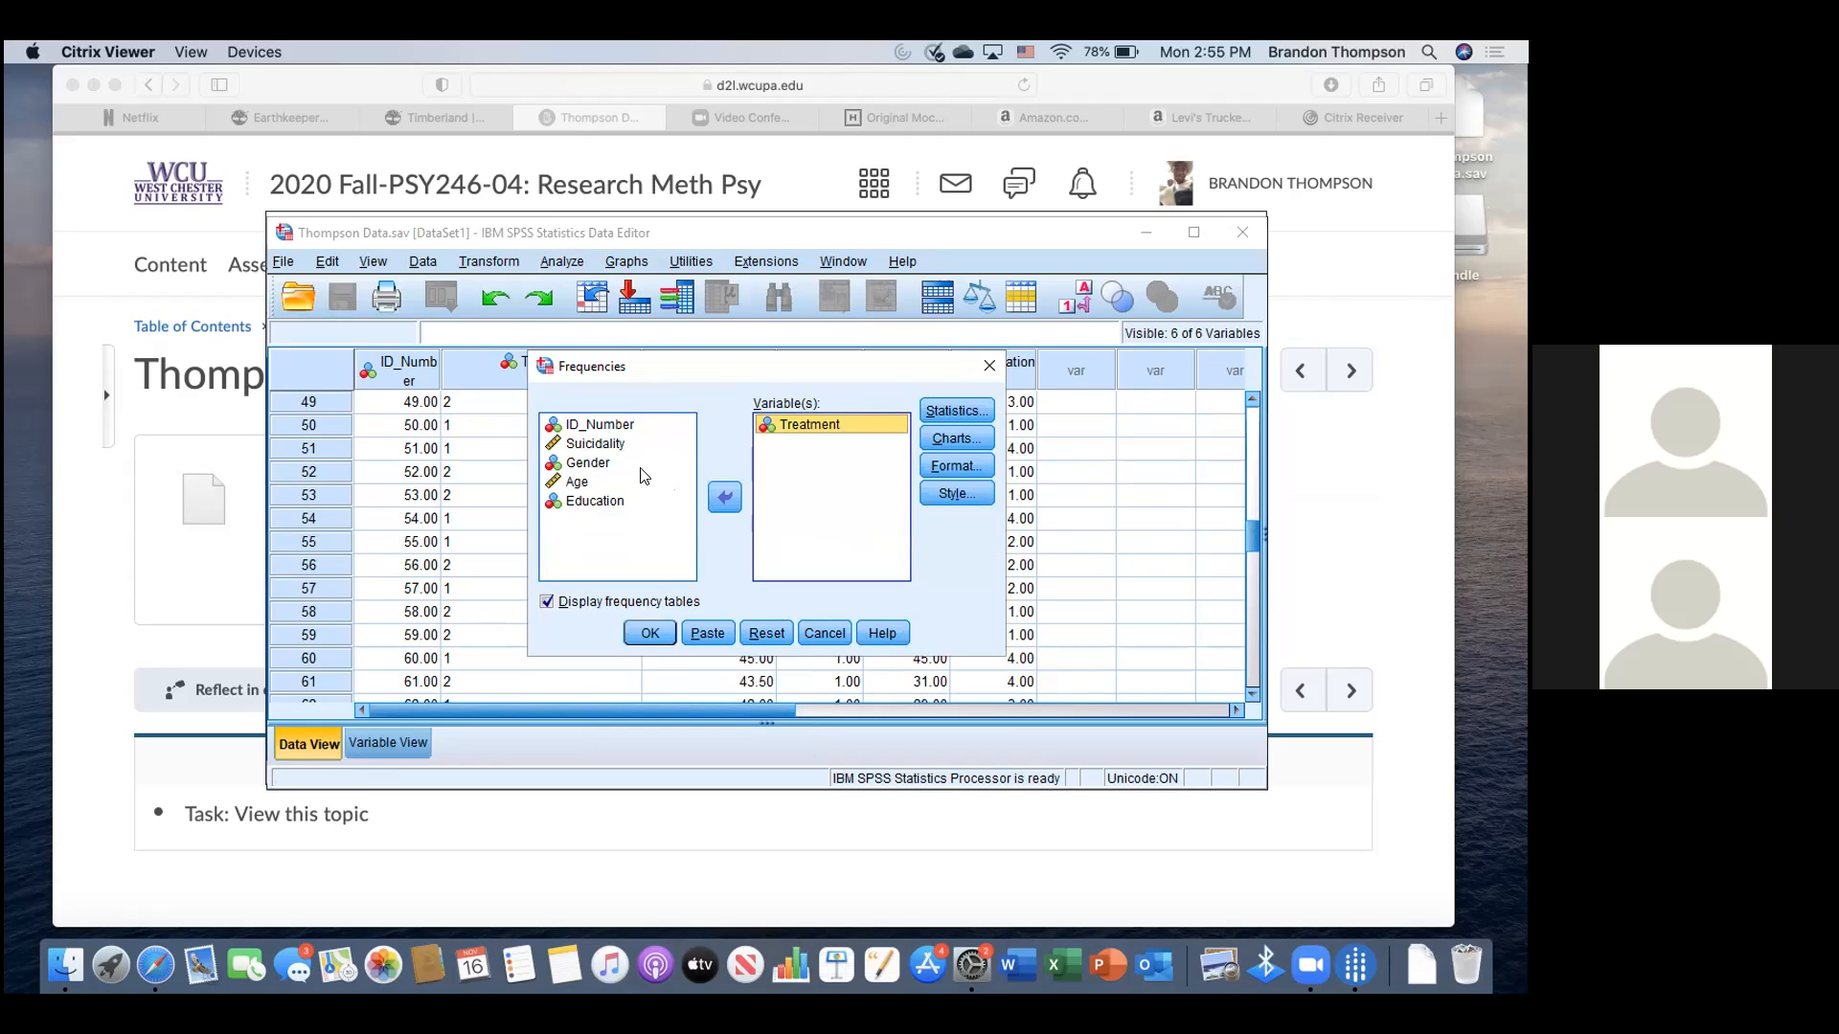
left_click(606, 465)
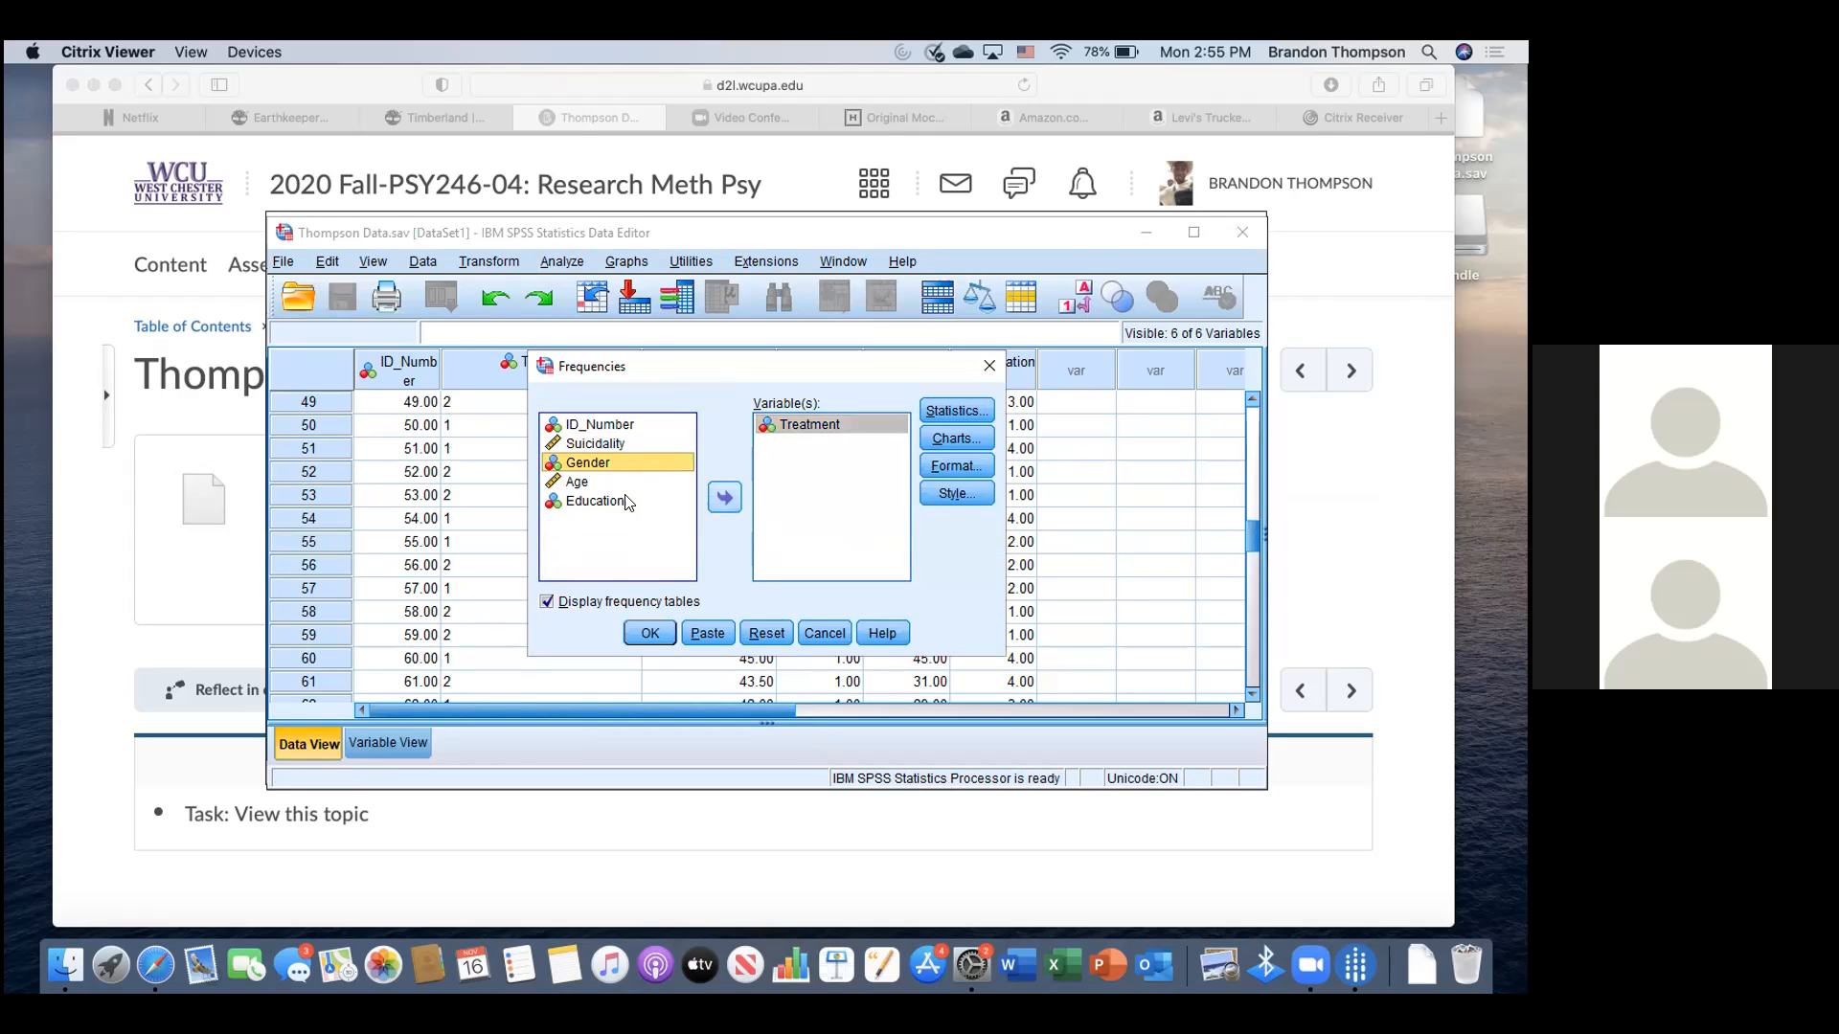
left_click(600, 482)
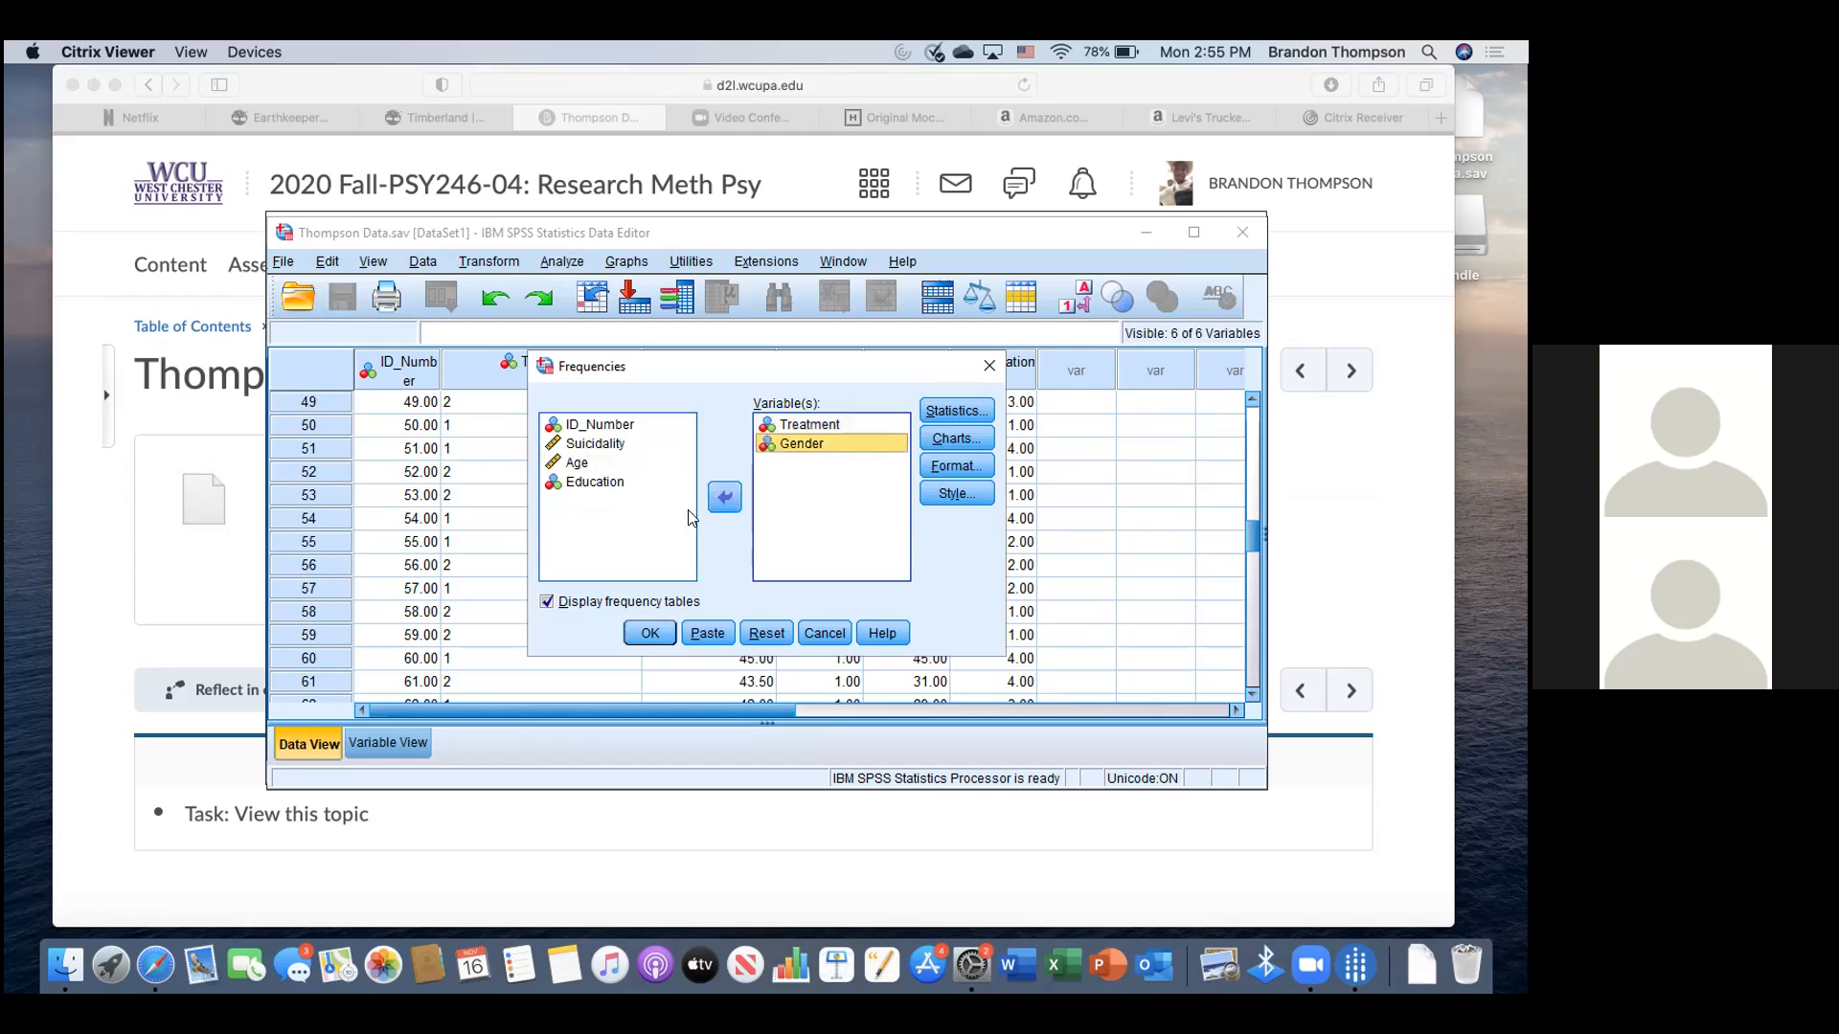
left_click(711, 500)
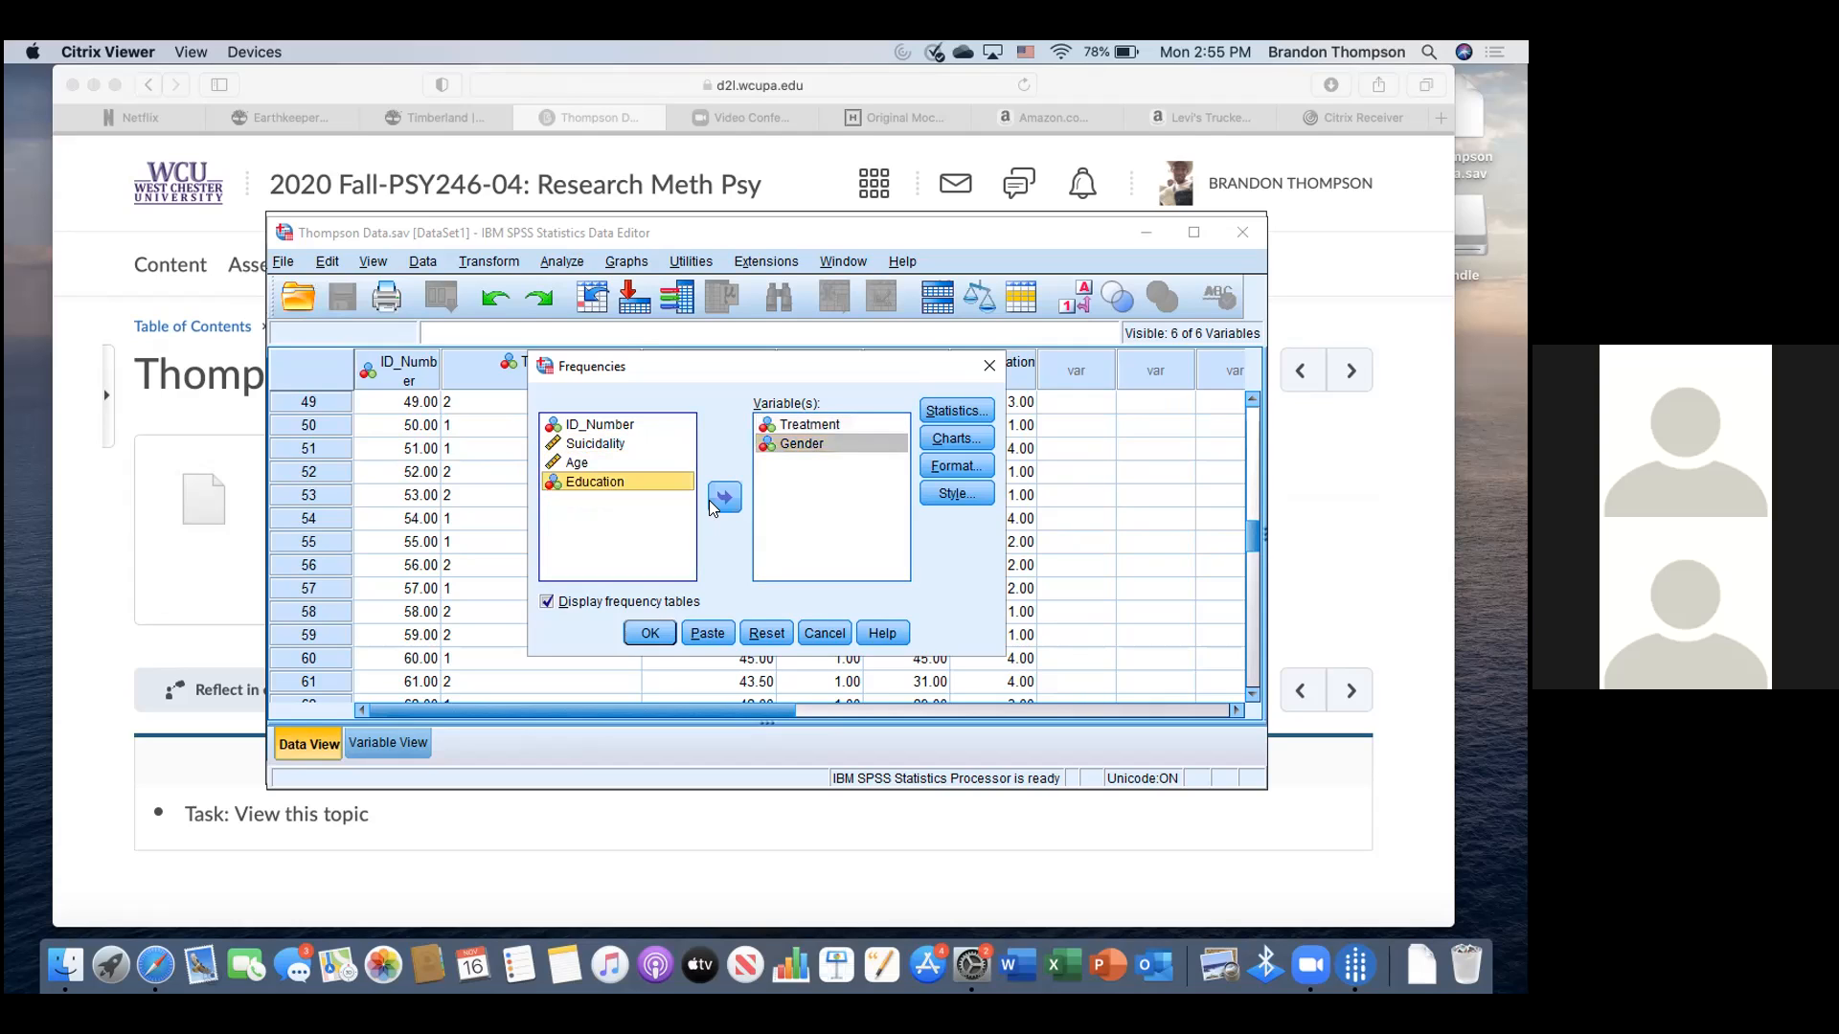
left_click(651, 632)
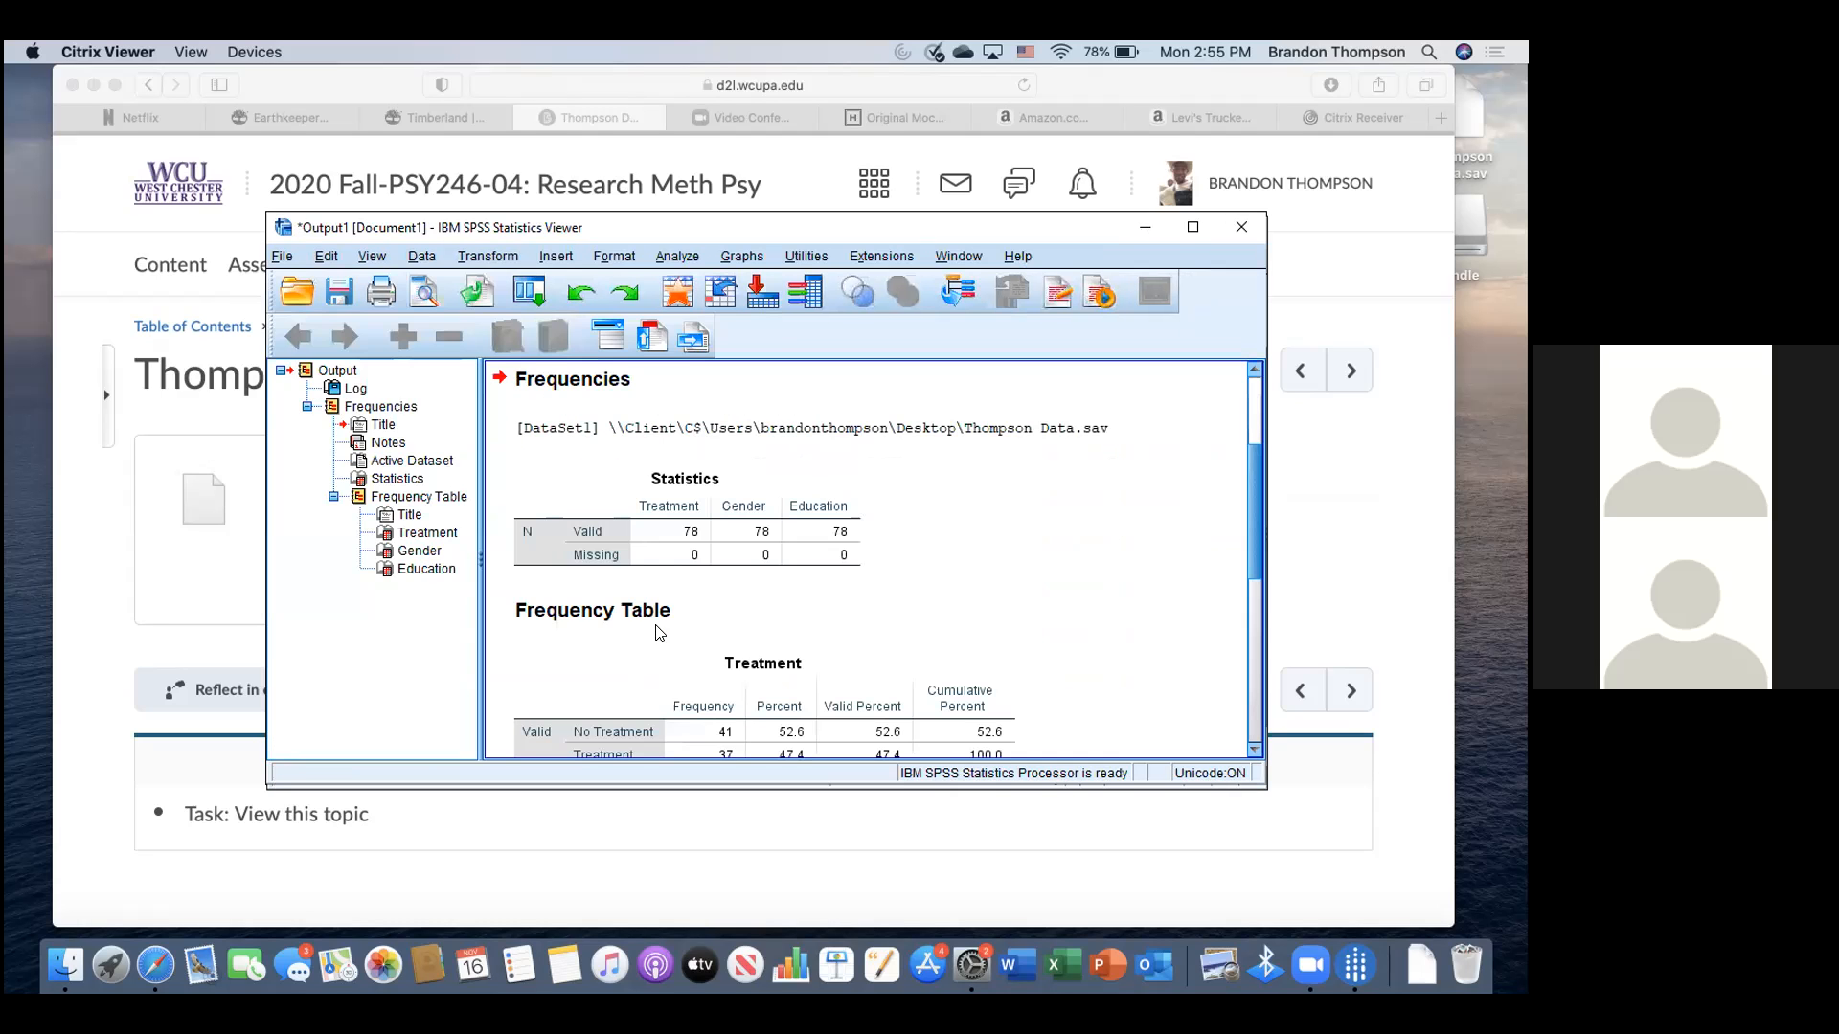
- Review the Treatment table (41 No Treatment, 37 Treatment, 78 total) and open the Analyze menu
scroll(793, 624, "down", 5)
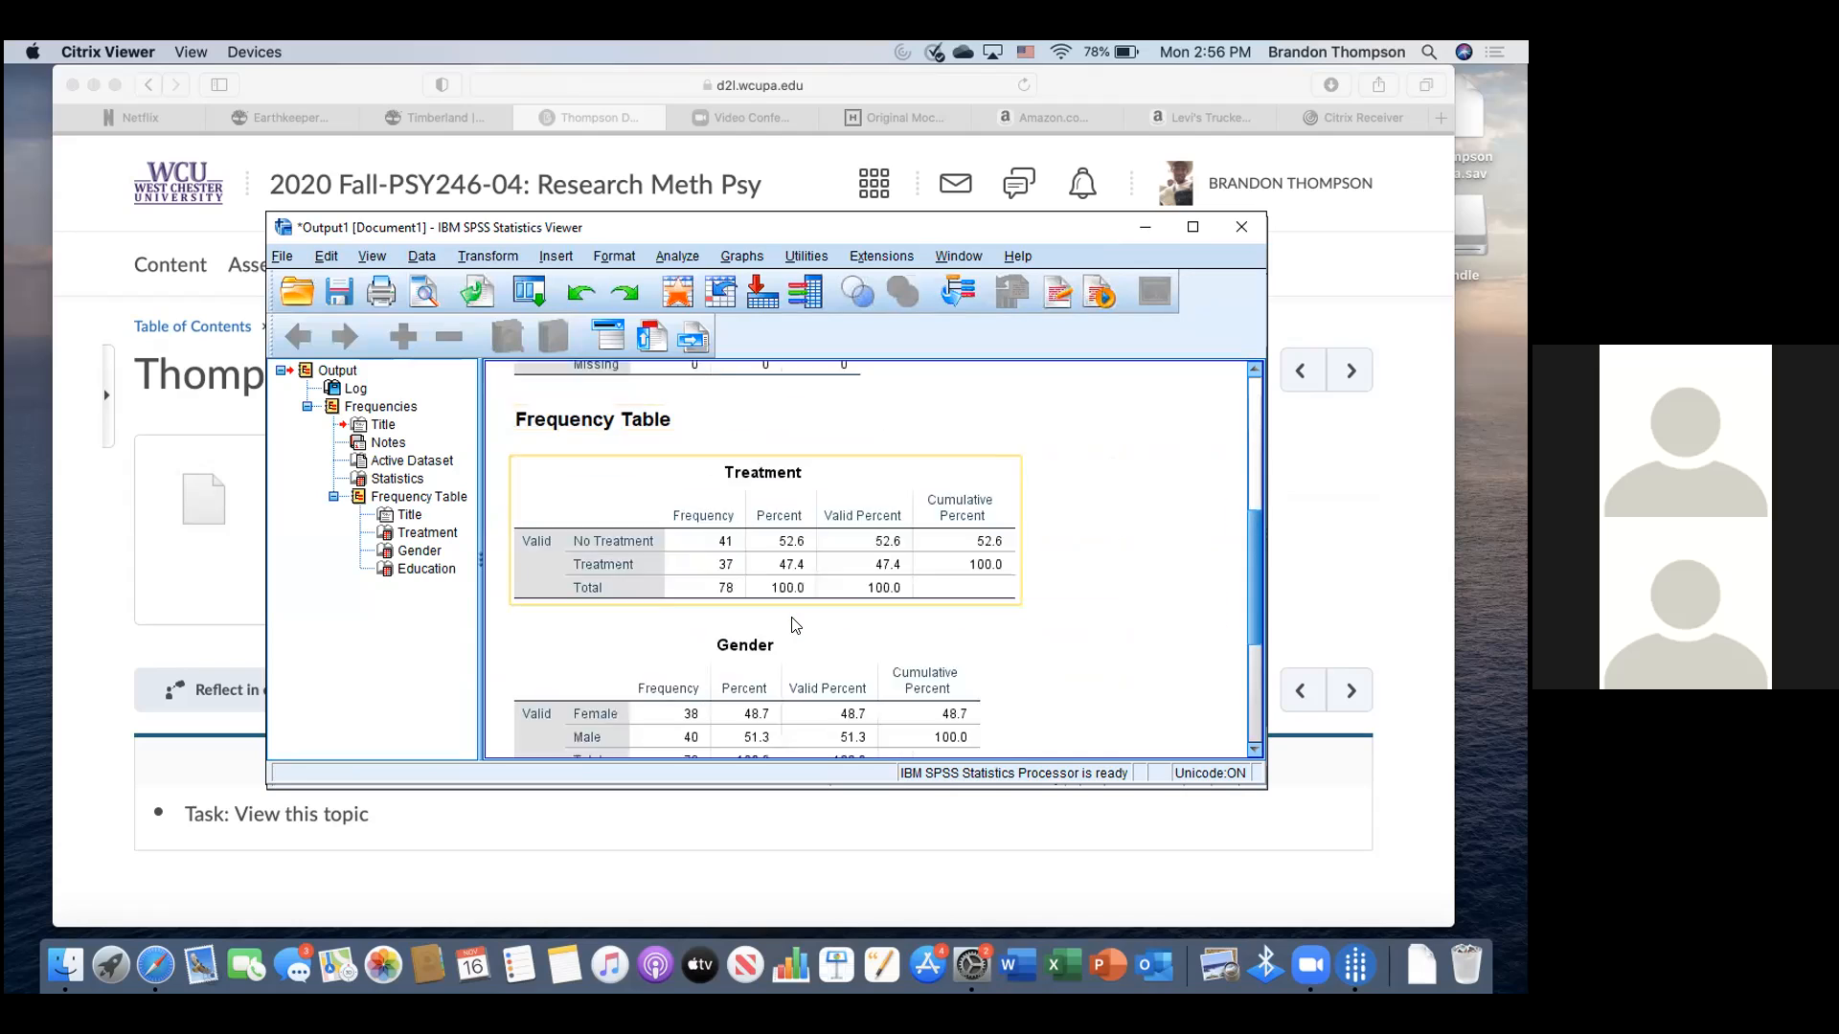
scroll(793, 624, "up", 5)
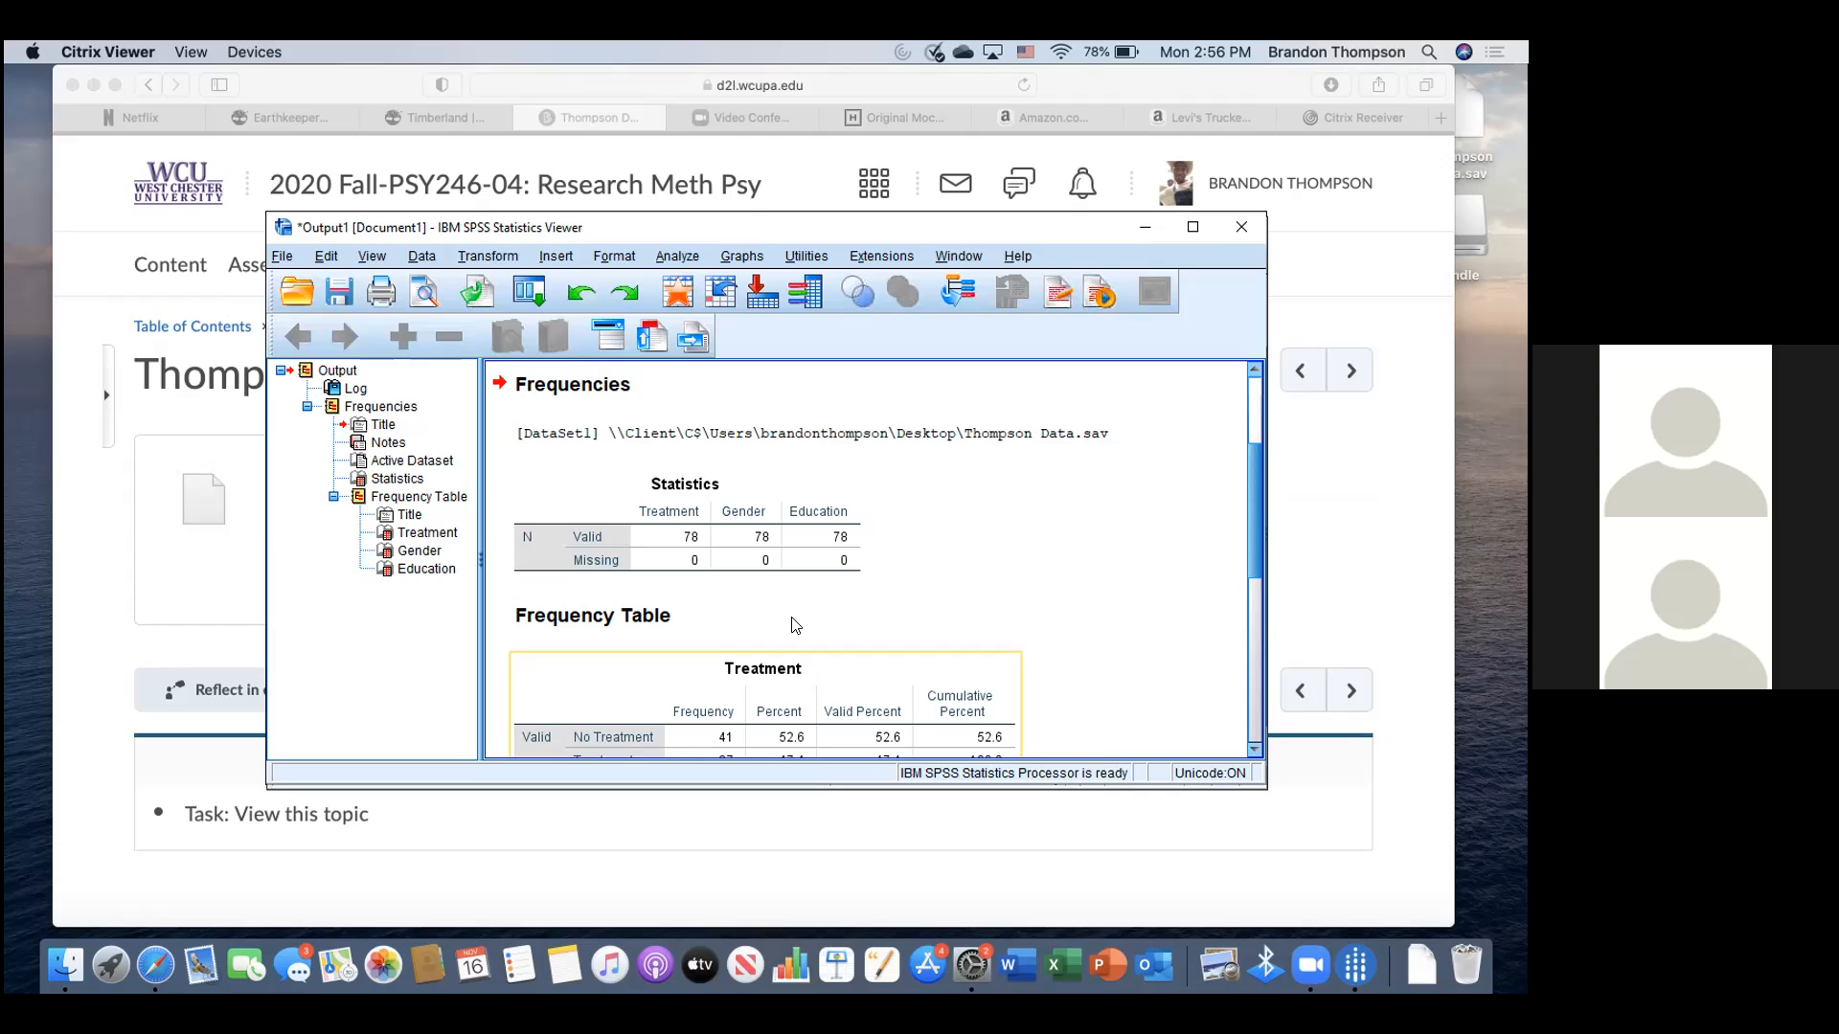
scroll(795, 624, "down", 3)
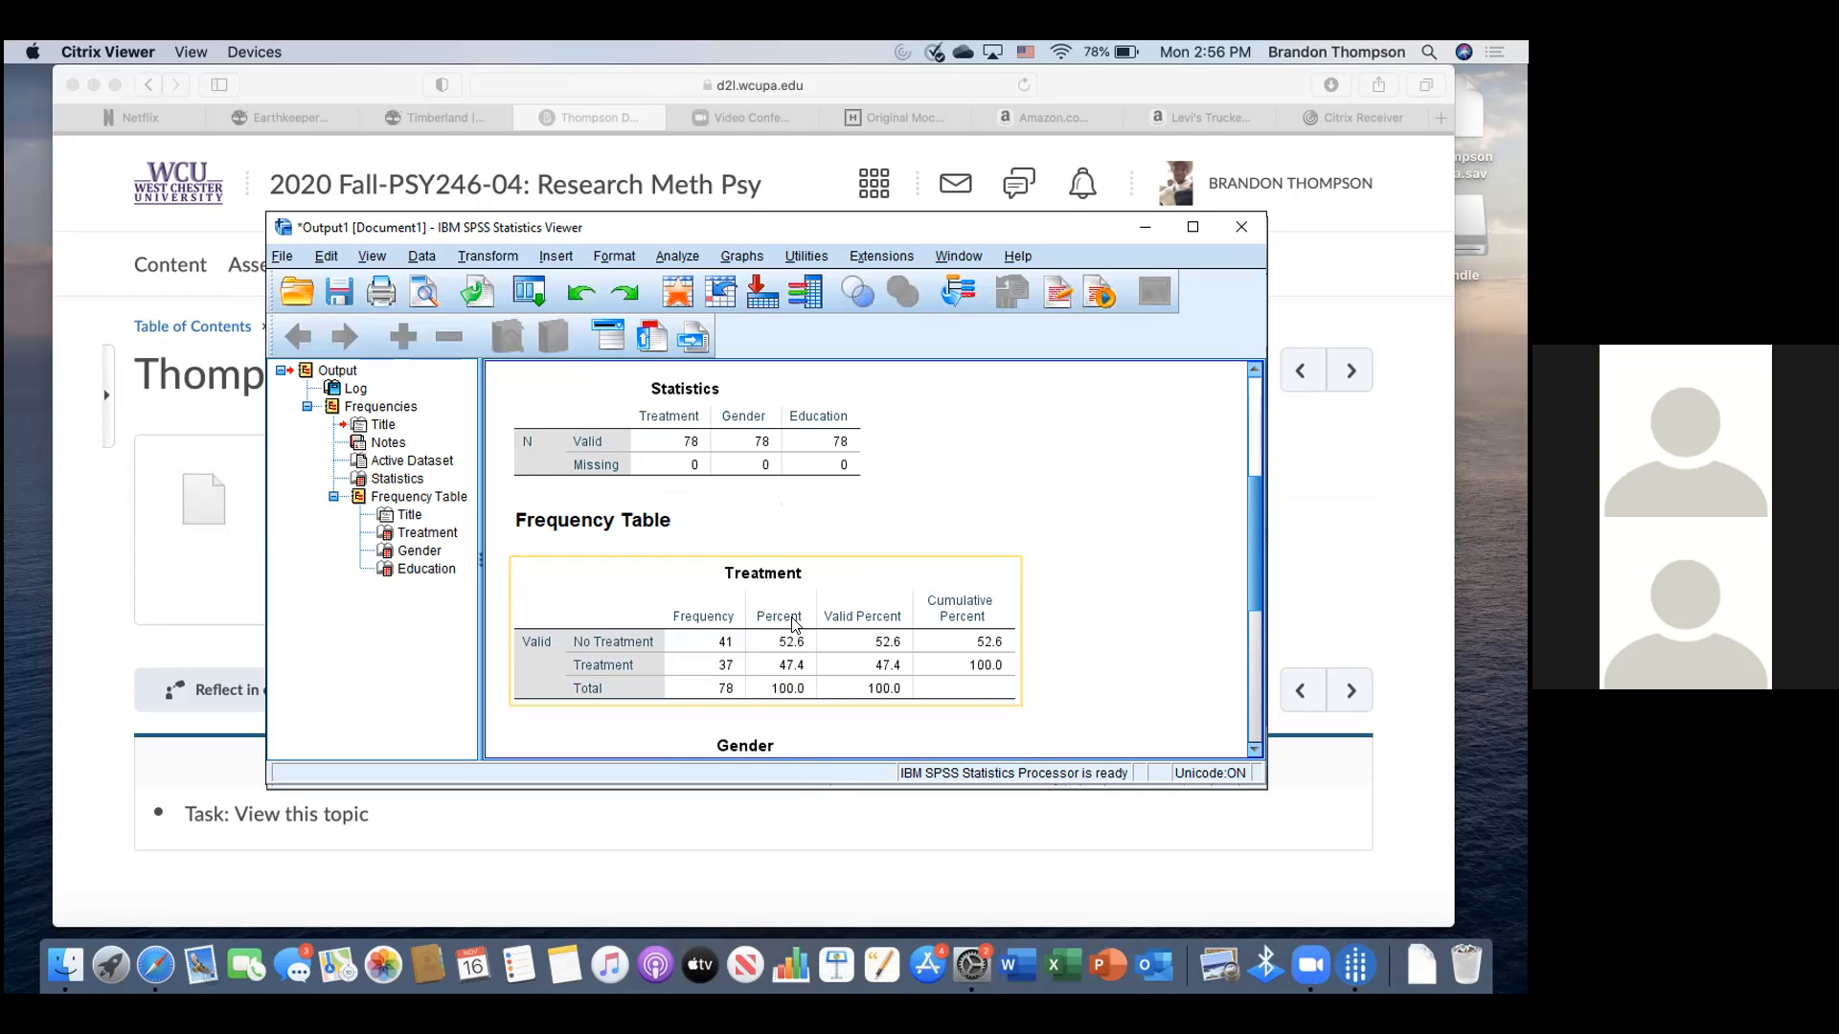
scroll(794, 623, "down", 10)
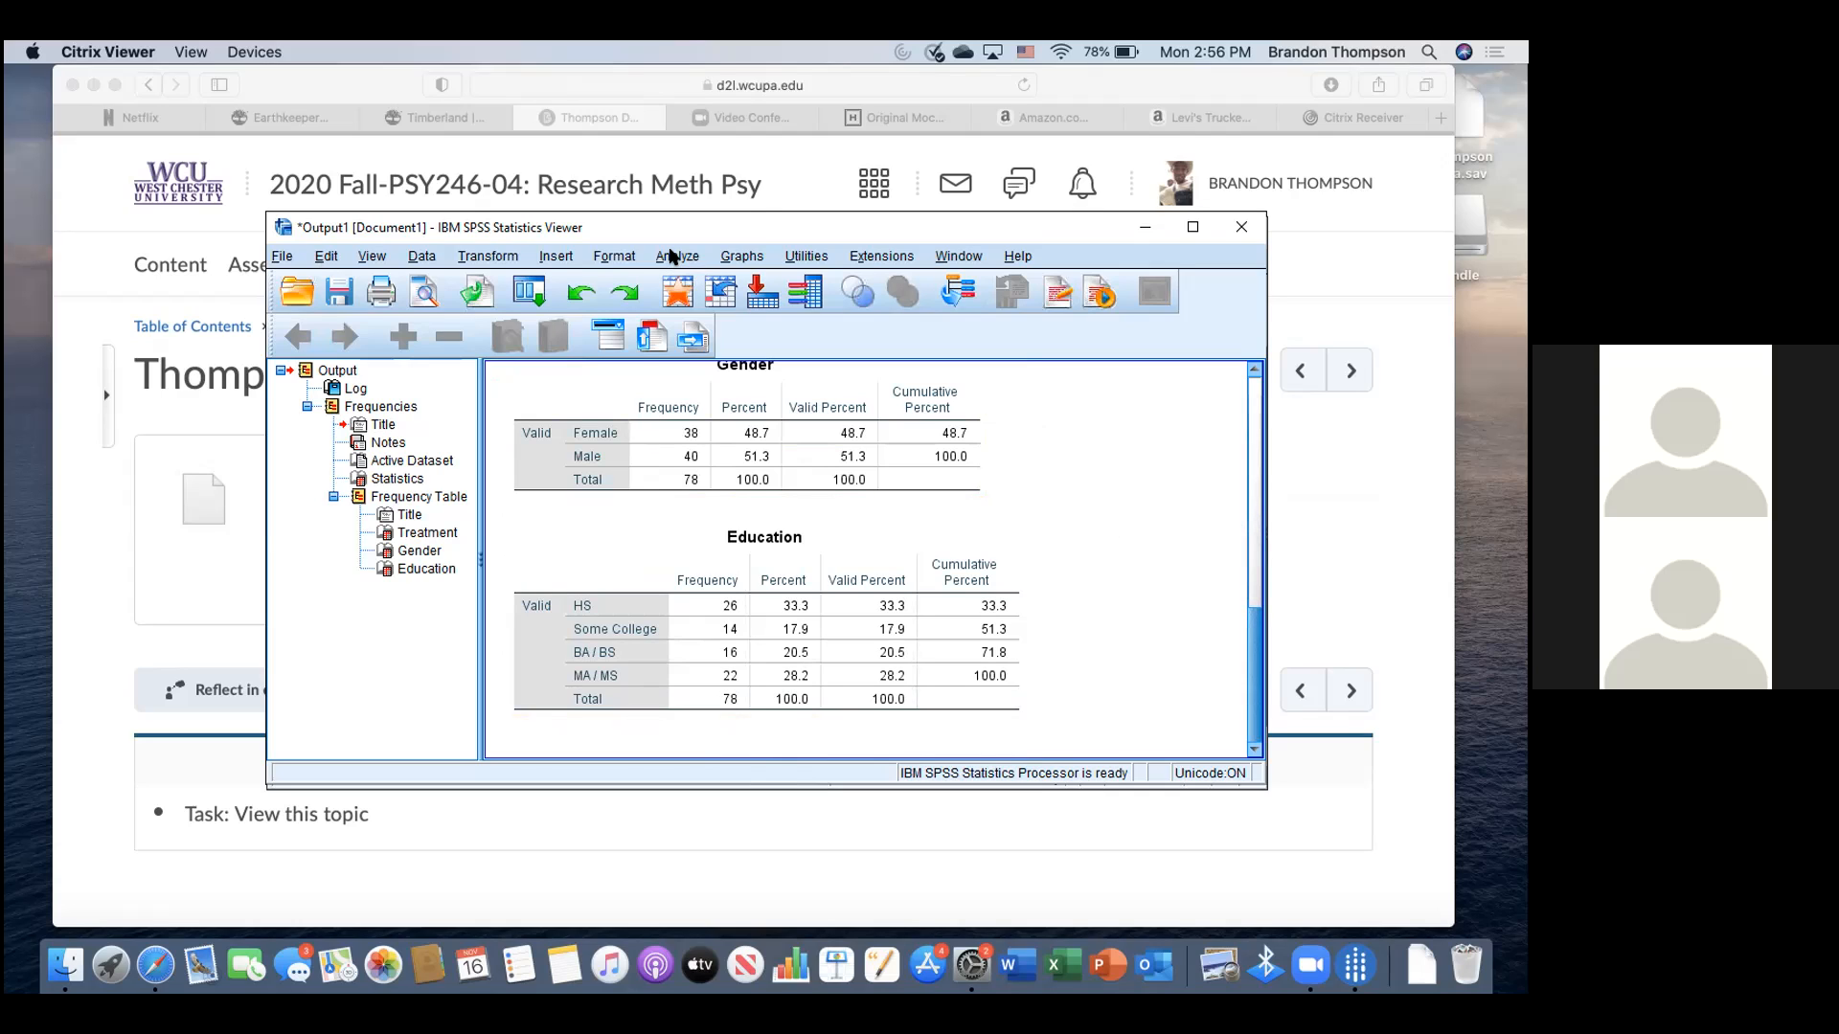
key("Page_Up")
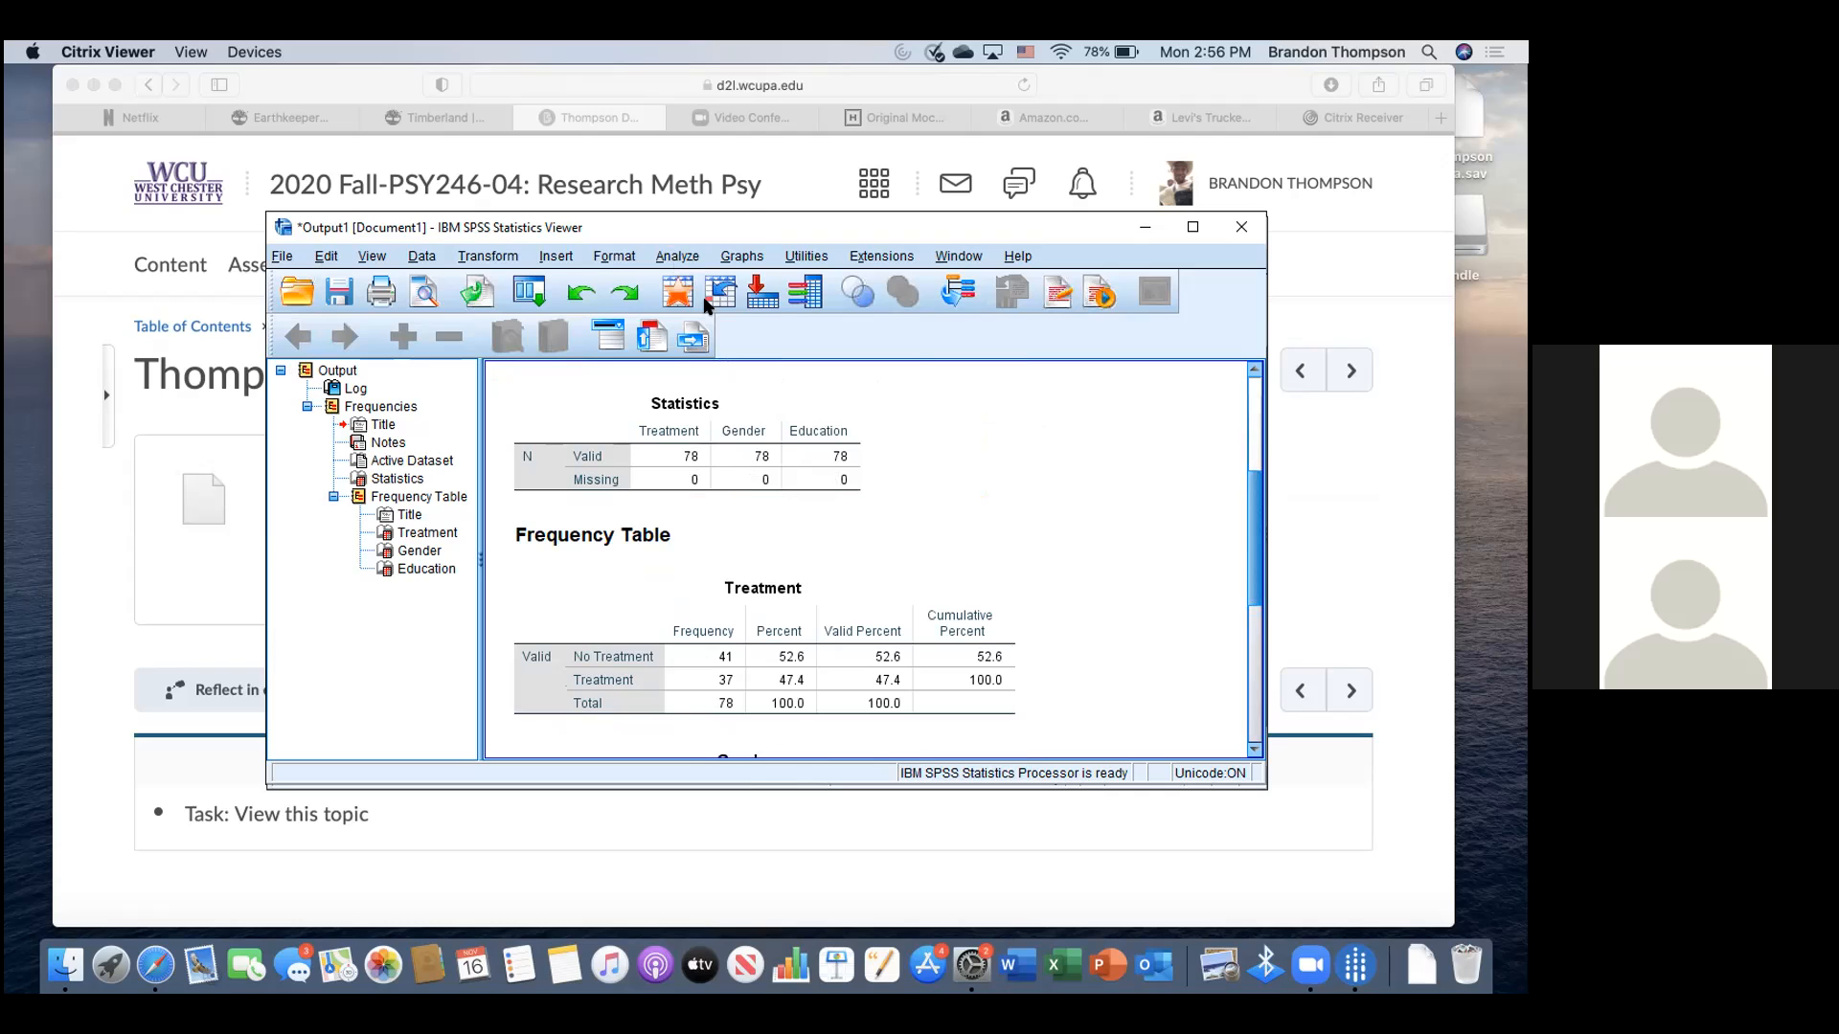
left_click(681, 258)
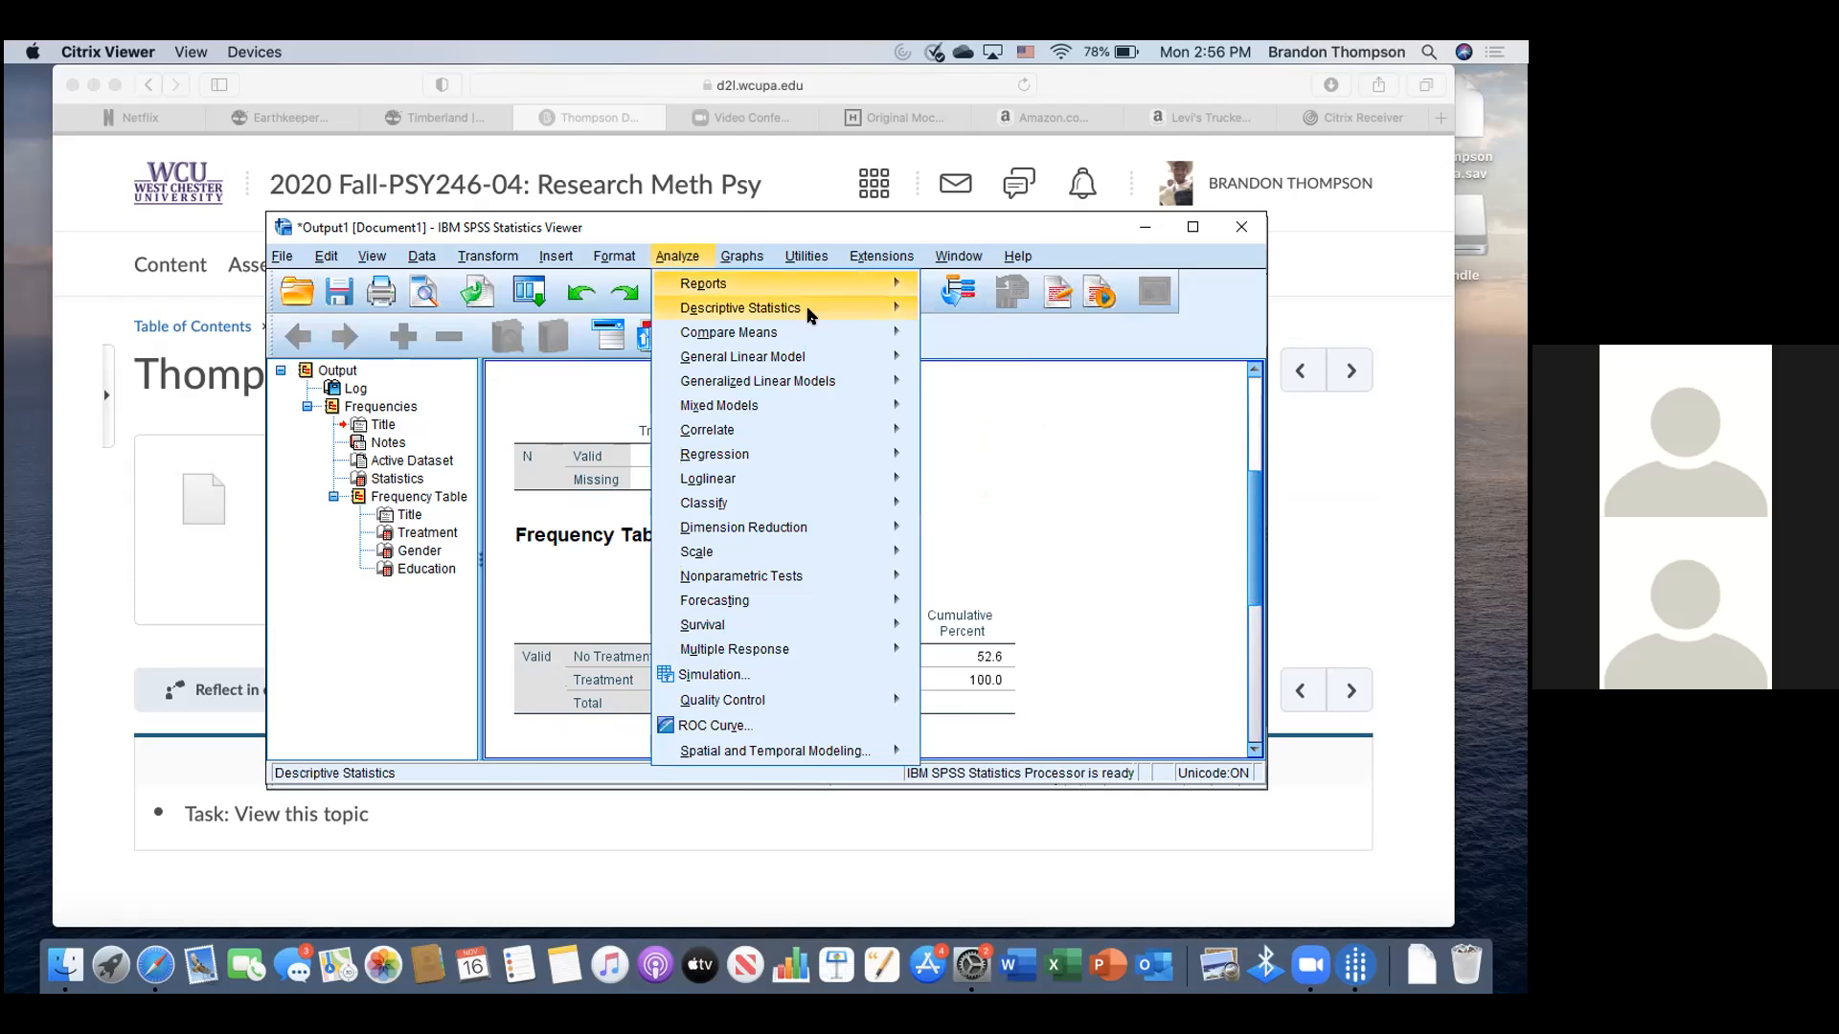
- Run Descriptives on Age and Suicidality, giving means 33.31 and 39.79 with N = 78
mouse_move(809, 313)
left_click(982, 338)
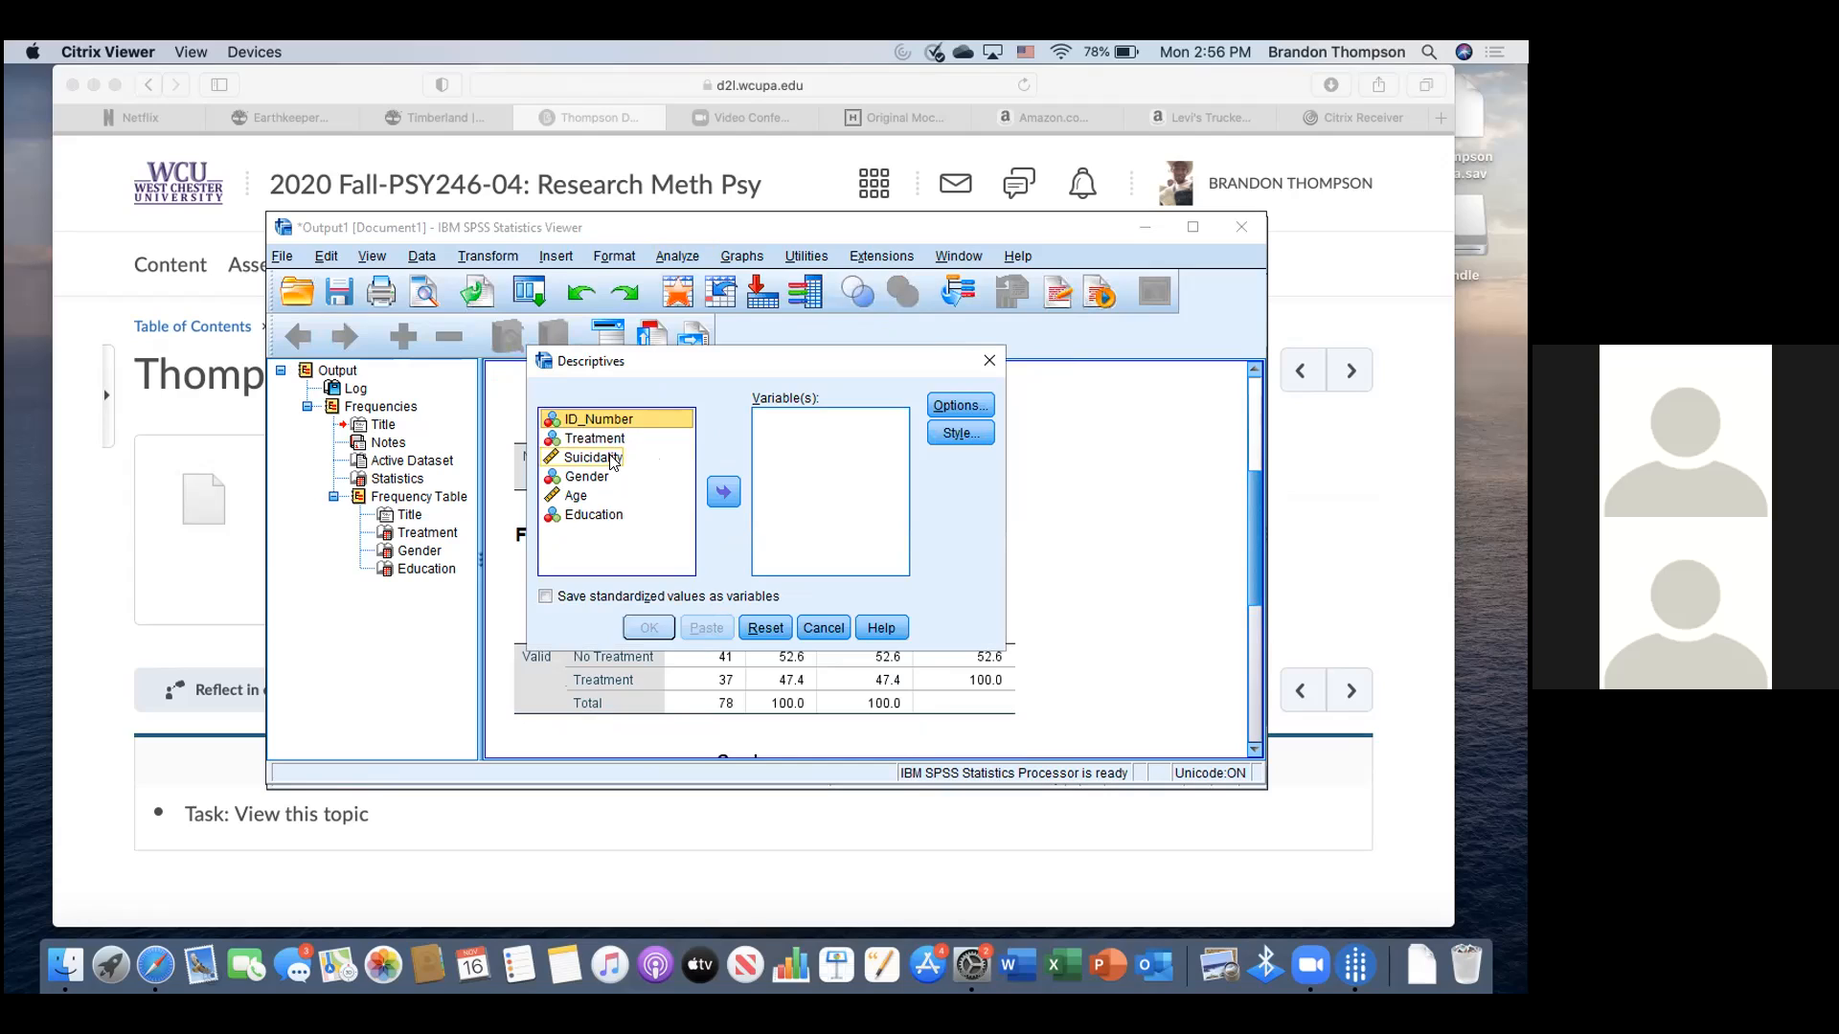
left_click(580, 495)
left_click(709, 491)
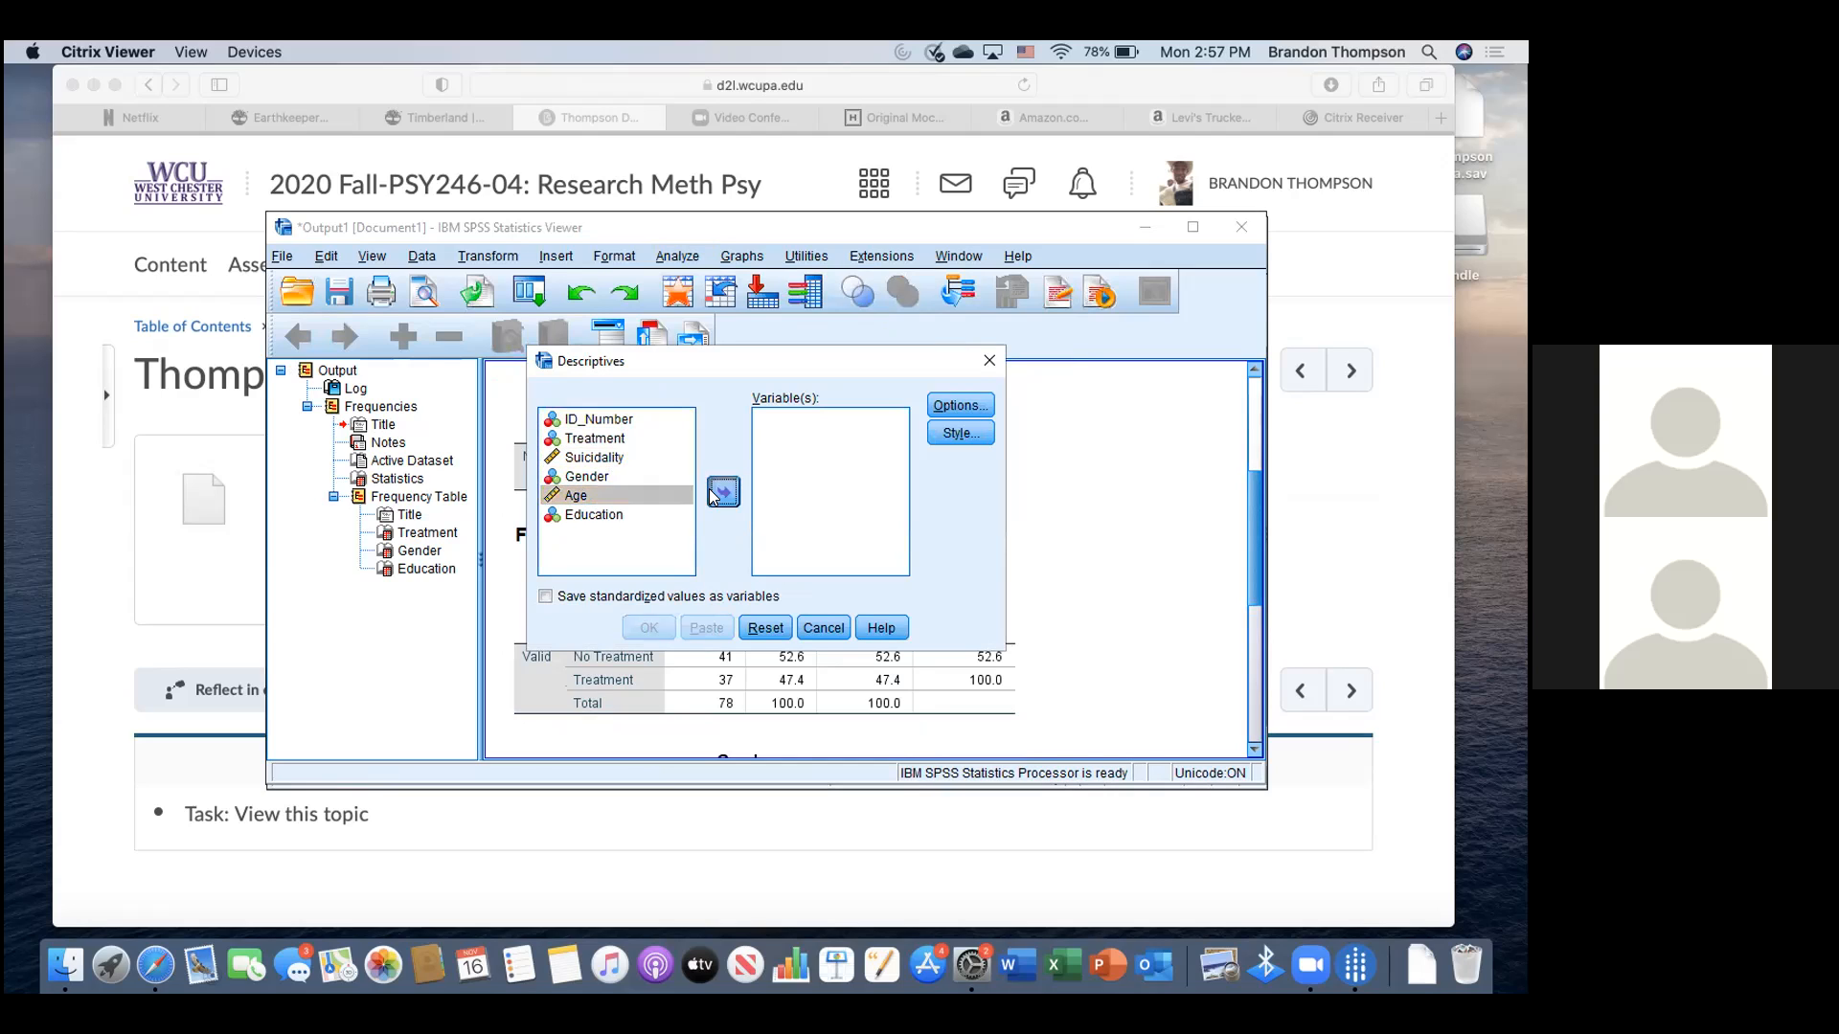
left_click(618, 458)
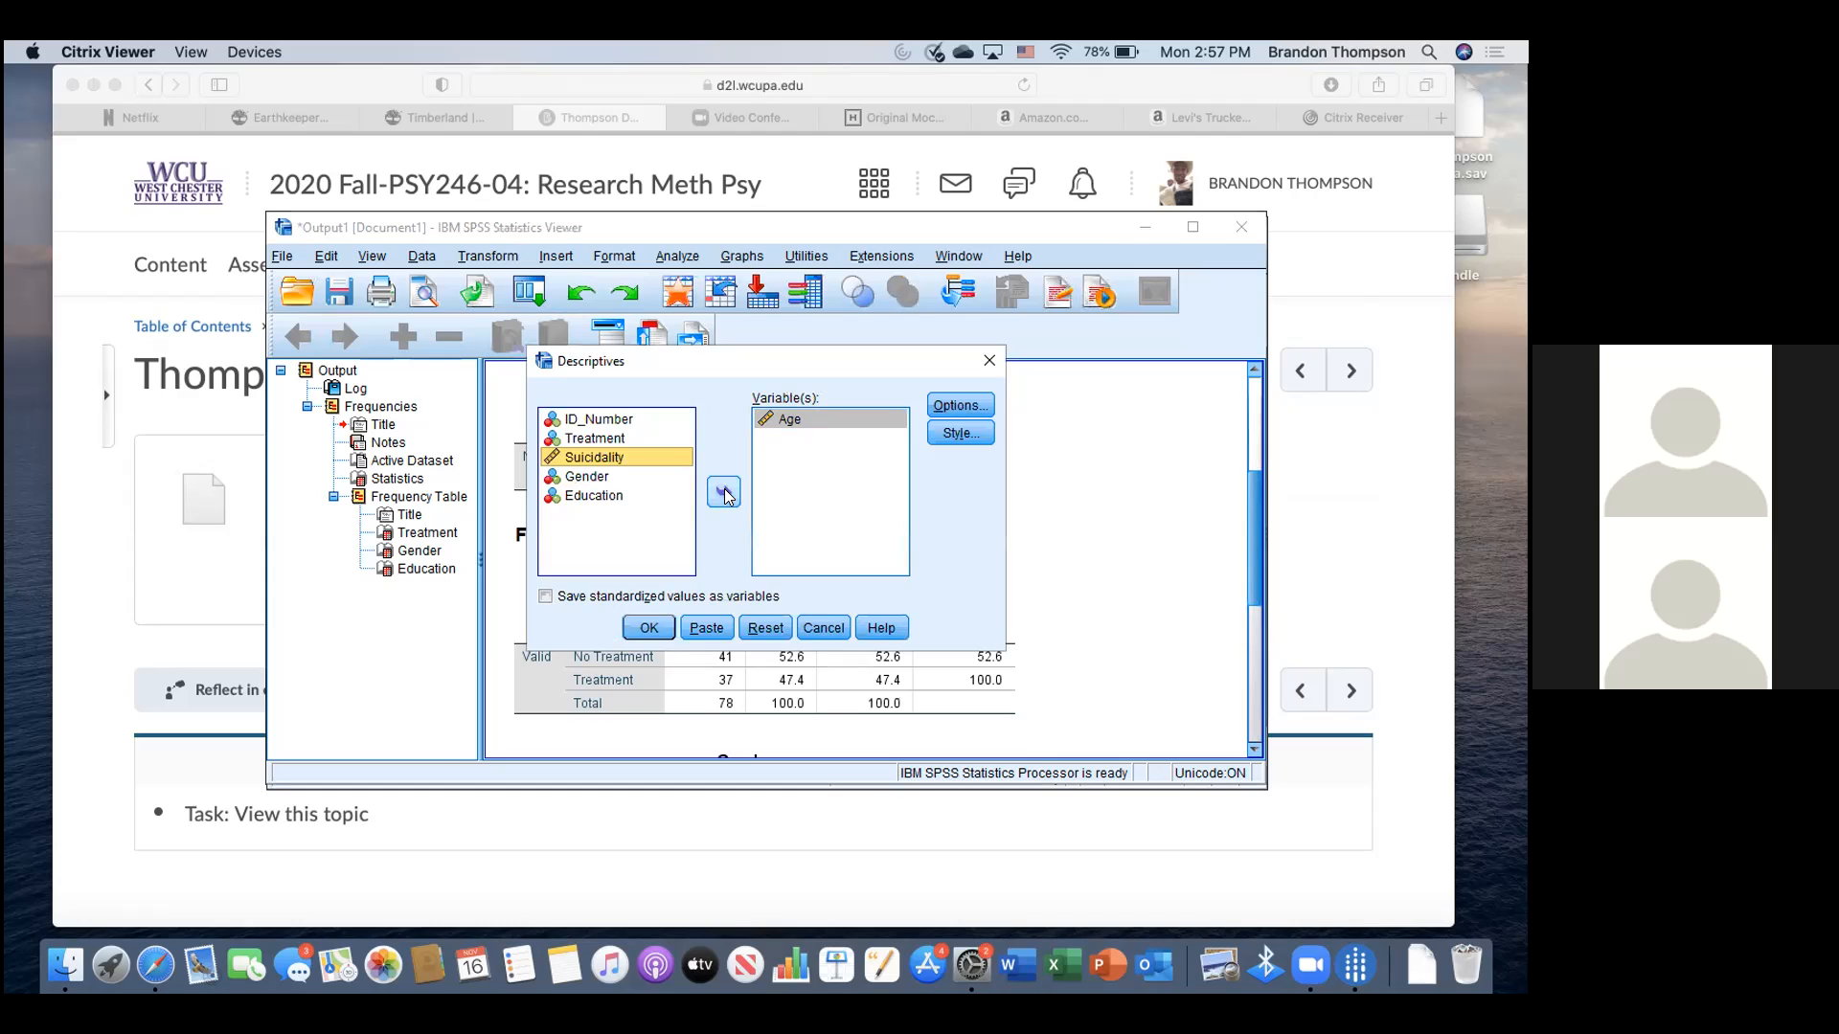
left_click(725, 496)
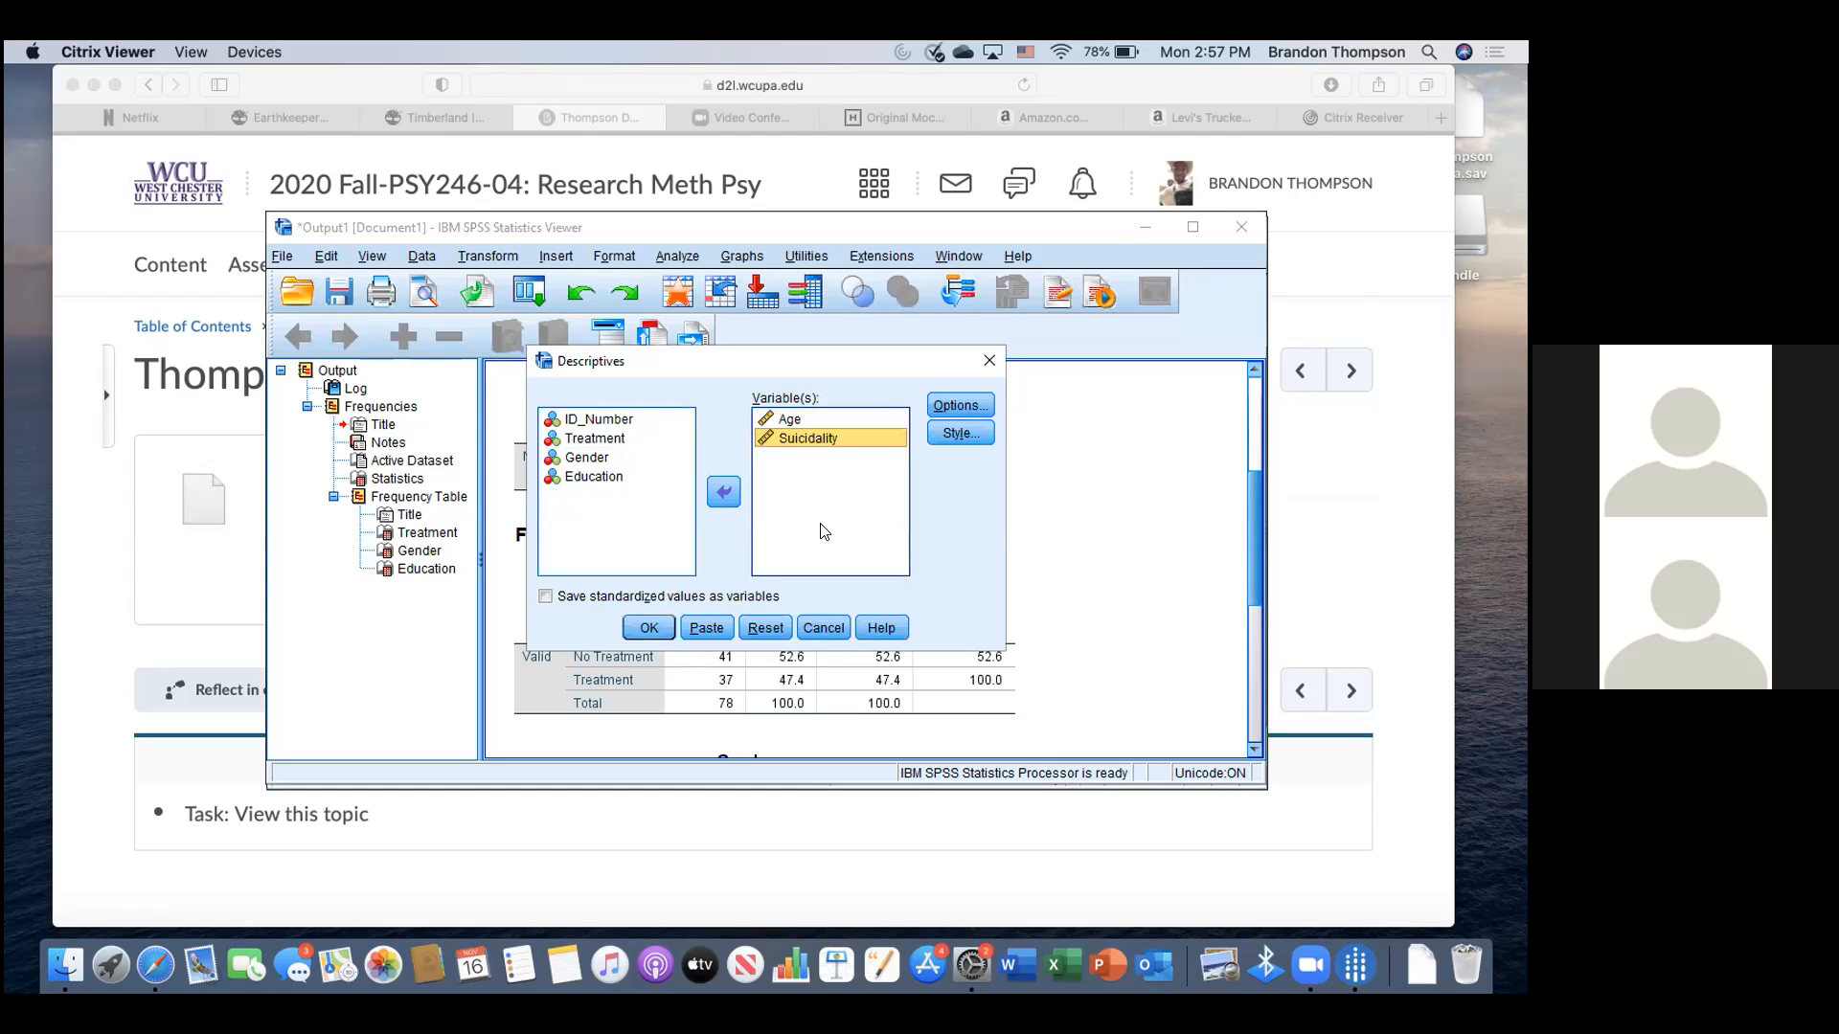
left_click(650, 628)
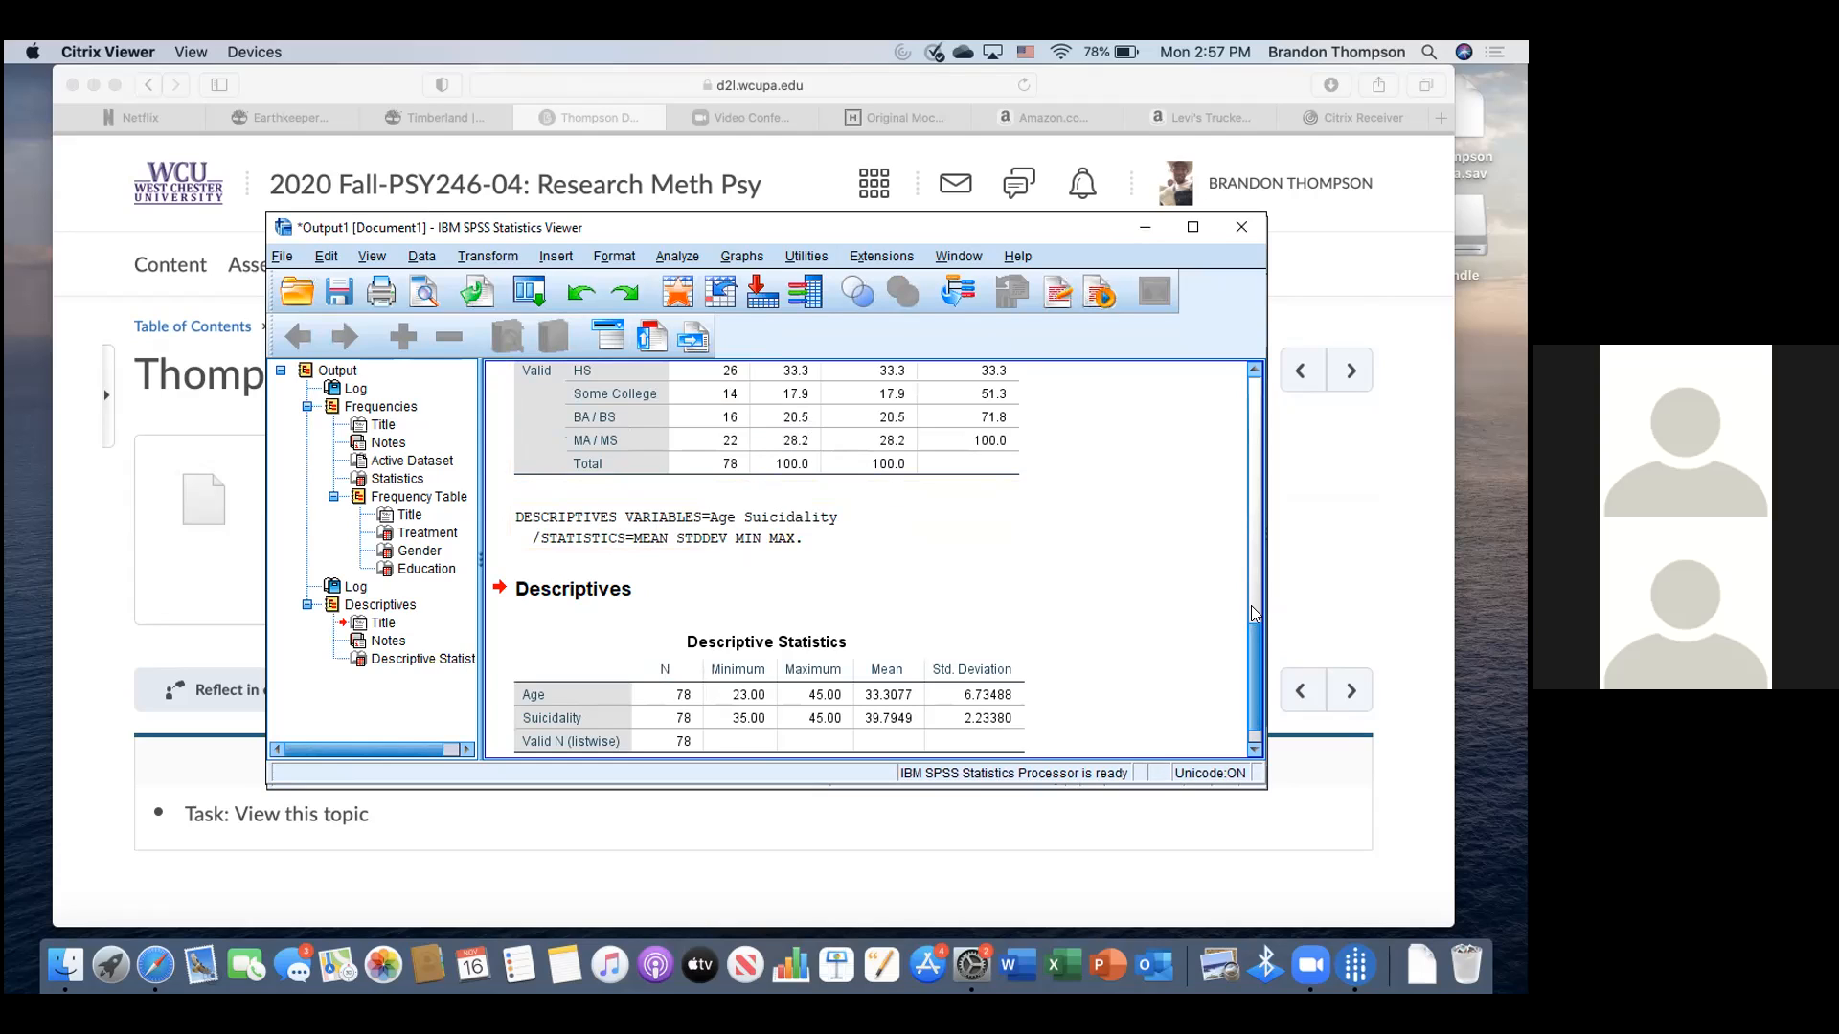
- Scroll the output up until the Treatment frequency table shows above the Gender table
scroll(1249, 625, "up", 5)
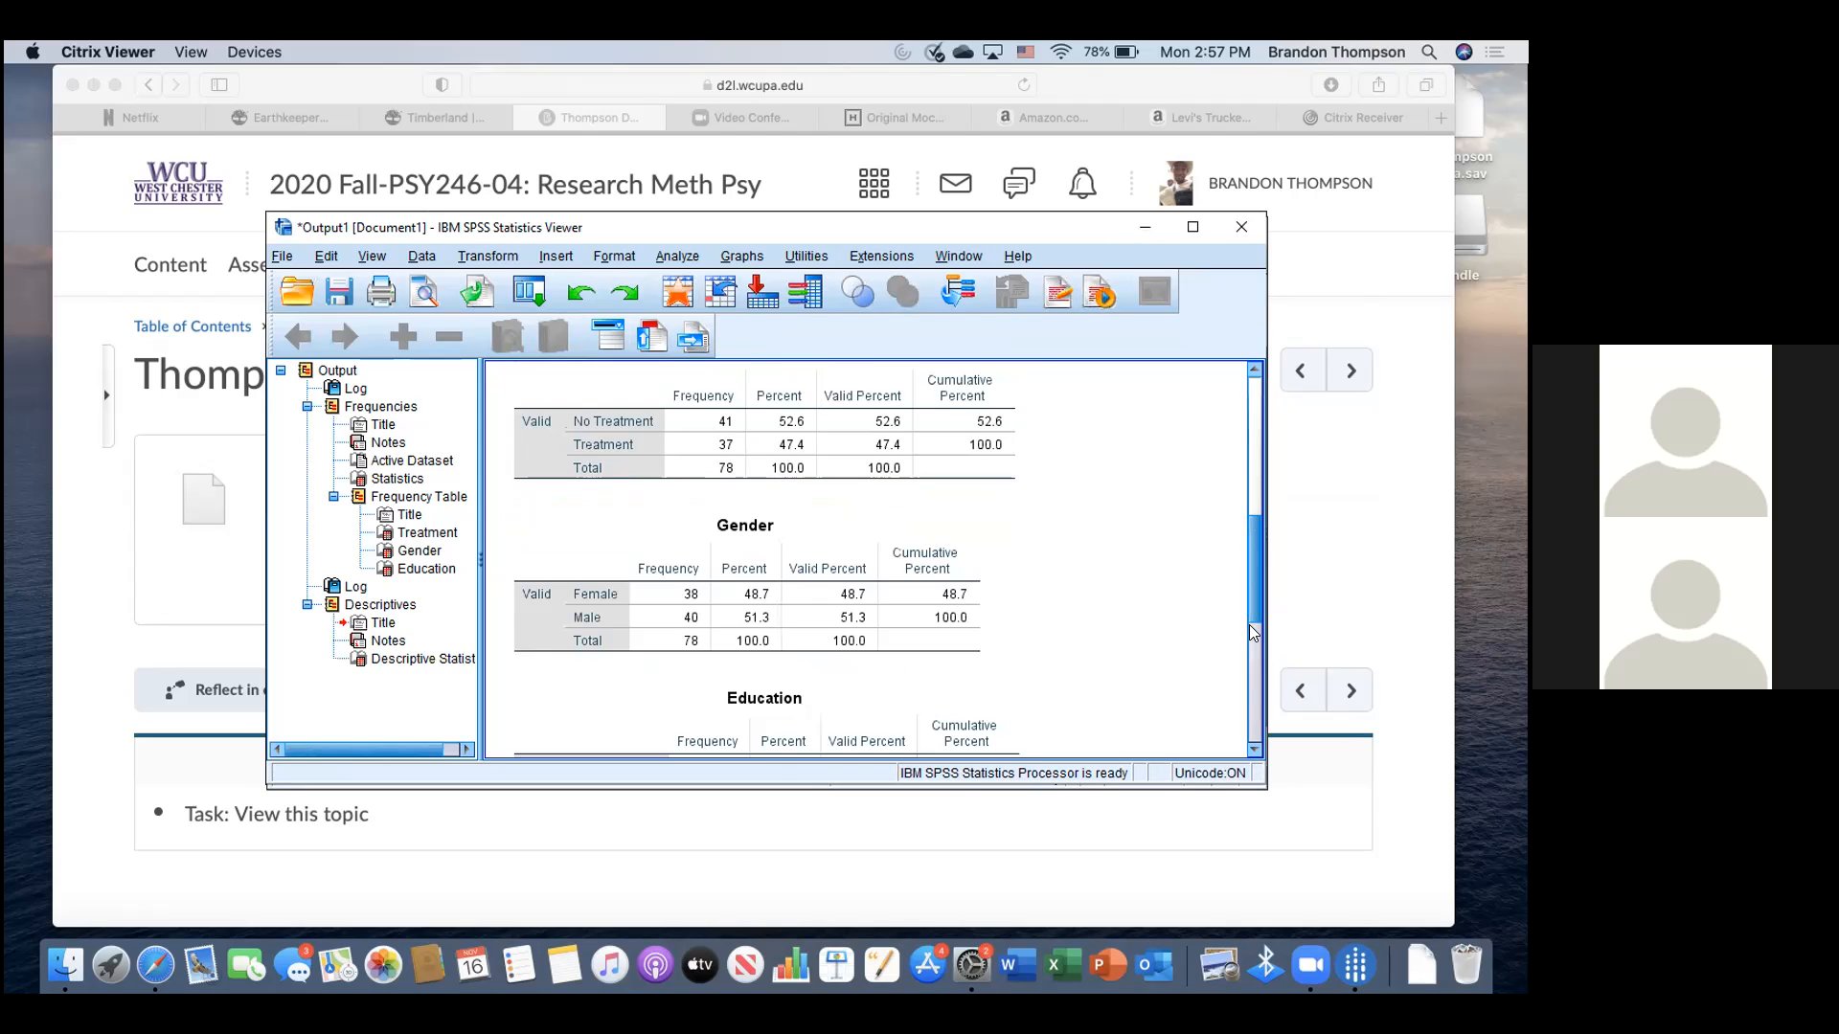
scroll(1247, 595, "down", 5)
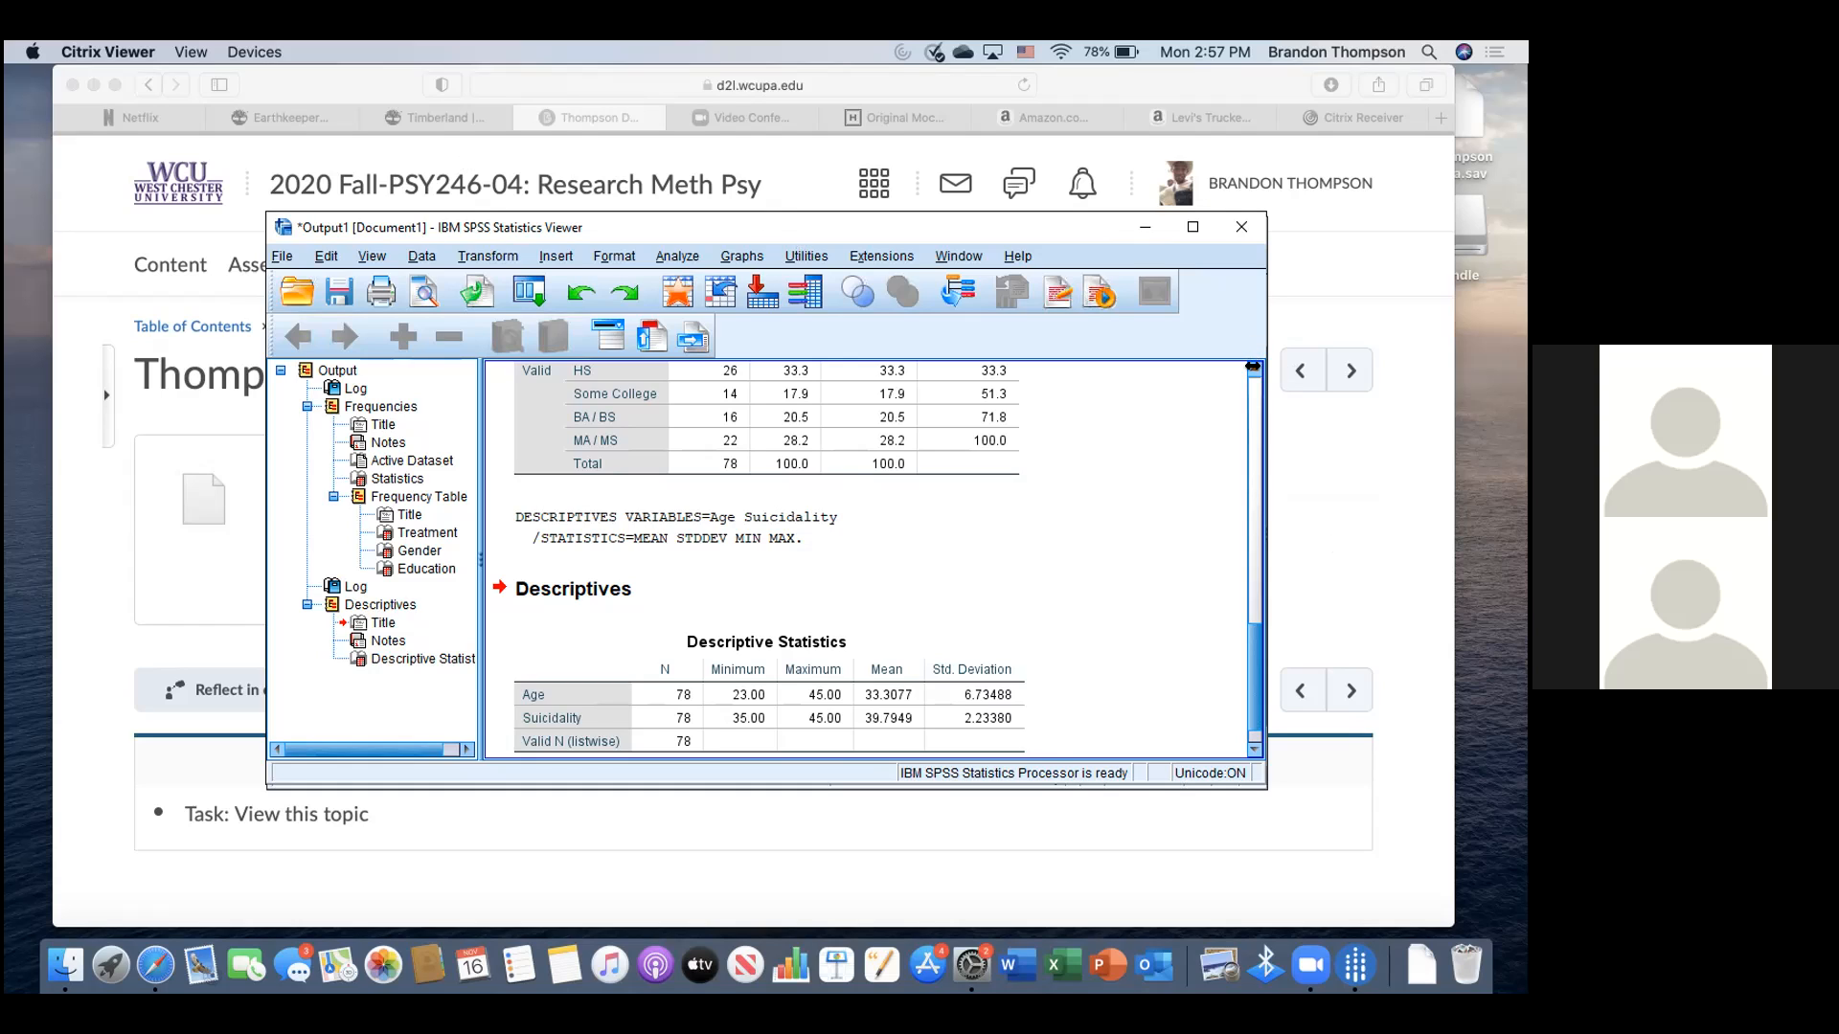
scroll(1253, 366, "up", 5)
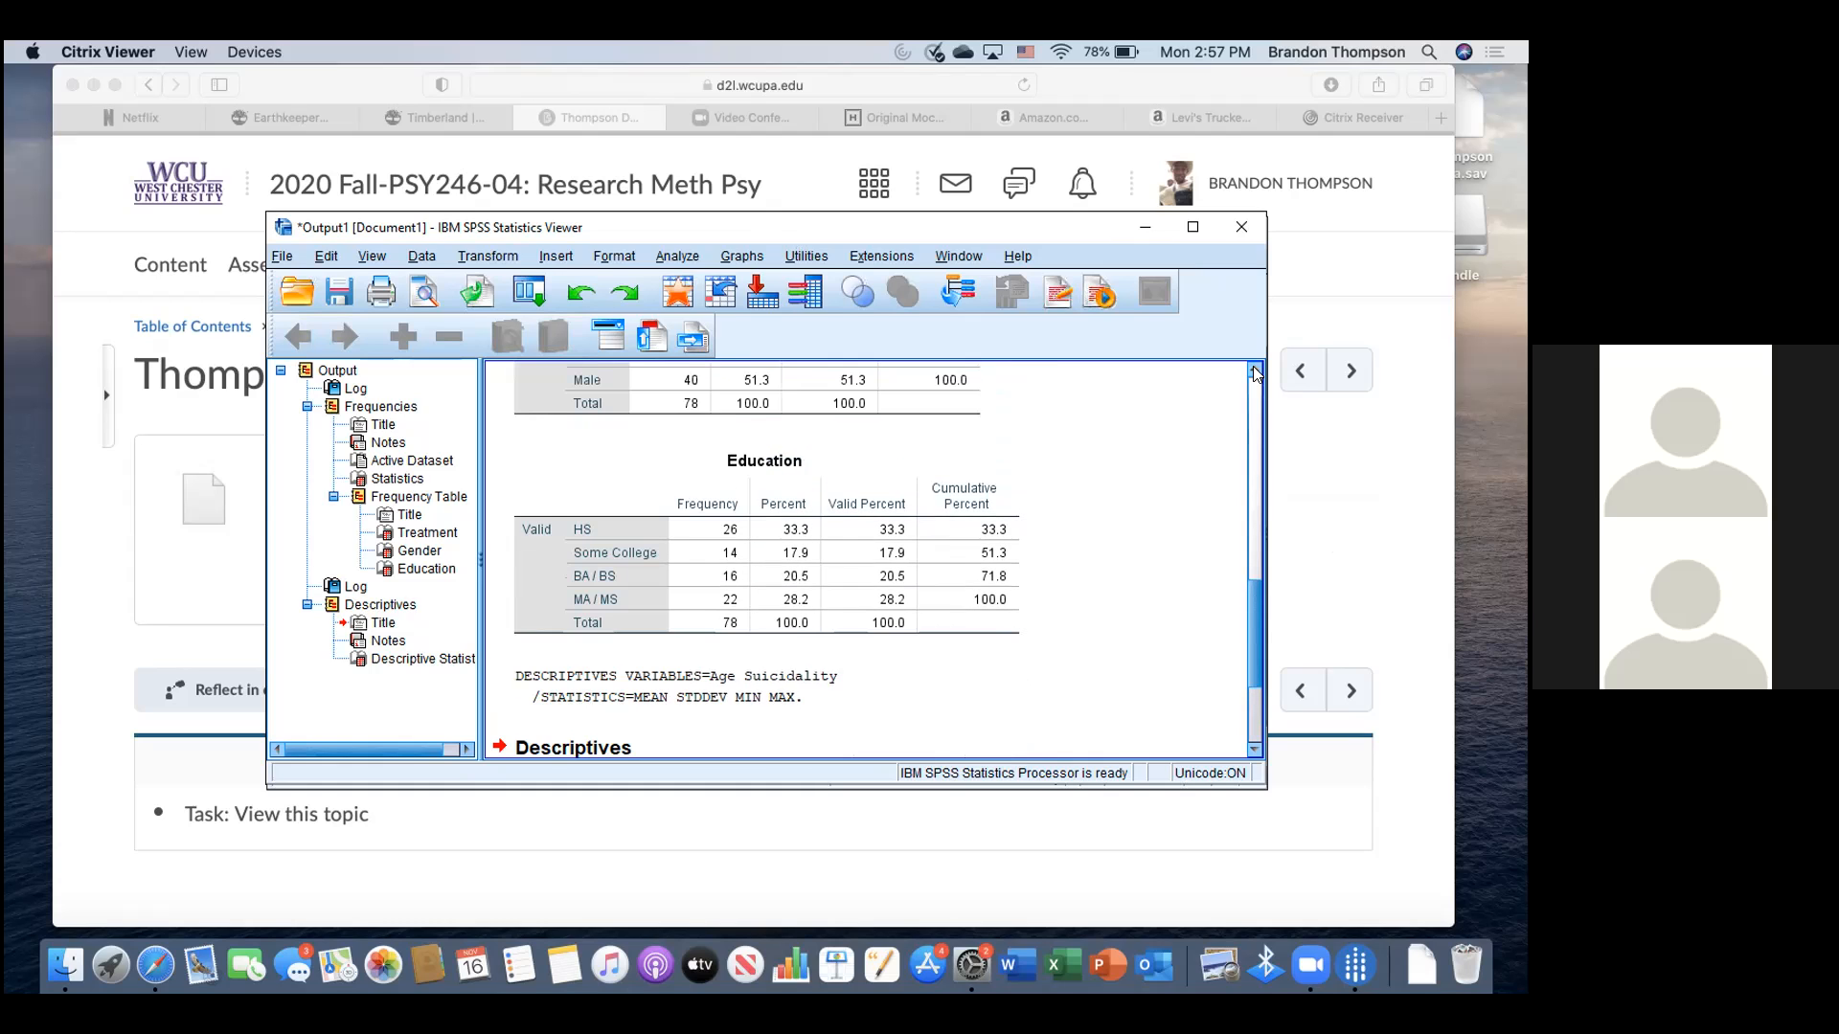
scroll(1255, 374, "up", 5)
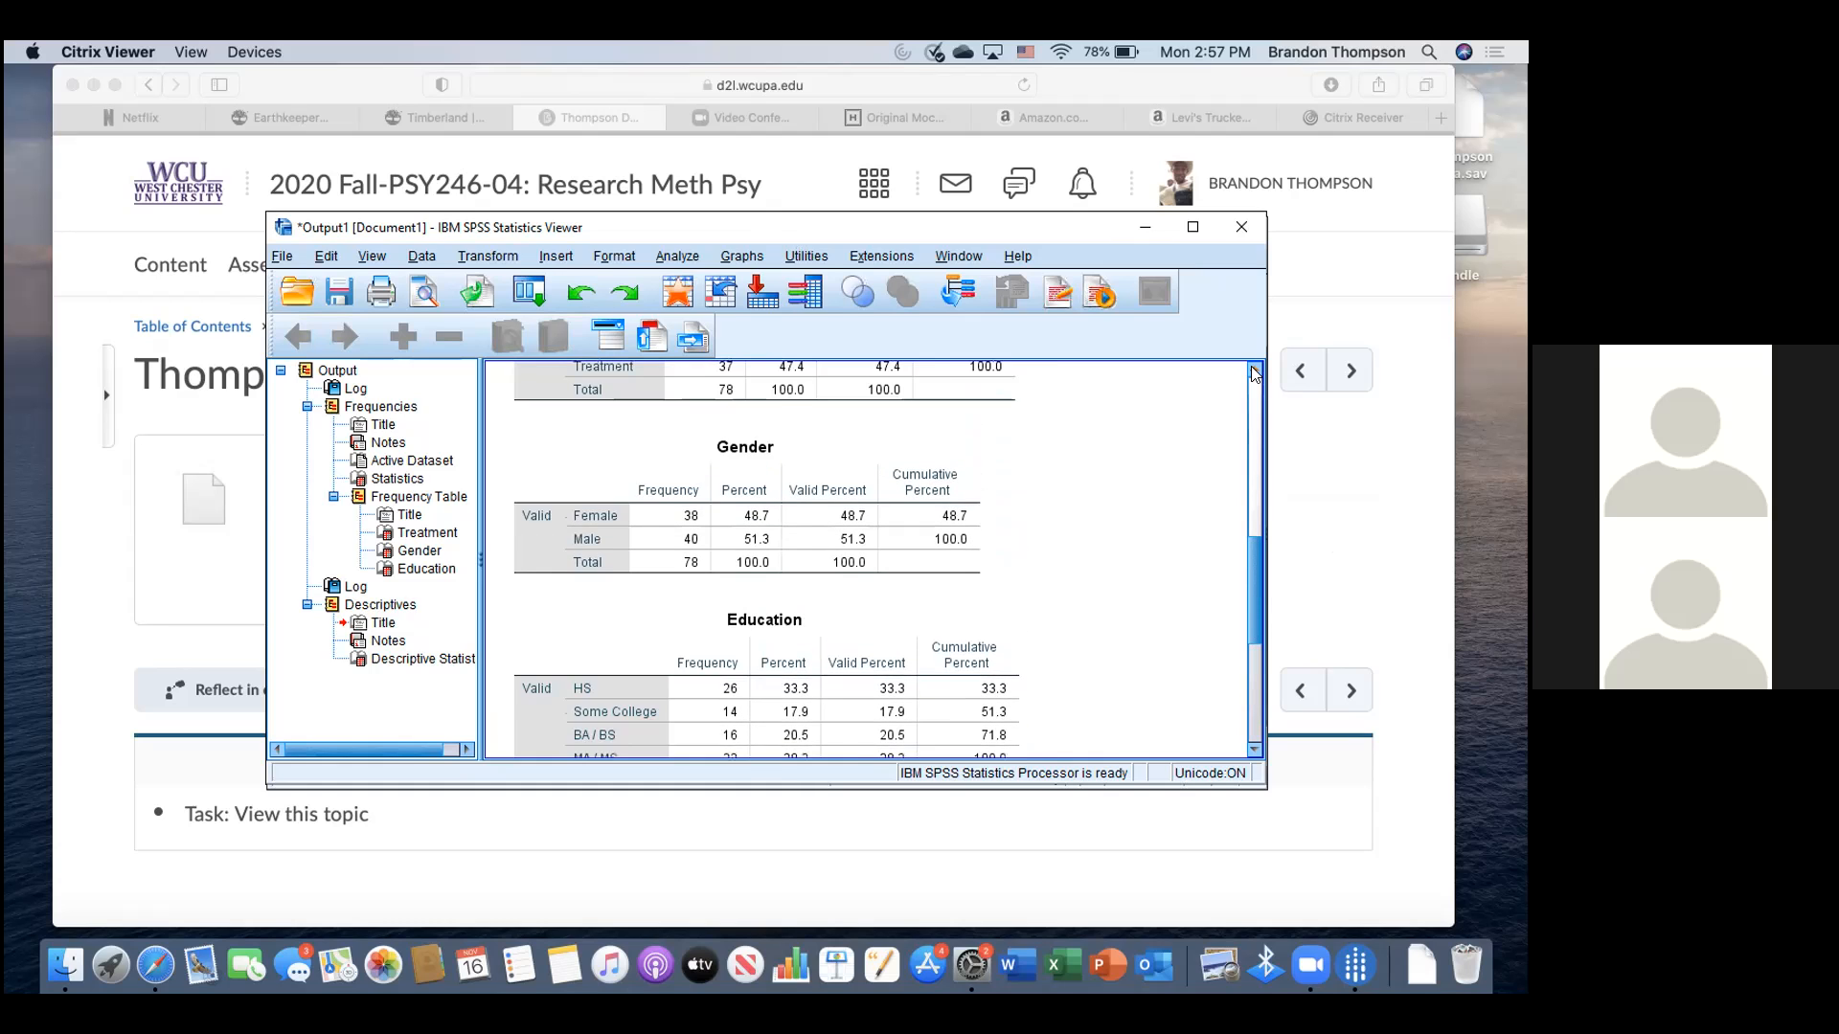
scroll(1255, 374, "up", 4)
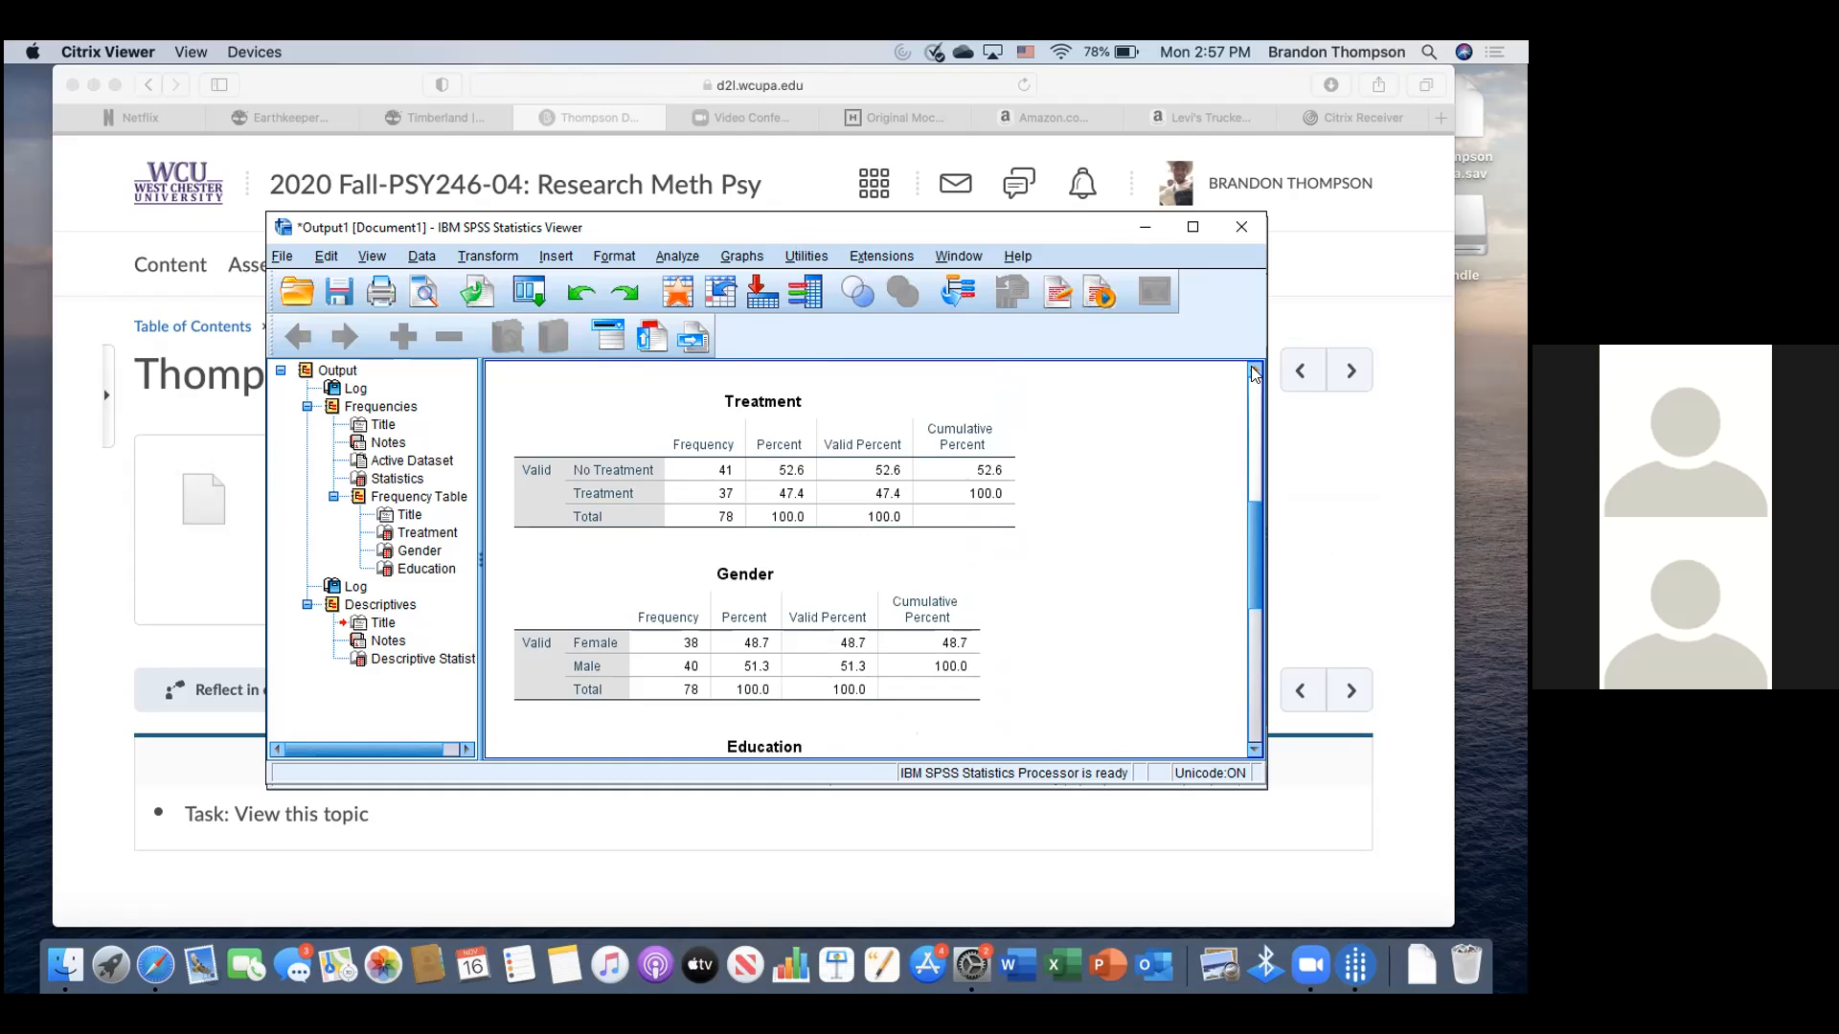
- Start an independent-samples t-test grouped by Treatment, with groups defined as 1 and 2
left_click(663, 256)
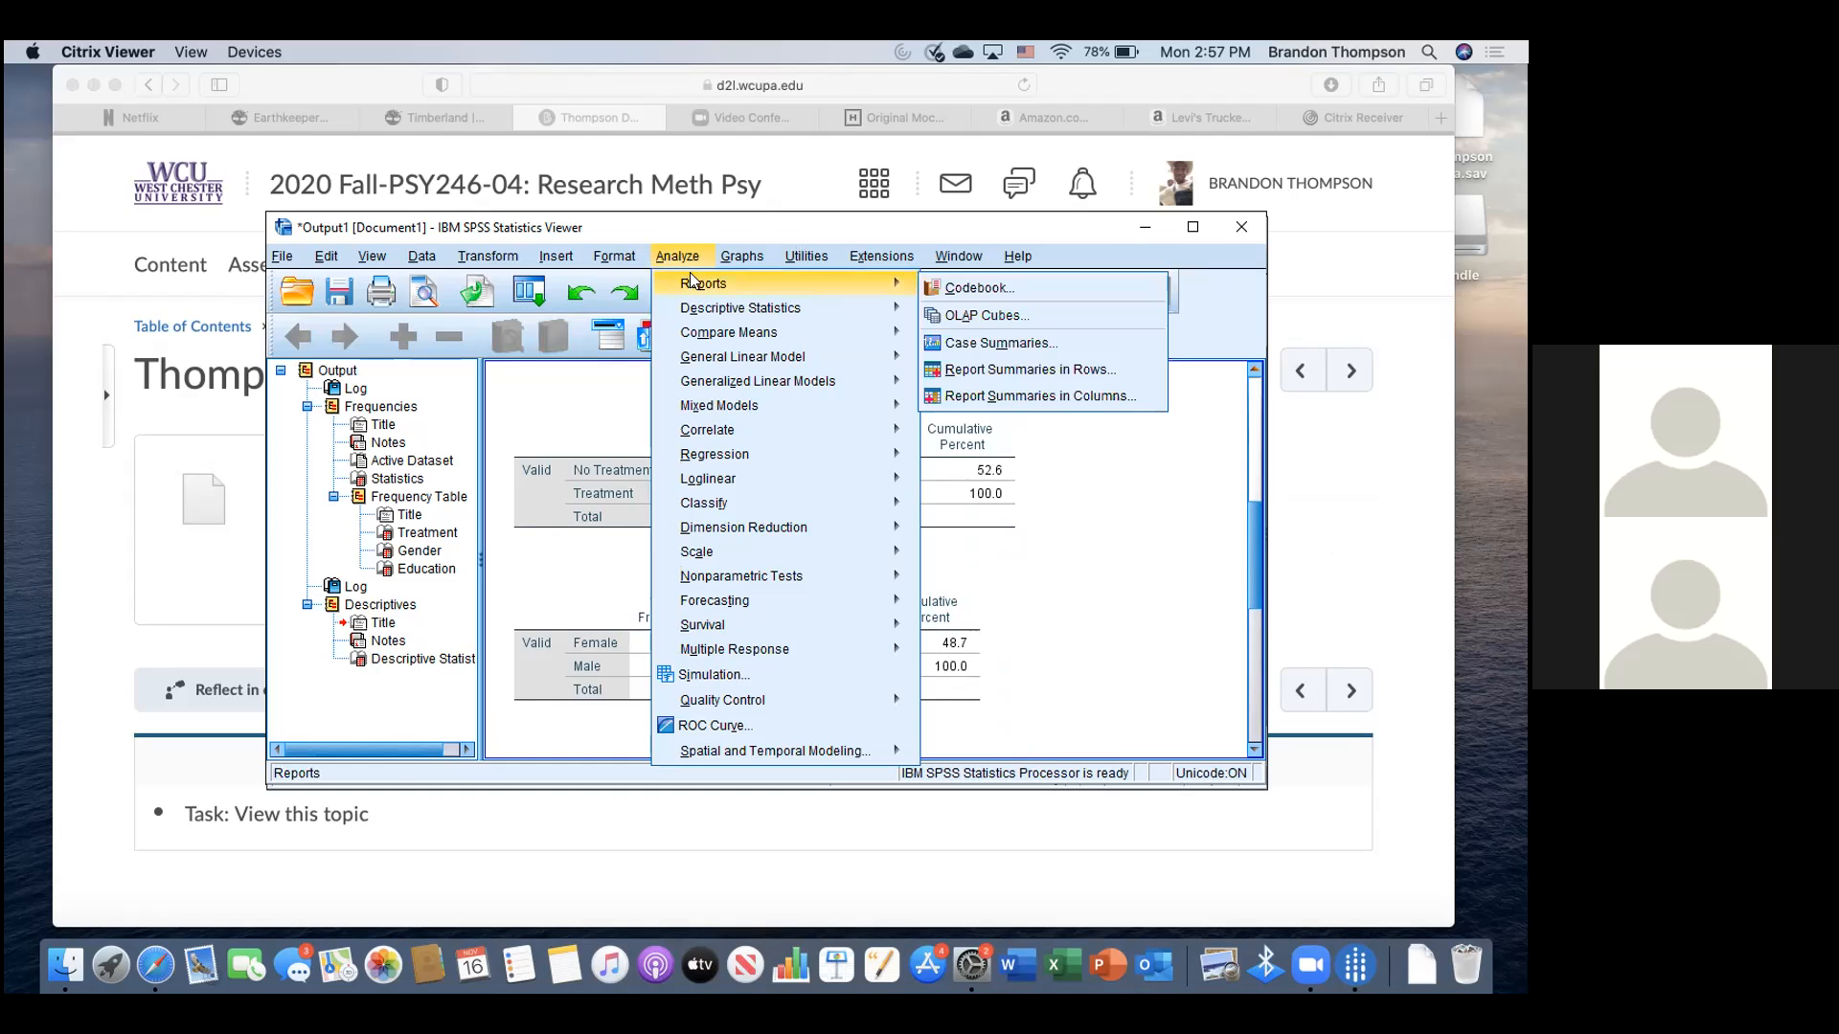
mouse_move(802, 327)
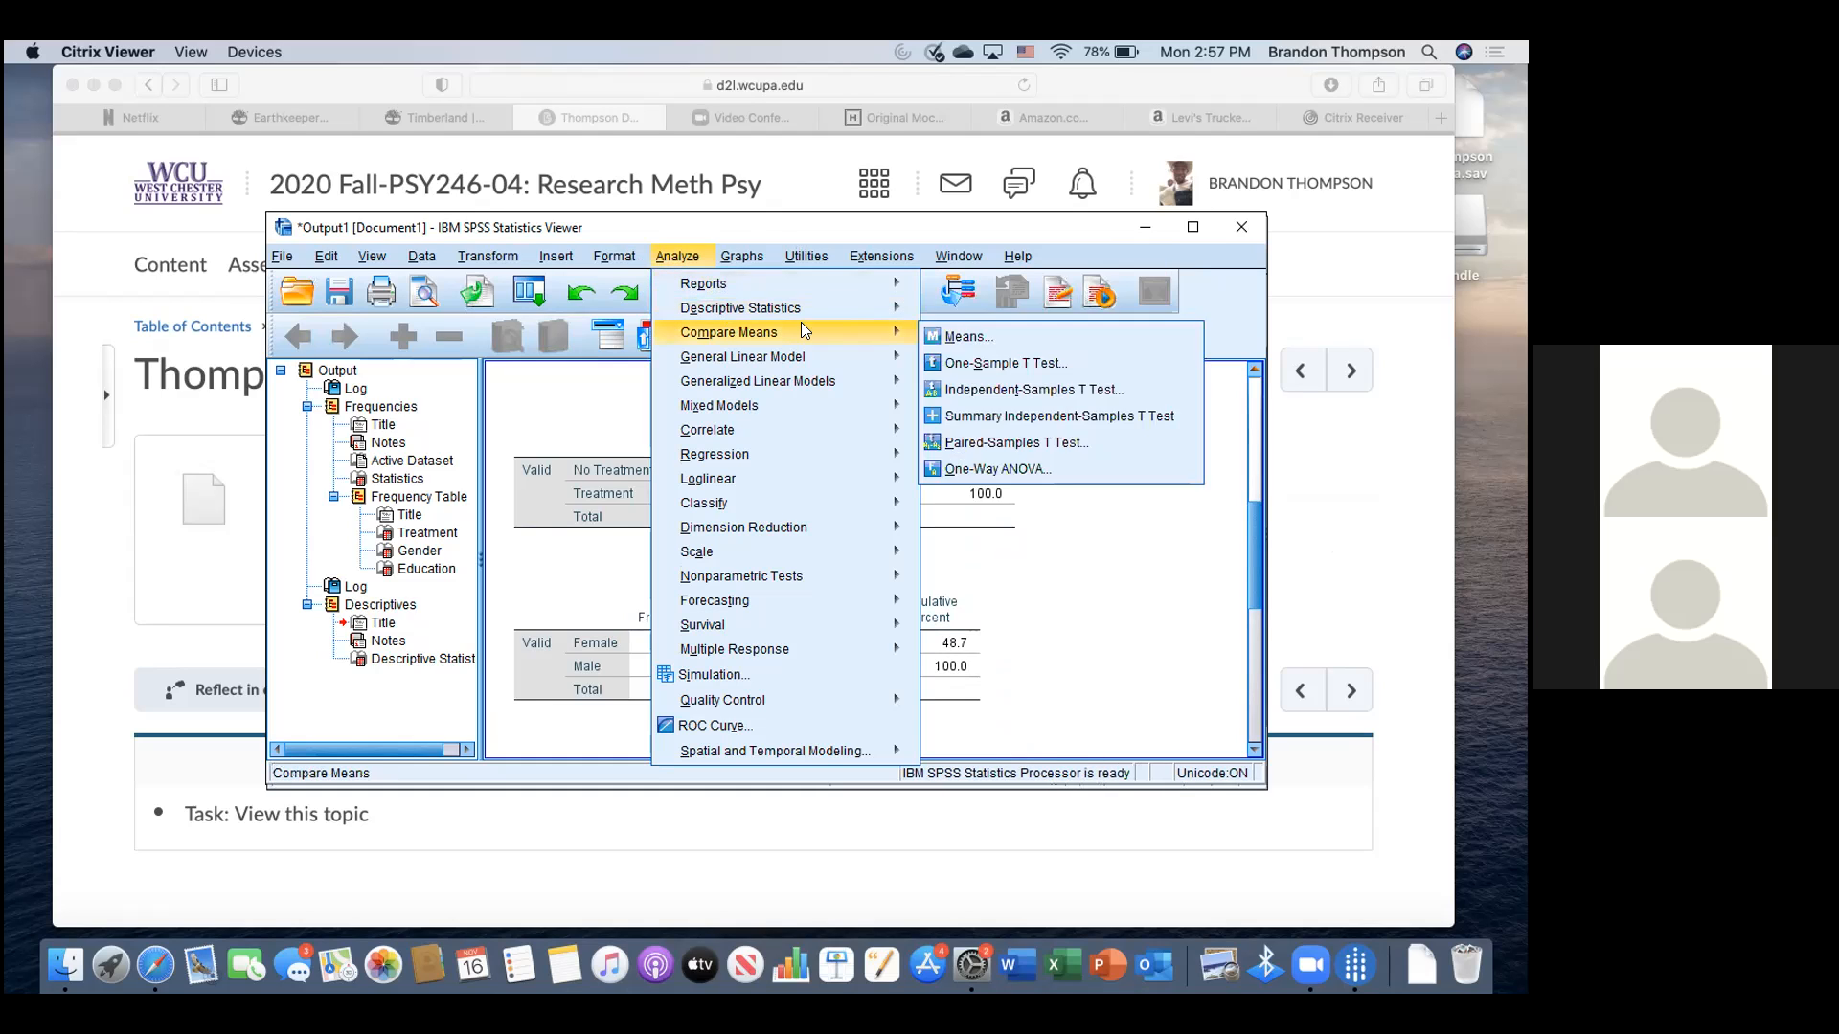
left_click(992, 389)
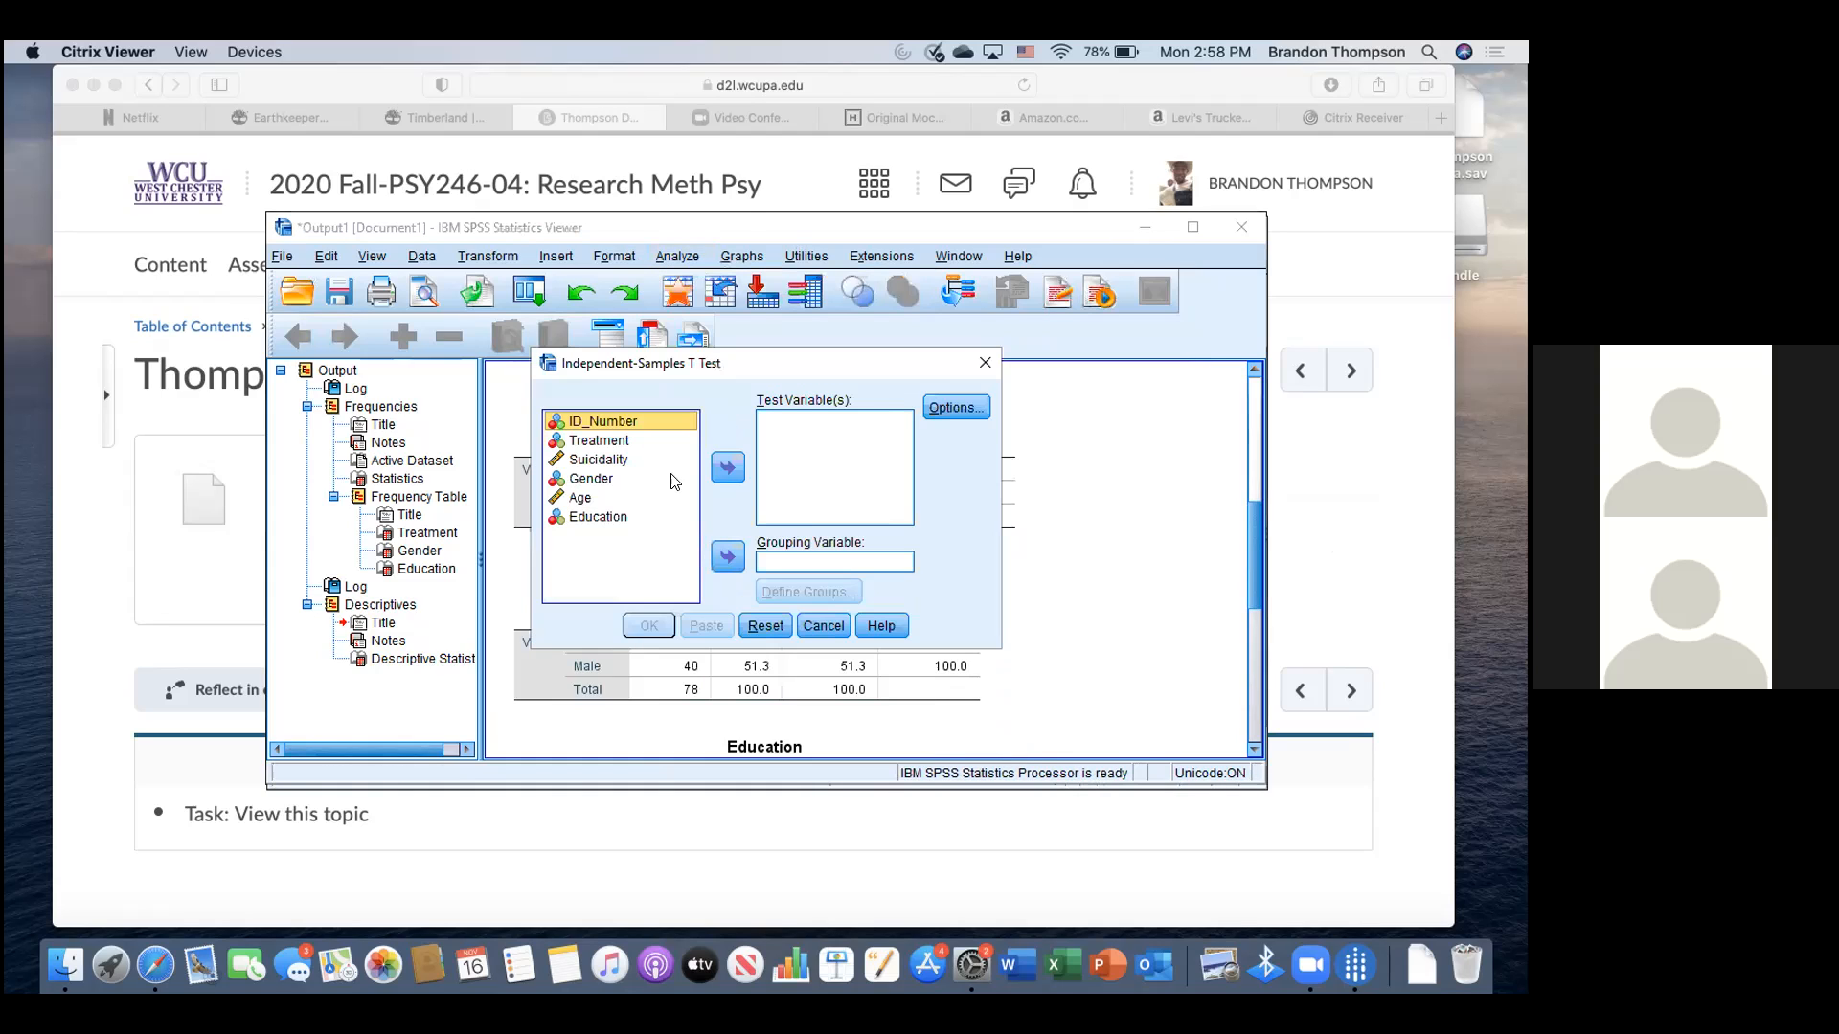
left_click(616, 443)
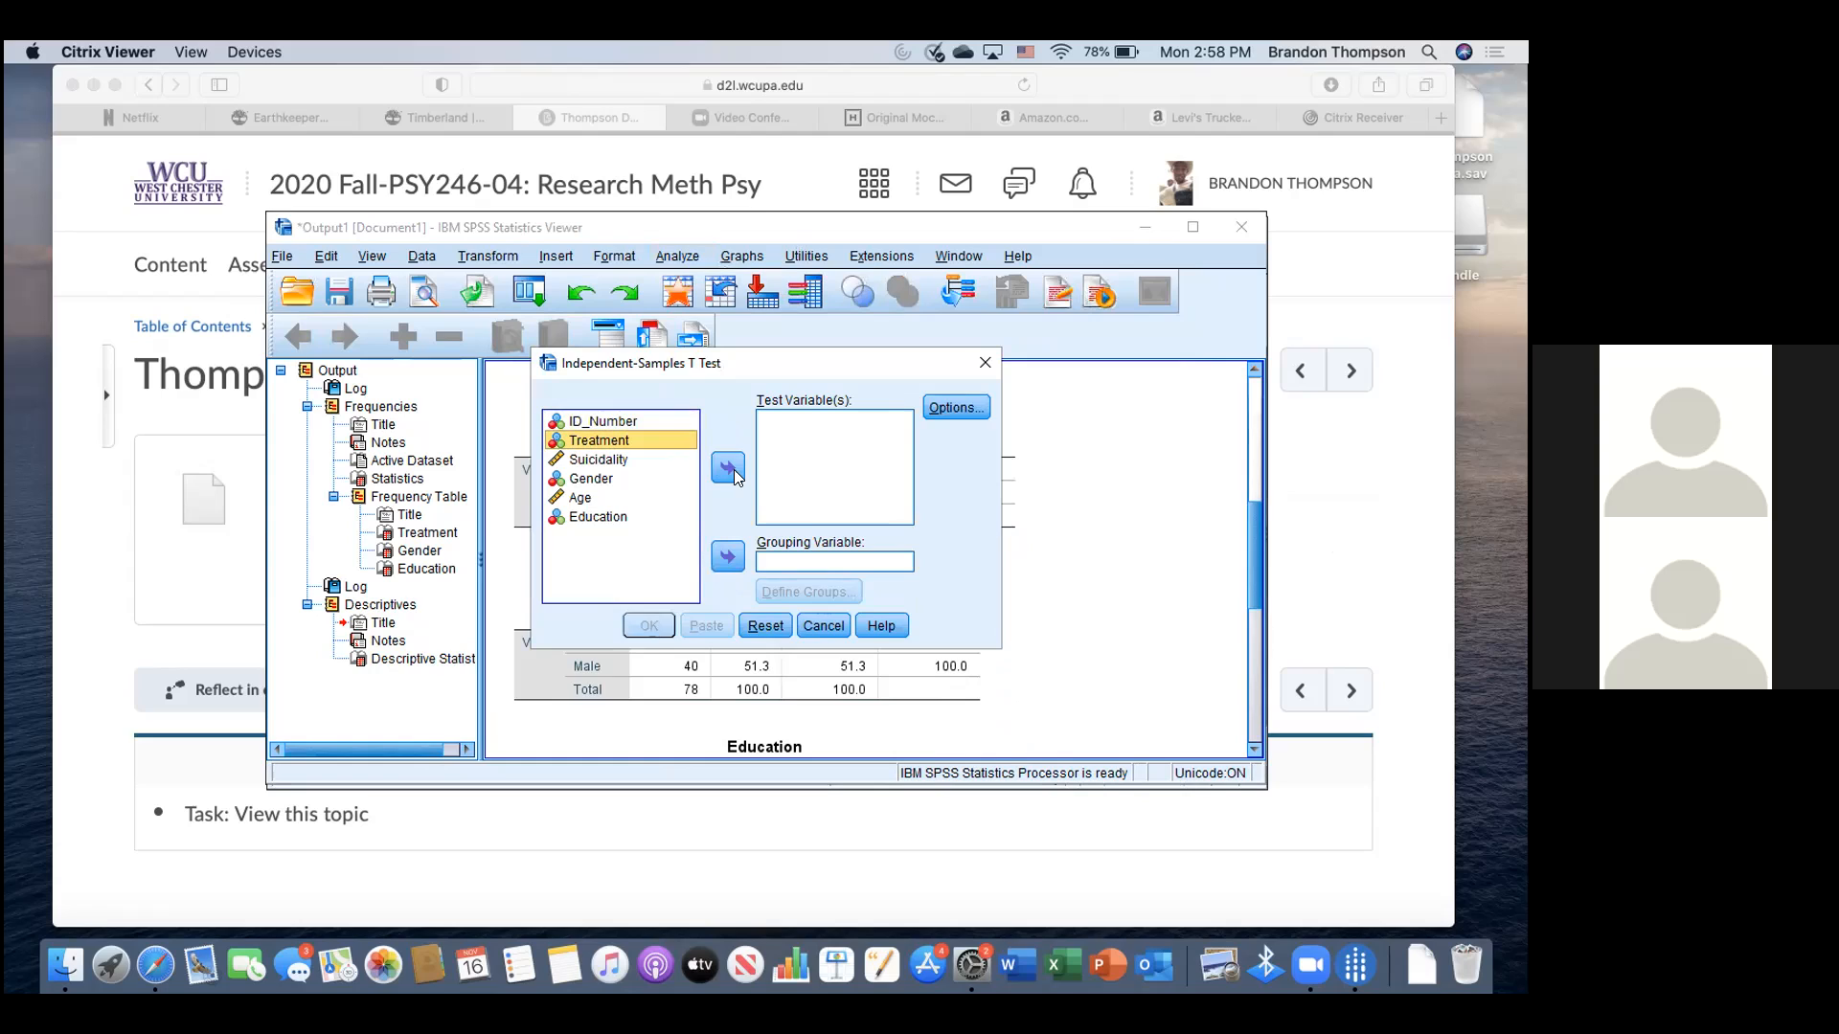
left_click(728, 558)
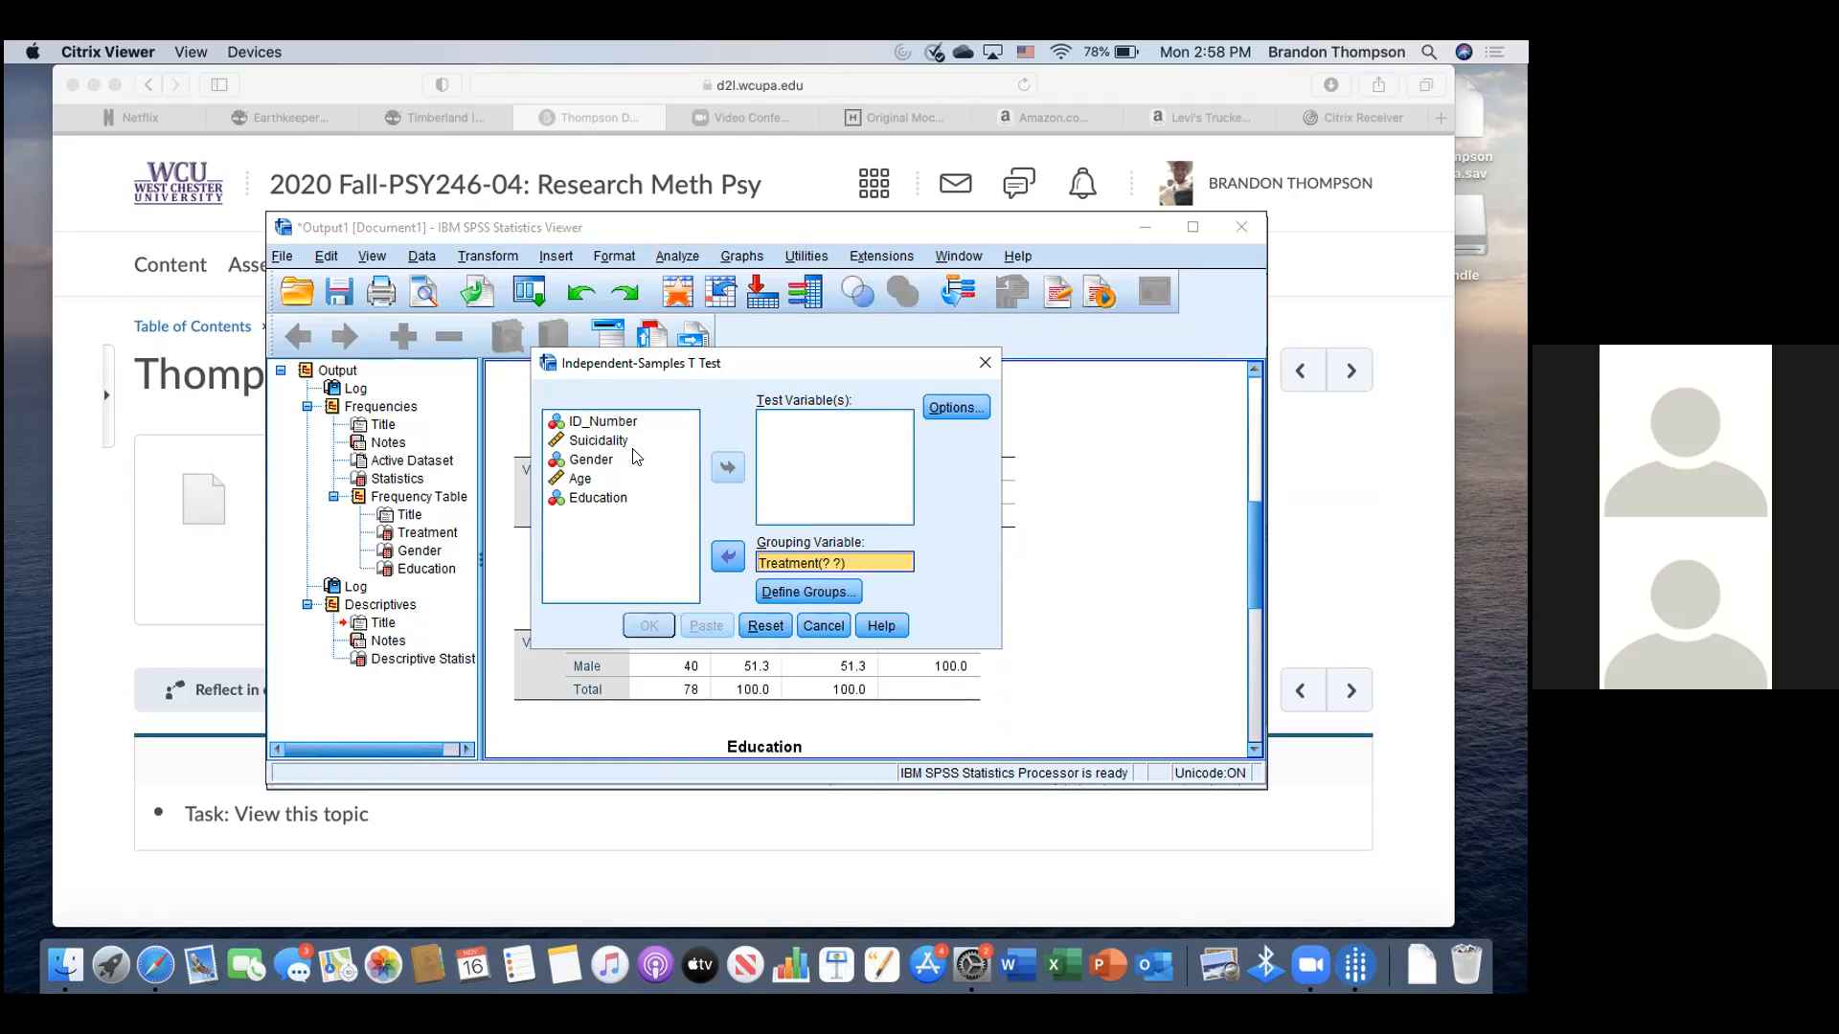
left_click(791, 588)
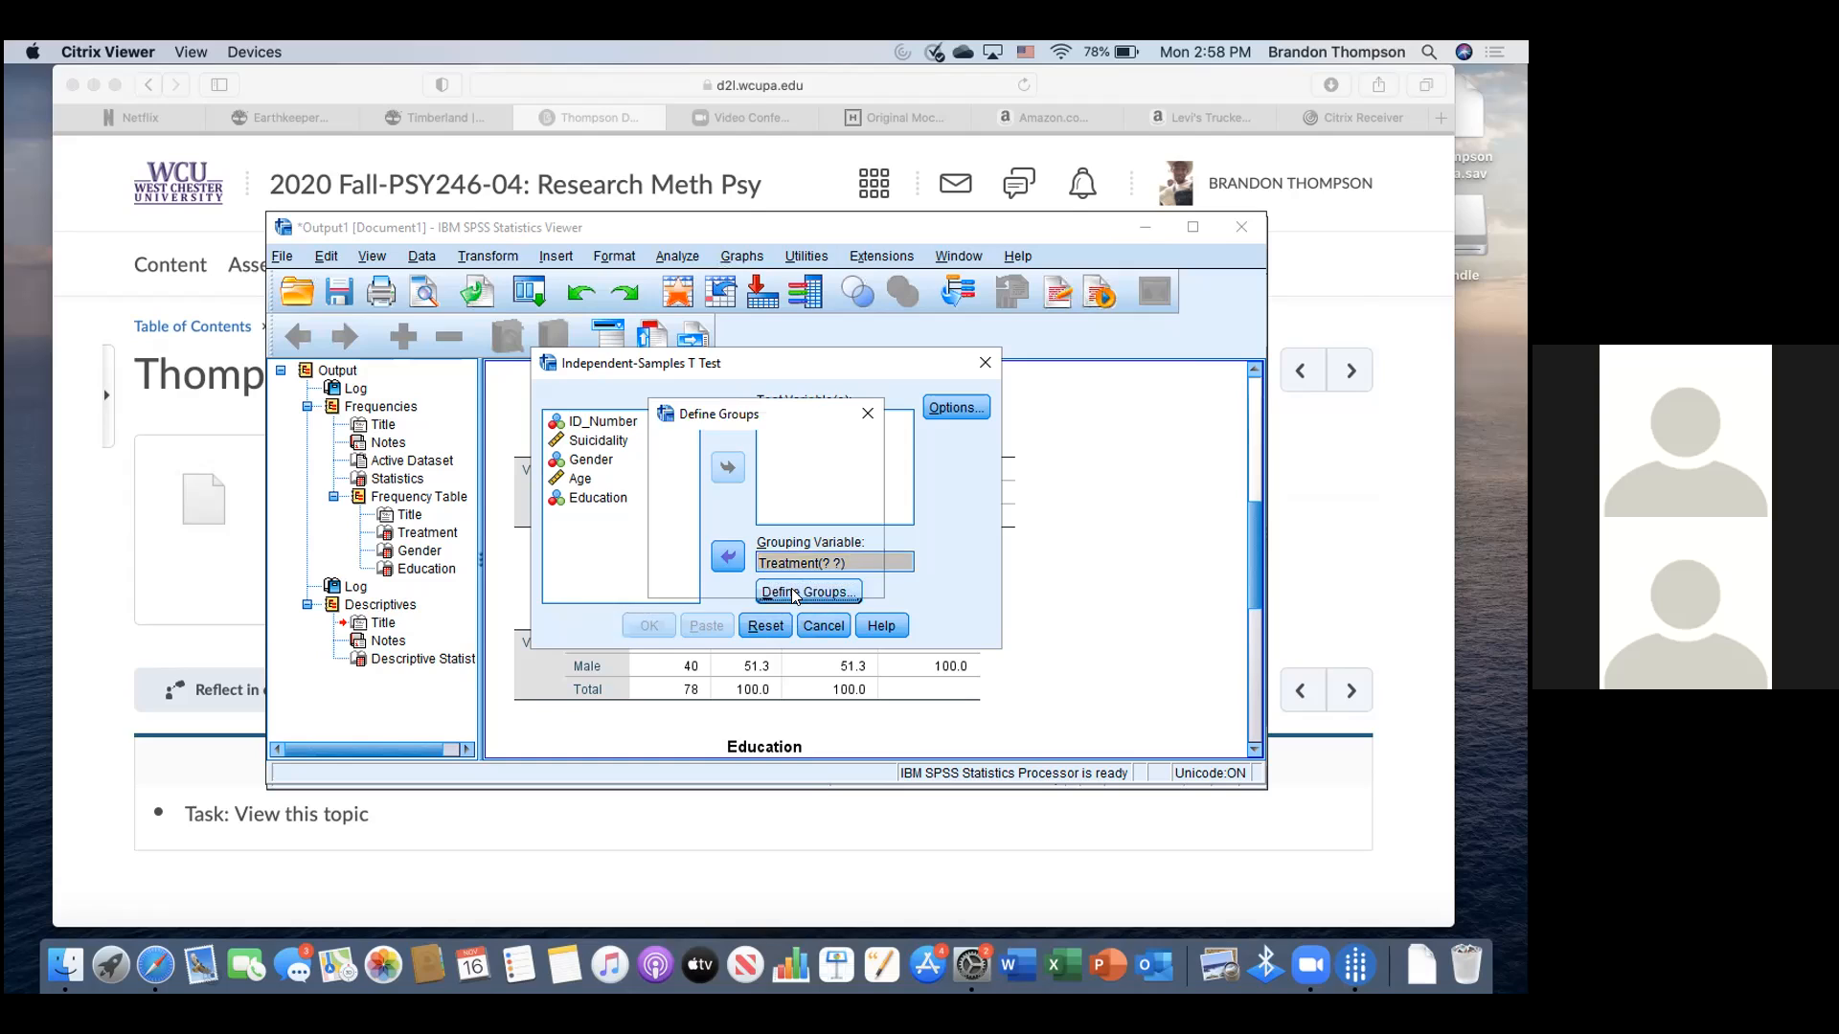
type("1")
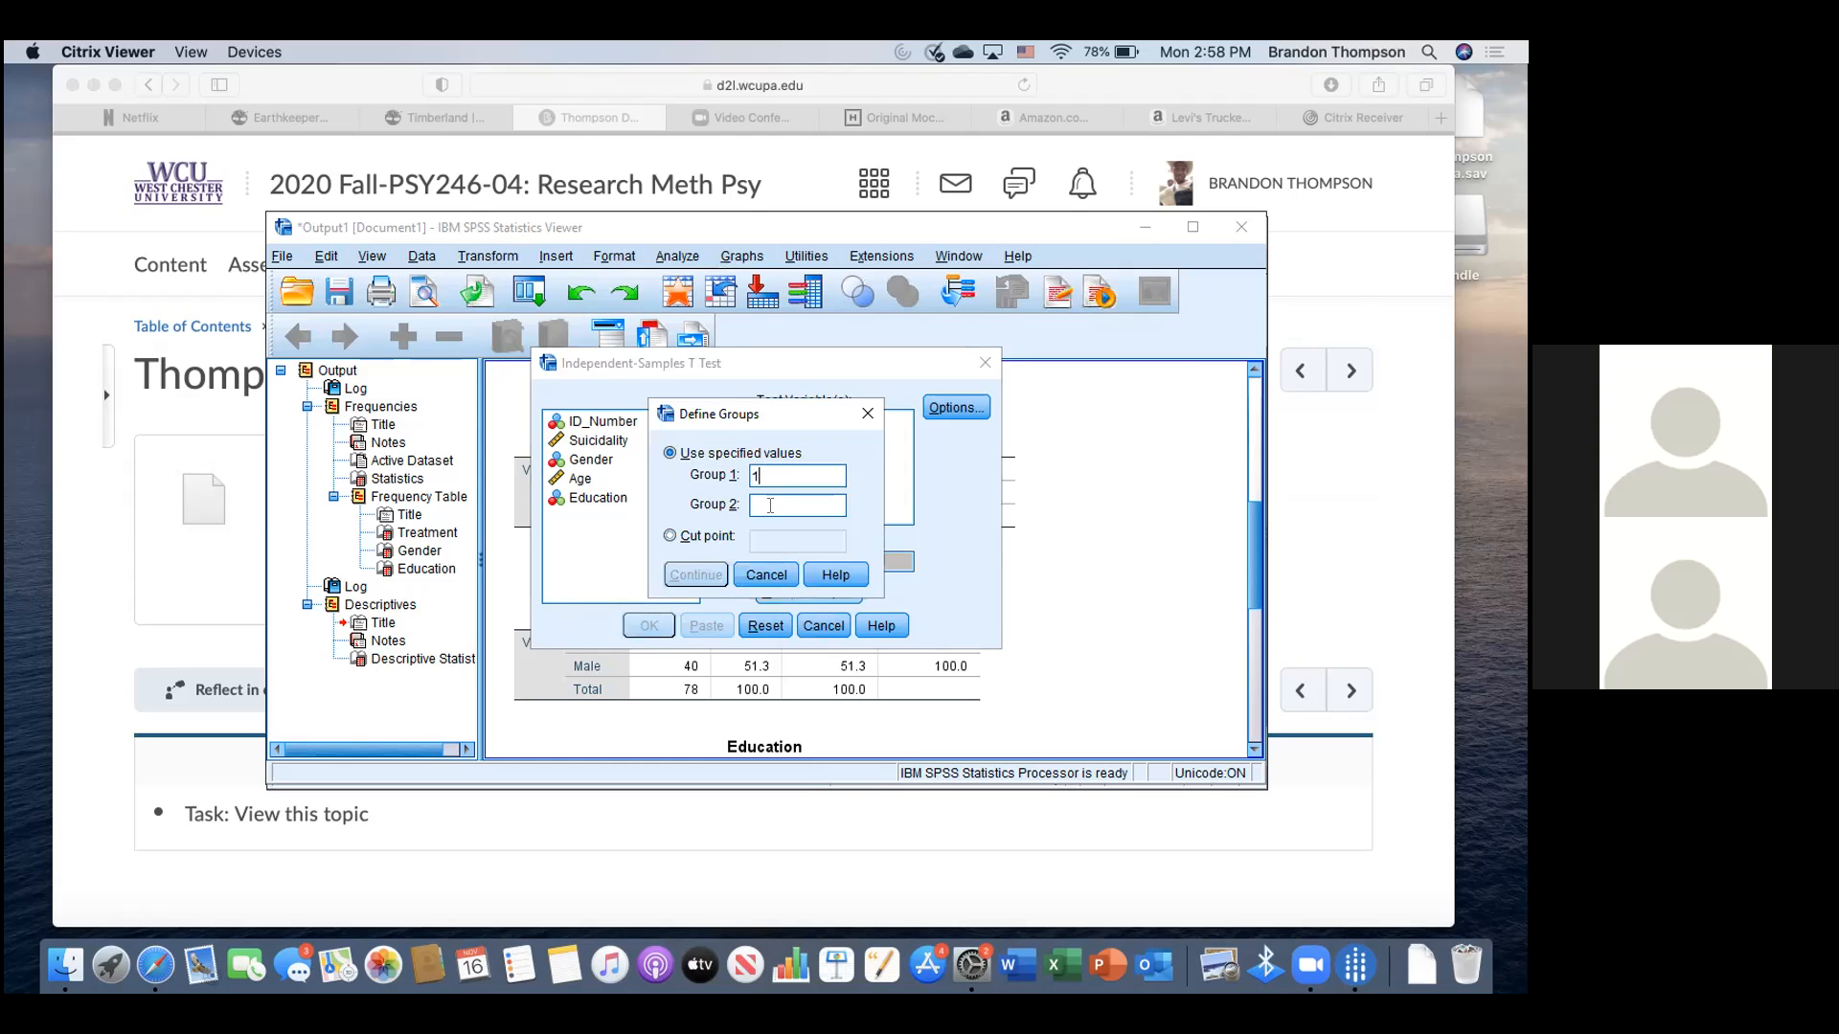
type("2")
left_click(714, 574)
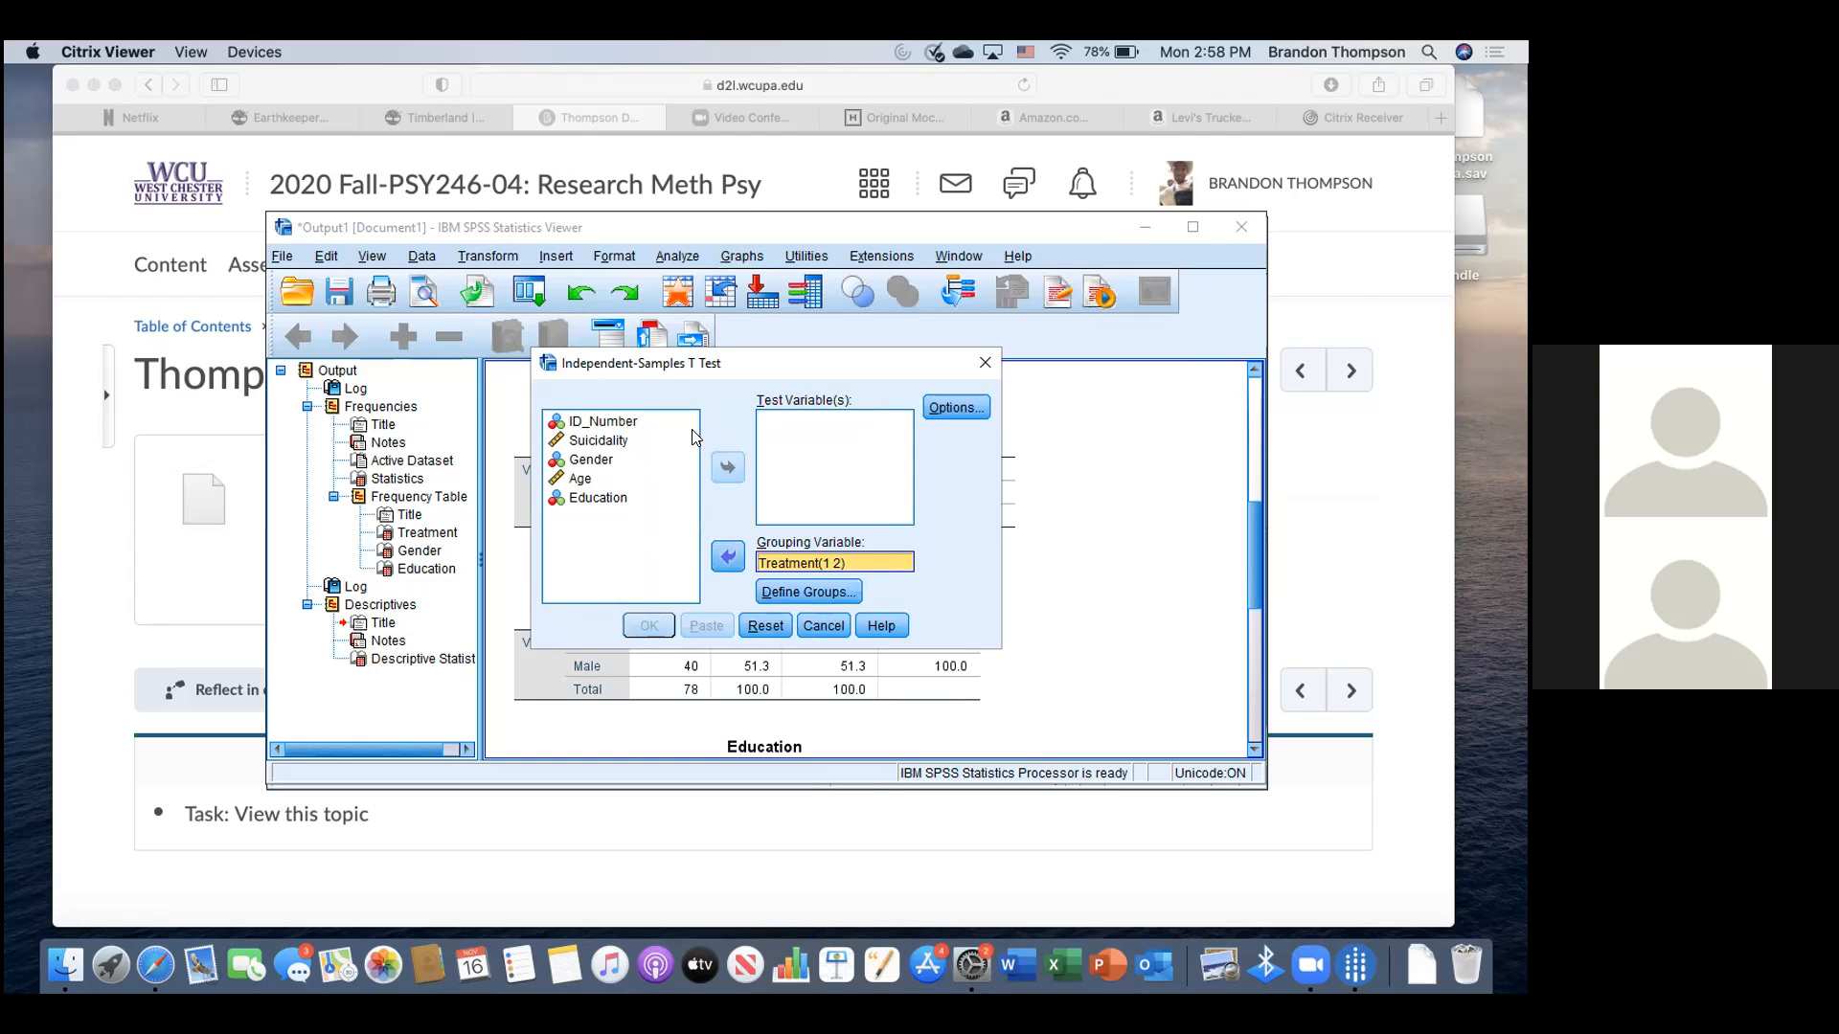
- Add Suicidality as the test variable
left_click(604, 423)
left_click(607, 440)
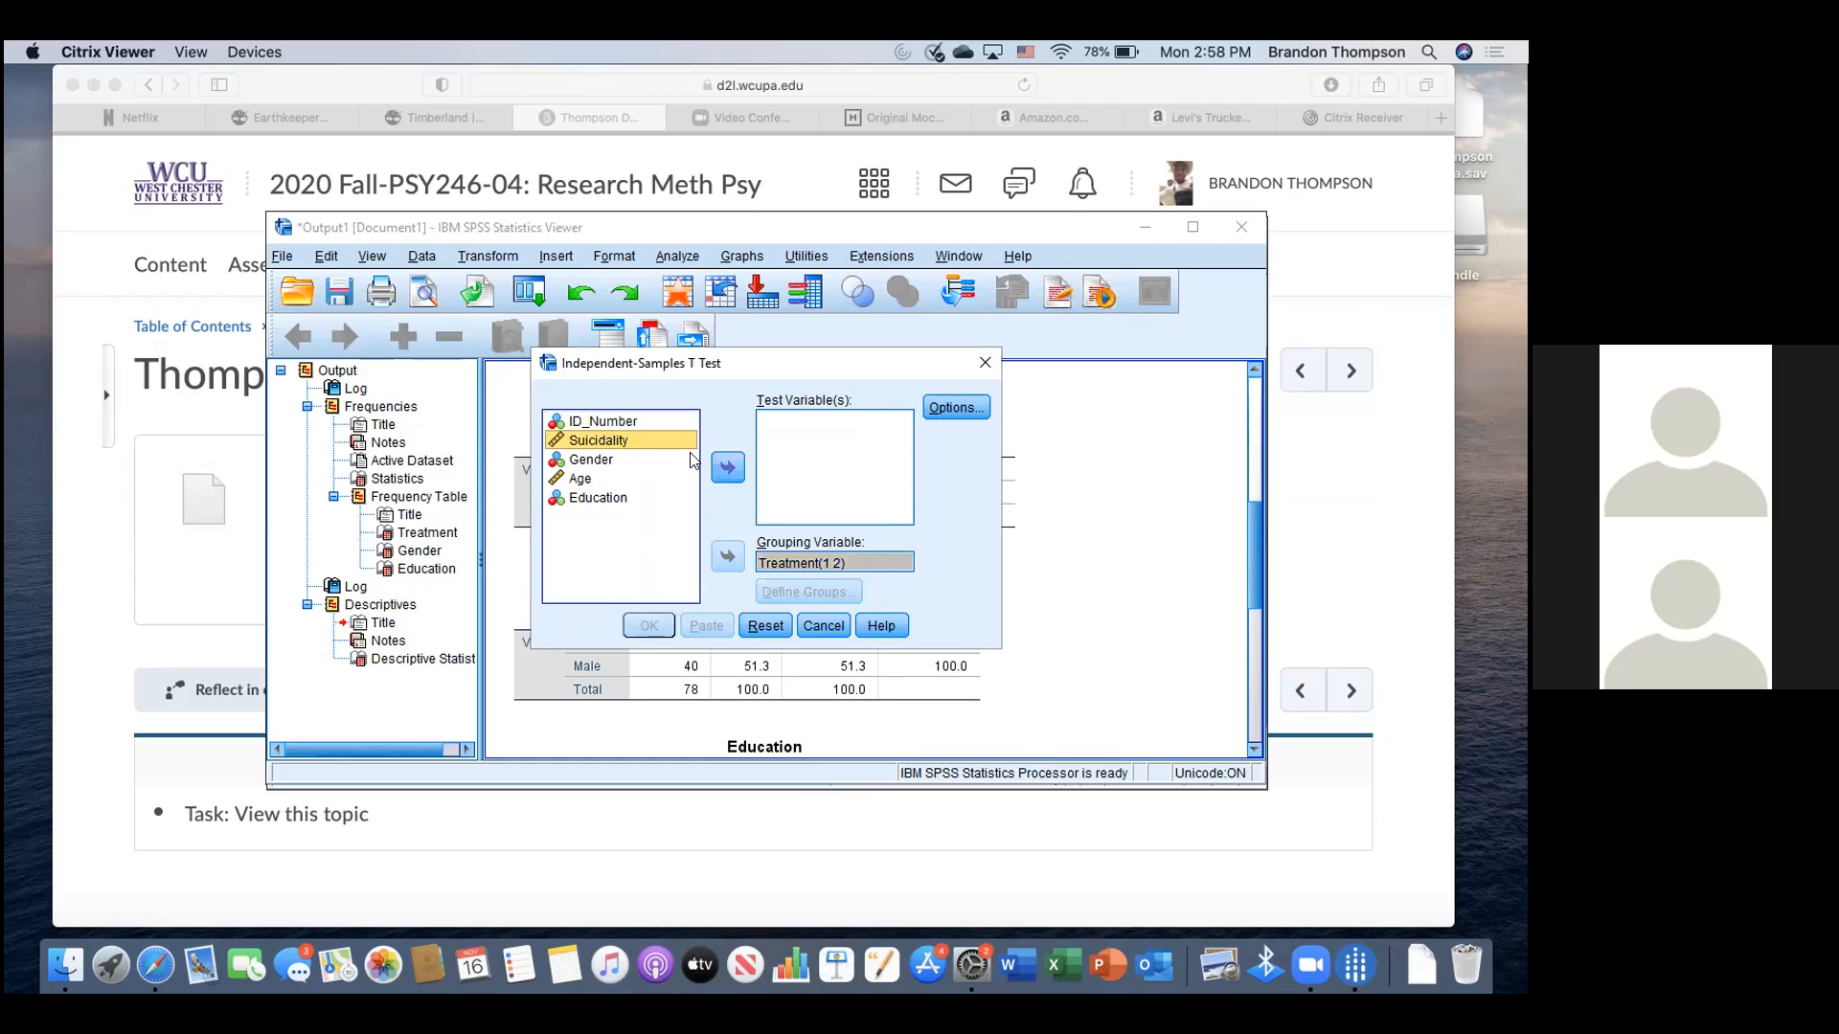
left_click(726, 469)
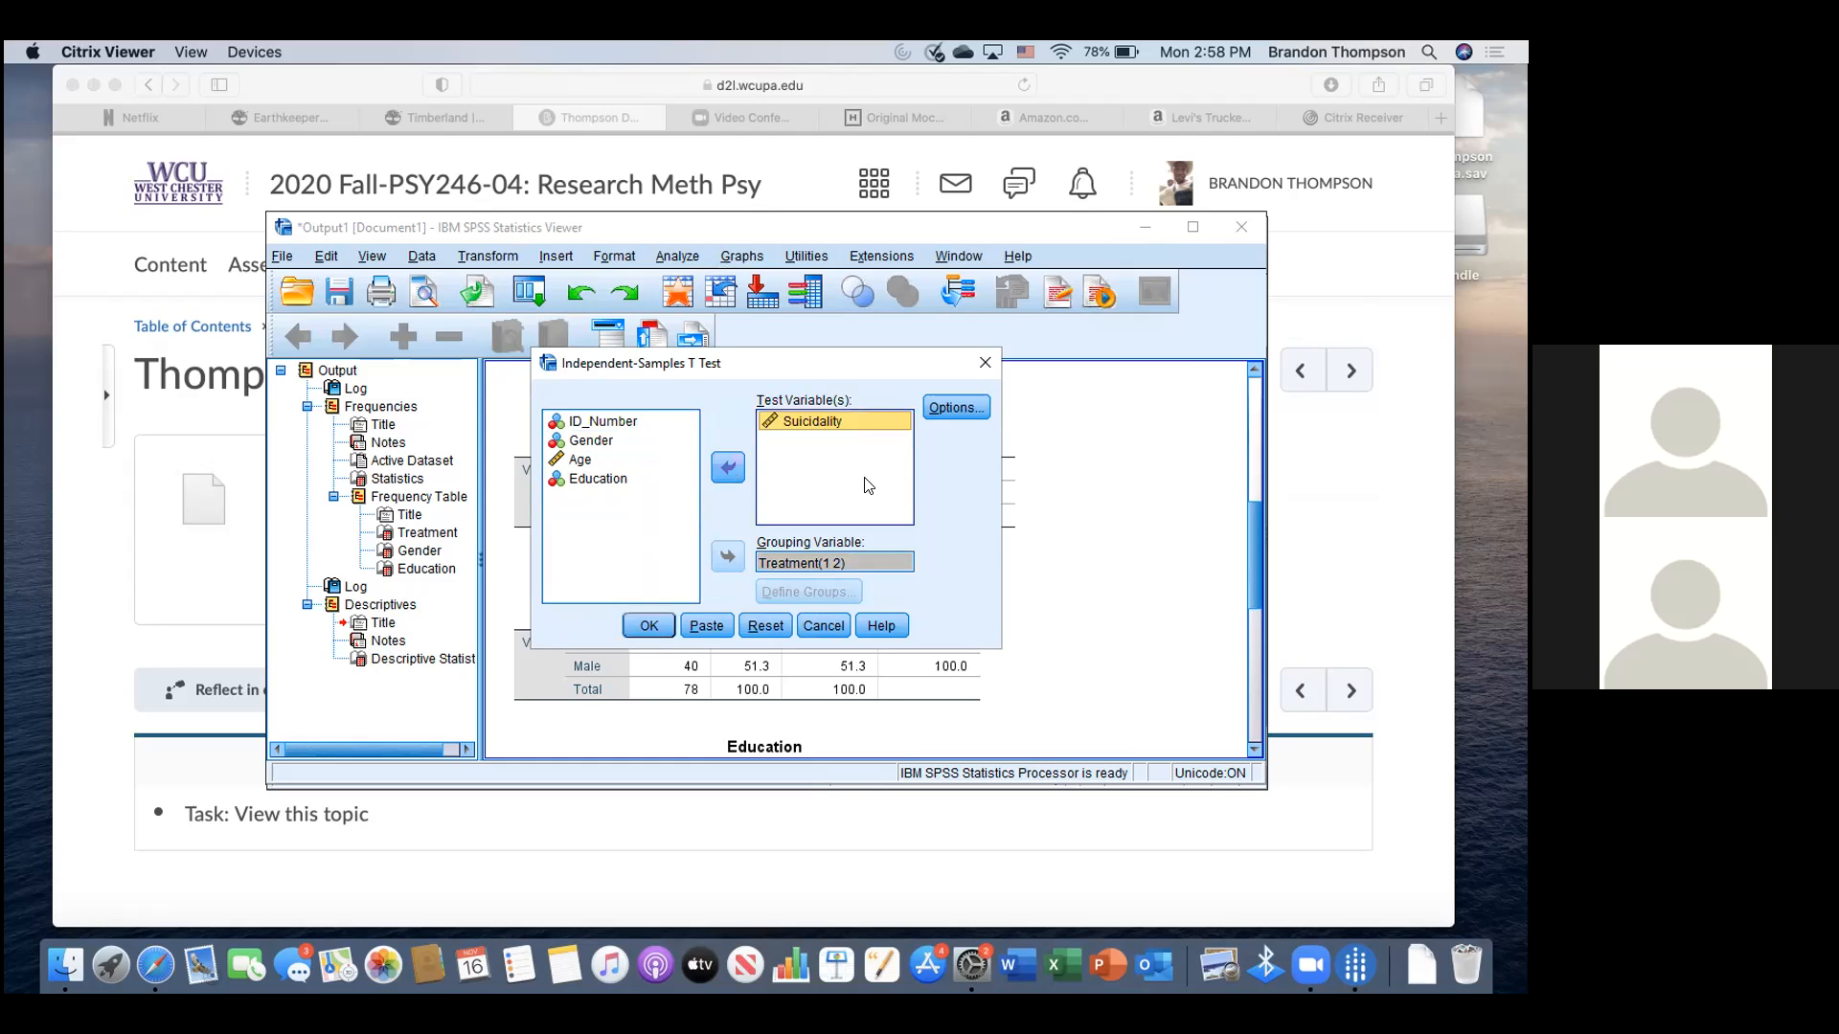
- Run the Suicidality-by-Treatment t-test, widen the output window, and bring the Data Editor forward
left_click(663, 623)
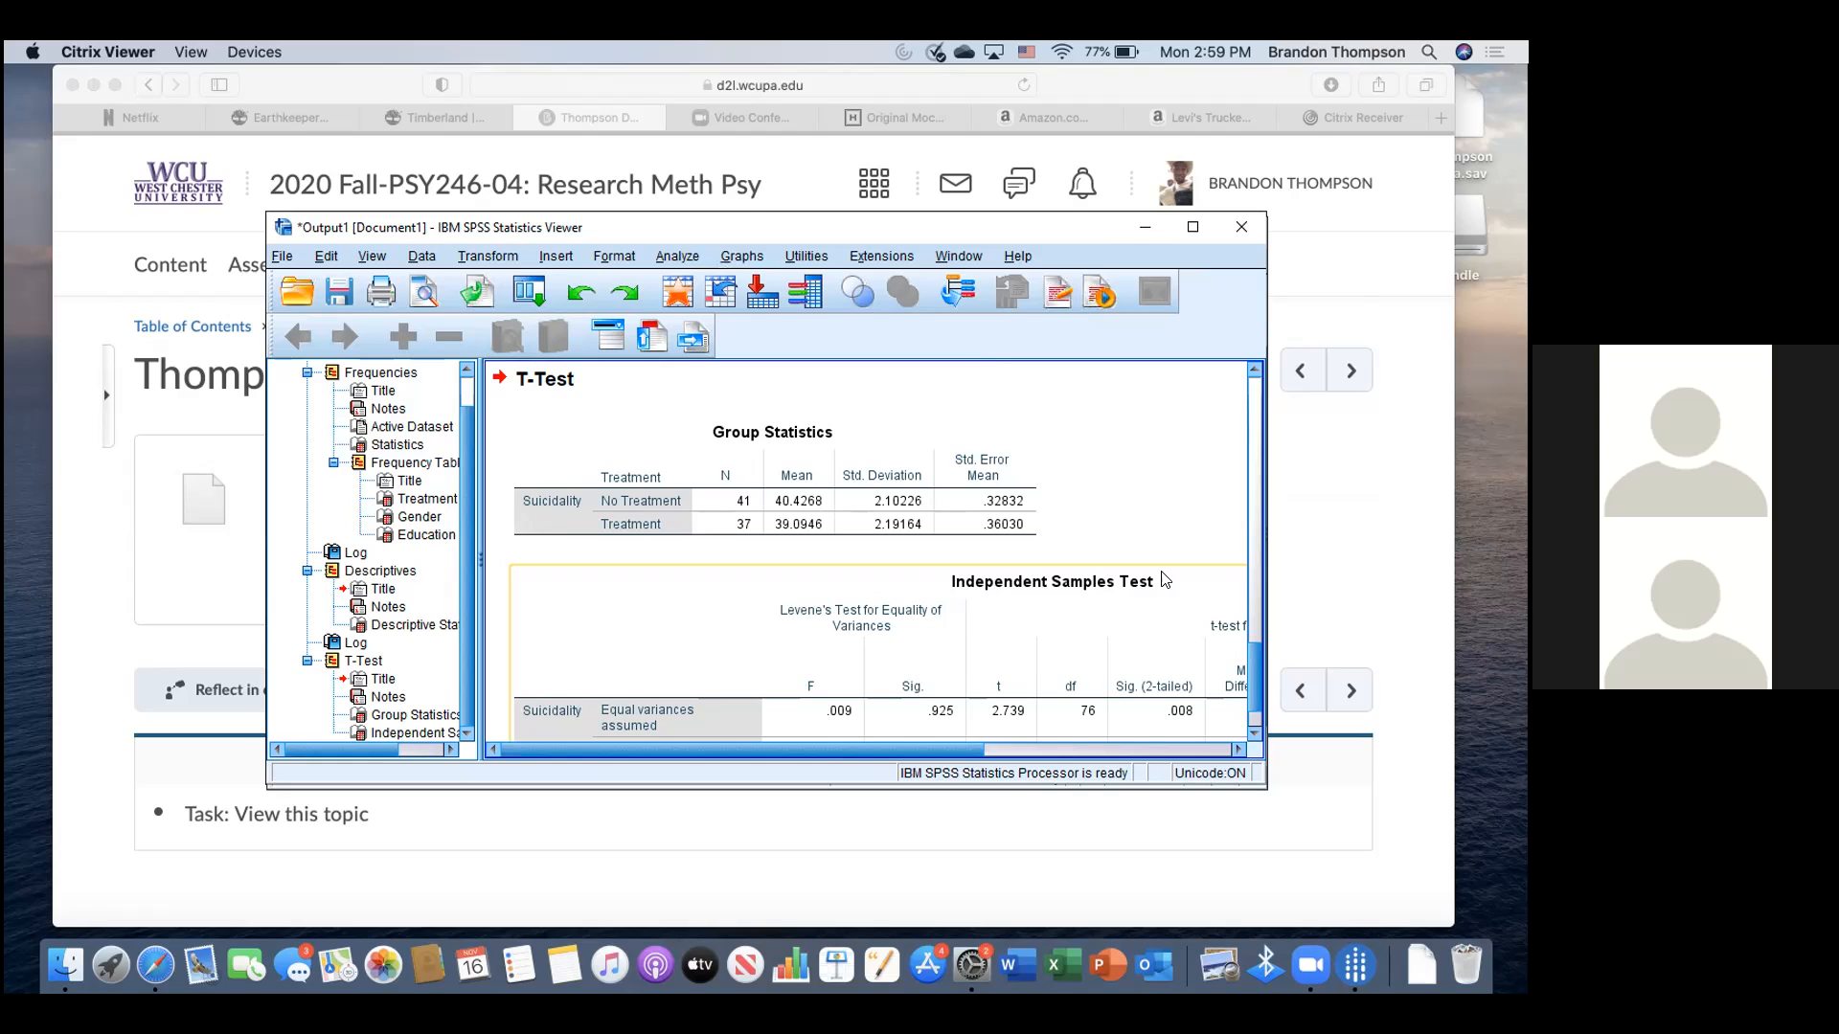
left_click(882, 512)
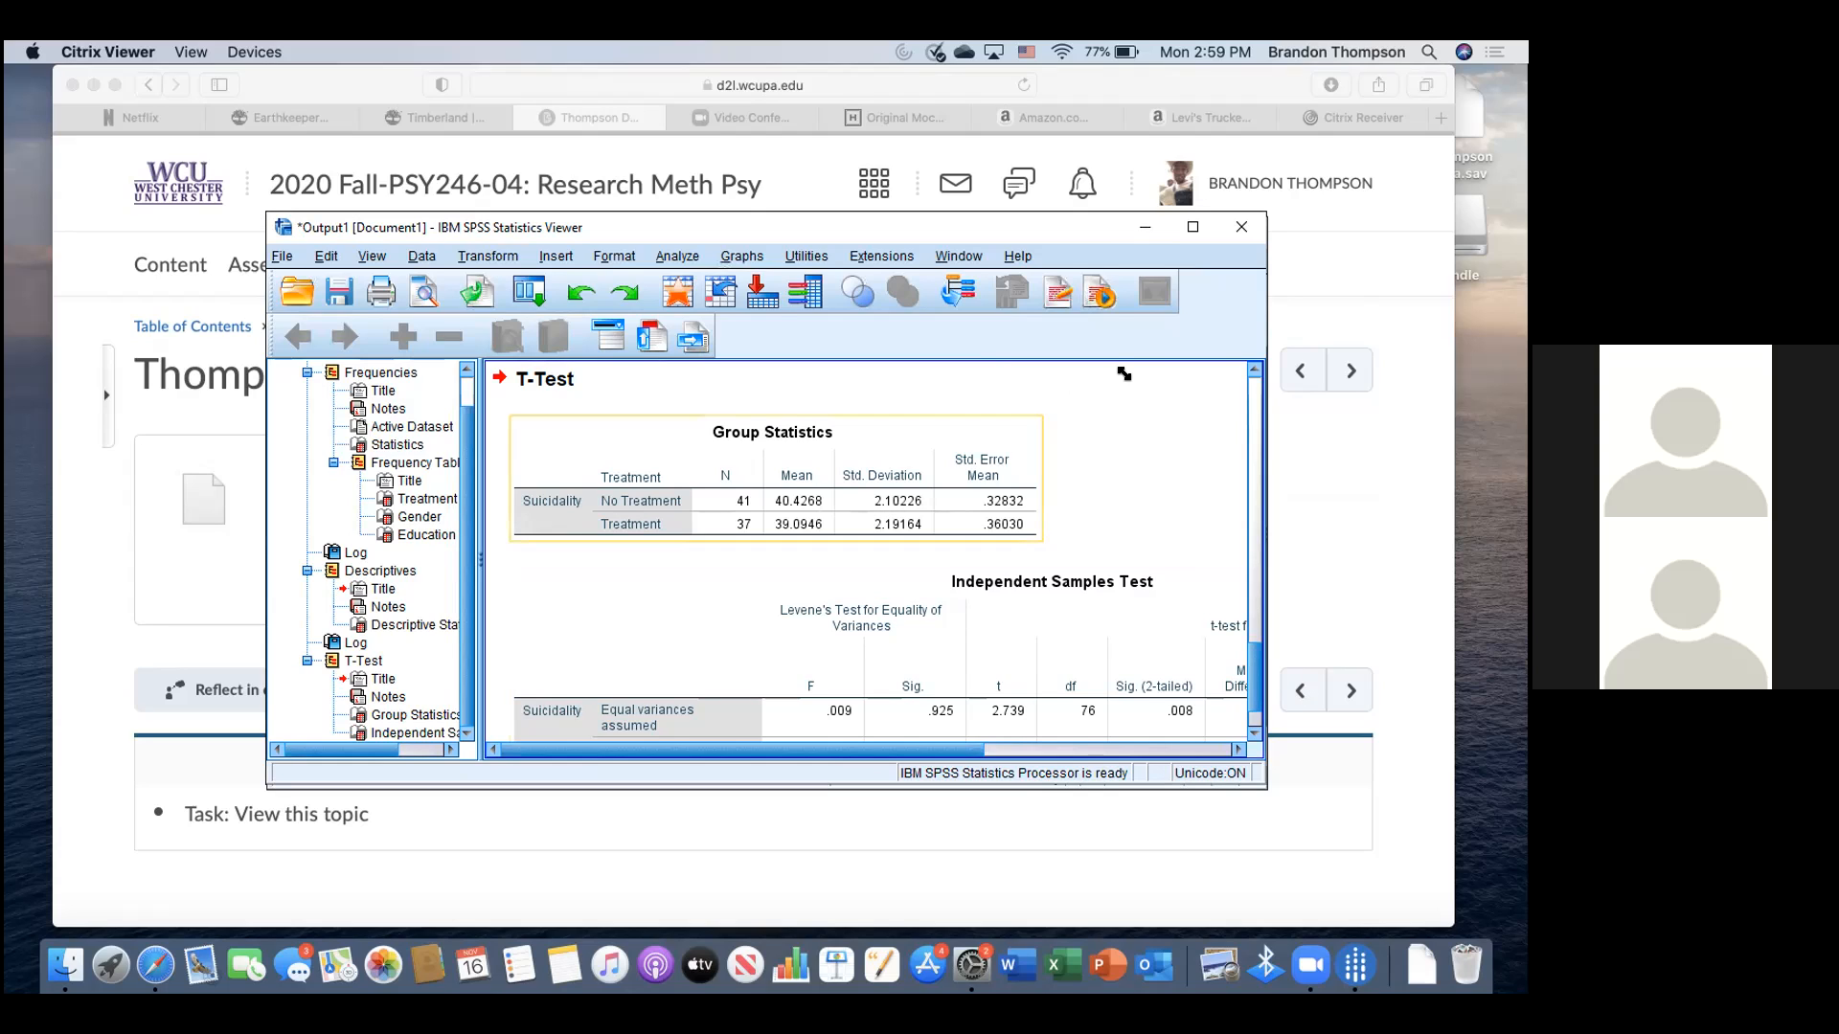
left_click_drag(1266, 574, 1433, 575)
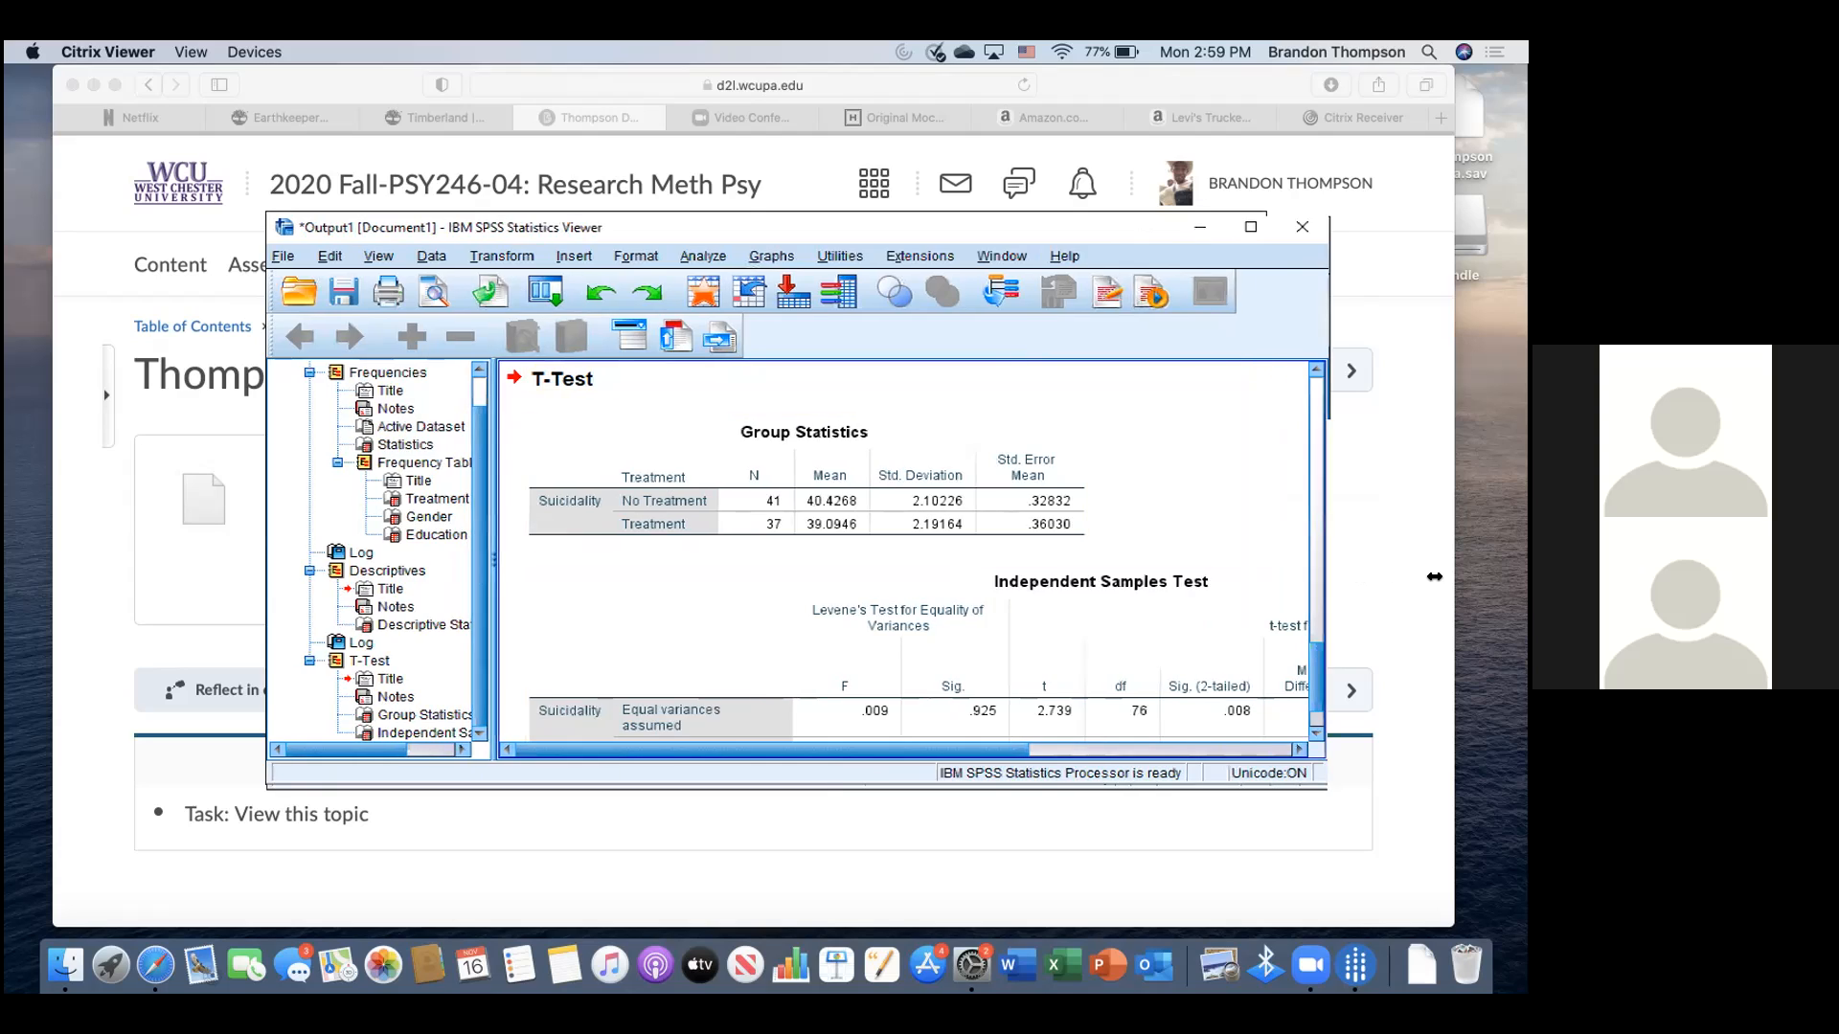
left_click_drag(1273, 788, 1294, 935)
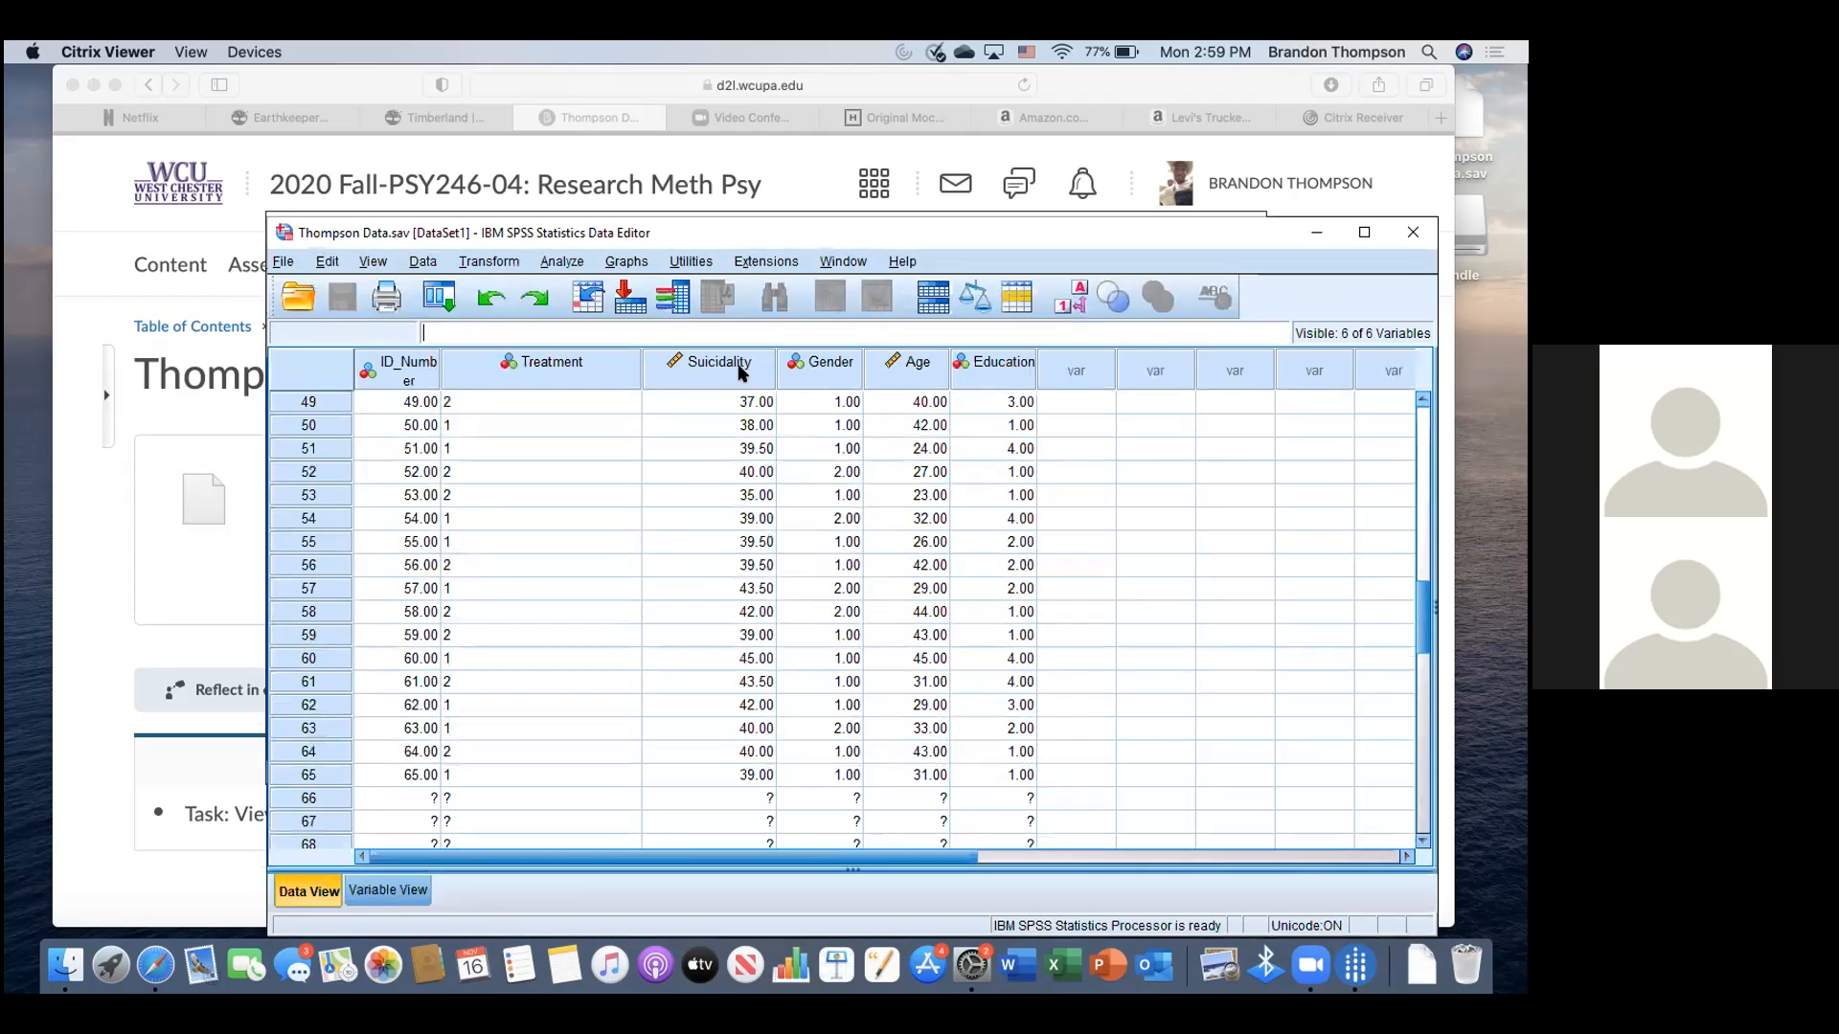
- Switch briefly to Safari, then return to the SPSS session in Citrix Viewer
left_click_drag(624, 84, 742, 690)
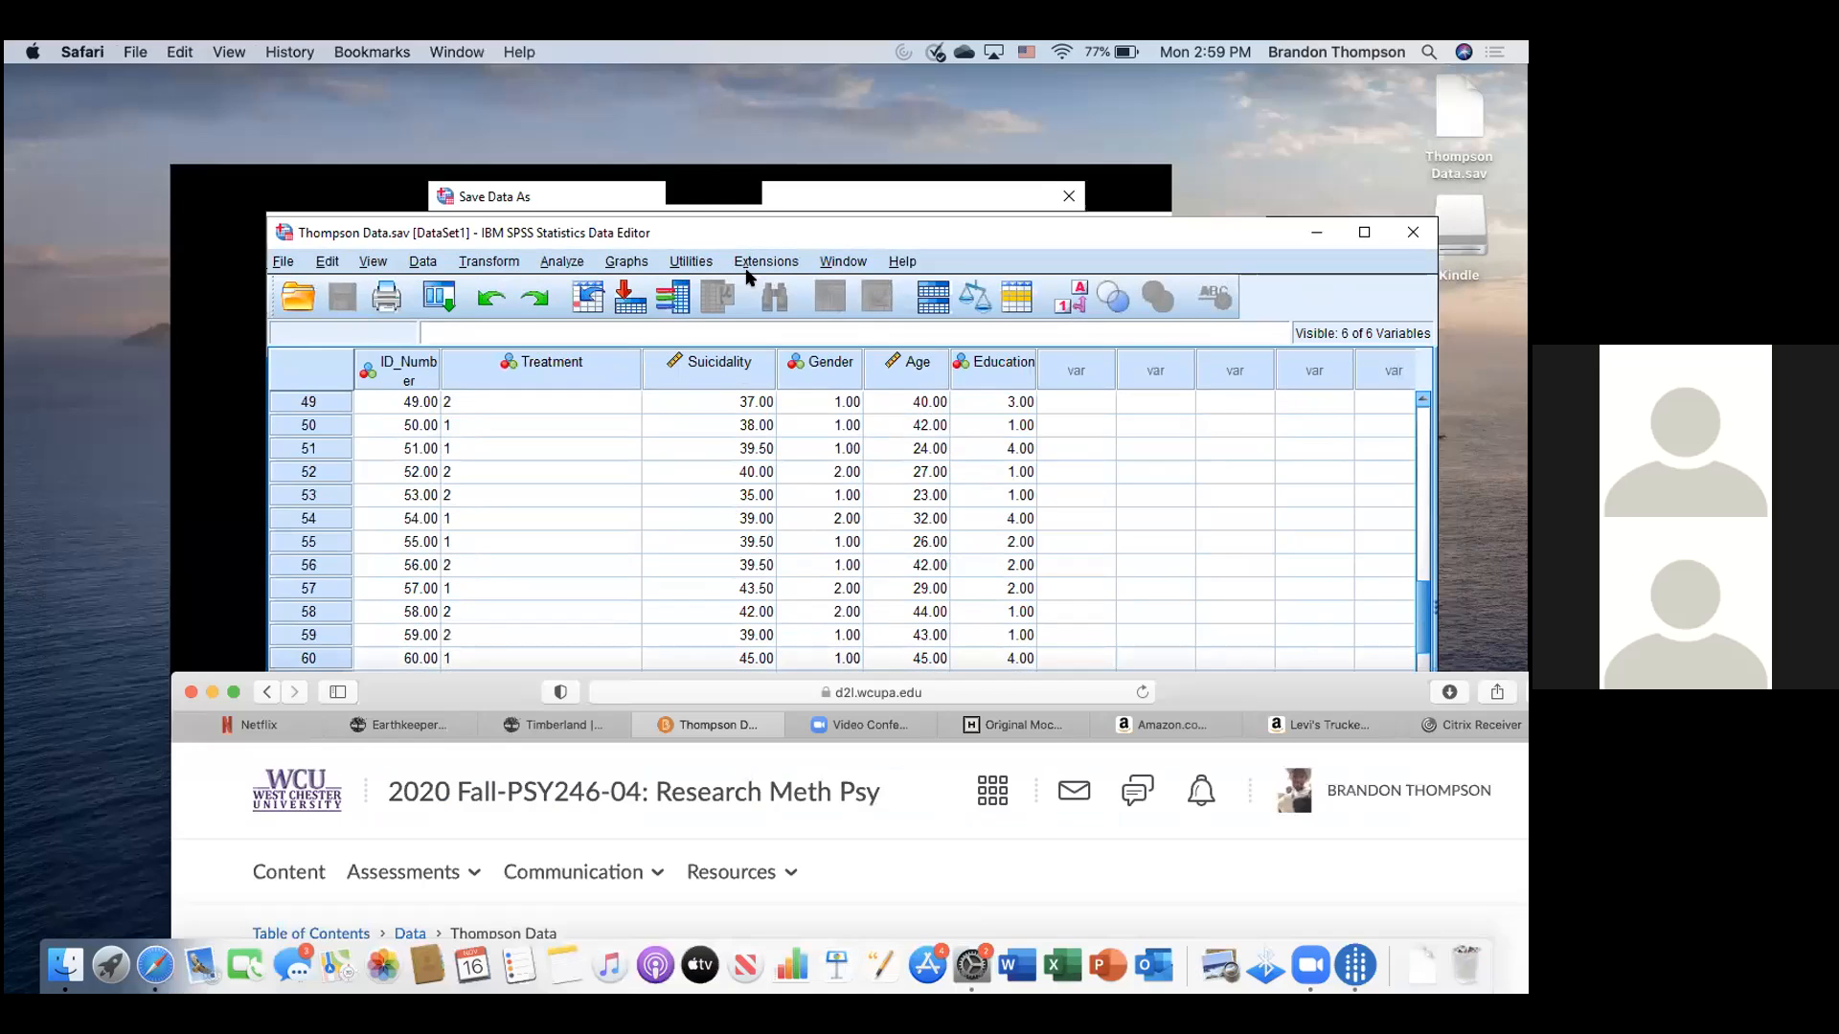
left_click(270, 559)
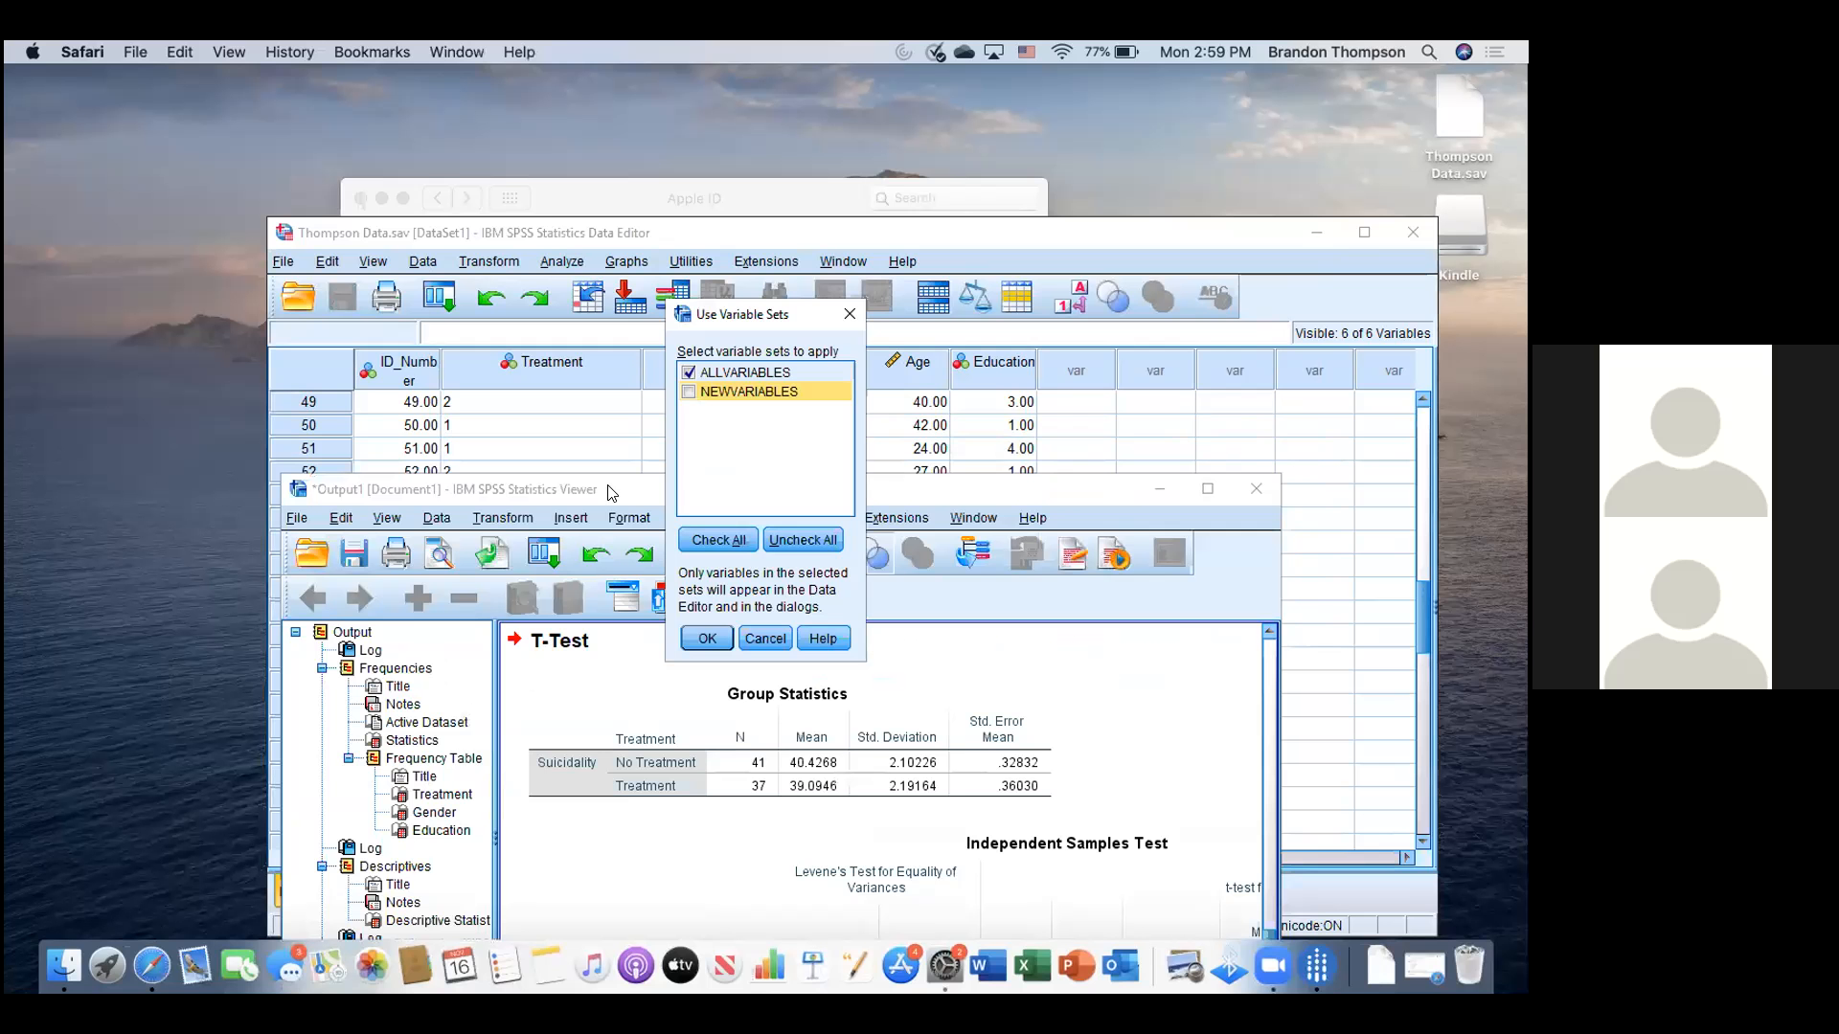
left_click(589, 462)
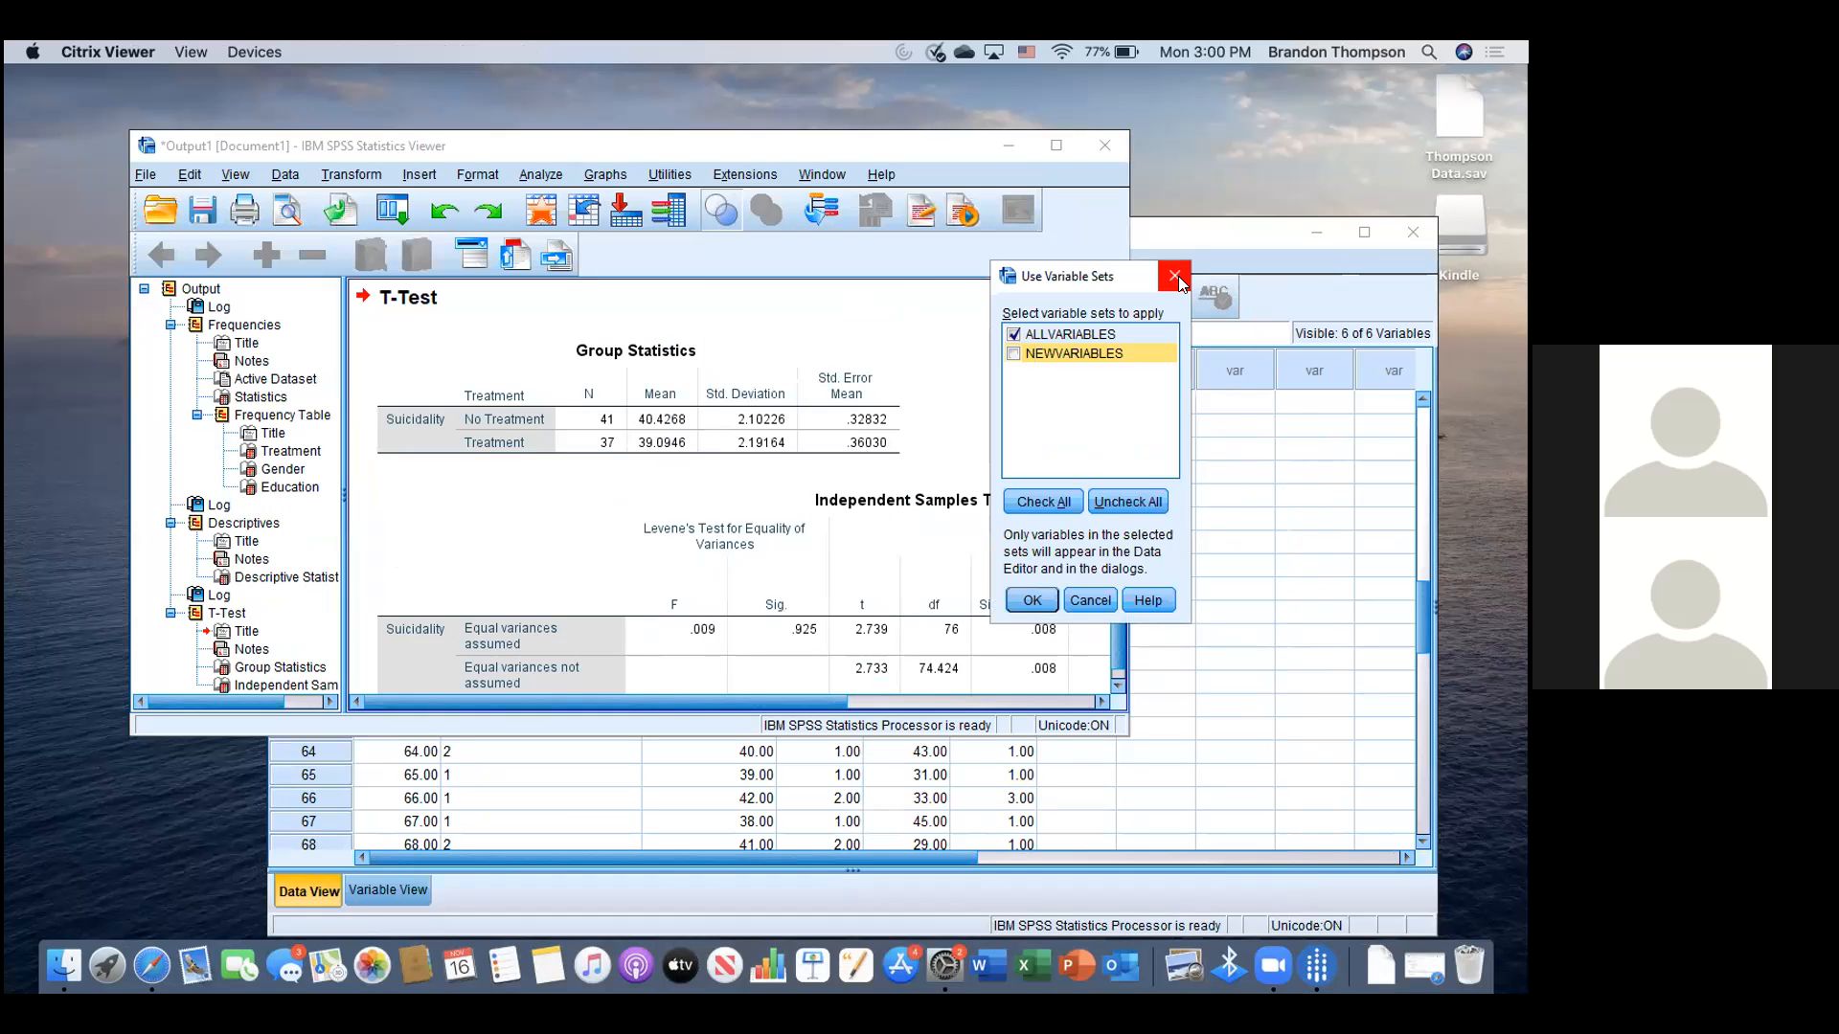
- Close the Use Variable Sets dialog, shift the Data Editor, and maximize the output window
left_click(1177, 278)
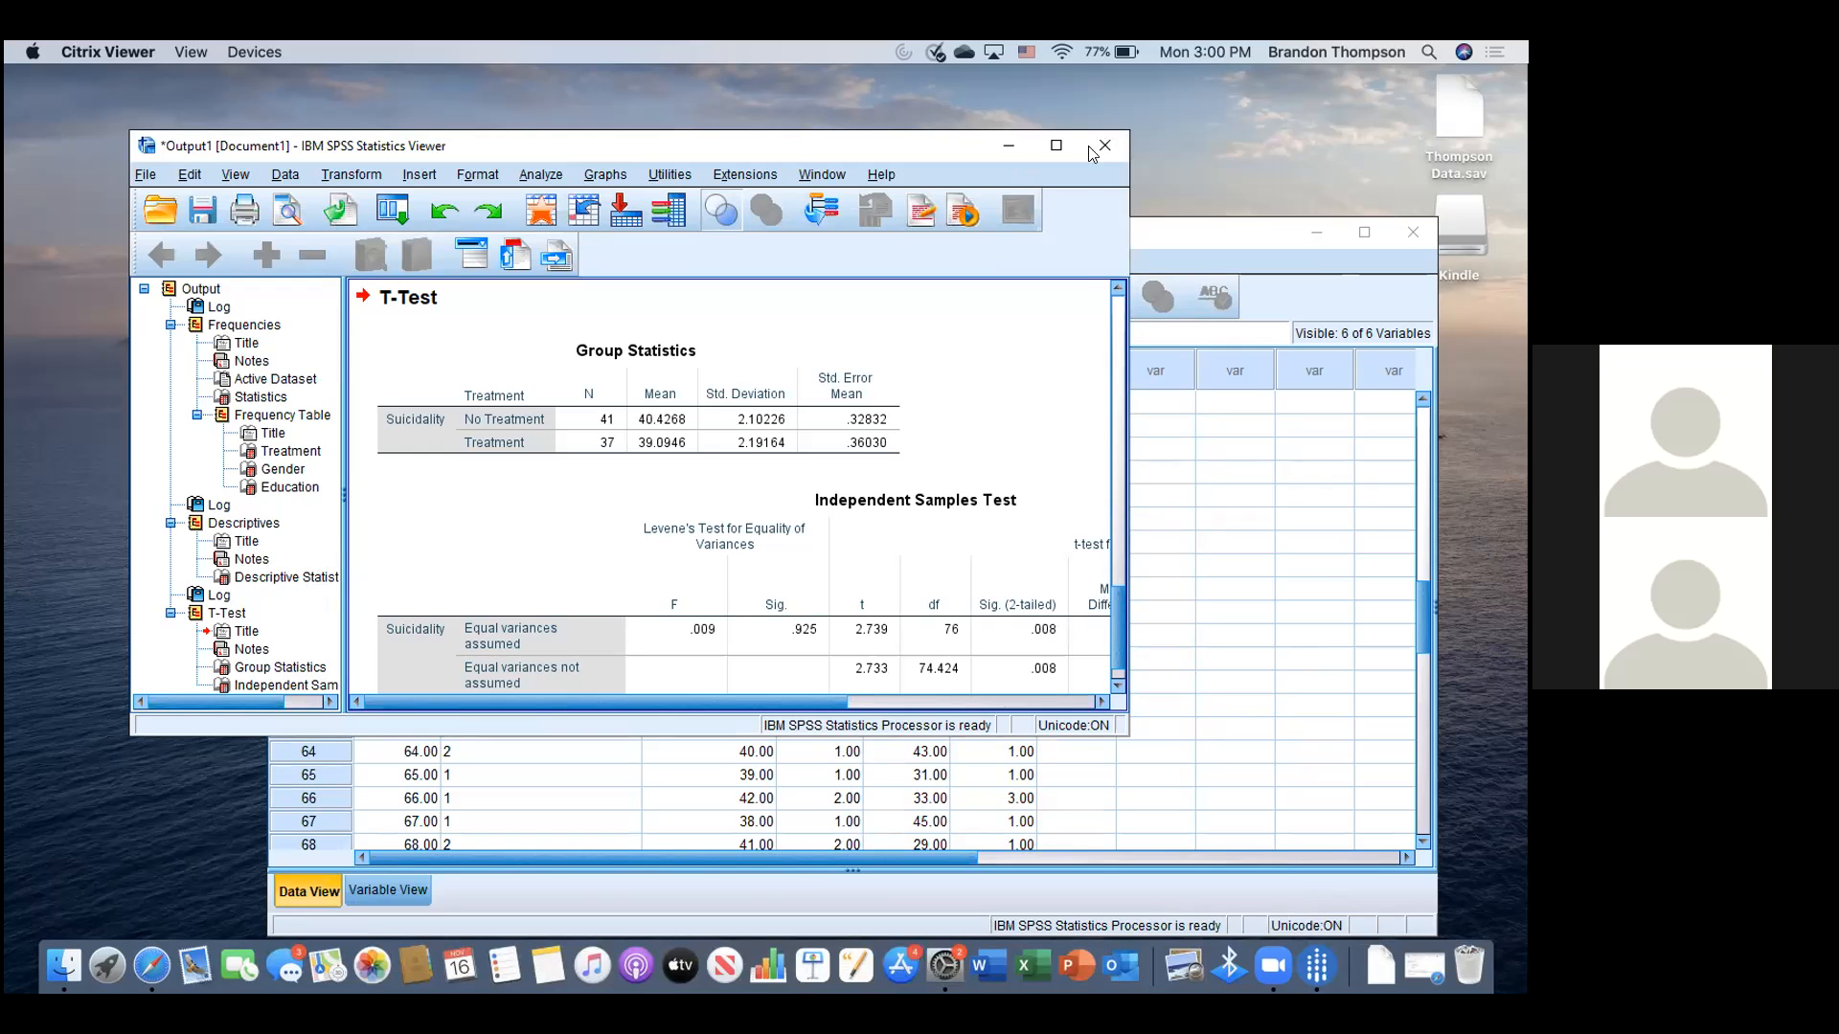
left_click(690, 888)
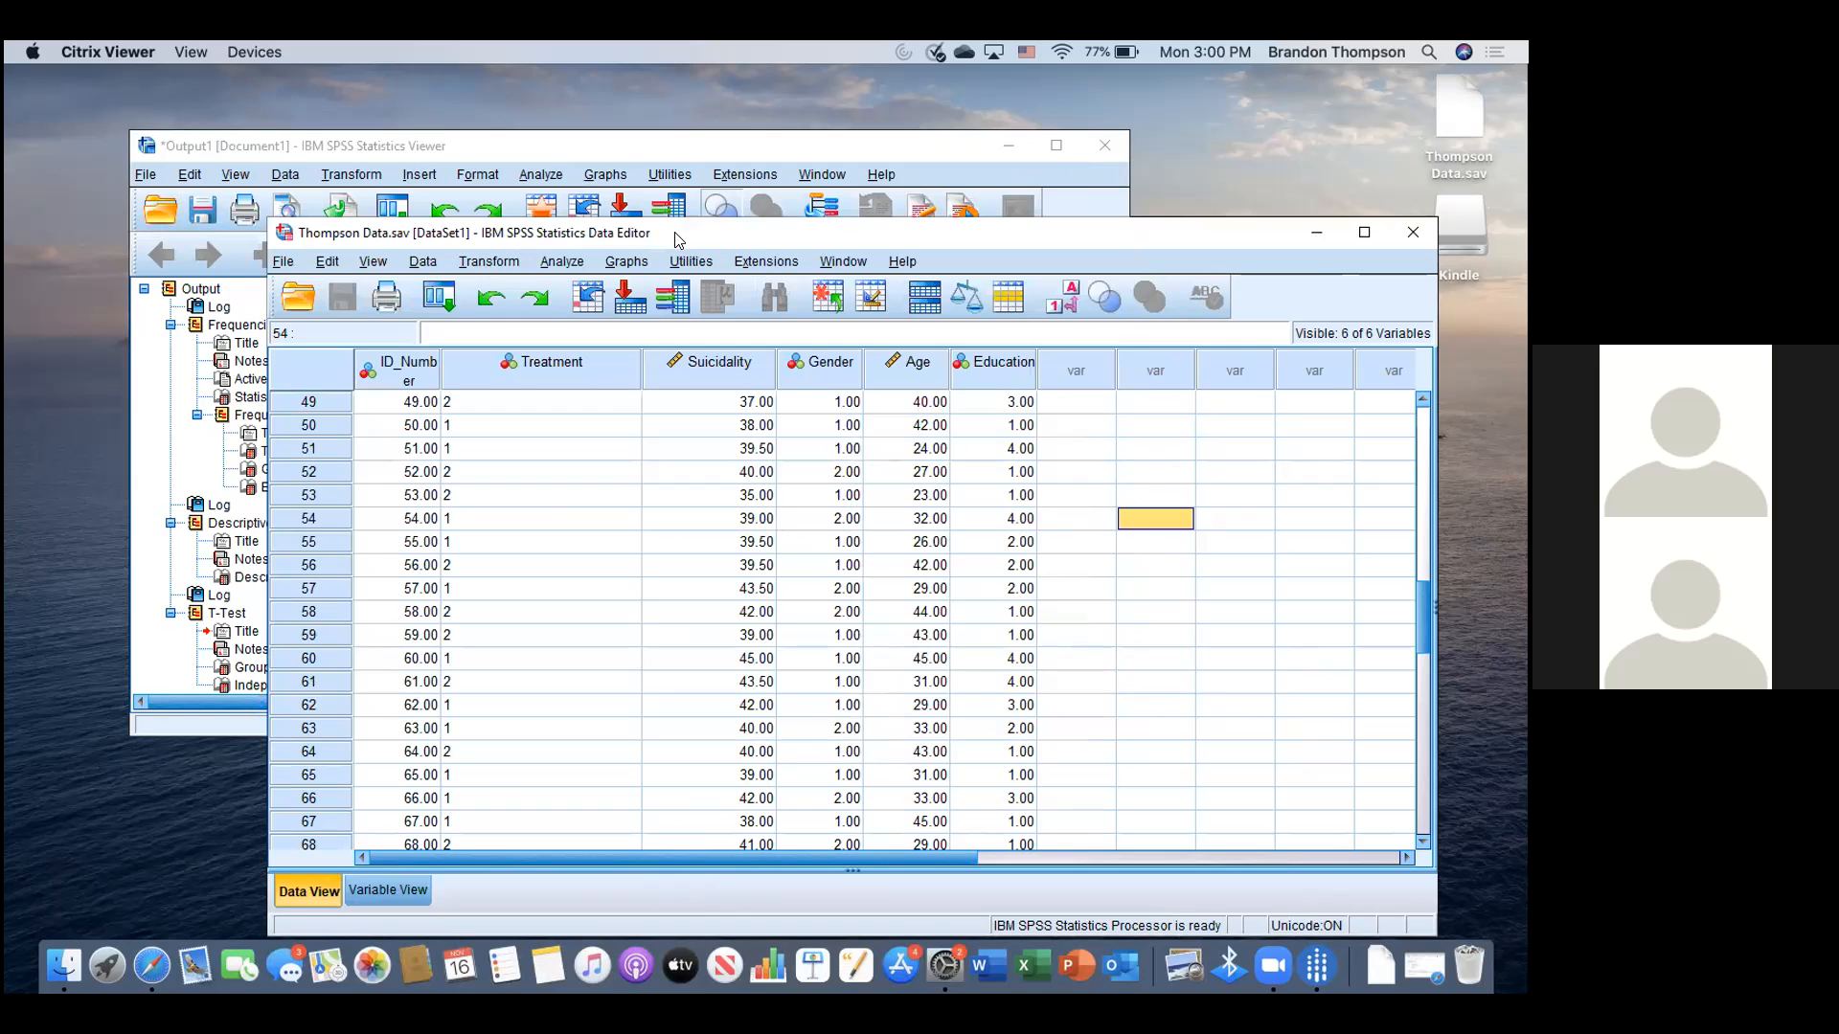
left_click_drag(688, 232, 674, 309)
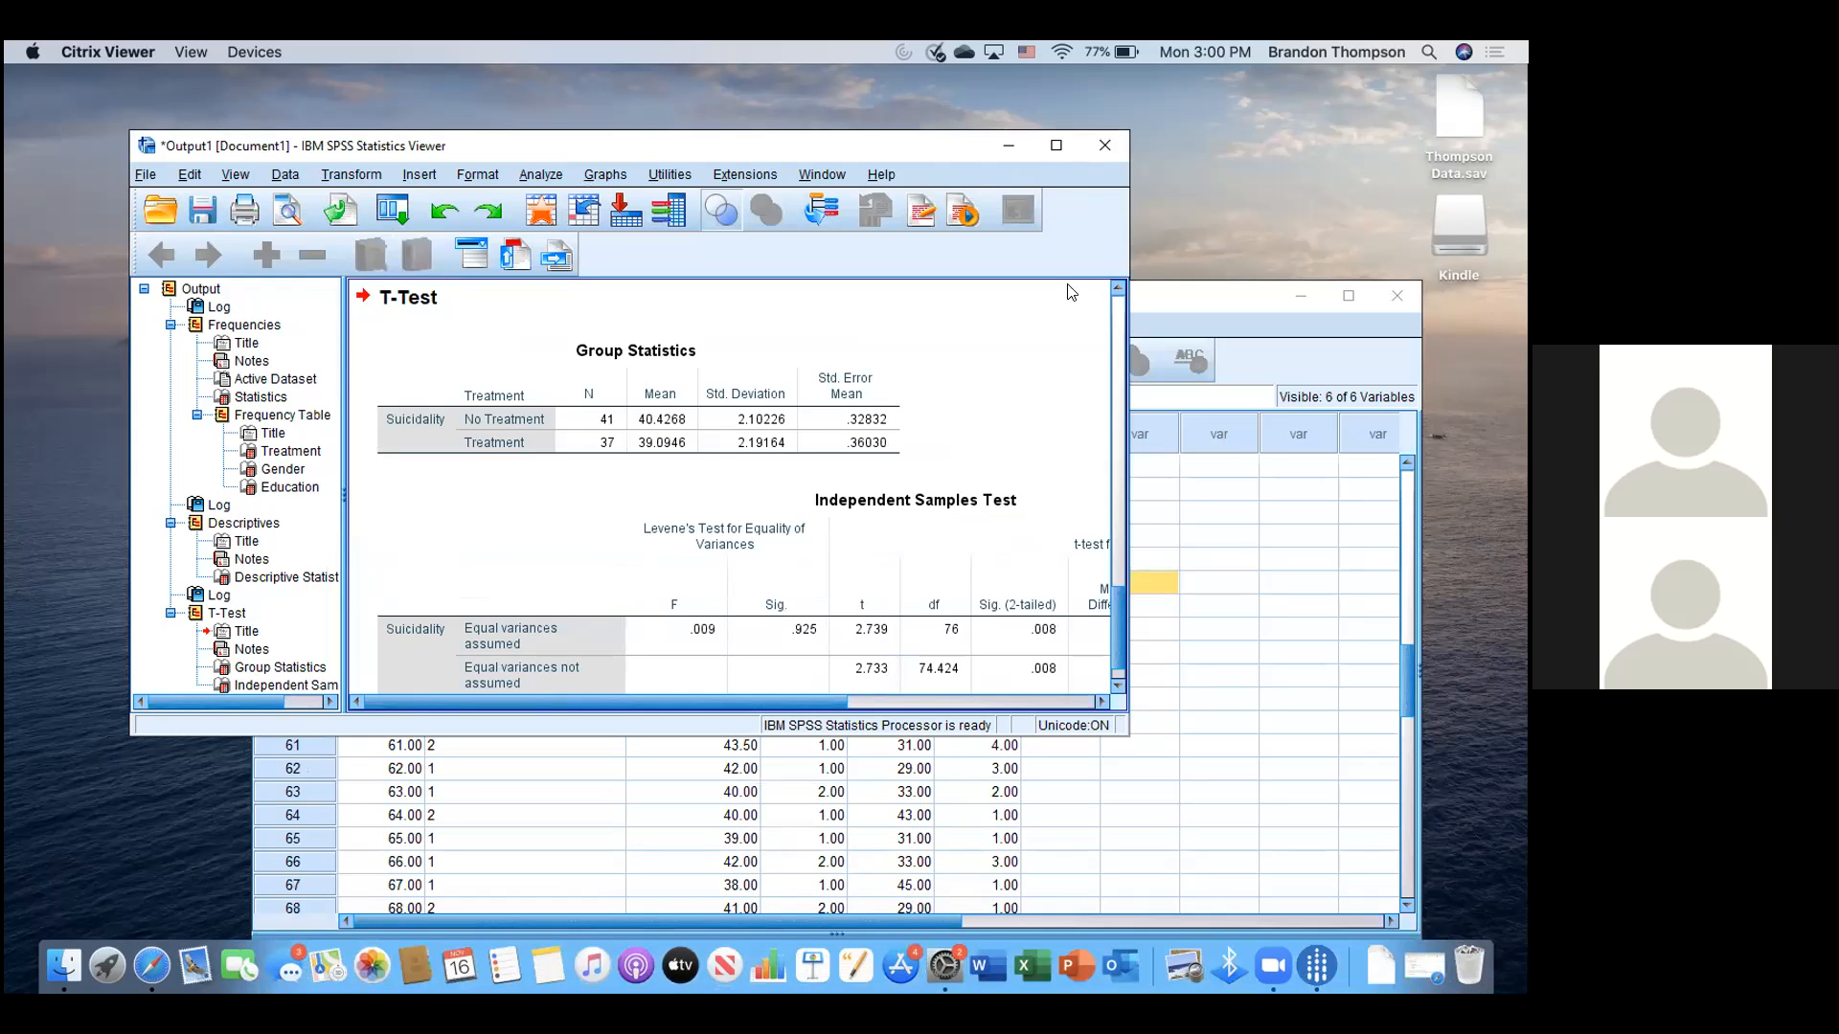
left_click(1055, 151)
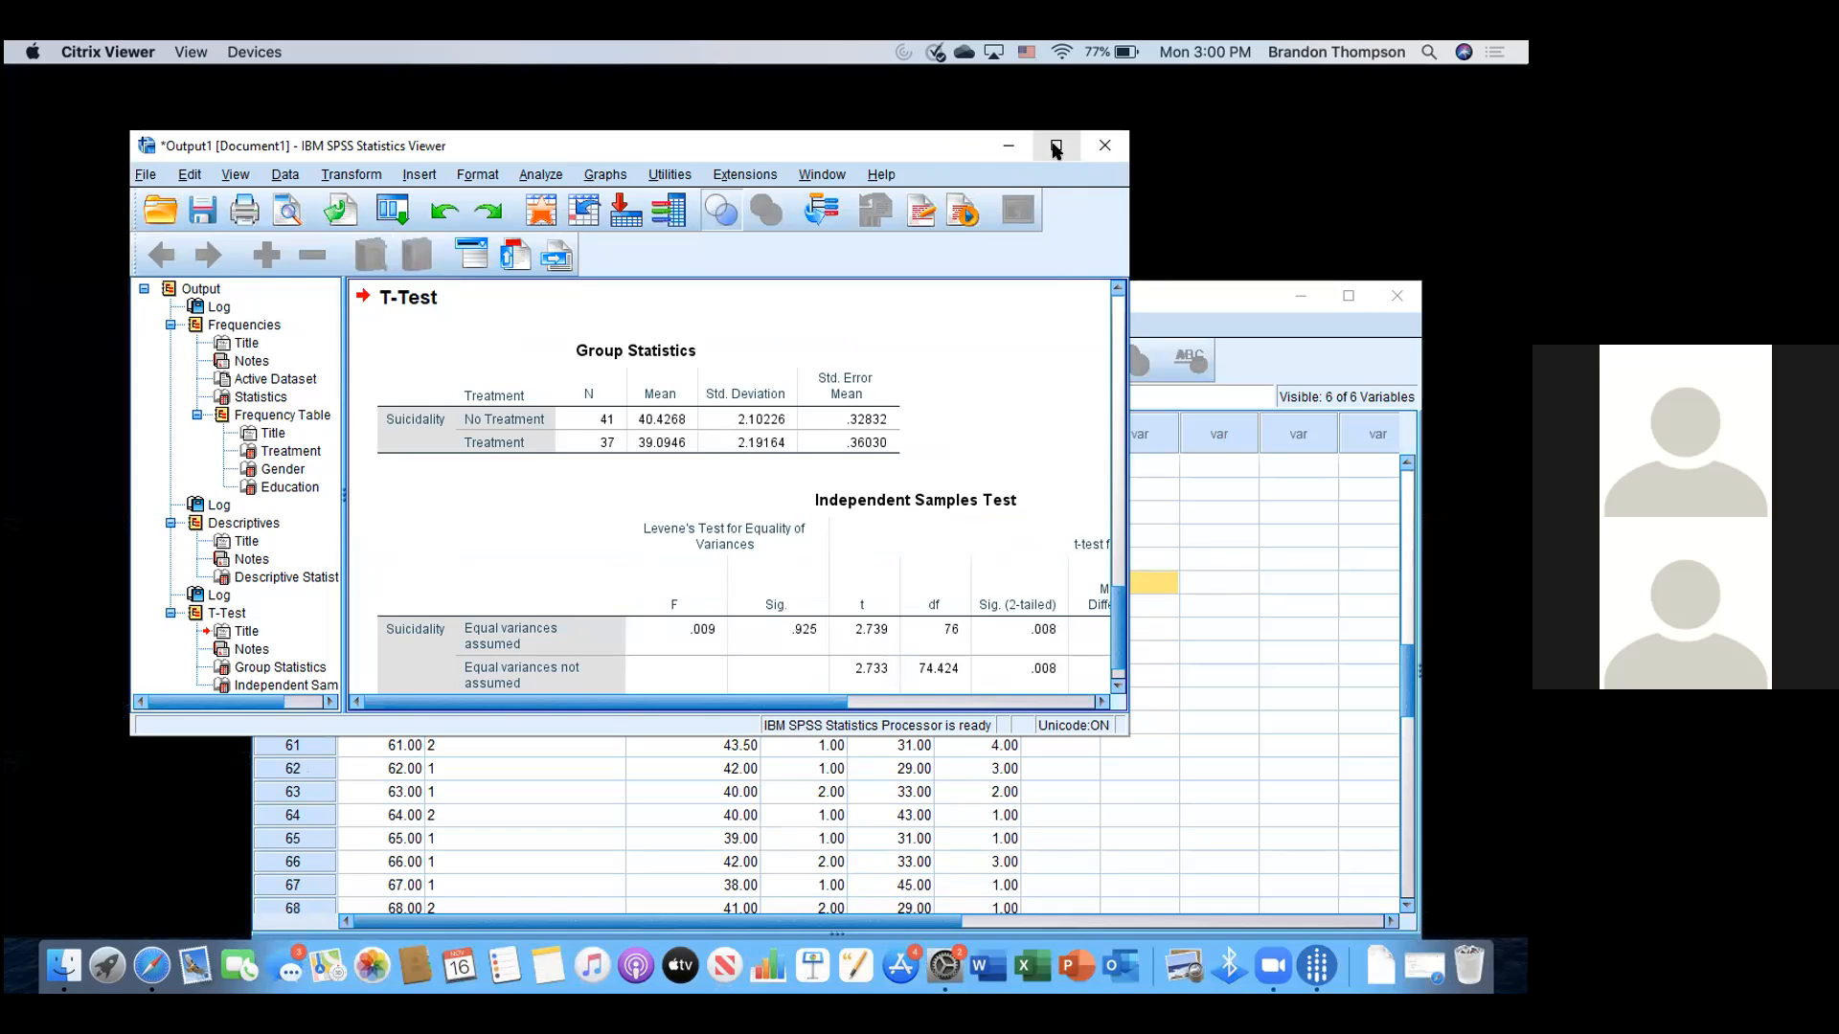
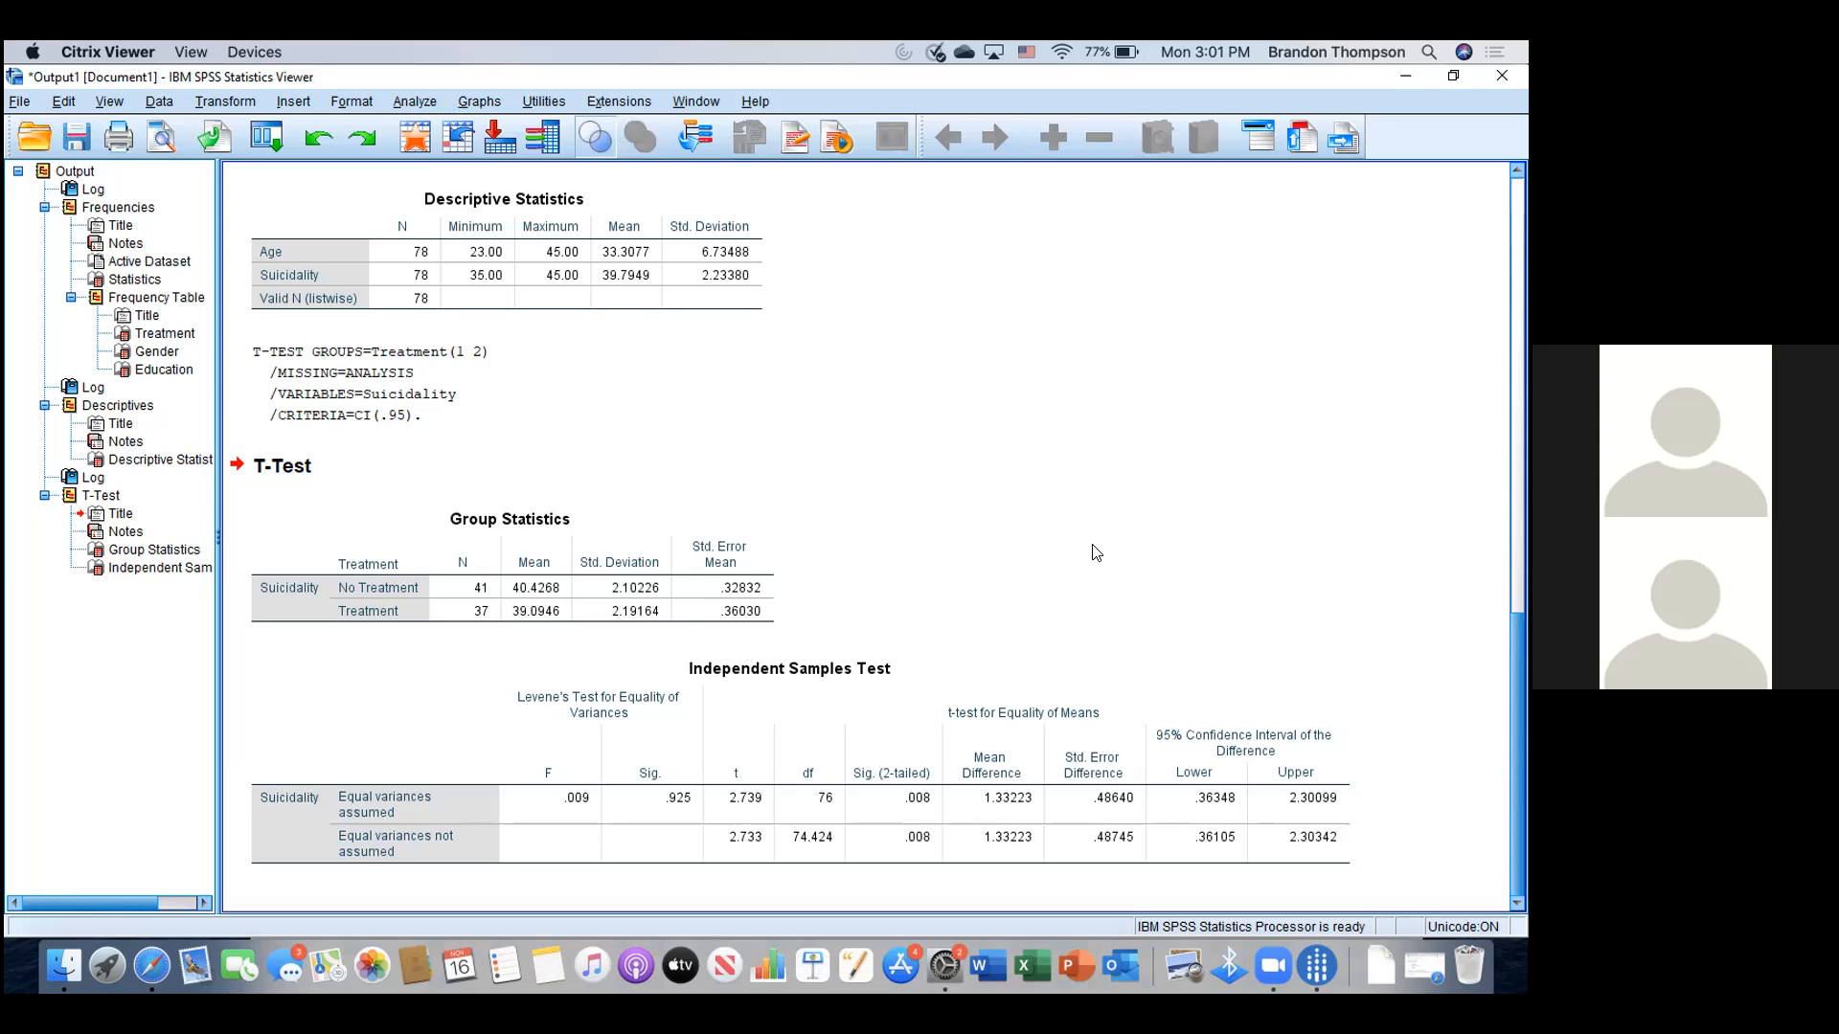
- Save the output under the new file name DataFilesBT instead of Output1
left_click(18, 102)
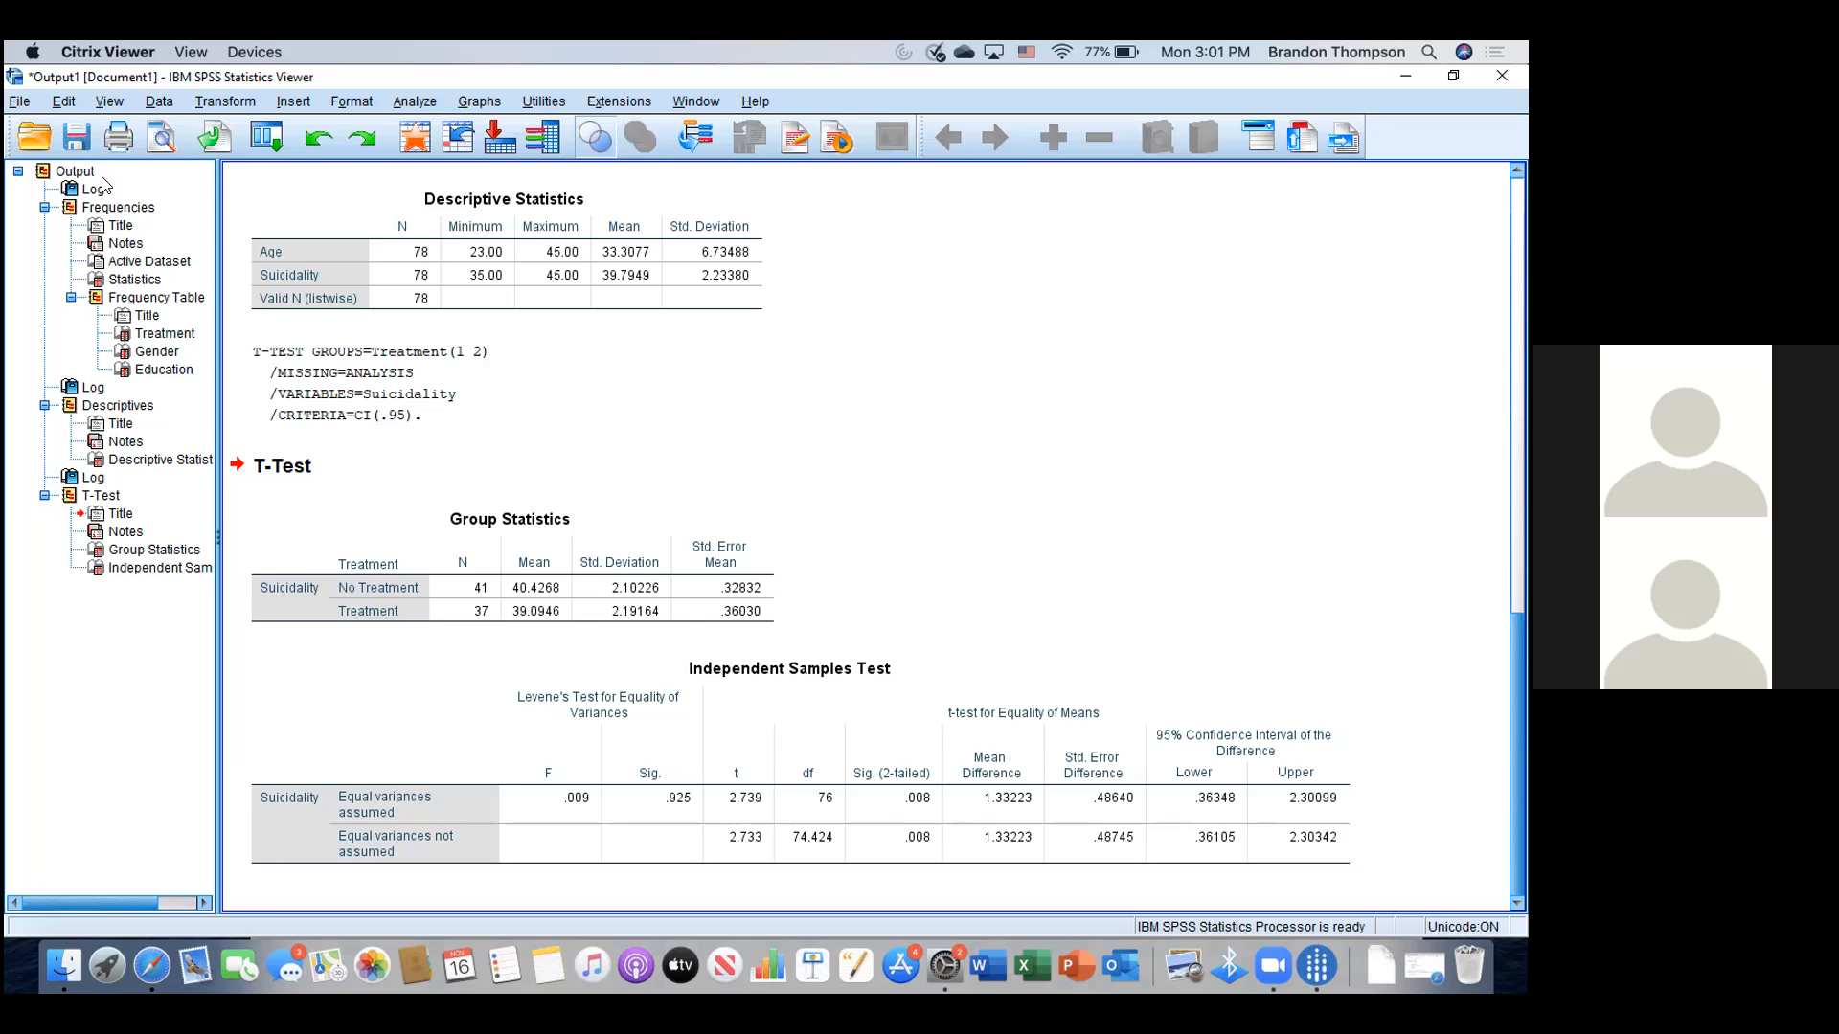
left_click(94, 231)
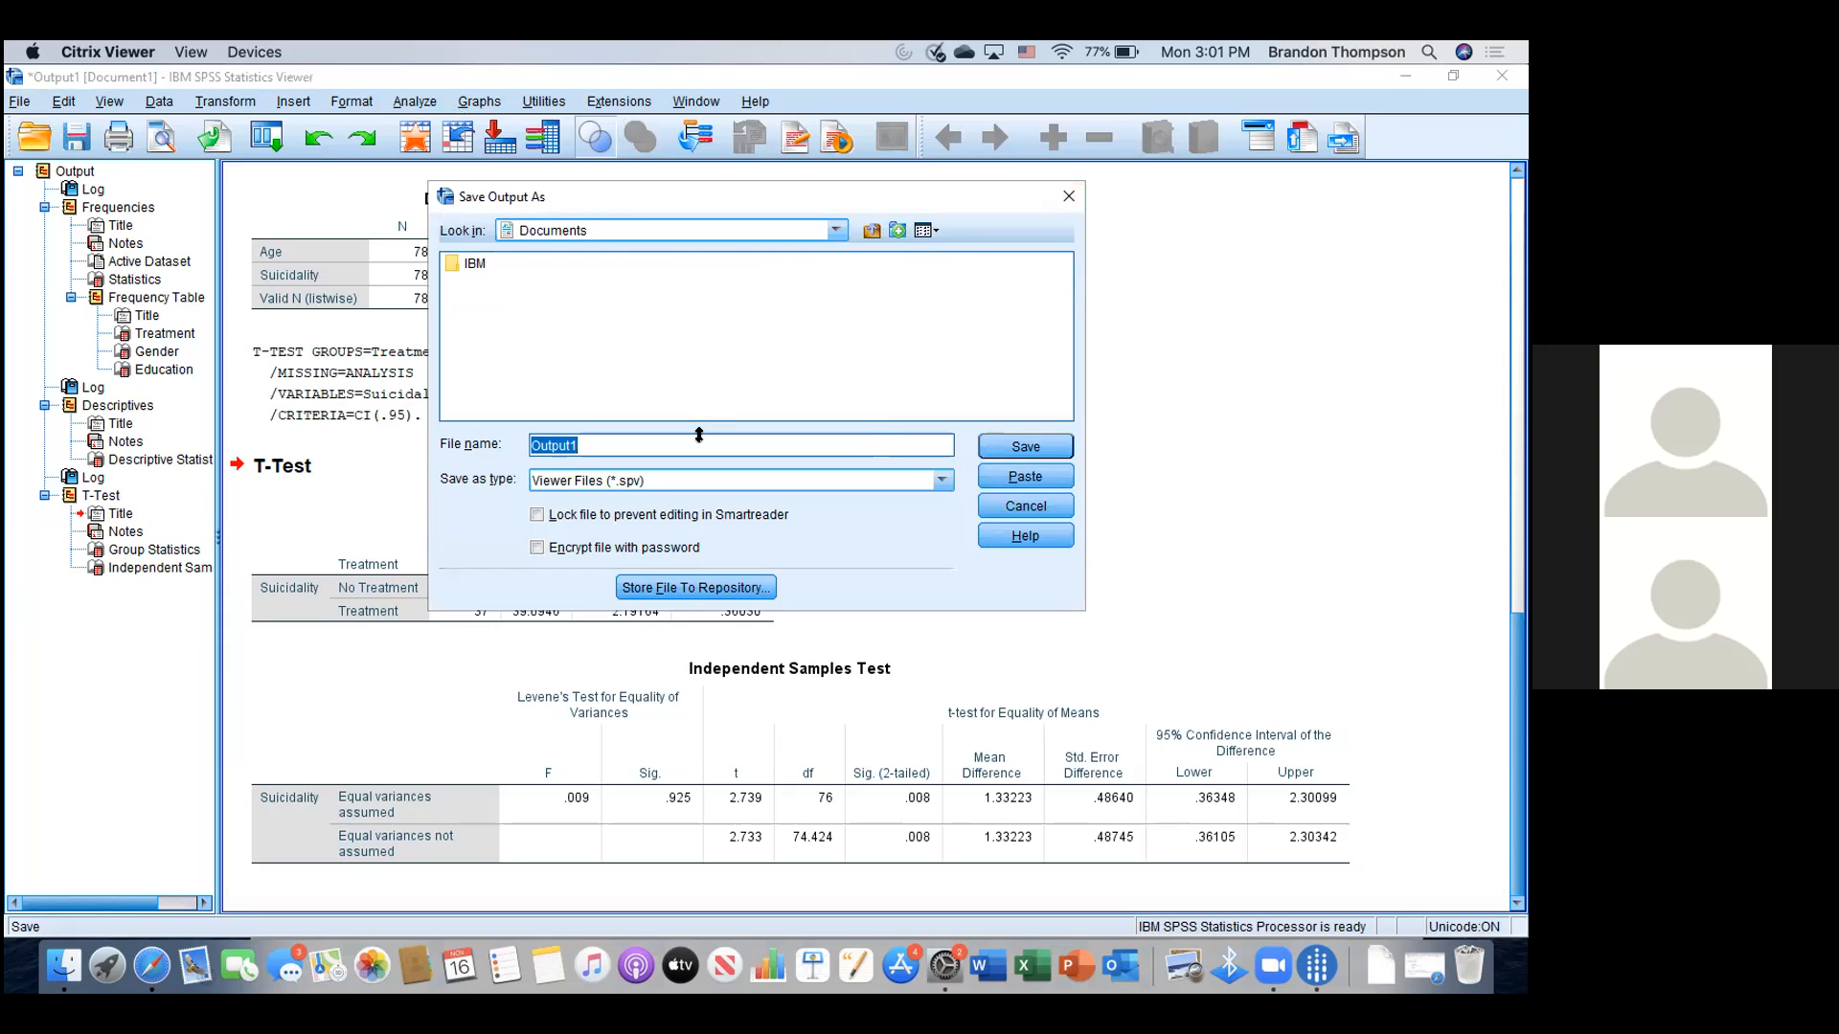
key("BackSpace")
type("DataFilesBT")
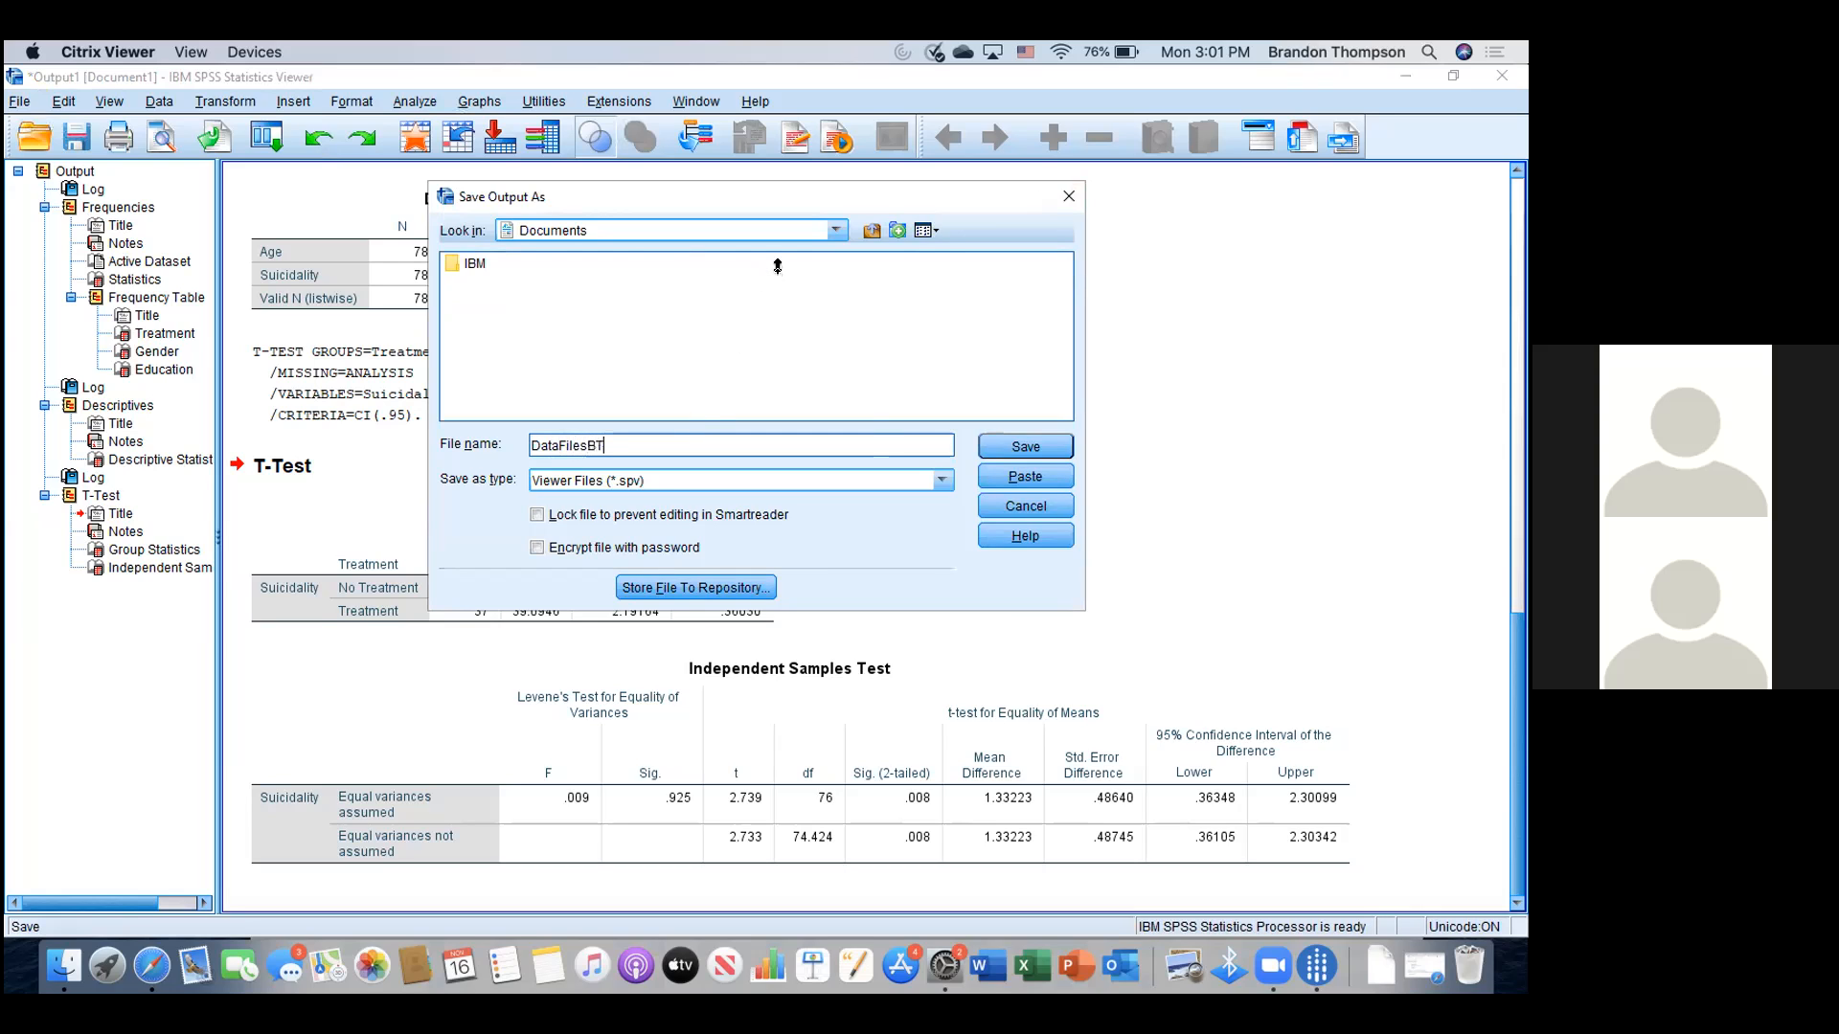
left_click(837, 232)
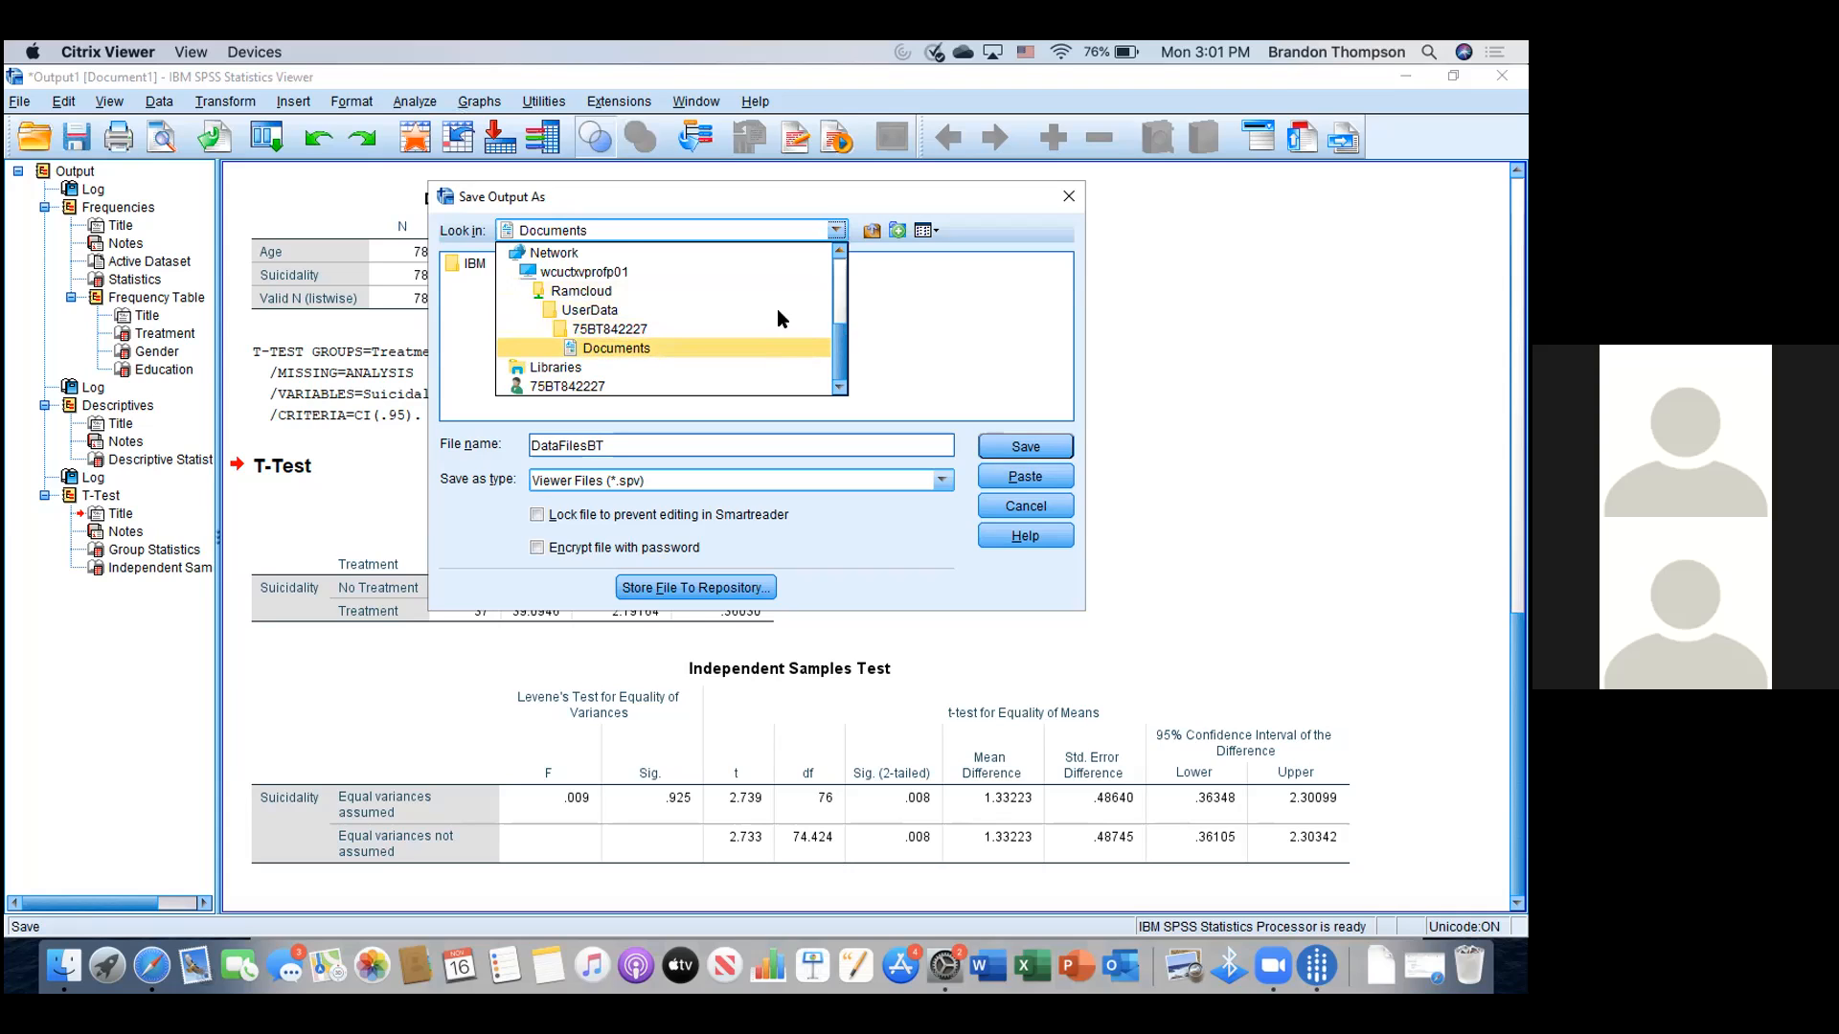
- Browse to Local Disk (C:) > Users > home folder > Desktop and save DataFilesBT.spv there
scroll(778, 308, "up", 2)
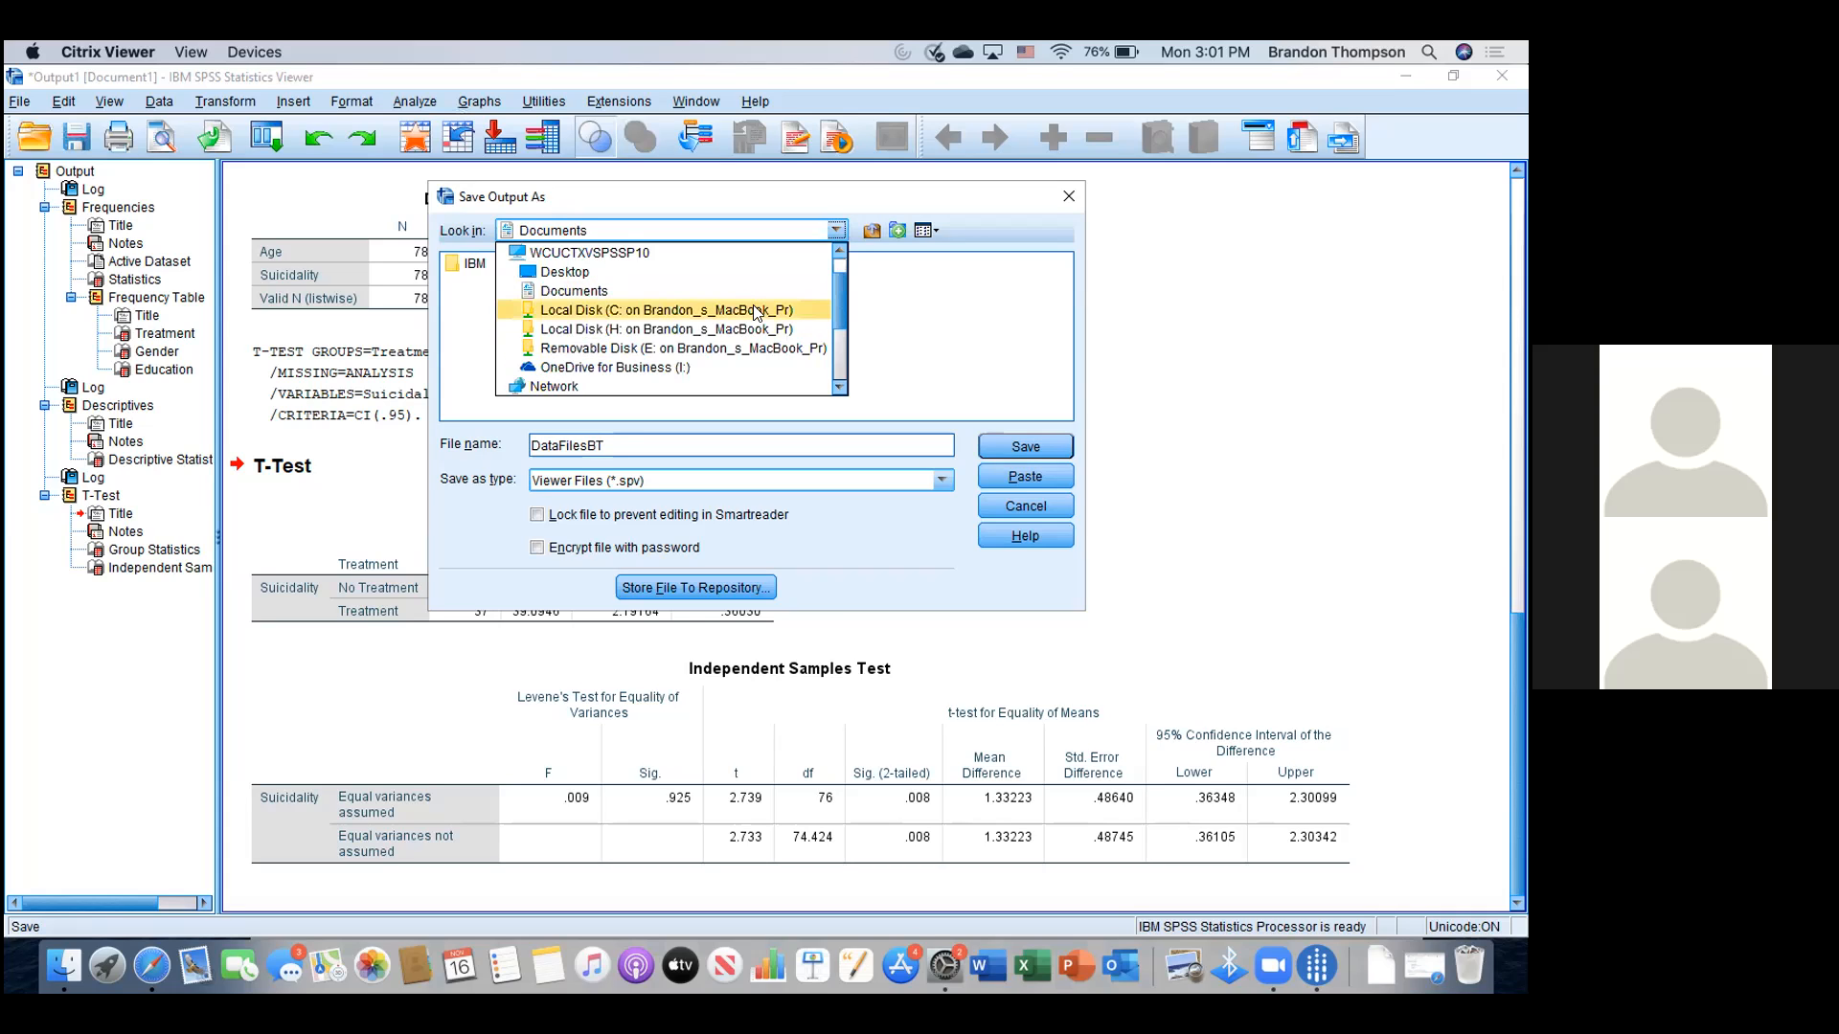
left_click(757, 313)
double_click(476, 322)
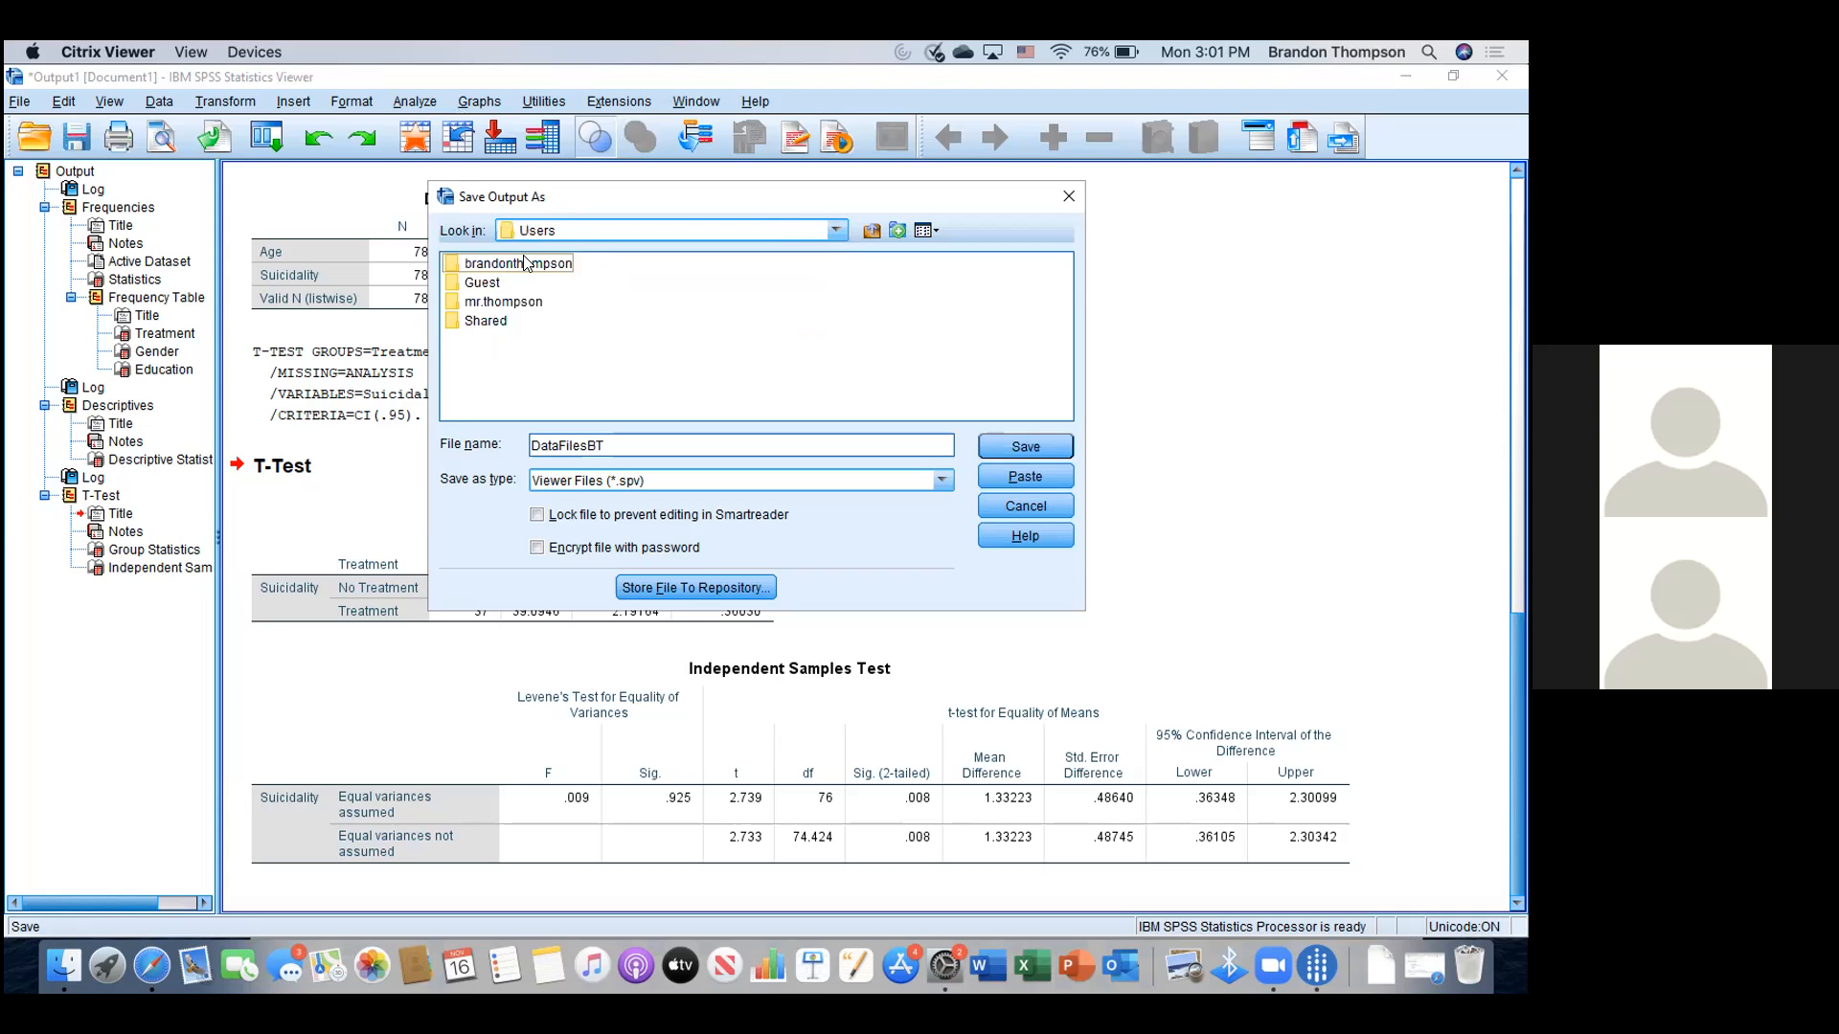
left_click(524, 263)
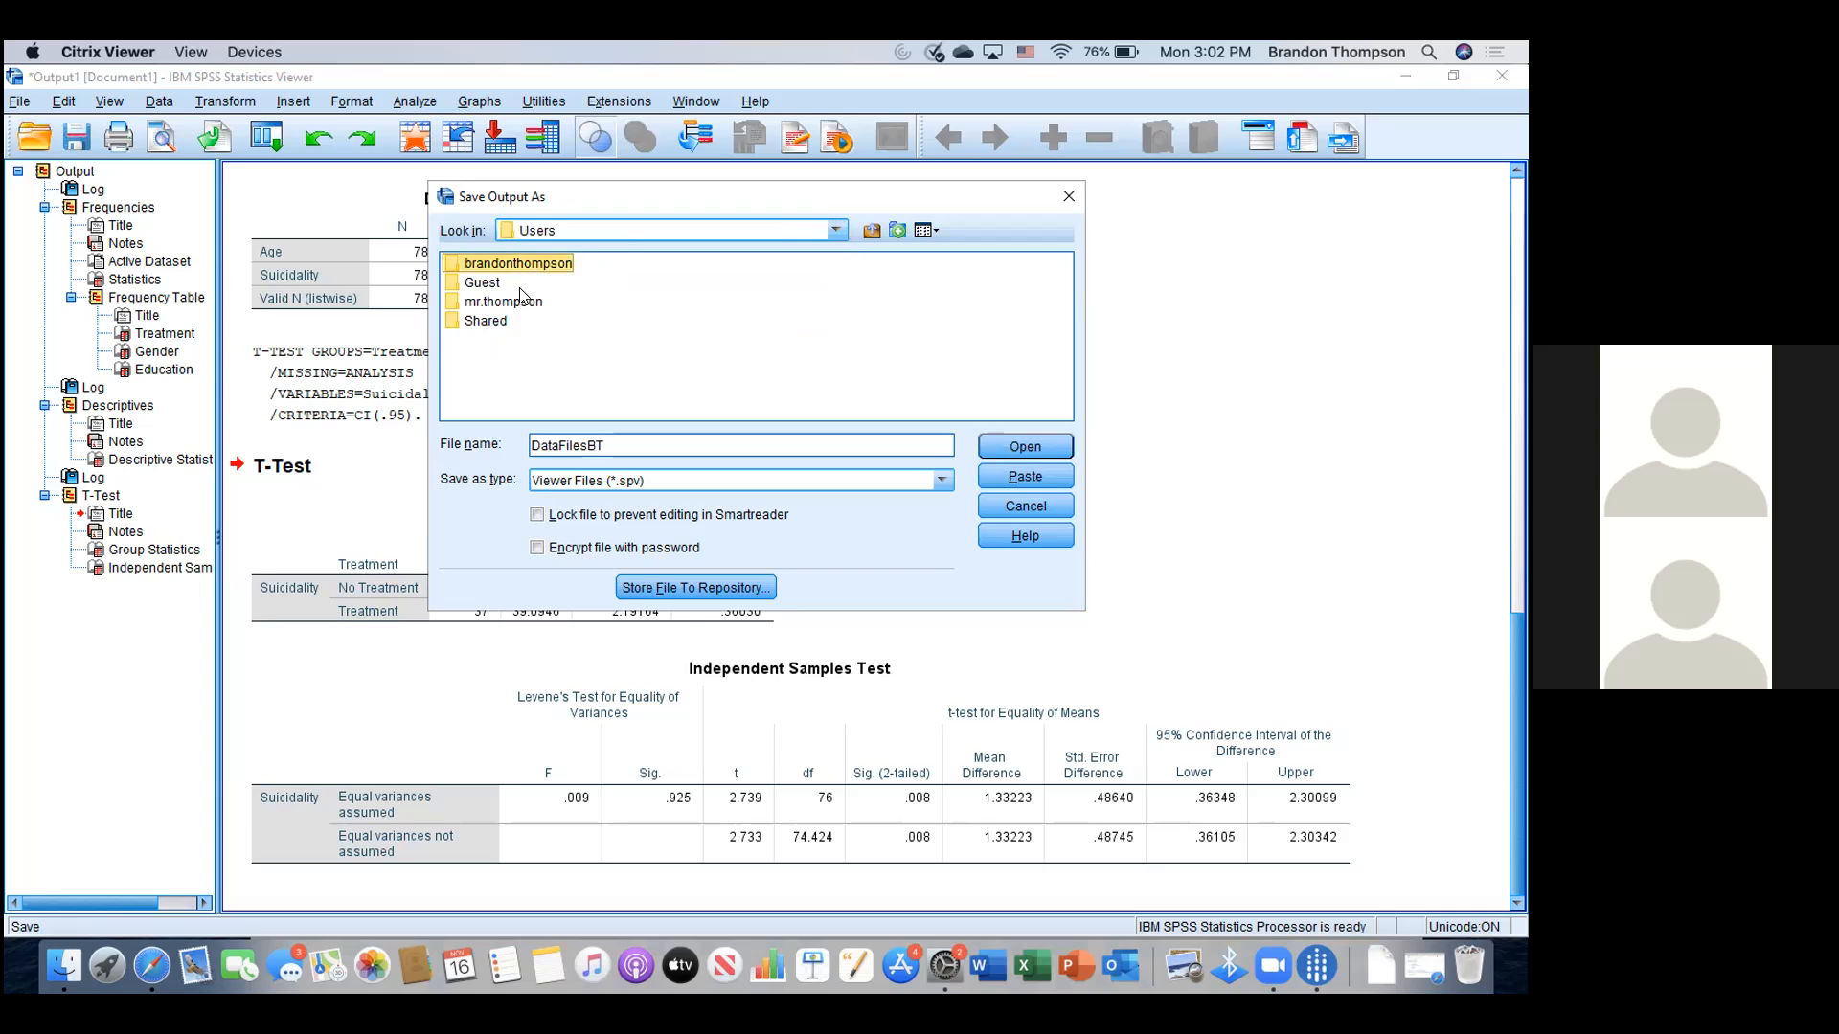
key("Return")
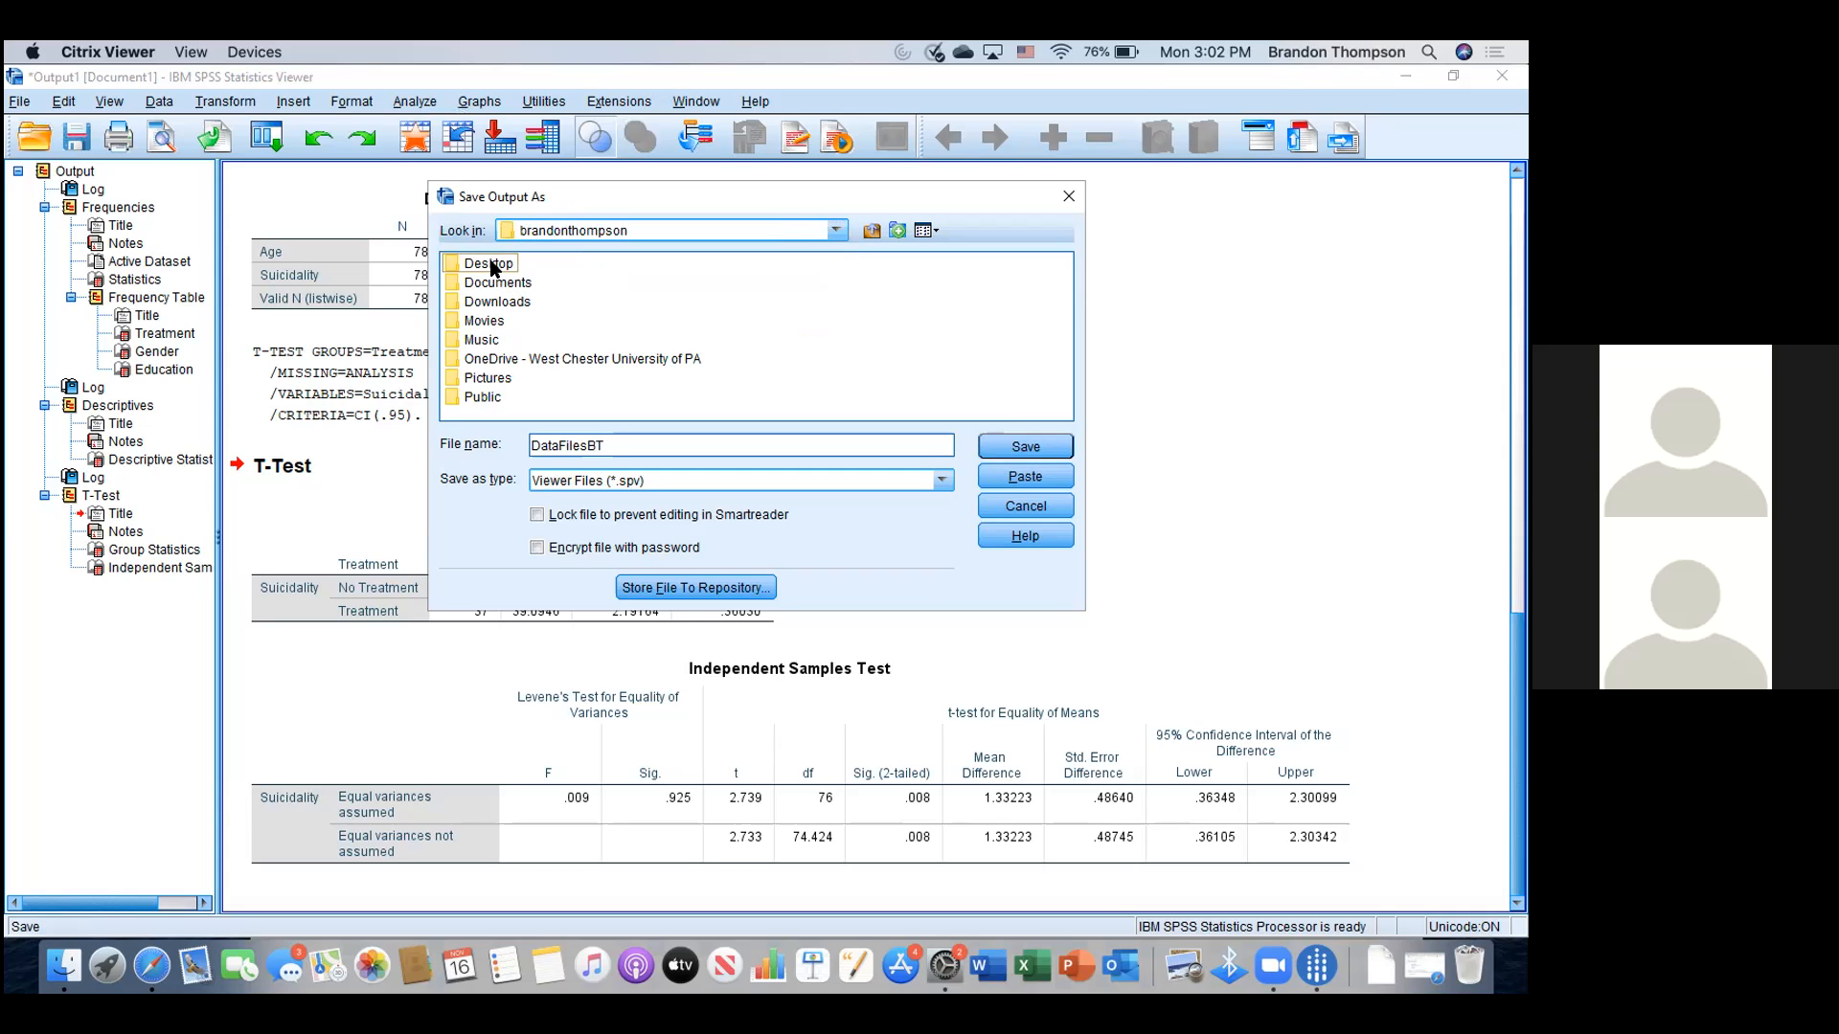
left_click(490, 265)
left_click(1046, 448)
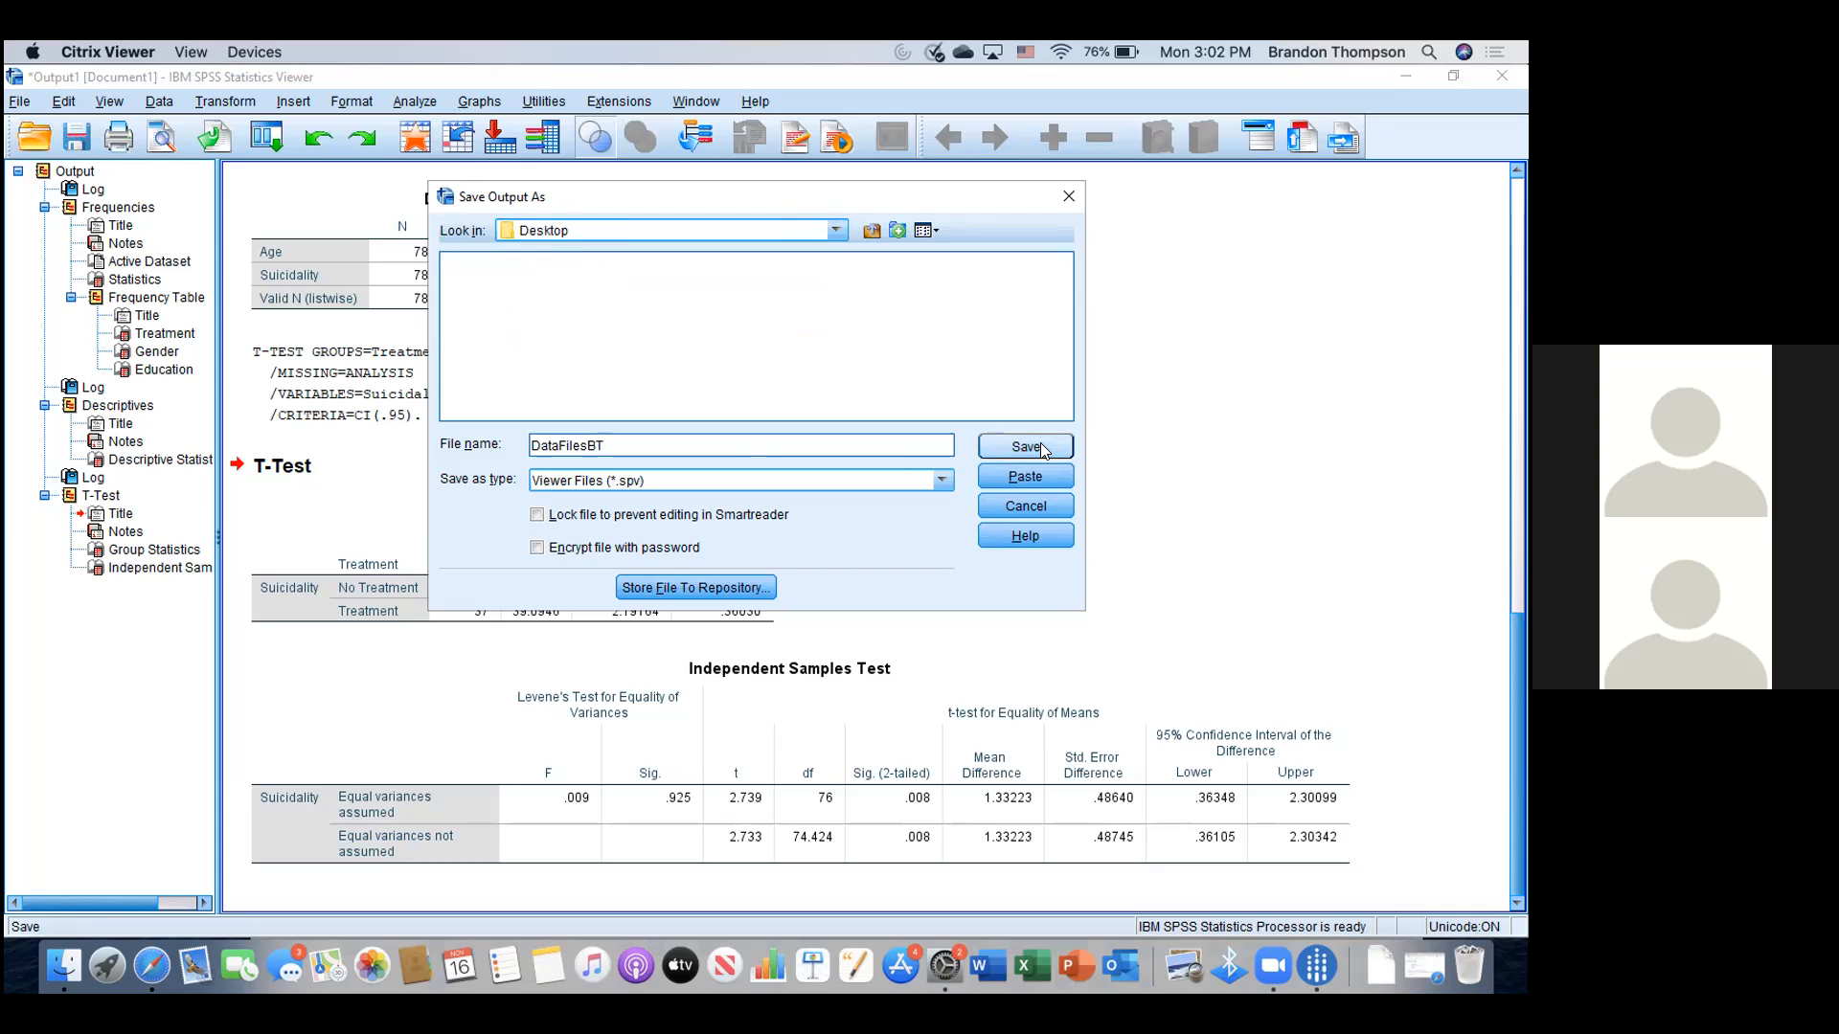
left_click(1040, 442)
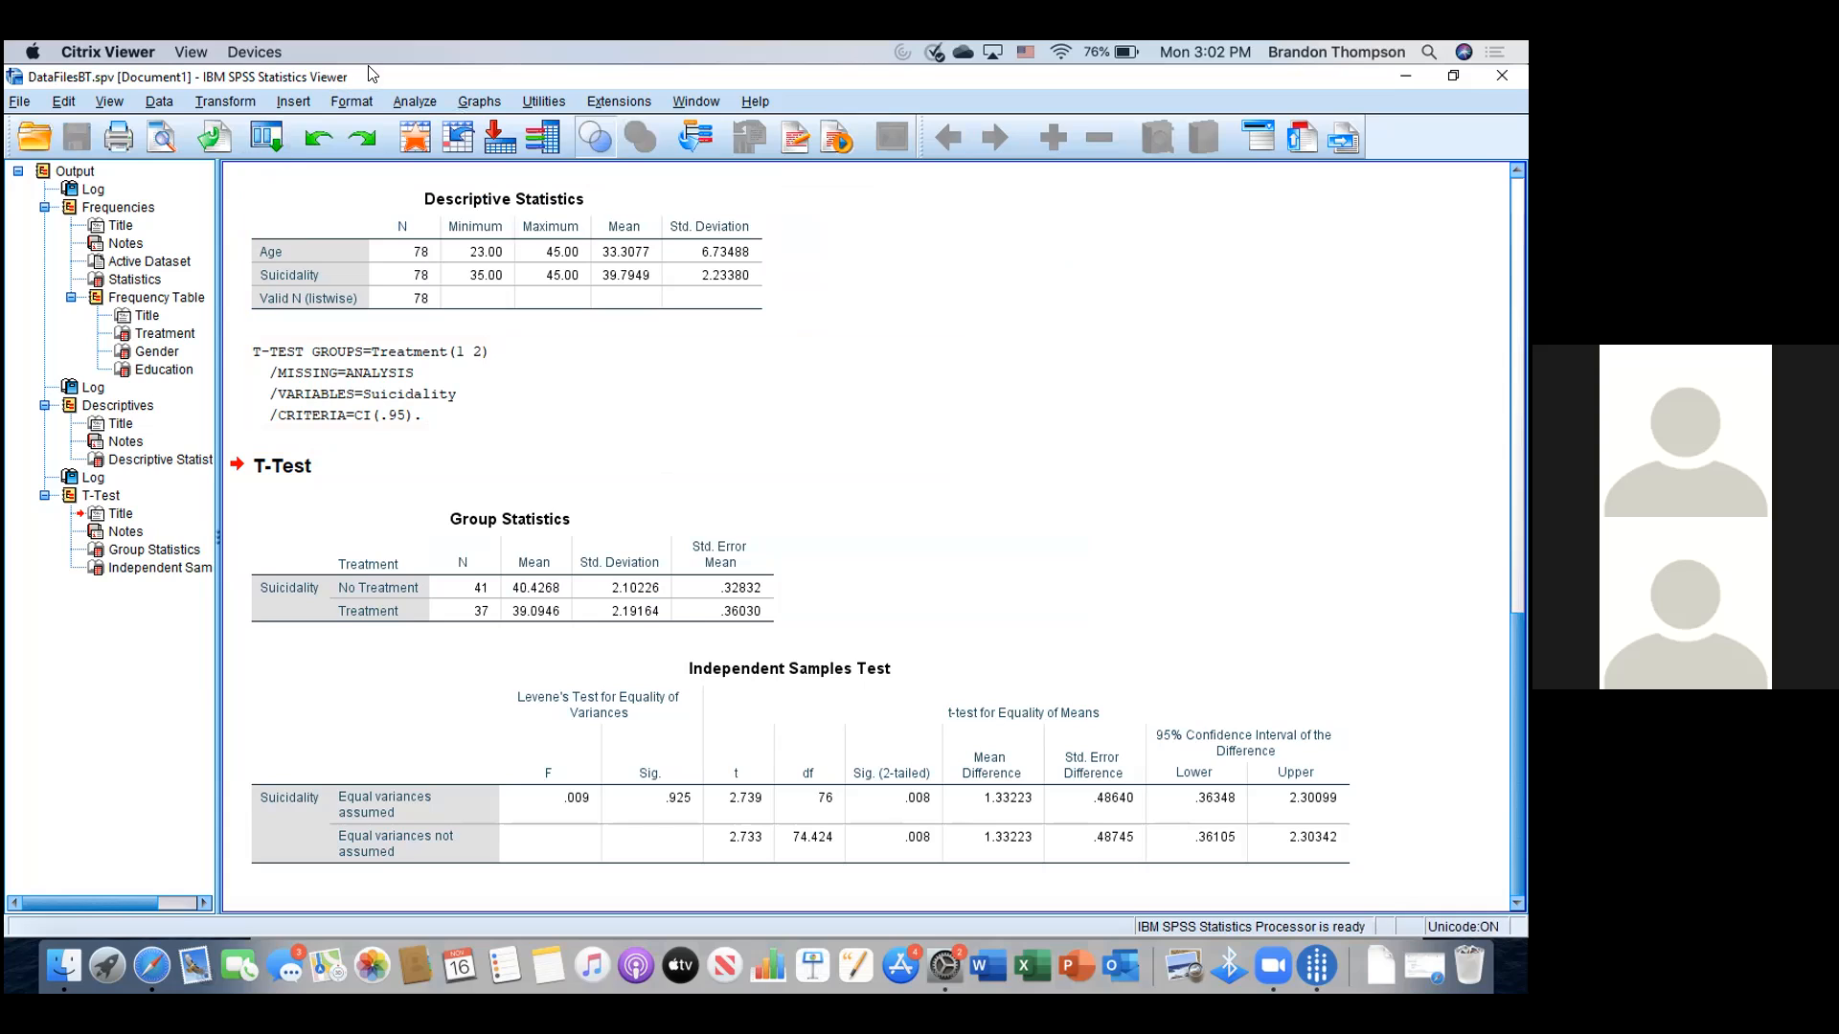
- Export the output with type Portable Document Format (*.pdf) and browse for its destination
left_click(22, 101)
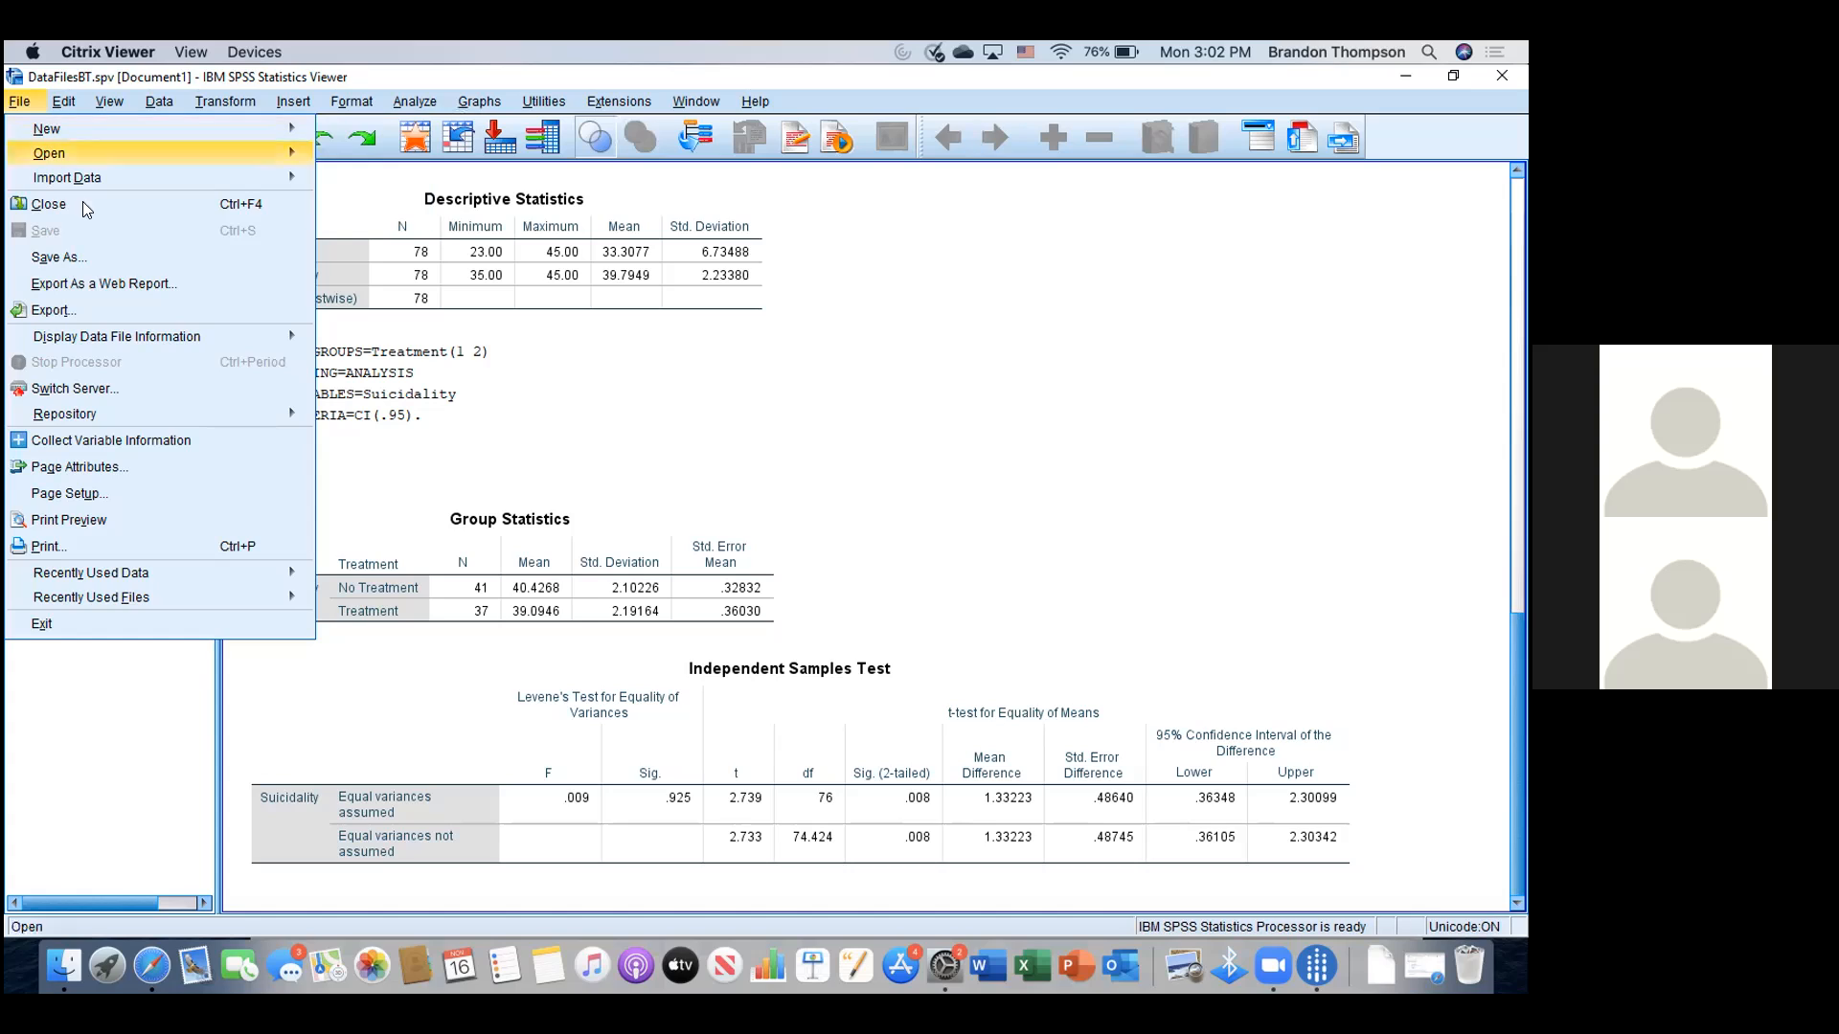
left_click(79, 311)
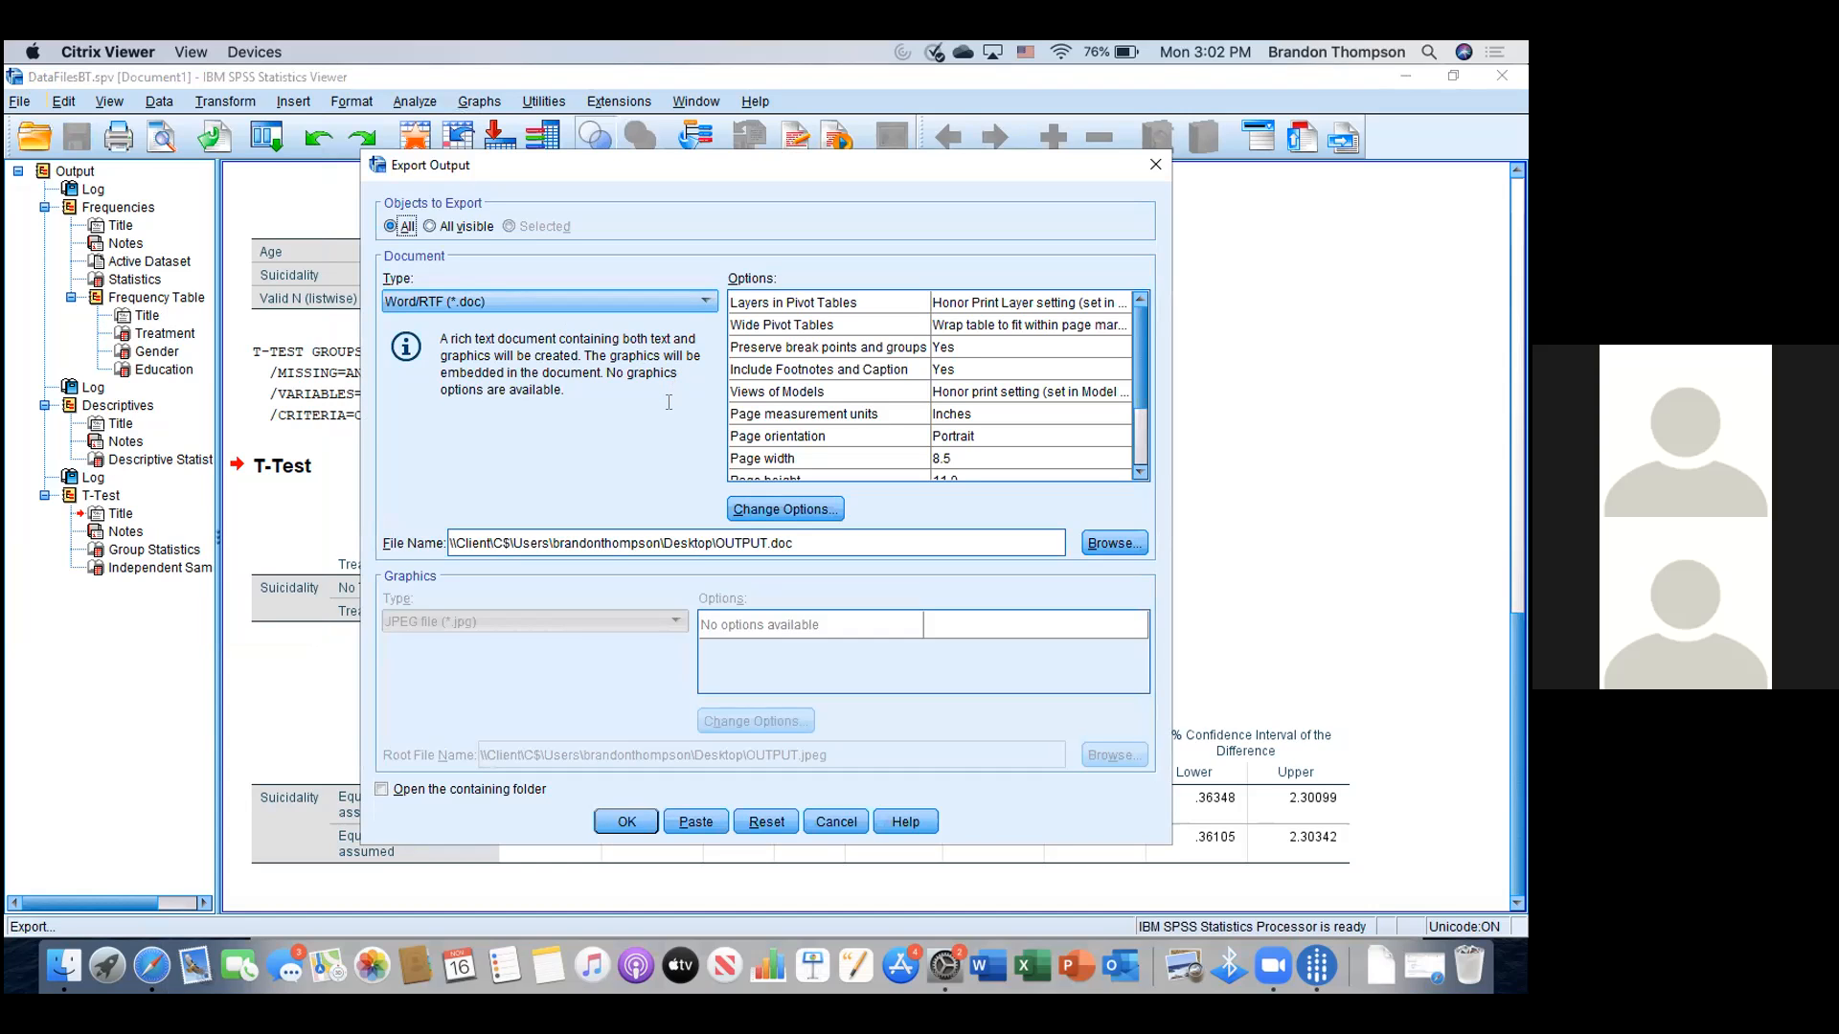
left_click(709, 302)
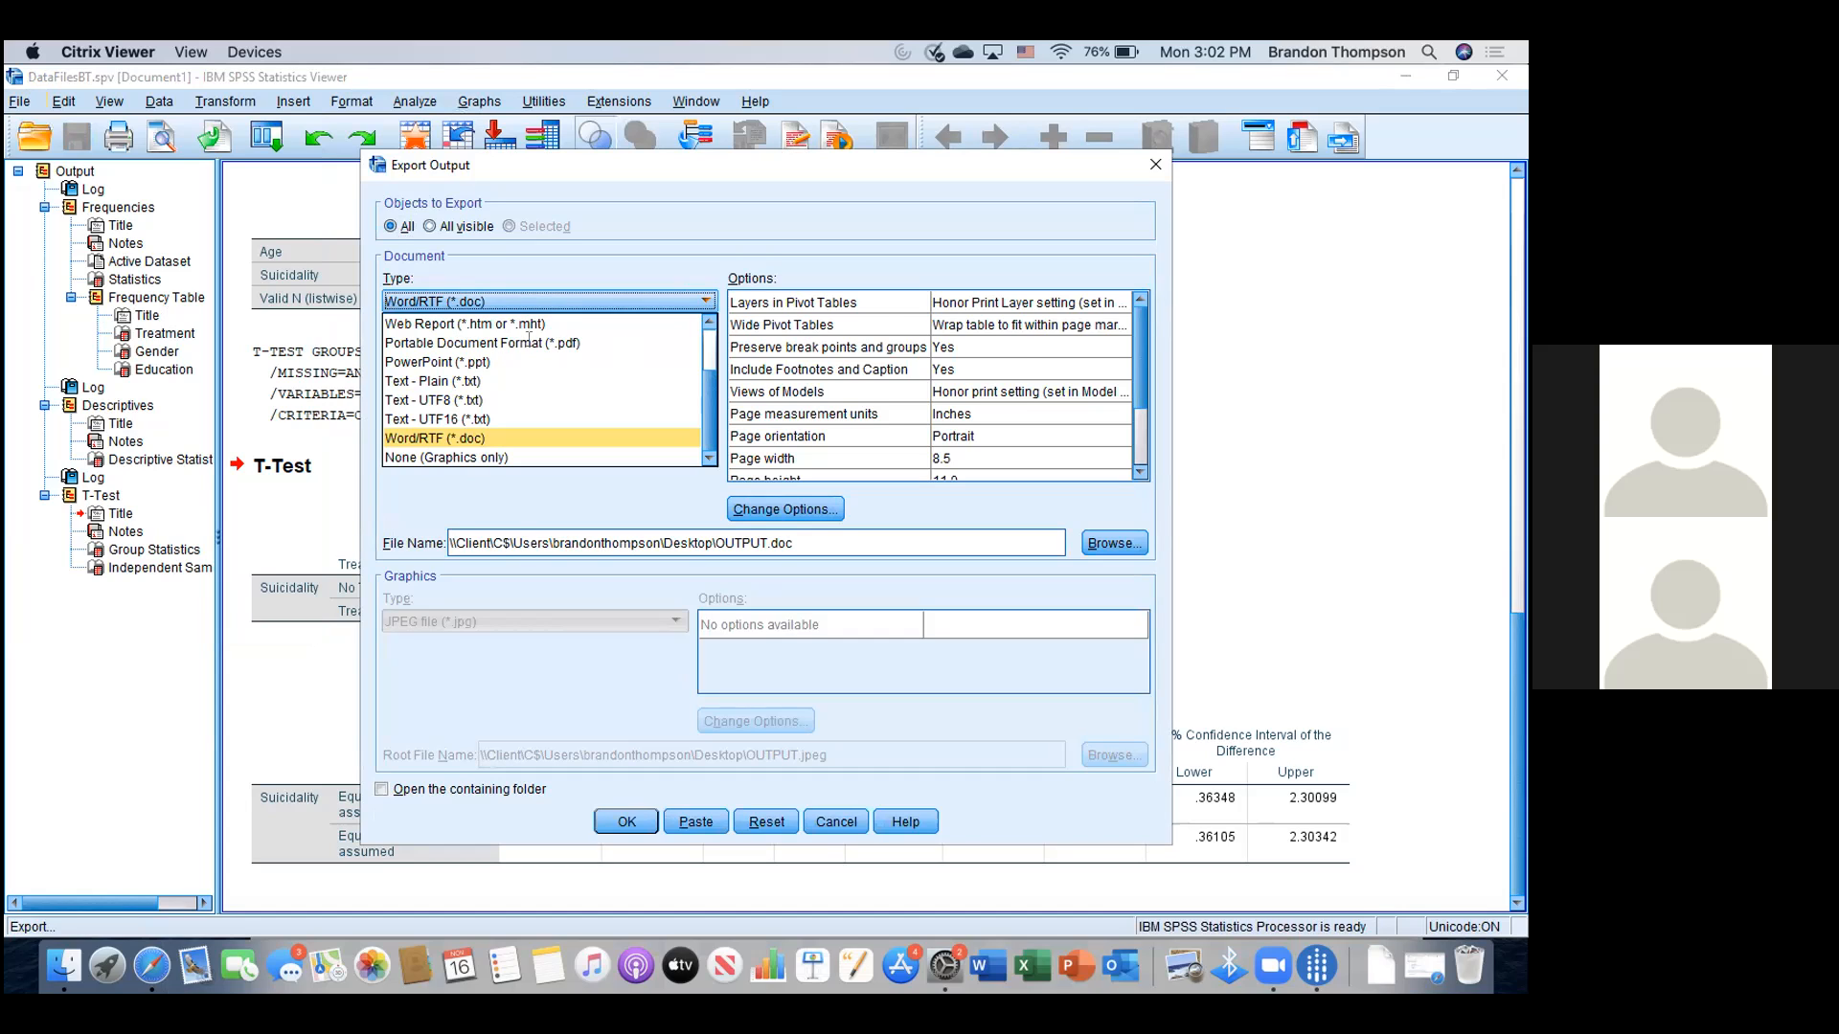
left_click(528, 342)
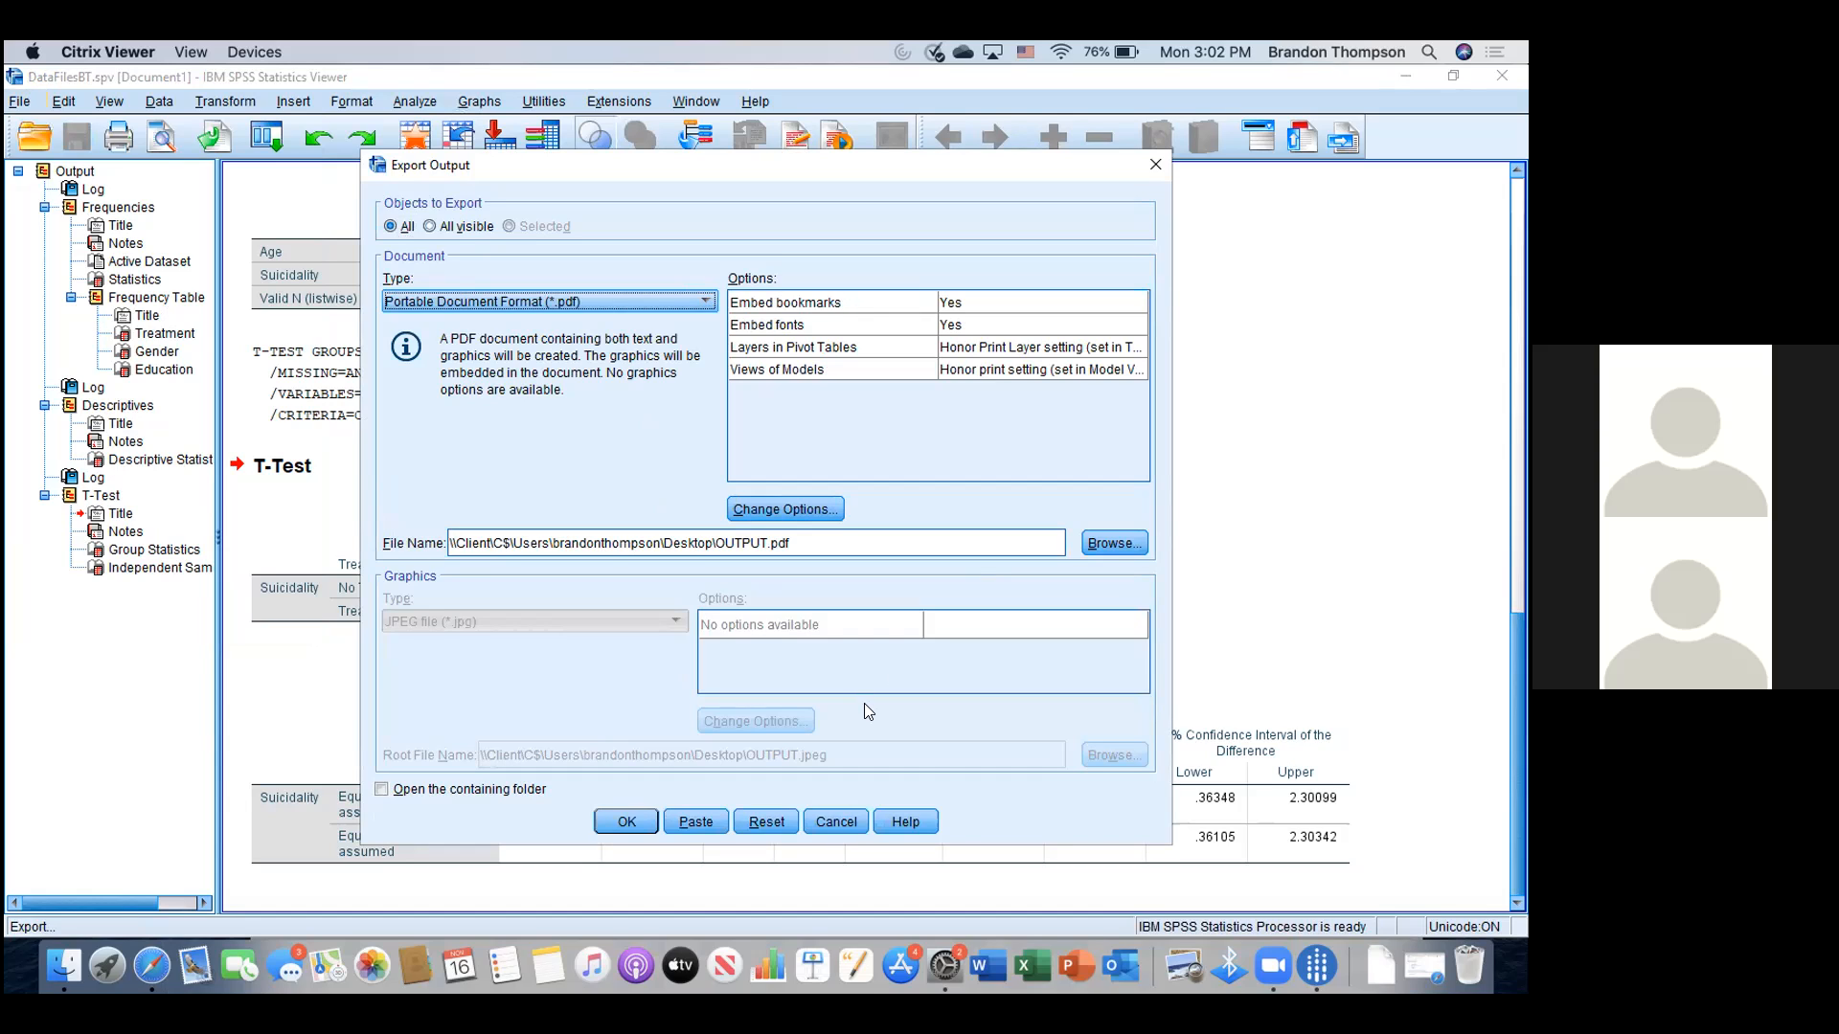
left_click(1099, 542)
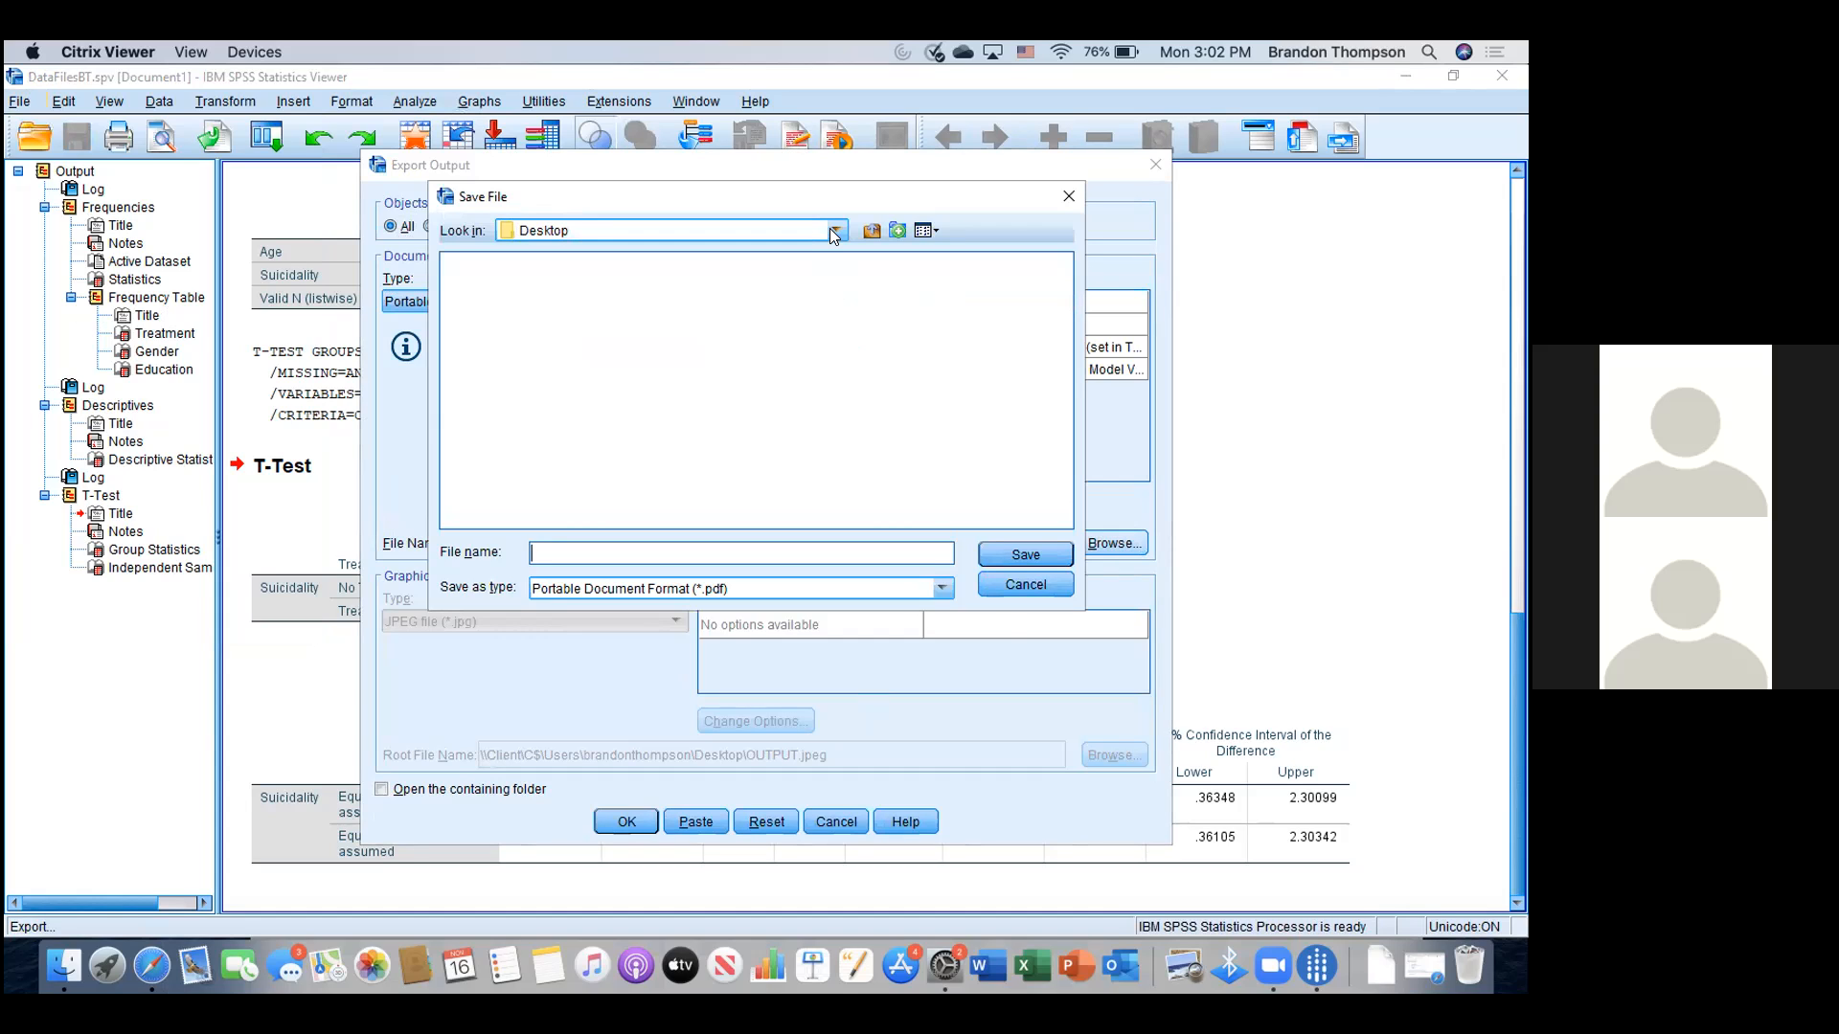
- Point the PDF's save location to the Desktop via Local Disk (C:) > Users > home folder
left_click(831, 233)
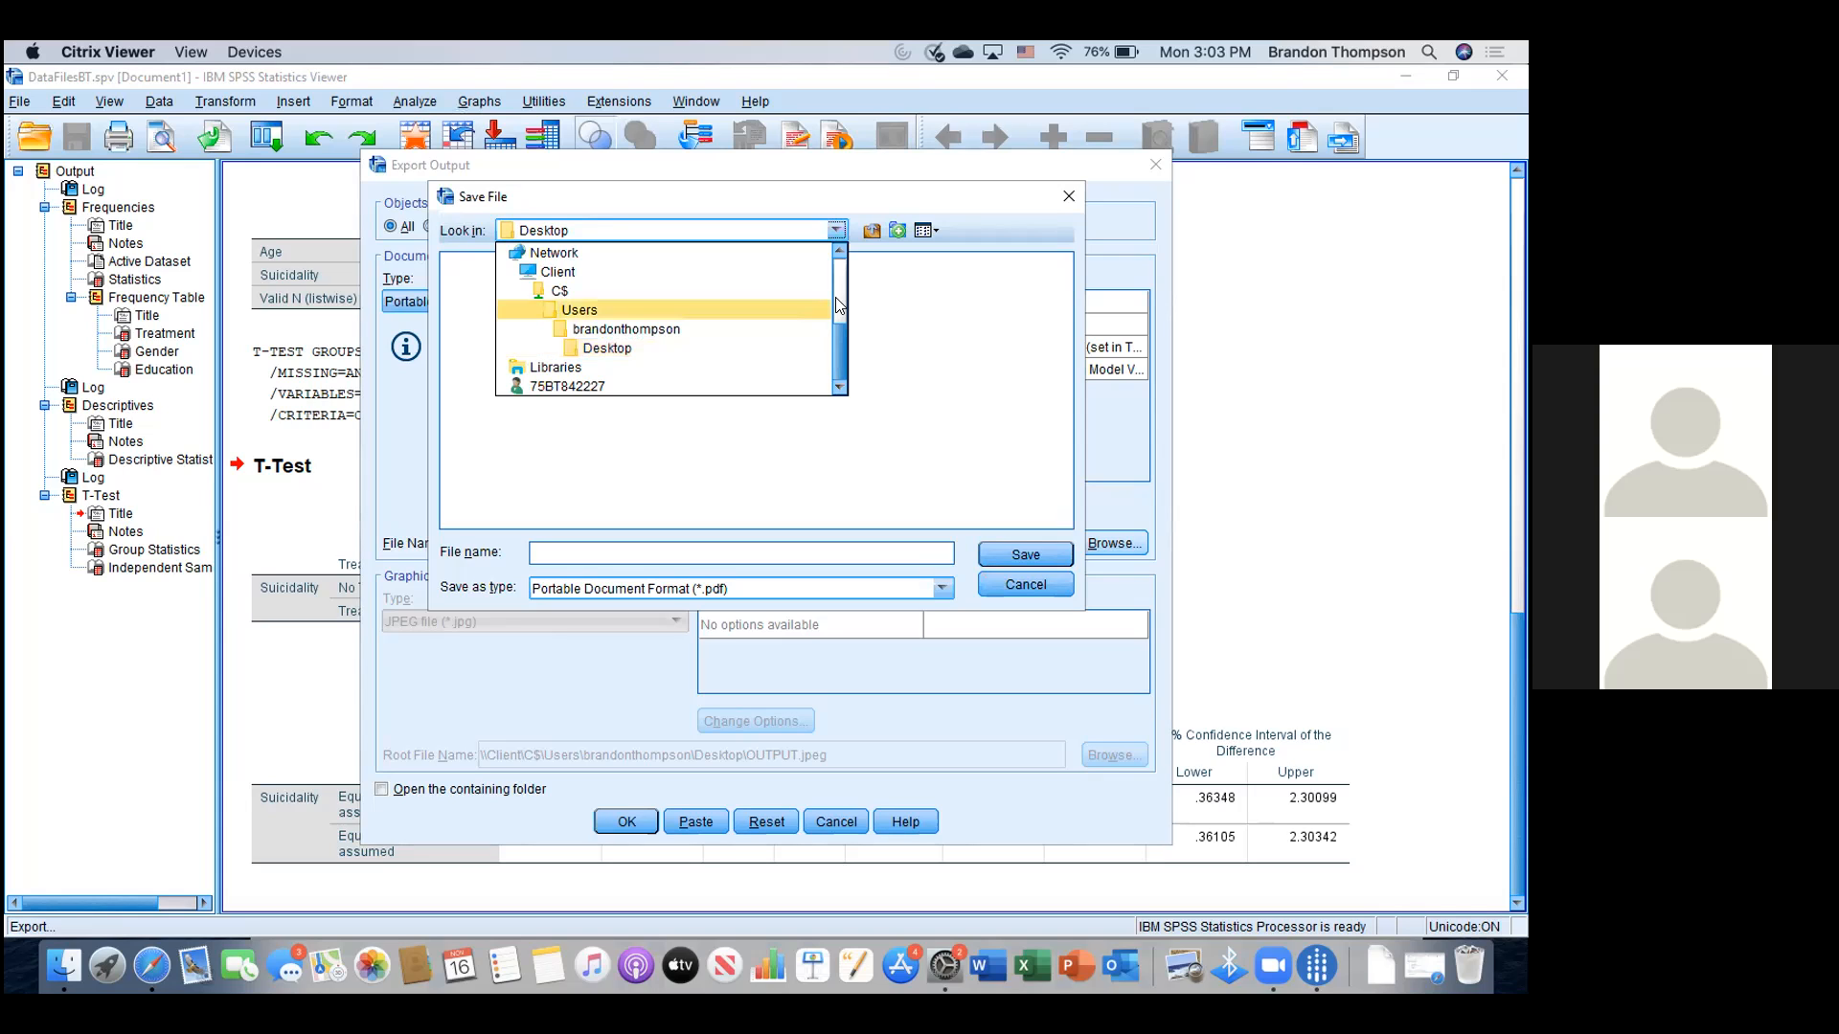
scroll(781, 319, "up", 3)
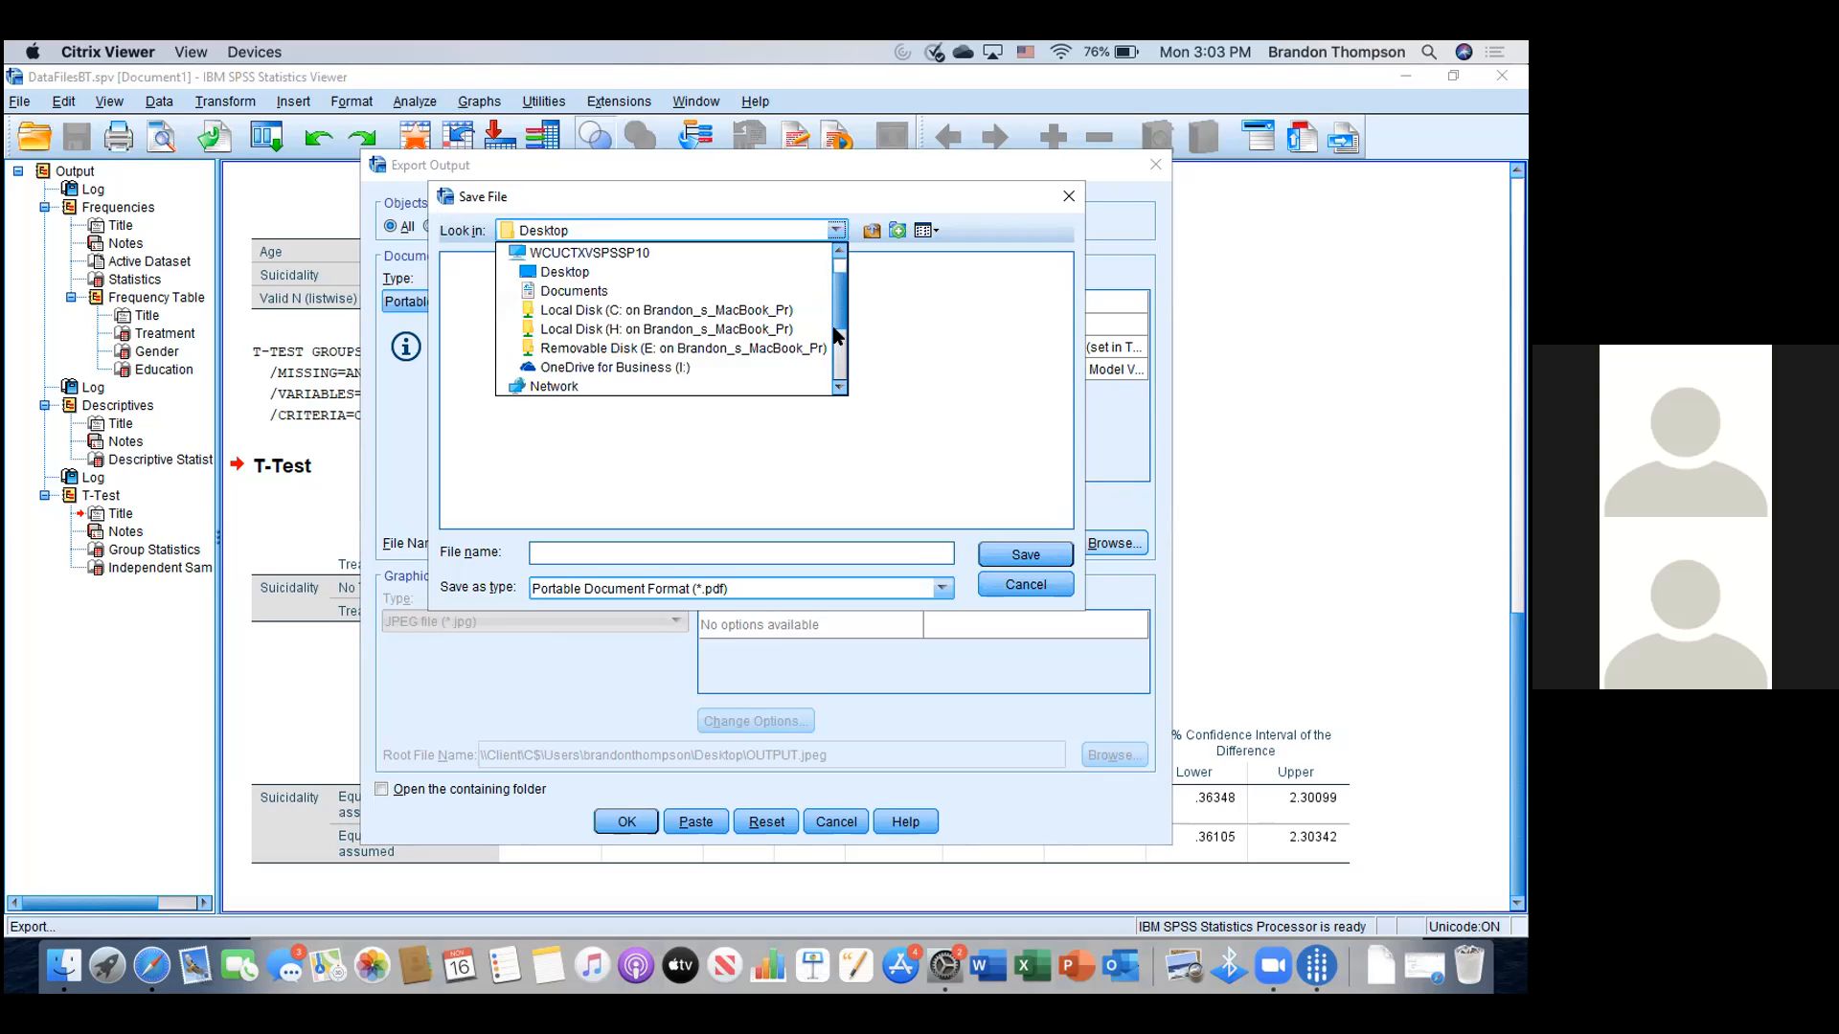
left_click(760, 313)
left_click(482, 324)
double_click(482, 323)
left_click(497, 264)
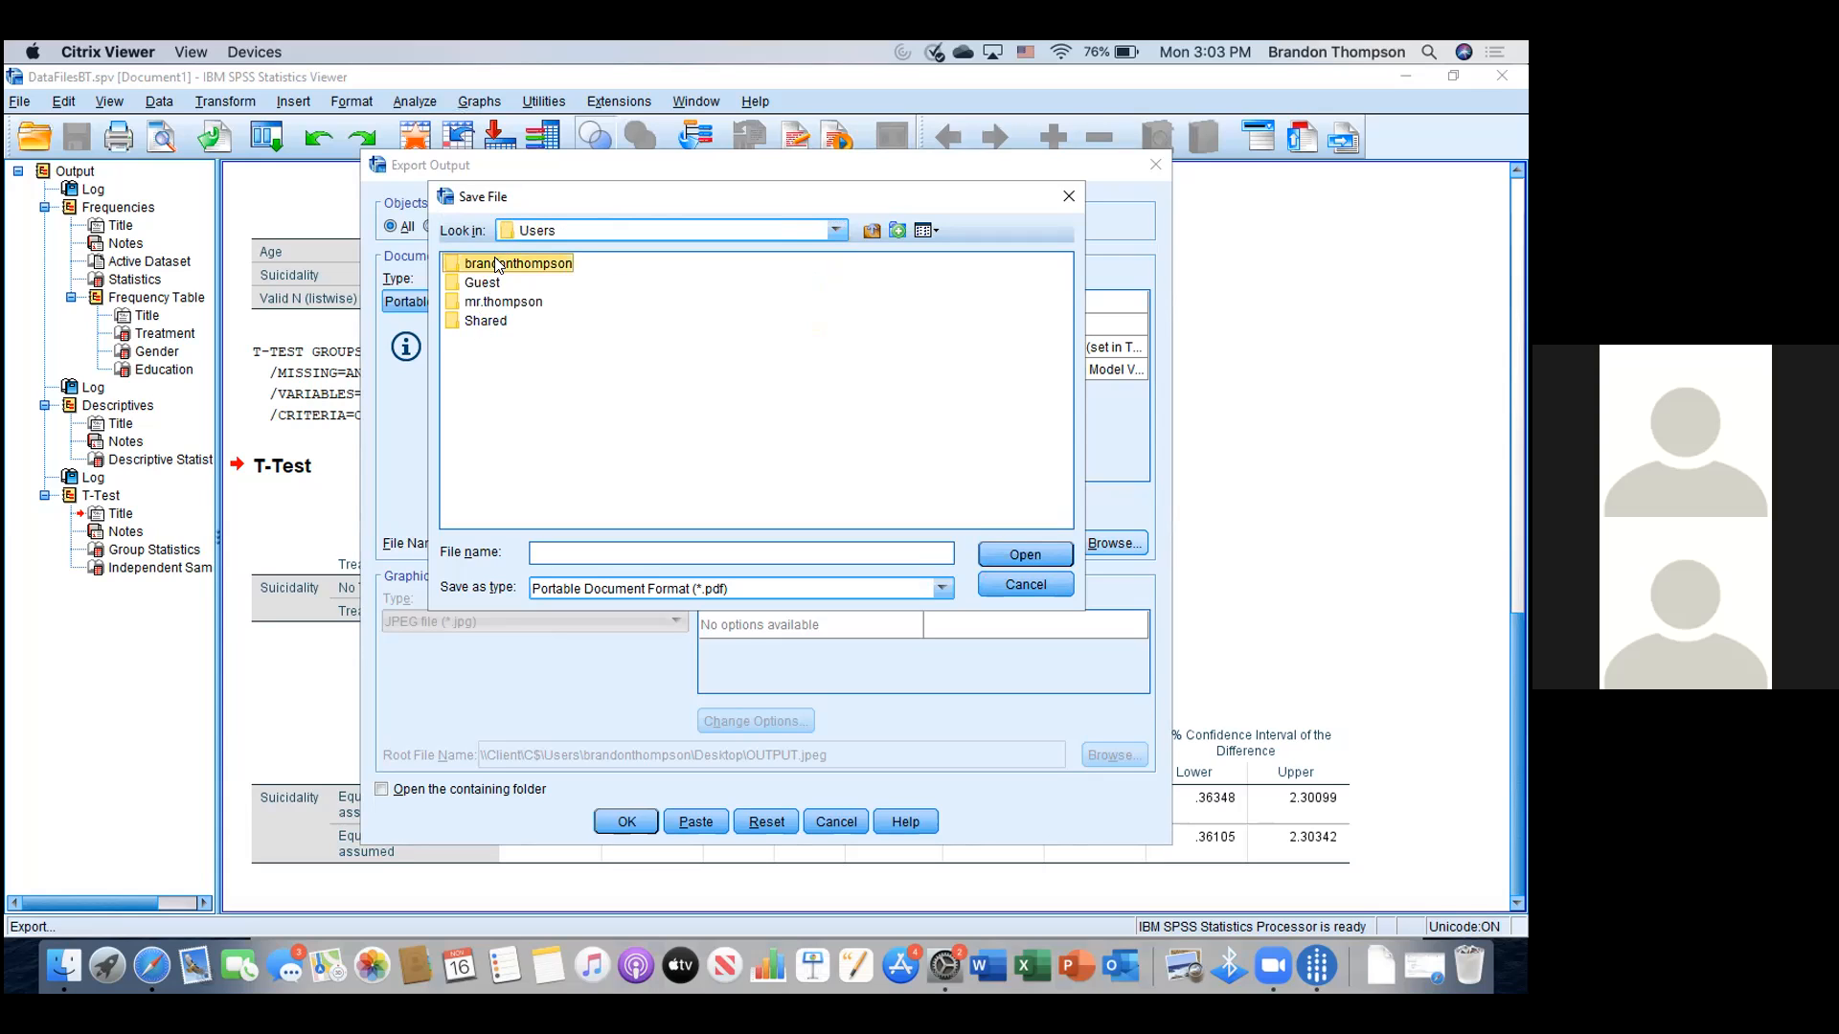
double_click(497, 264)
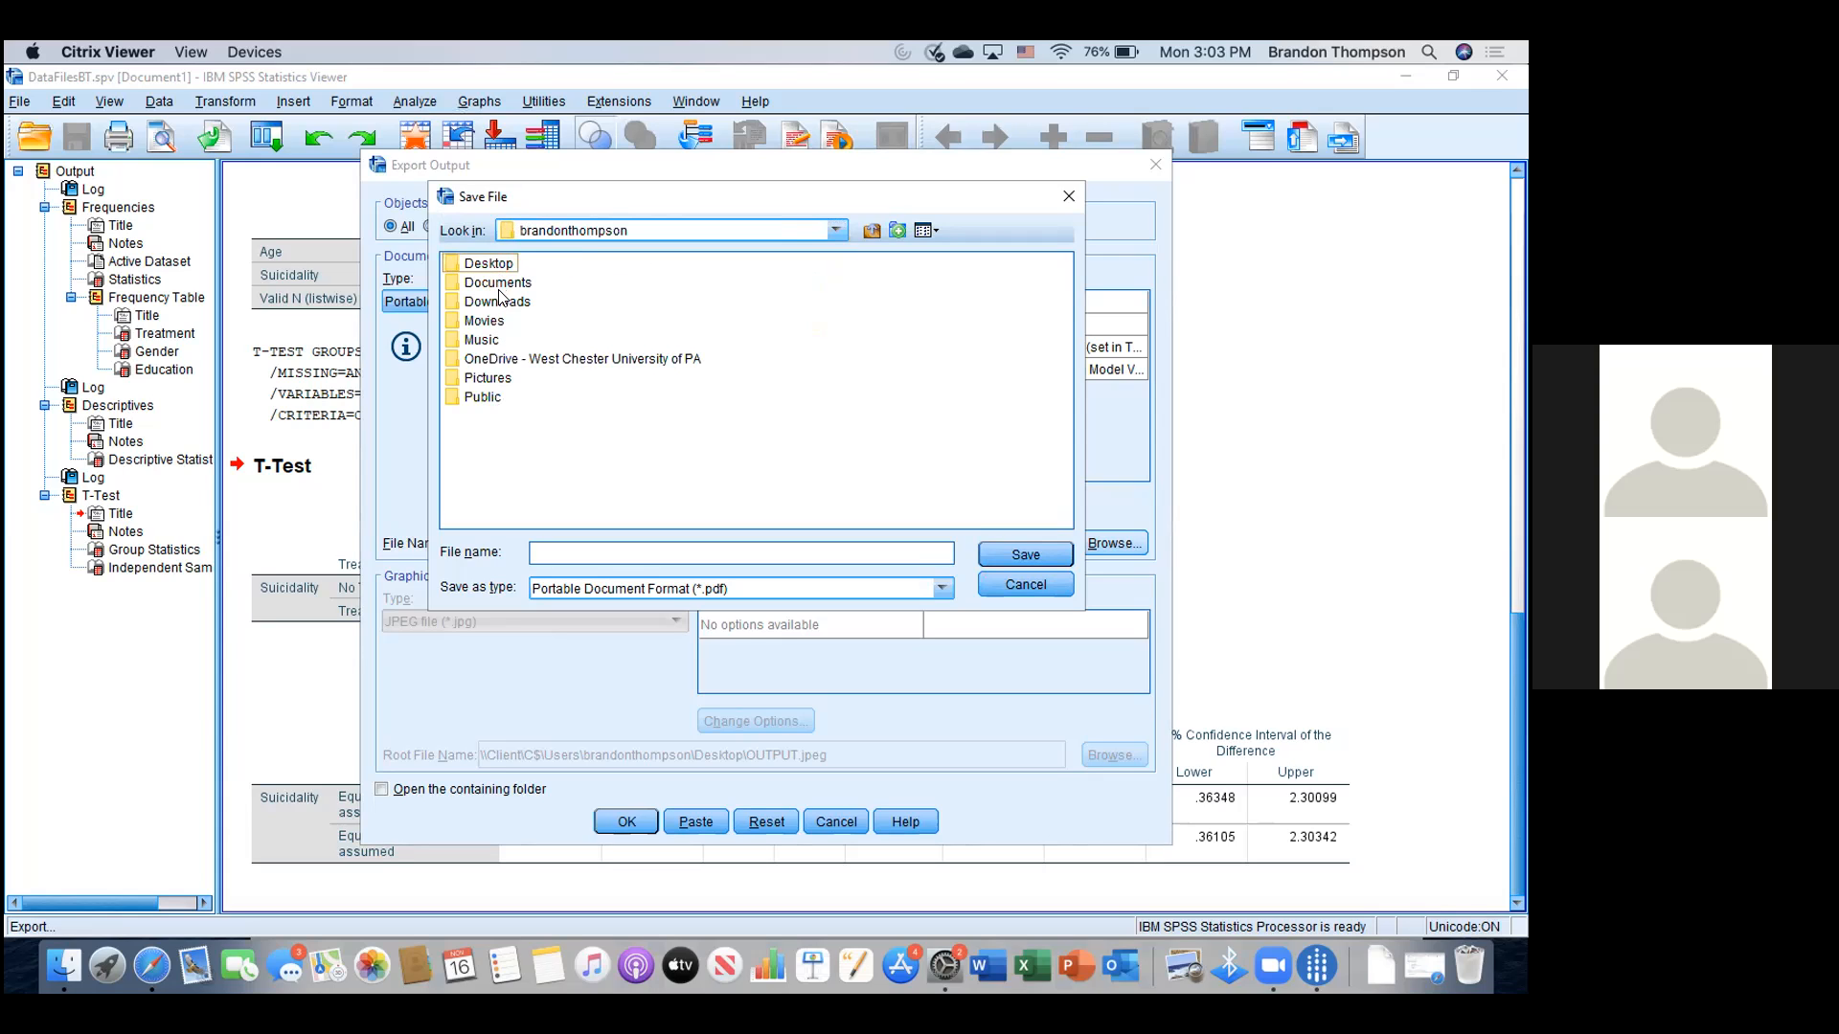
left_click(488, 266)
double_click(487, 264)
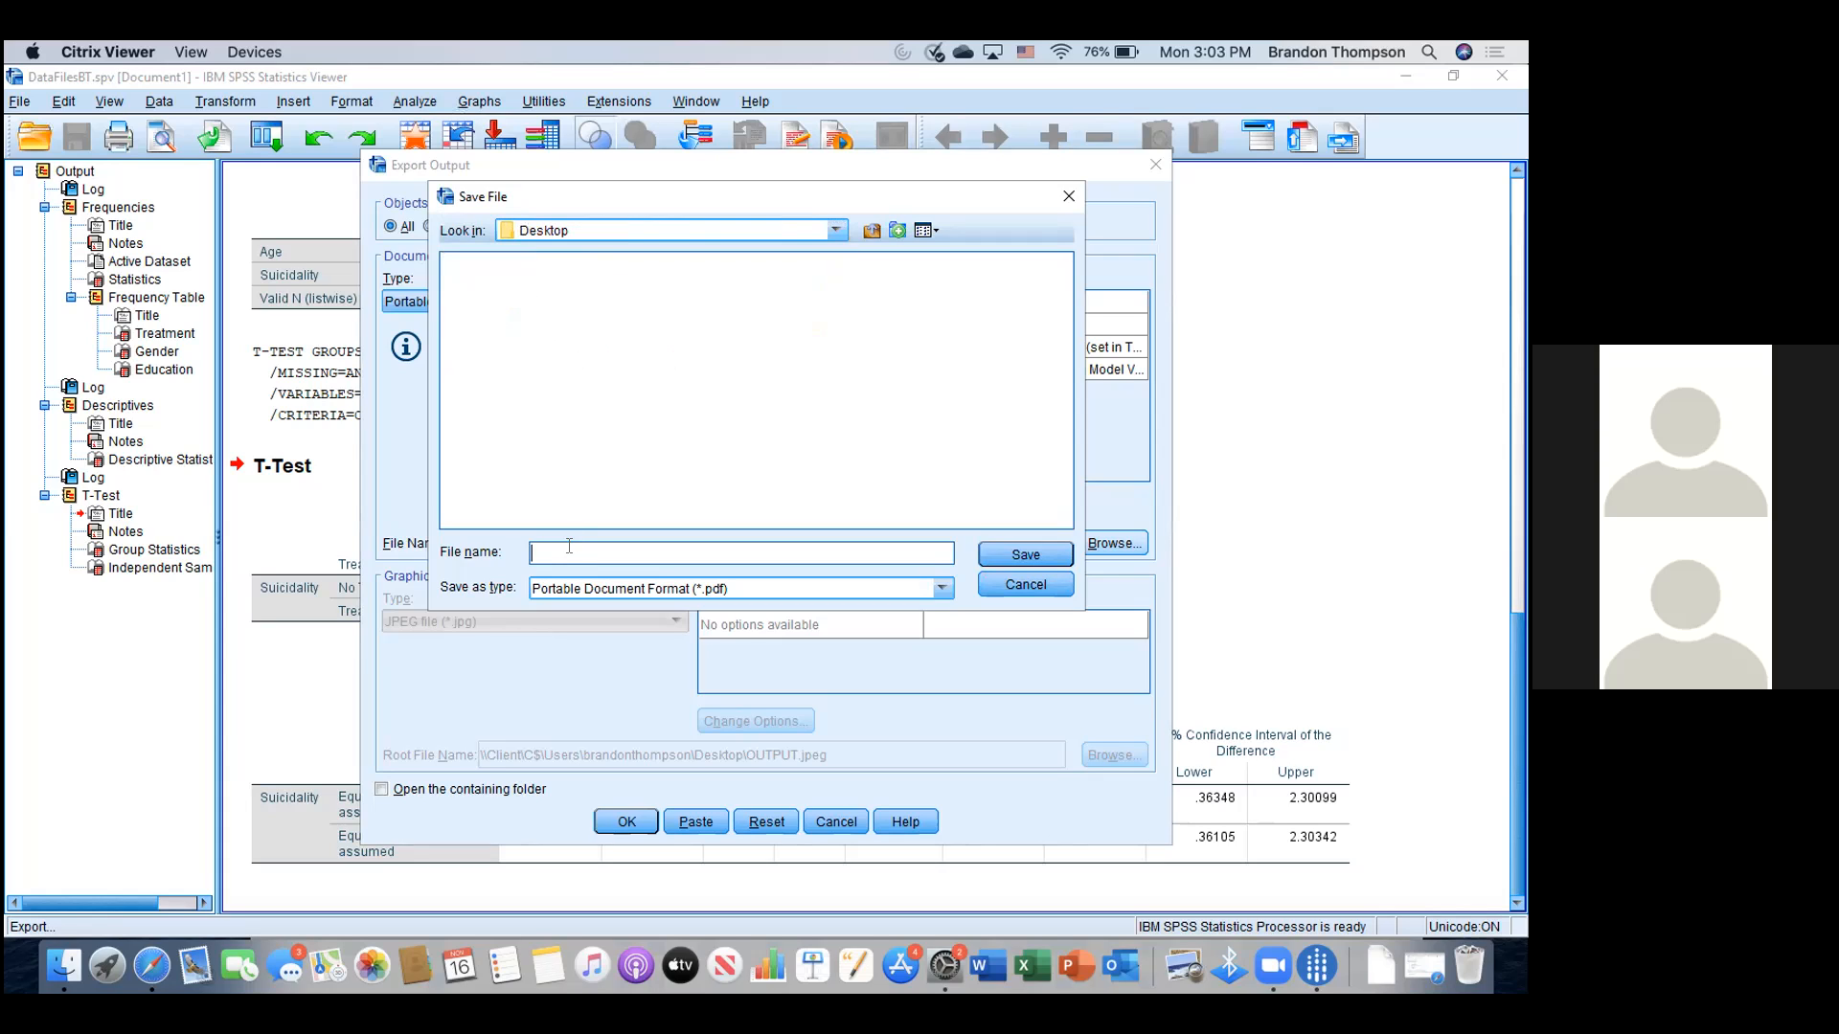
- Name the PDF DataFilesBTpdf and export all the output to it
type("Fi")
key("BackSpace")
key("BackSpace")
type("Da")
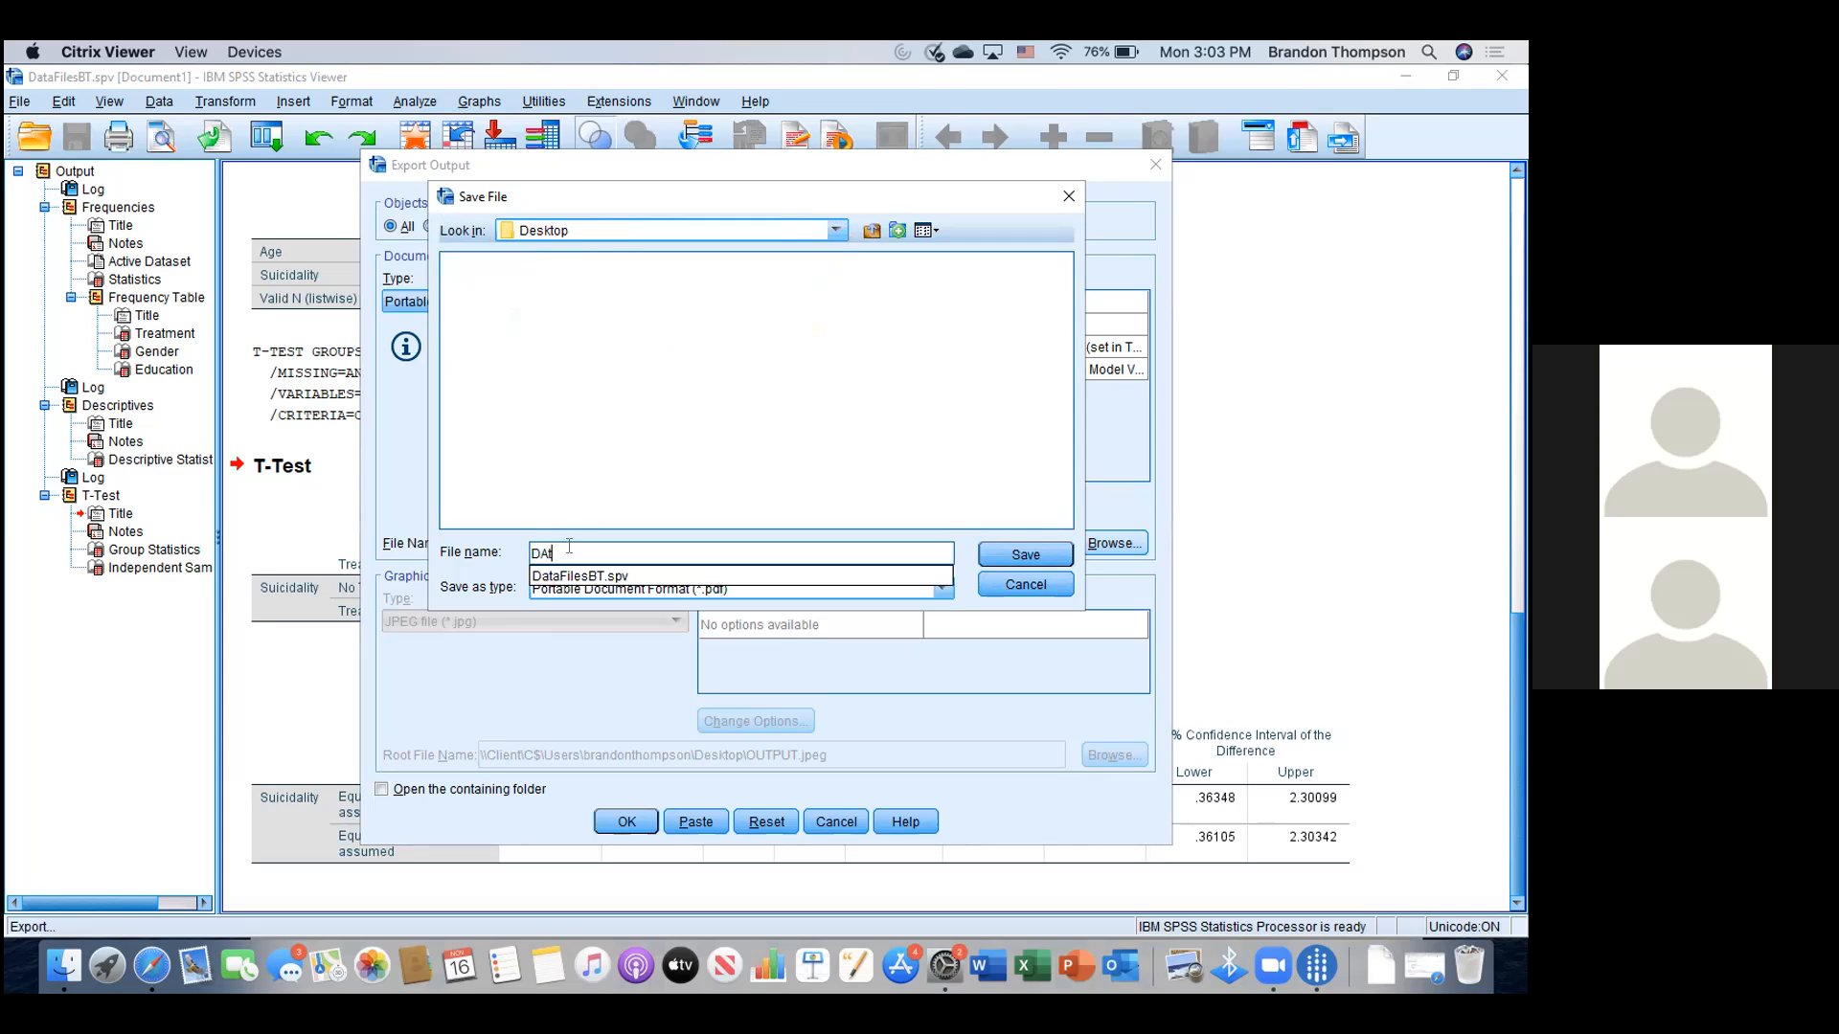
type("taFilesBTpdf")
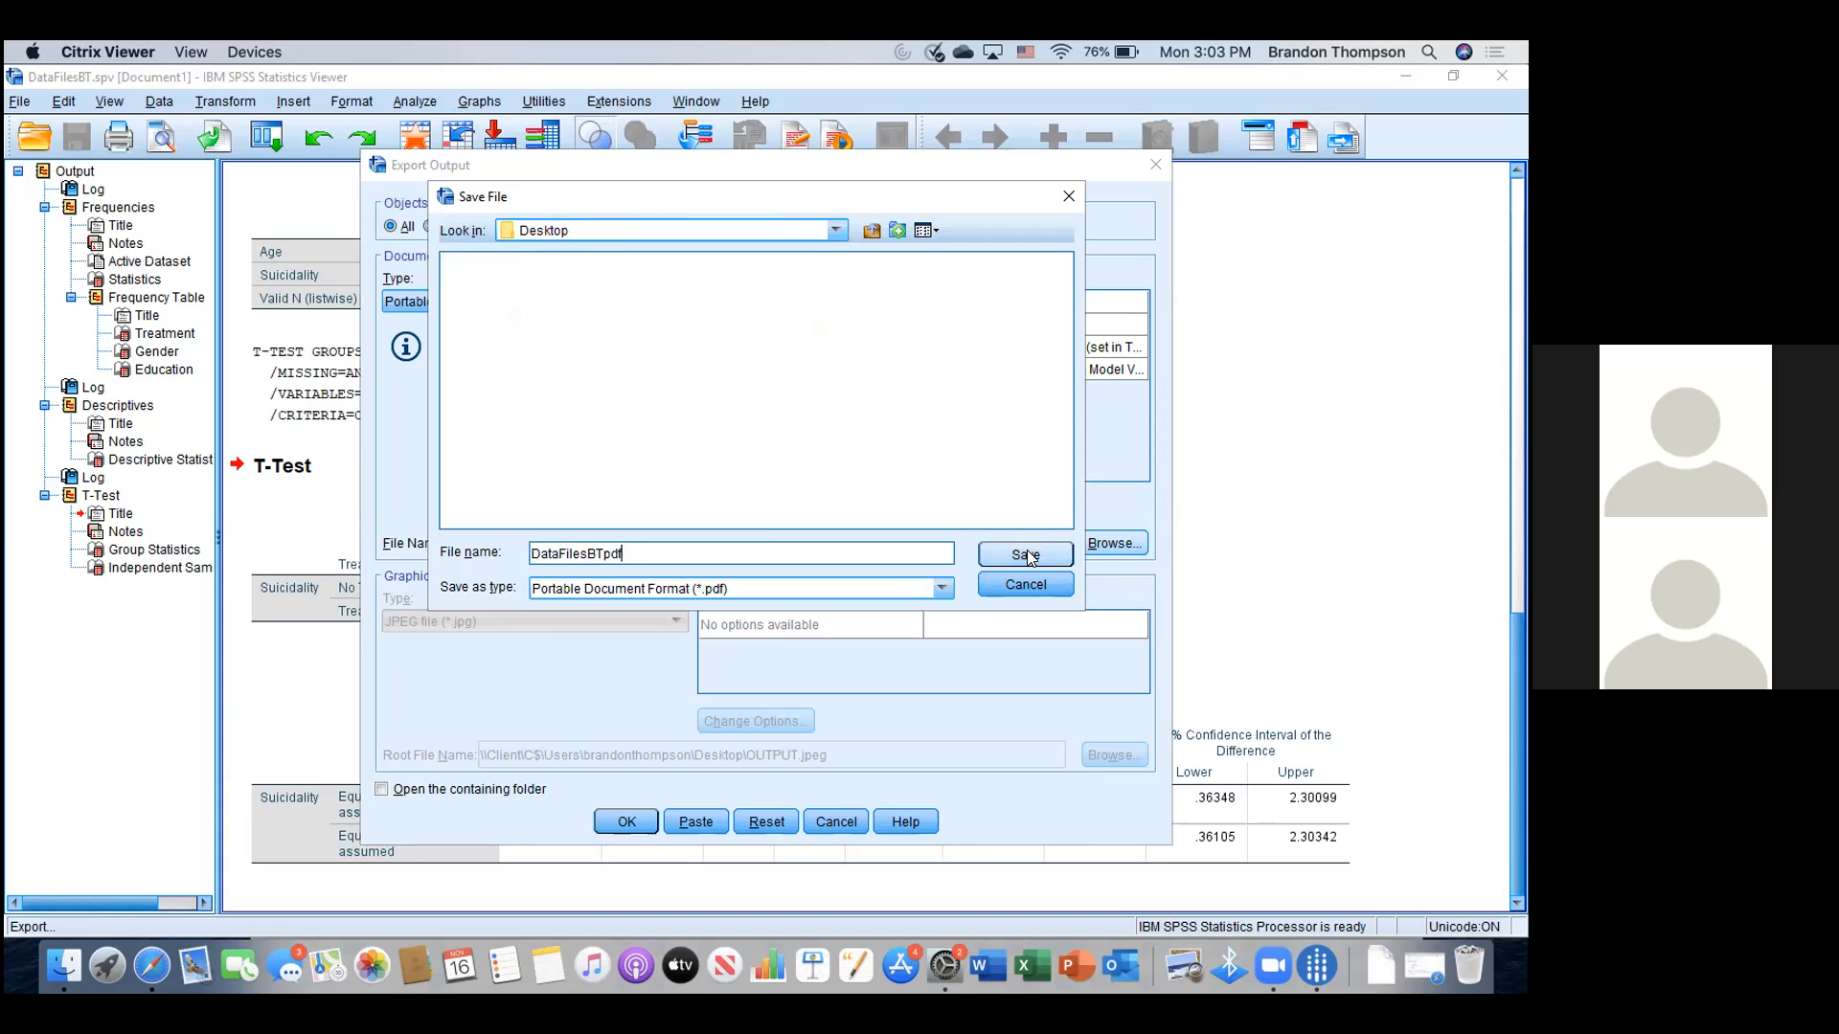
left_click(1030, 554)
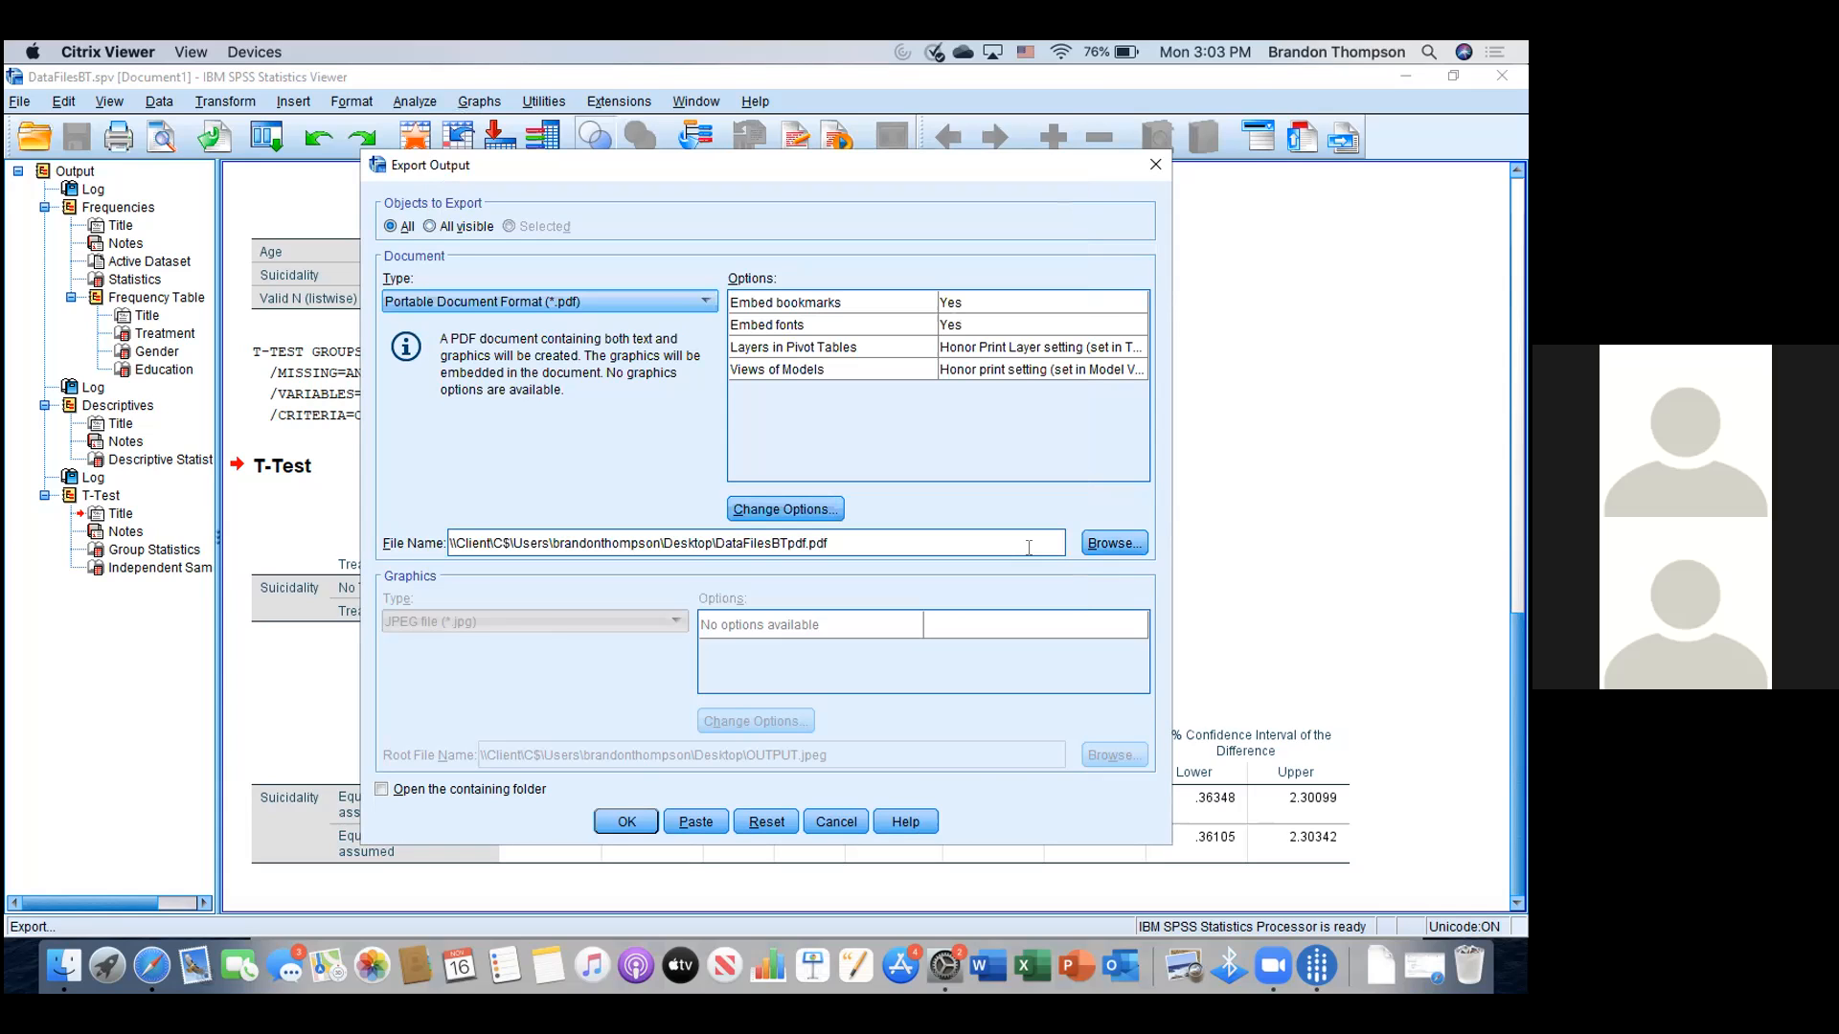
left_click(632, 821)
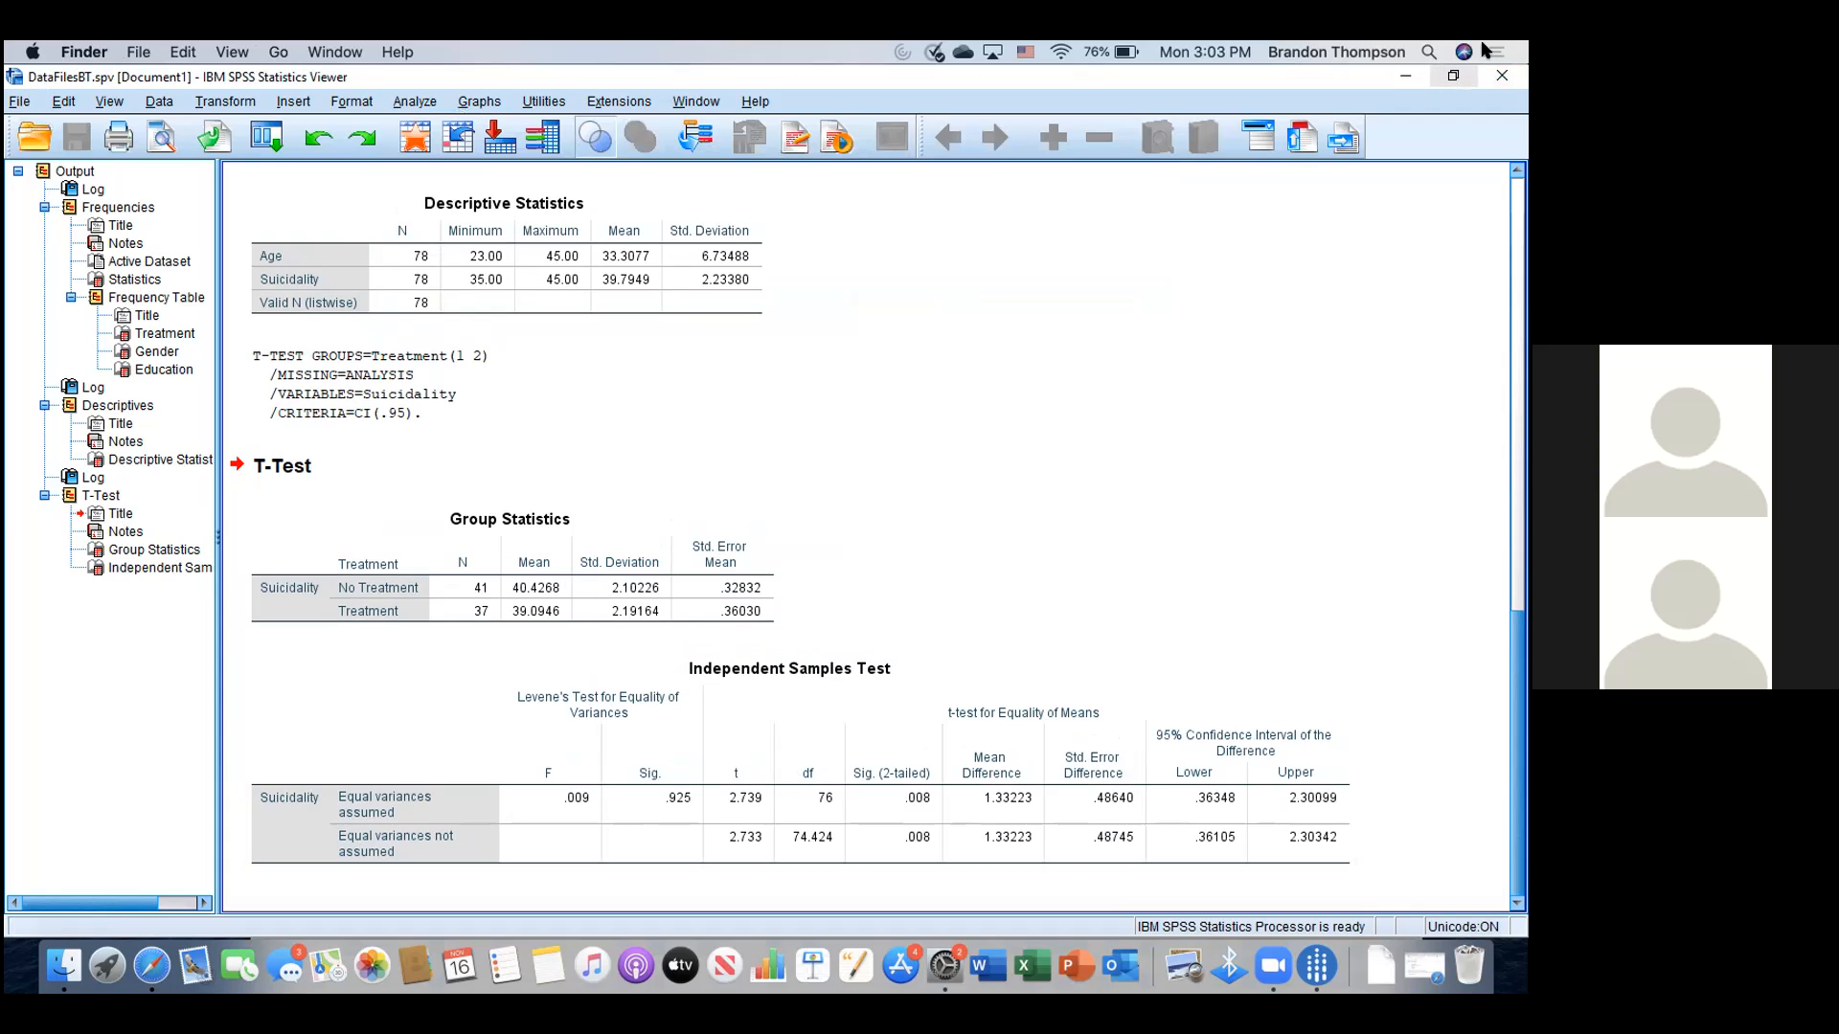
- Minimize the SPSS Viewer and Data Editor, then select DataFilesBTpdf.pdf on the desktop
left_click(1401, 75)
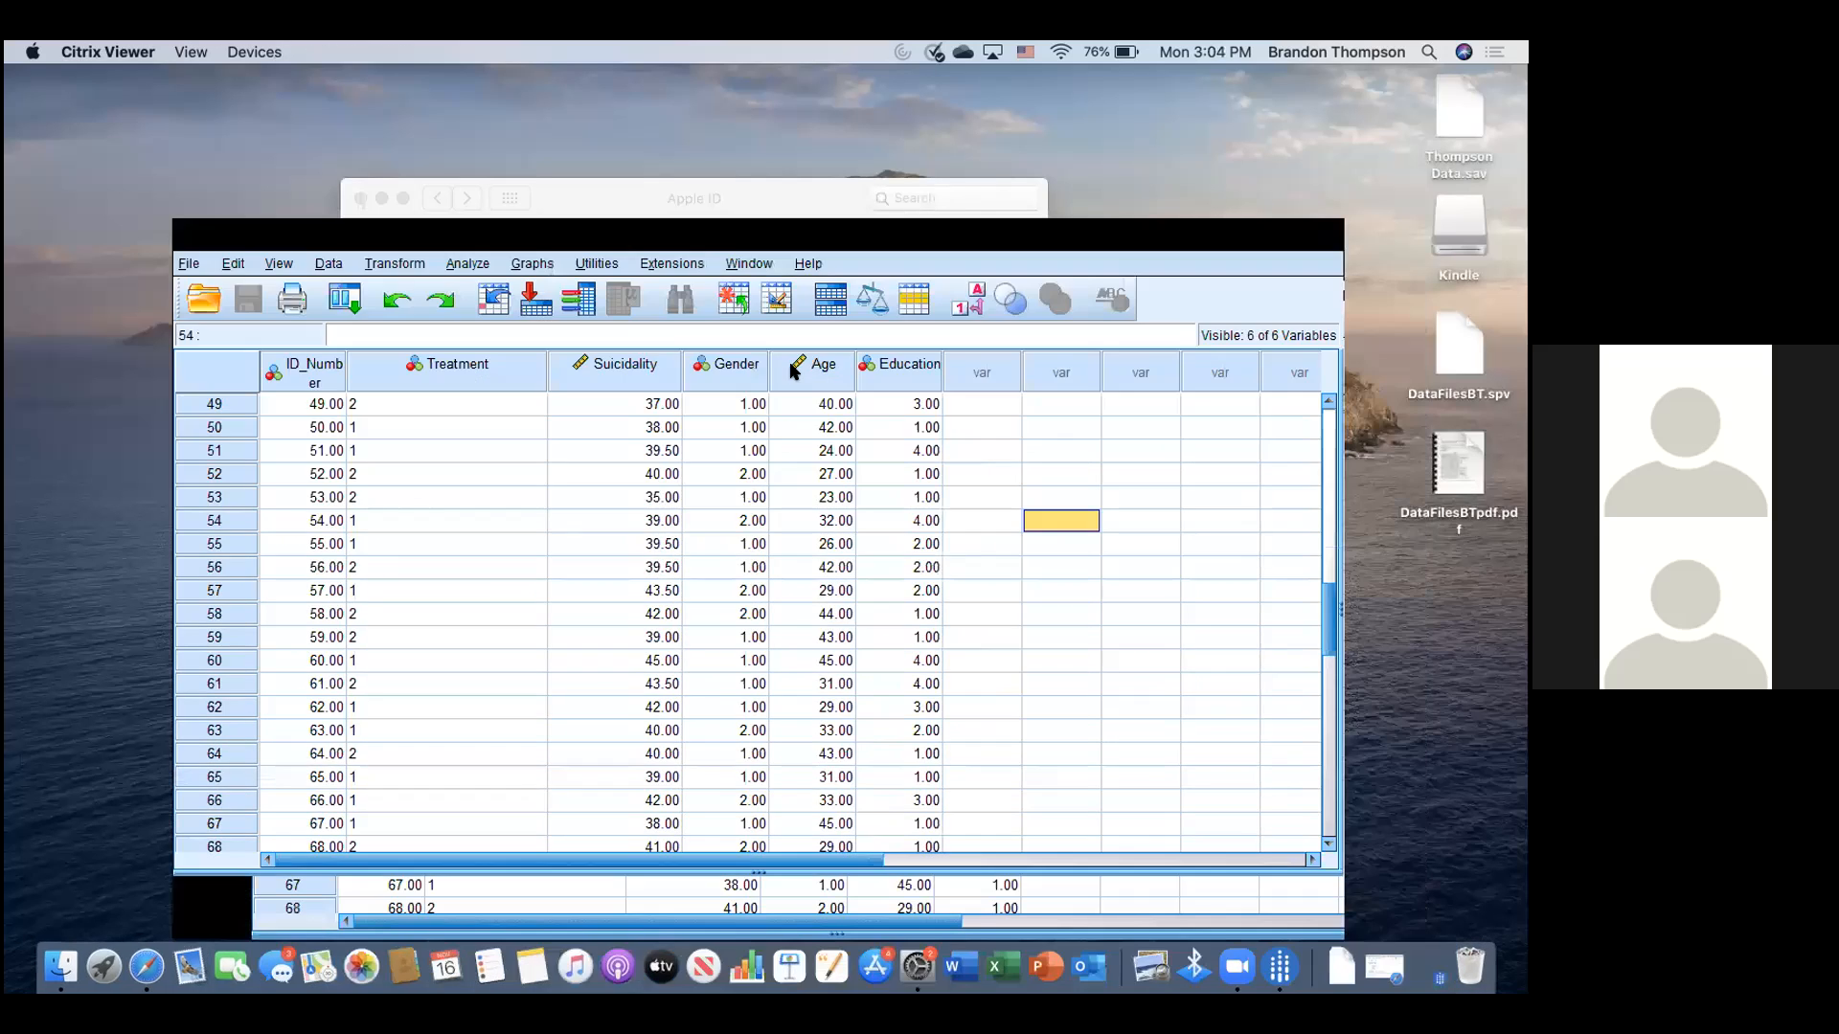
left_click(366, 197)
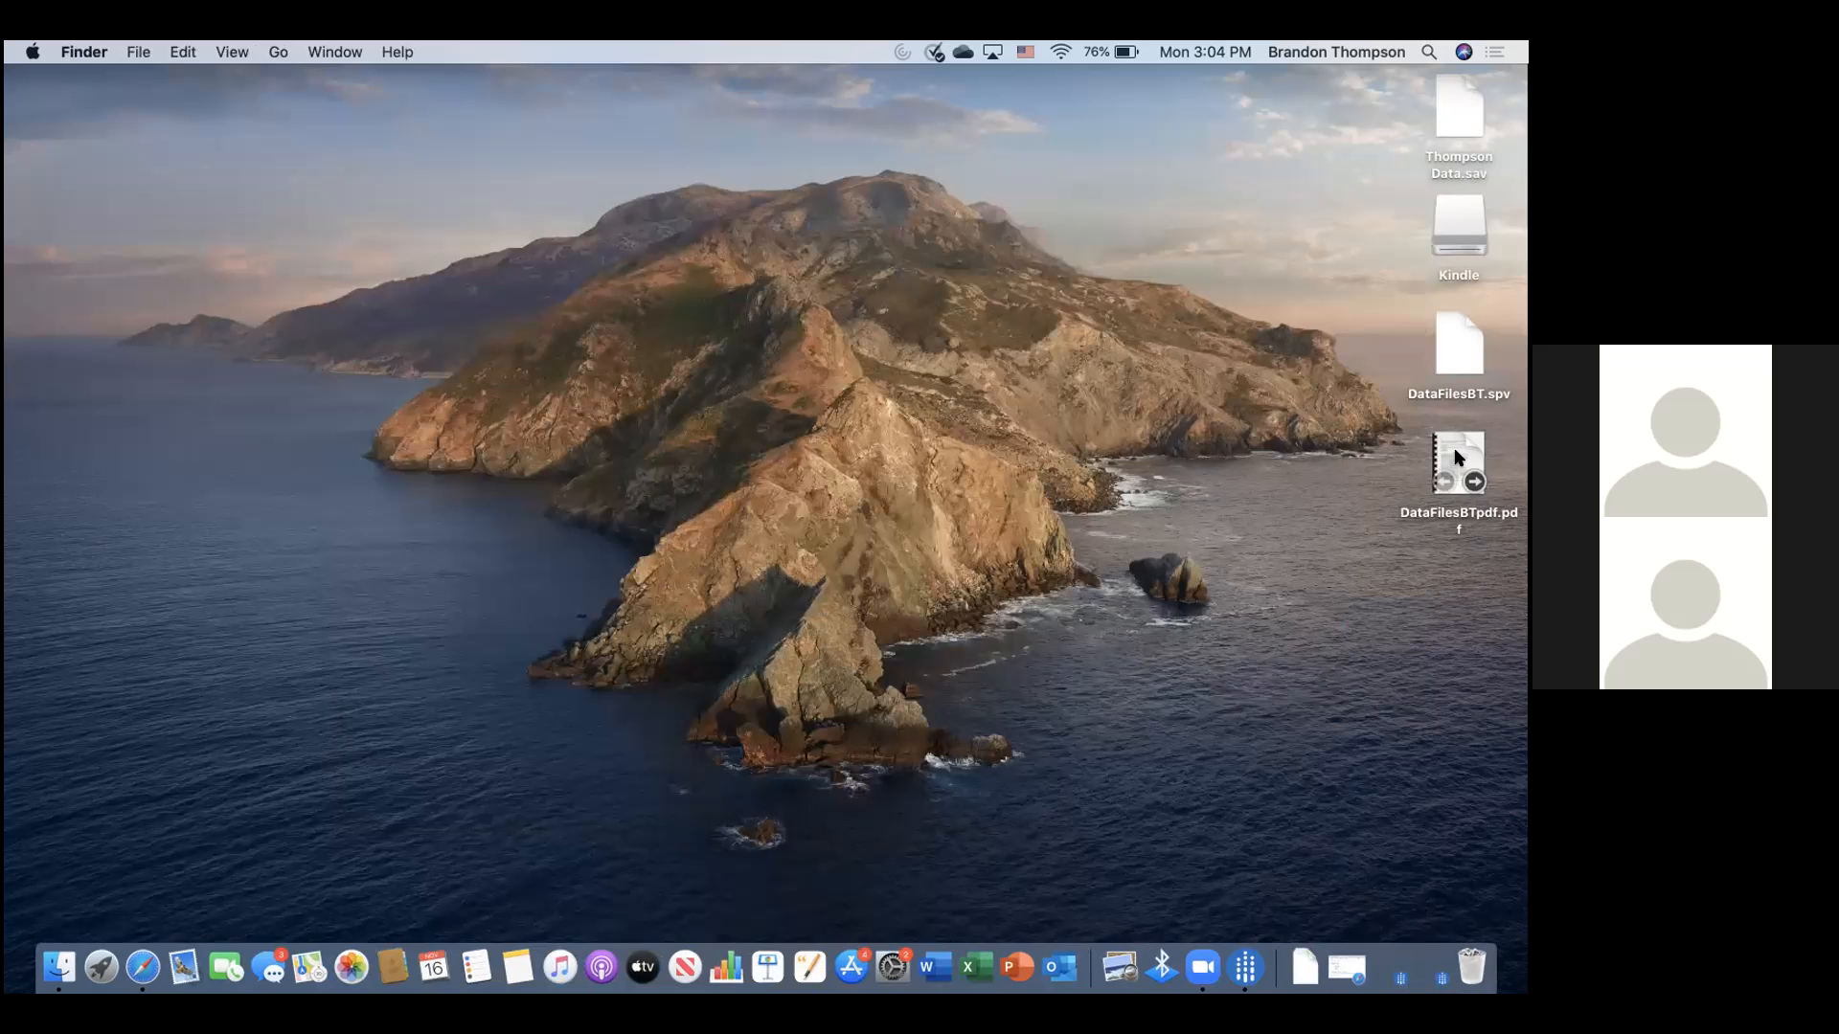
left_click(1438, 450)
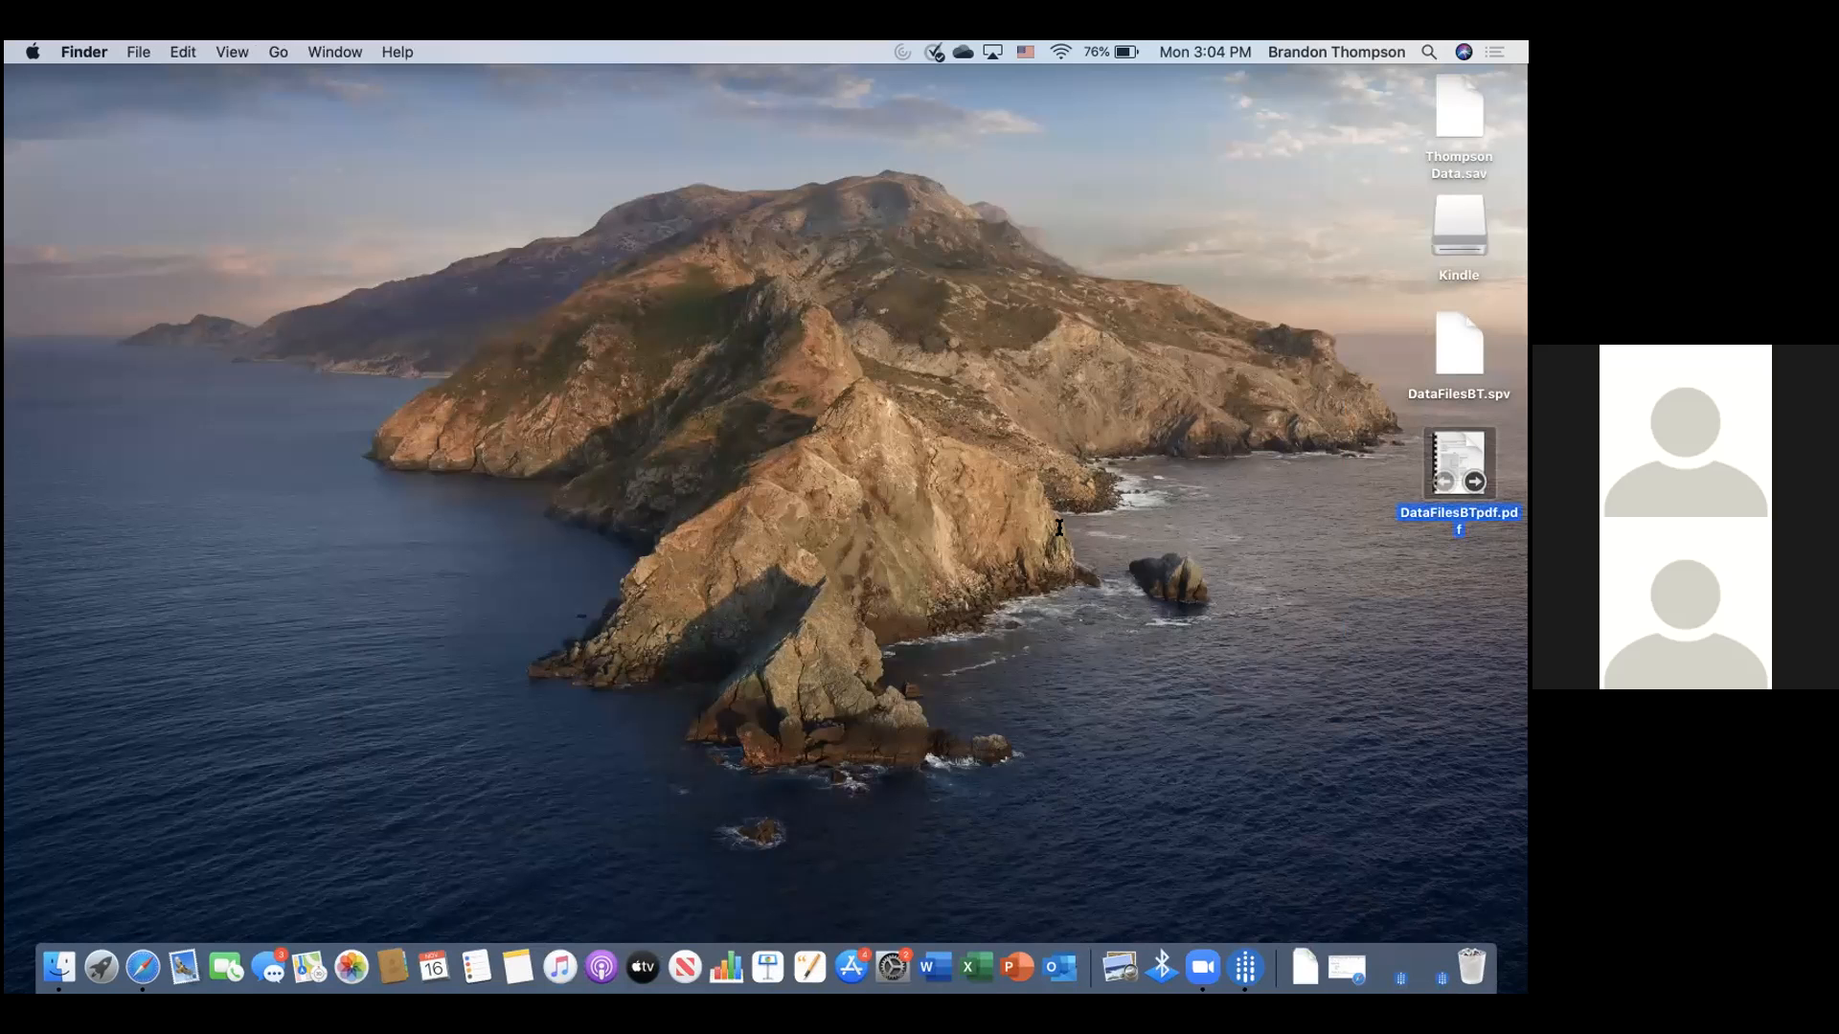
scroll(1060, 528, "down", 5)
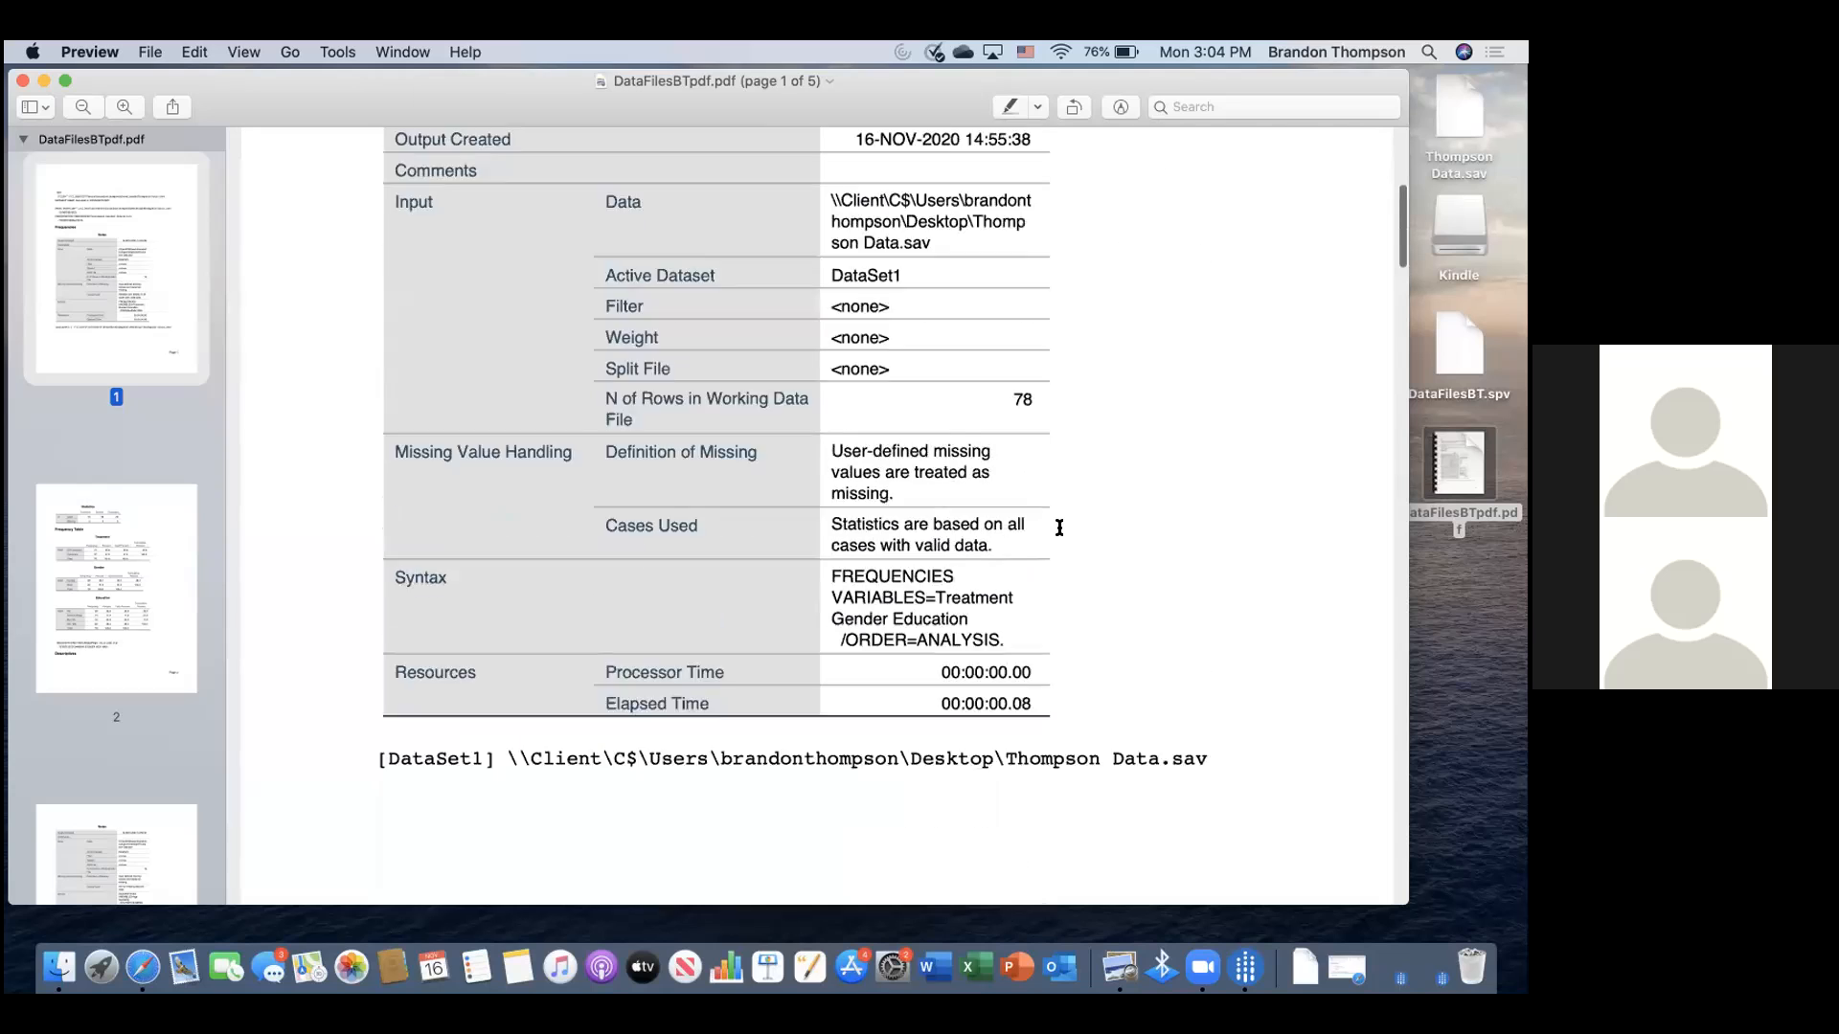
- Scroll through page 1 of DataFilesBTpdf.pdf in Preview and return to the top
scroll(1059, 528, "down", 5)
scroll(1059, 527, "up", 4)
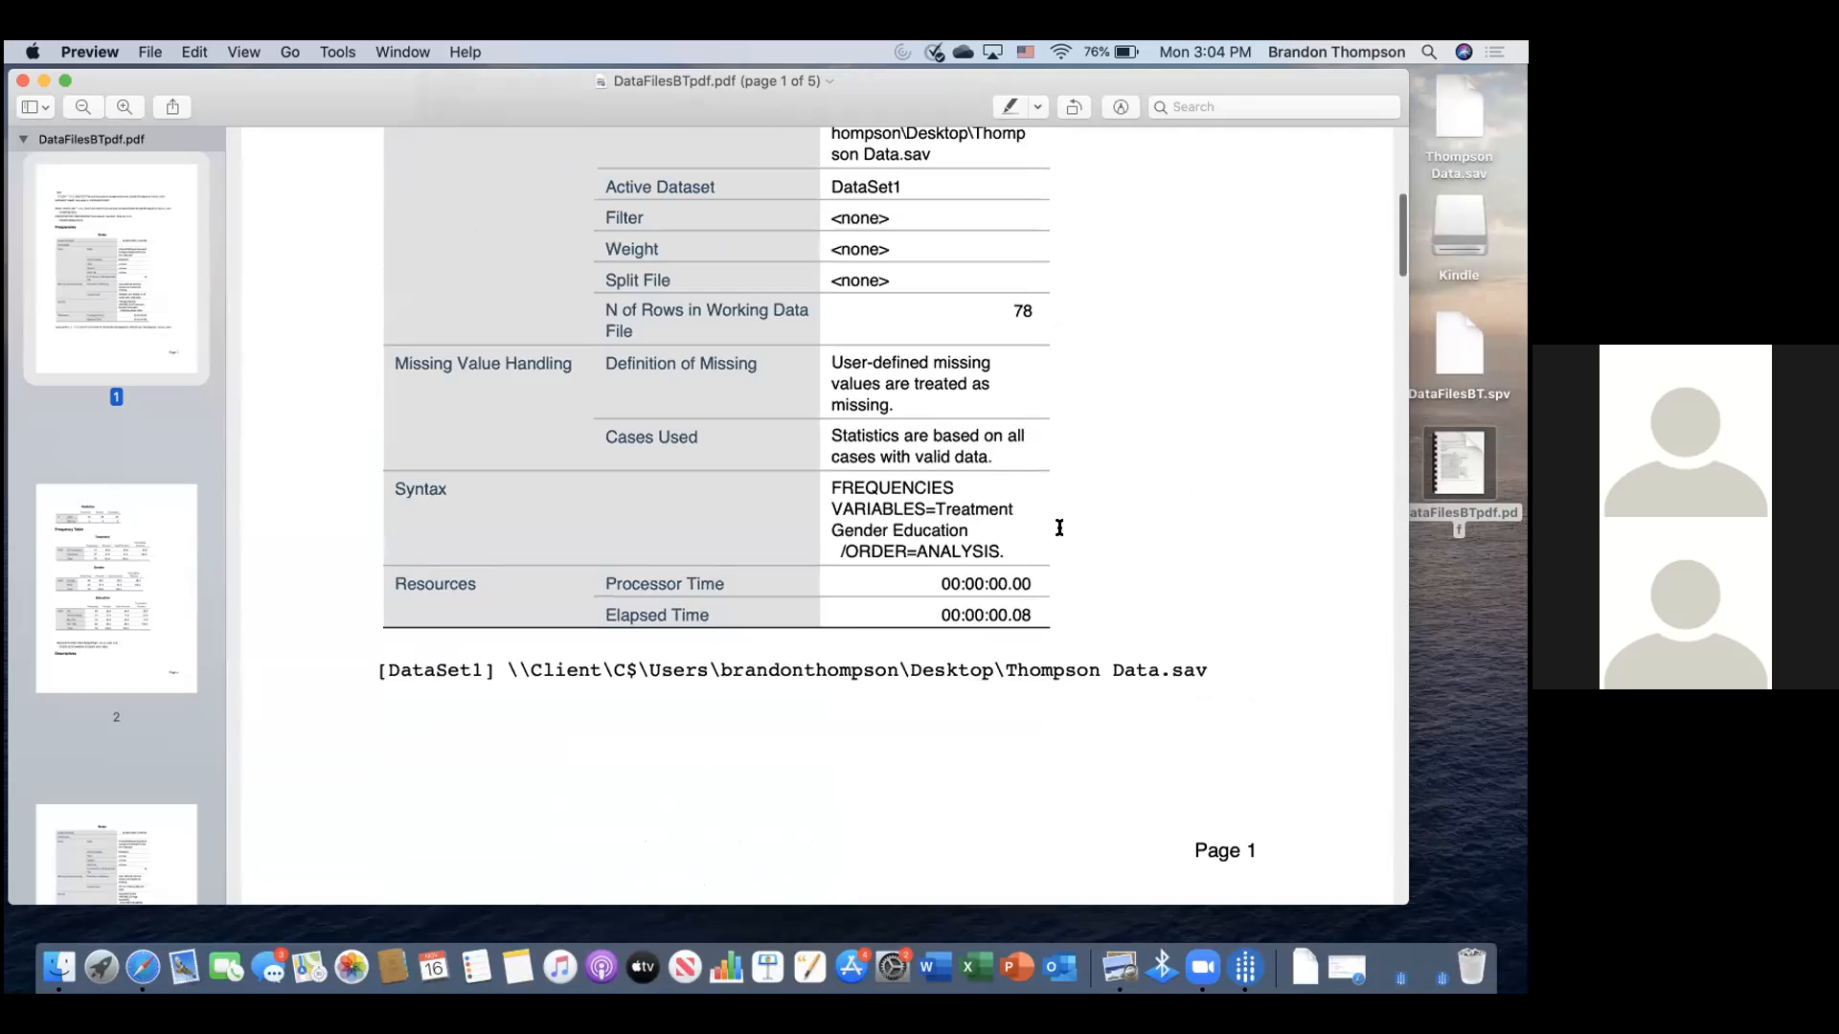
scroll(1059, 528, "up", 8)
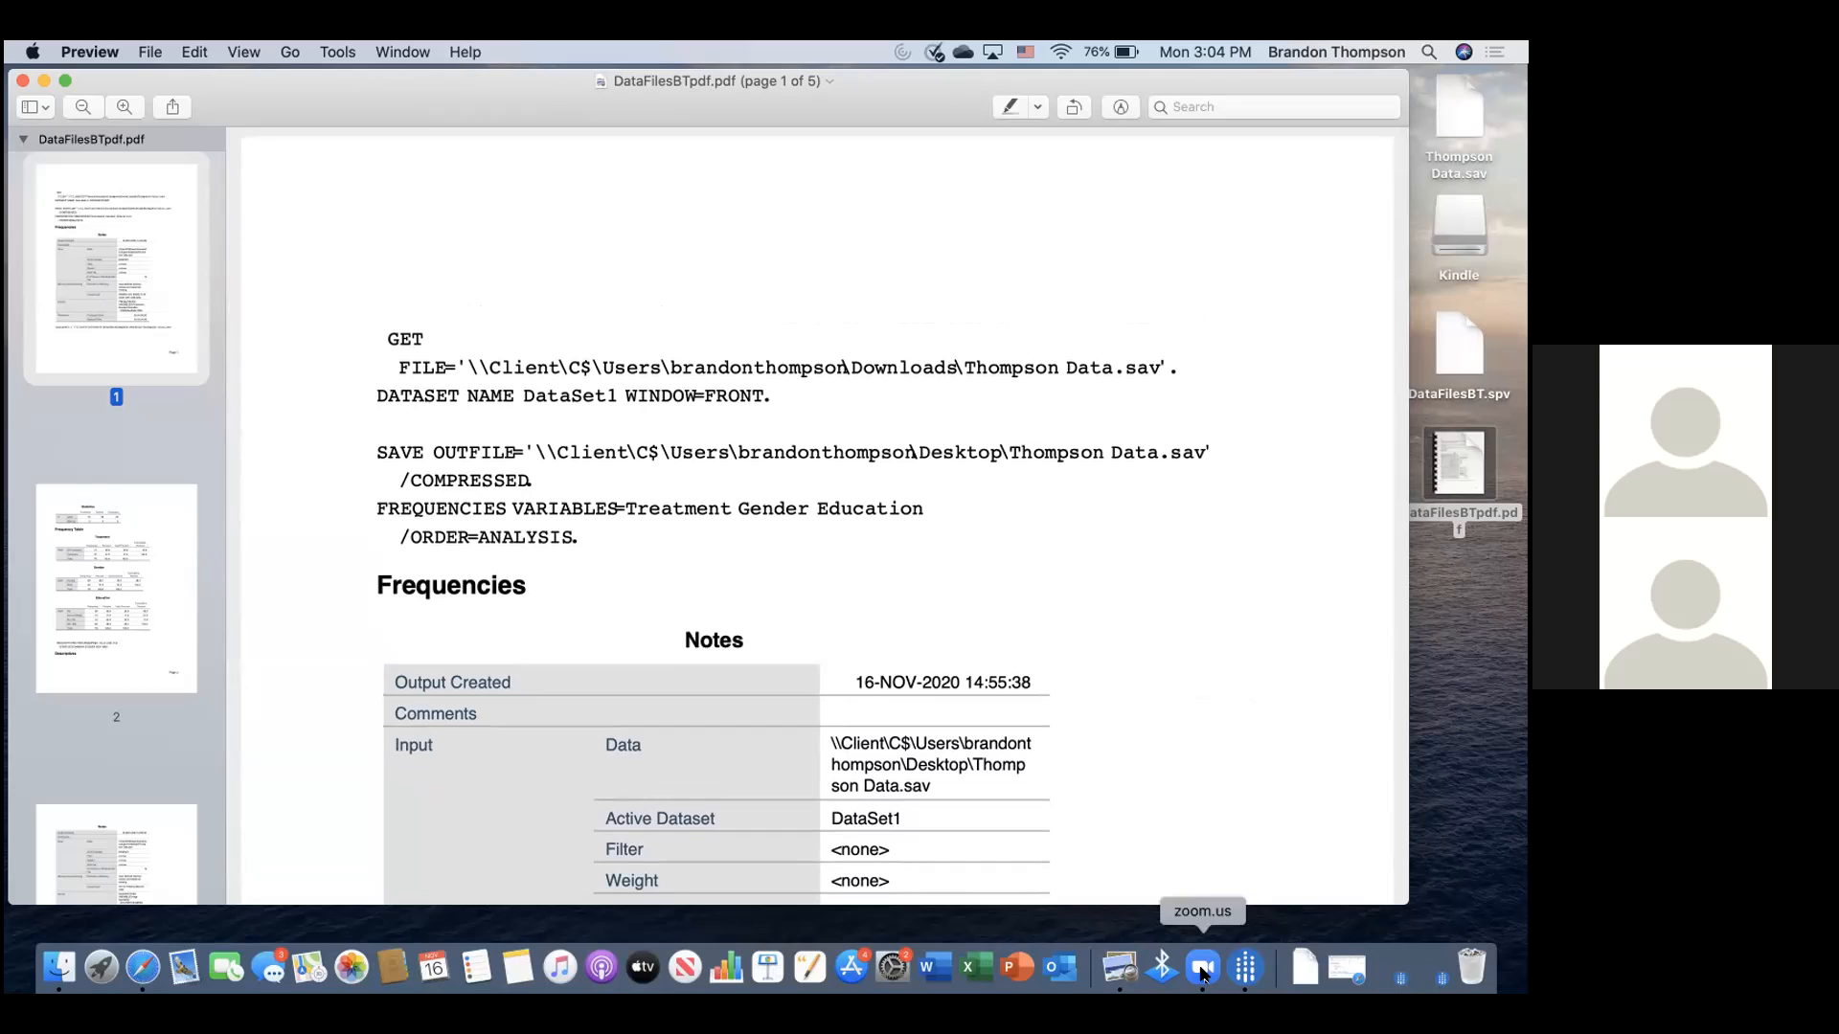
- Bring Zoom forward, dismiss the Leave Meeting prompt, and stop screen sharing
left_click(1203, 969)
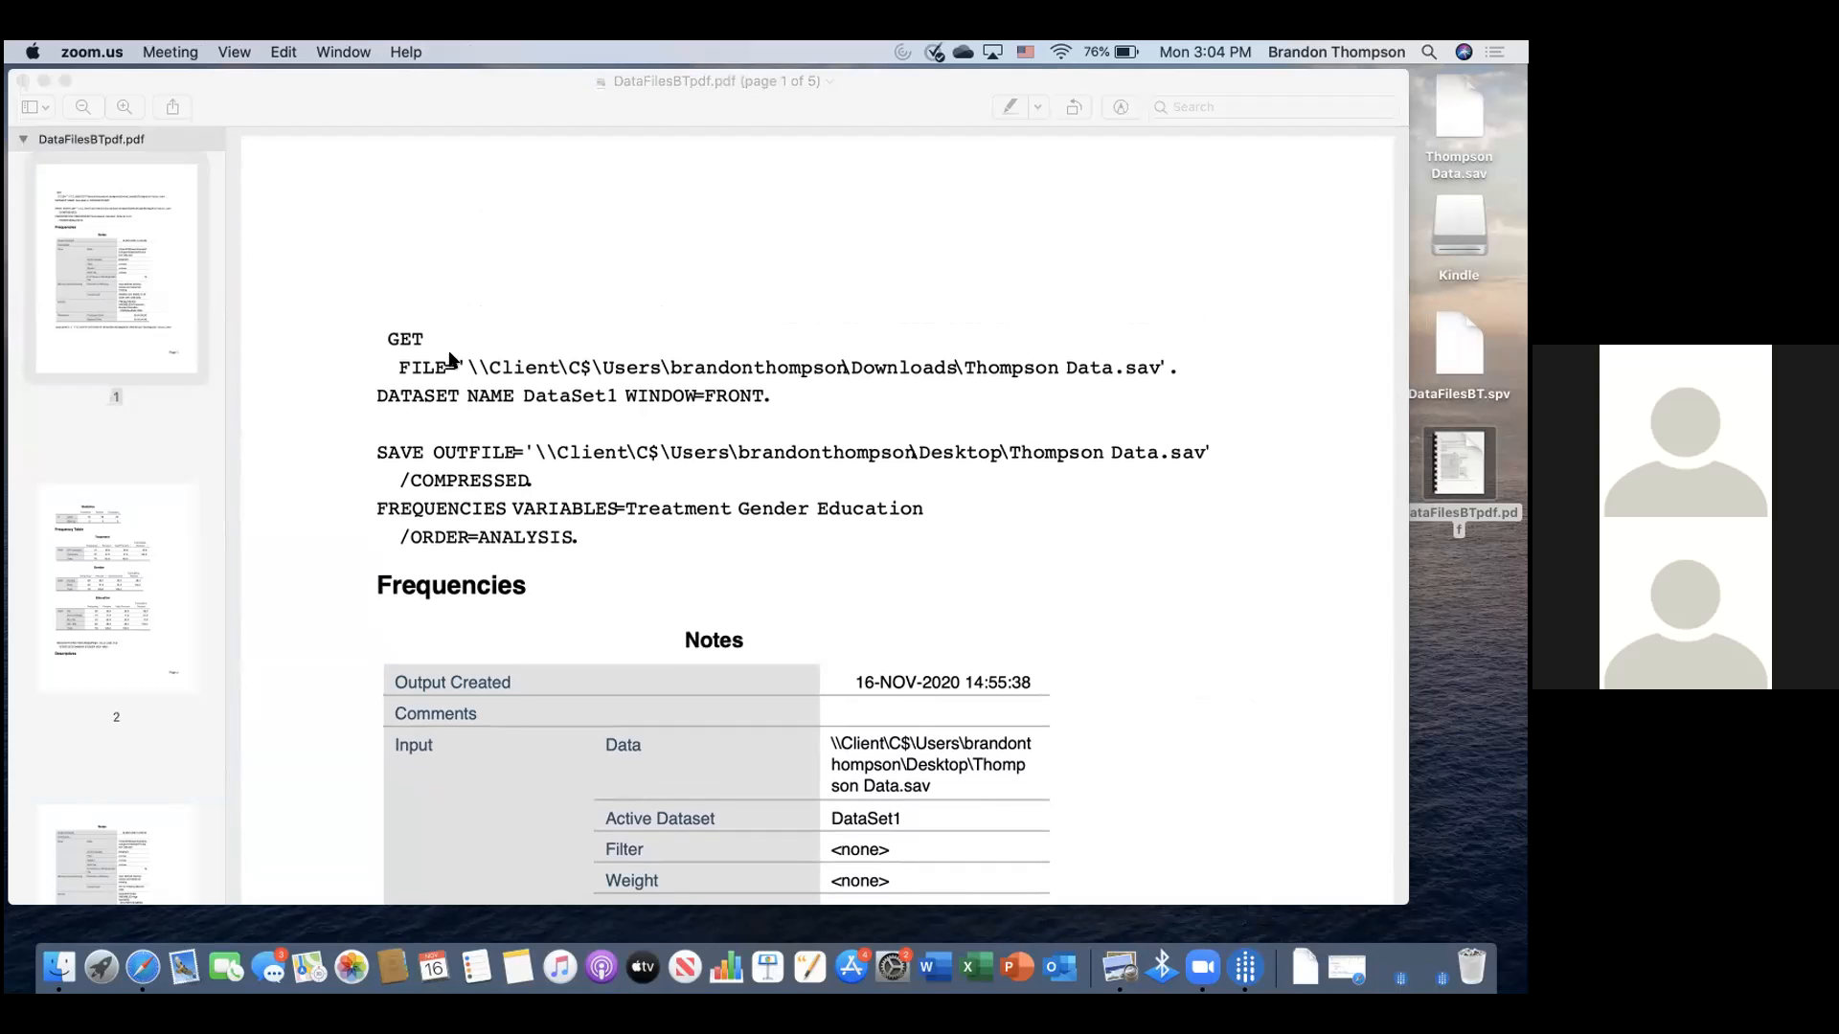
key("super+w")
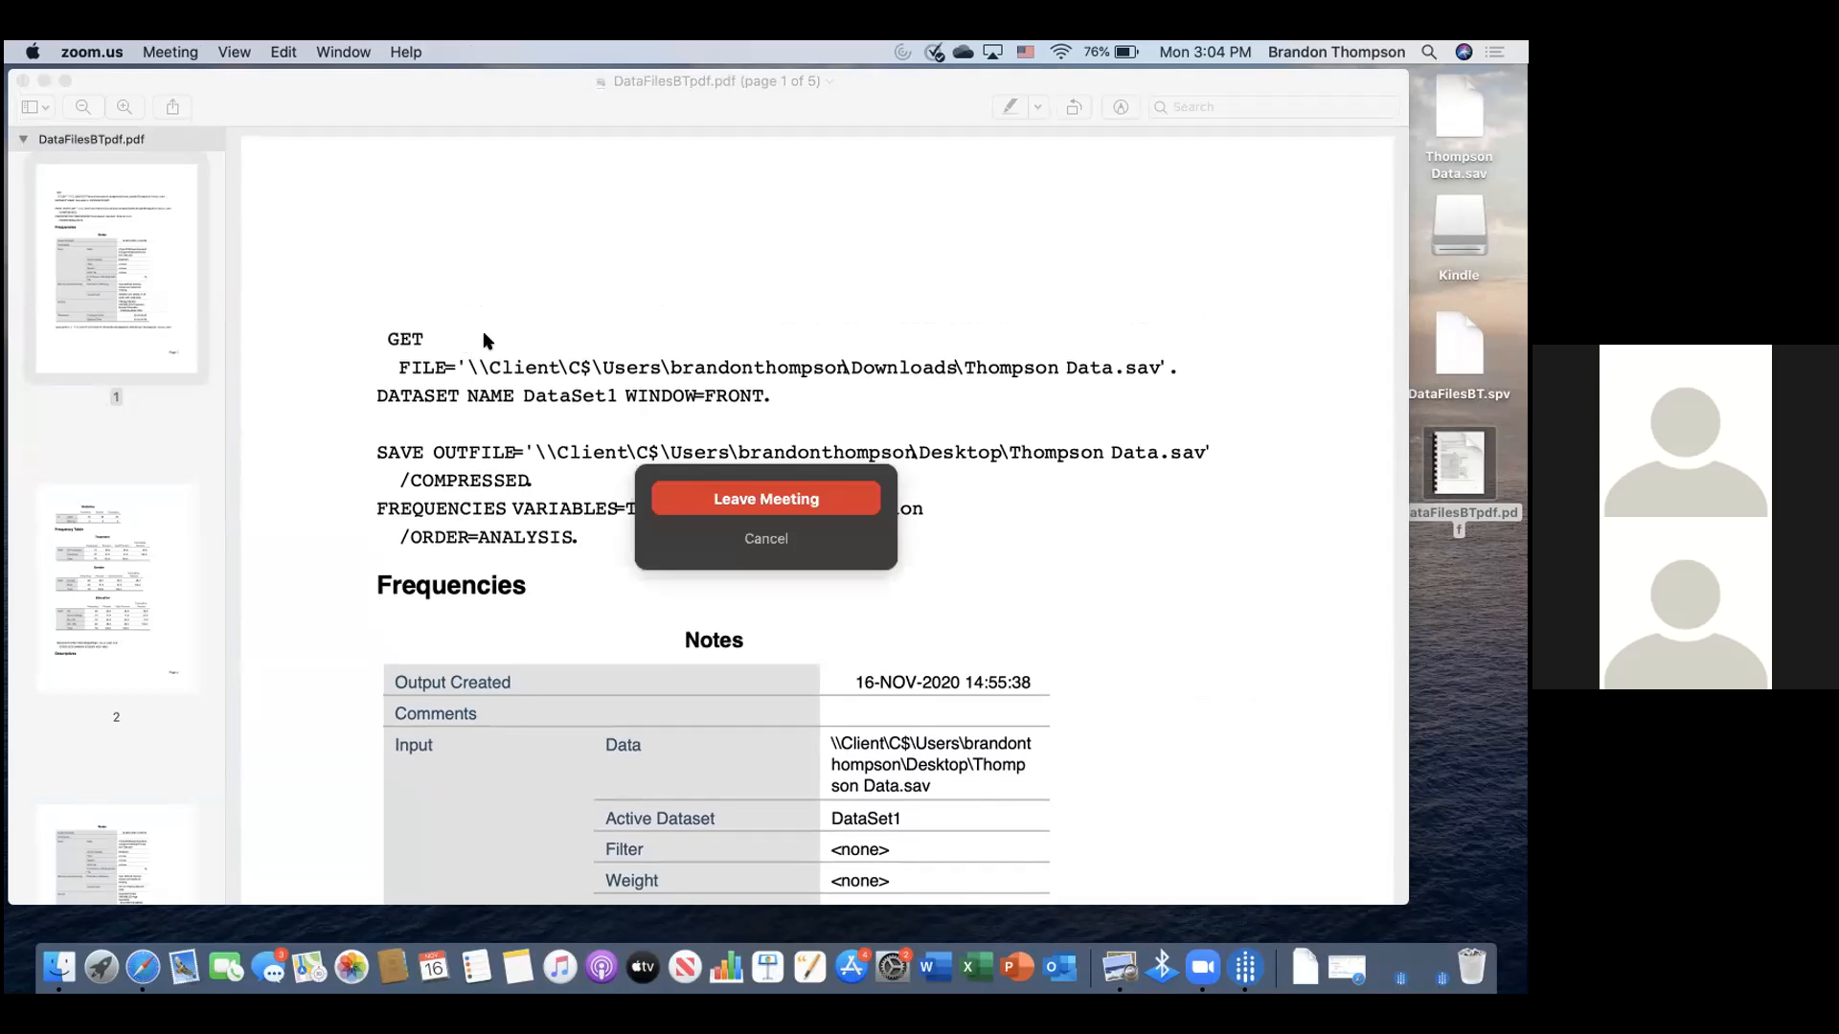
left_click(892, 68)
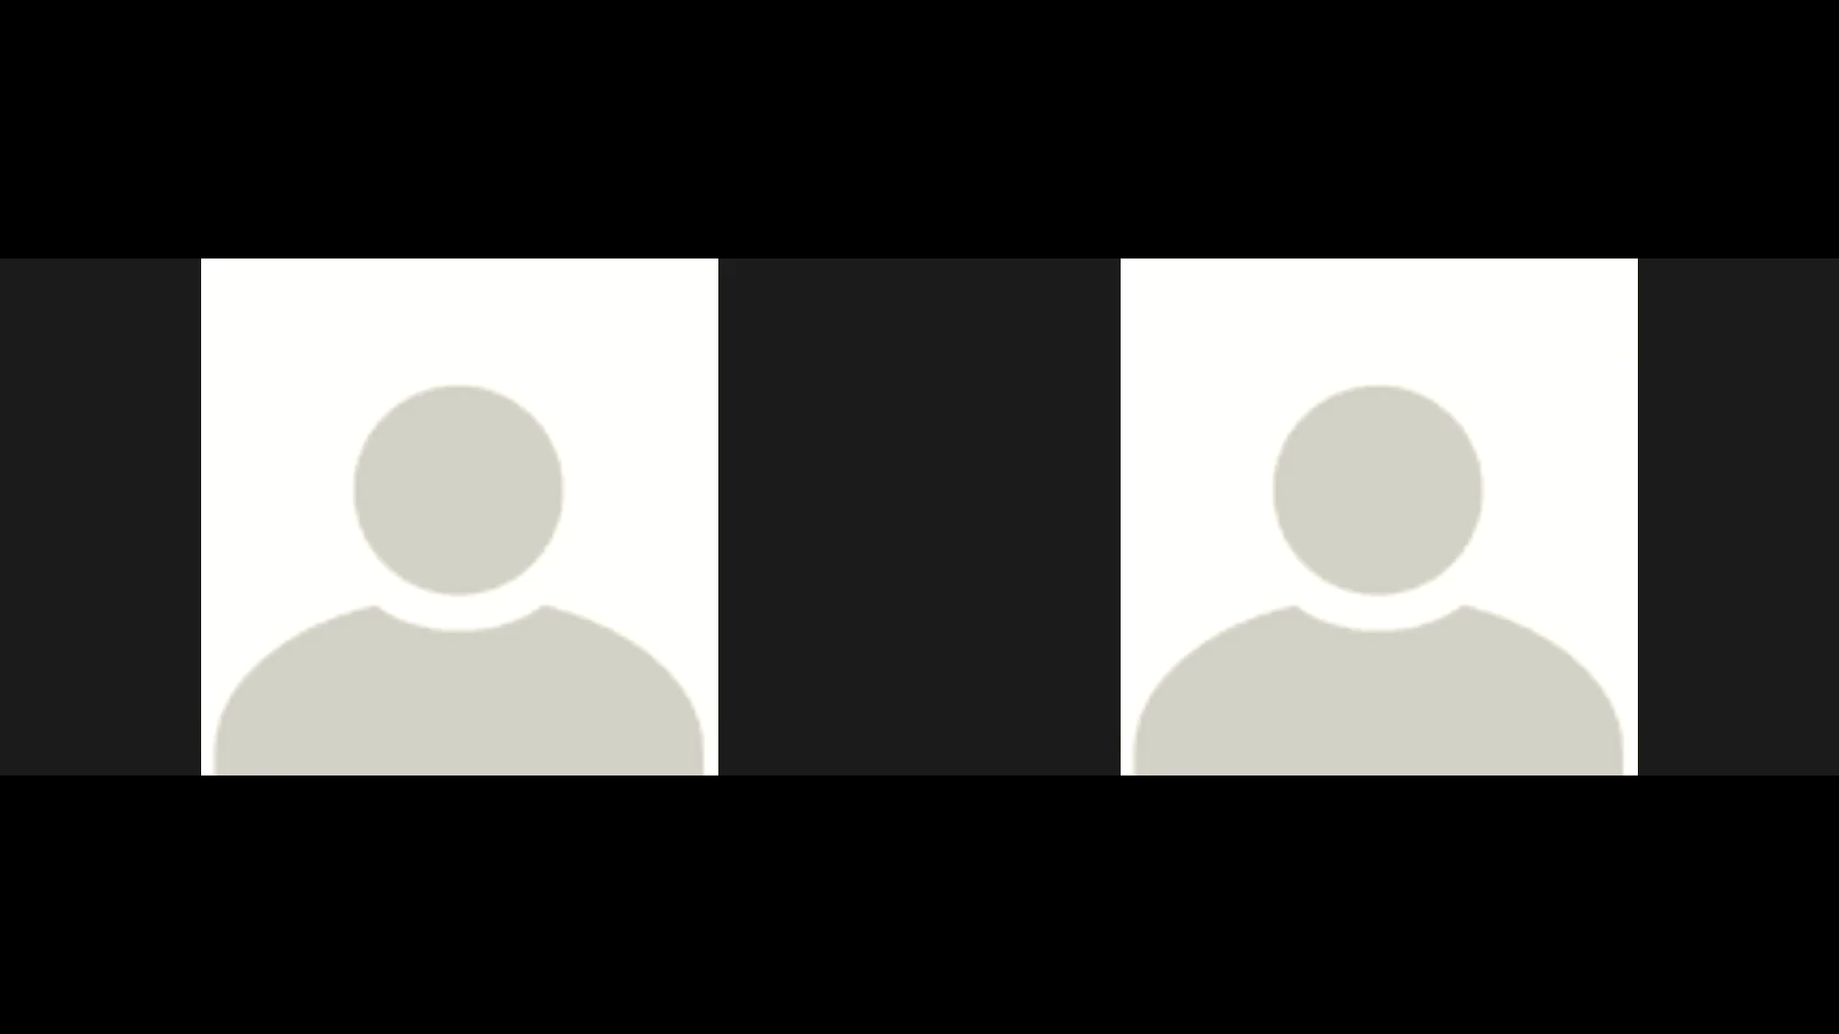